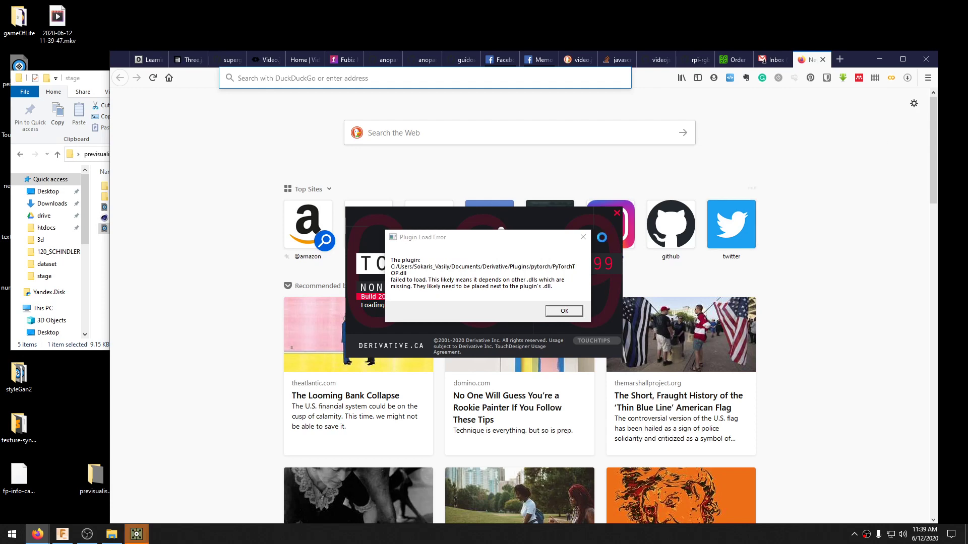
- Dismiss the plugin load error and search the web in Firefox for "projection map checker" images
left_click(575, 312)
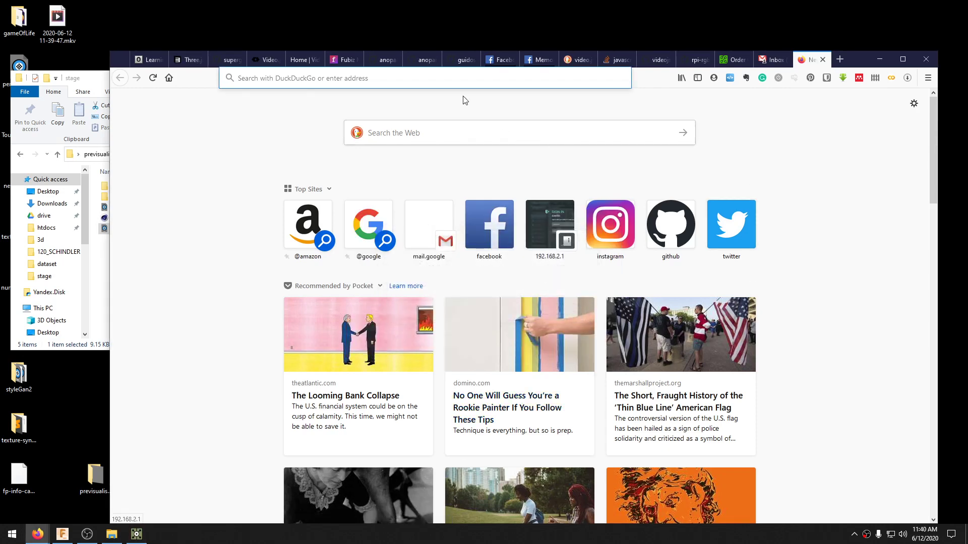
left_click(442, 80)
type("projection")
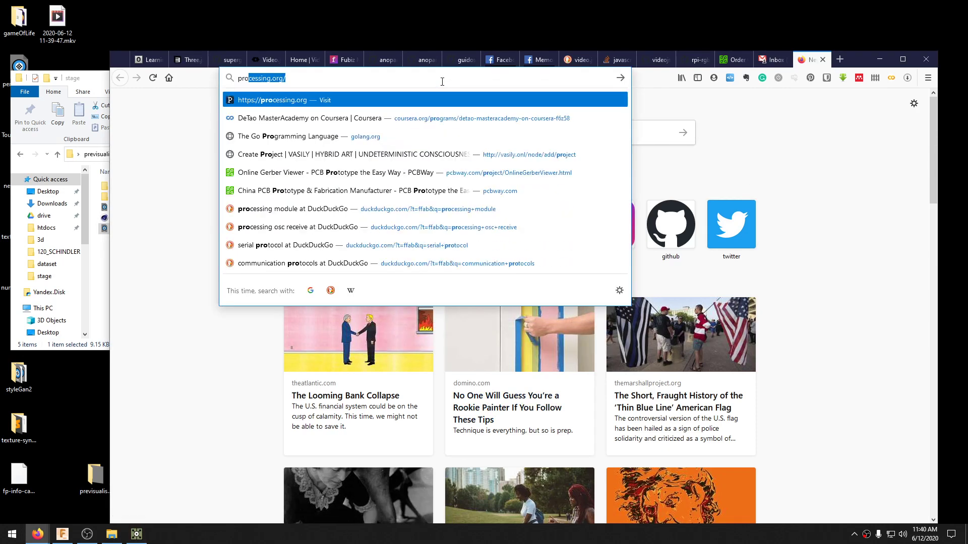
key("Return")
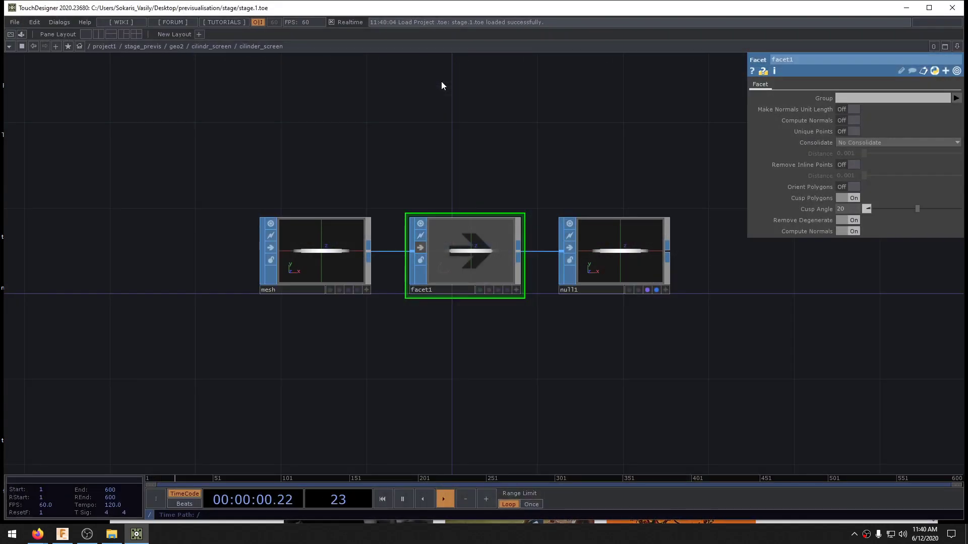
key("alt+Tab")
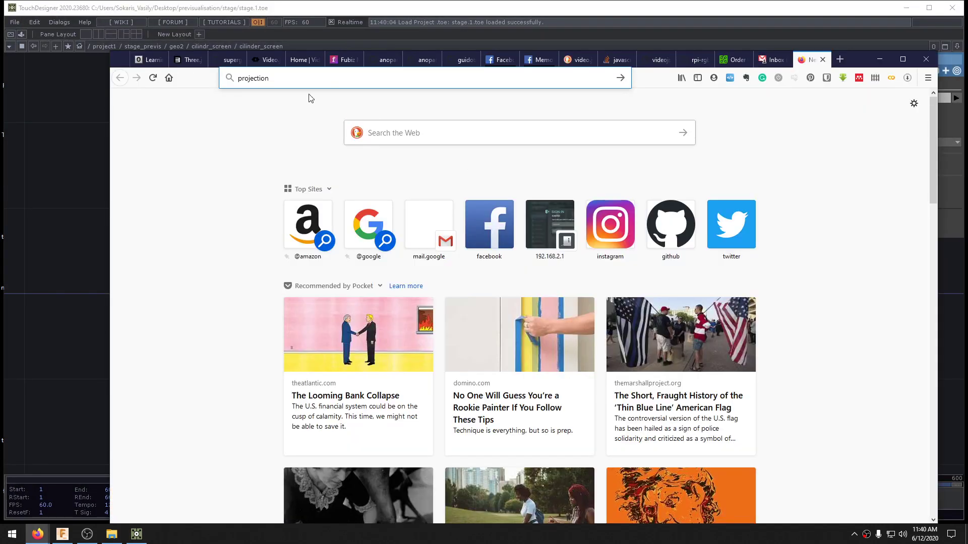
type("map c")
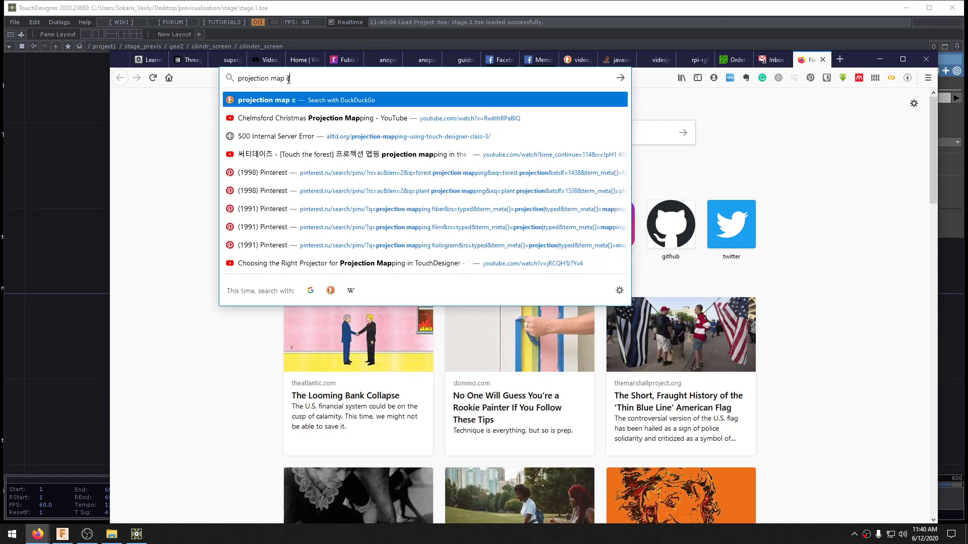
type("hecker")
key("Return")
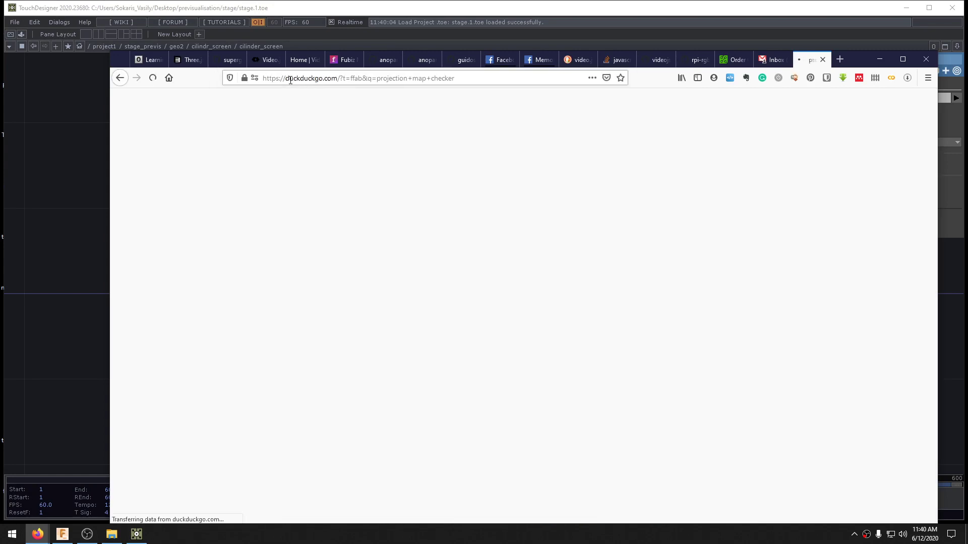
left_click(222, 133)
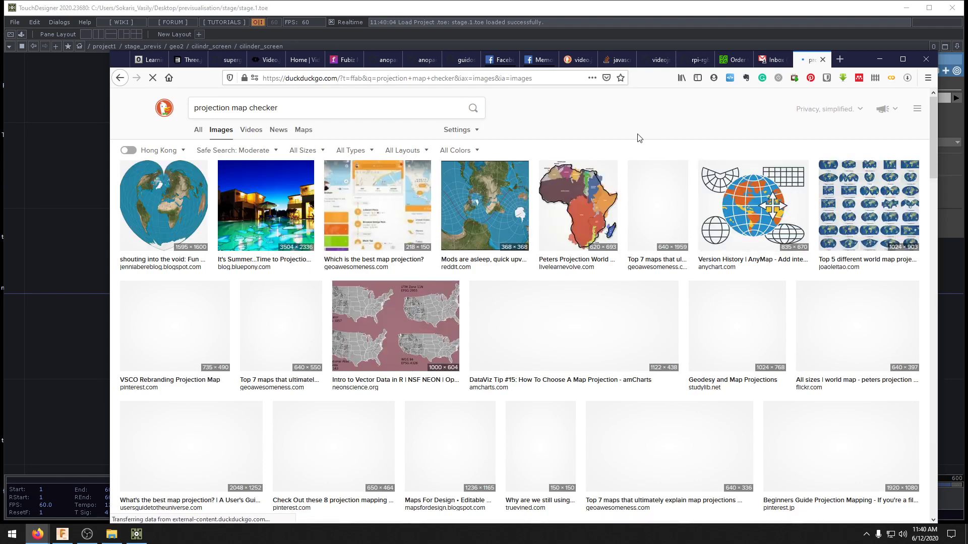
scroll(485, 321, "down", 4)
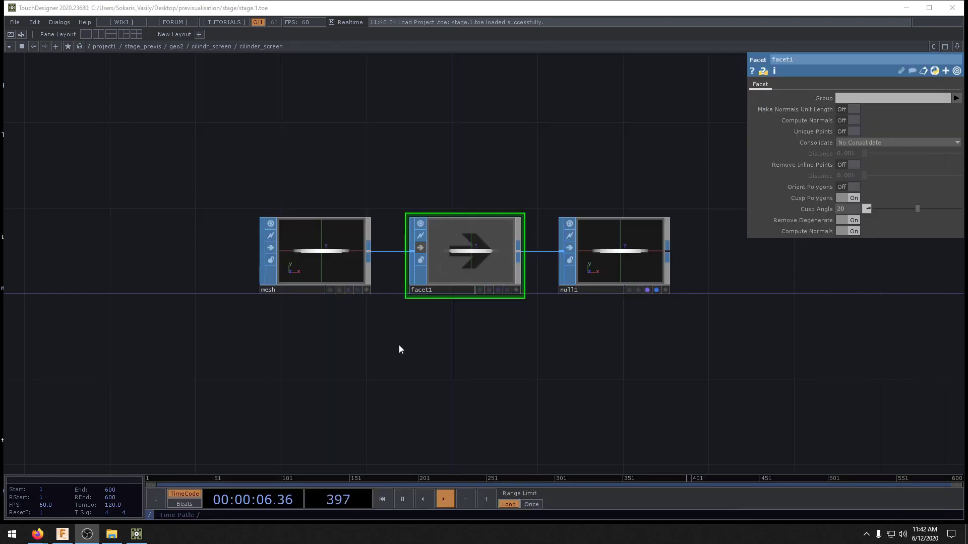
- Switch to TouchDesigner, add a Movie File In TOP in the geo2 network and load Calibration2048x1536.jpg into it
key("u")
left_click_drag(298, 403, 281, 361)
key("u")
key("Tab")
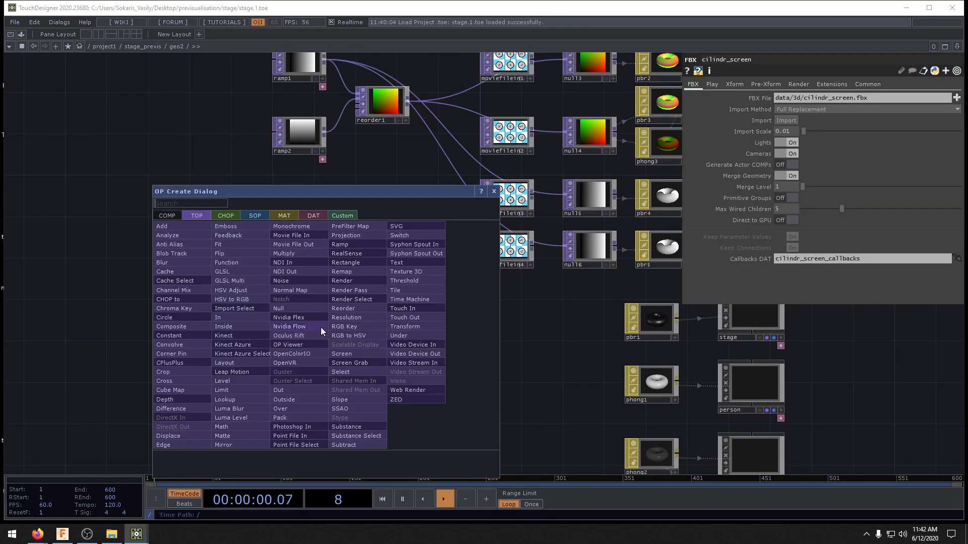
left_click(282, 239)
left_click(289, 333)
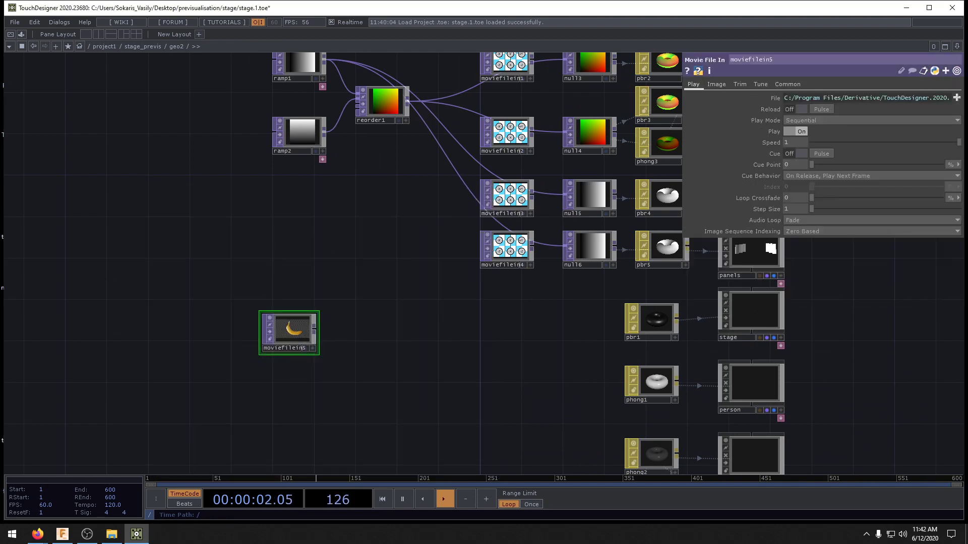
left_click(956, 97)
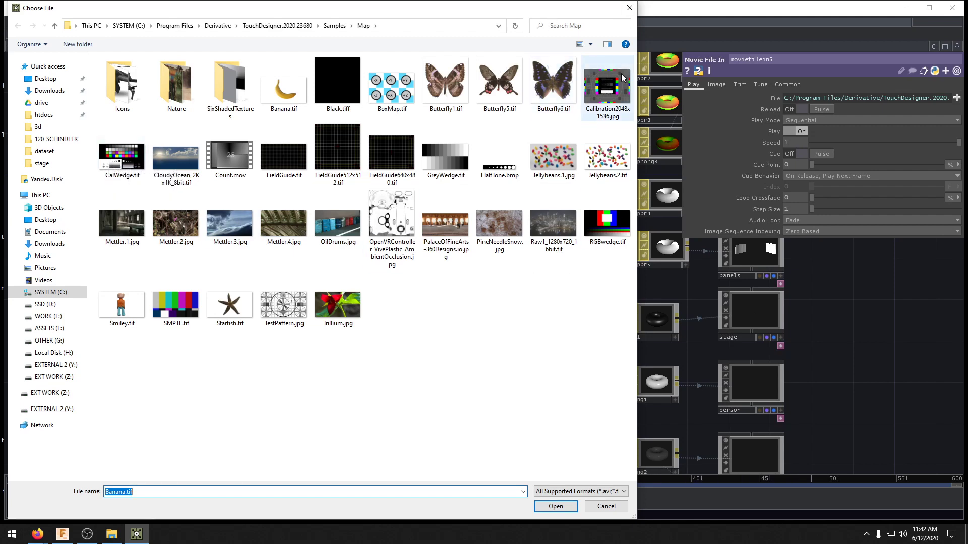
double_click(607, 86)
- Open a floating viewer of the geo2 component and place it beside the network beneath the parameters
left_click_drag(376, 319, 217, 408)
left_click_drag(760, 346, 698, 368)
right_click(177, 46)
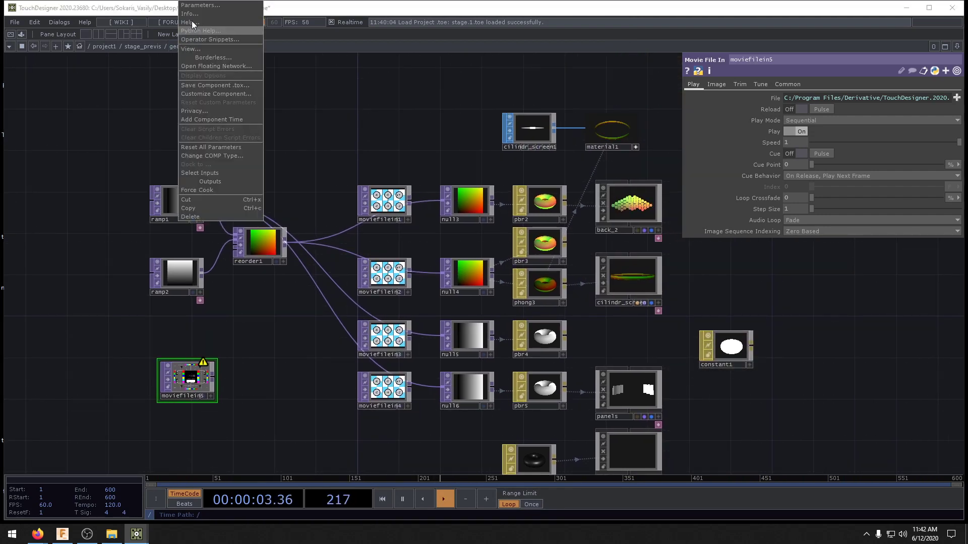
left_click(203, 49)
left_click_drag(202, 6, 733, 246)
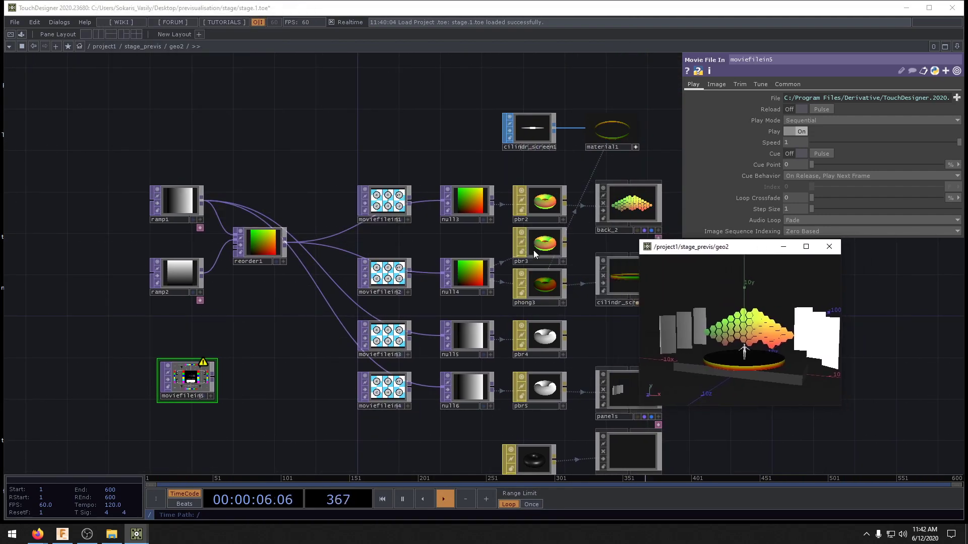
- Feed the calibration image from moviefilein5 into null3 in place of moviefilein1, placing the node above moviefilein1
left_click_drag(187, 378, 444, 200)
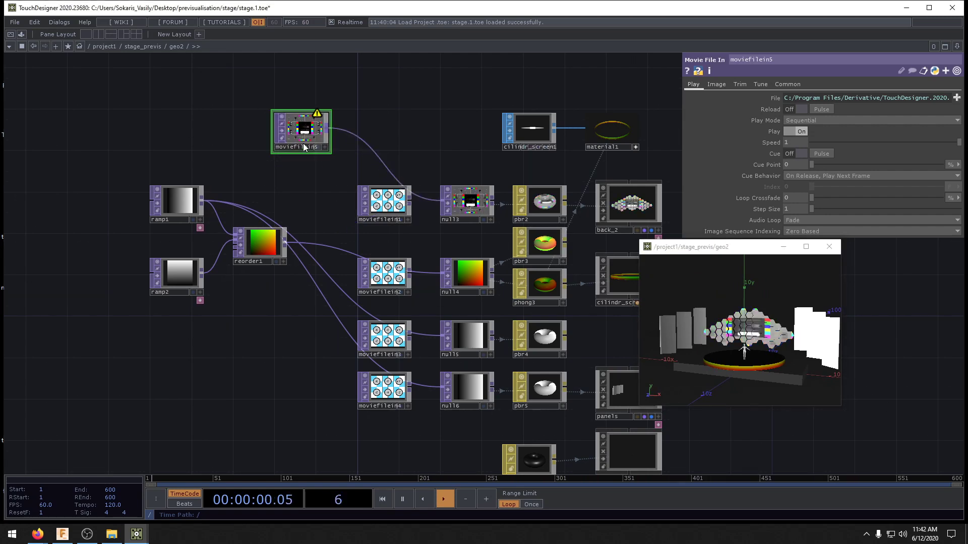
scroll(304, 143, "up", 6)
left_click_drag(543, 178, 446, 161)
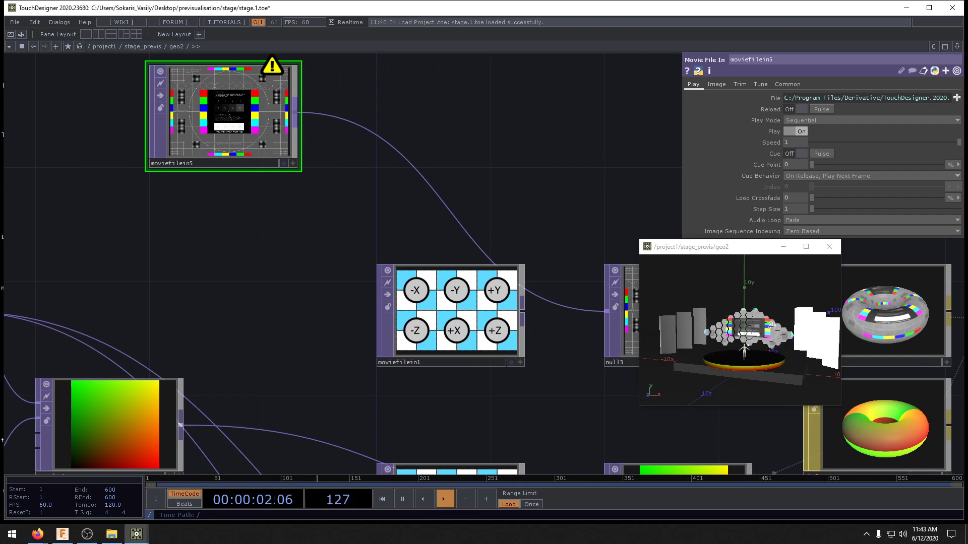
left_click_drag(561, 404, 644, 406)
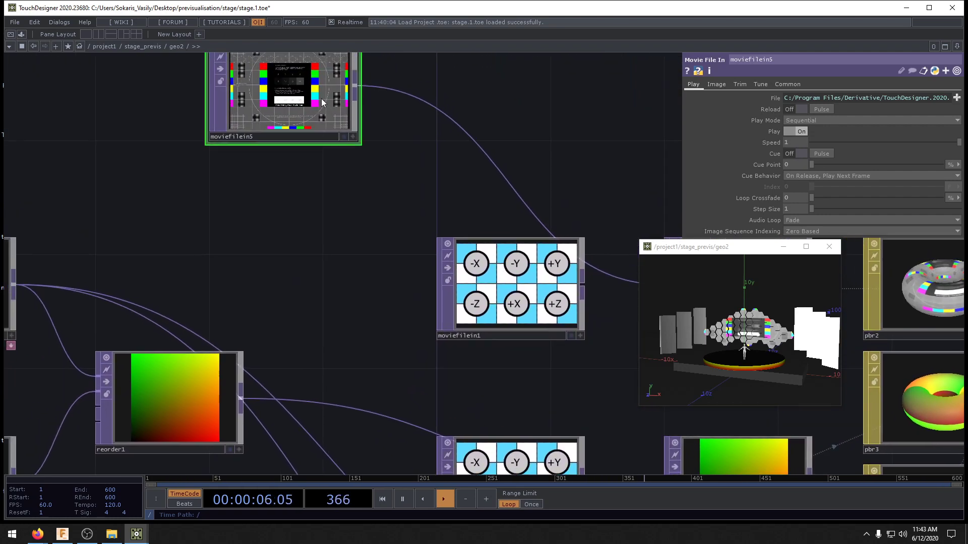
left_click_drag(329, 172, 200, 106)
left_click_drag(262, 130, 304, 180)
scroll(419, 329, "down", 4)
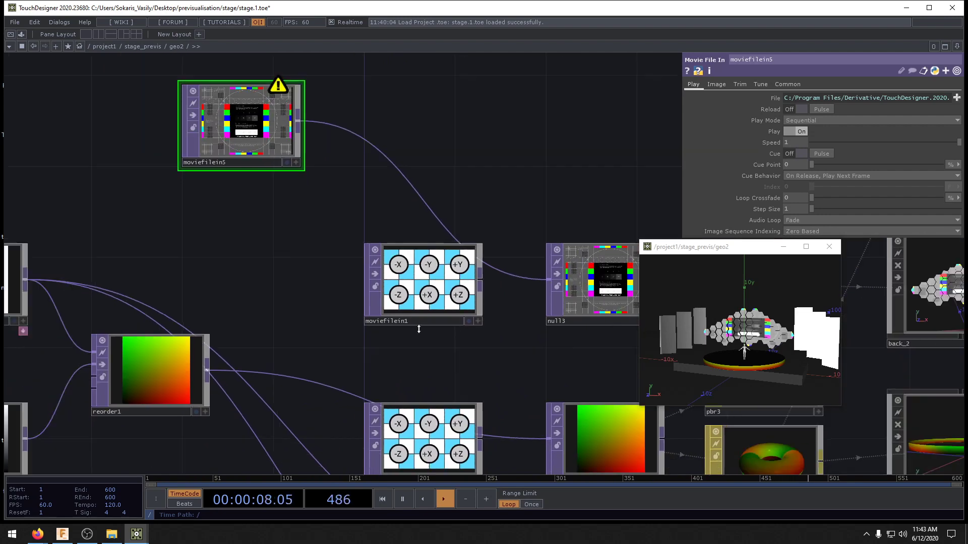
- Check the pbr2 material's parameters and enter the back geometry's network inside back_2
left_click_drag(368, 307, 179, 254)
left_click(441, 251)
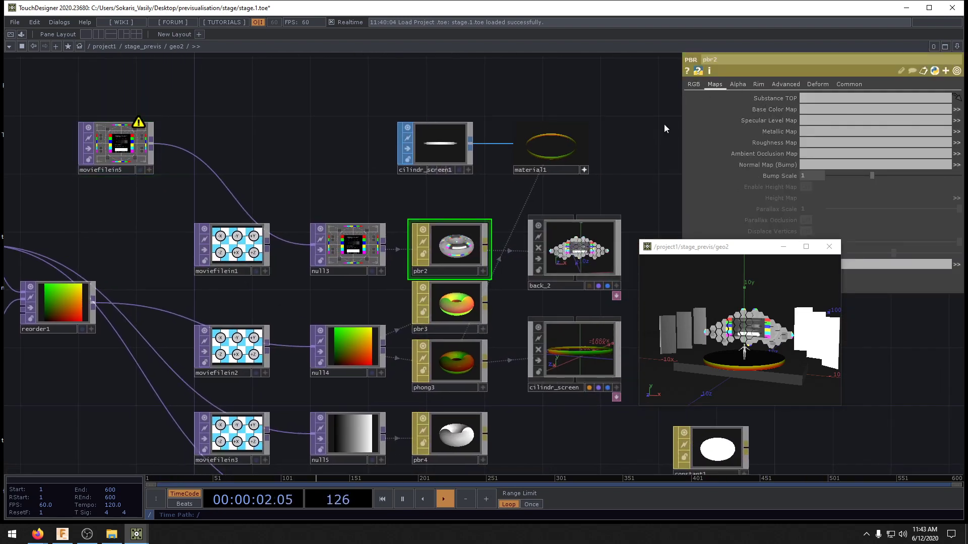
double_click(567, 254)
double_click(283, 274)
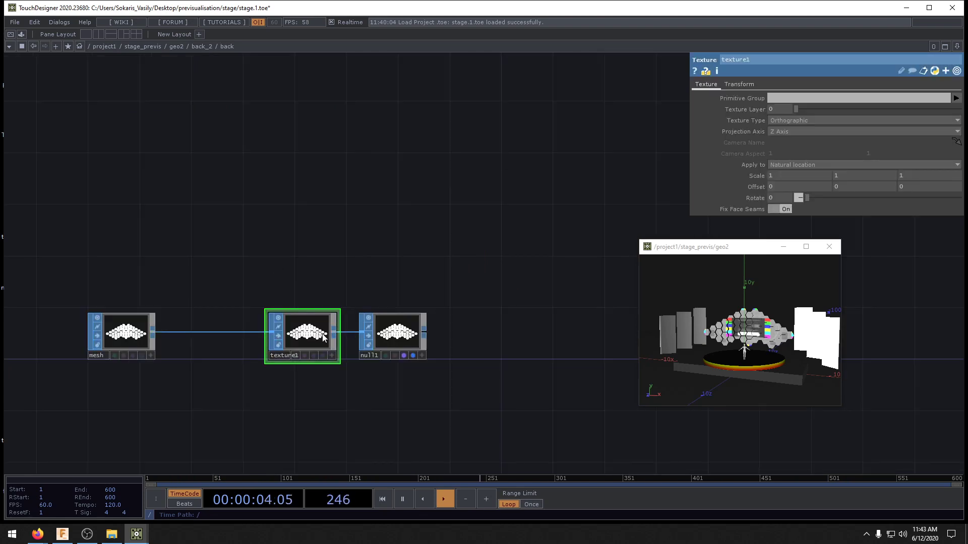
- Try the Face texture type on the texture1 node, with the geo2 viewer moved clear of the type list
left_click(811, 120)
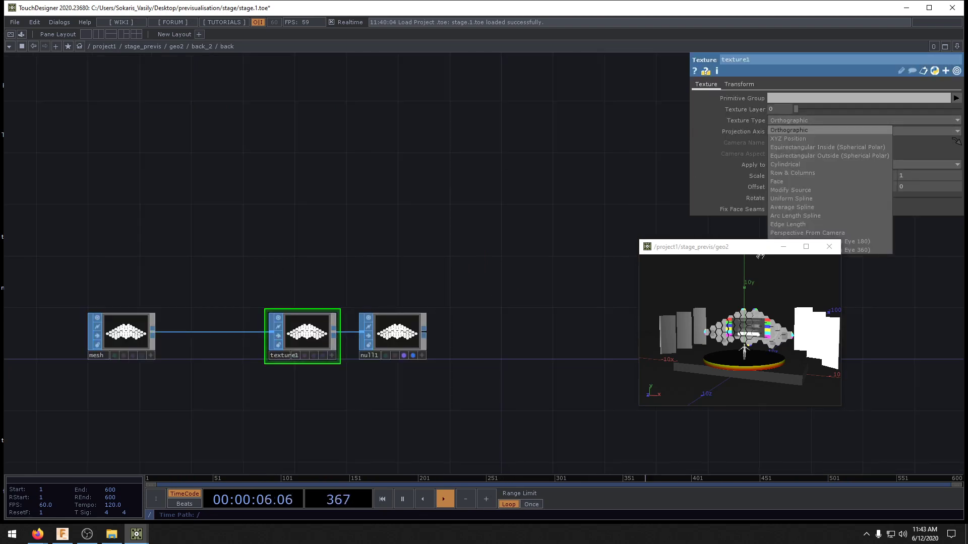
left_click_drag(759, 256, 683, 278)
left_click(794, 120)
left_click(794, 119)
left_click(785, 182)
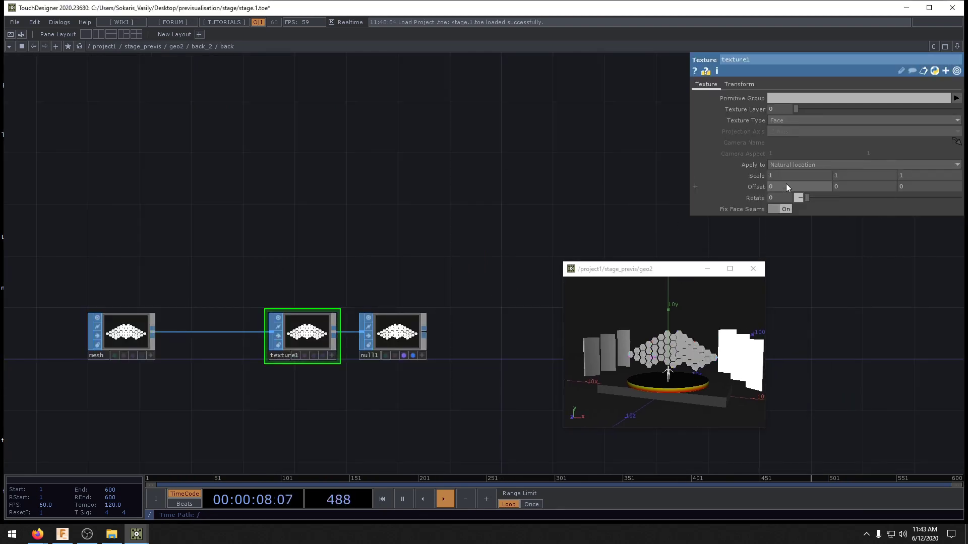
- Try the Perspective From Camera and Edge Length texture types on the texture1 node
left_click(790, 121)
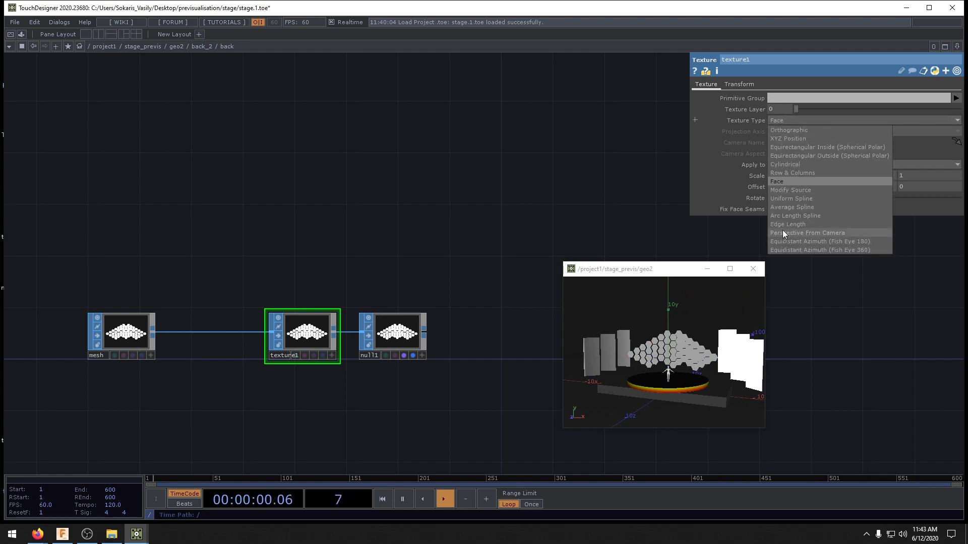
left_click(784, 232)
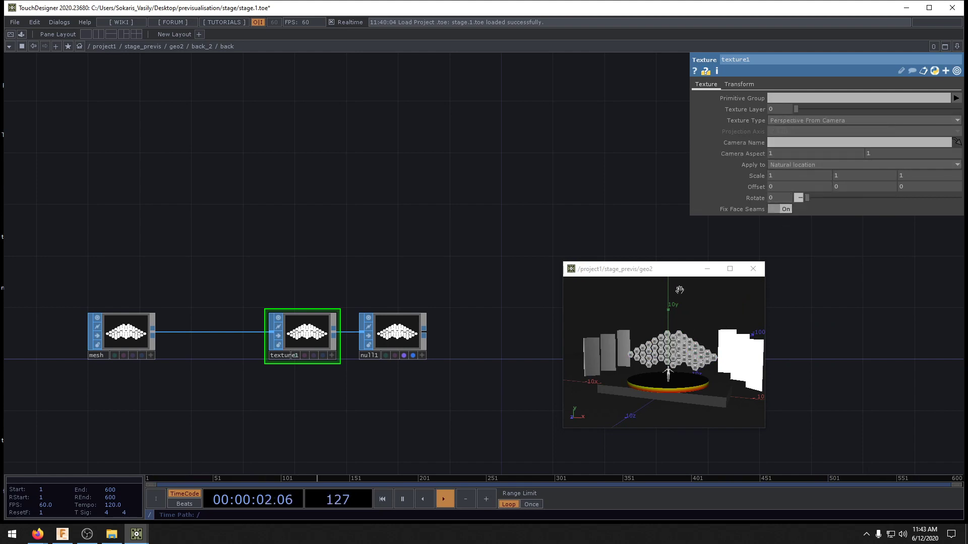
left_click_drag(674, 272, 604, 227)
left_click(827, 120)
left_click(805, 224)
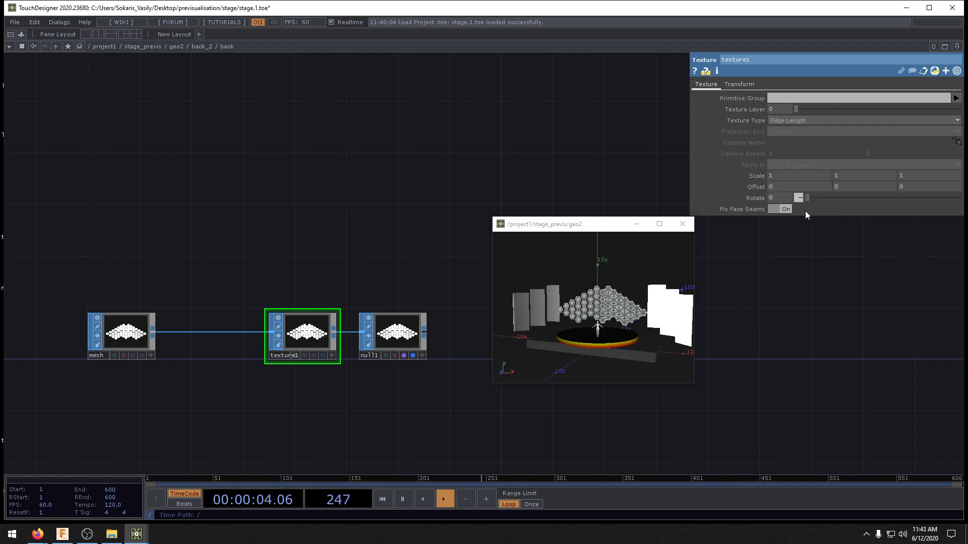
- Return the texture1 node's texture type to Orthographic
left_click(801, 120)
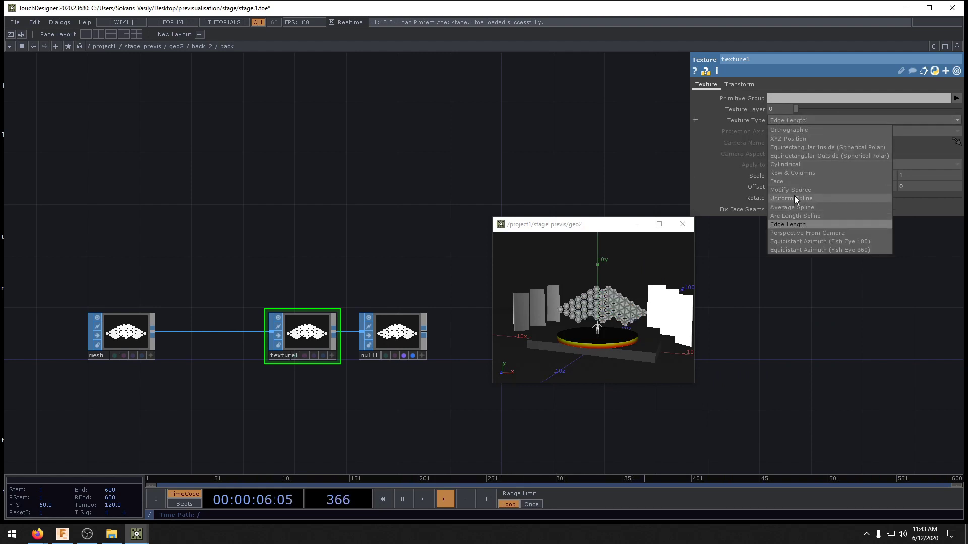
left_click(788, 131)
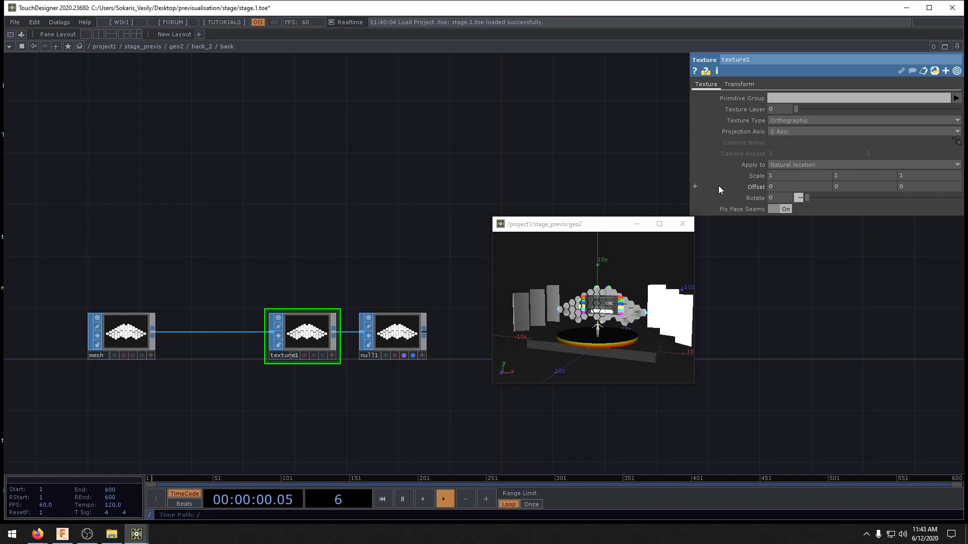
mouse_move(858, 175)
middle_mouse_down()
mouse_move(865, 165)
mouse_move(857, 177)
middle_mouse_up()
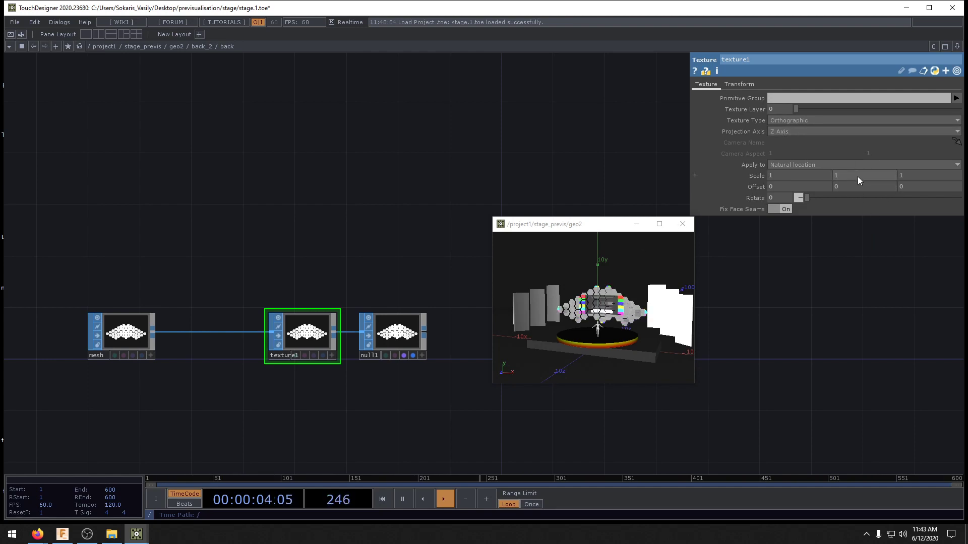
left_click_drag(758, 333, 787, 351)
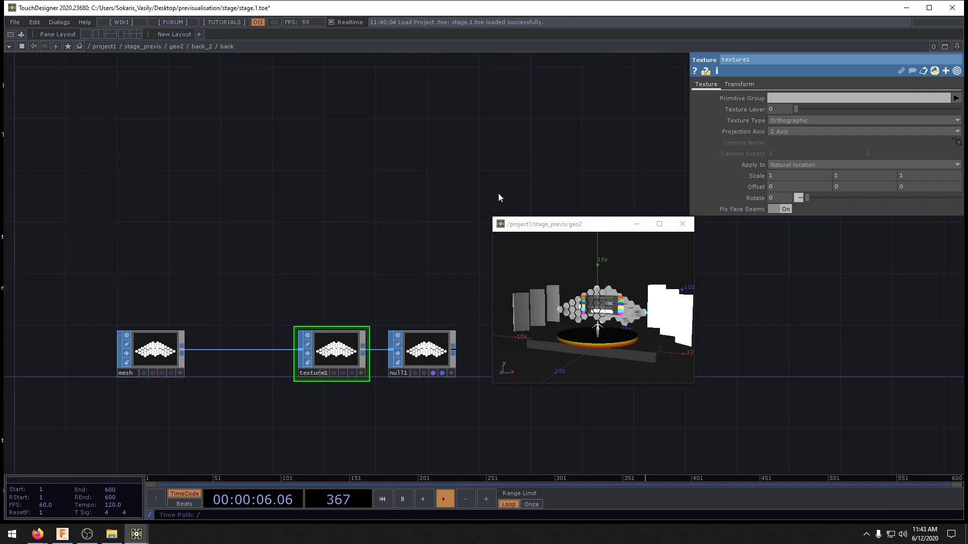
- Go up to the back_2 network, enlarge the back geometry's preview and capture its hexagon panels with the Snipping Tool
key("u")
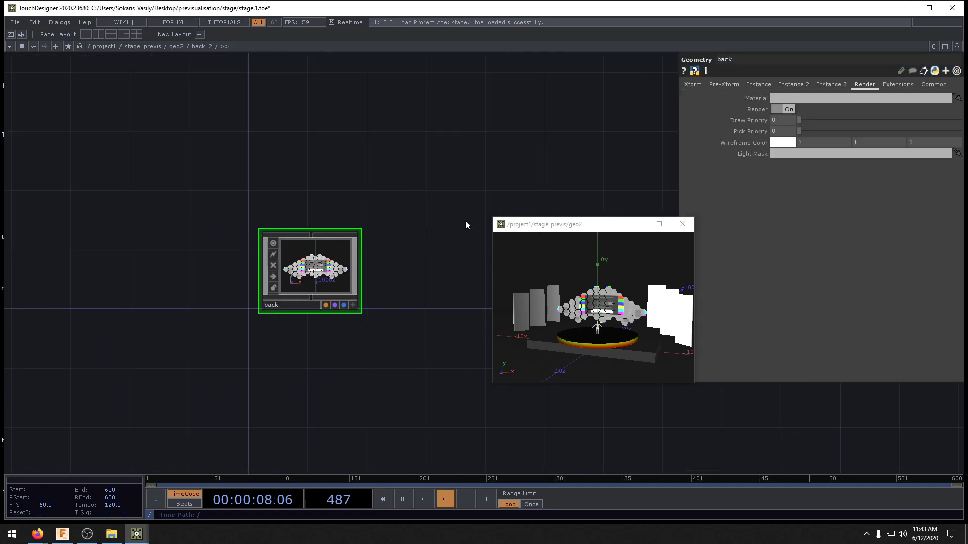
scroll(283, 277, "up", 6)
left_click_drag(571, 158, 457, 156)
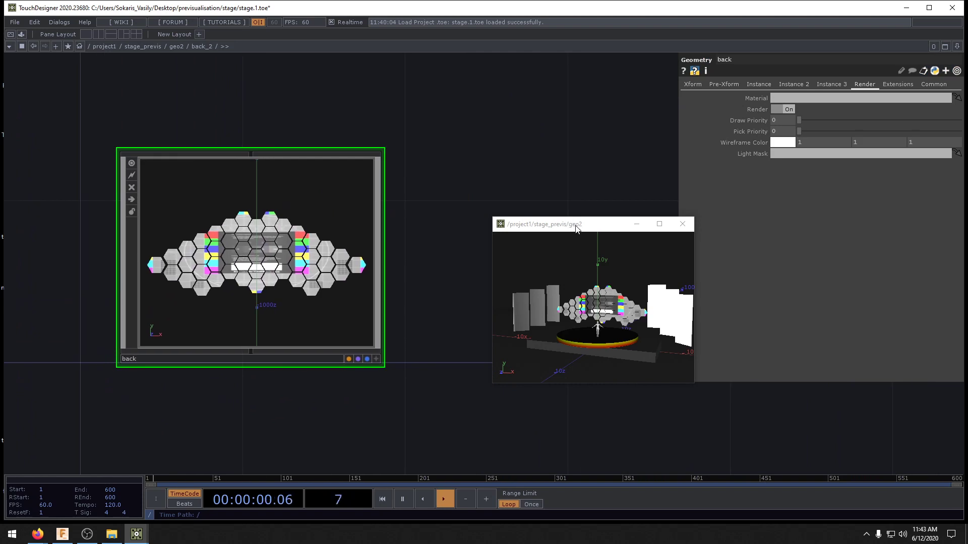
left_click_drag(577, 228, 676, 240)
left_click_drag(485, 252, 566, 249)
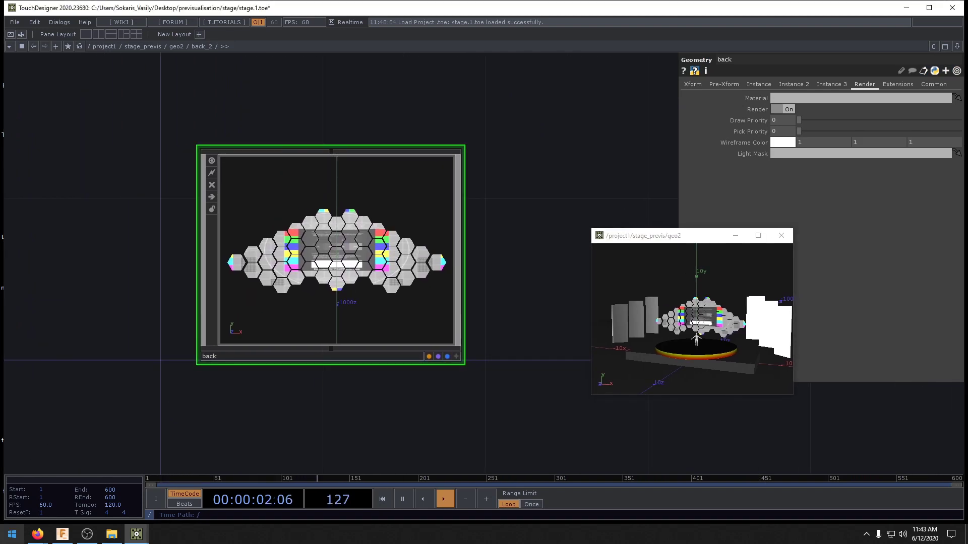
key("super")
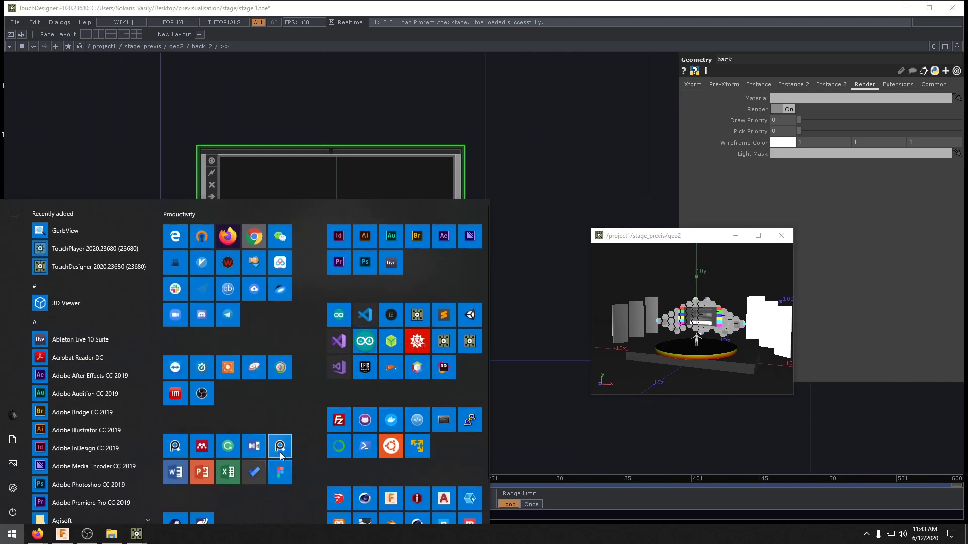
left_click(253, 370)
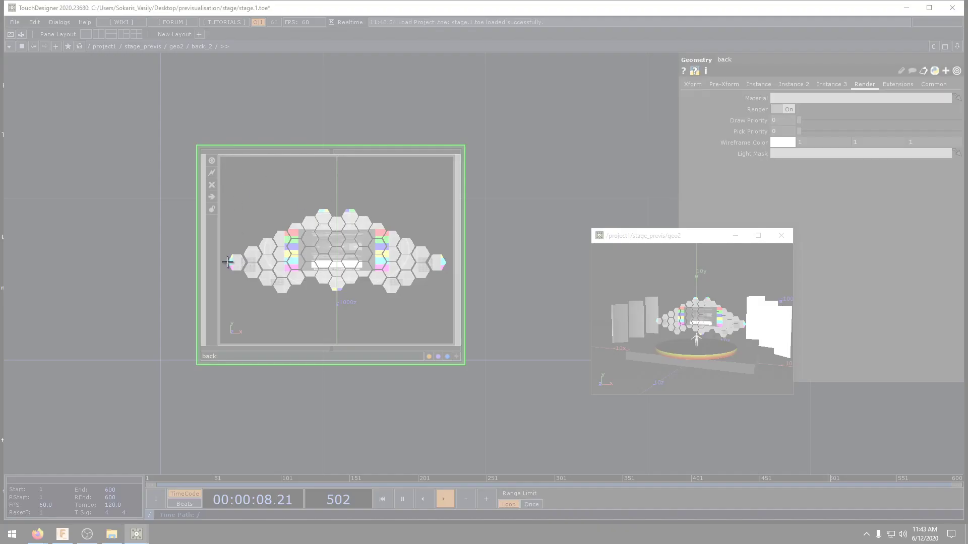
left_click_drag(225, 175, 451, 335)
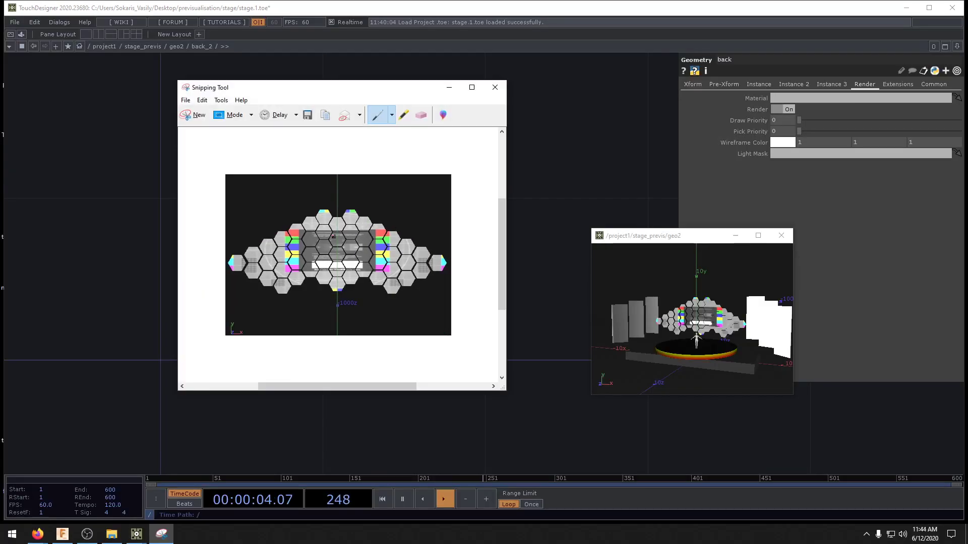
key("super")
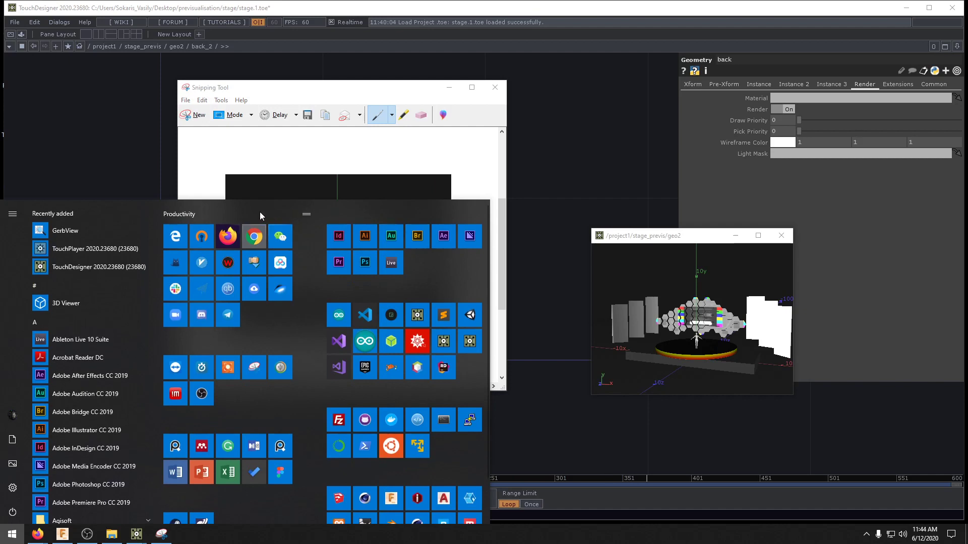
left_click(471, 236)
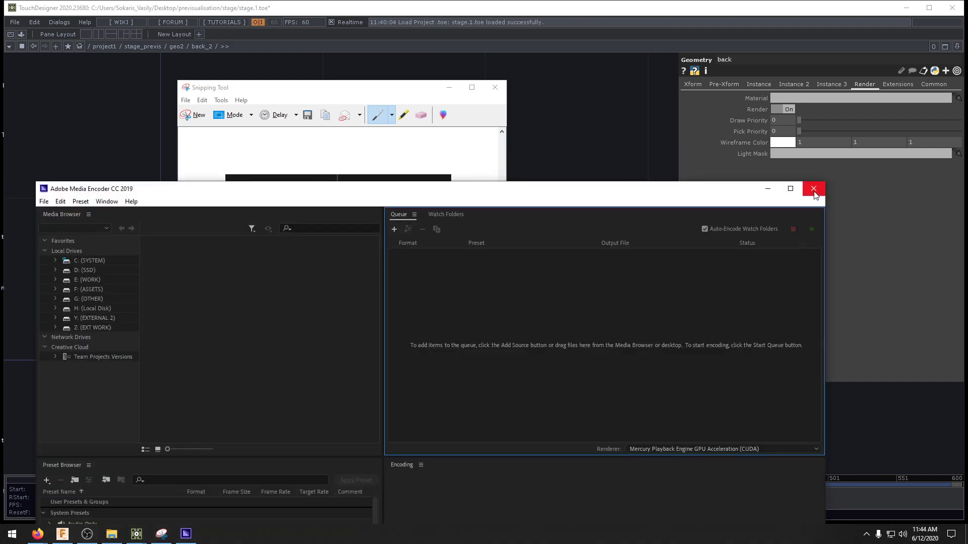
left_click(813, 189)
- Open Photoshop, create a 448 x 320 px document from the clipboard preset and paste the hexagon screen capture
key("super")
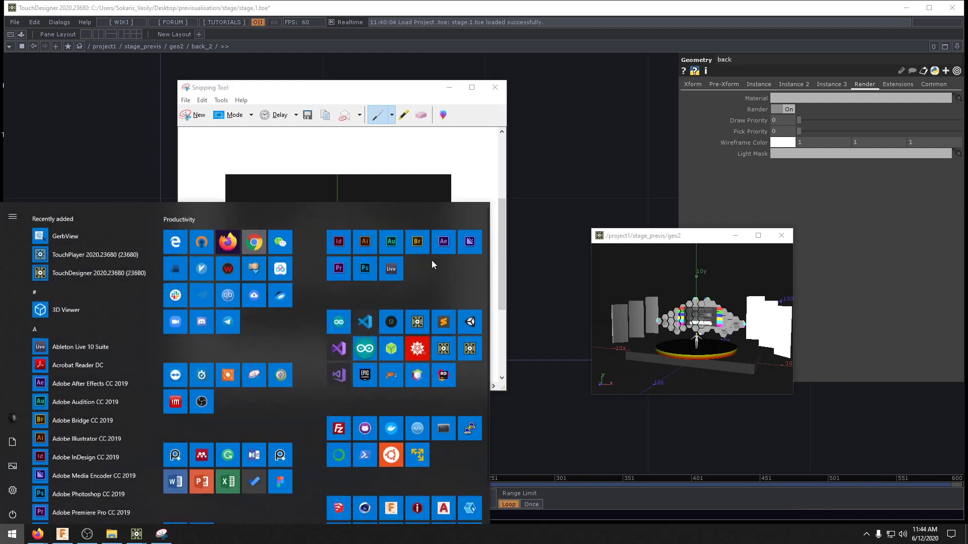
left_click(370, 261)
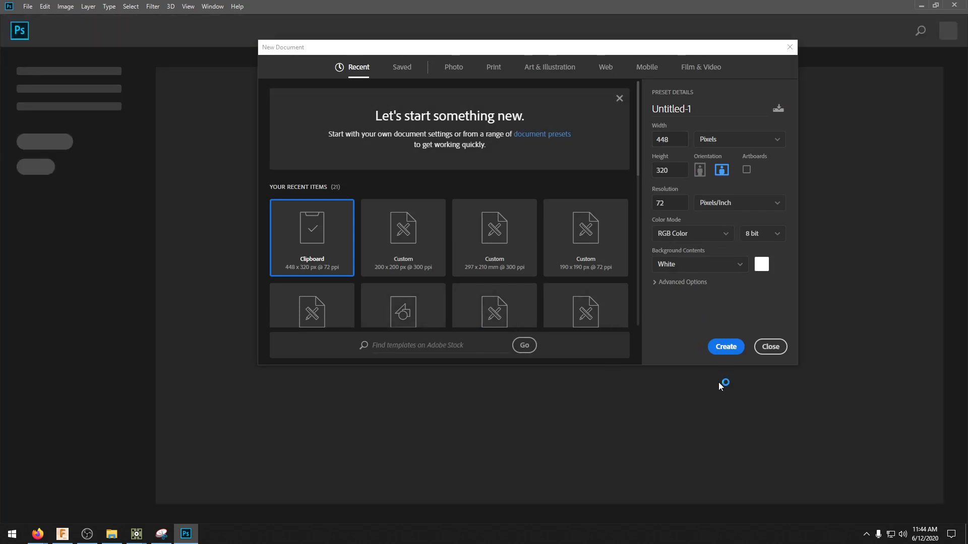
left_click(726, 347)
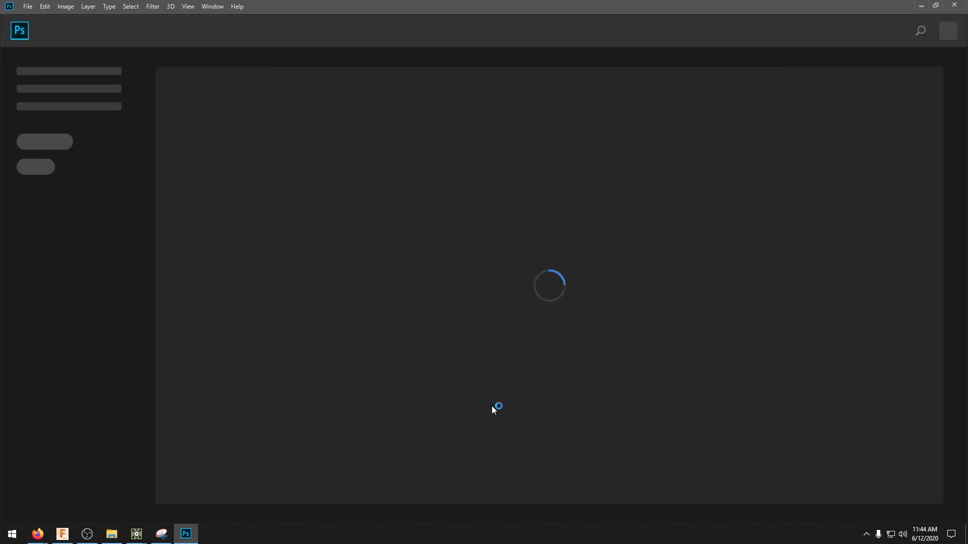
key("ctrl+v")
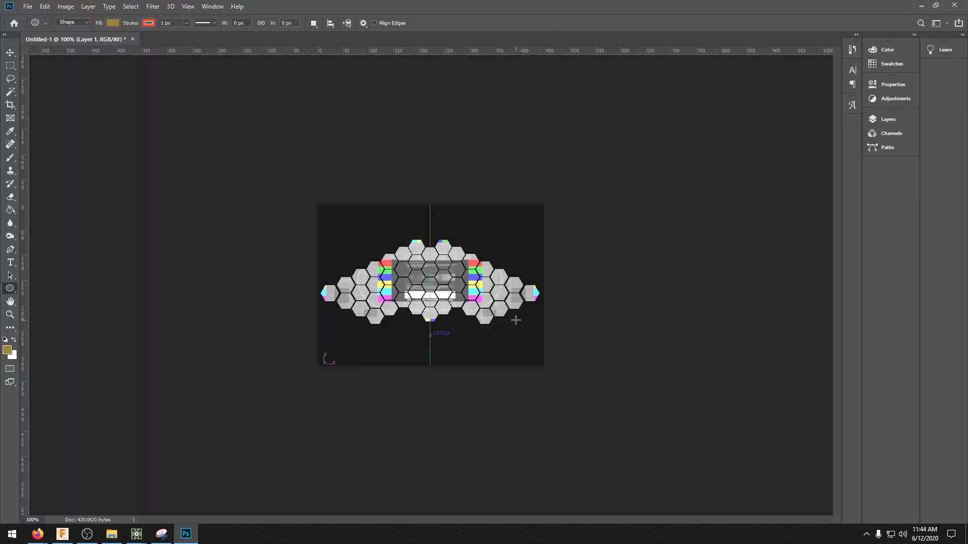
- Start a crop and bring its upper and lower edges in to the outermost hexagons of the panel layout
left_click(10, 105)
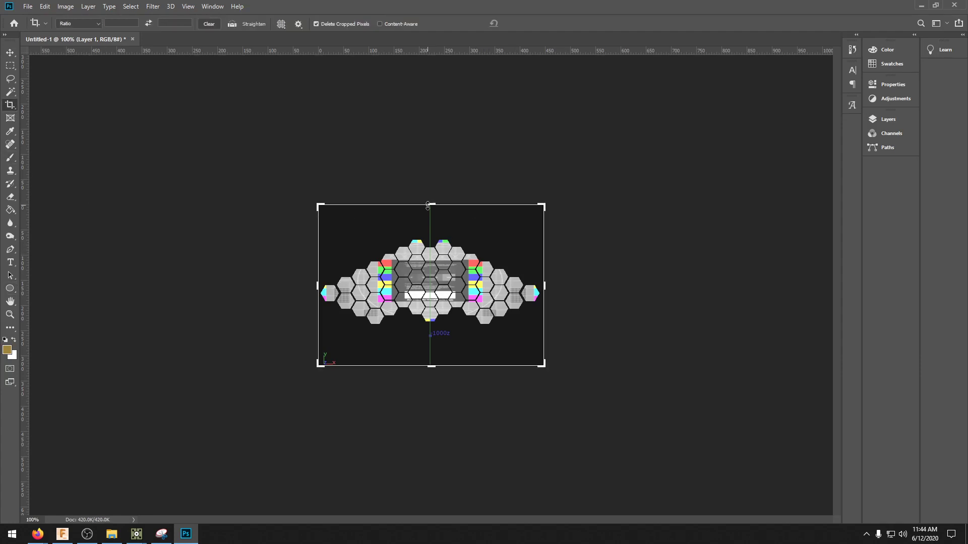
left_click_drag(428, 206, 432, 222)
scroll(431, 222, "up", 3, "alt")
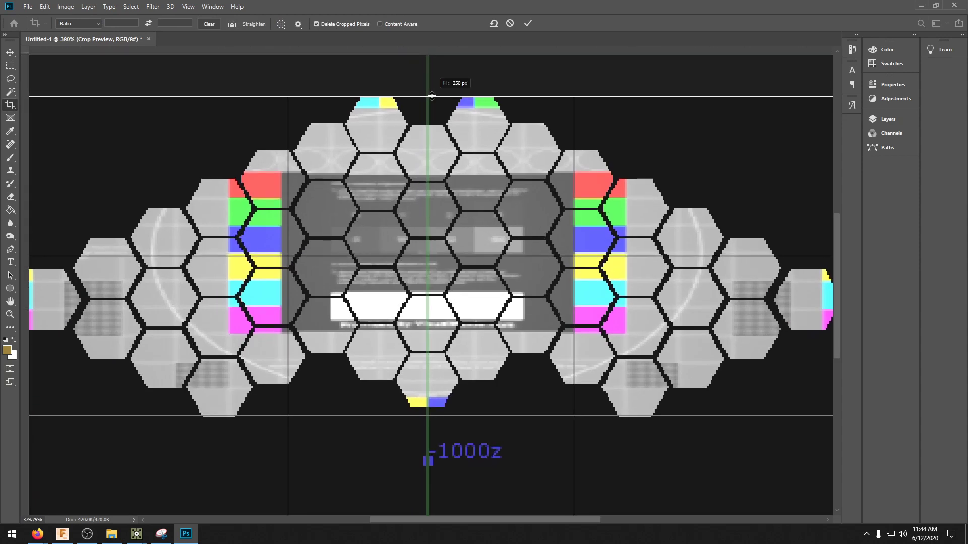
scroll(457, 442, "down", 2)
scroll(456, 442, "down", 5)
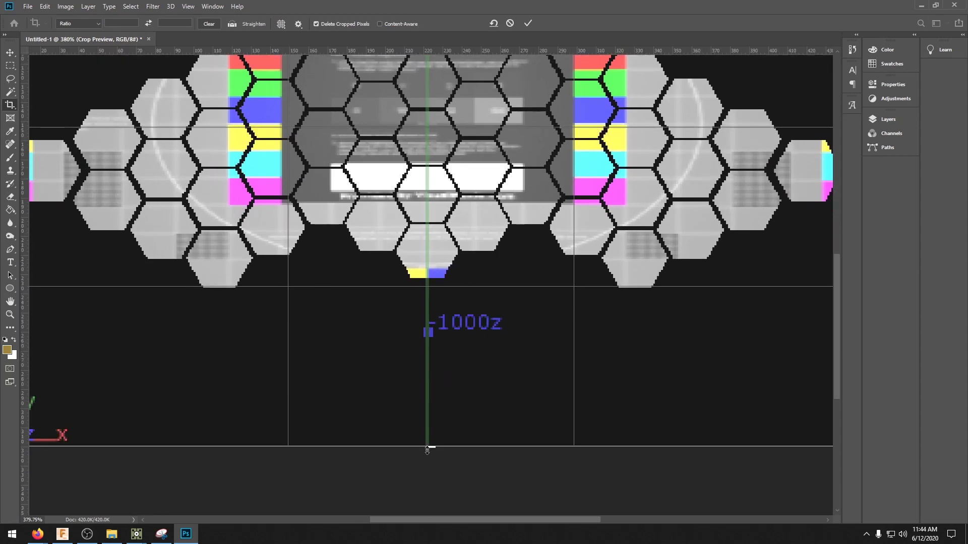
left_click_drag(427, 450, 446, 371)
key("ctrl+r")
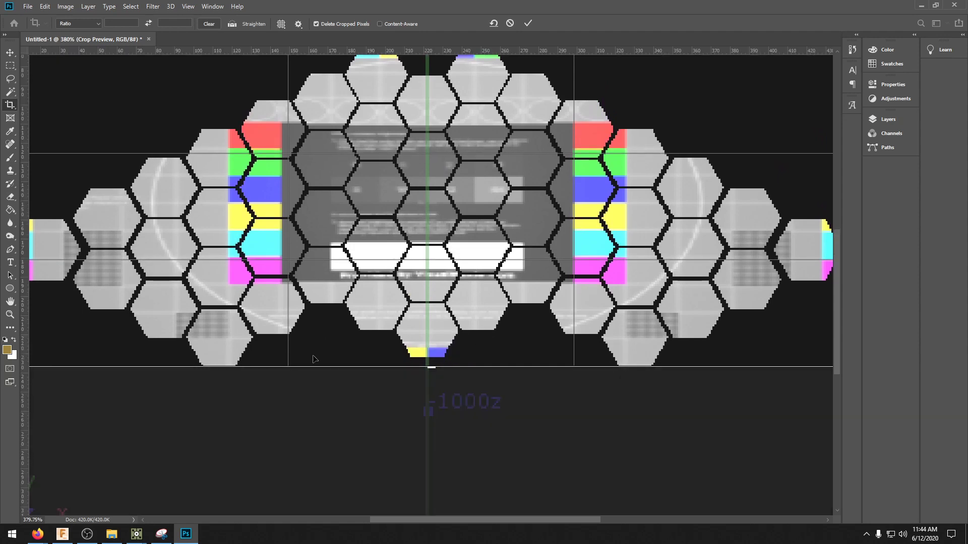
- Bring the crop's two side edges in to the outermost hexagon tips and apply the crop
left_click_drag(437, 521, 335, 522)
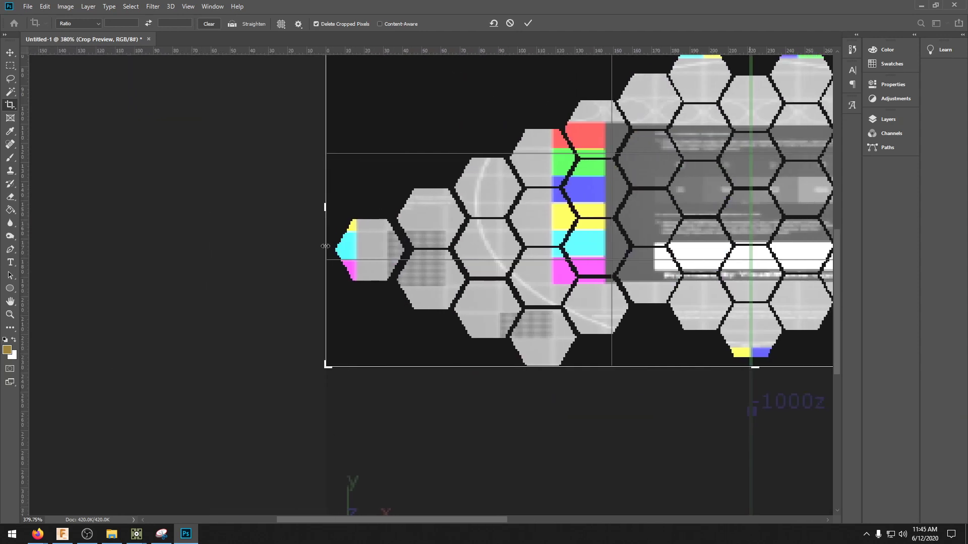
left_click_drag(326, 208, 328, 199)
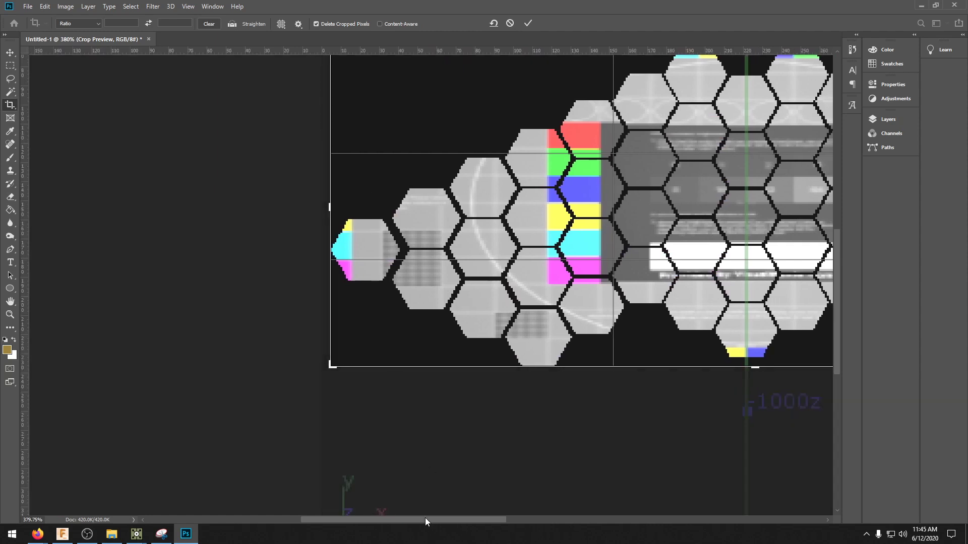
left_click_drag(425, 518, 550, 521)
left_click_drag(692, 209, 685, 209)
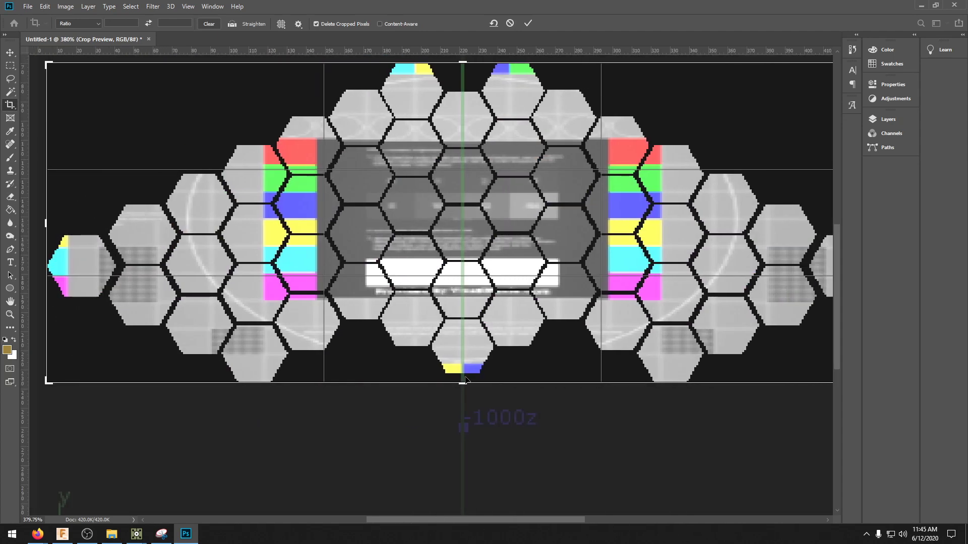
key("alt+space")
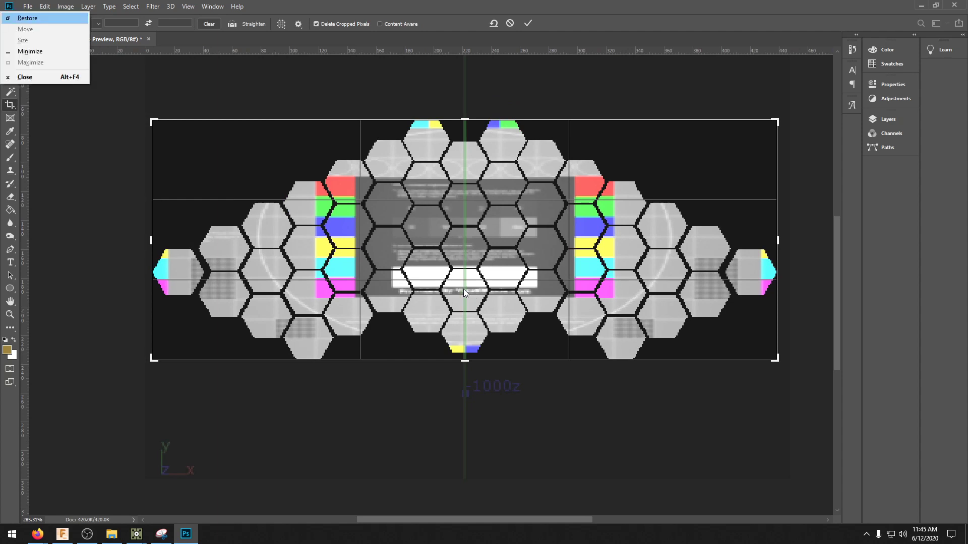
key("Escape")
key("Return")
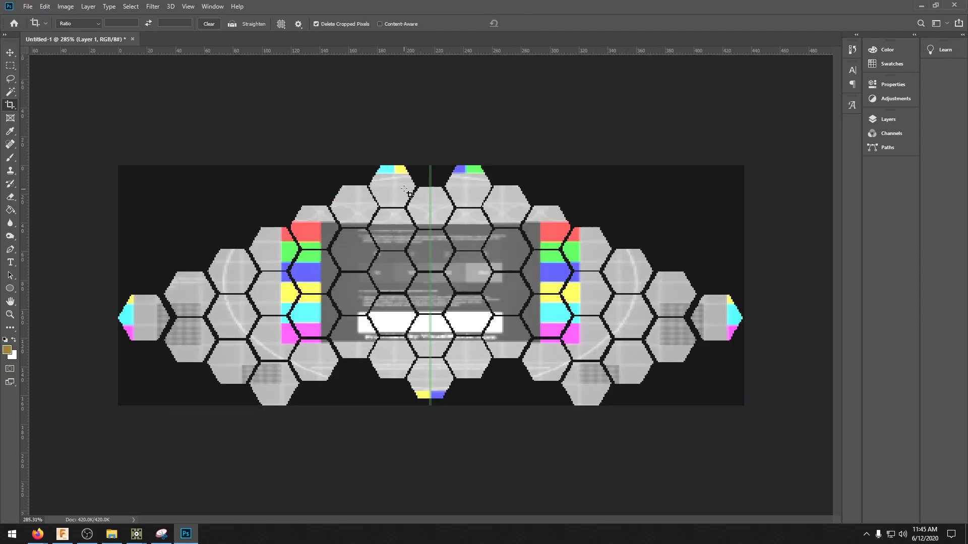
- Check the cropped image's width and height in pixels without resizing it
key("ctrl+alt+i")
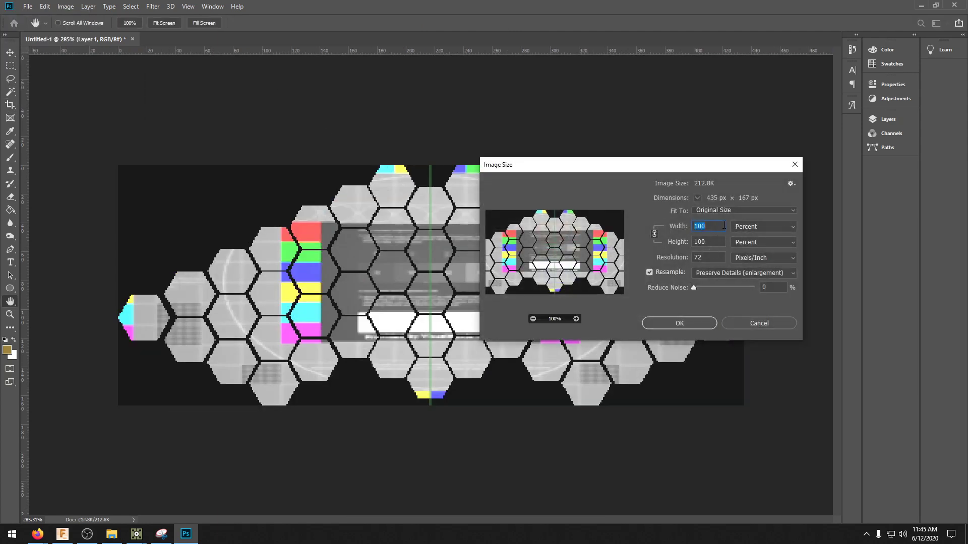
left_click(748, 226)
left_click(748, 235)
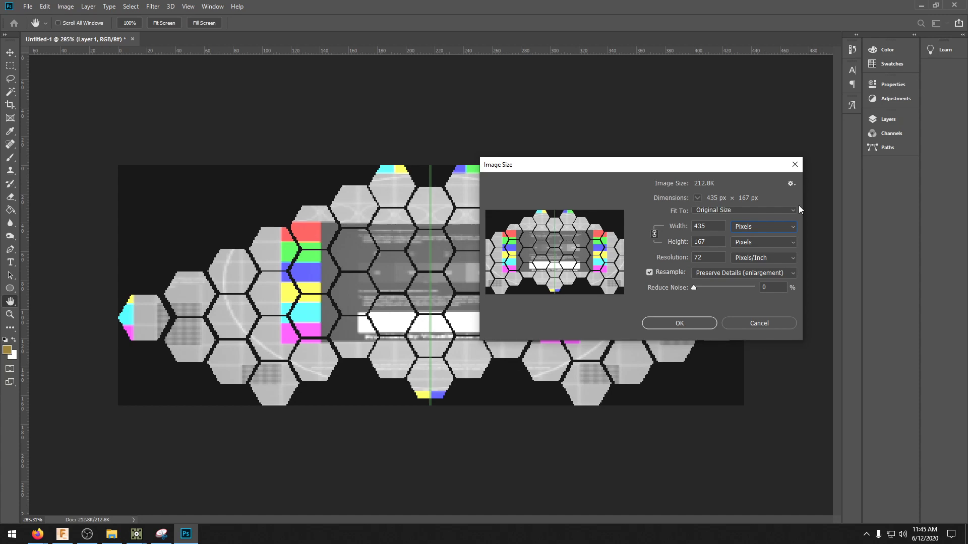
left_click(795, 165)
key("c")
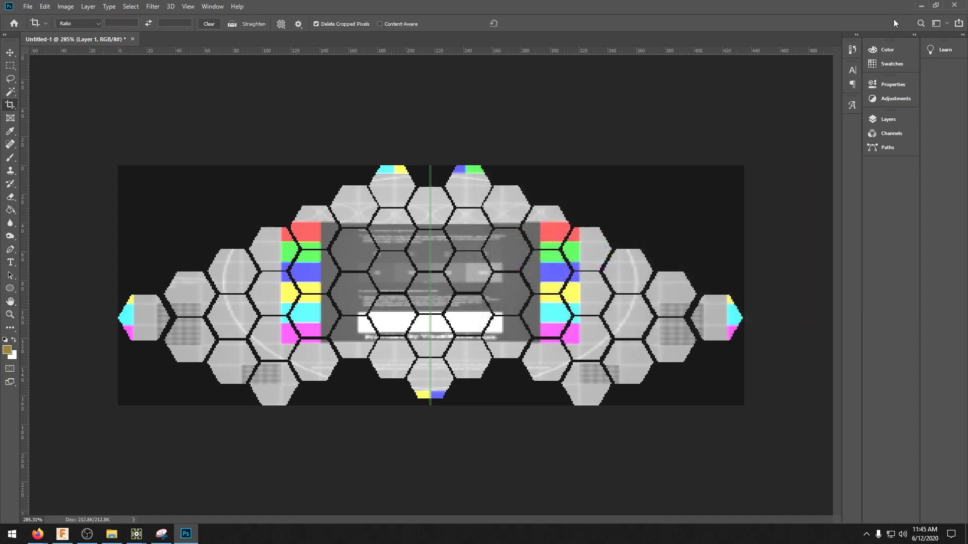
- Switch back to TouchDesigner and go up to the geo2 network, to the area between moviefilein5 and null3
left_click(921, 7)
left_click(517, 205)
left_click_drag(491, 371, 495, 371)
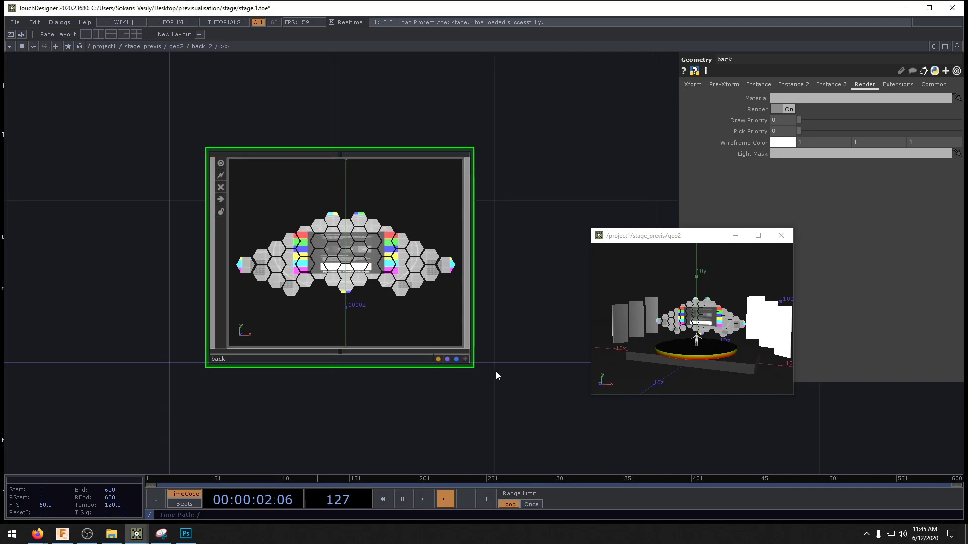
key("u")
left_click_drag(366, 314, 78, 167)
left_click_drag(202, 182, 40, 196)
left_click_drag(205, 252, 258, 263)
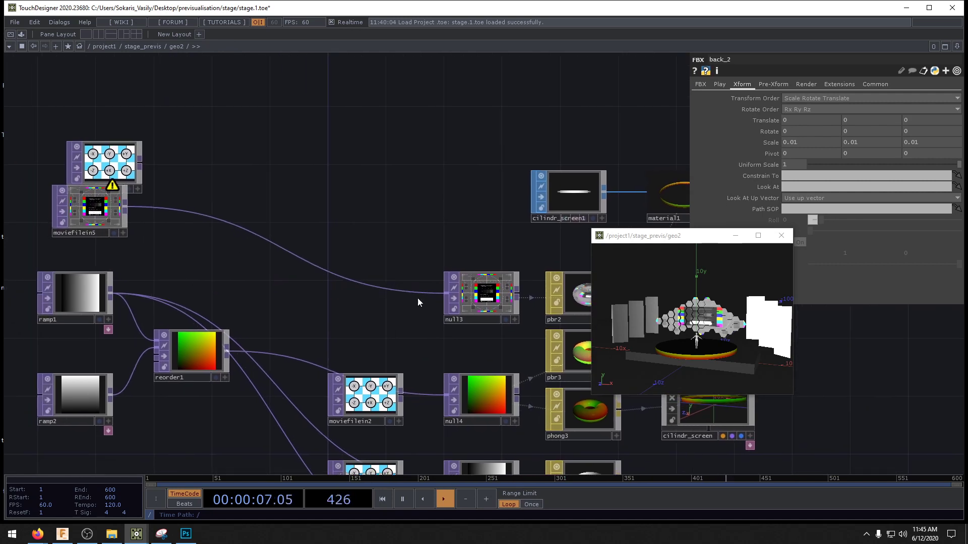
- Insert a Crop TOP on the connection between moviefilein5 and null3
right_click(351, 280)
left_click(361, 272)
type("croo")
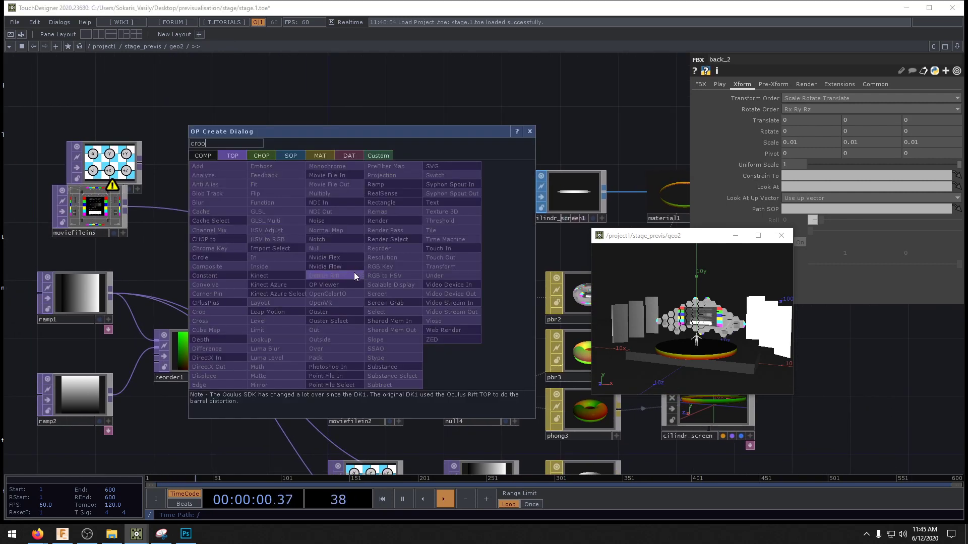
key("BackSpace")
type("p")
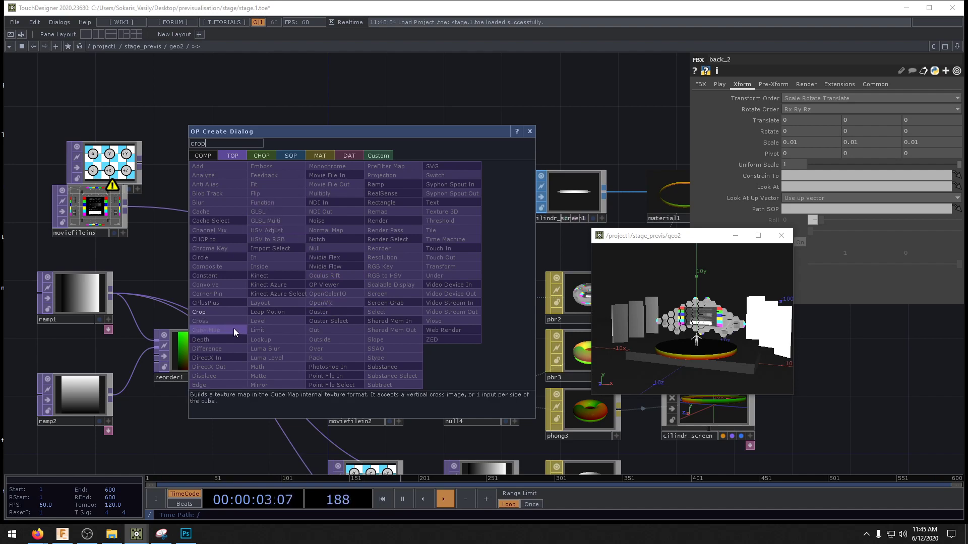
left_click(212, 312)
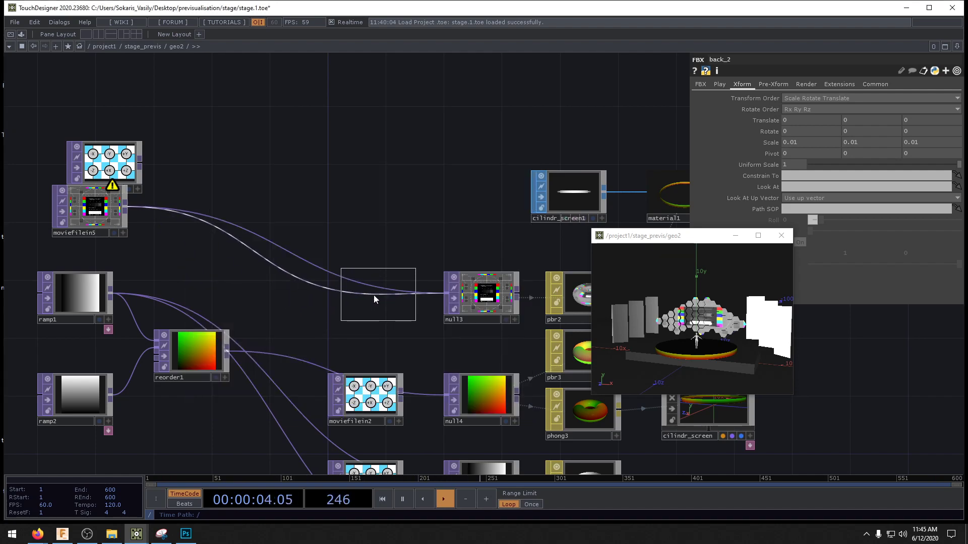
left_click(365, 295)
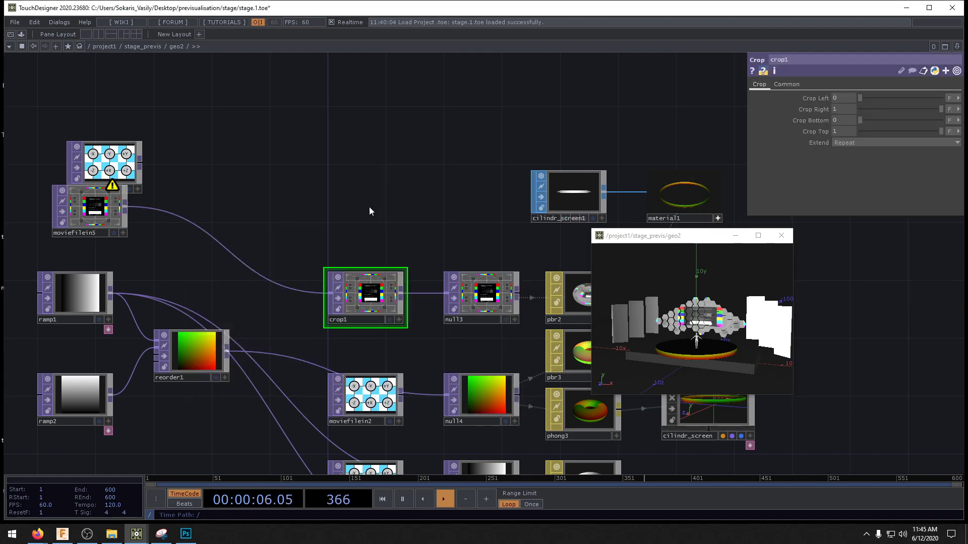
- Add a Constant CHOP above the crop1 node and rename it prop
key("Tab")
left_click(265, 93)
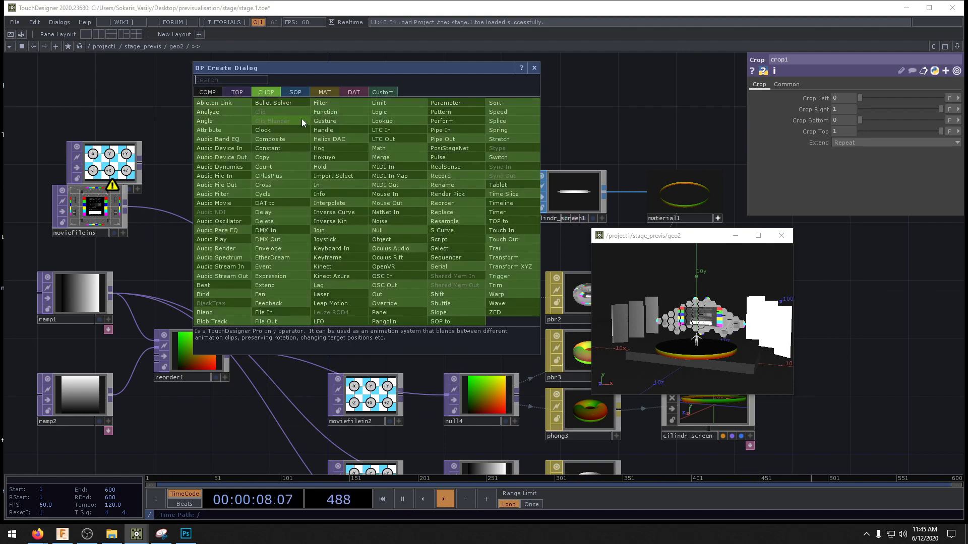
type("co")
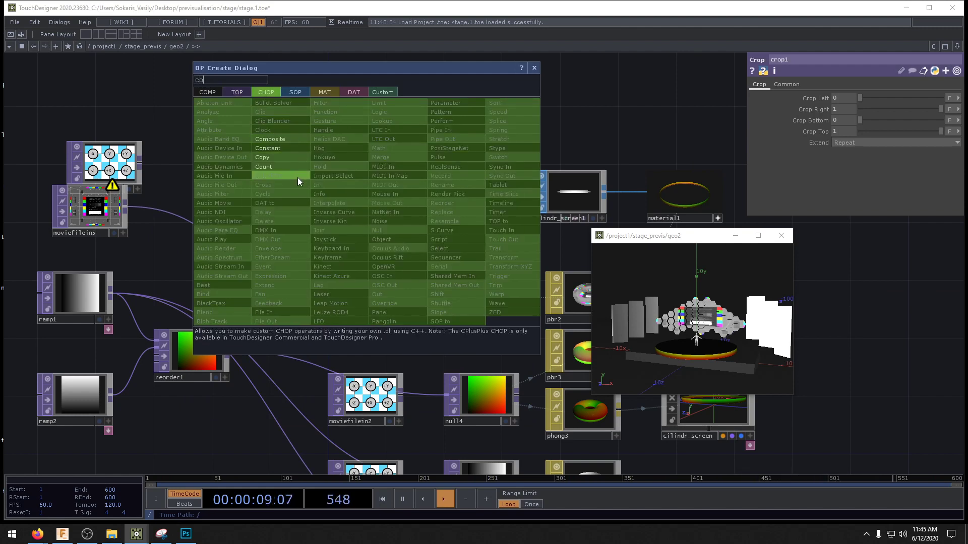
left_click(280, 150)
left_click(362, 224)
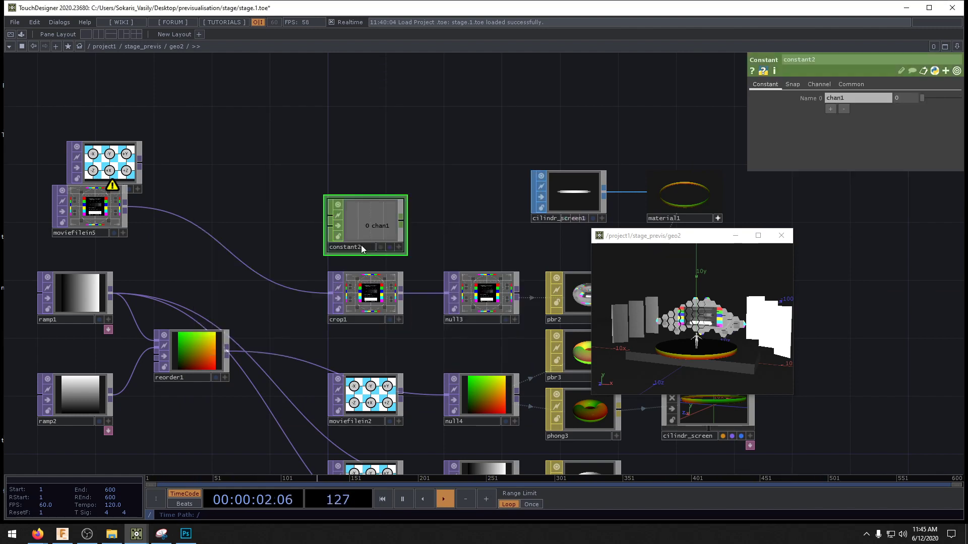
left_click(365, 248)
type("prop")
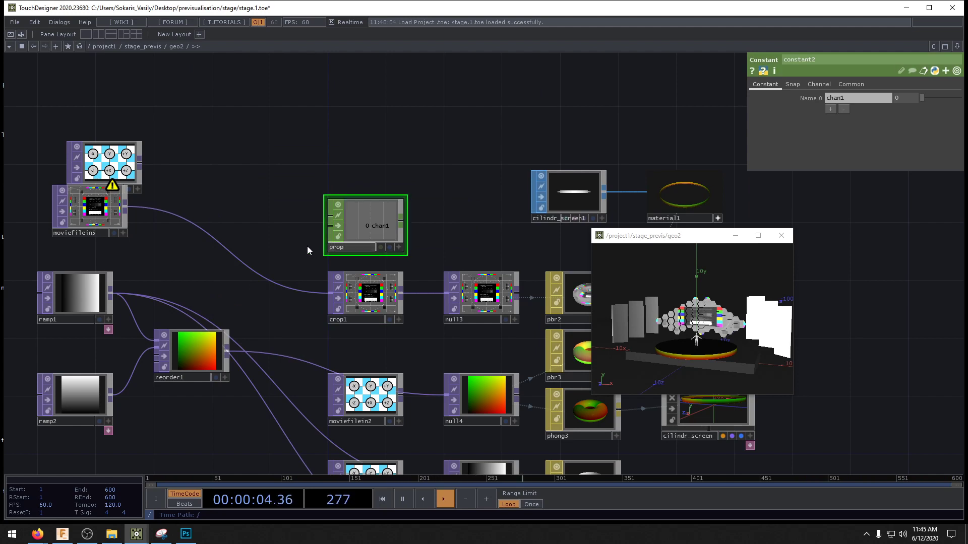
key("Return")
- Name the prop node's first channel back_x and add a second channel named back_y
left_click_drag(443, 217, 383, 224)
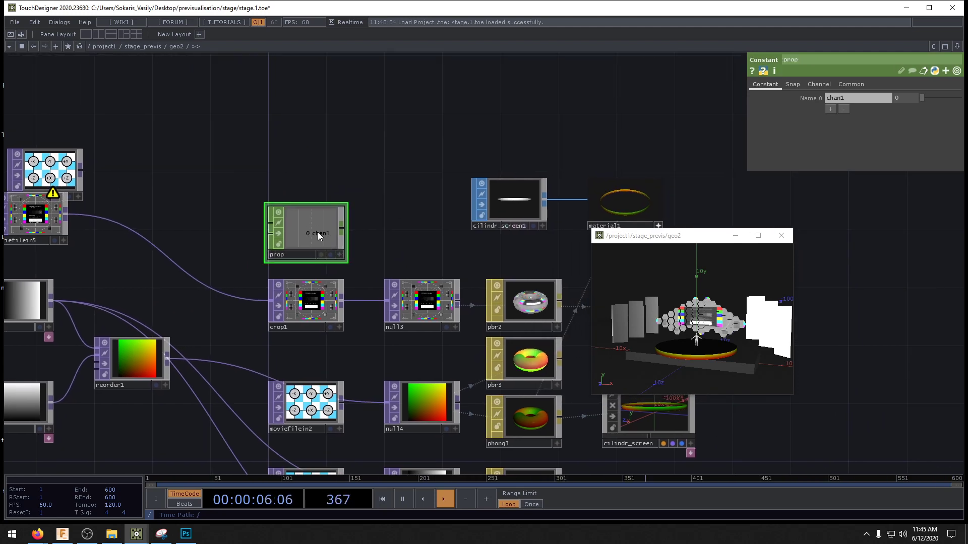
type("ba")
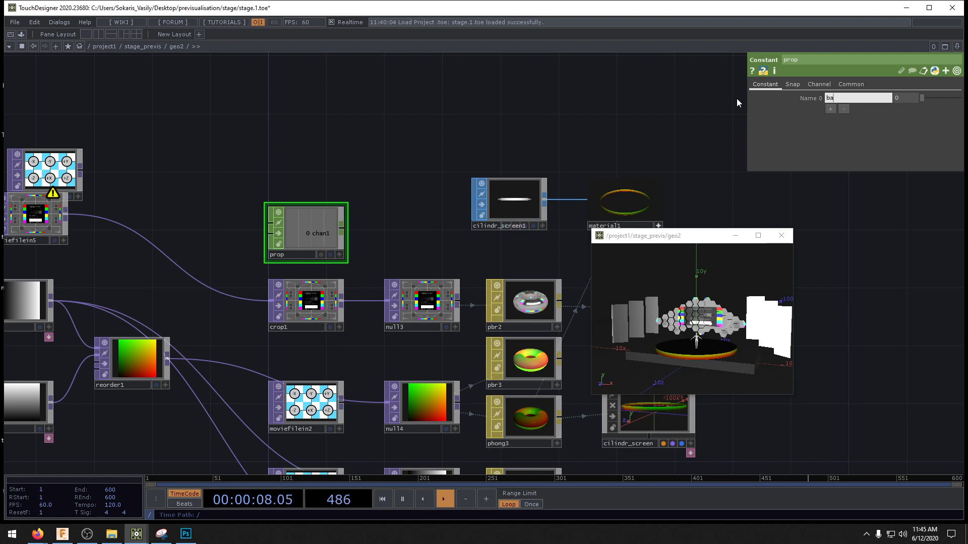
type("ck_x")
left_click(831, 109)
left_click(848, 113)
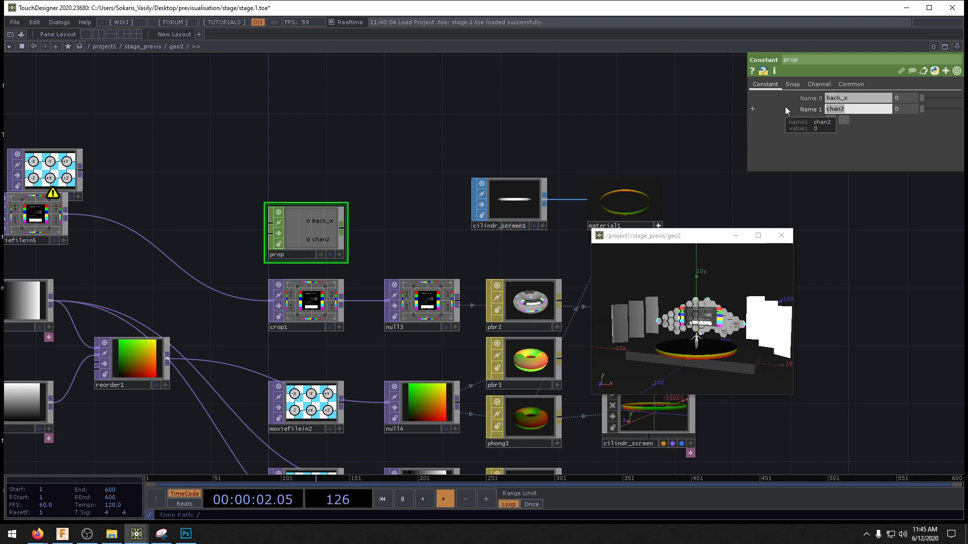
type("back_y")
key("Return")
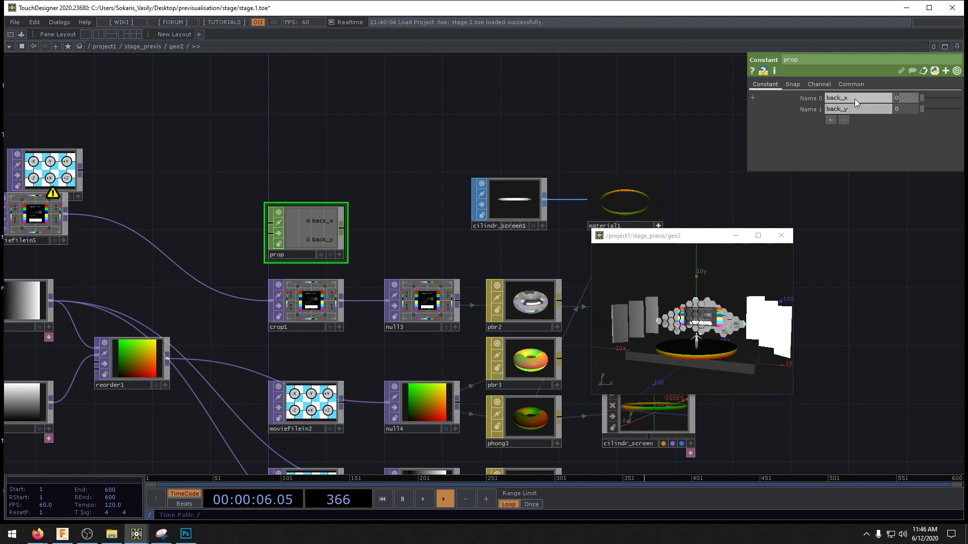
- Set the prop node's back_x channel to 435 and its back_y channel to 167
type("435")
key("Tab")
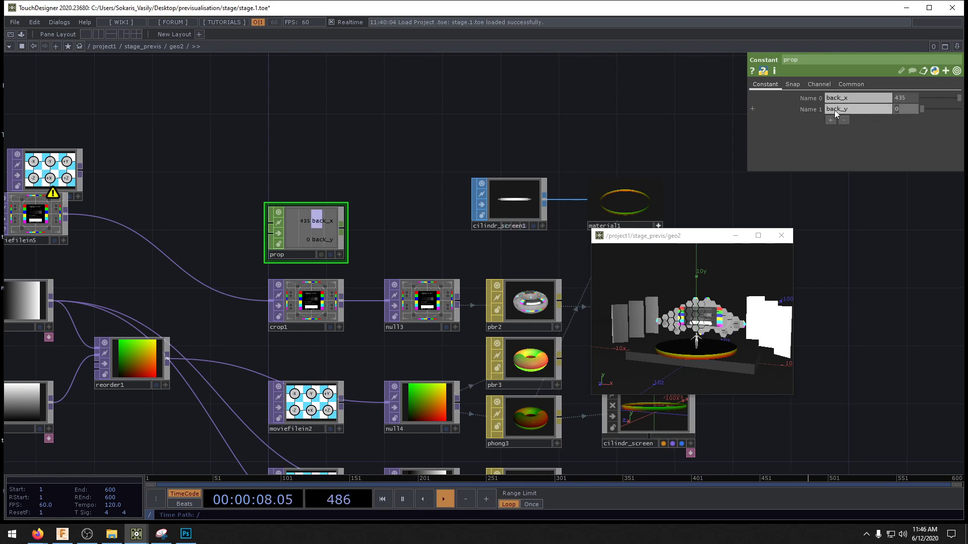
type("167")
key("Return")
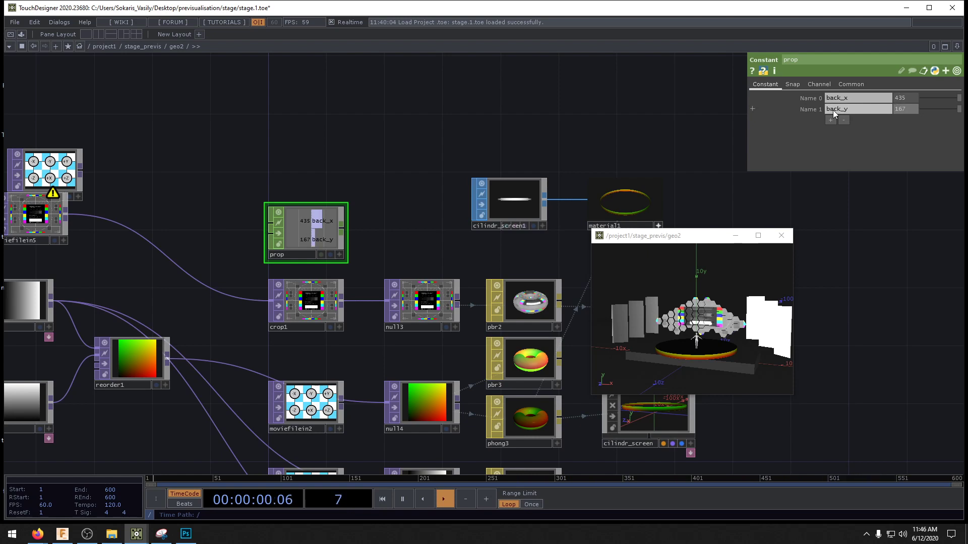
- Delete the crop1 node so that moviefilein5 feeds null3 directly
left_click(330, 302)
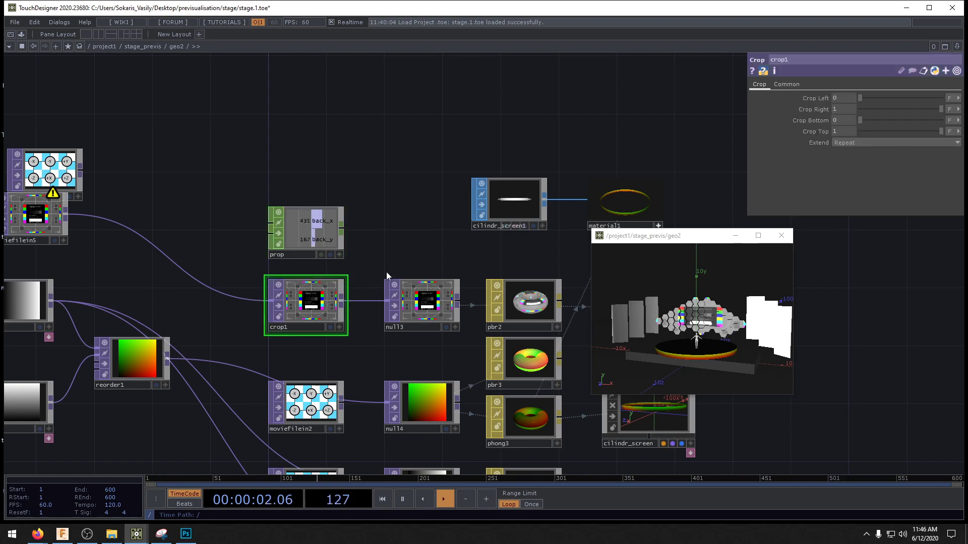
left_click_drag(399, 197, 441, 190)
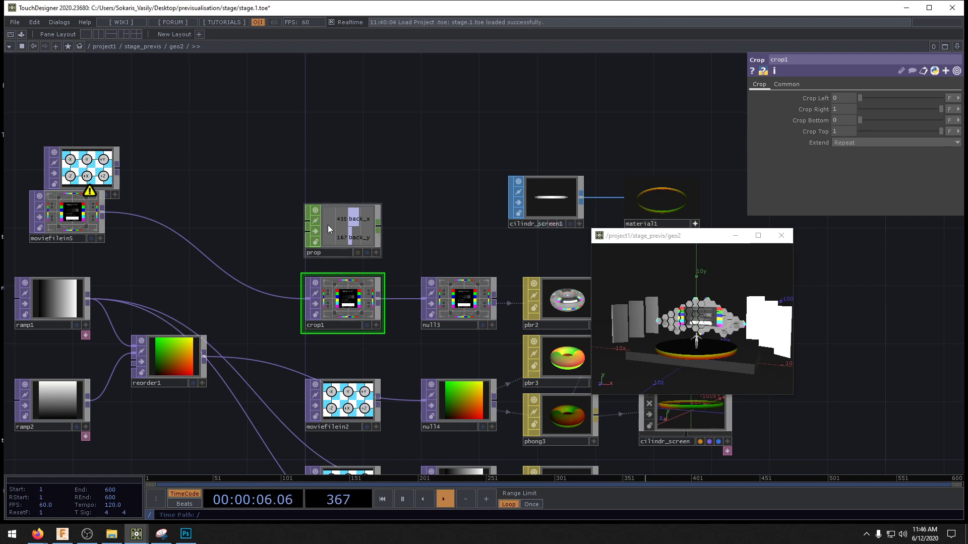
key("Delete")
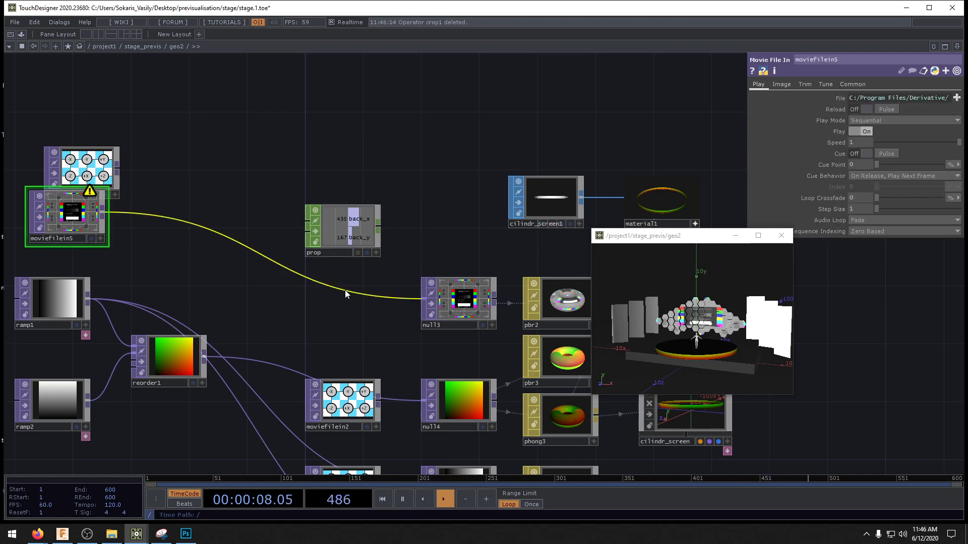
- Insert a Fit TOP on the connection between moviefilein5 and null3
right_click(344, 289)
left_click(353, 281)
type("fil")
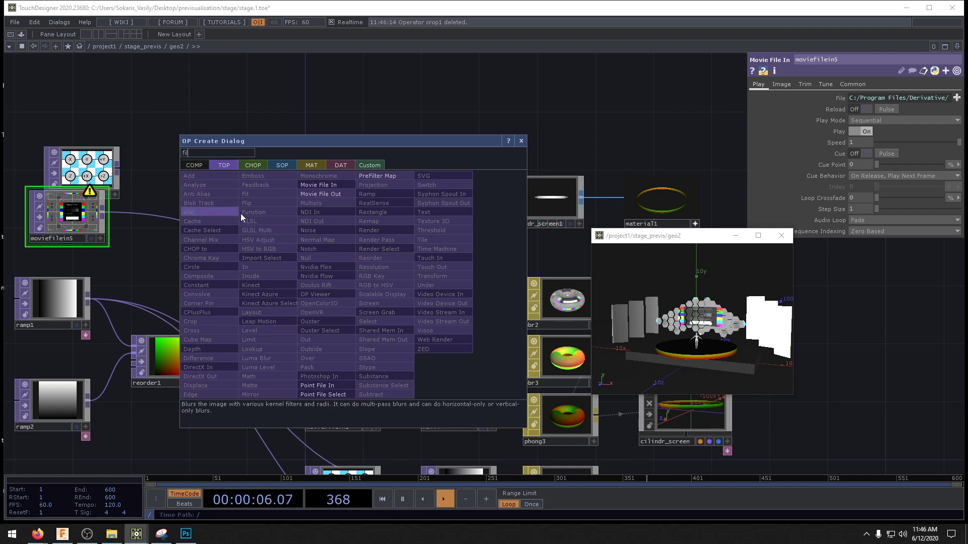
left_click(247, 194)
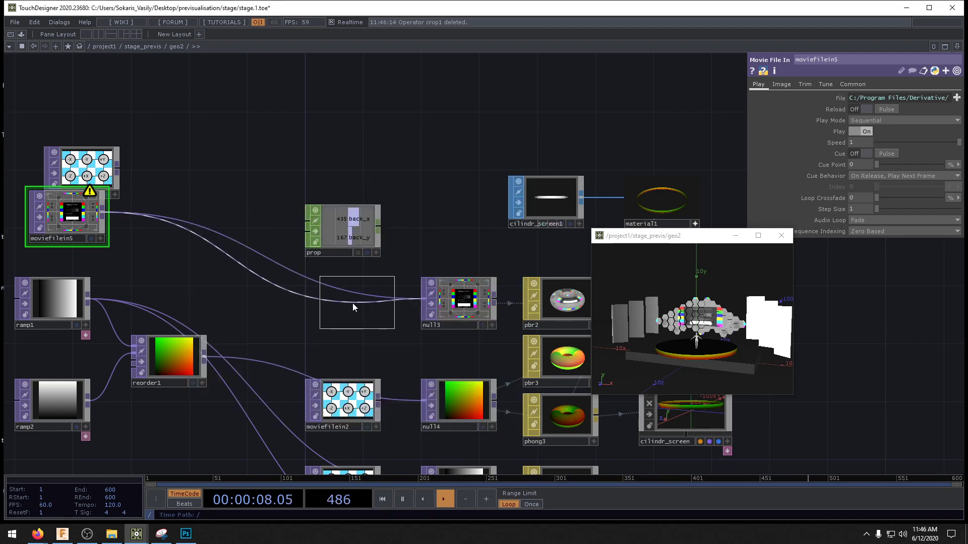
left_click(341, 305)
- Try to drive fit1's output resolution width with the expression me.input.width
left_click(780, 84)
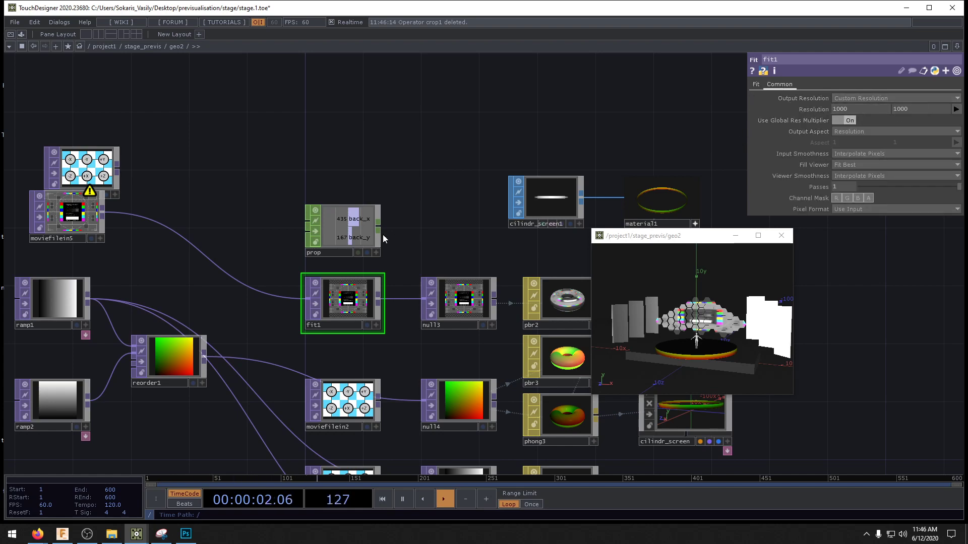
scroll(414, 250, "up", 5)
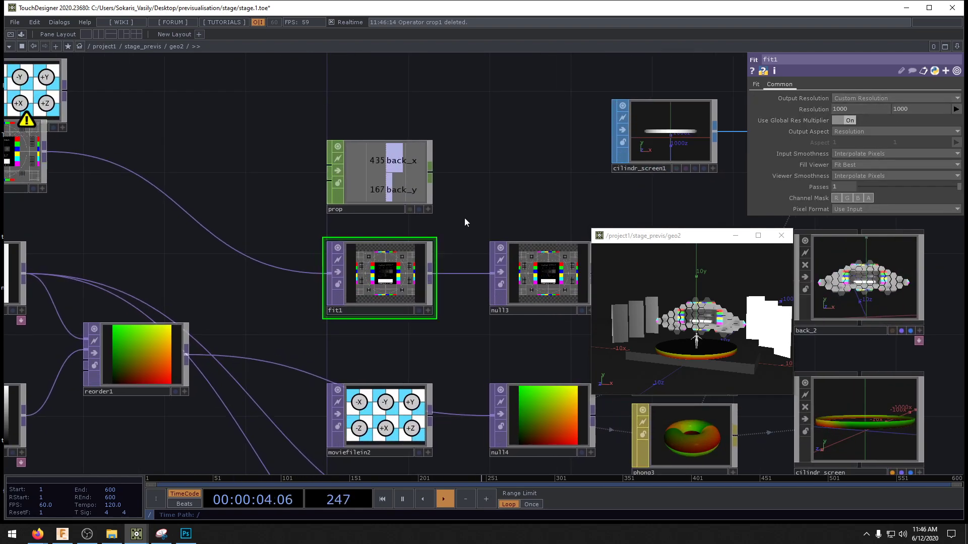
scroll(388, 296, "down", 3)
left_click_drag(486, 229, 462, 237)
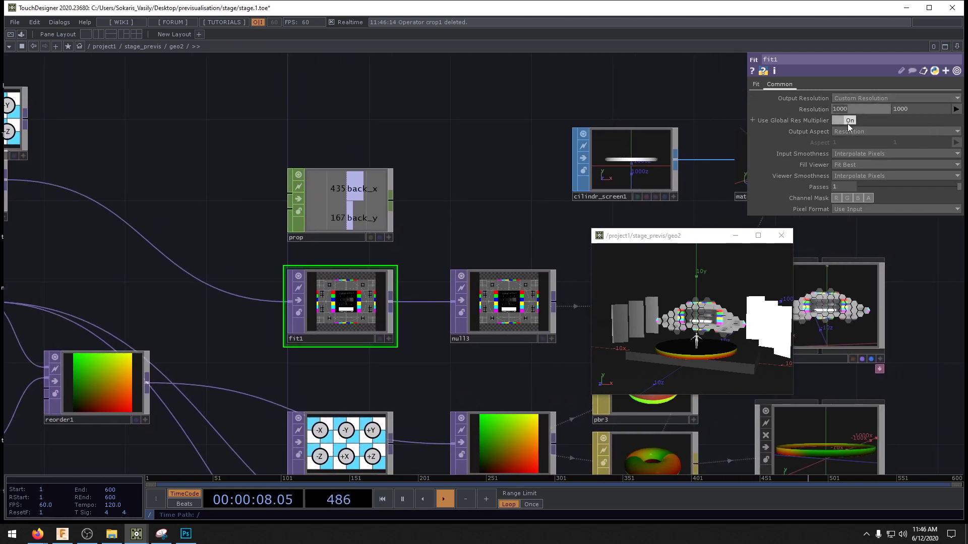
type("me.inpi")
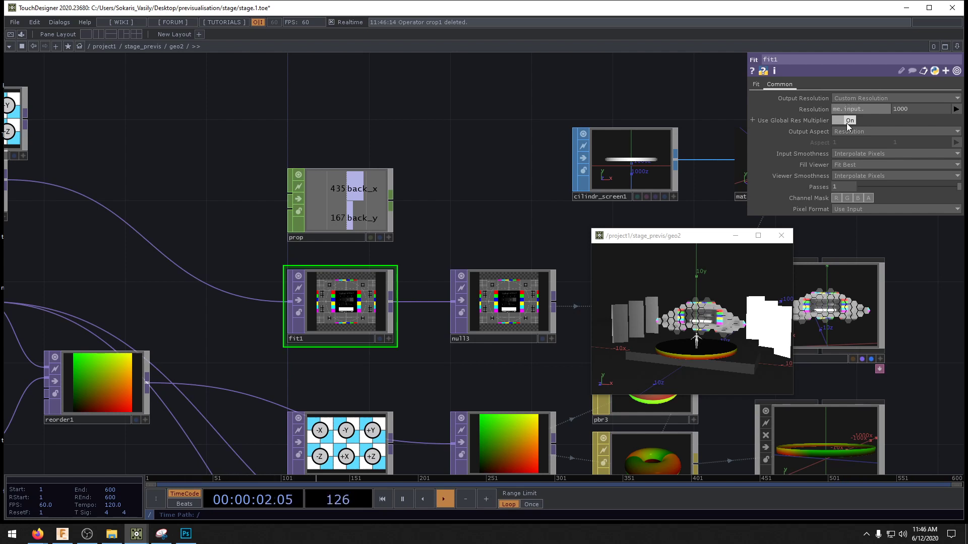
type("t.wid")
key("Return")
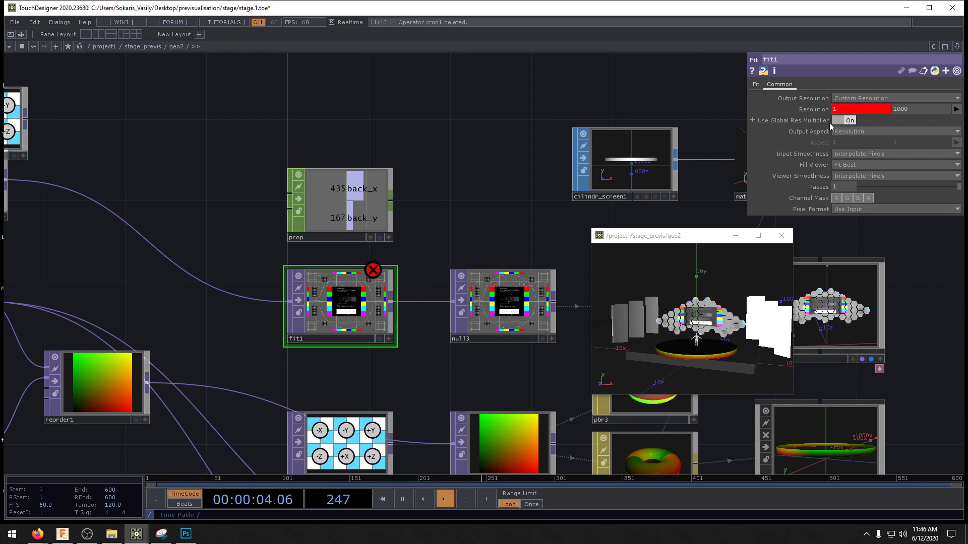
left_click(822, 109)
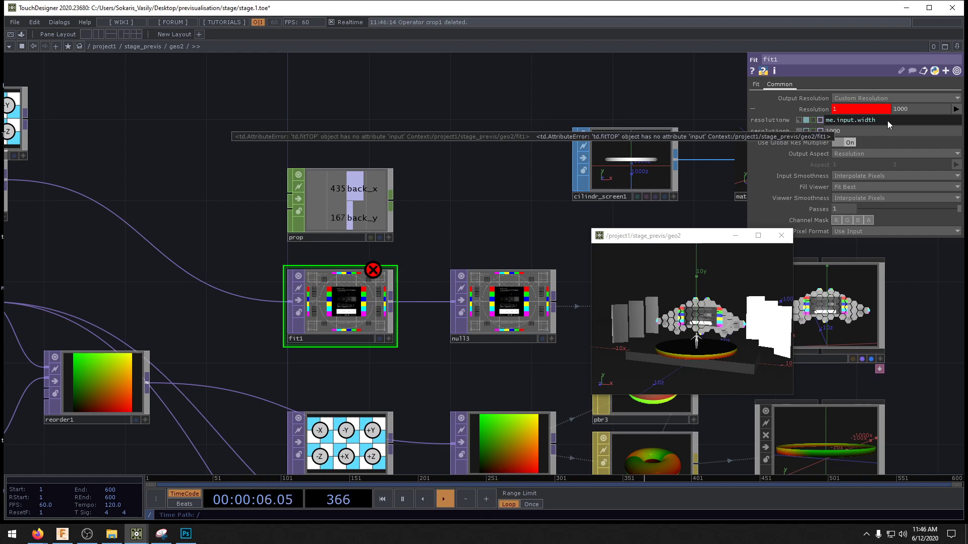
- Shift moviefilein5 slightly and move ramp1, ramp2 and reorder1 farther from fit1 to make room in the network
left_click_drag(222, 172, 360, 165)
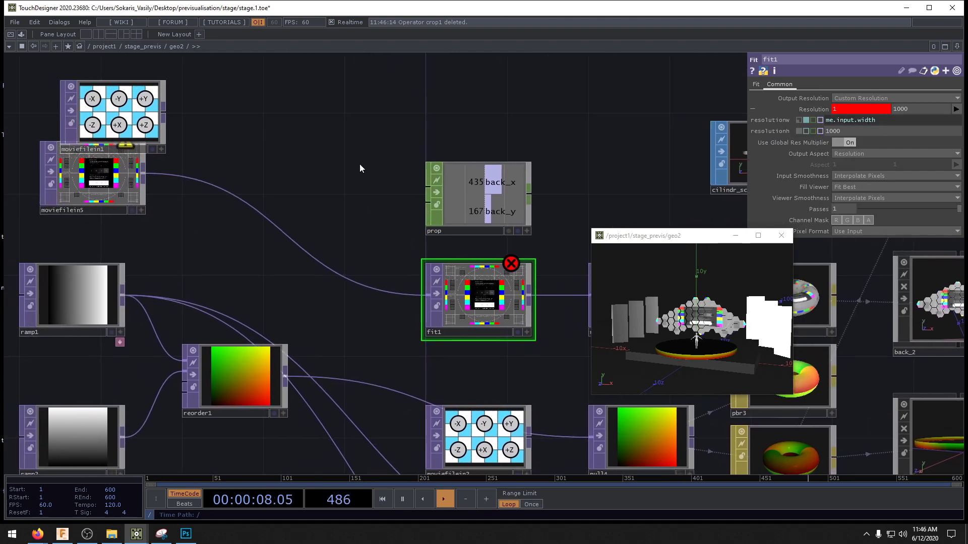
left_click_drag(91, 197, 70, 198)
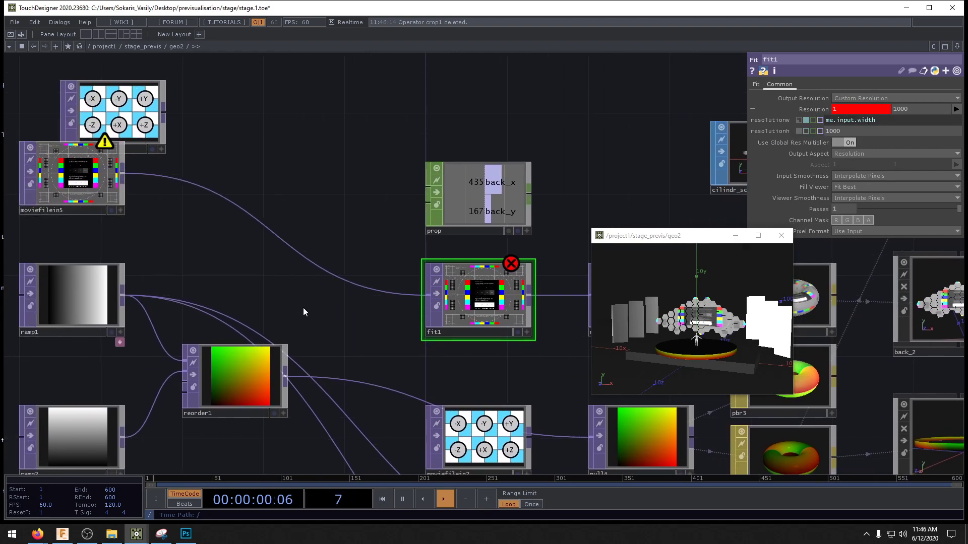
left_click_drag(303, 307, 419, 259)
scroll(353, 265, "down", 5)
right_click_drag(195, 255, 366, 348)
left_click_drag(349, 299, 204, 331)
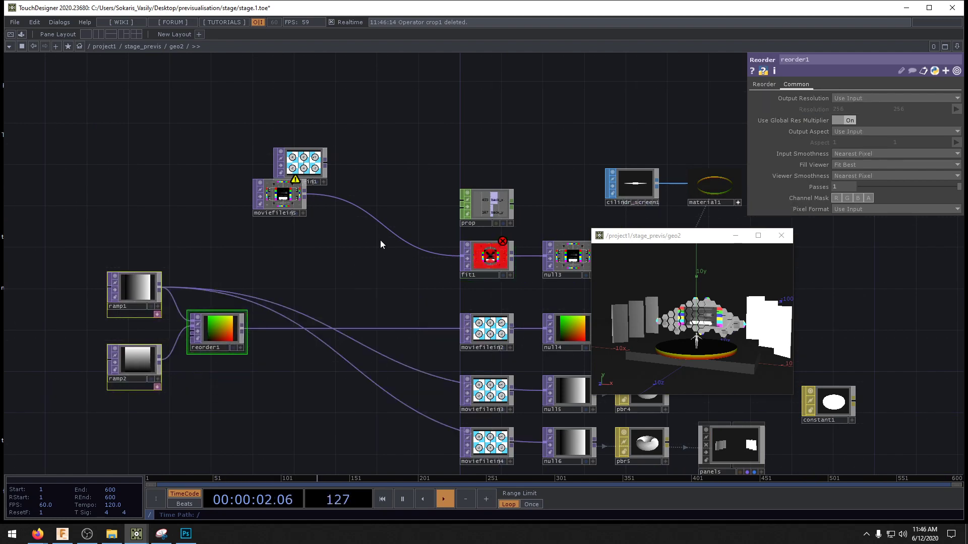
left_click(380, 245)
right_click(411, 246)
left_click(423, 237)
left_click(377, 258)
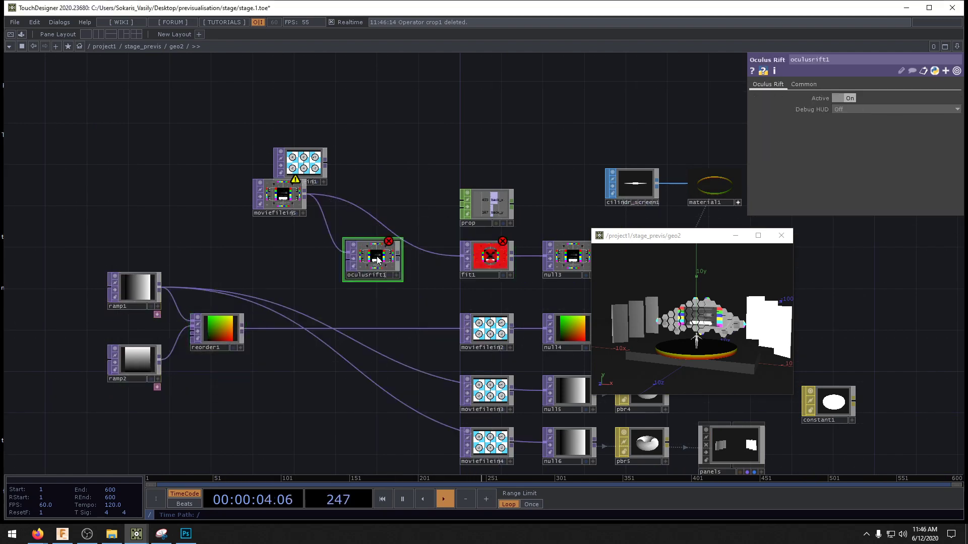
key("Delete")
- Insert a Null TOP between moviefilein5 and fit1 and rename it back
right_click(410, 232)
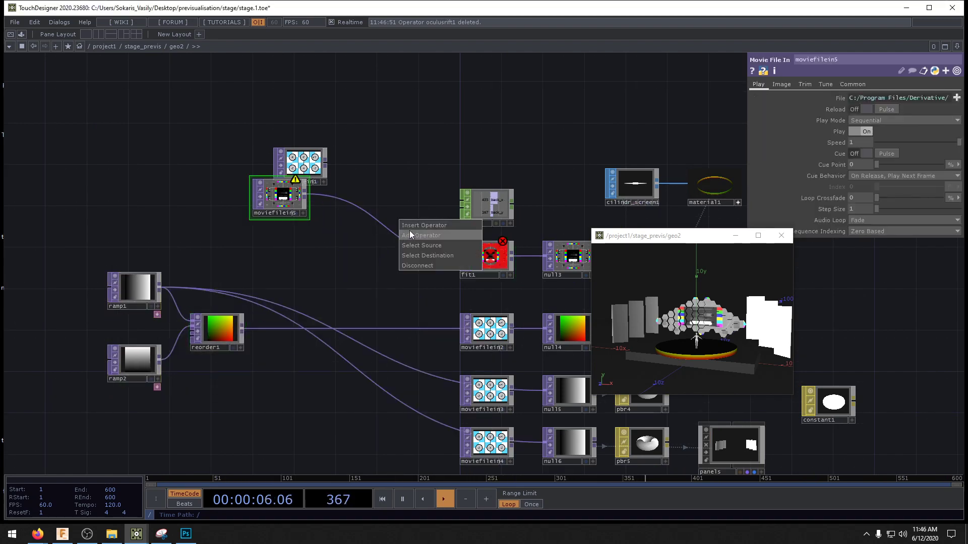
left_click(413, 225)
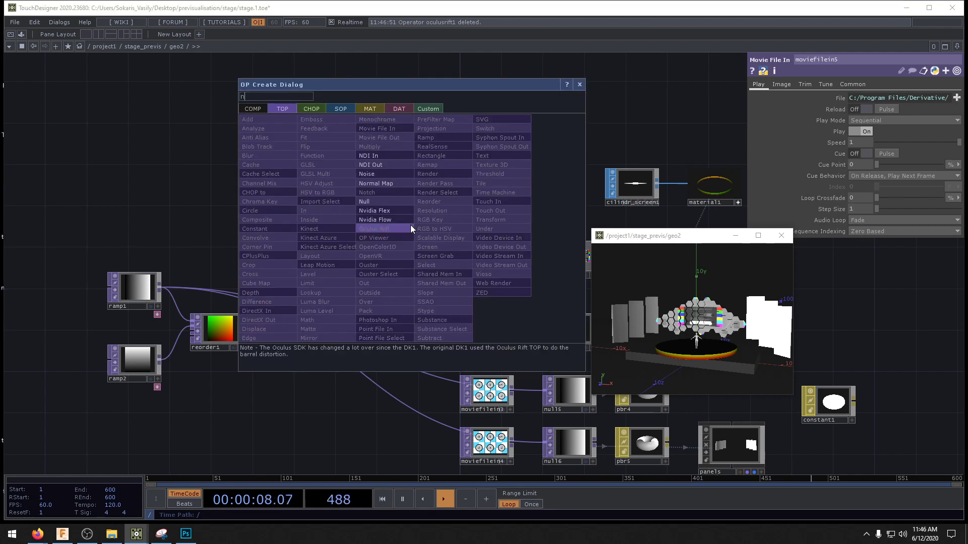
left_click(382, 228)
left_click(412, 259)
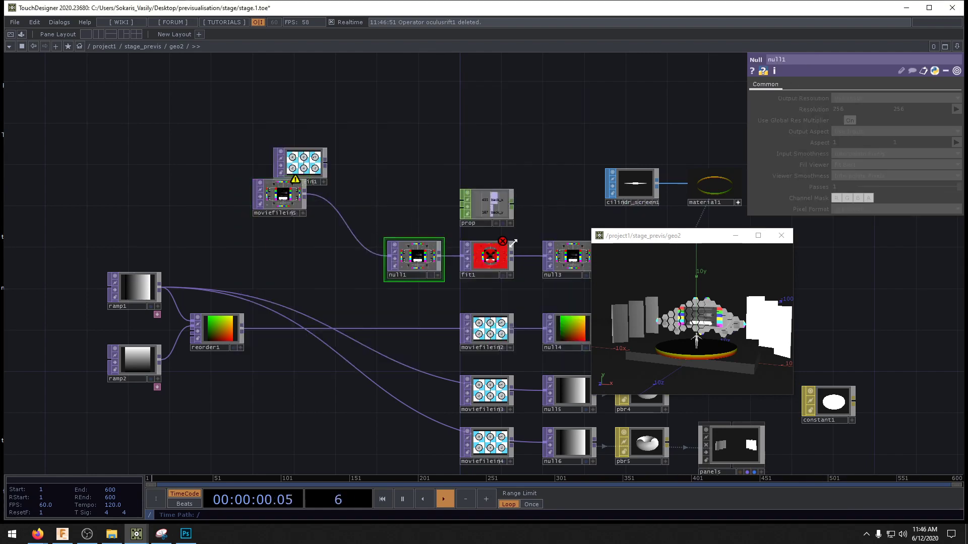
scroll(550, 234, "up", 5)
left_click(486, 257)
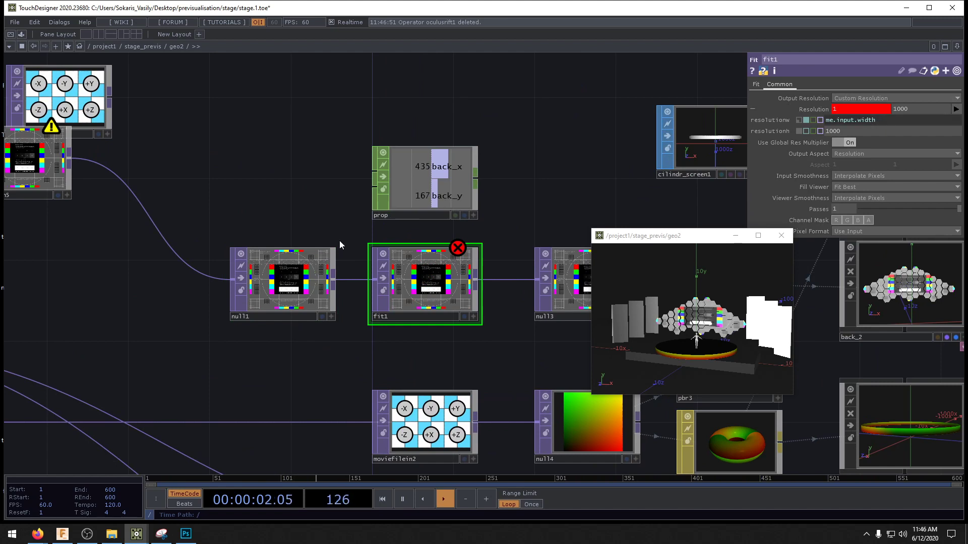
left_click(259, 316)
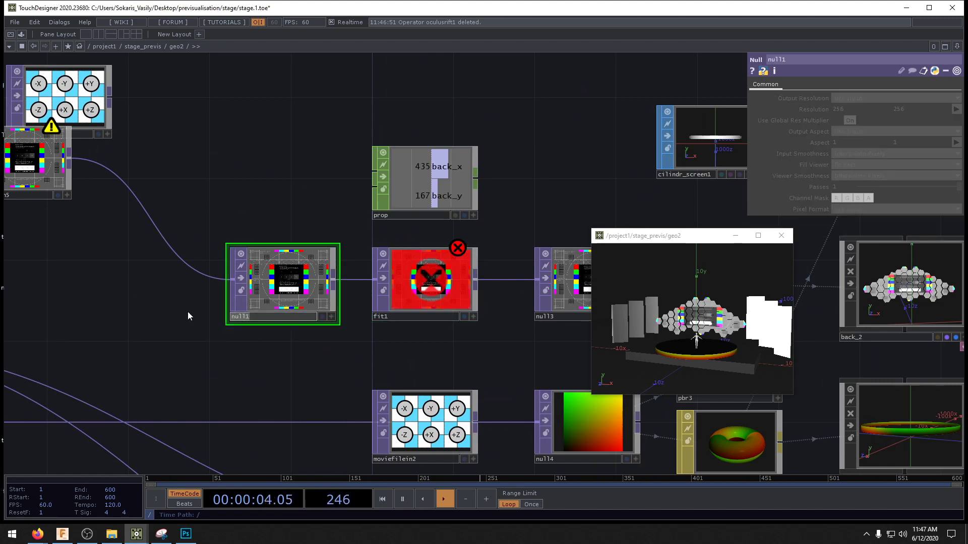
type("back")
key("Return")
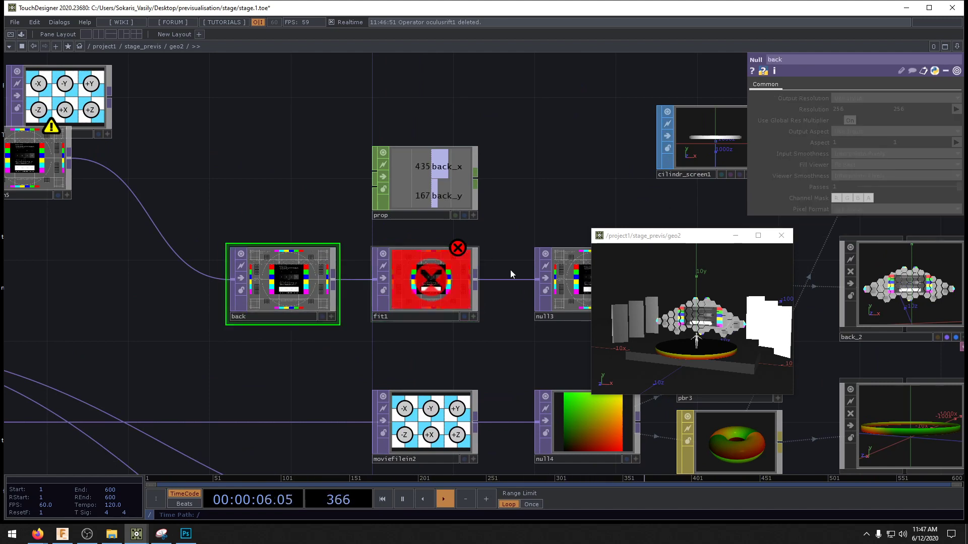
- Set fit1's output resolution width to the expression op('back').width
left_click(467, 288)
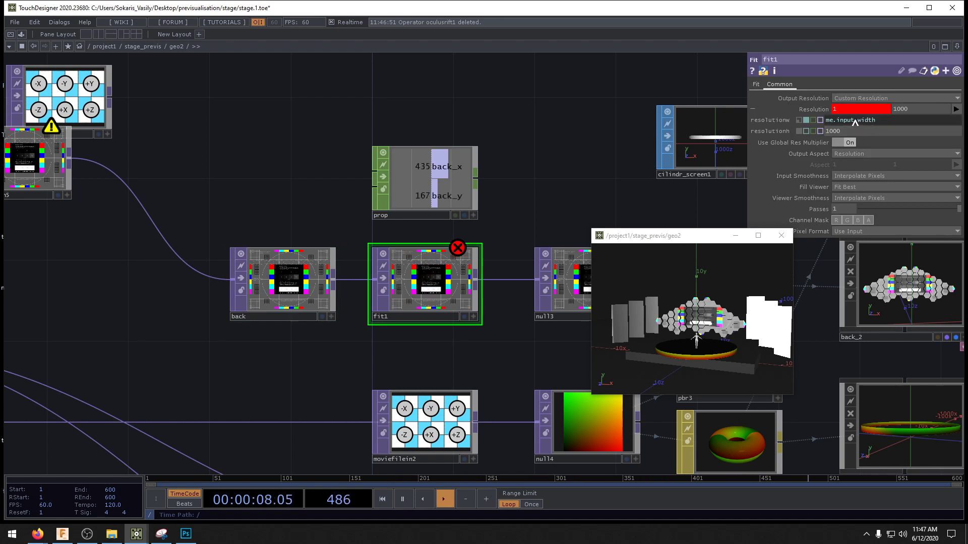
left_click_drag(855, 121, 600, 120)
type("op('back')")
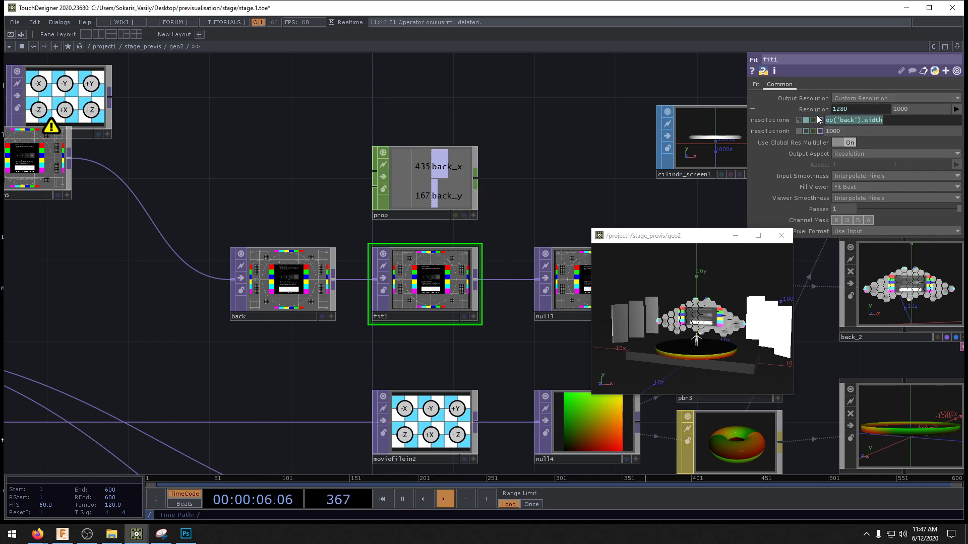
- Set fit1's output resolution height to the expression op('back').width / op('prop')['back_x']
key("ctrl+c")
left_click(866, 132)
key("ctrl+v")
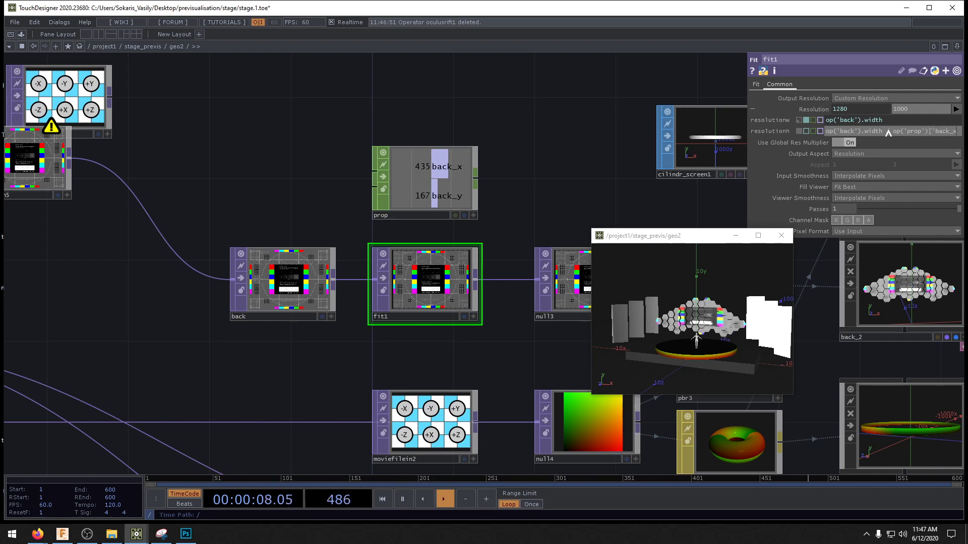
type("']")
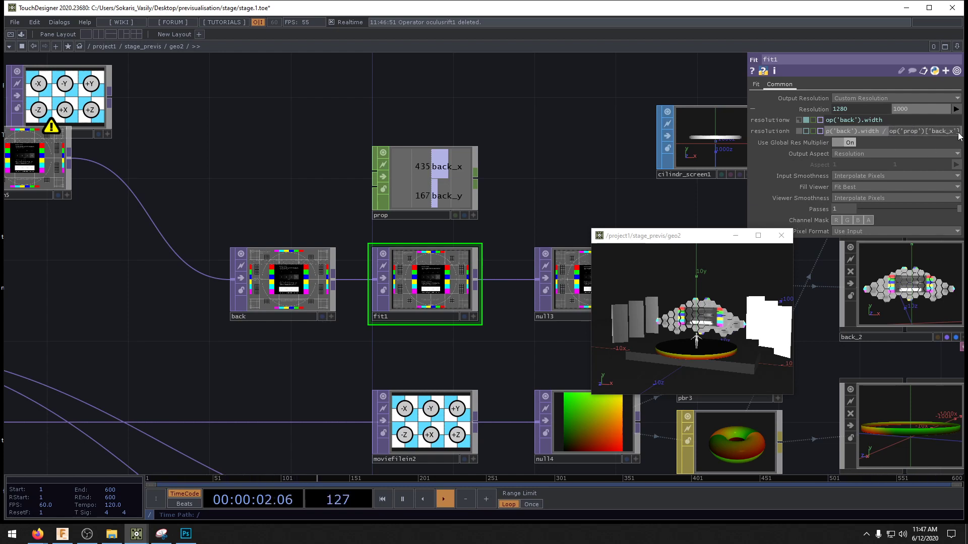
key("Return")
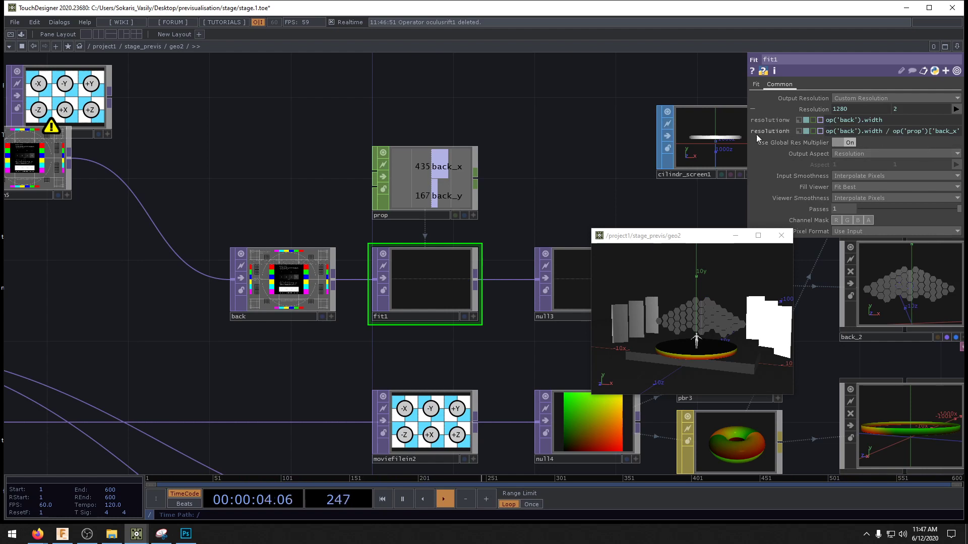
- Extend fit1's resolution height expression by multiplying it by op('prop')['back_y']
left_click_drag(748, 134, 651, 139)
left_click(877, 132)
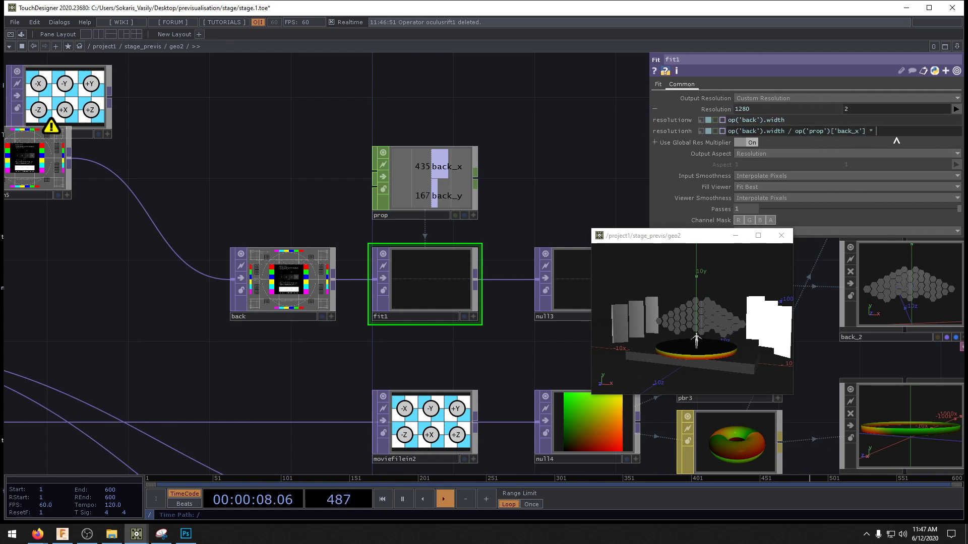
type("*")
key("ctrl+v")
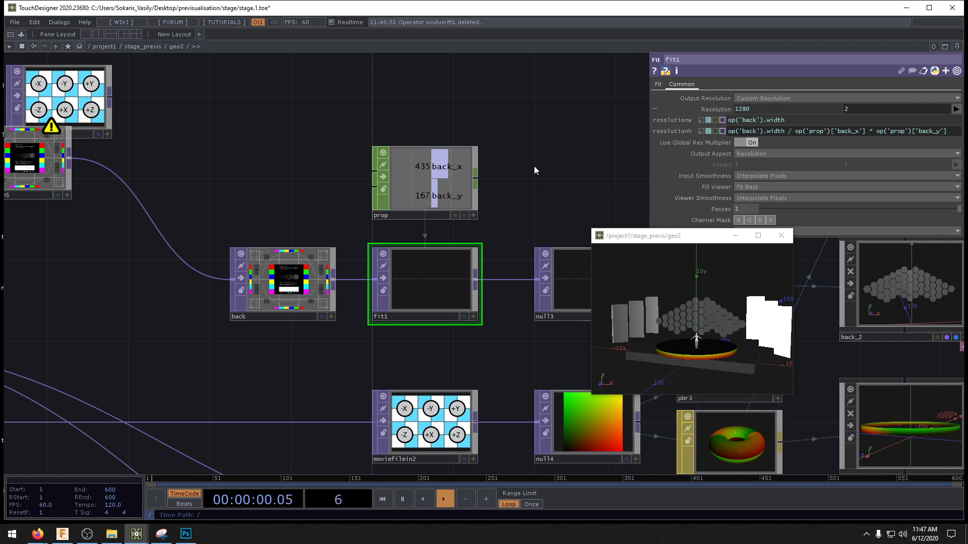
type("y")
key("Return")
- Set fit1's fit mode to Fit Outside
left_click(656, 84)
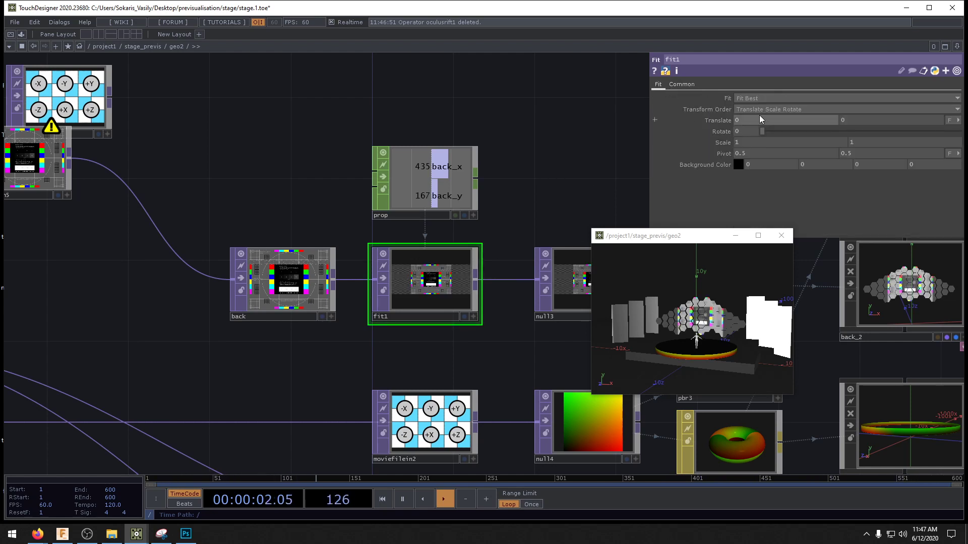
left_click(764, 100)
left_click(763, 142)
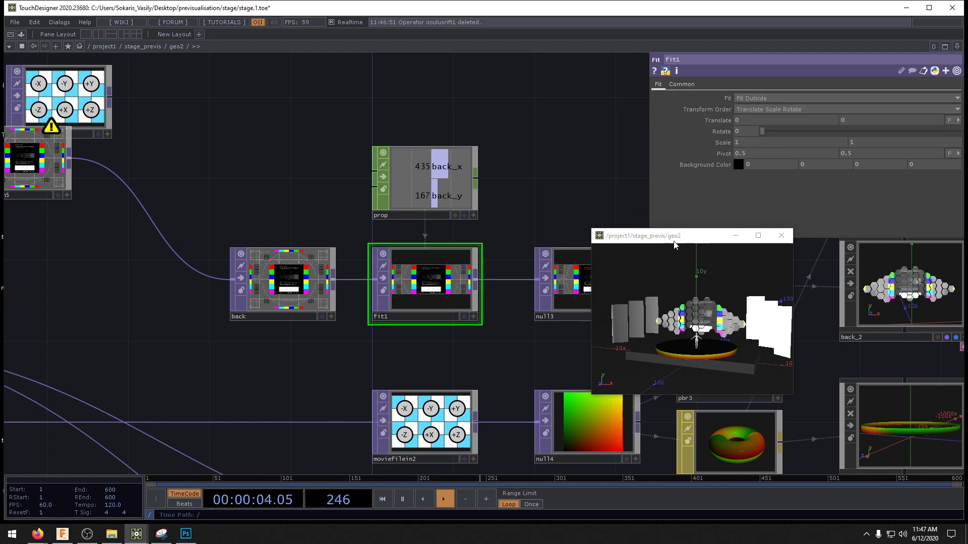
- Move the geo2 viewer clear of the nodes and examine the calibration image on the back hexagon screen up close
left_click_drag(684, 237, 576, 102)
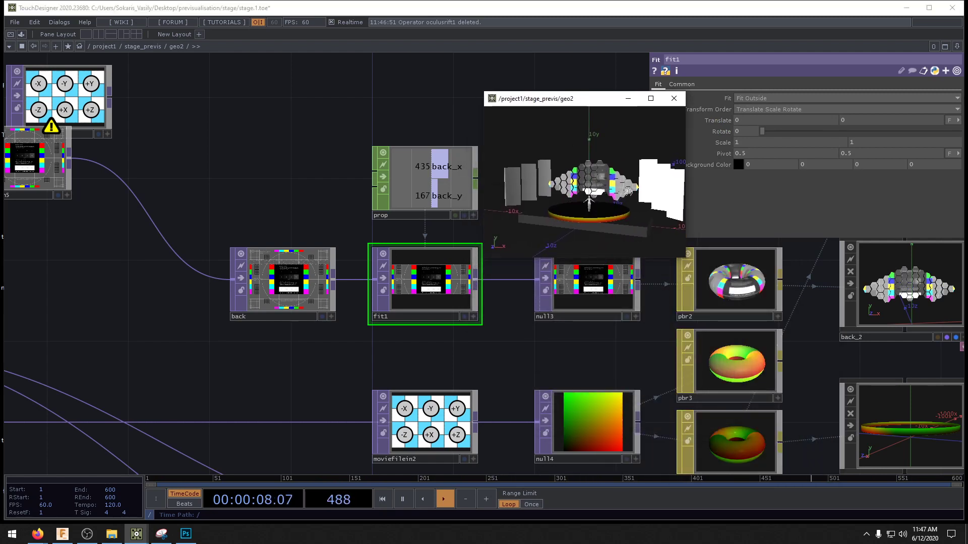
scroll(610, 194, "up", 10)
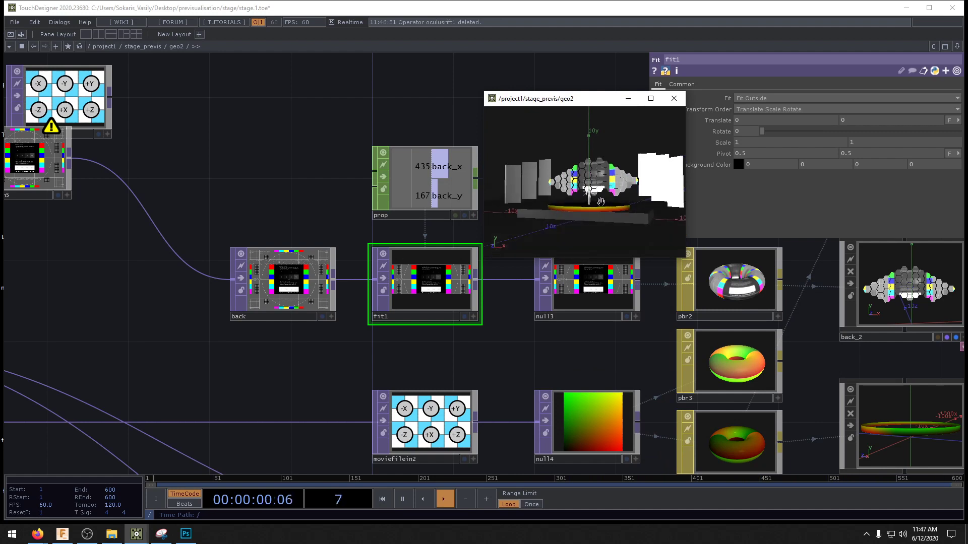
scroll(622, 207, "up", 3)
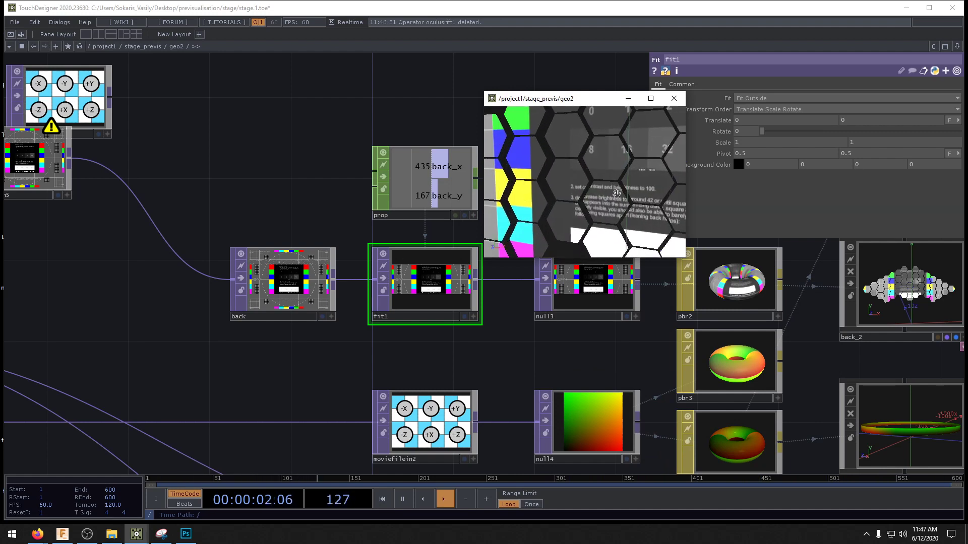
left_click_drag(621, 208, 614, 188)
scroll(634, 186, "down", 5)
- Select the pbr2 material to view its map settings
left_click(611, 358)
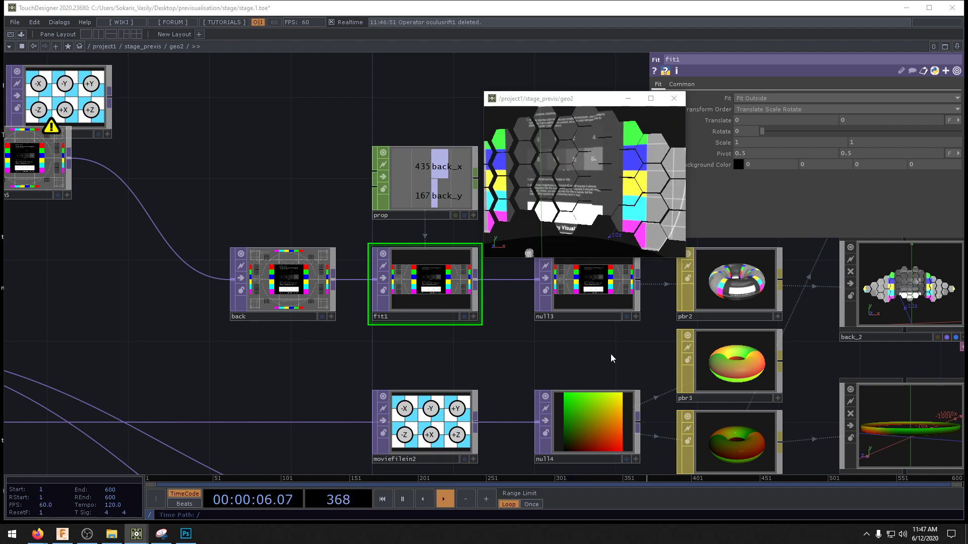
left_click_drag(611, 358, 427, 379)
left_click(552, 310)
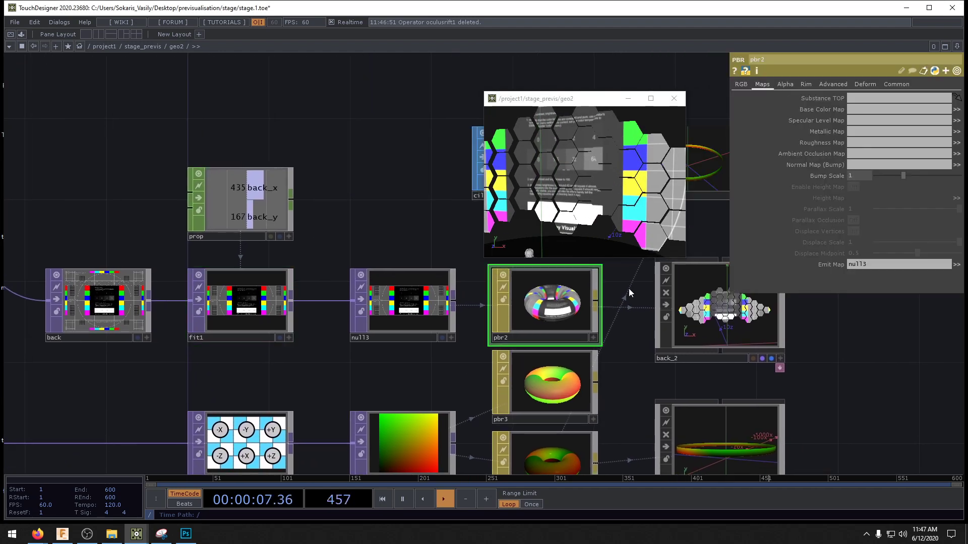
- Review pbr2's color and map settings and frame the whole stage in the geo2 viewer
left_click(739, 84)
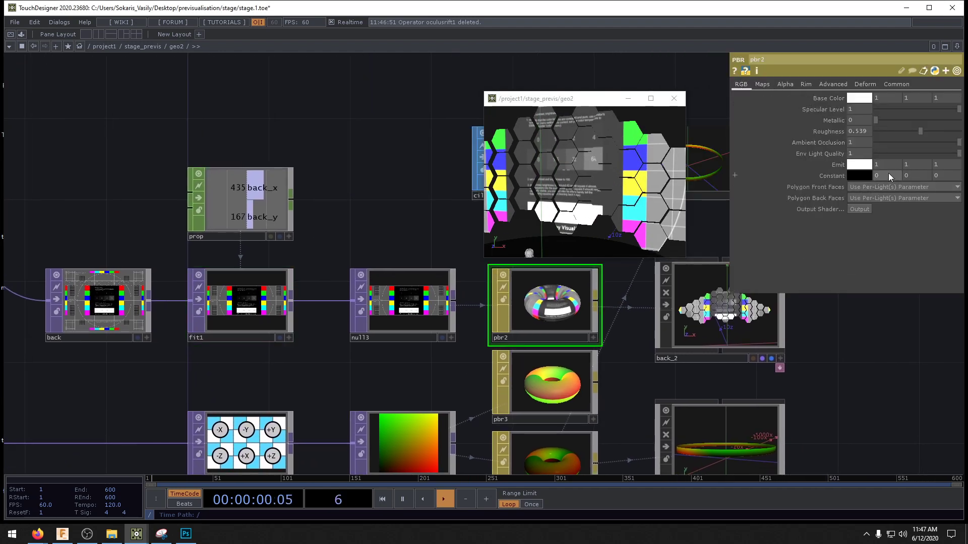
left_click(769, 84)
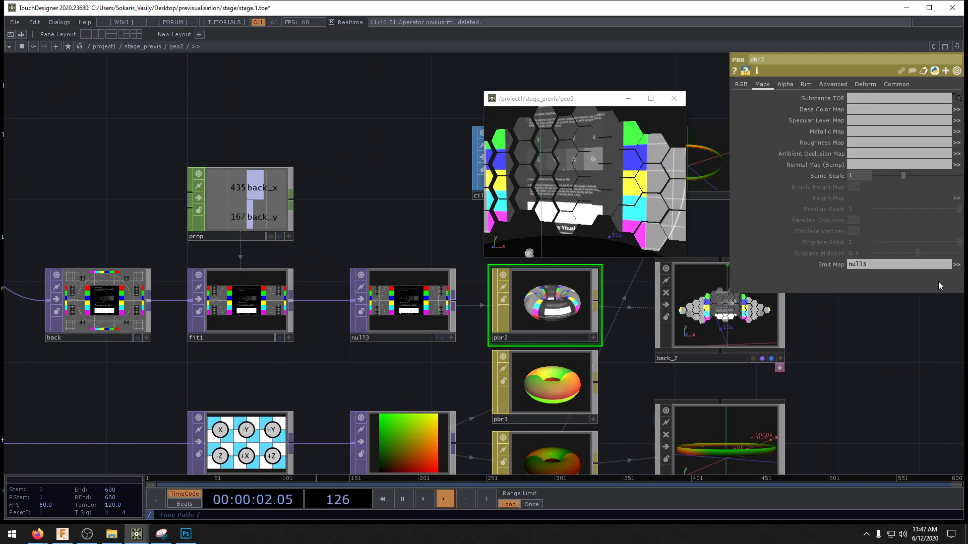
scroll(738, 367, "down", 5)
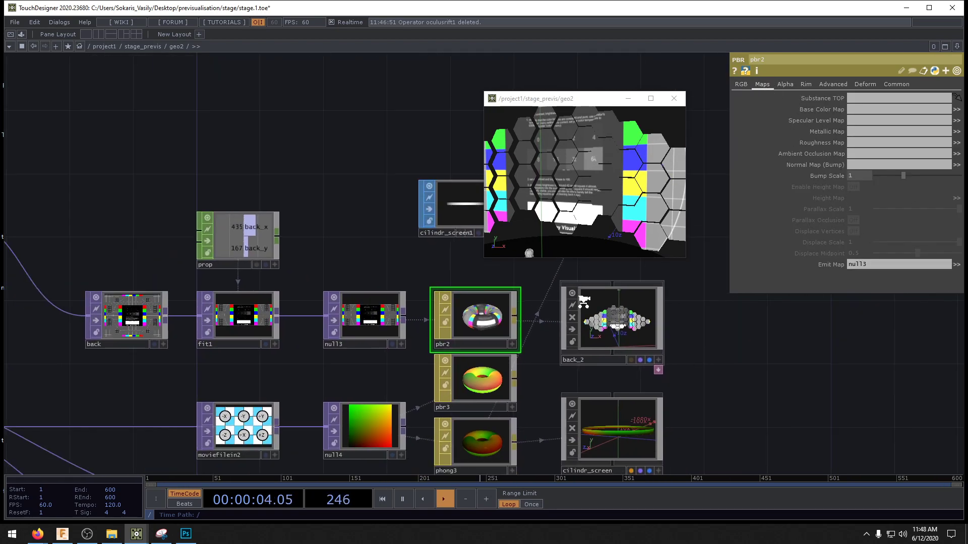
left_click_drag(729, 362, 669, 292)
left_click(578, 215)
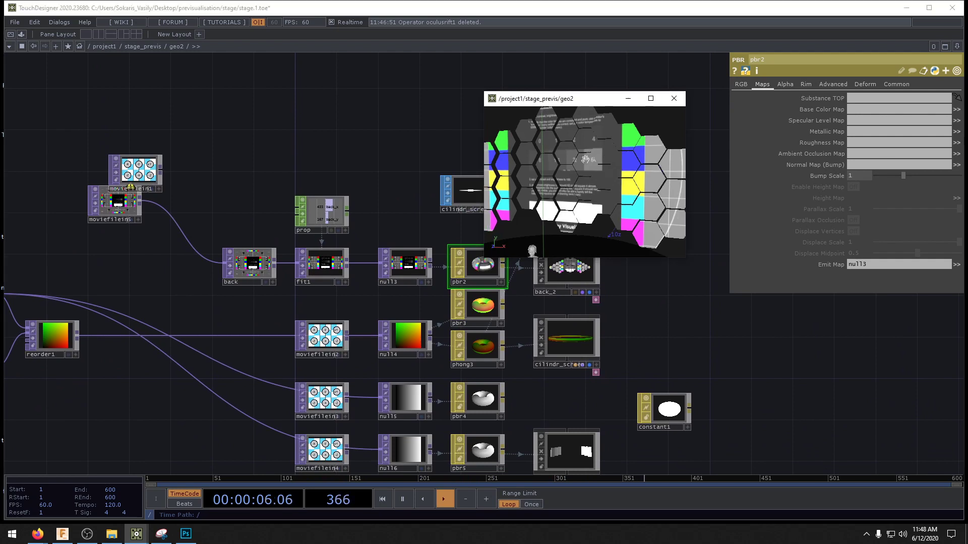
key("h")
left_click_drag(578, 214, 595, 181)
- Pull moviefilein4 out of the panels texture chain and insert a Null TOP in the wire feeding null6
left_click_drag(679, 291, 683, 168)
left_click_drag(746, 368, 588, 365)
left_click_drag(269, 329, 424, 342)
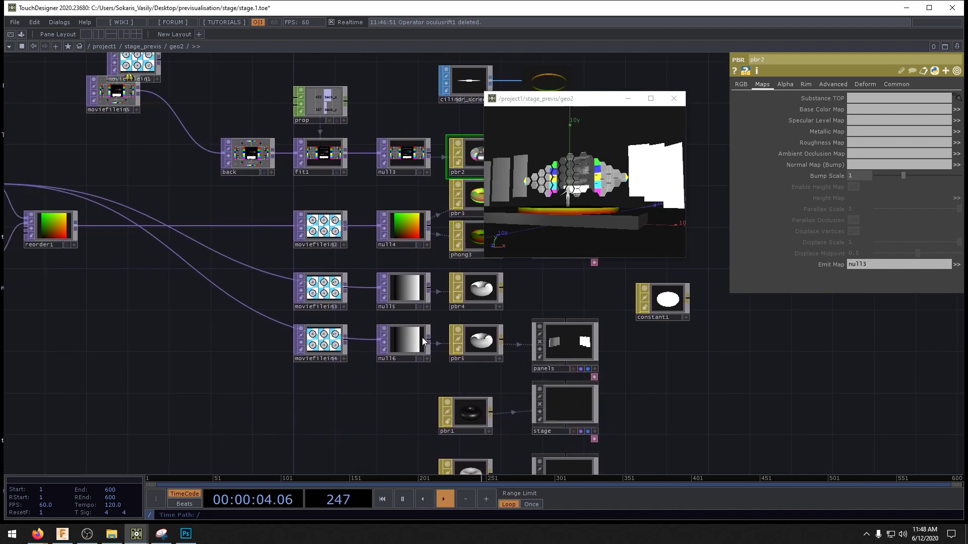
left_click_drag(323, 353, 158, 354)
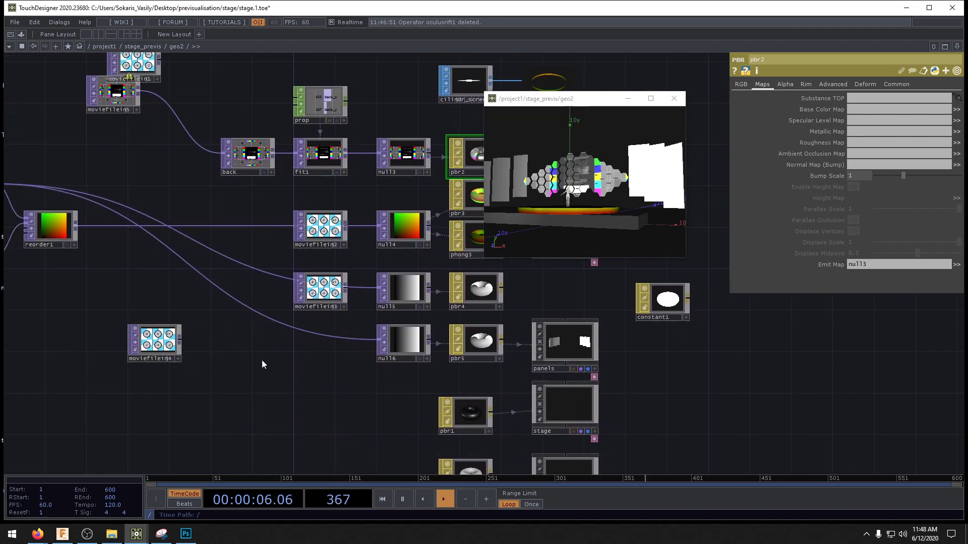
right_click(323, 334)
left_click(343, 324)
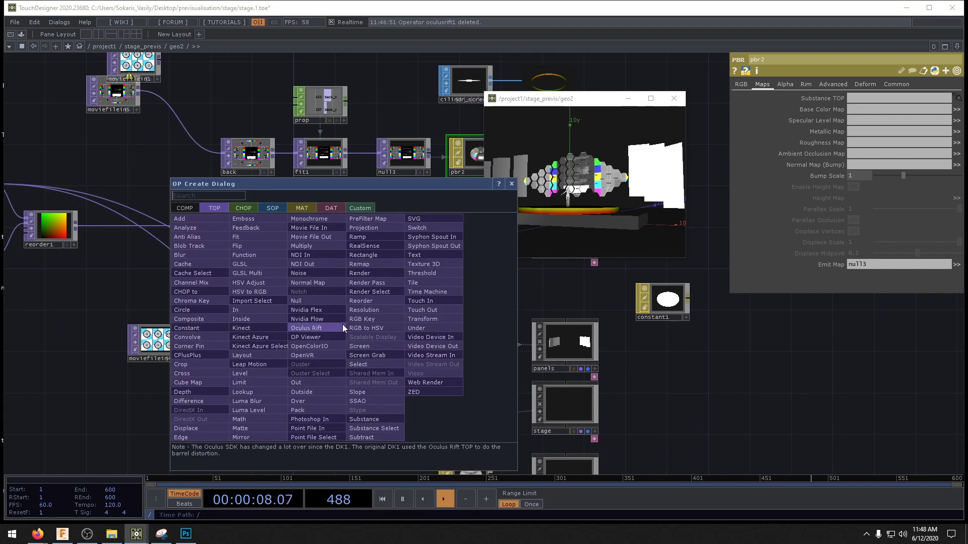
left_click(340, 323)
- Rename the new Null TOP as panels and feed it the calibration image instead of reorder1
left_click(249, 367)
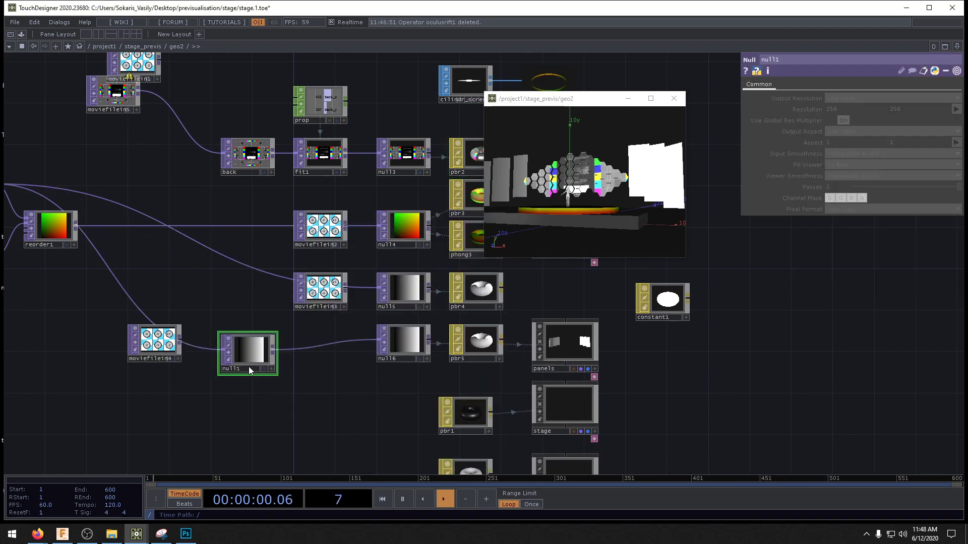
key("BackSpace")
key("BackSpace")
key("BackSpace")
key("BackSpace")
key("BackSpace")
type("panels")
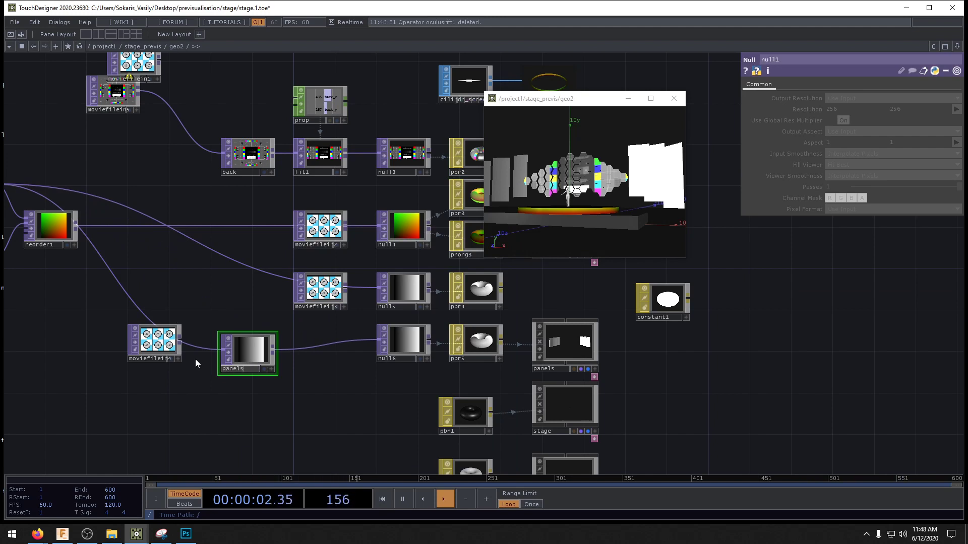
key("Return")
left_click_drag(140, 92, 246, 343)
- Examine how the calibration image maps onto the side panels in the geo2 viewer and the panels node preview
left_click_drag(627, 170, 648, 177)
middle_click_drag(620, 172, 618, 199)
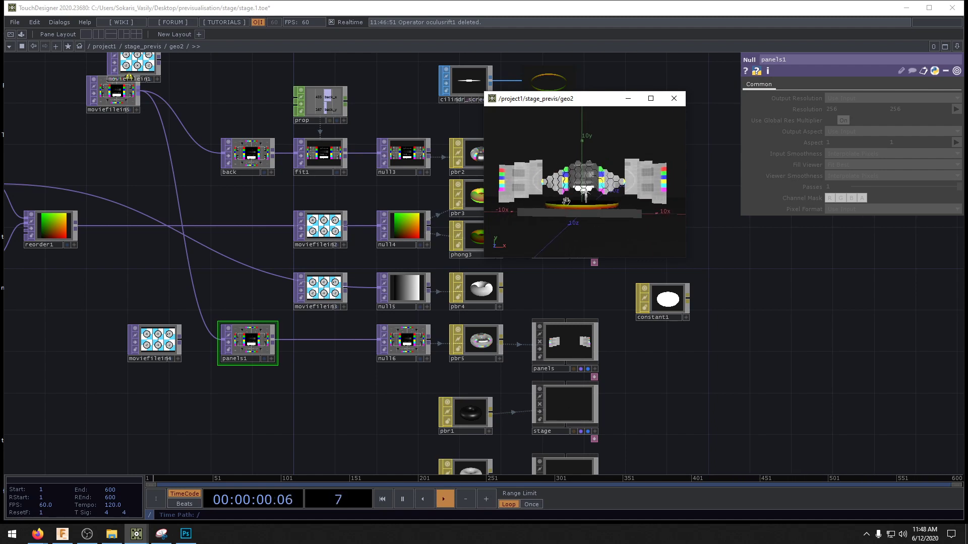
mouse_move(566, 201)
left_mouse_down()
mouse_move(549, 217)
mouse_move(570, 208)
left_mouse_up()
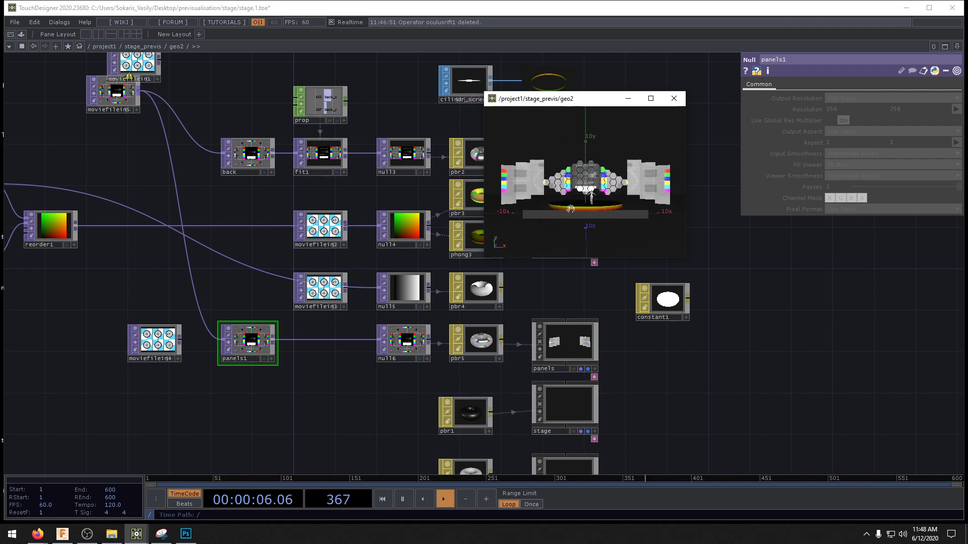
left_click_drag(622, 324, 561, 327)
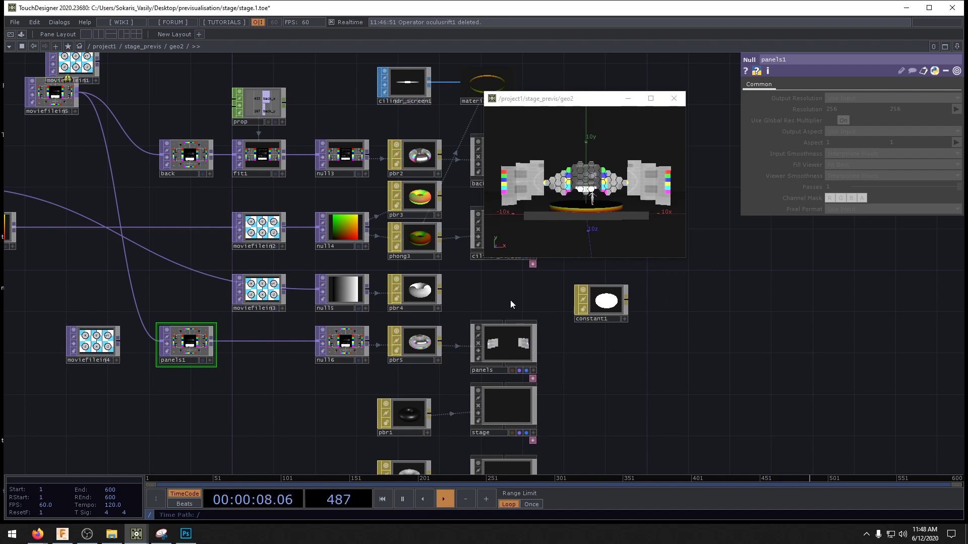
scroll(516, 364, "up", 8)
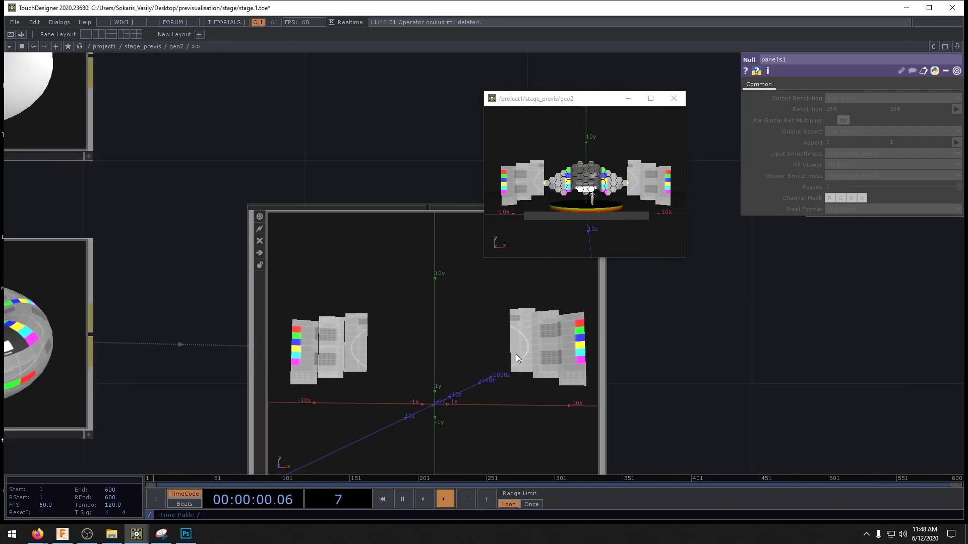
scroll(516, 354, "down", 8)
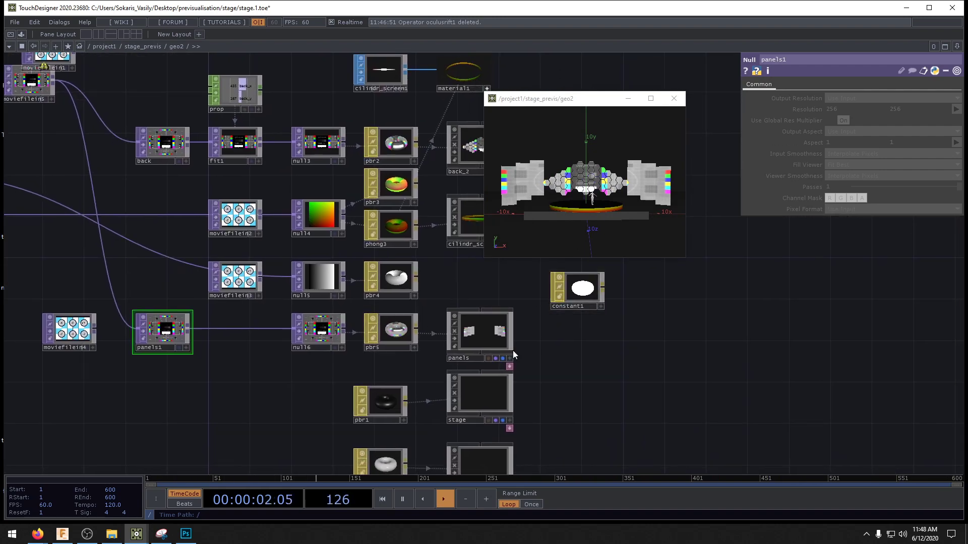
middle_click_drag(488, 334, 524, 333)
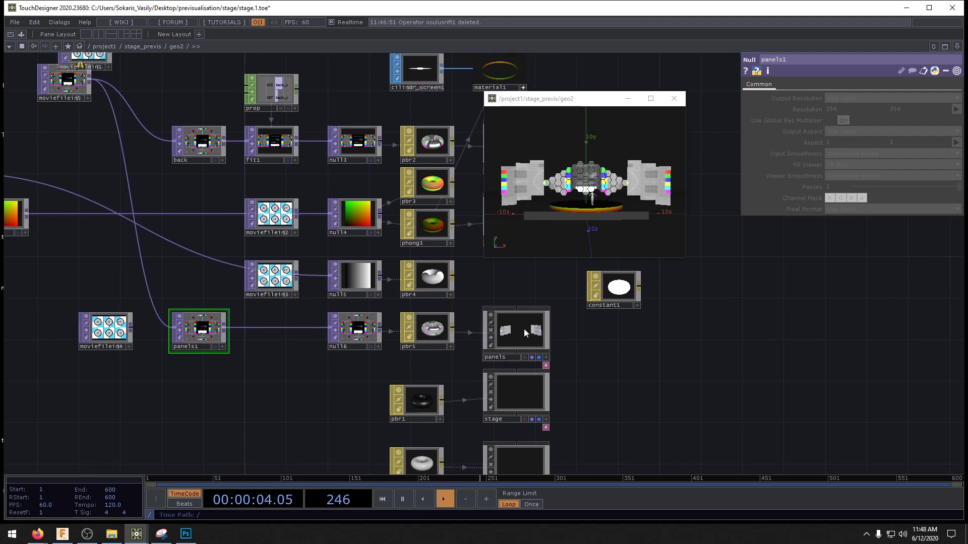
- Inspect texture1's projection settings inside panels' Plane_2_0 geometry and return to the geo2 network
left_click(507, 331)
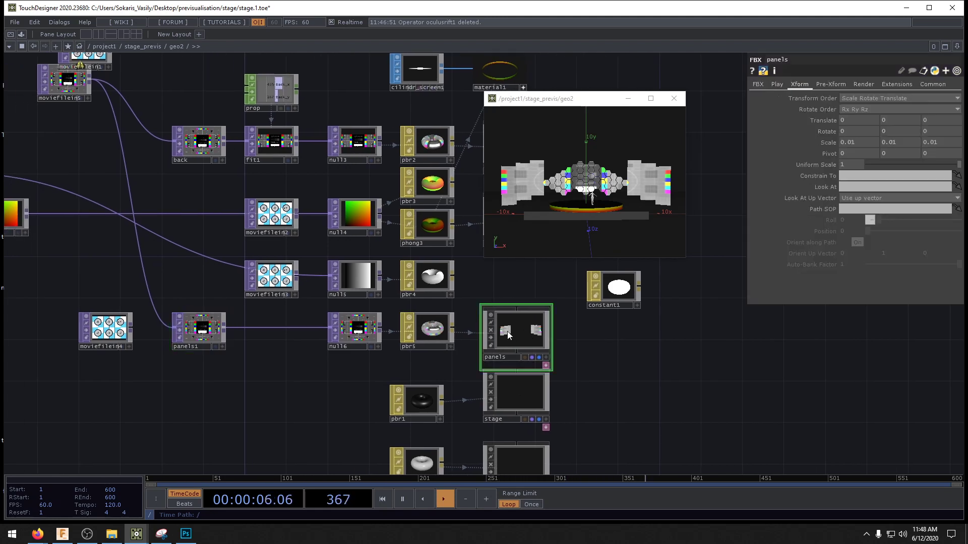
scroll(484, 333, "up", 5)
scroll(314, 300, "up", 3)
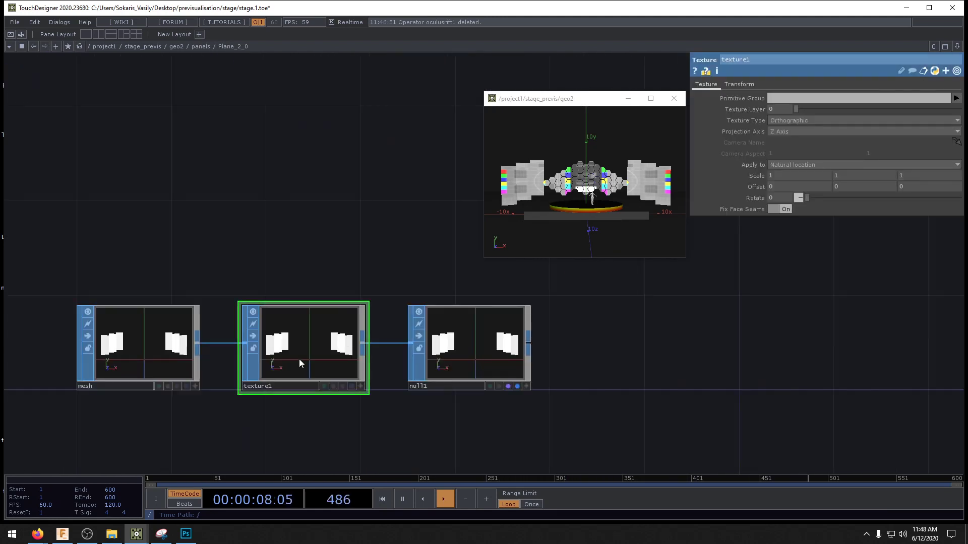
scroll(329, 265, "down", 3)
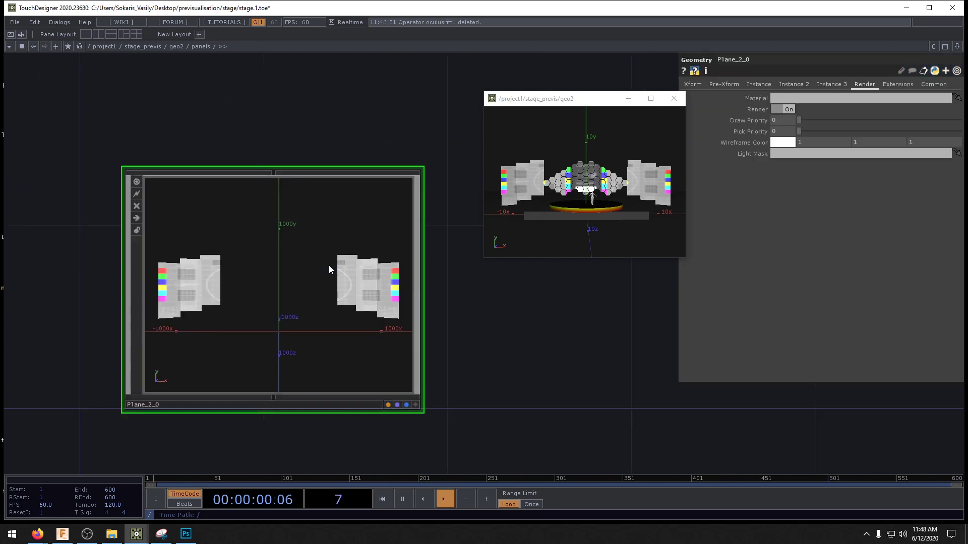
scroll(340, 347, "up", 3)
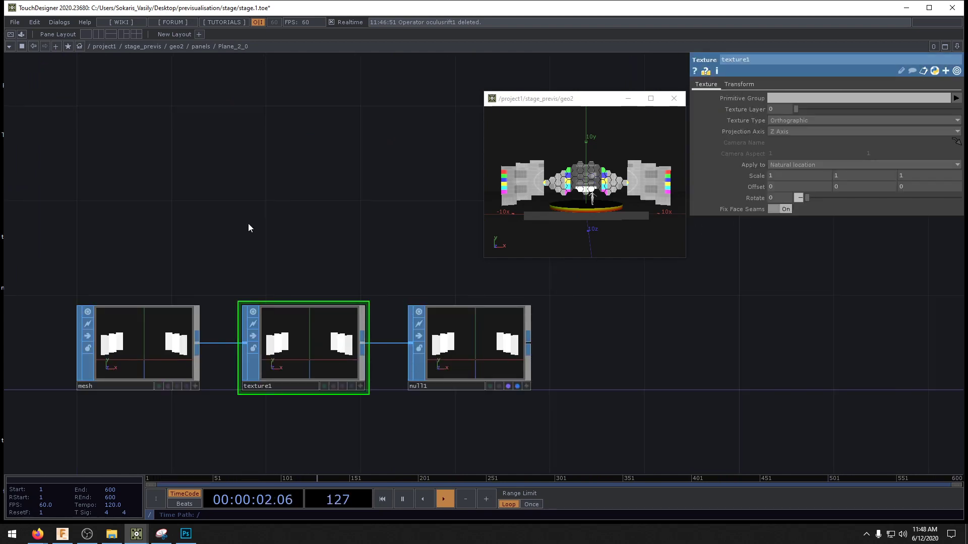
left_click(176, 47)
left_click_drag(526, 275, 516, 287)
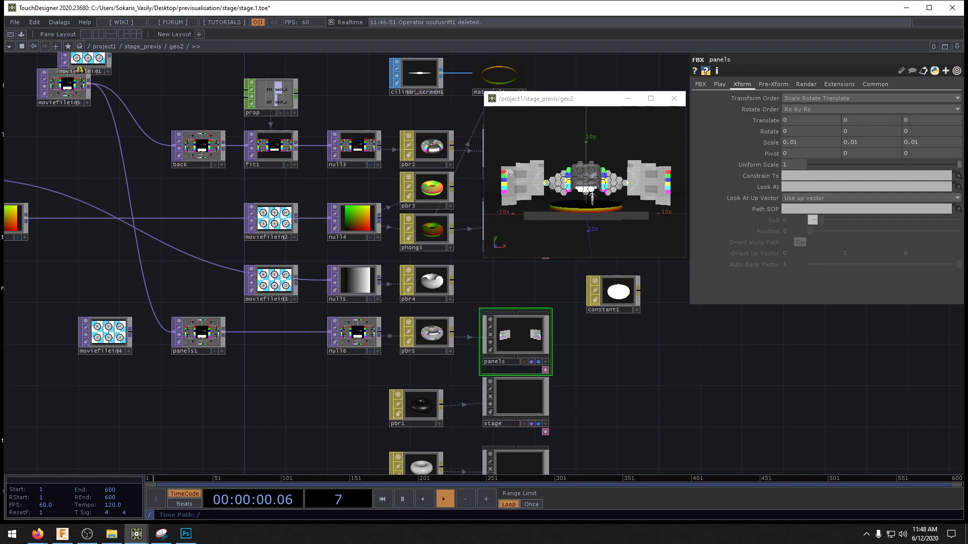
left_click_drag(630, 335, 545, 375)
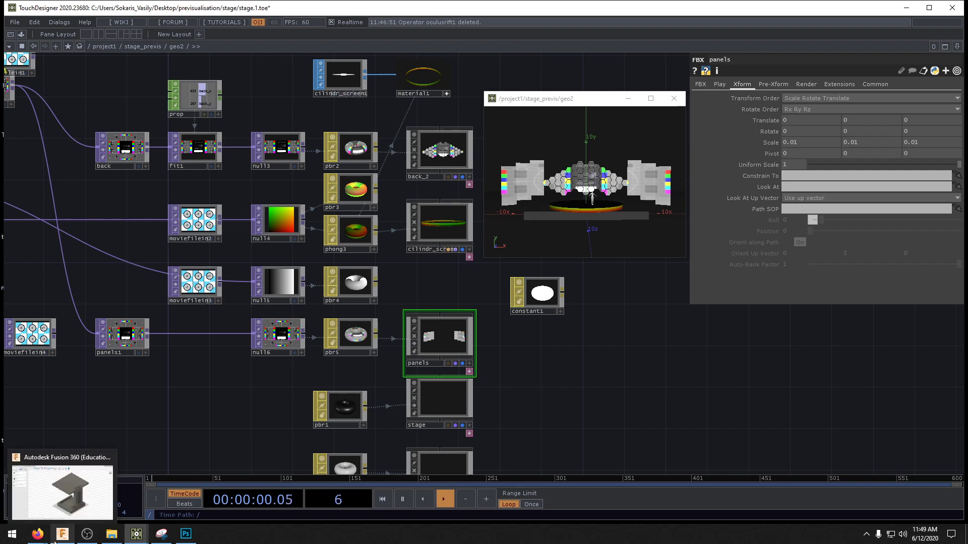
- Launch Cinema 4D and dismiss its Quick Start Dialog
left_click(12, 534)
scroll(242, 353, "down", 2)
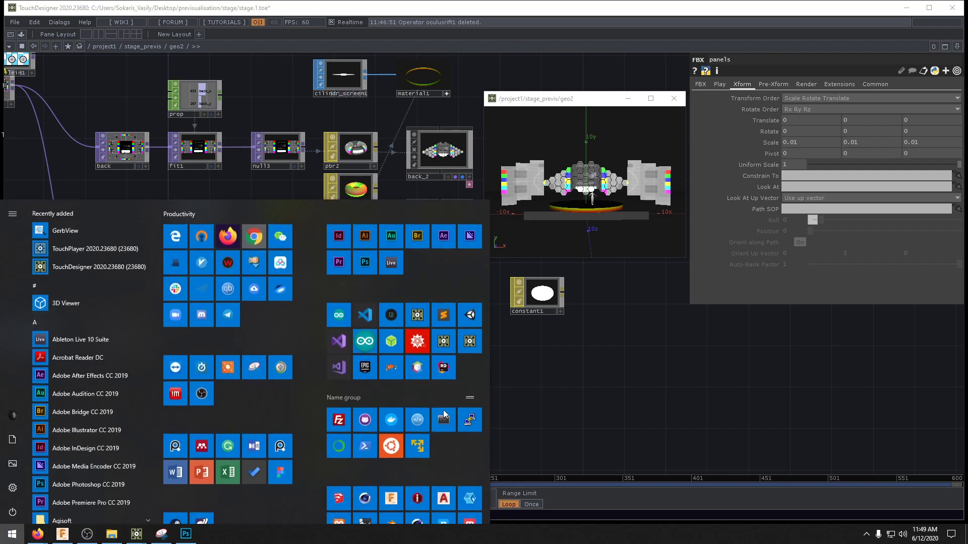
left_click(610, 330)
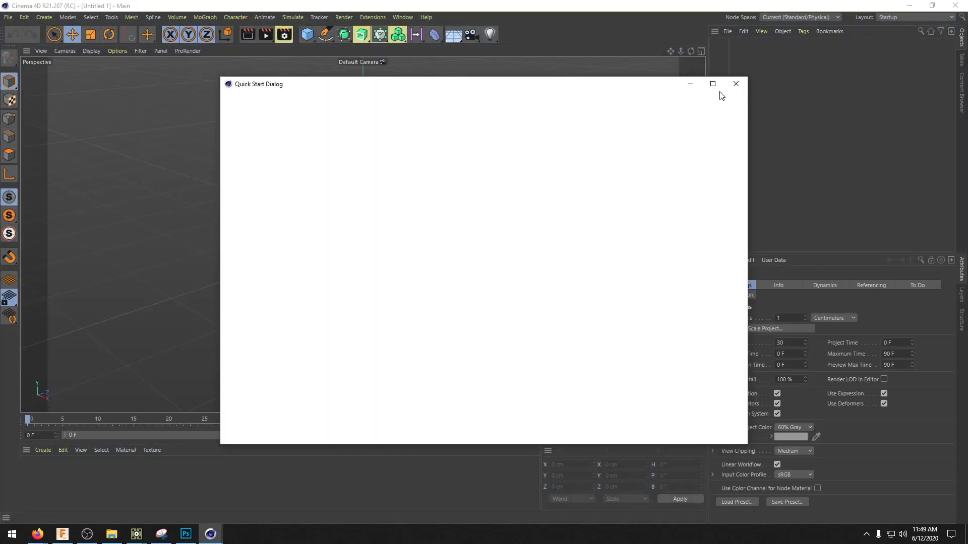
left_click(736, 84)
- Import panels.fbx from the stage project's data folder into Cinema 4D, accepting the import settings
mouse_move(117, 534)
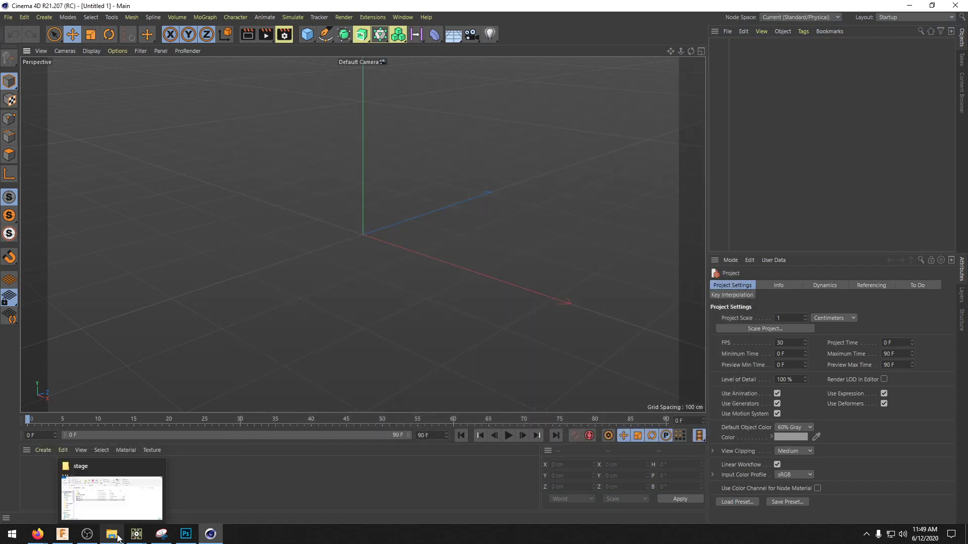
left_click(112, 491)
double_click(143, 186)
double_click(125, 187)
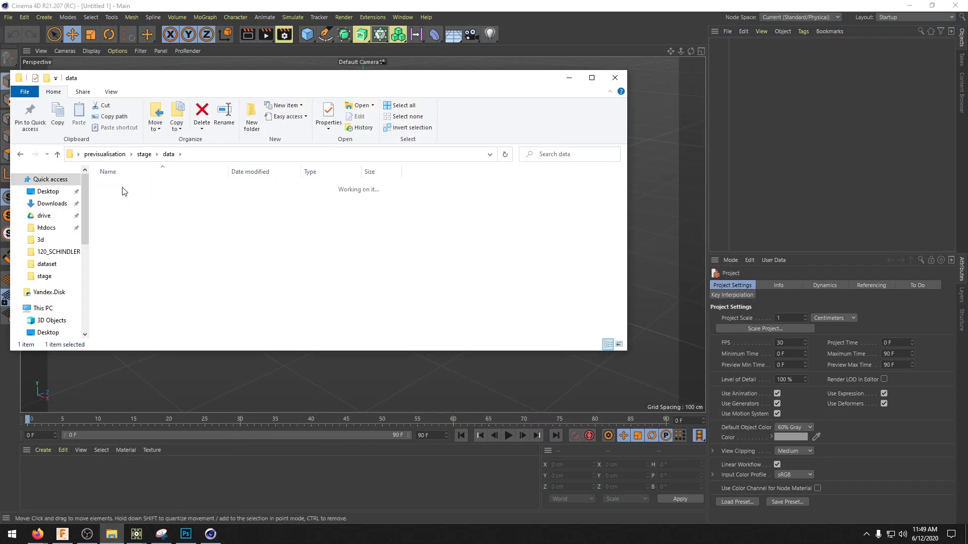
left_click_drag(125, 261, 555, 268)
left_click(639, 330)
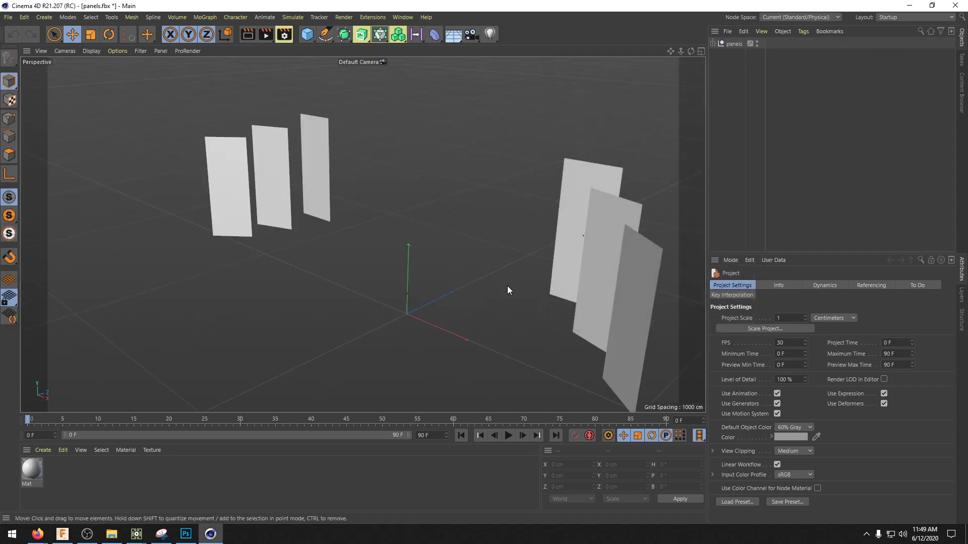
- Expand the panels hierarchy and briefly hide and show its planes to check the object structure
left_click_drag(449, 292, 483, 211, "alt")
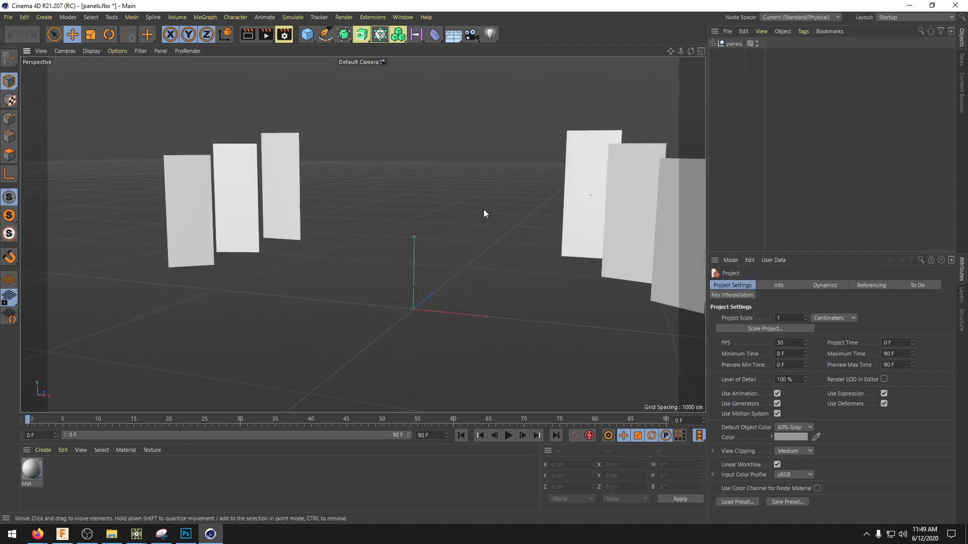
middle_click_drag(483, 211, 445, 236, "alt")
left_click(720, 45)
left_click(713, 44)
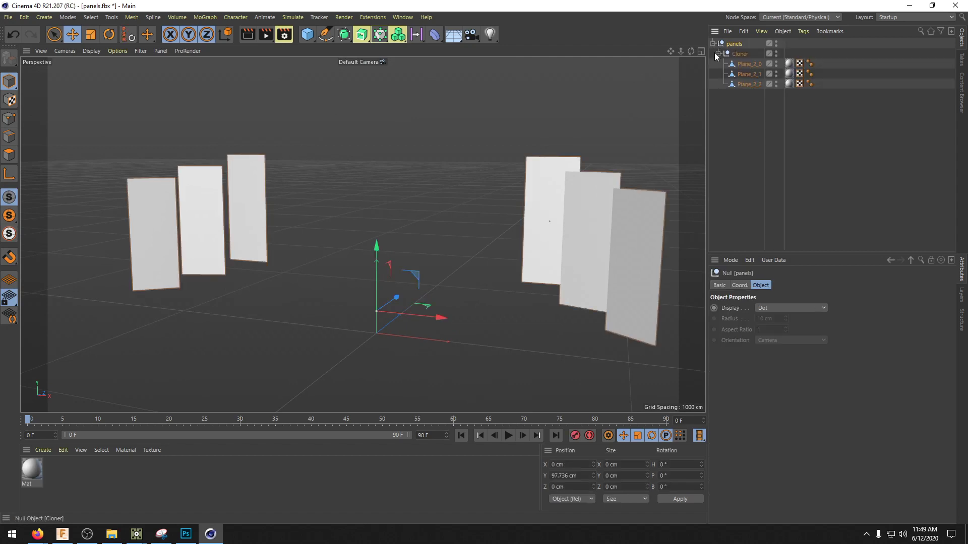
mouse_move(756, 119)
left_mouse_down()
mouse_move(726, 64)
mouse_move(741, 116)
left_mouse_up()
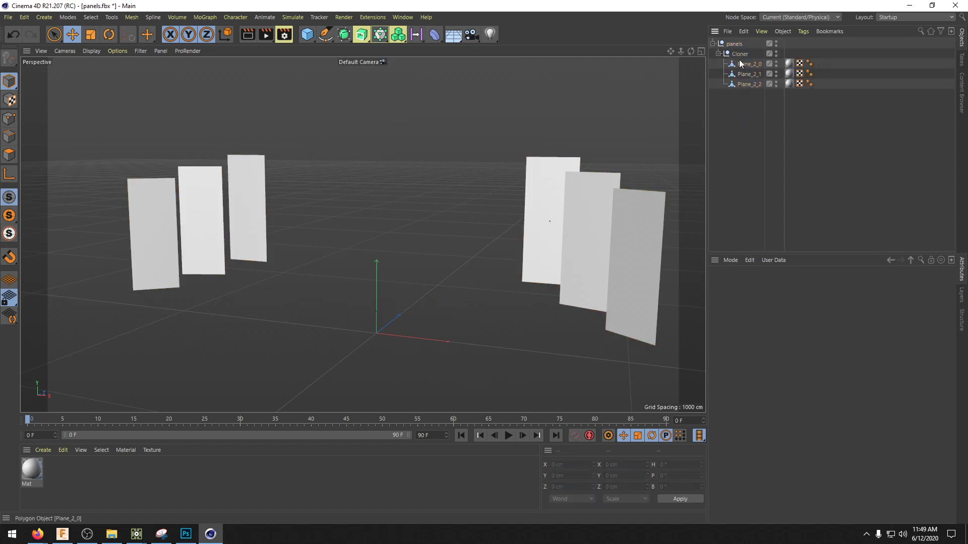
left_click(762, 55)
left_click(776, 42)
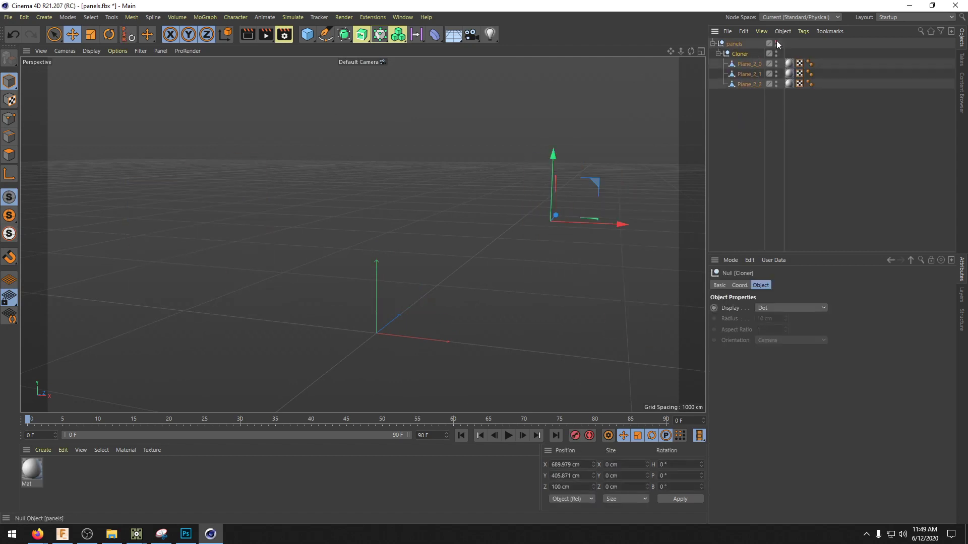
left_click(777, 44)
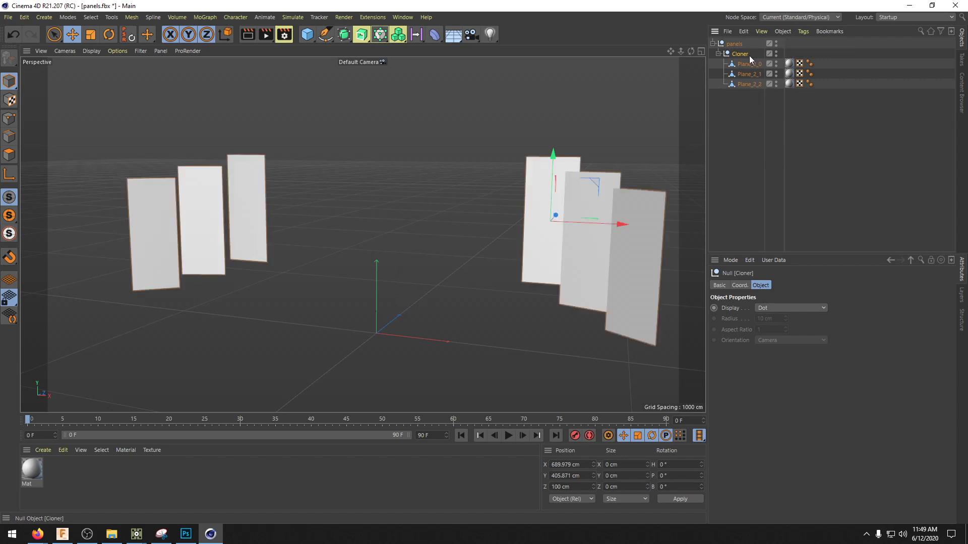
- Move the Cloner group out of the panels null and delete the empty panels null
left_click_drag(741, 111, 740, 112)
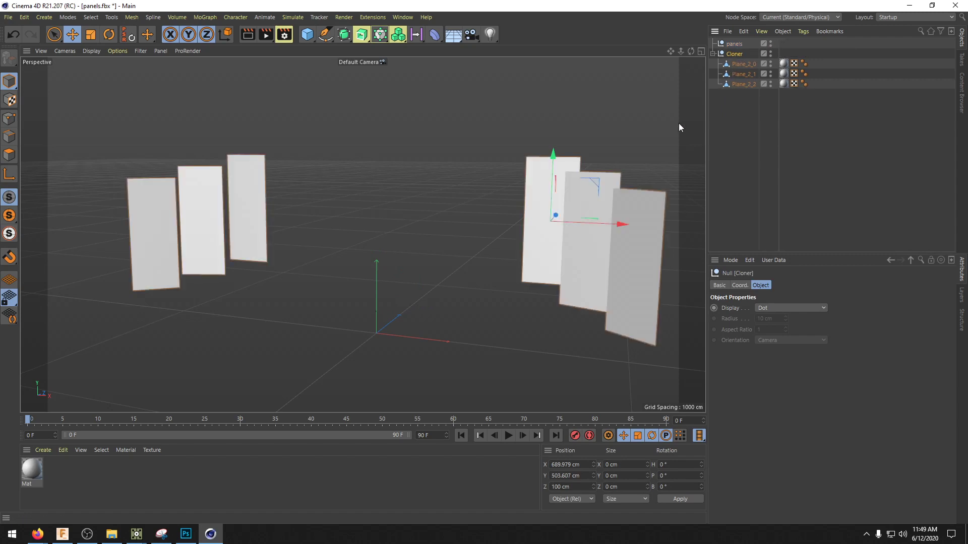
left_click(748, 65)
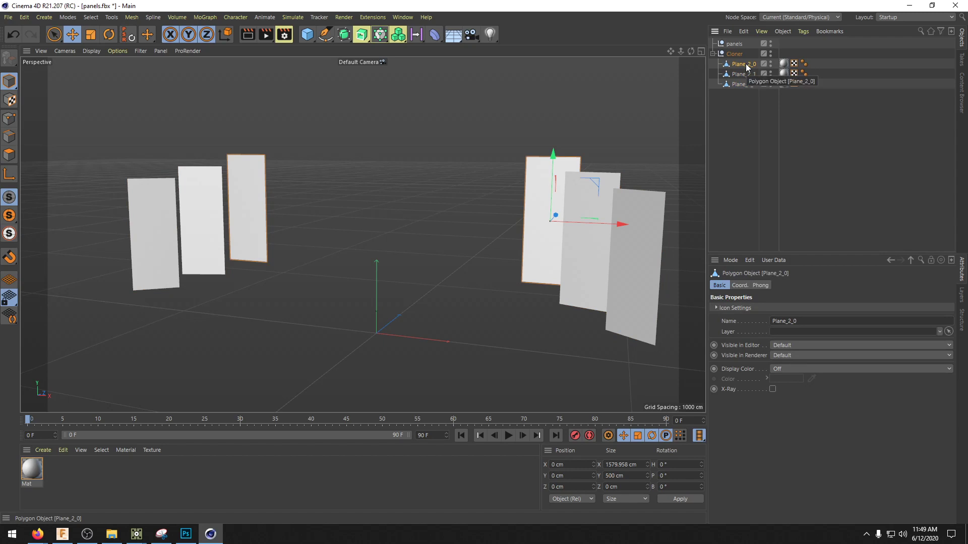
left_click(745, 74)
left_click(744, 84)
left_click(734, 44)
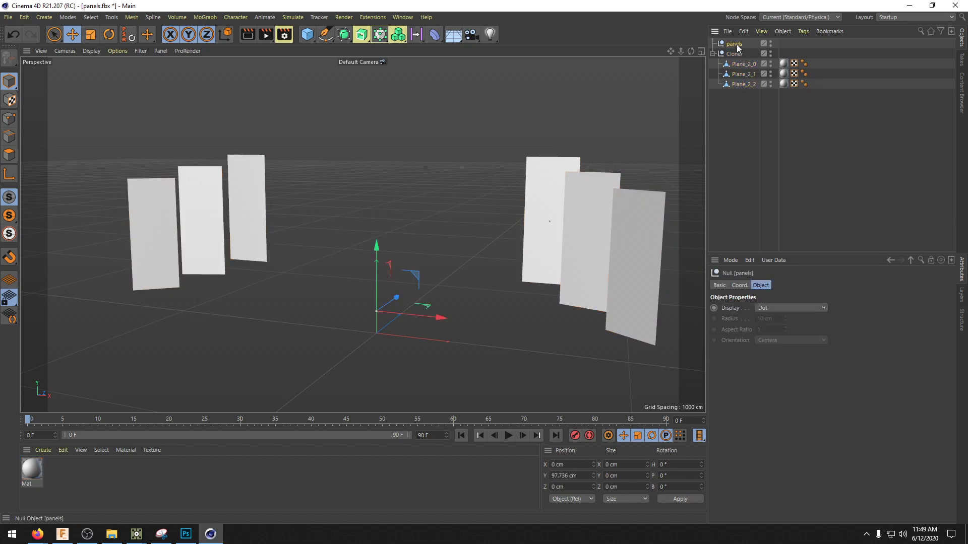
key("Delete")
- Select the right-hand panel's polygons of Plane_2_0 with Rectangle Selection and split them into a separate object
left_click(743, 55)
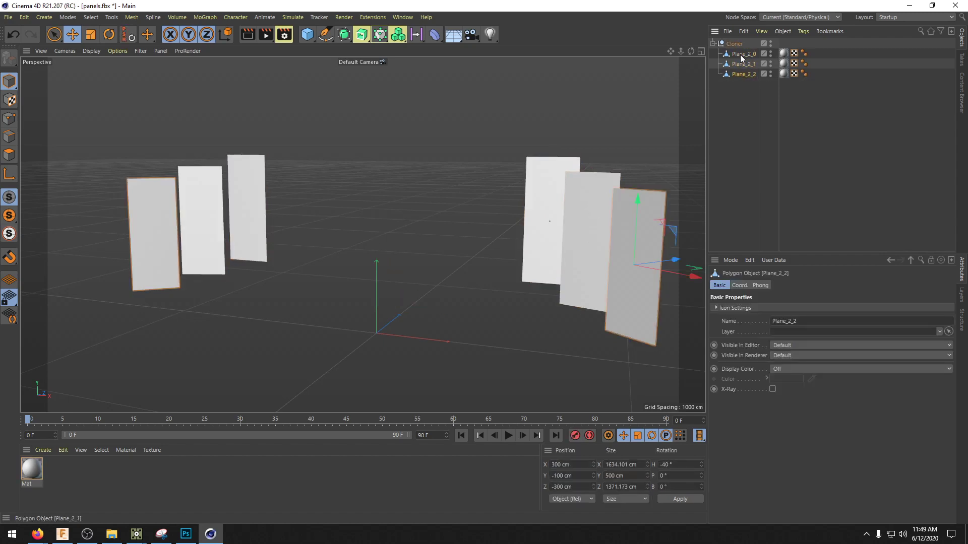
left_click(12, 155)
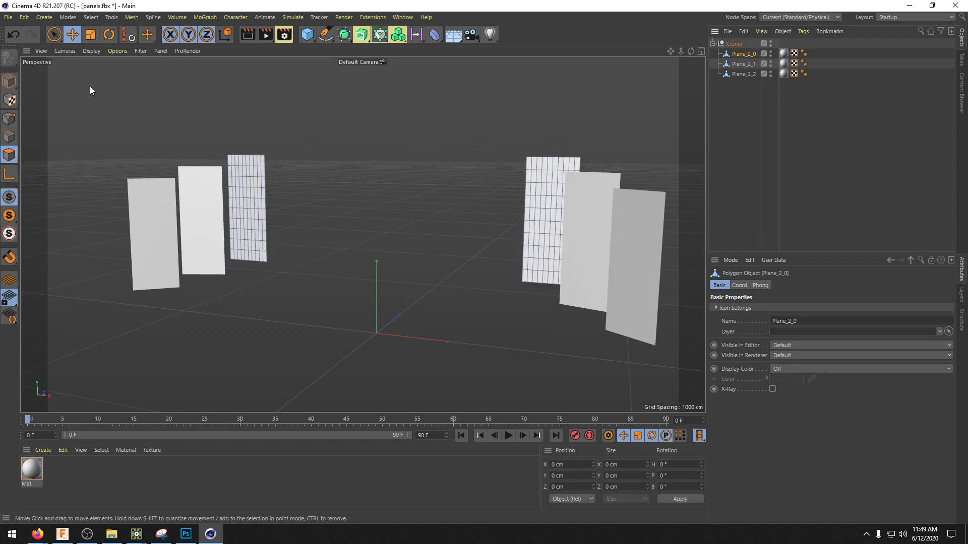
key("0")
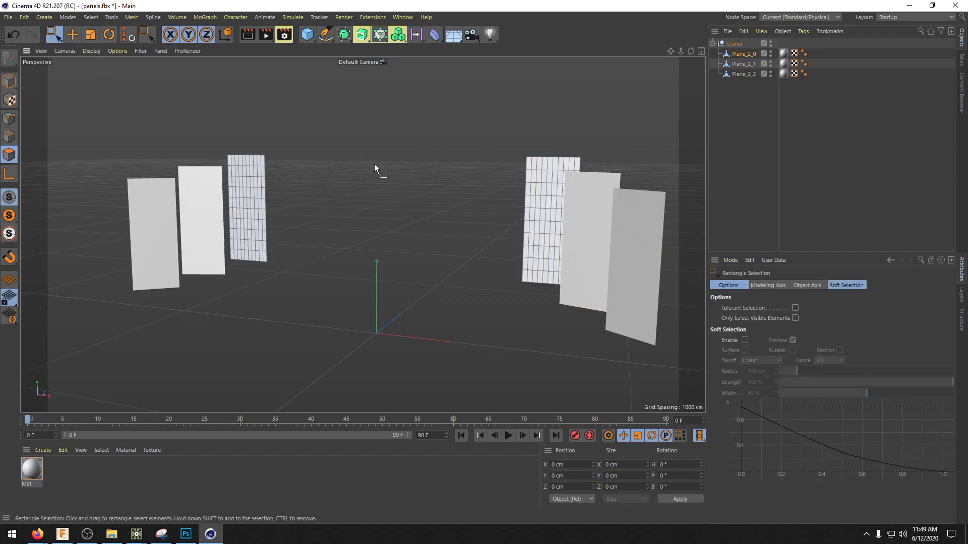
left_click_drag(490, 132, 603, 322)
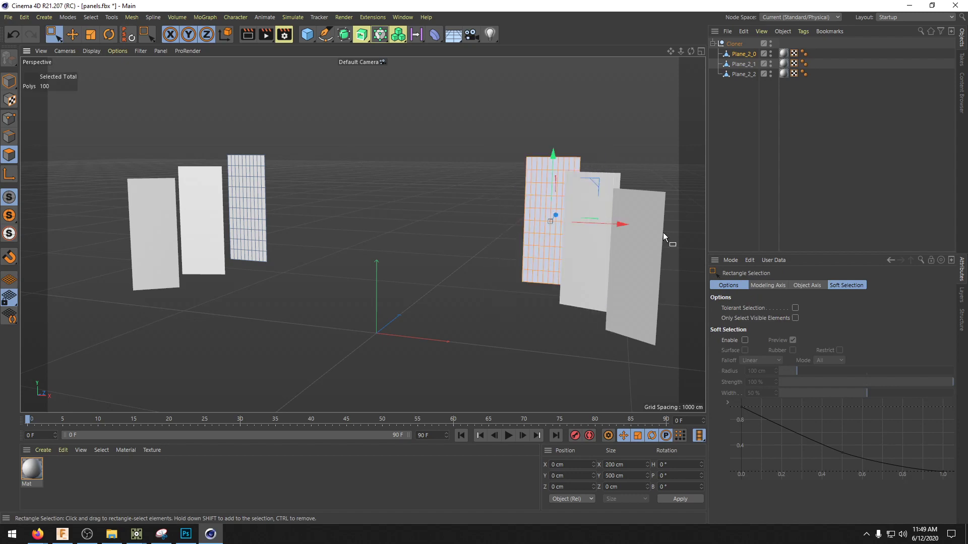
right_click(540, 202)
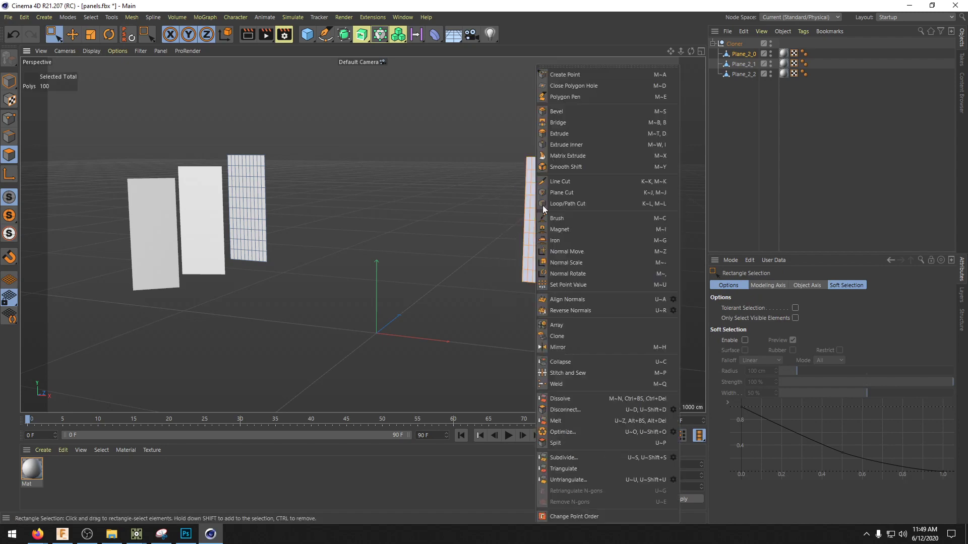
left_click(585, 446)
- Delete the right-hand panel's polygons from the original Plane_2_0 object
left_click(746, 54)
left_click_drag(492, 119, 603, 370)
left_click(602, 371)
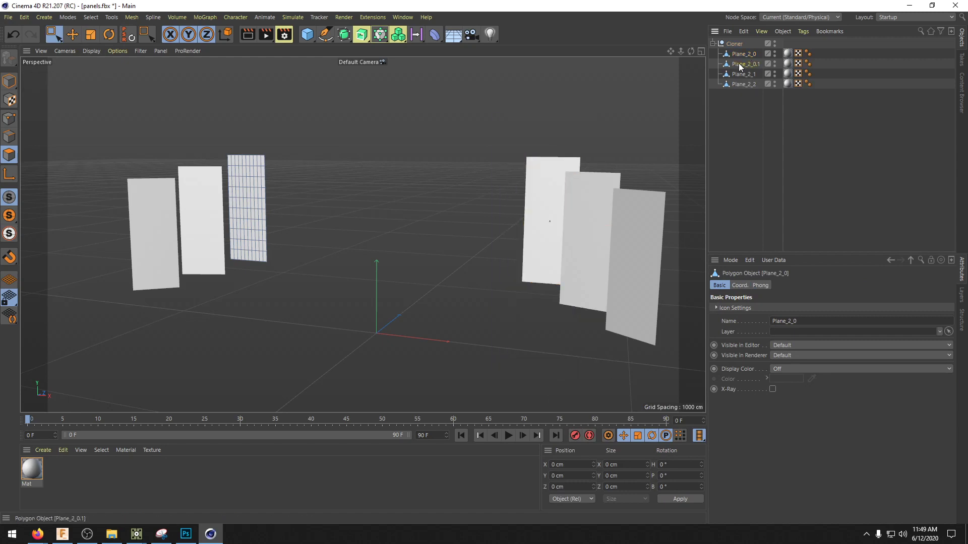
- Split the right-hand panel's polygons of Plane_2_1 into a separate object
left_click(740, 64)
left_click(744, 74)
left_click_drag(522, 134, 669, 375)
right_click(603, 206)
left_click(655, 435)
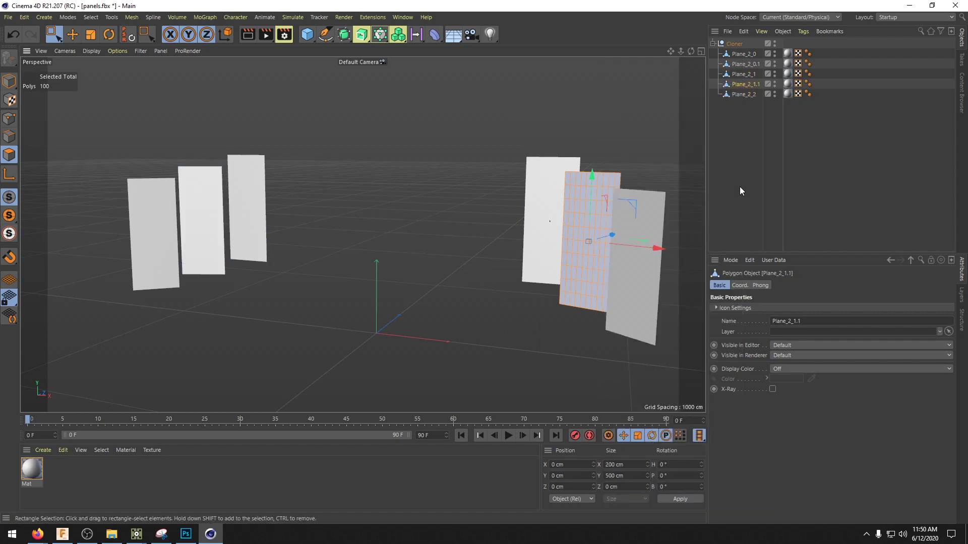
- Delete the right-hand panel's polygons from the original Plane_2_1 object
left_click(744, 74)
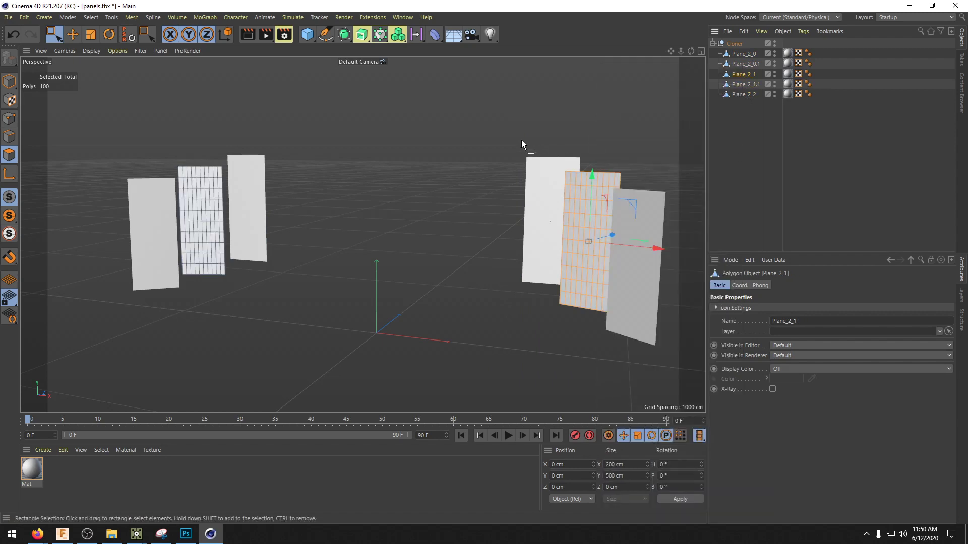
left_click_drag(522, 143, 631, 346)
key("Delete")
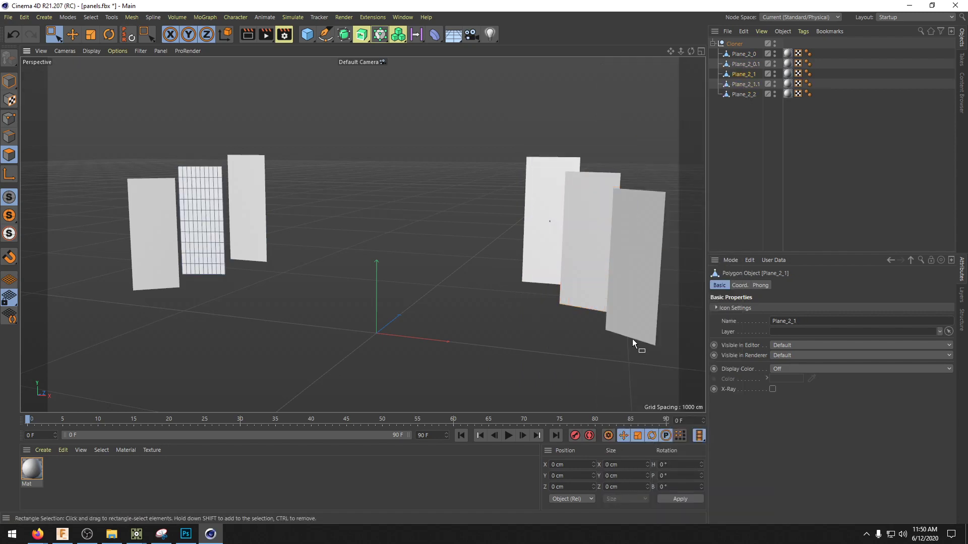
- Split the right-hand panel's polygons of Plane_2_2 into a separate object
left_click(743, 94)
left_click_drag(589, 168, 678, 390)
right_click(647, 383)
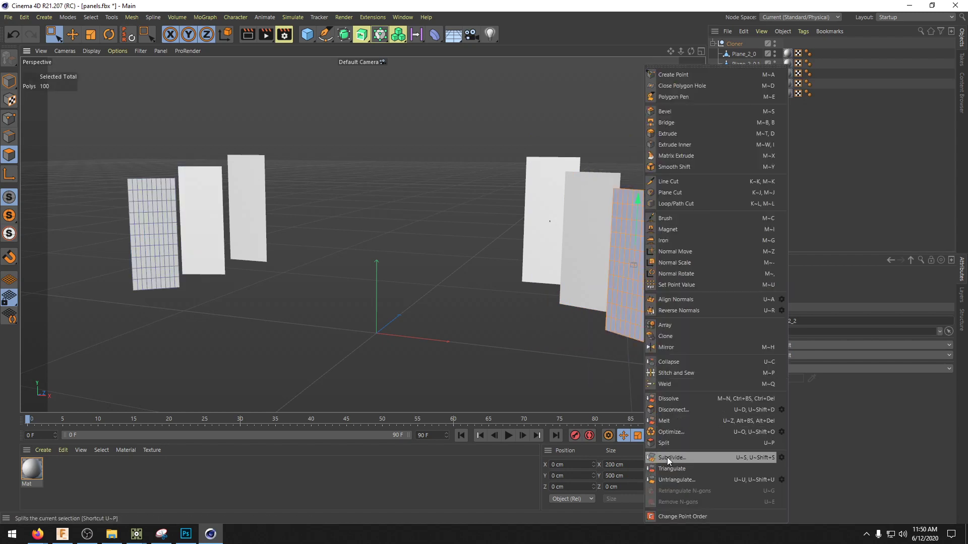
left_click(674, 441)
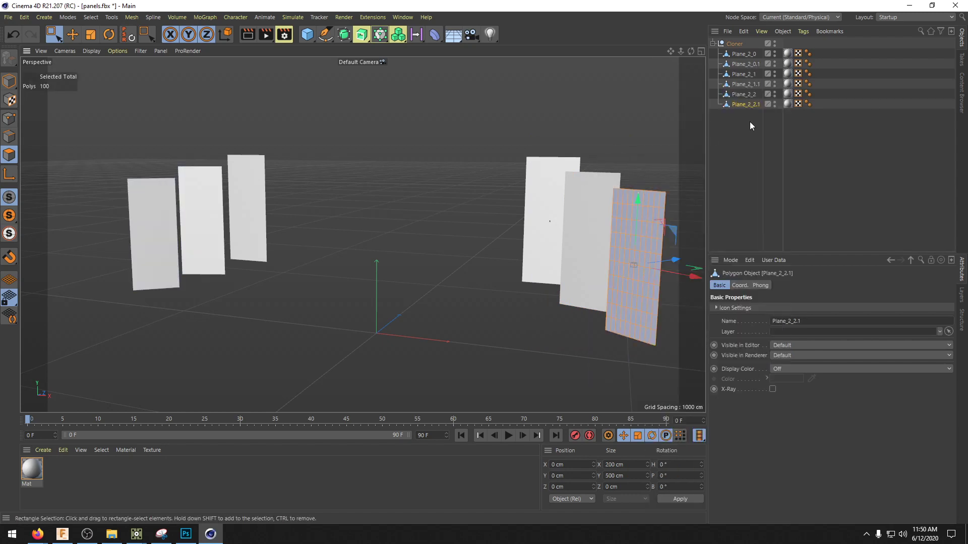
- Delete the right-hand panel's polygons from the original Plane_2_2 object
left_click(744, 95)
left_click_drag(590, 140, 686, 388)
key("Delete")
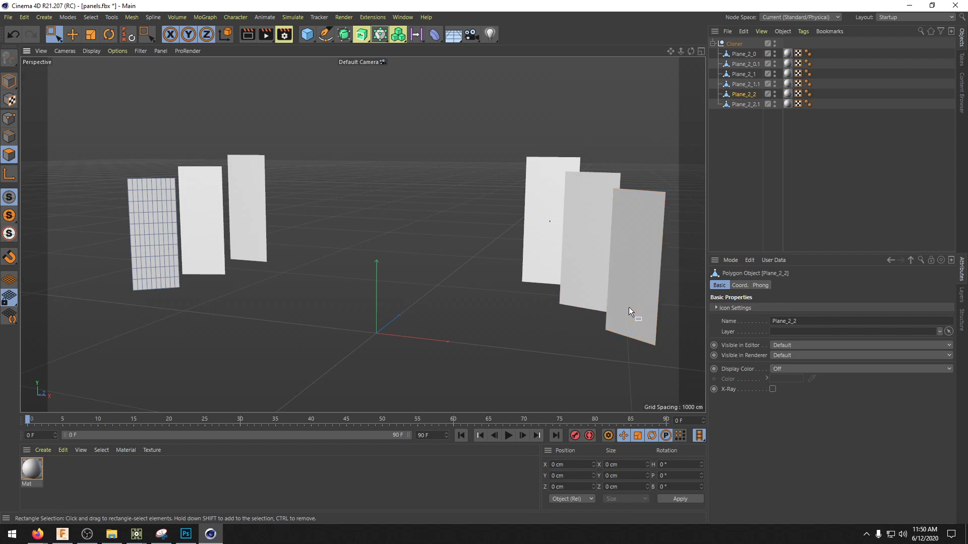
- Return to Model mode and check one by one which panel each of the six planes contains
left_click(9, 81)
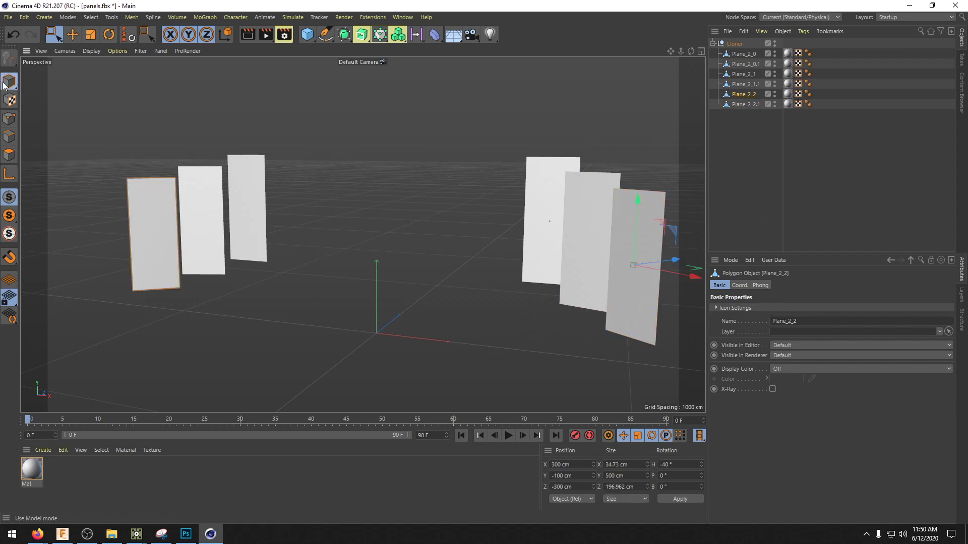
left_click(743, 55)
left_click(743, 64)
left_click(744, 75)
left_click(744, 84)
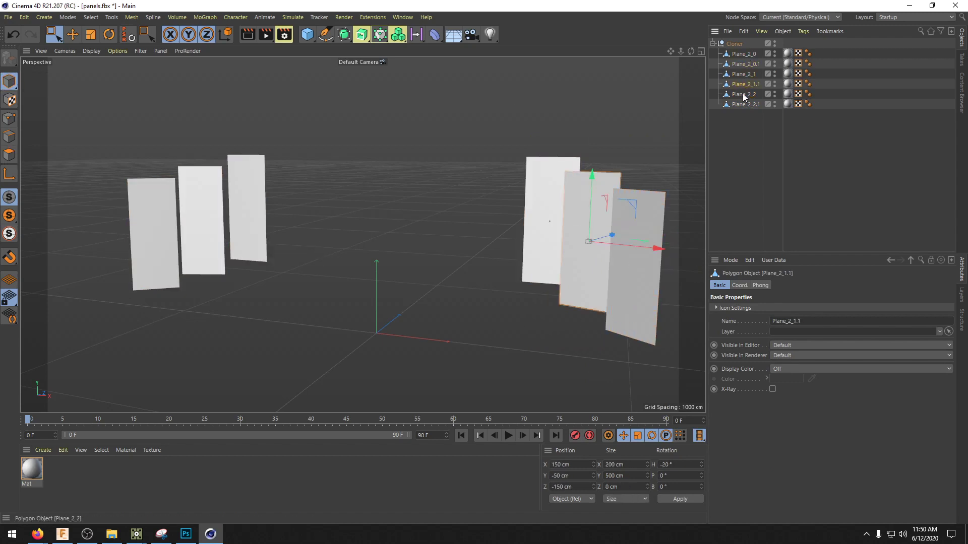
left_click(744, 94)
left_click(743, 105)
left_click(743, 64)
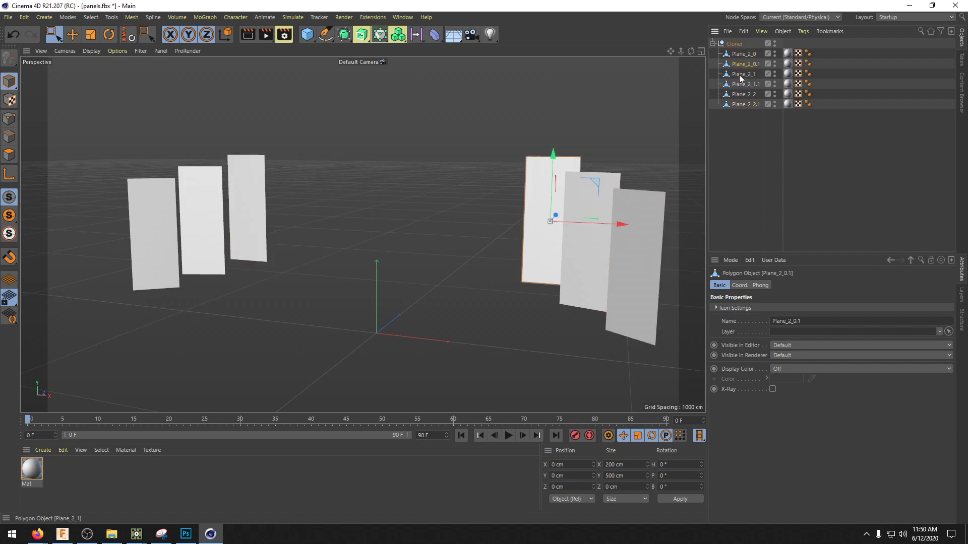
left_click(740, 75)
left_click(743, 55)
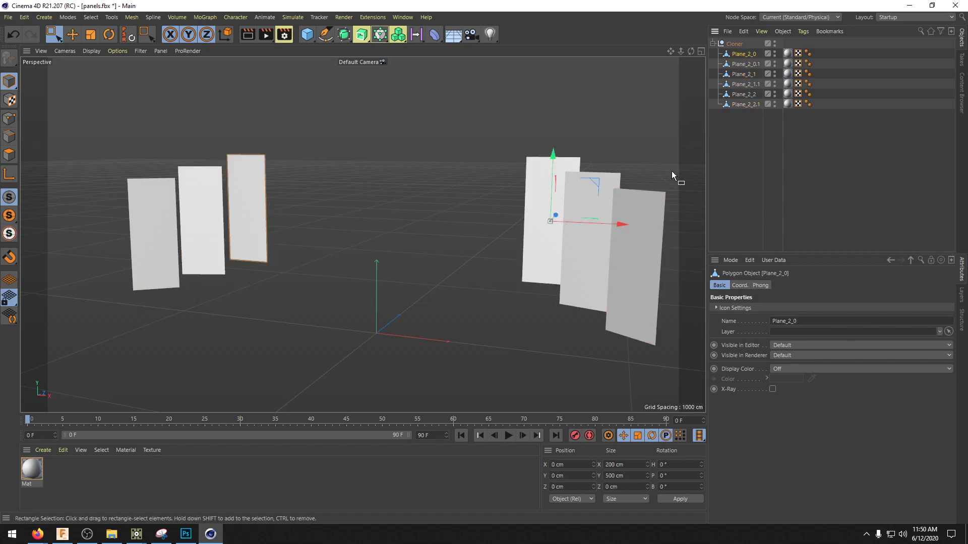
left_click_drag(672, 171, 478, 239, "alt")
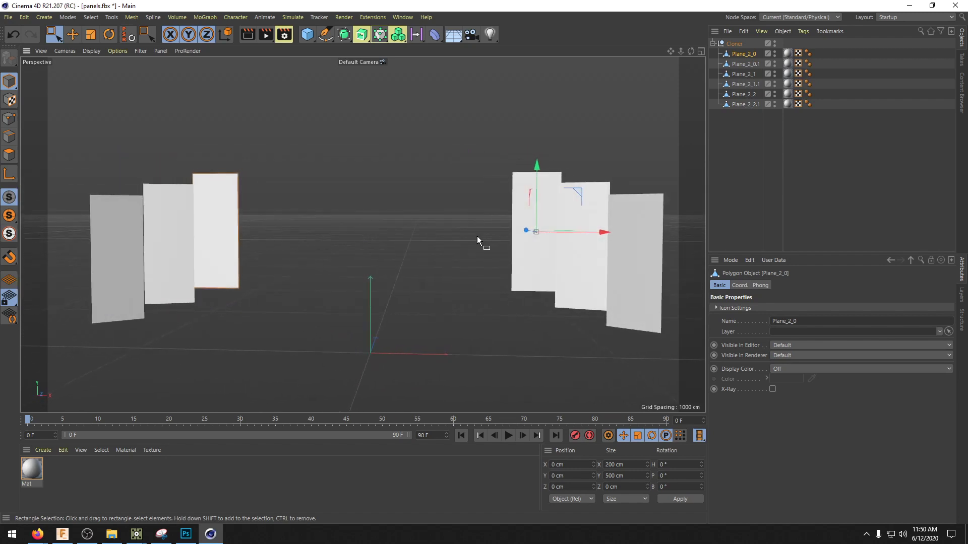
middle_click_drag(476, 237, 472, 244, "alt")
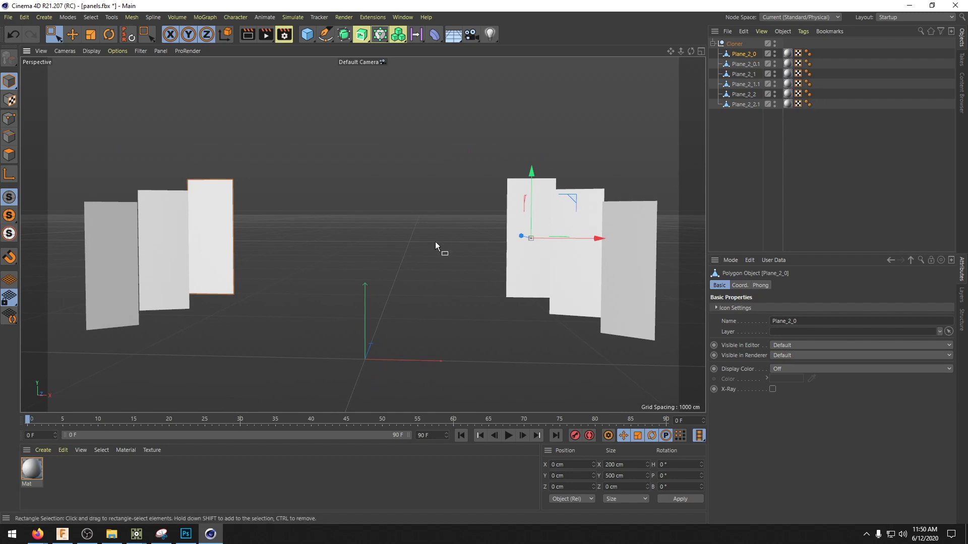
- Move all six planes out of the Cloner group and delete the empty Cloner null
left_click_drag(745, 148, 733, 50)
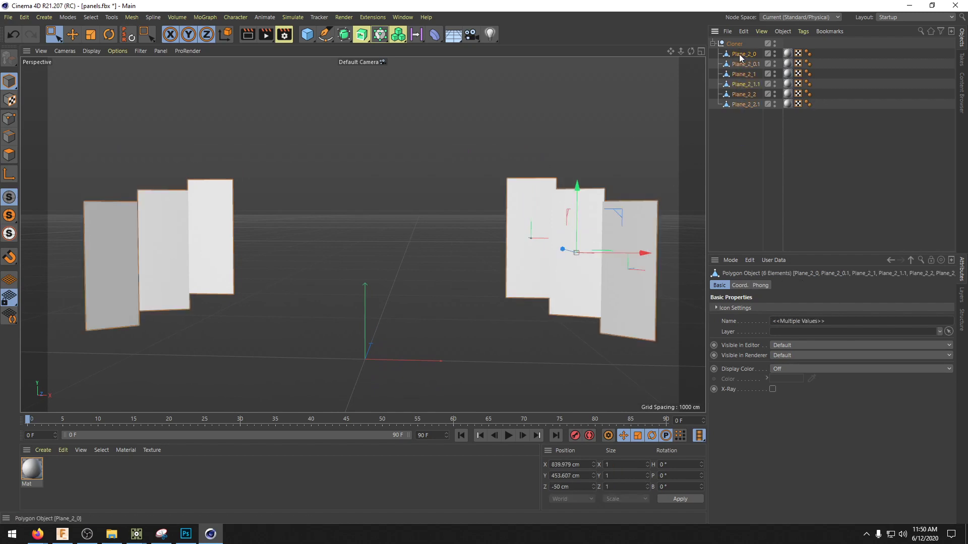
left_click(729, 45)
key("Delete")
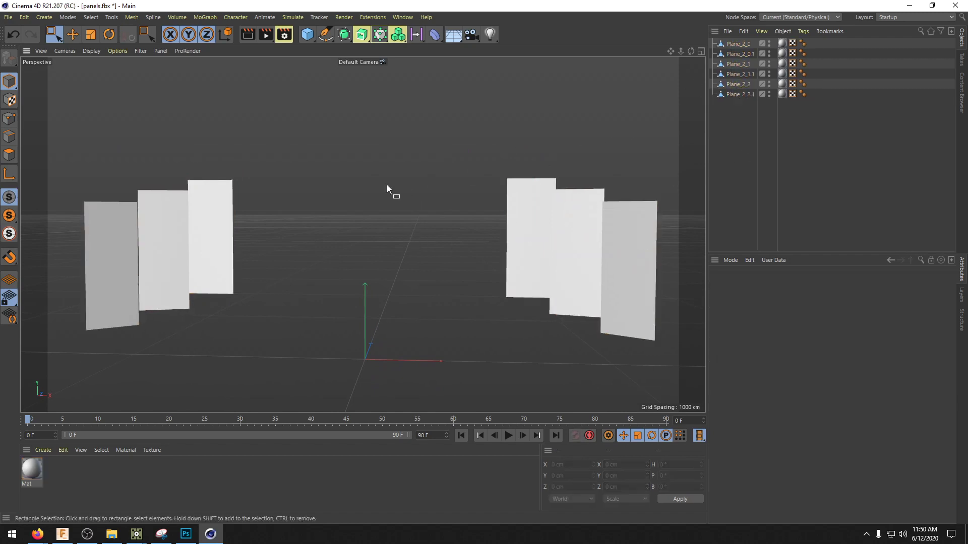
- Export the planes as FBX with Instances, Normals and Embed Textures enabled, replacing the existing panels.fbx in data/3d
left_click(7, 18)
mouse_move(75, 217)
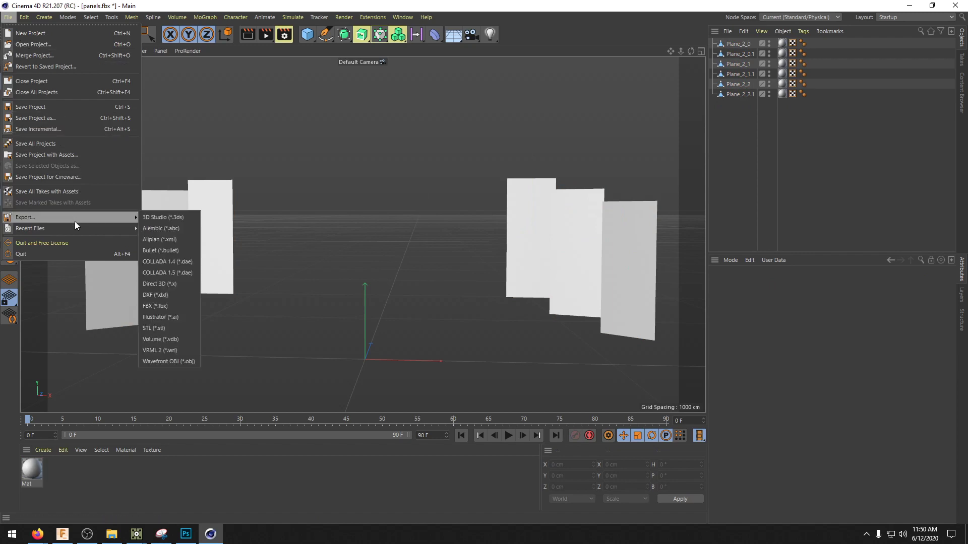
left_click(165, 308)
left_click(130, 285)
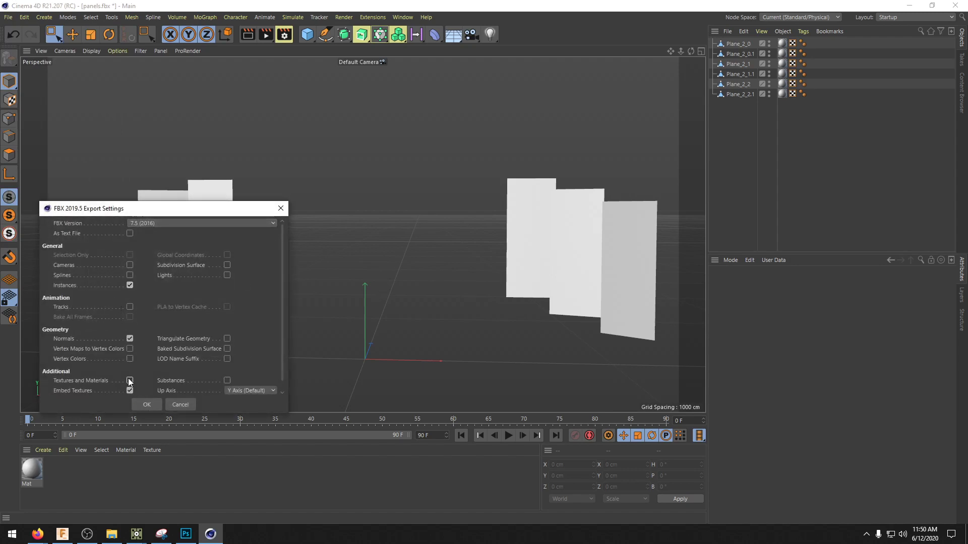
left_click(138, 402)
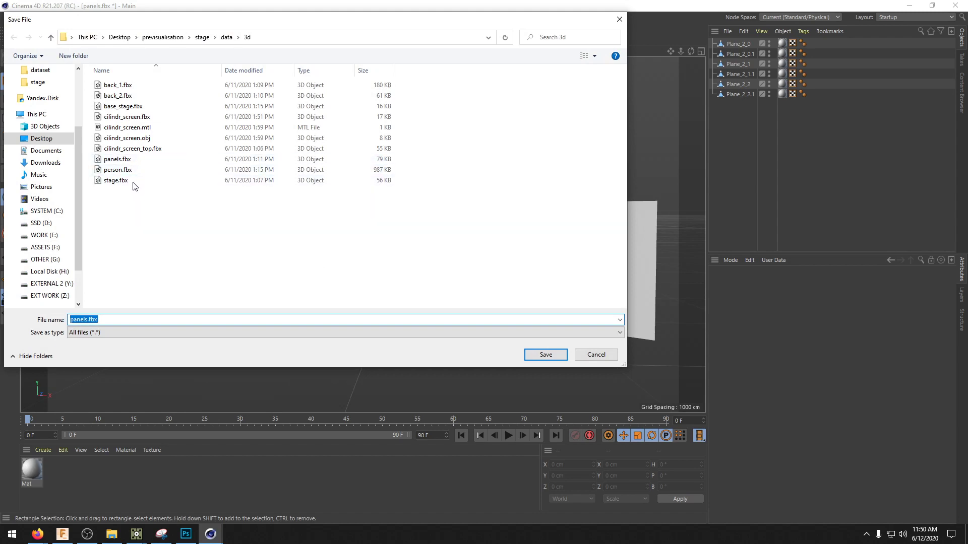
double_click(123, 159)
left_click(520, 275)
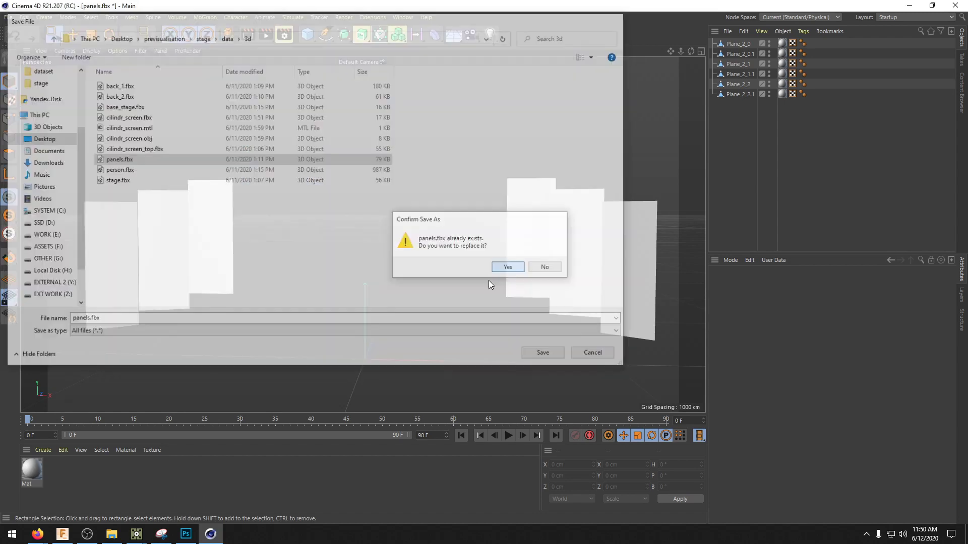
- Switch to TouchDesigner and reimport data/3d/panels.fbx in the panels FBX component
mouse_move(141, 537)
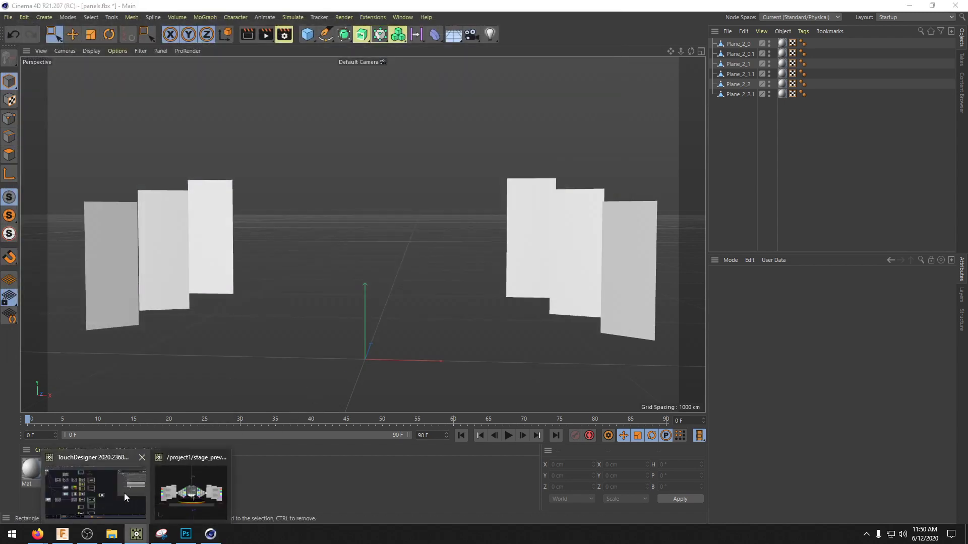
left_click(96, 484)
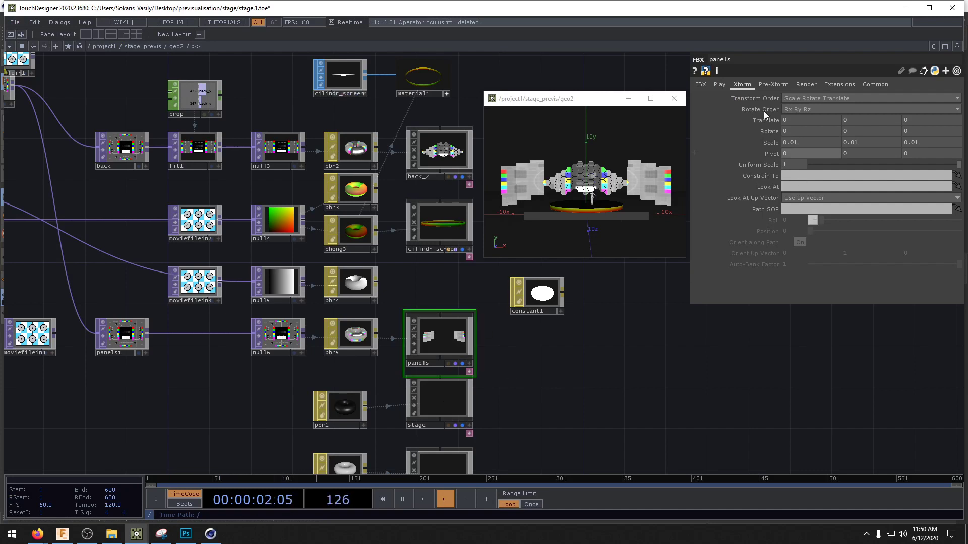
left_click(719, 86)
left_click(699, 85)
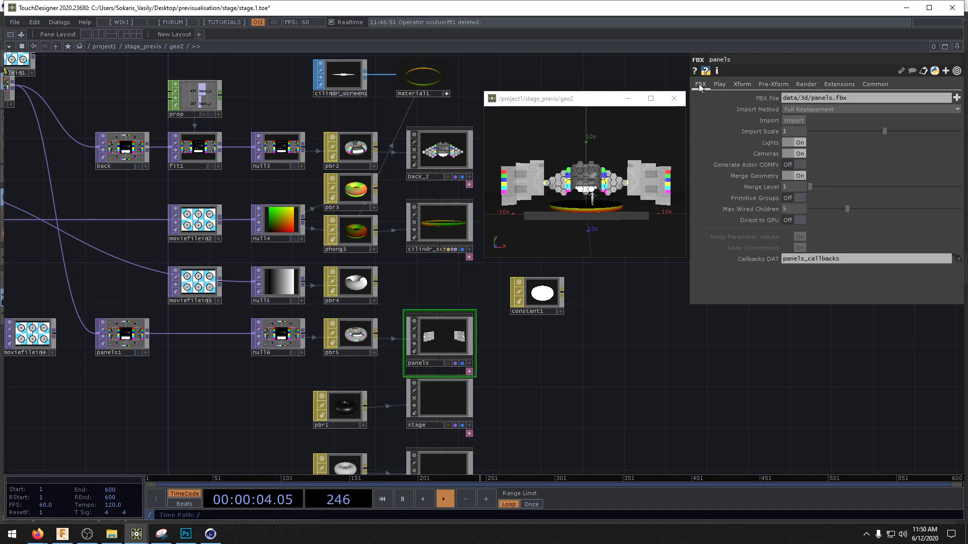
left_click(792, 120)
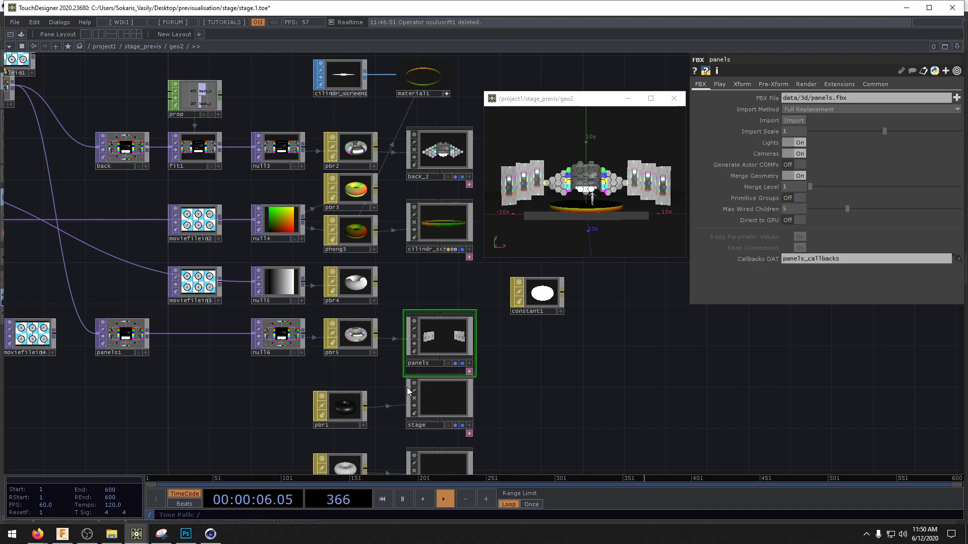
- Inspect the mesh and the merged-nodes table inside the panels component's Plane_2_0 geometry, and return to geo2
scroll(440, 343, "up", 10)
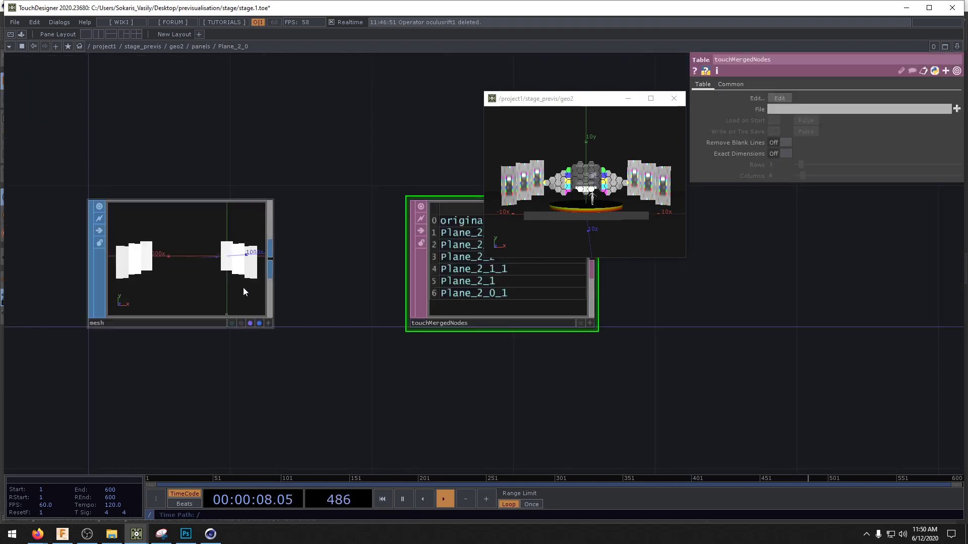
left_click(210, 271)
left_click_drag(489, 400, 363, 400)
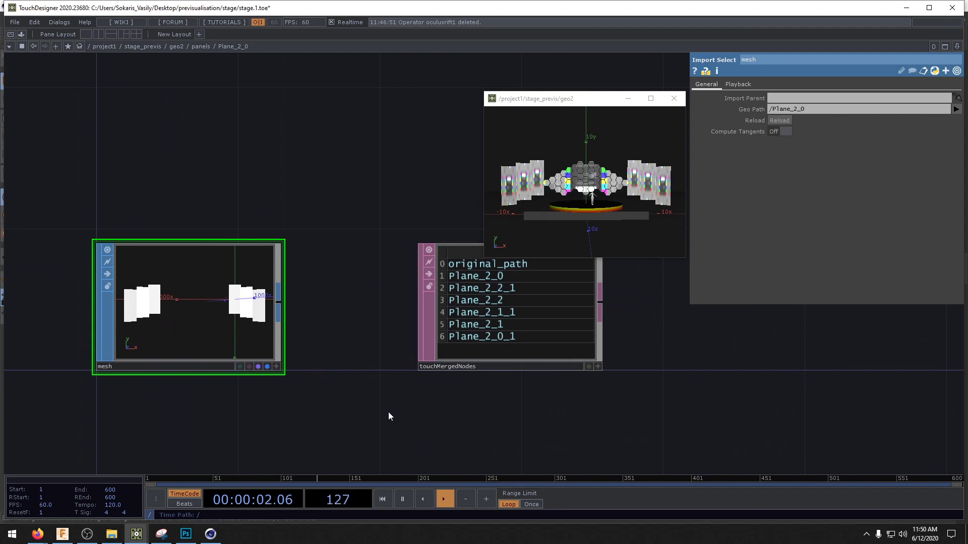
scroll(434, 418, "down", 6)
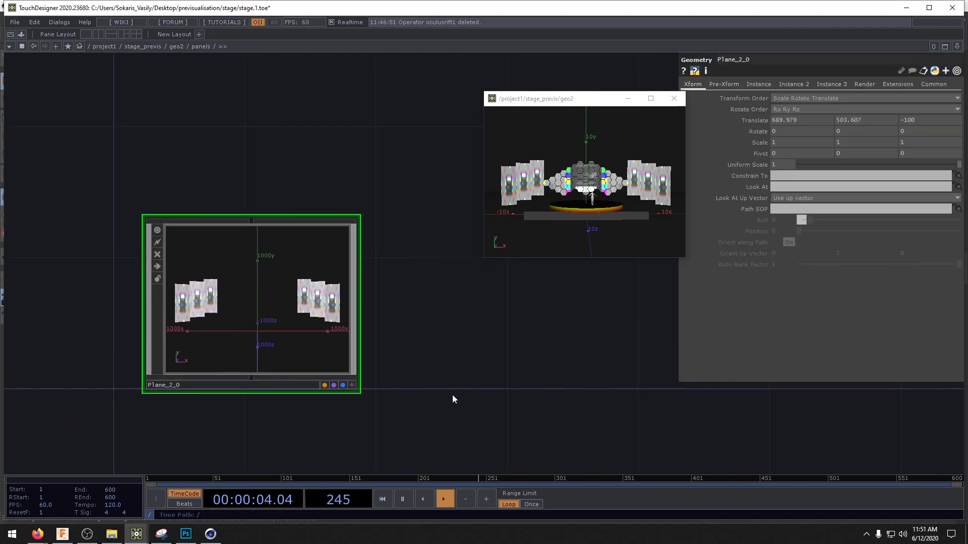
scroll(452, 399, "down", 3)
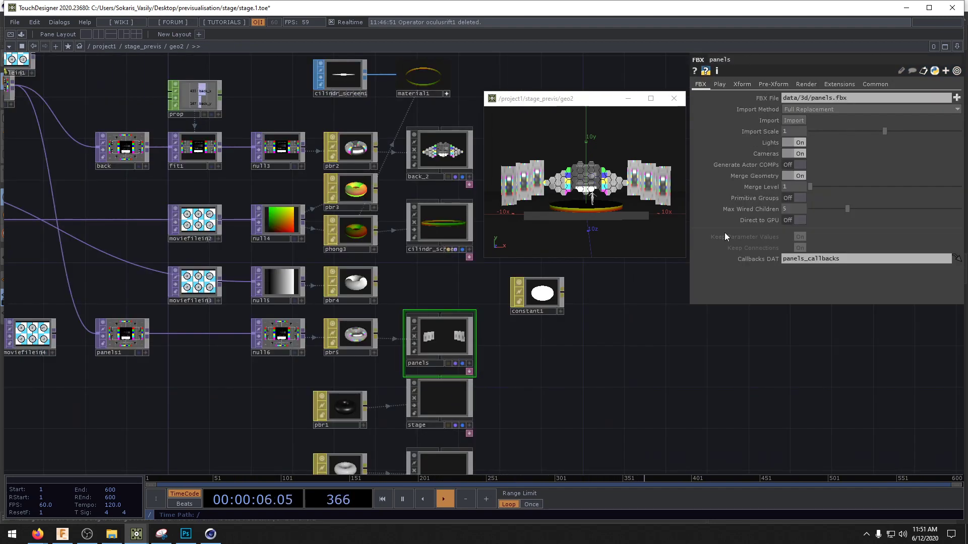
- Turn off Merge Geometry for the panels FBX import and enter Plane_2_0 to inspect its separate mesh
left_click(799, 176)
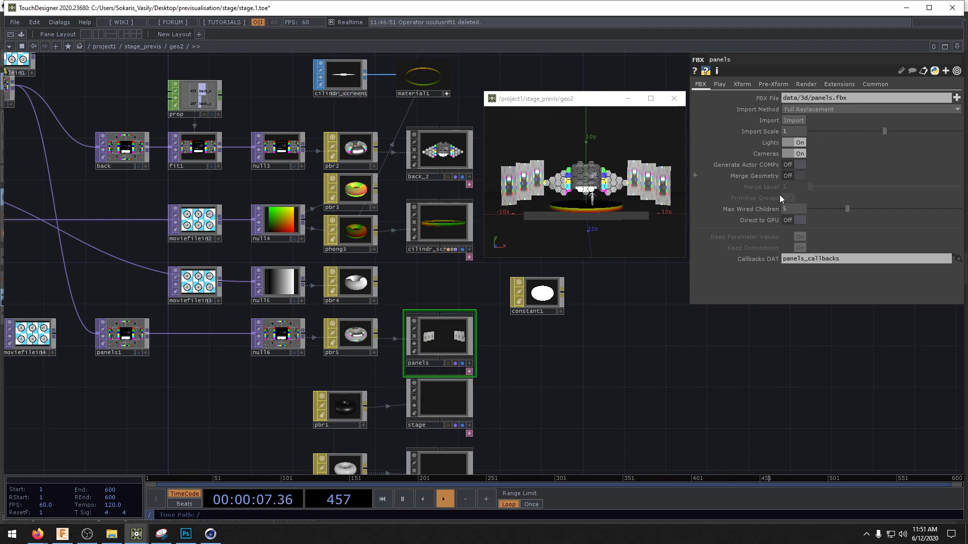
left_click(428, 326)
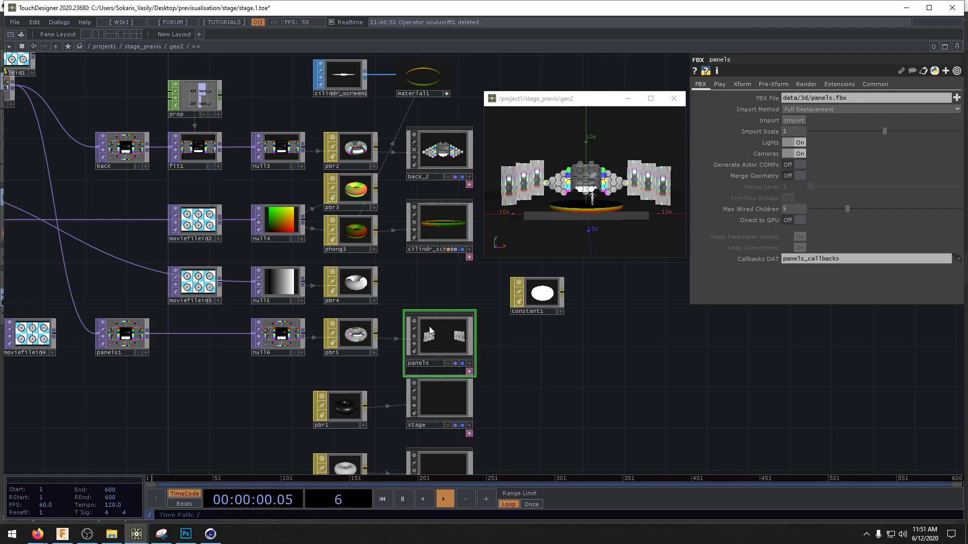
key("i")
left_click(266, 323)
key("i")
scroll(575, 359, "down", 5)
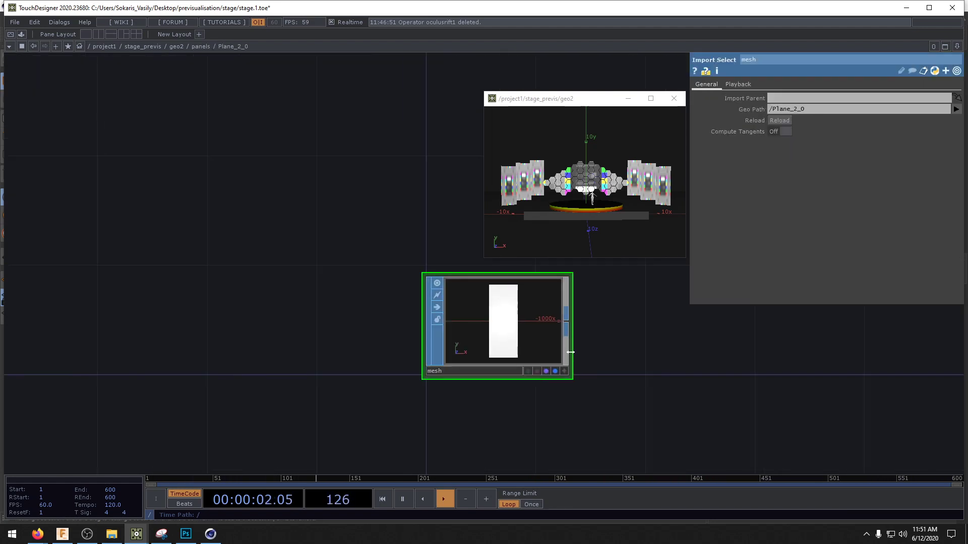
- Leave Plane_2_0 and arrange the six plane geometries in the panels network in a compact, evenly spaced row
scroll(506, 346, "up", 2)
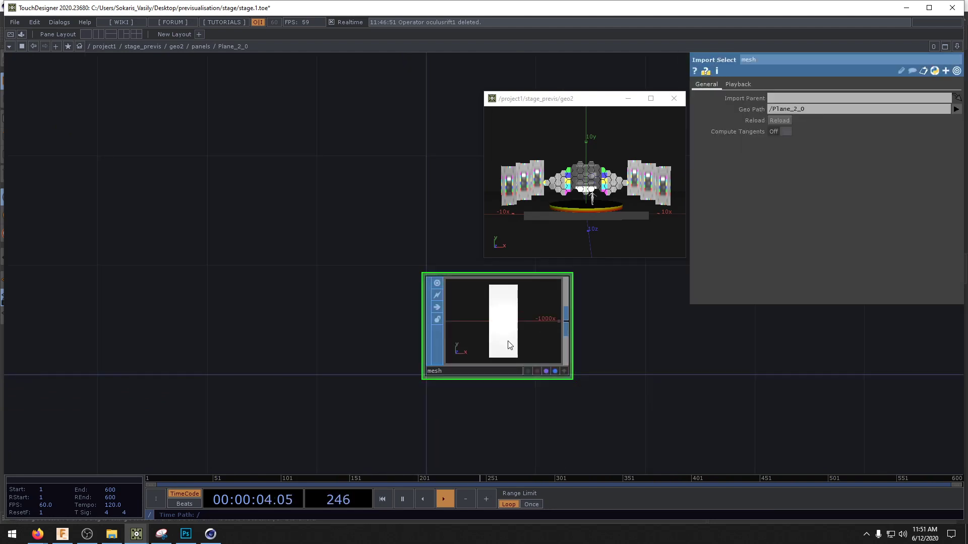
left_click_drag(540, 396, 251, 356)
scroll(350, 352, "down", 3)
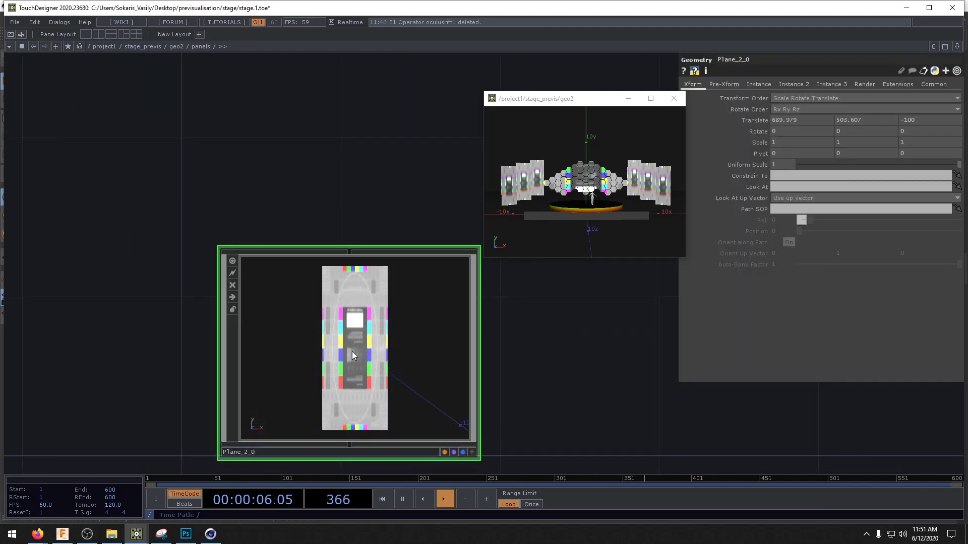
scroll(352, 352, "up", 1)
scroll(352, 352, "down", 2)
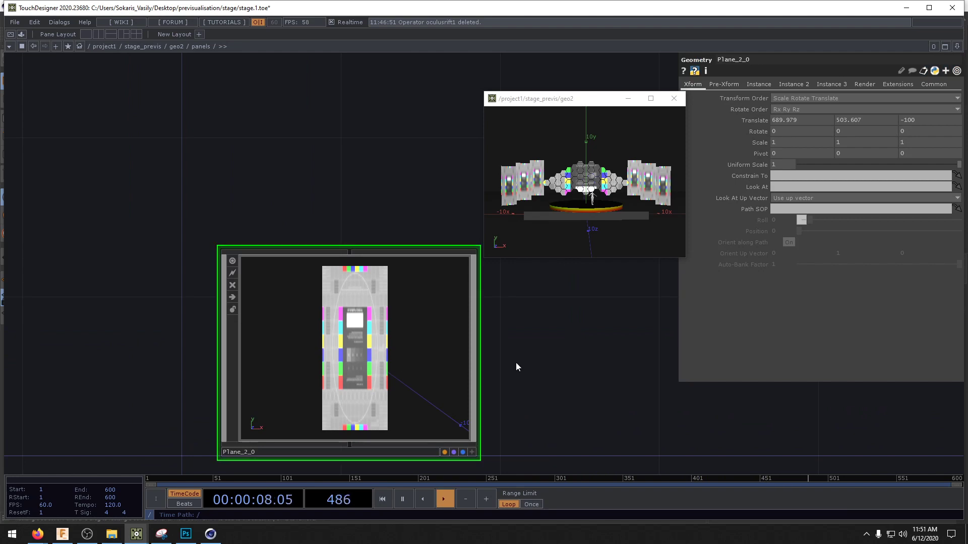
scroll(555, 370, "down", 2)
scroll(329, 326, "down", 3)
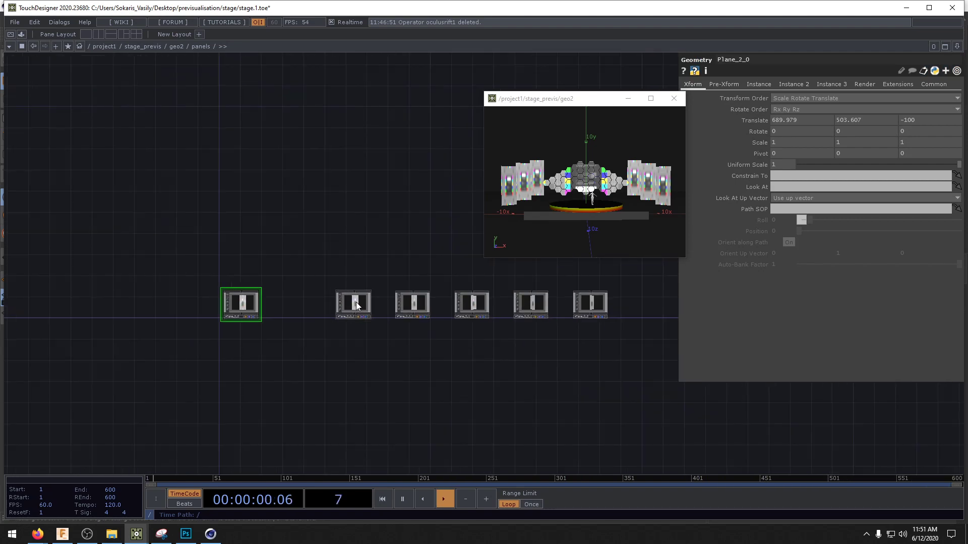
left_click_drag(408, 307, 327, 308)
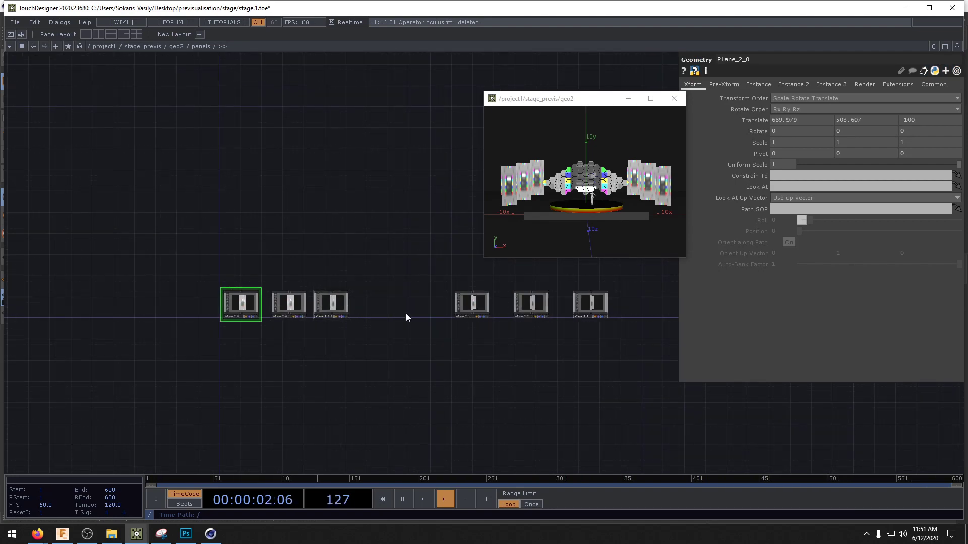
left_click_drag(463, 306, 373, 306)
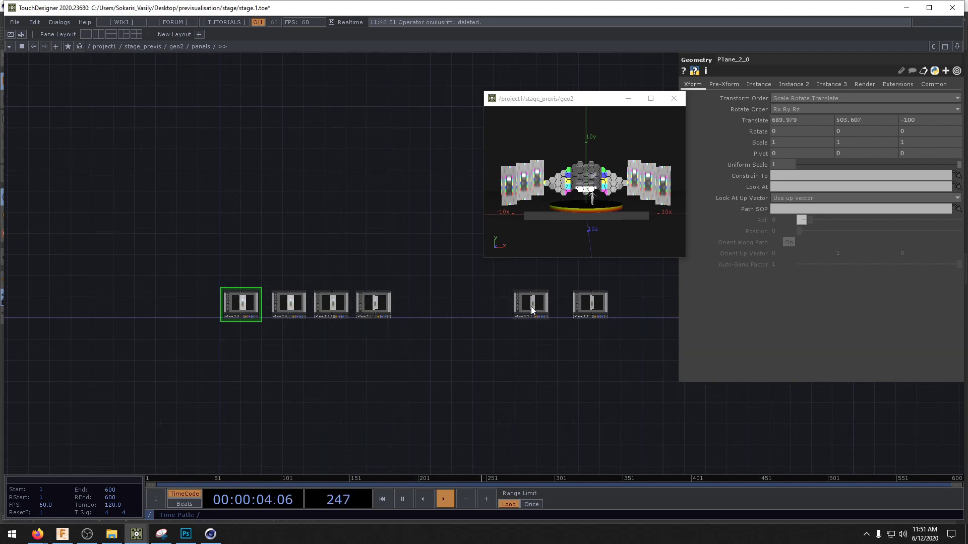
left_click_drag(531, 305, 412, 305)
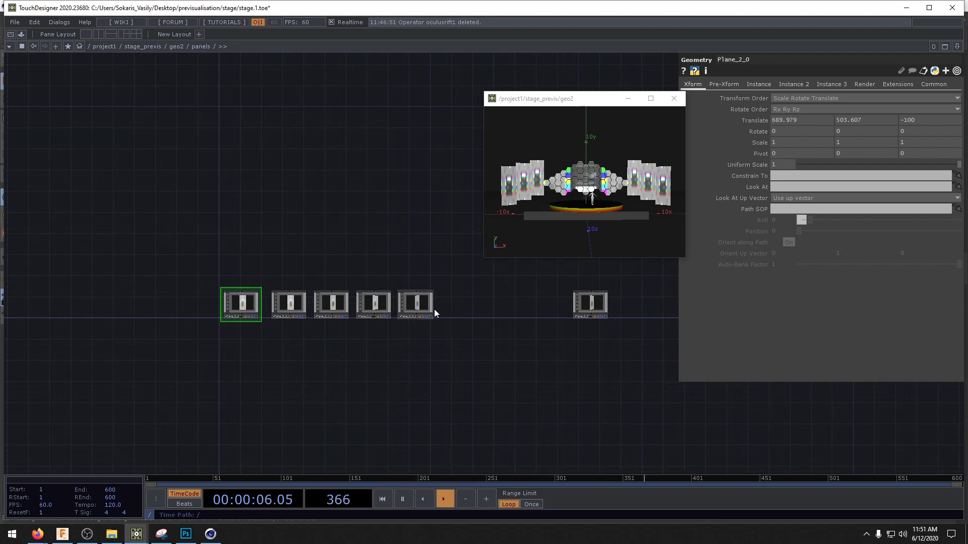
left_click_drag(595, 303, 461, 305)
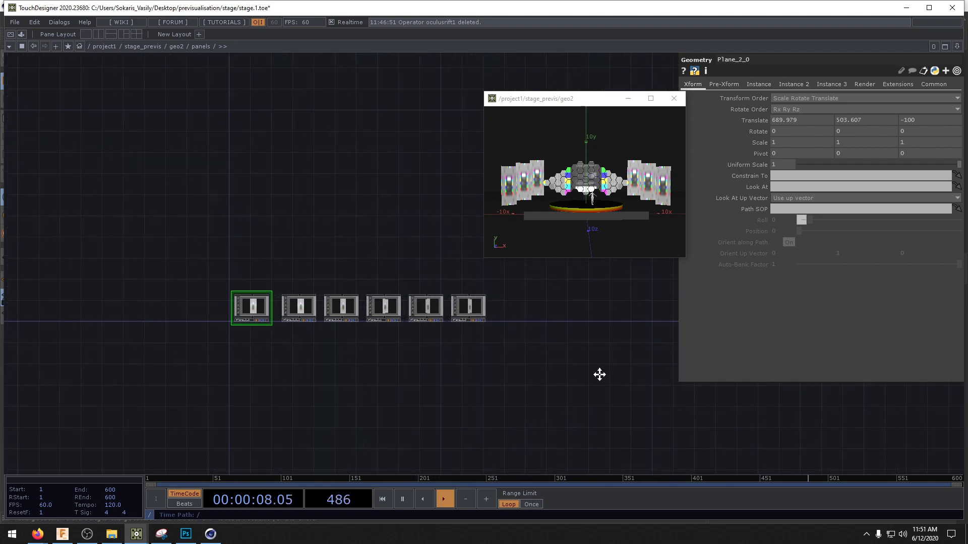
- Return to geo2 and delete the pbr5 material that feeds the panels component
key("u")
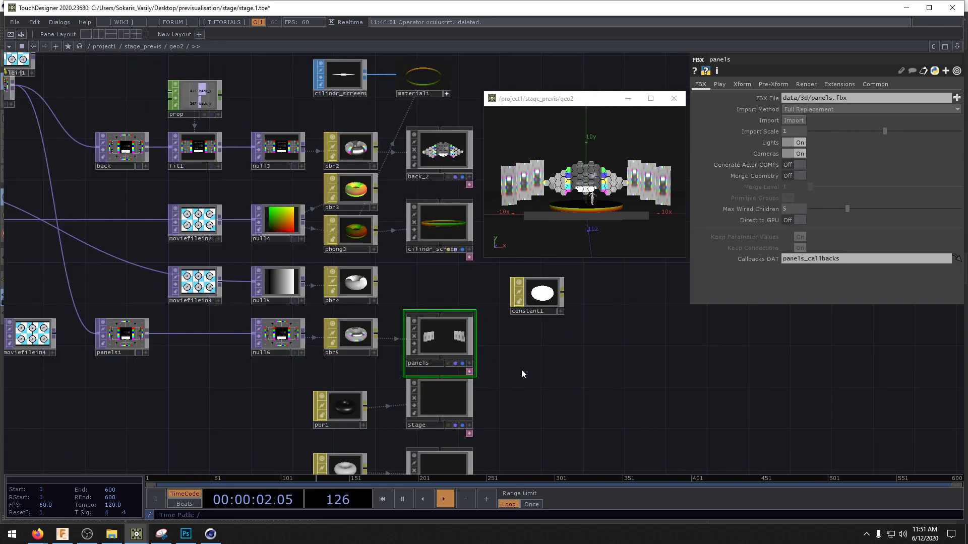
left_click_drag(521, 374, 554, 384)
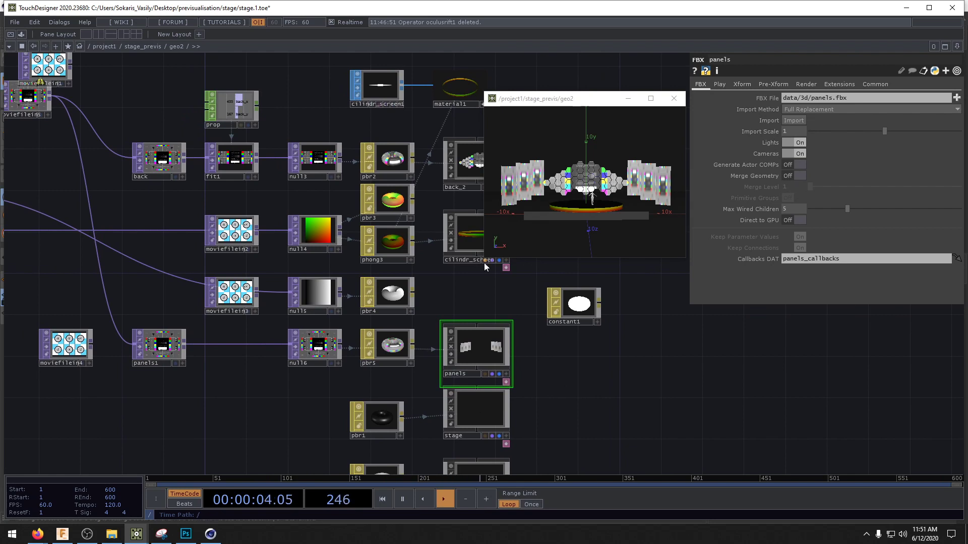
left_click(386, 353)
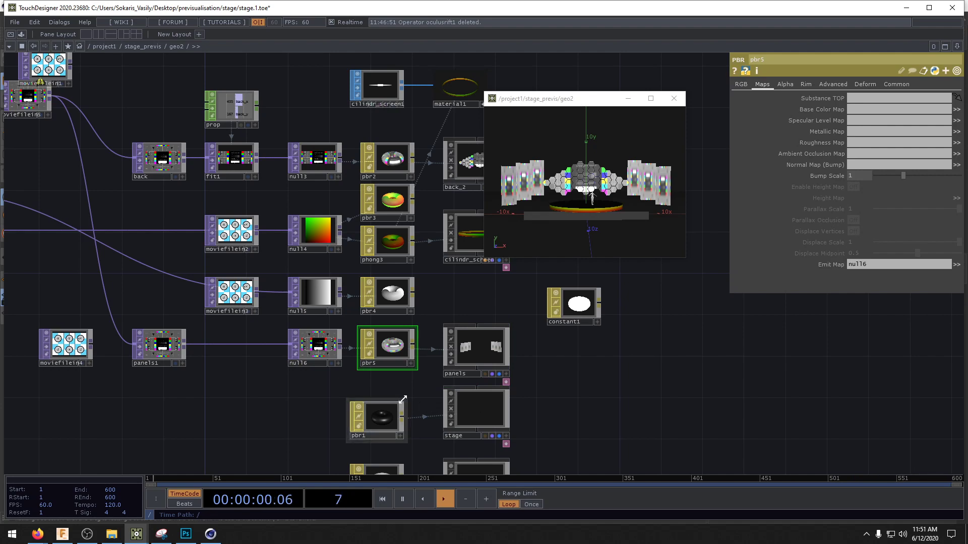
key("Delete")
- Enter the panels component and add an In TOP above the row of plane geometries
left_click(466, 357)
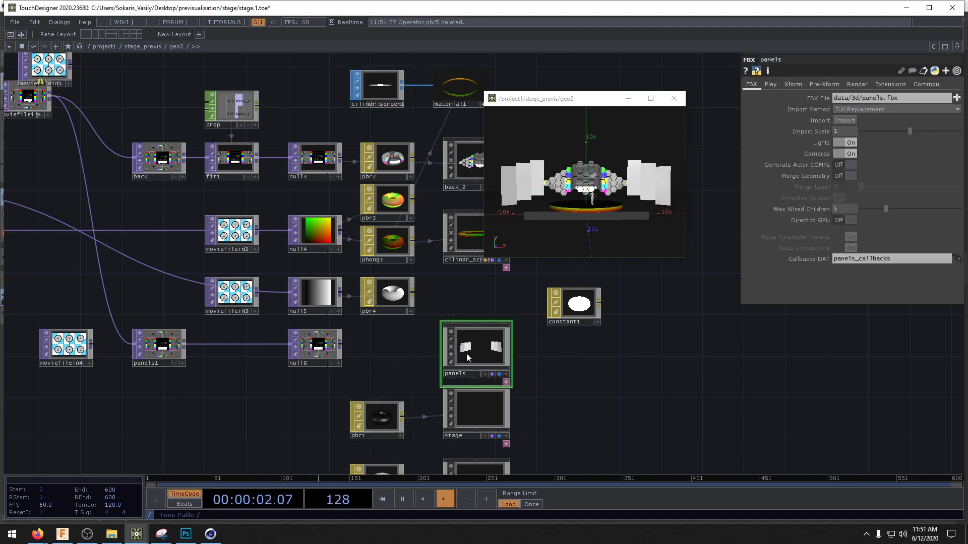
double_click(467, 352)
key("Tab")
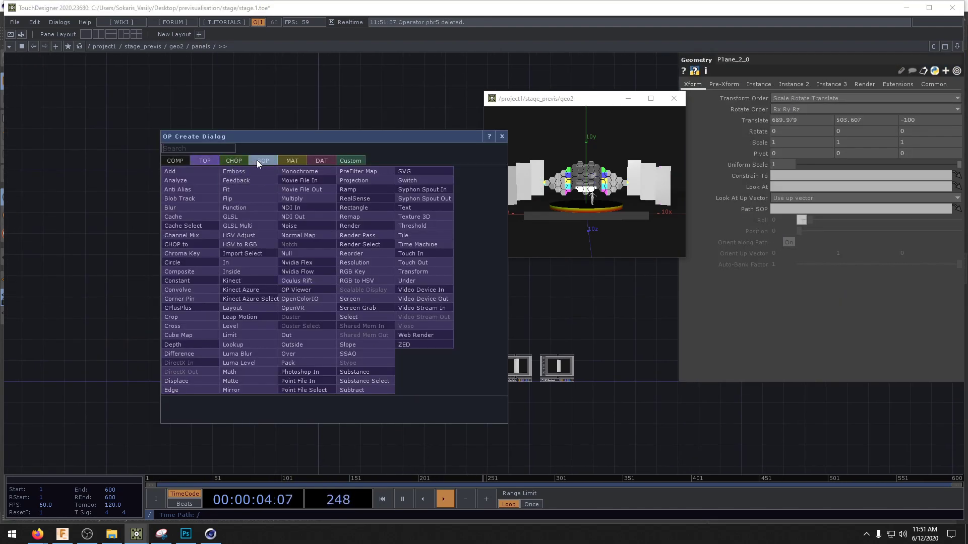
left_click(257, 159)
left_click(210, 162)
type("in")
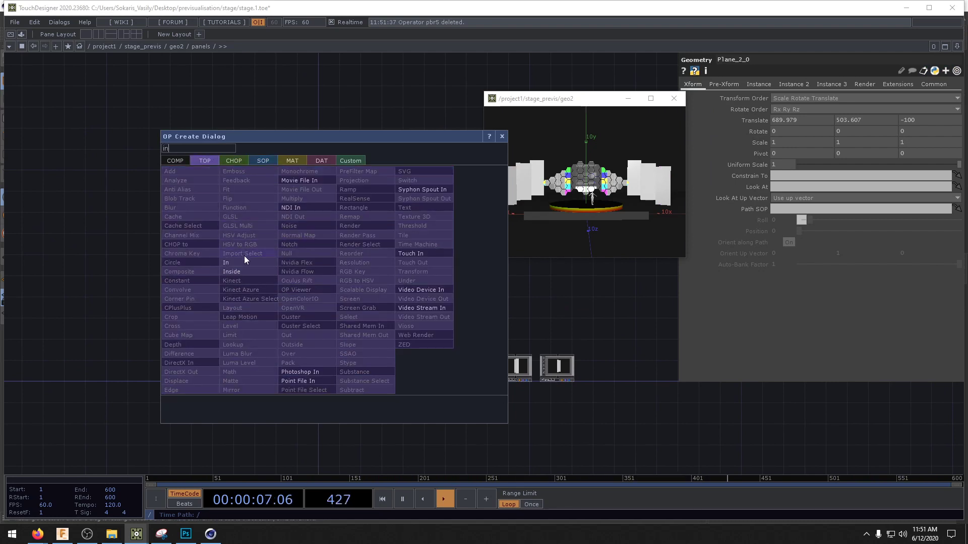
left_click(236, 262)
left_click(343, 295)
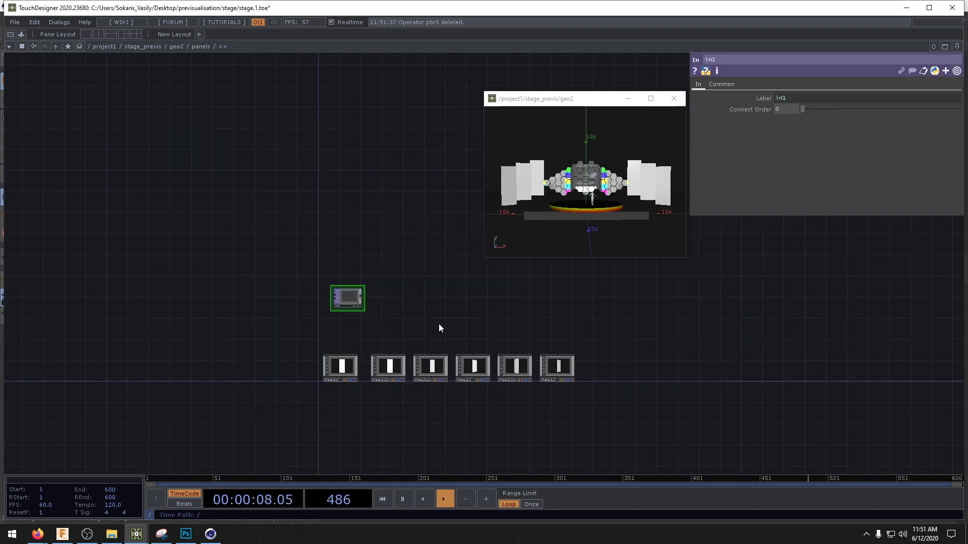
- Connect null6 to the new input of the panels component in geo2, and go back inside panels
key("u")
left_click_drag(343, 343, 379, 312)
key("i")
scroll(325, 330, "up", 3)
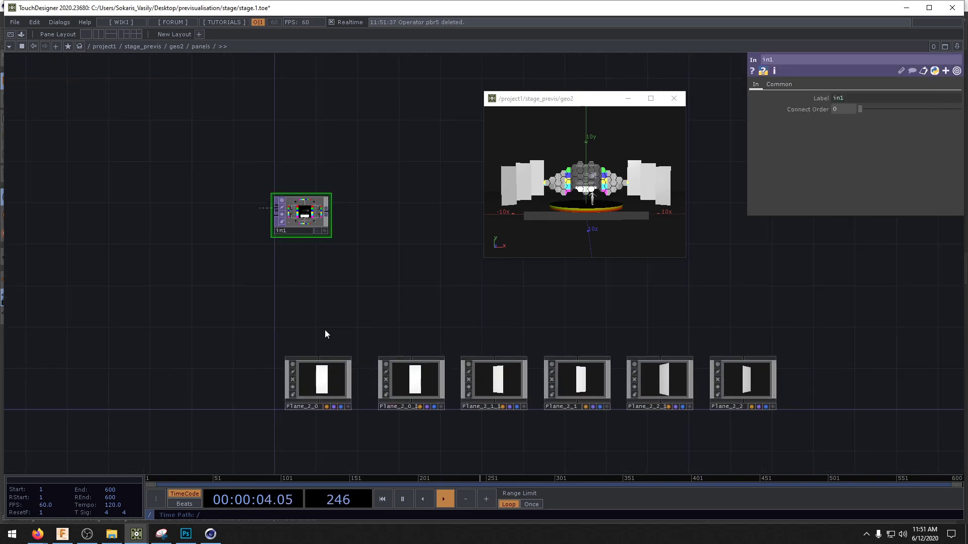
- Add a PBR material directly above the Plane_2_0 geometry
key("Tab")
left_click(283, 215)
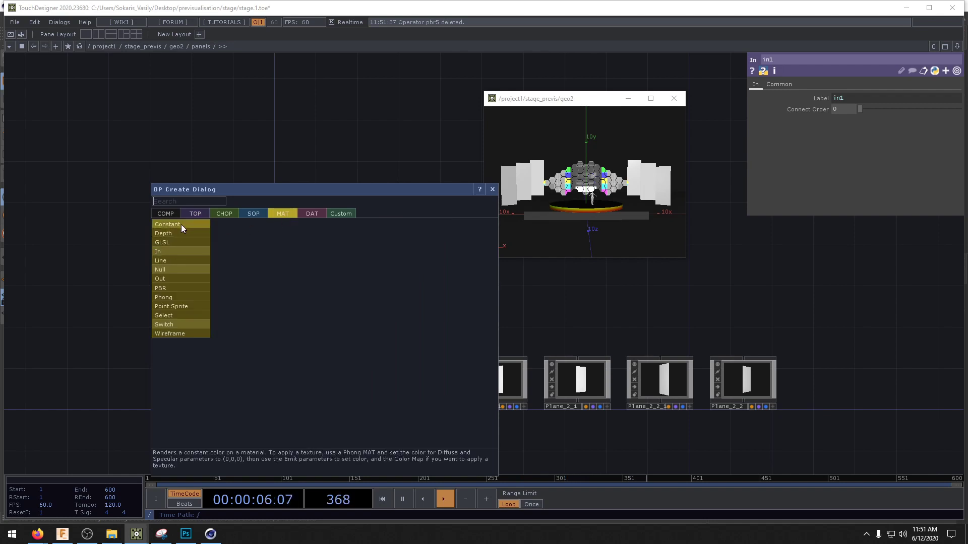
left_click(189, 288)
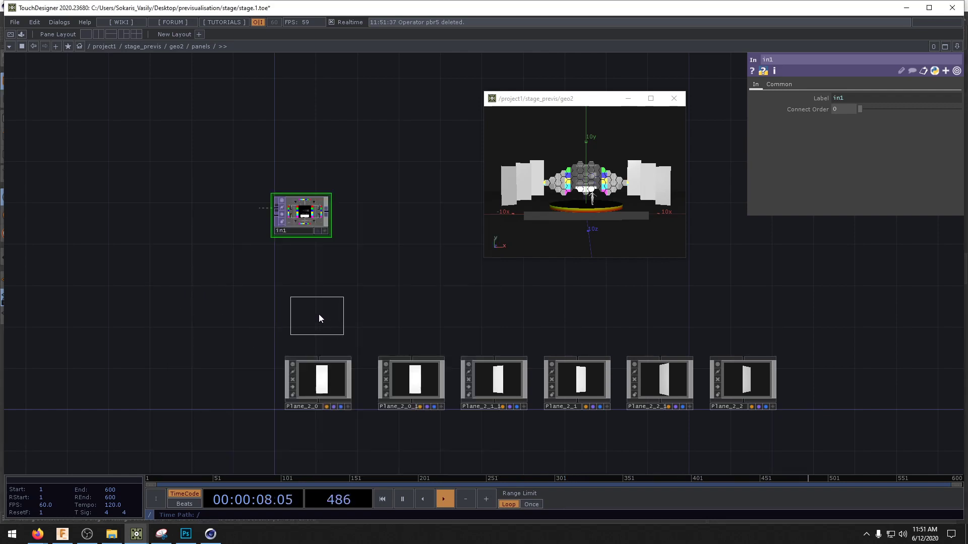
left_click(319, 314)
- Move in1 away from the planes and connect its output to a new Crop TOP placed above pbr1
left_click_drag(325, 210, 216, 192)
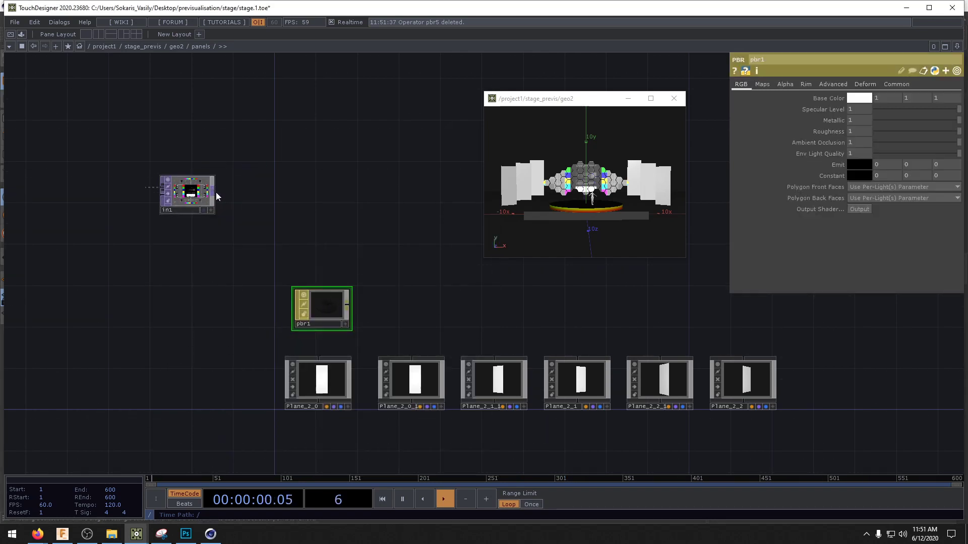
right_click(216, 192)
type("cr")
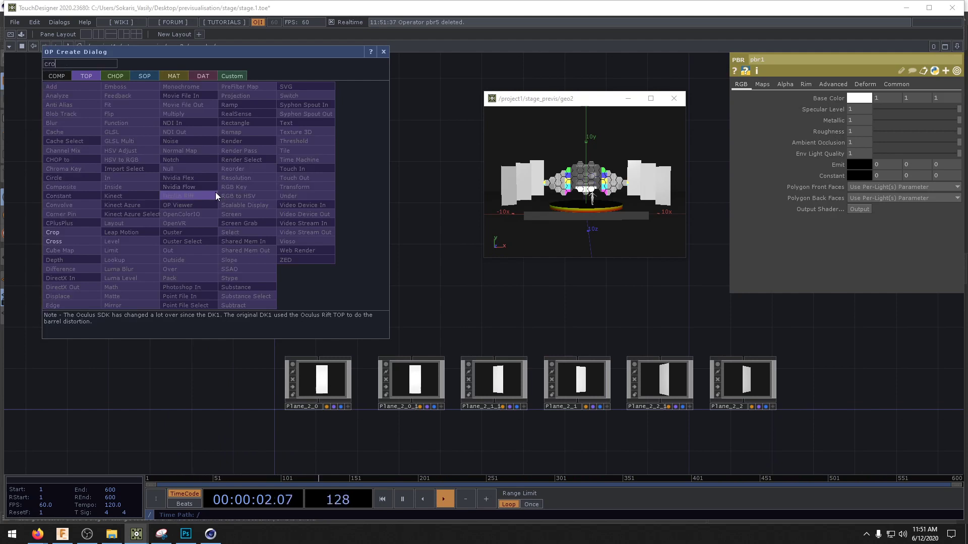
type("o")
left_click(85, 233)
left_click(322, 263)
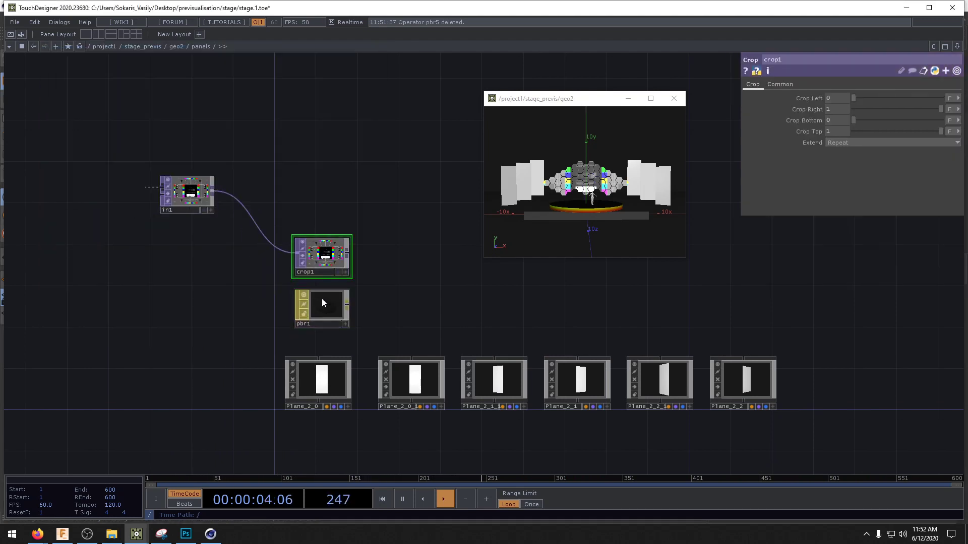
- Move pbr1 slightly away from the Crop TOP and assign crop1 as its Emit Map
left_click_drag(322, 302, 325, 312)
right_click(329, 304)
left_click(390, 287)
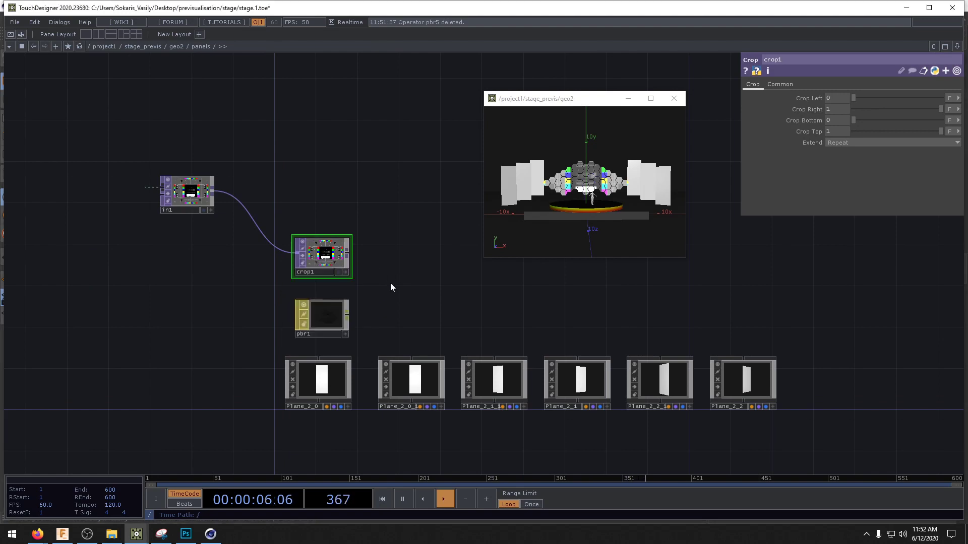
left_click(322, 315)
left_click(776, 84)
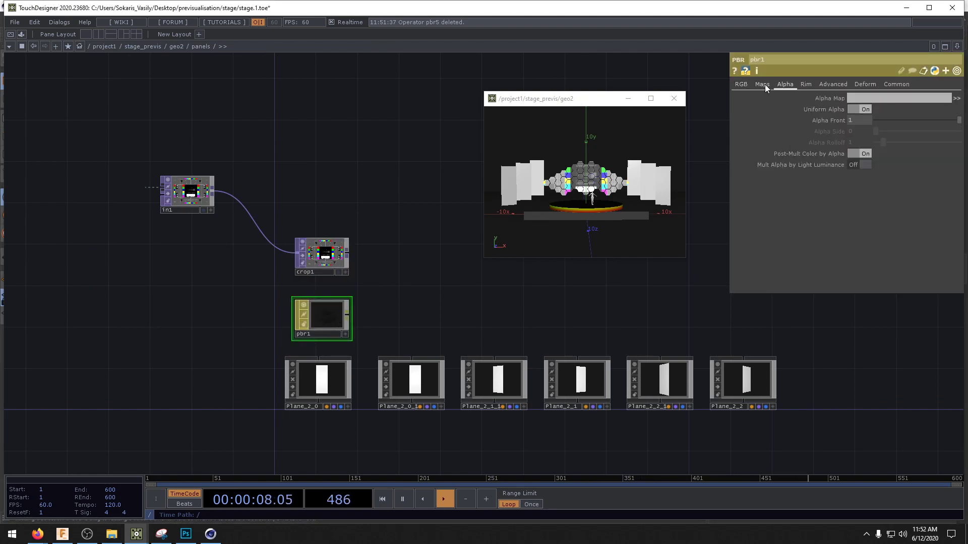
left_click(764, 84)
left_click_drag(322, 254, 866, 265)
- Set pbr1's Emit color to white and assign pbr1 as the material of Plane_2_0
scroll(323, 325, "up", 2)
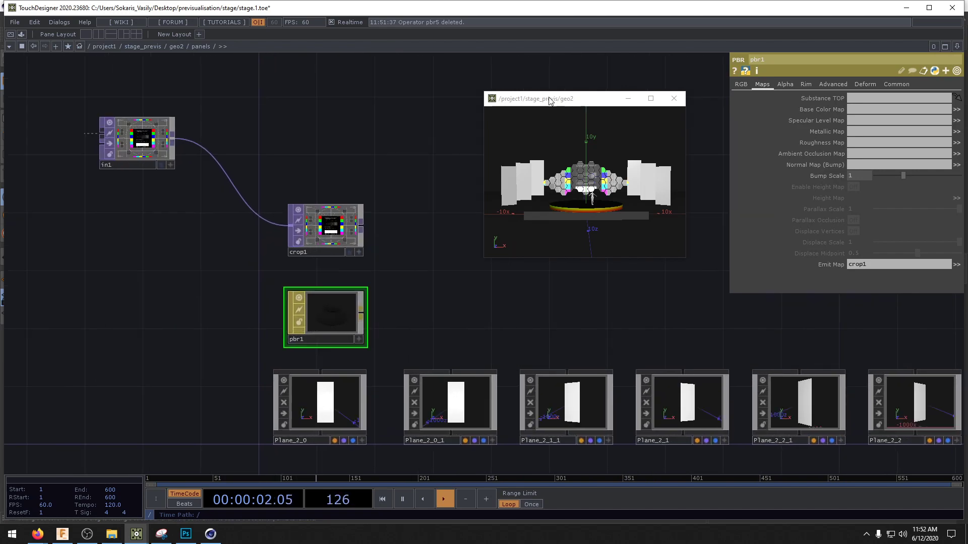
left_click(737, 84)
left_click(860, 166)
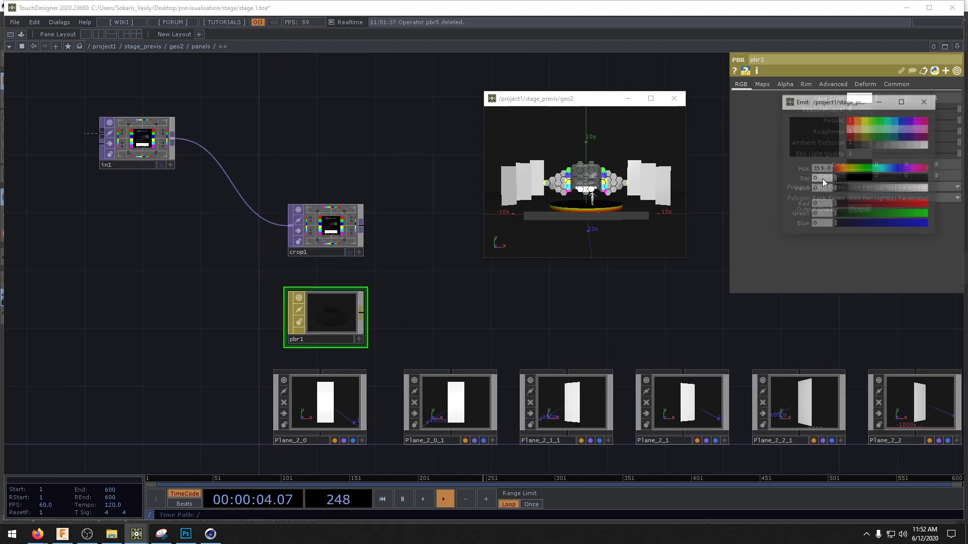
left_click_drag(924, 190, 930, 189)
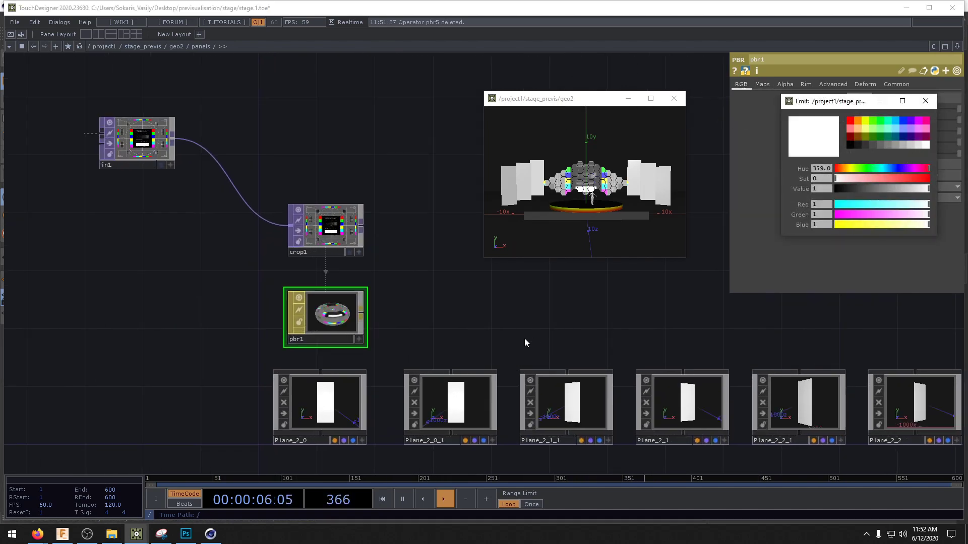
left_click_drag(330, 314, 332, 408)
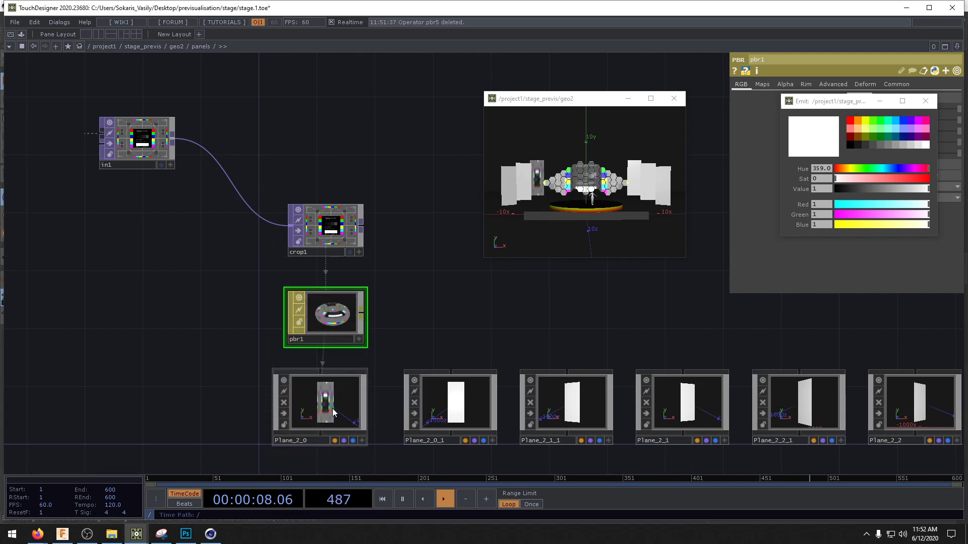
scroll(332, 412, "up", 4)
scroll(333, 411, "down", 6)
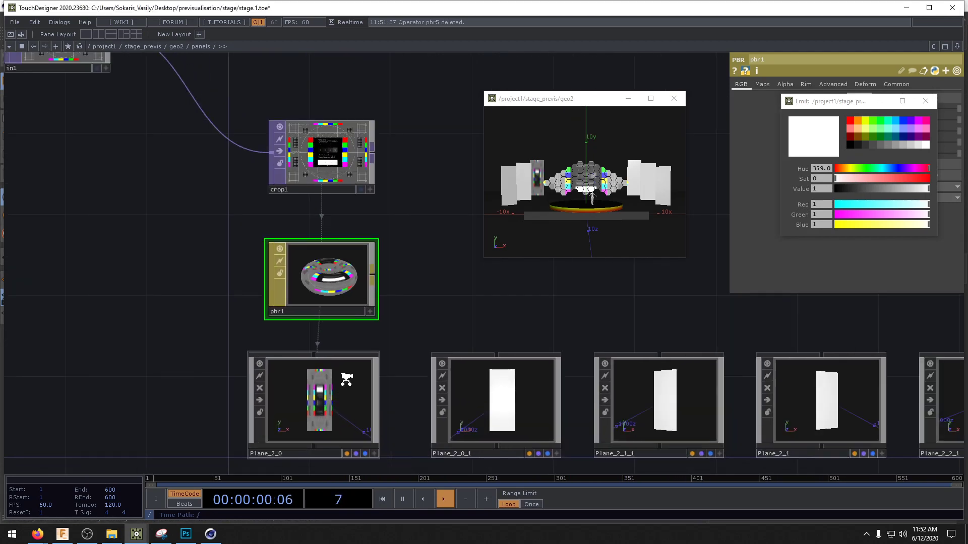
- Copy pbr1 and paste one copy above each of the other five plane geometries
key("ctrl+c")
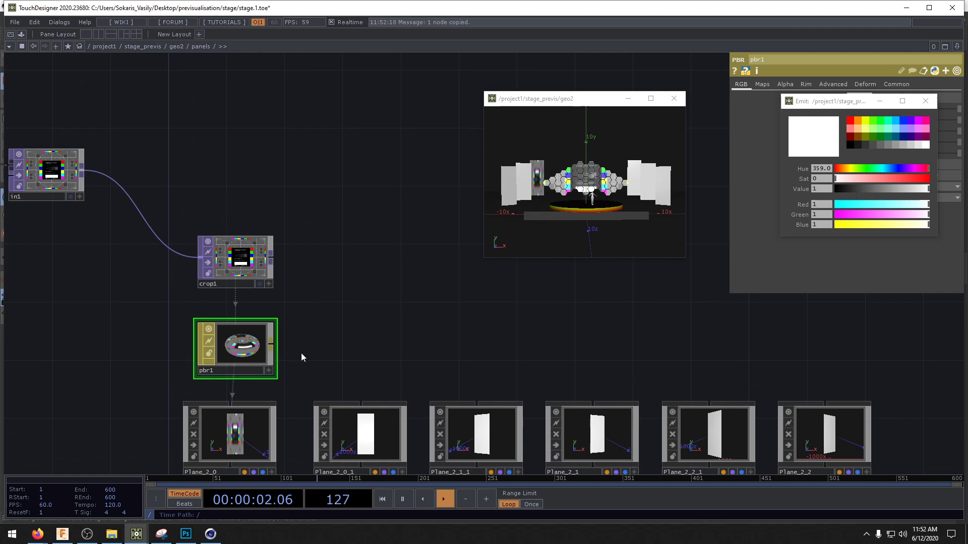
key("ctrl+v")
left_click(380, 342)
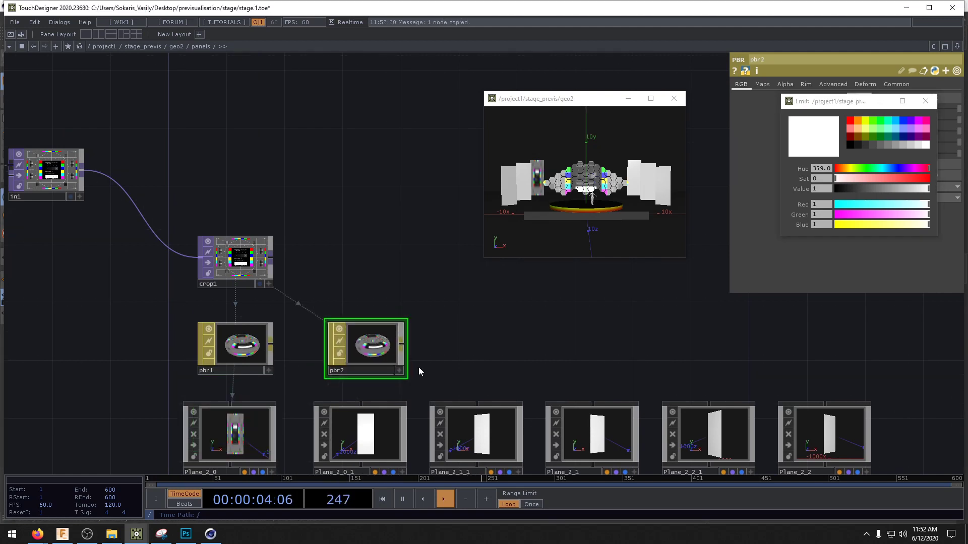
key("ctrl+v")
left_click(481, 353)
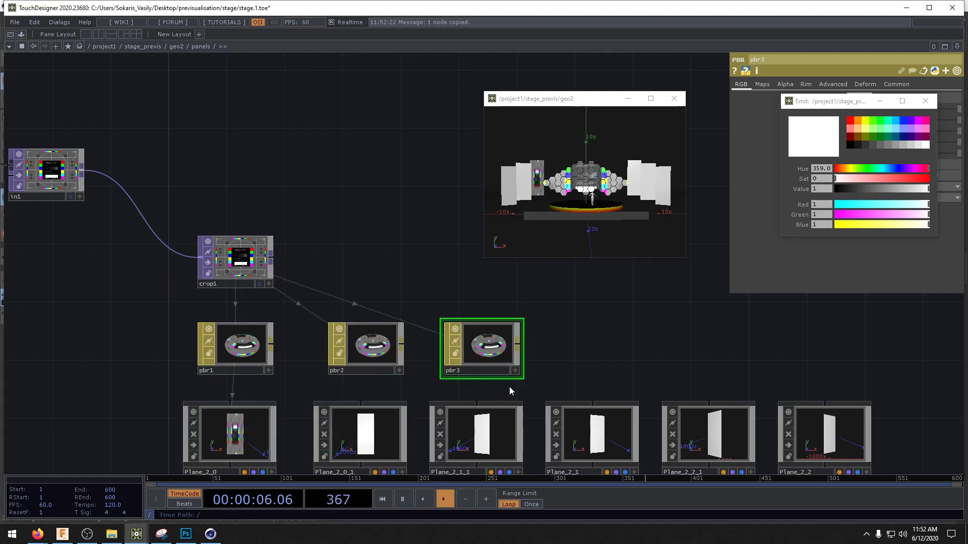
key("ctrl+v")
left_click(585, 369)
key("ctrl+v")
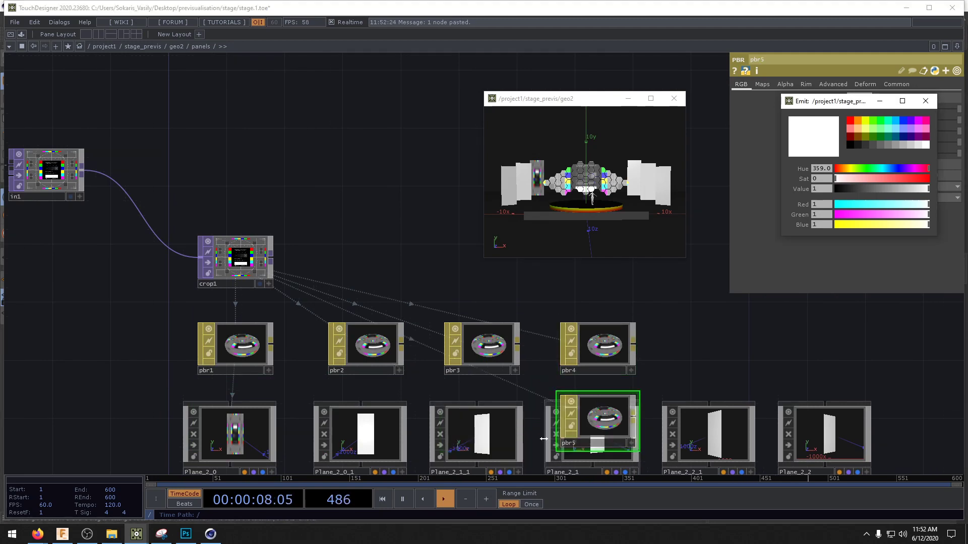
left_click(701, 370)
left_click_drag(569, 291, 425, 288)
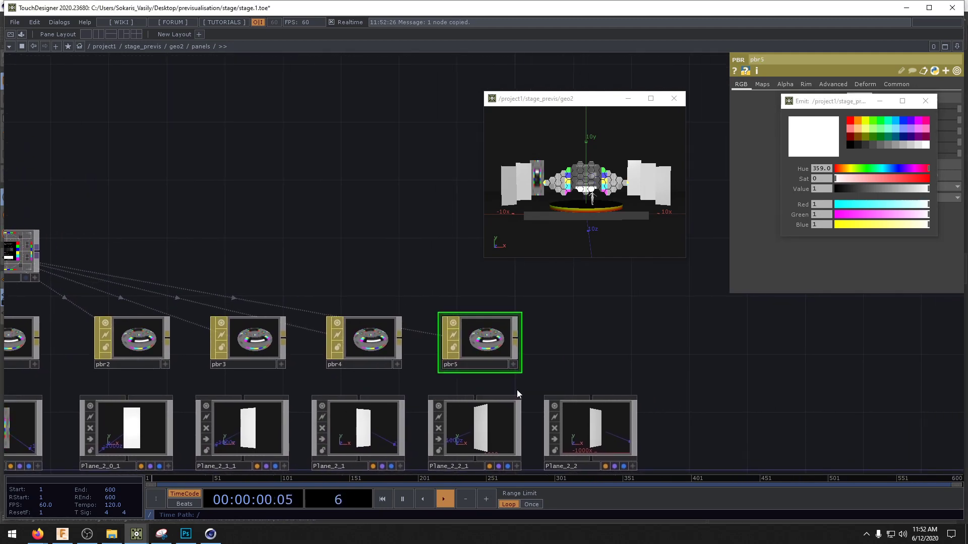
key("ctrl+v")
left_click(625, 320)
- Place the last PBR copy above Plane_2_2 and assign pbr6 as the material of Plane_2_2
left_click(602, 426)
left_click_drag(604, 344, 607, 426)
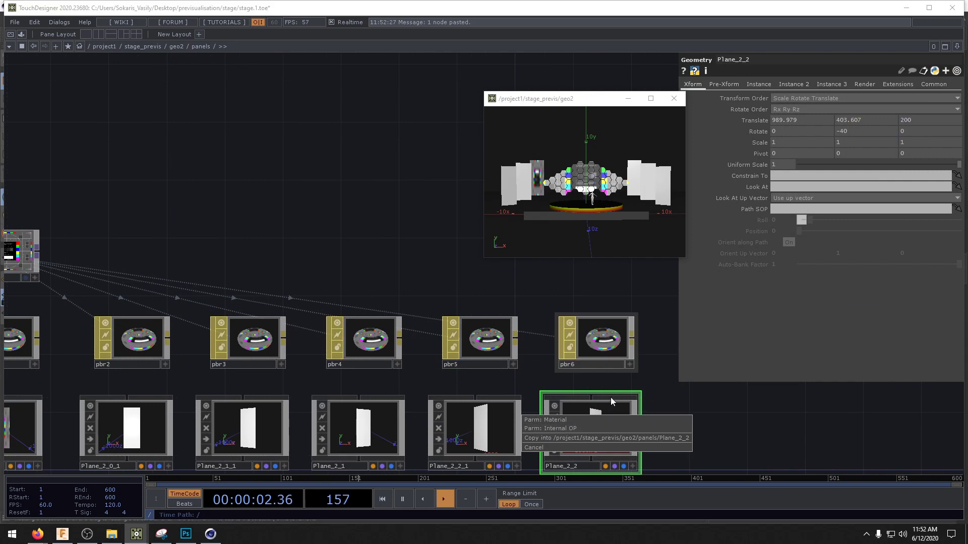
left_click(591, 420)
left_click(756, 84)
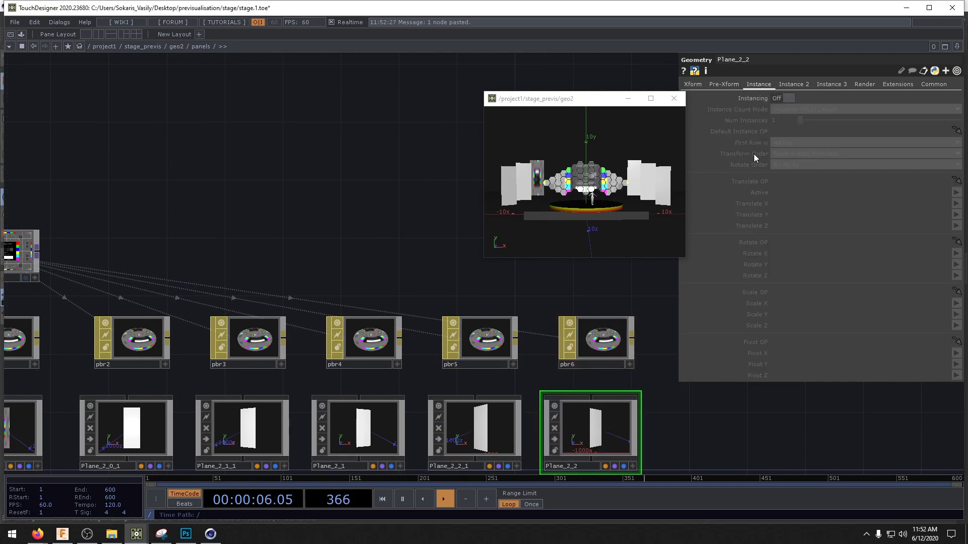
left_click(724, 85)
left_click(621, 330)
scroll(555, 328, "down", 3)
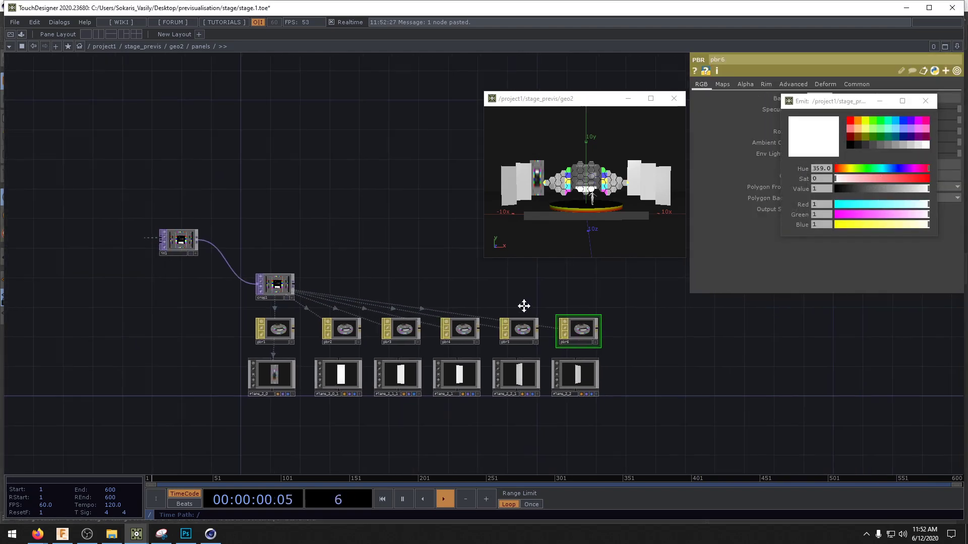
left_click_drag(567, 337, 573, 374)
left_click(574, 374)
- Assign pbr5, pbr4, pbr3 and pbr2 as the materials of Plane_2_2_1, Plane_2_1, Plane_2_1_1 and Plane_2_0_1 respectively
left_click_drag(513, 343, 513, 375)
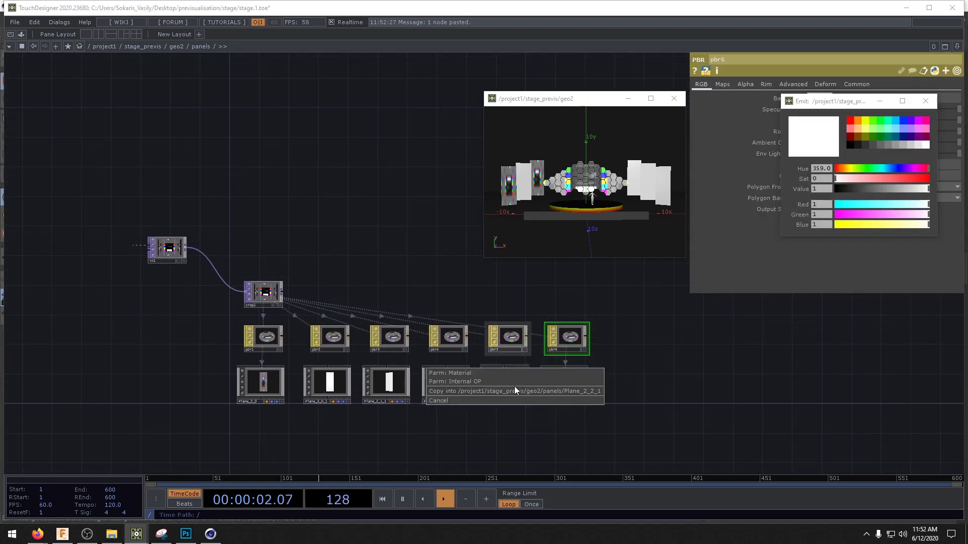
left_click(505, 373)
left_click_drag(450, 337, 455, 370)
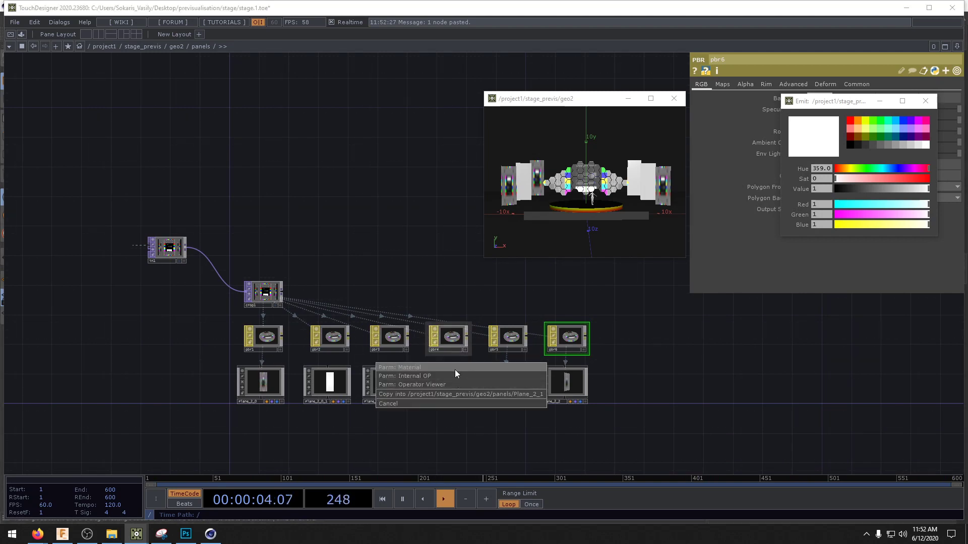
left_click(455, 367)
left_click_drag(391, 336, 386, 373)
left_click(379, 356)
left_click_drag(330, 337, 390, 340)
left_click(324, 361)
- Identify Plane_2_0 and Plane_2_0_1 by briefly shifting their translation, and move Plane_2_0_1 with pbr2 closer to the Plane_2_0 pair
left_click(328, 362)
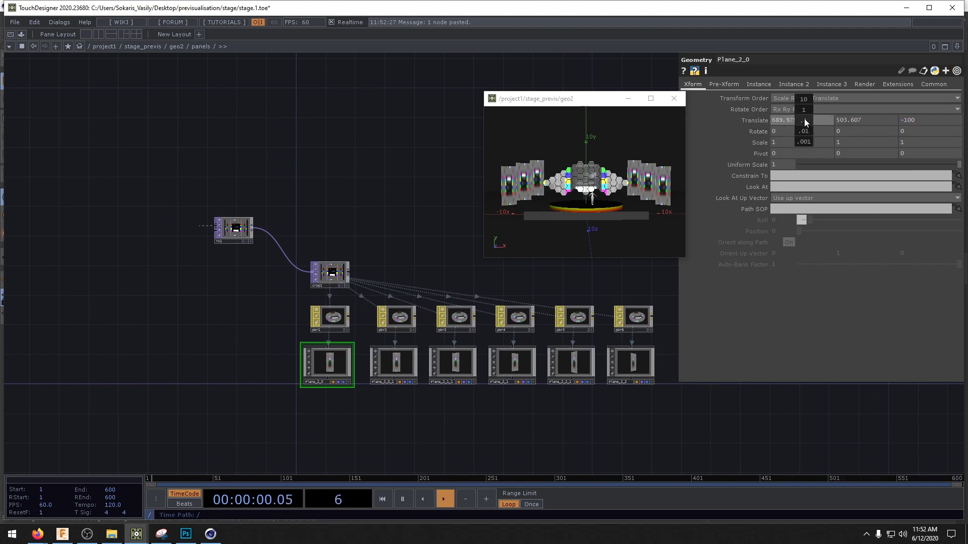
middle_click_drag(805, 122, 764, 134)
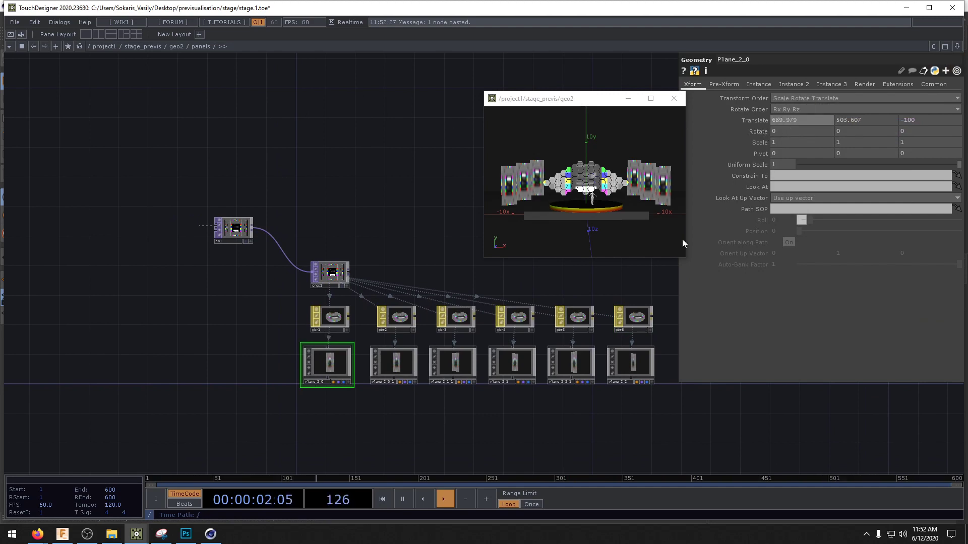
key("ctrl+z")
left_click(406, 364)
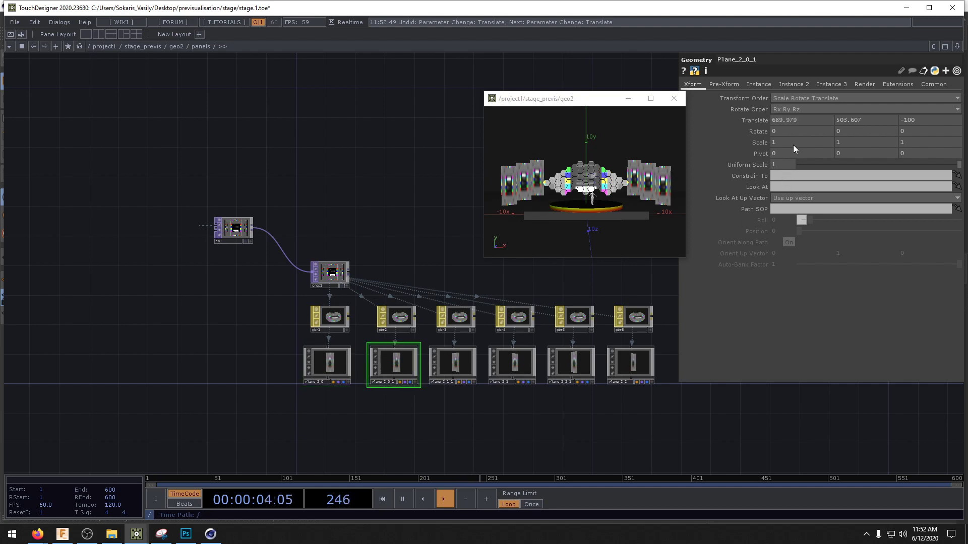
middle_click_drag(868, 105, 902, 105)
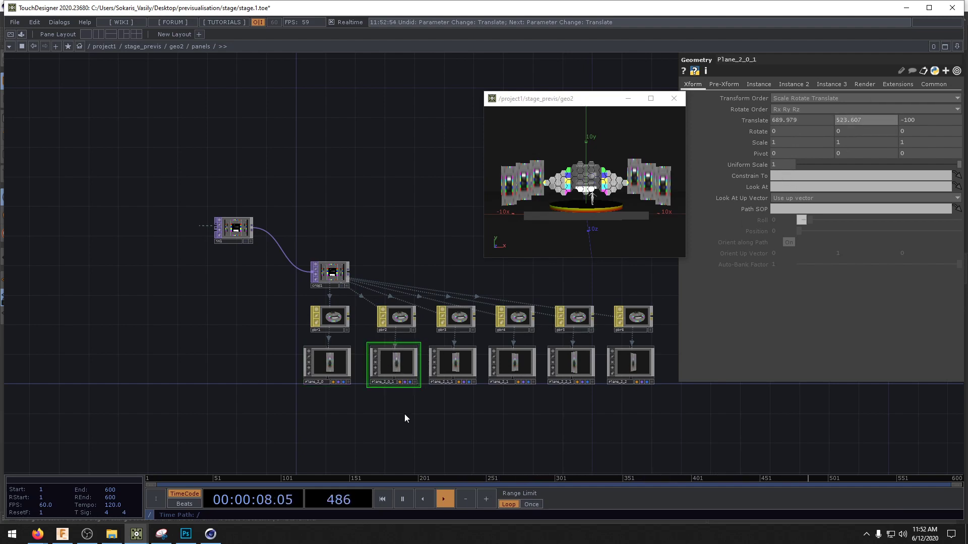
left_click_drag(403, 416, 359, 403)
mouse_move(355, 319)
left_mouse_down()
mouse_move(662, 319)
mouse_move(335, 317)
mouse_move(347, 316)
left_mouse_up()
- Identify Plane_2_1_1 and Plane_2_1 by briefly shifting their Y translation, and move Plane_2_1 with pbr4 in front of the Plane_2_0 pair
left_click(406, 361)
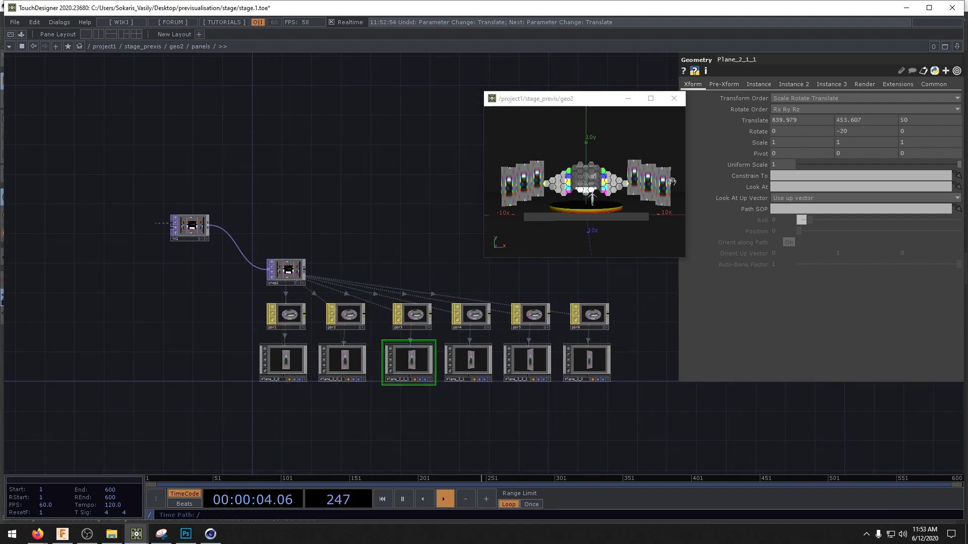
middle_click_drag(849, 120, 851, 107)
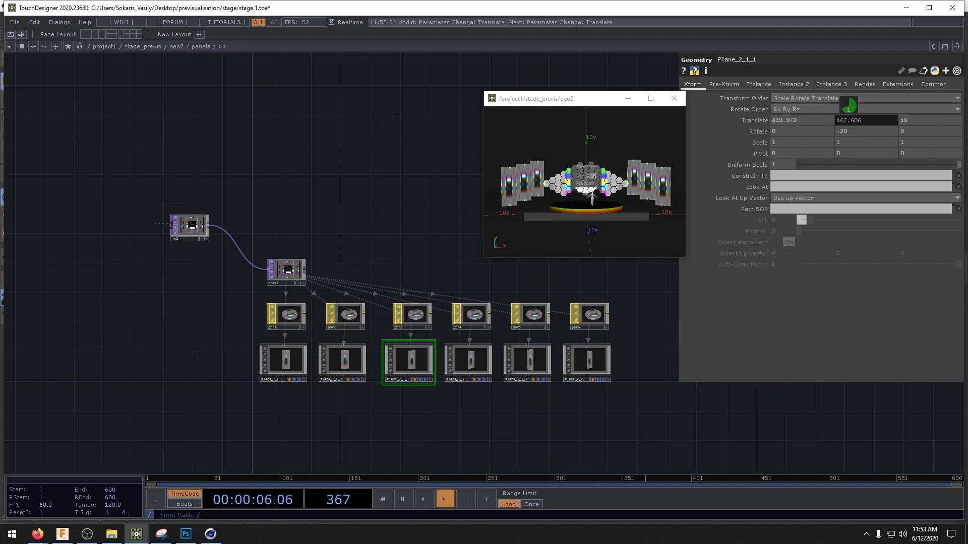
left_click(469, 359)
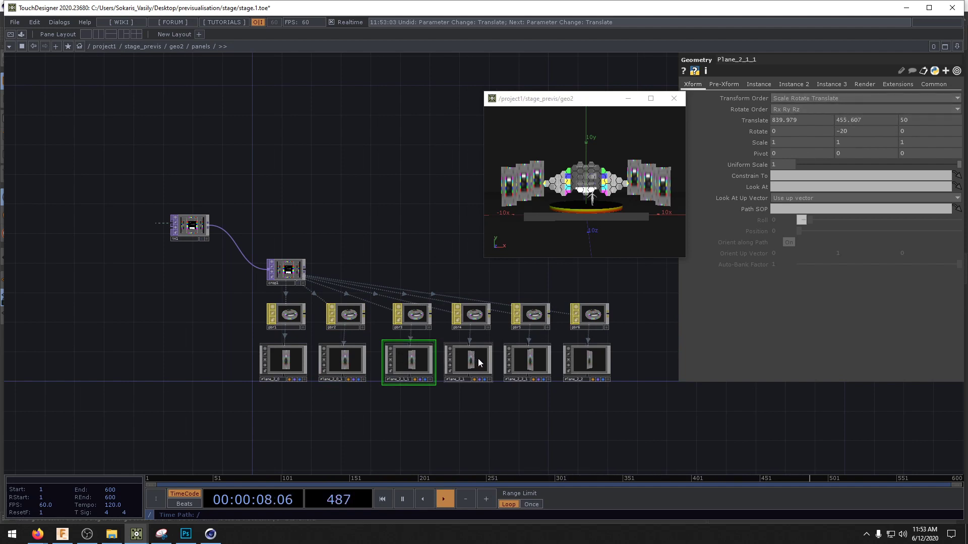
middle_click_drag(850, 110, 845, 107)
left_click_drag(478, 413, 228, 313)
- Place Plane_2_2_1 with pbr5 next to the Plane_2_1_1 pair and Plane_2_2 with pbr6 at the start of the row
left_click_drag(533, 406, 537, 406)
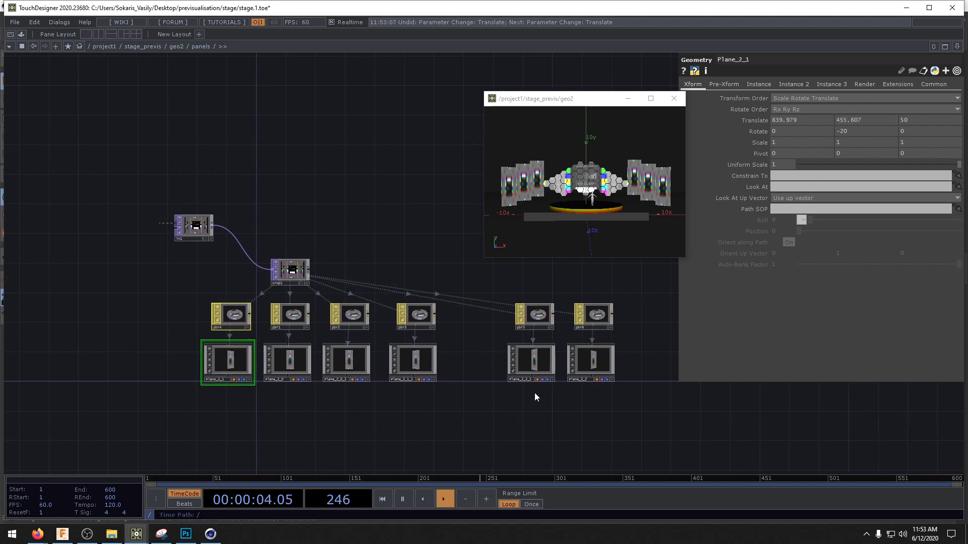
right_click_drag(514, 405, 534, 310)
left_click_drag(538, 361, 478, 361)
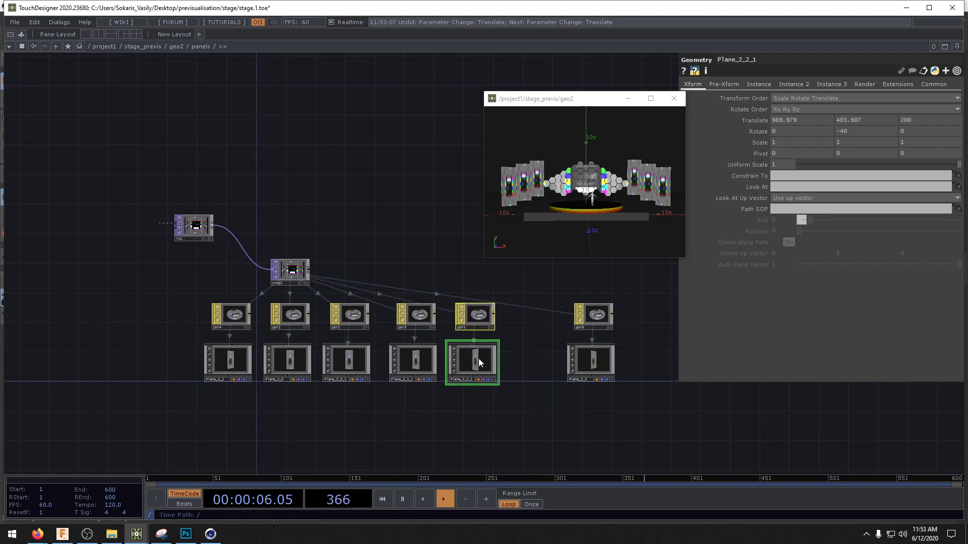
left_click(478, 362)
middle_click_drag(860, 103, 887, 103)
right_click_drag(613, 419, 596, 294)
left_click_drag(597, 358, 175, 359)
- Reposition in1 and crop1 so that crop1 sits directly above pbr6 with in1 before it
left_click_drag(195, 226, 61, 218)
left_click_drag(107, 211, 317, 233)
left_click_drag(550, 339, 247, 303)
left_click_drag(370, 263, 449, 265)
- Copy crop1 and paste one copy above each of the other five PBR materials
left_click(330, 302)
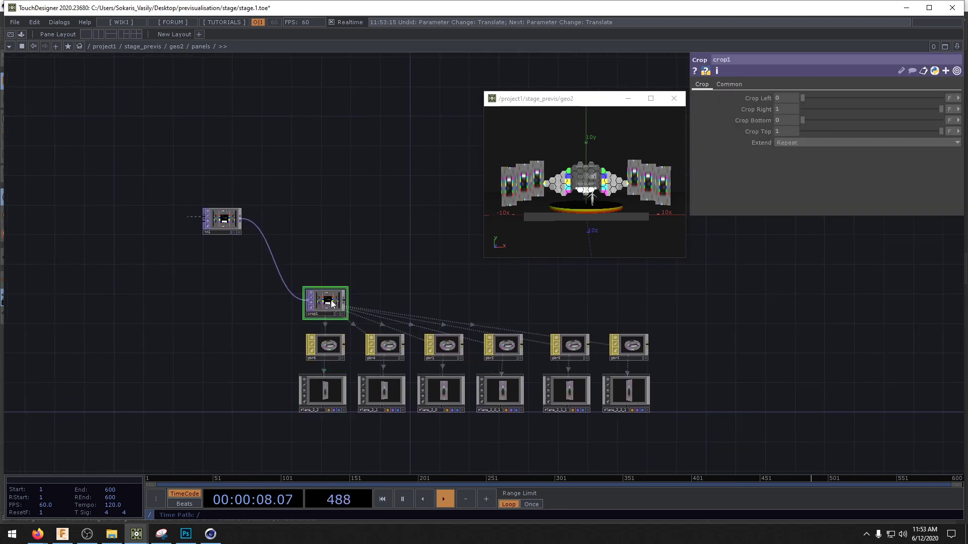
key("ctrl+c")
key("ctrl+v")
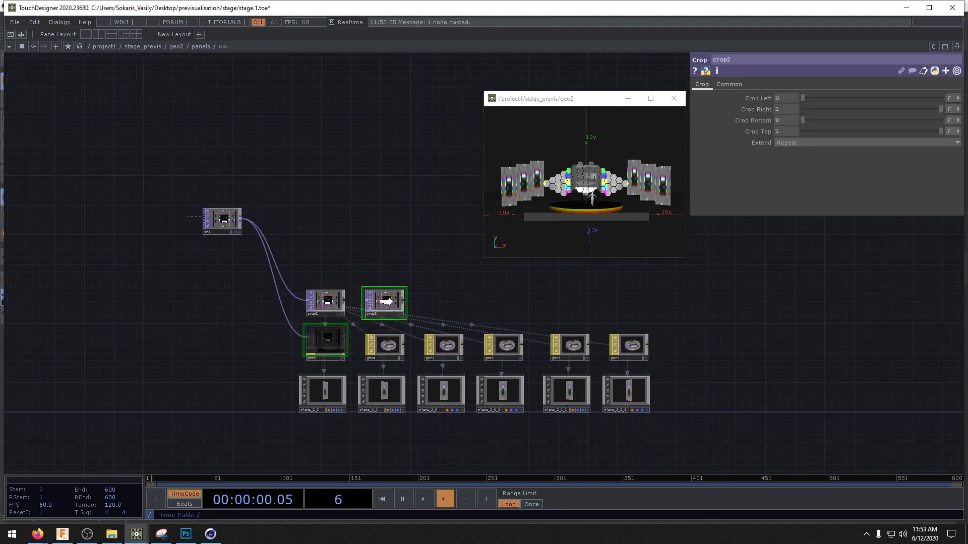
left_click(389, 320)
key("ctrl+v")
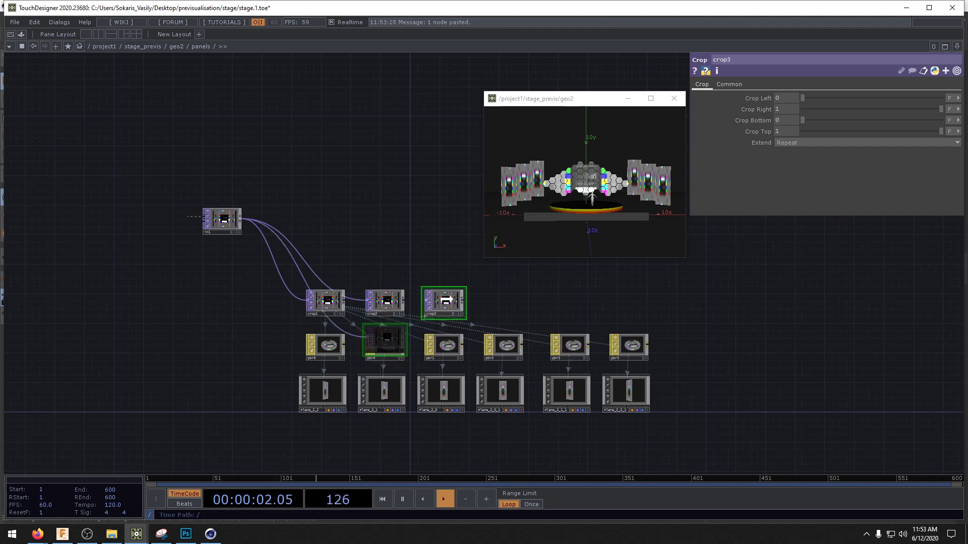
left_click(448, 320)
key("ctrl+v")
left_click(508, 319)
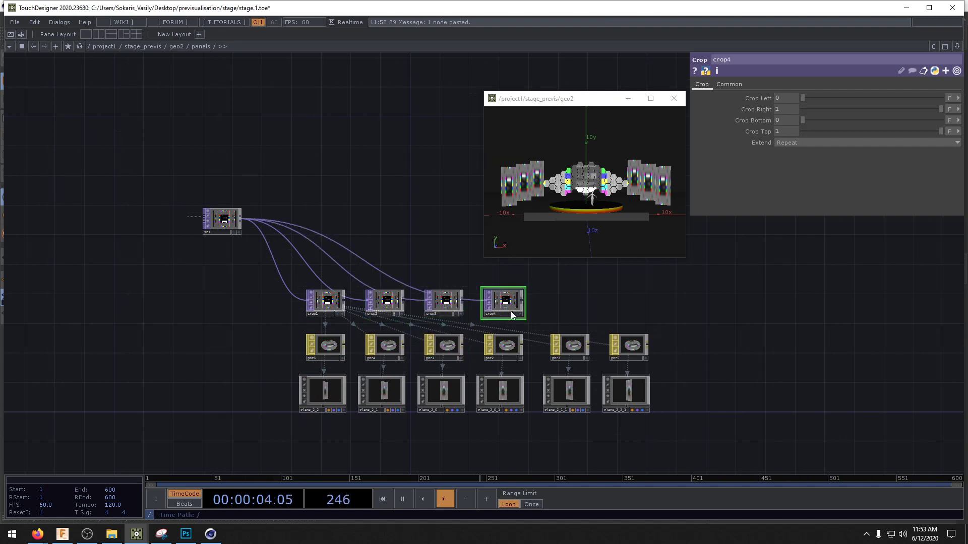
key("ctrl+v")
left_click(569, 310)
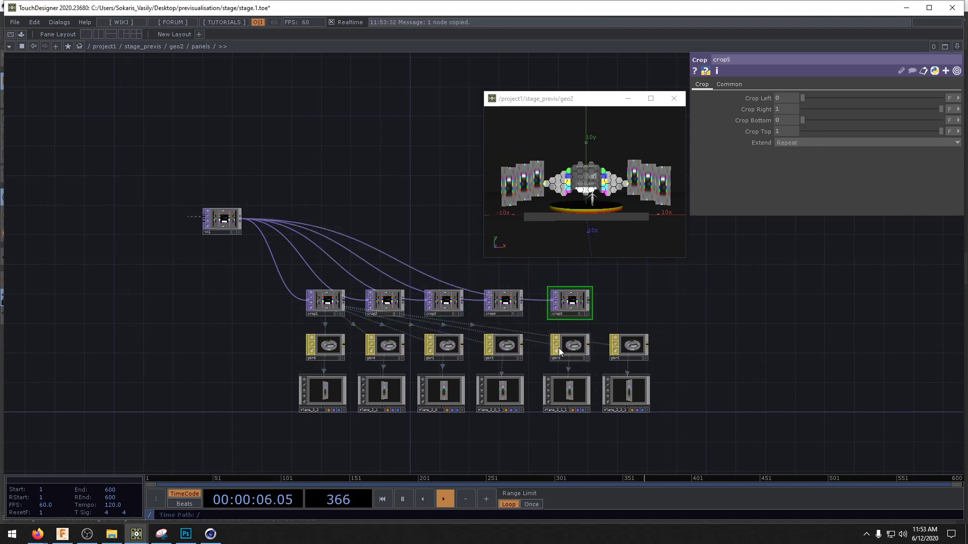
key("ctrl+v")
left_click(630, 304)
key("ctrl+v")
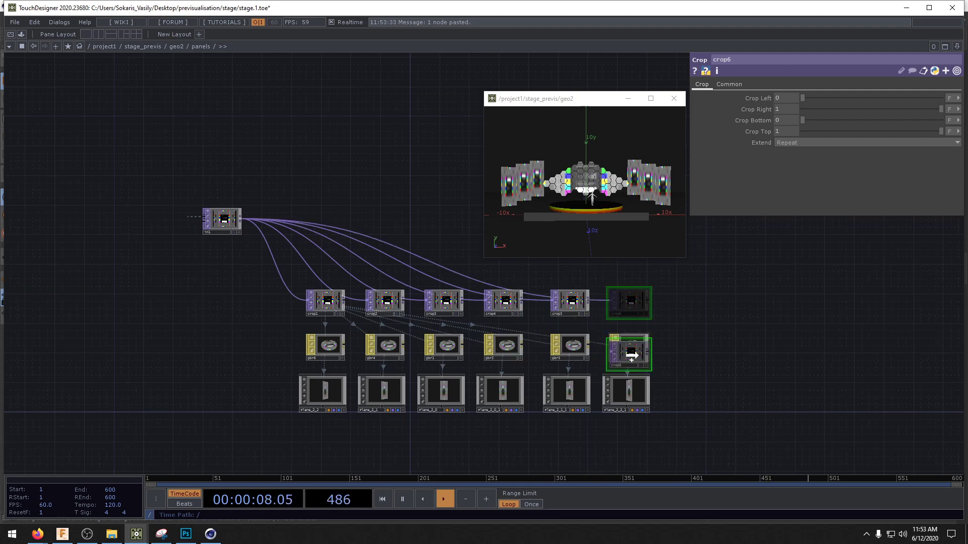
- Assign each Crop TOP, from crop6 back to crop1, as the Emit Map of the PBR material directly below it
left_click(629, 345)
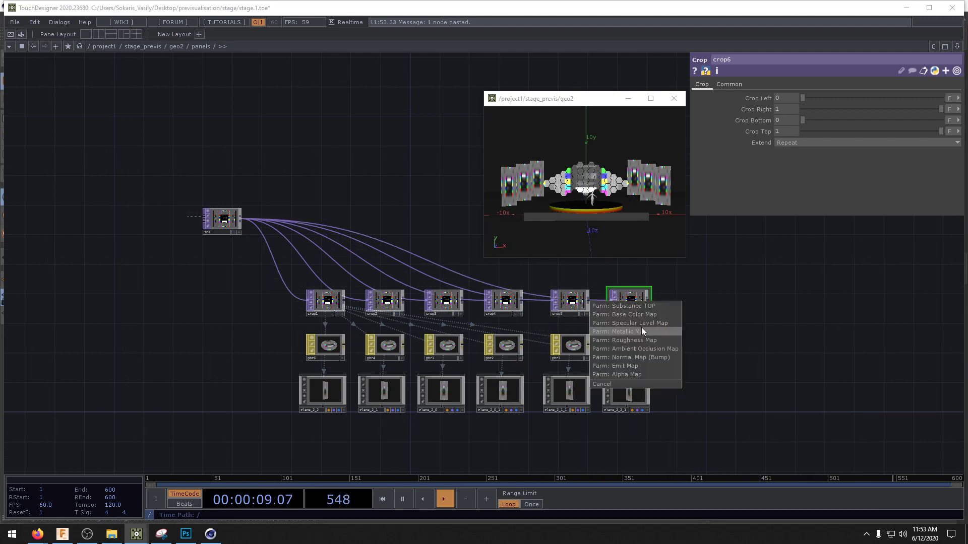
left_click(631, 368)
left_click_drag(569, 301, 576, 350)
left_click(576, 368)
left_click_drag(504, 302, 511, 349)
left_click(513, 367)
left_click_drag(449, 309, 452, 345)
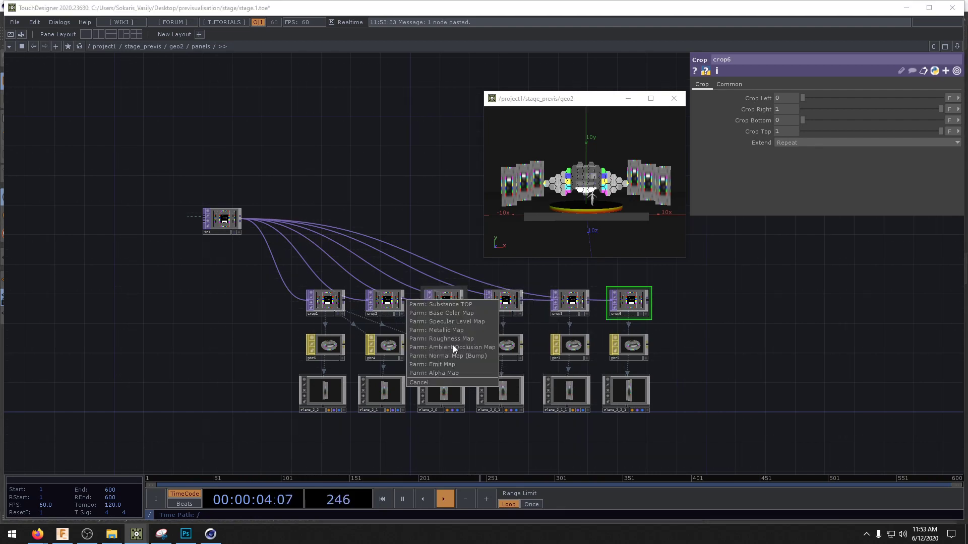
left_click(455, 363)
left_click_drag(386, 303, 388, 349)
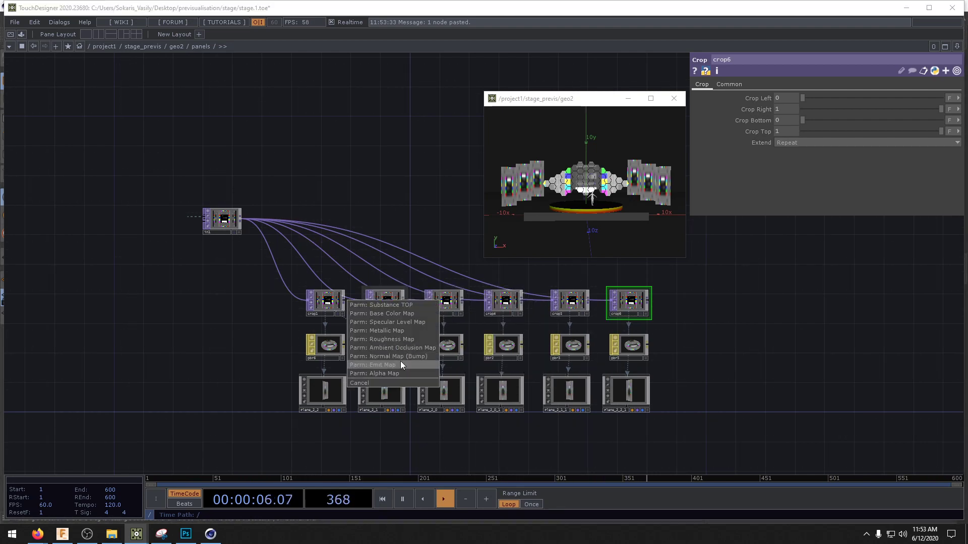
left_click(400, 365)
left_click_drag(334, 313, 333, 349)
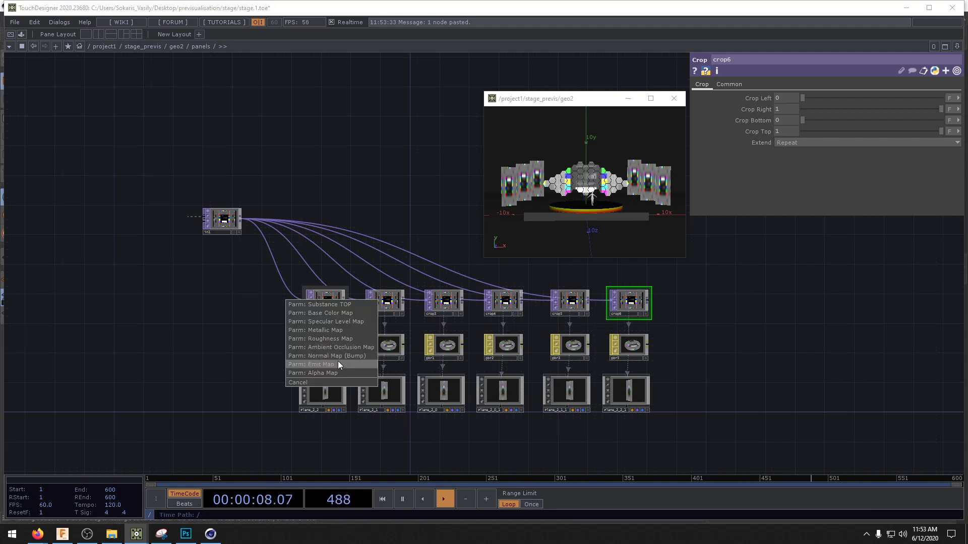
left_click(338, 364)
- Return to the geo2 network and capture the enlarged viewer of the panels component with the Snipping Tool
key("u")
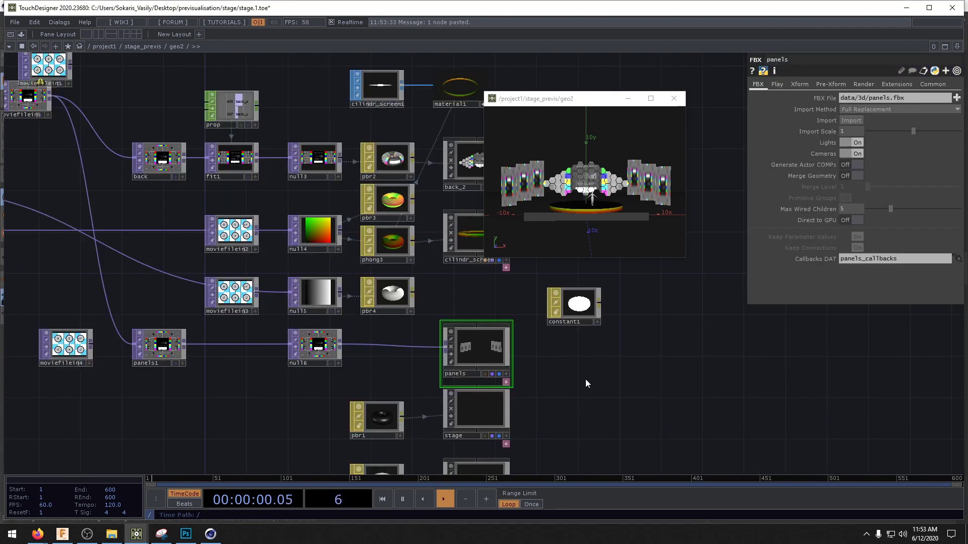
scroll(514, 345, "up", 7)
left_click_drag(593, 333, 635, 297)
scroll(608, 332, "down", 3)
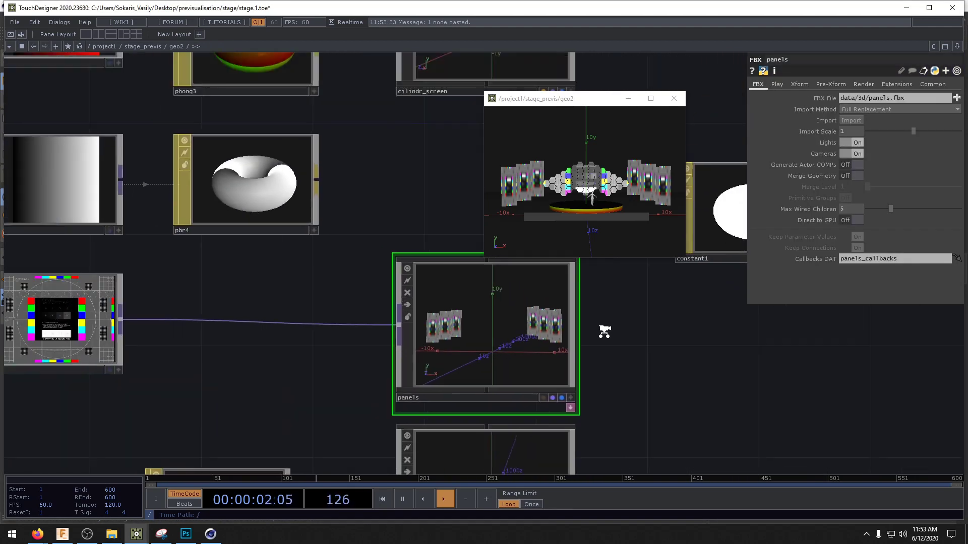
scroll(576, 359, "down", 3)
left_click_drag(576, 358, 516, 371)
scroll(519, 373, "up", 5)
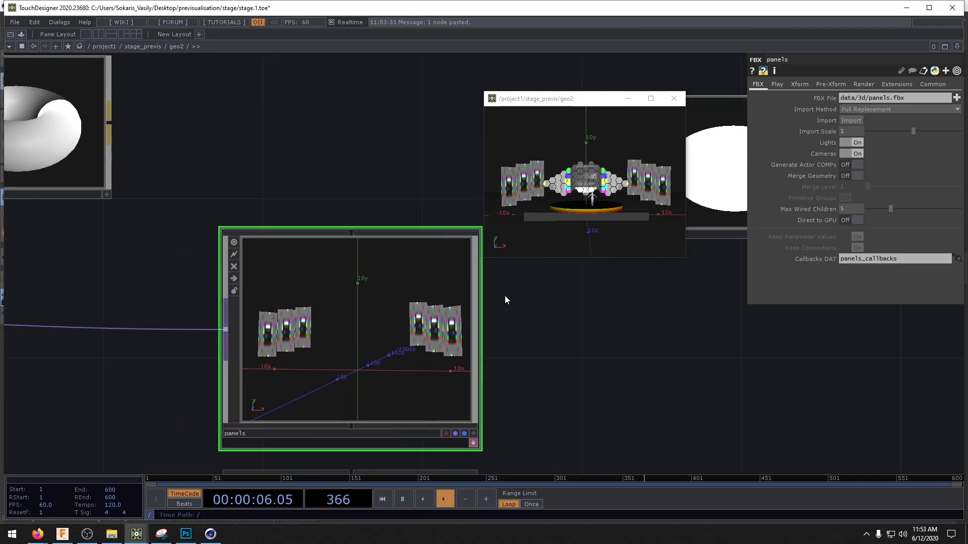
scroll(534, 332, "down", 2)
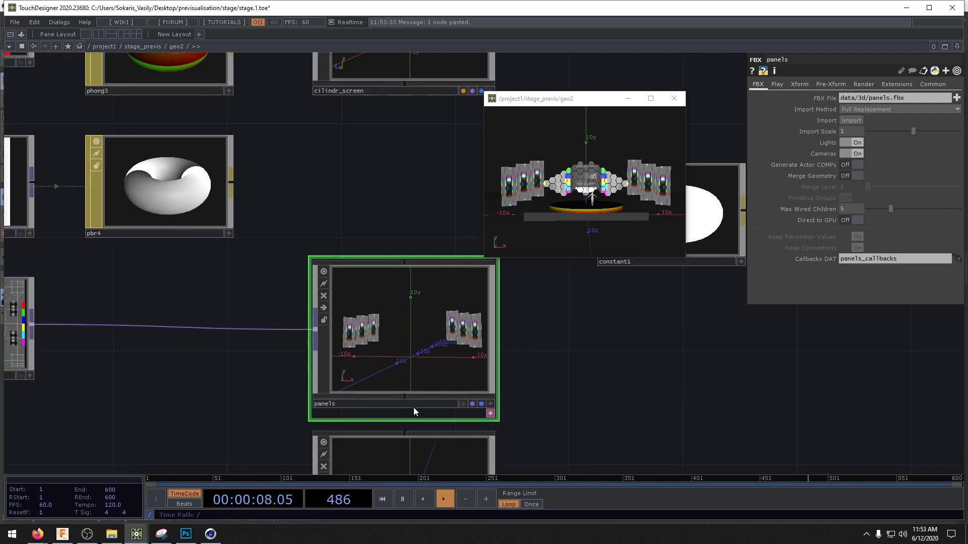
left_click(162, 534)
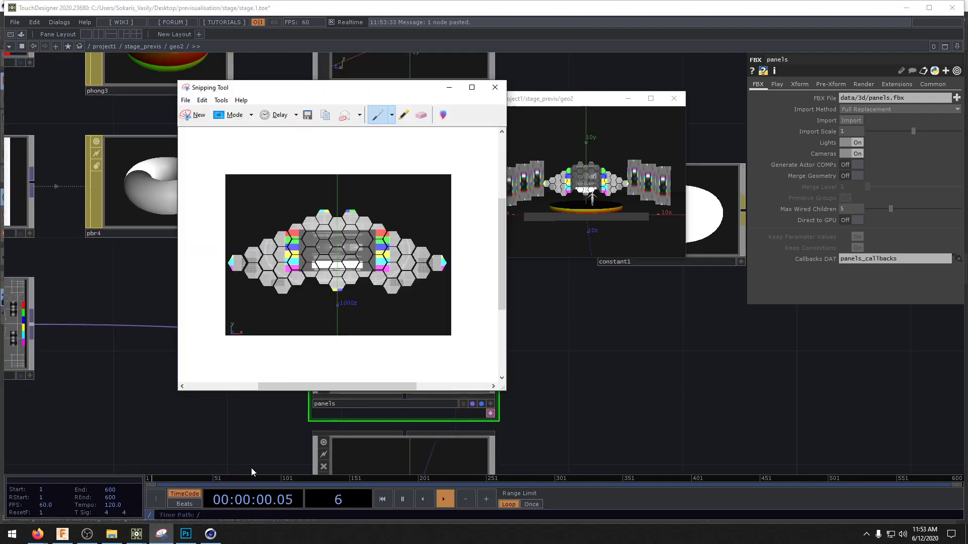
left_click(197, 116)
left_click_drag(333, 271, 486, 385)
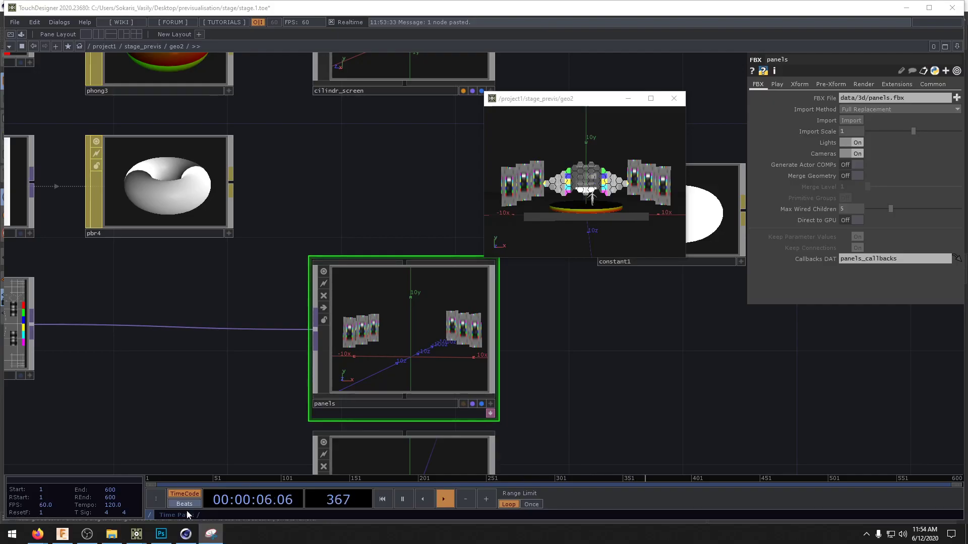
- Switch to Photoshop, create a new 305 x 226 px document at 72 pixels/inch and paste the captured panels image
left_click(161, 534)
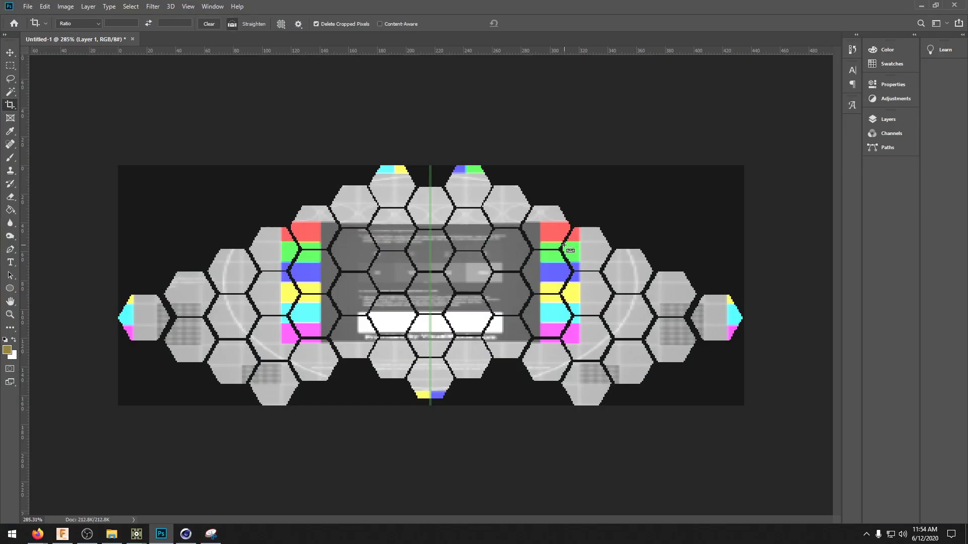
key("ctrl+n")
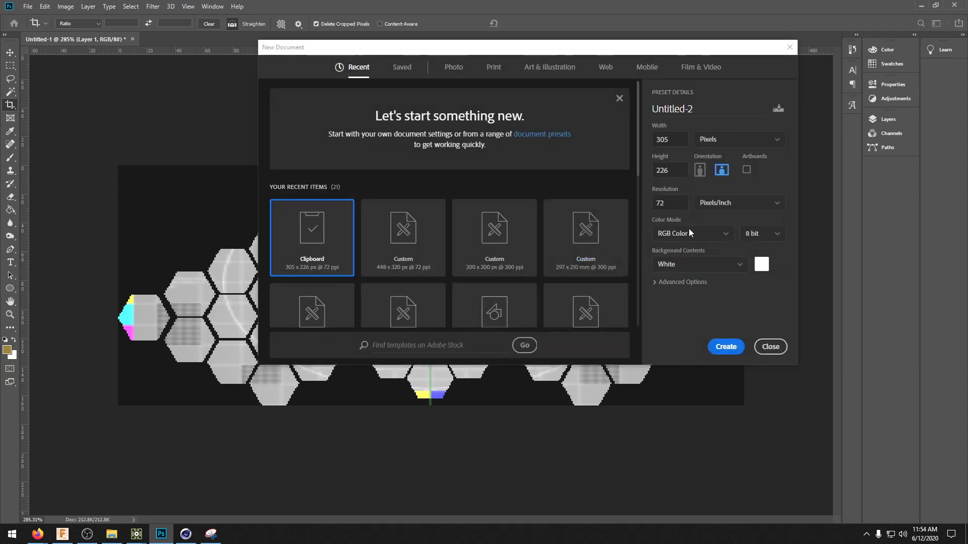
left_click(726, 347)
key("ctrl+v")
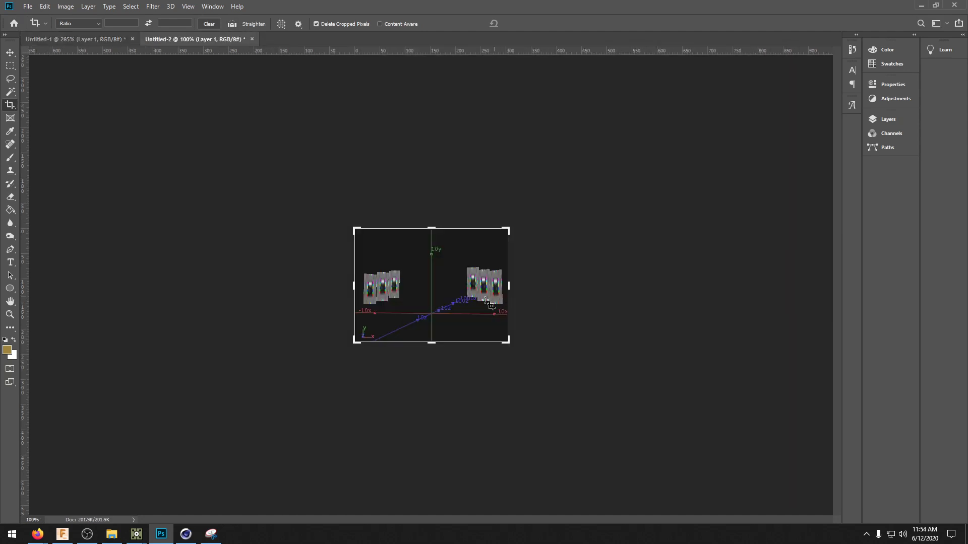
- Scale the pasted panels image to 300 percent of its size
left_click(9, 53)
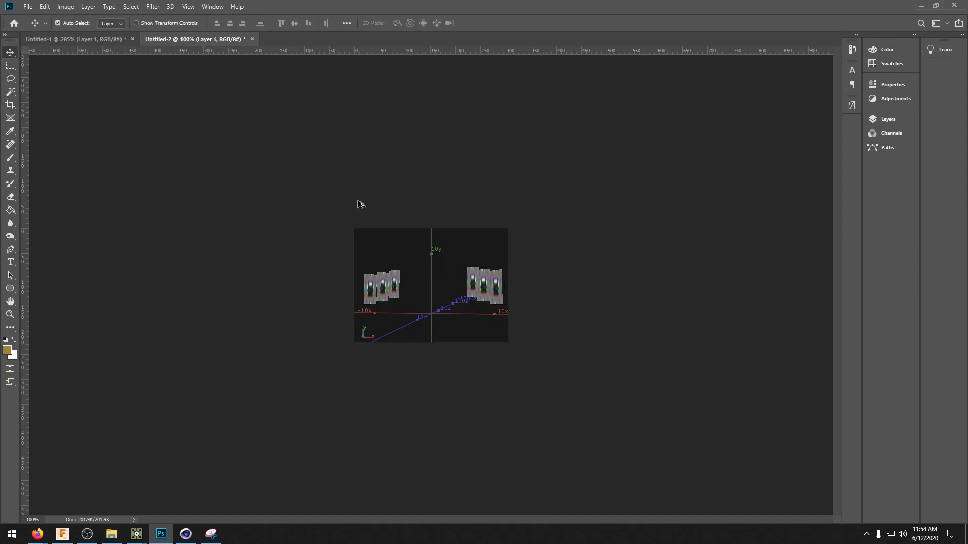
key("ctrl+alt+i")
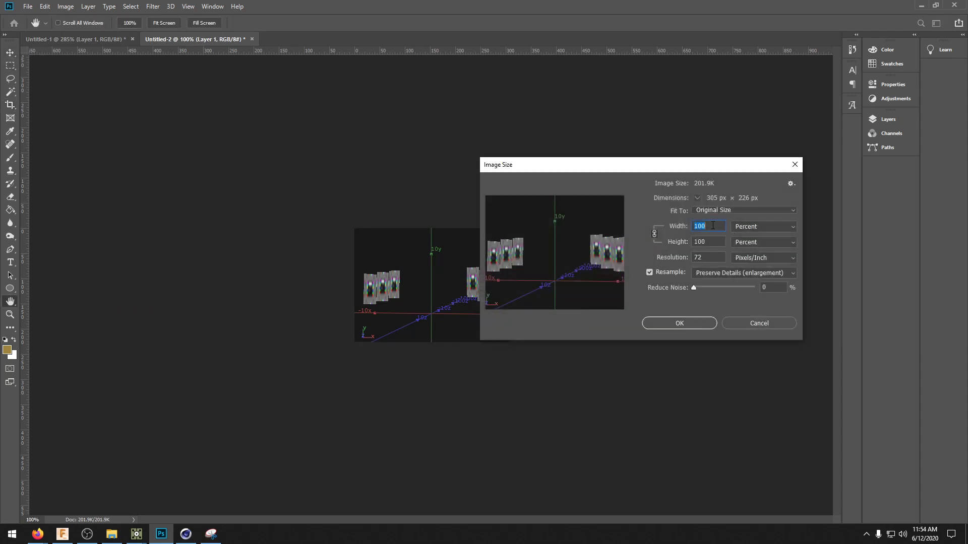
type("300")
key("Return")
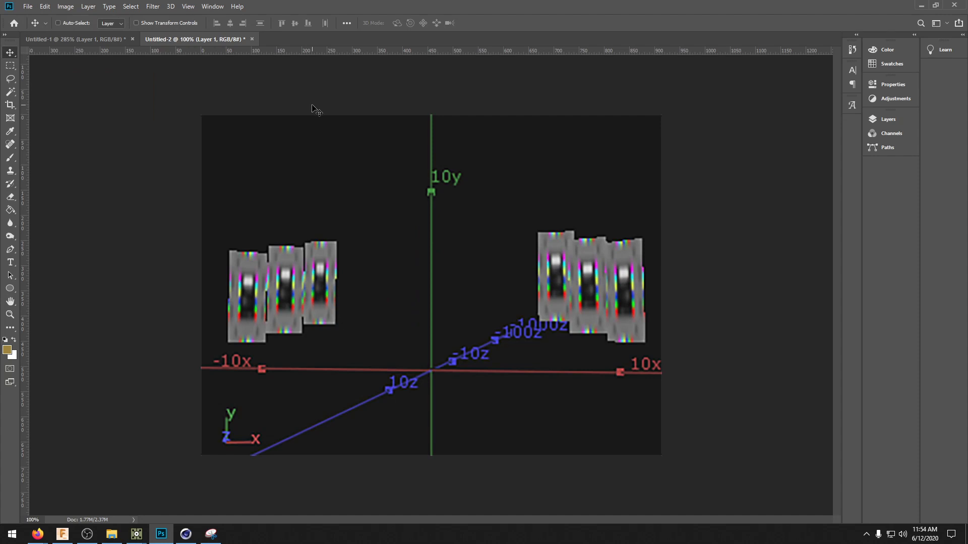
- Switch to TouchDesigner, close the floating geo2 viewer and reopen it in a separate window from the geo2 network
key("alt+Tab")
key("Tab")
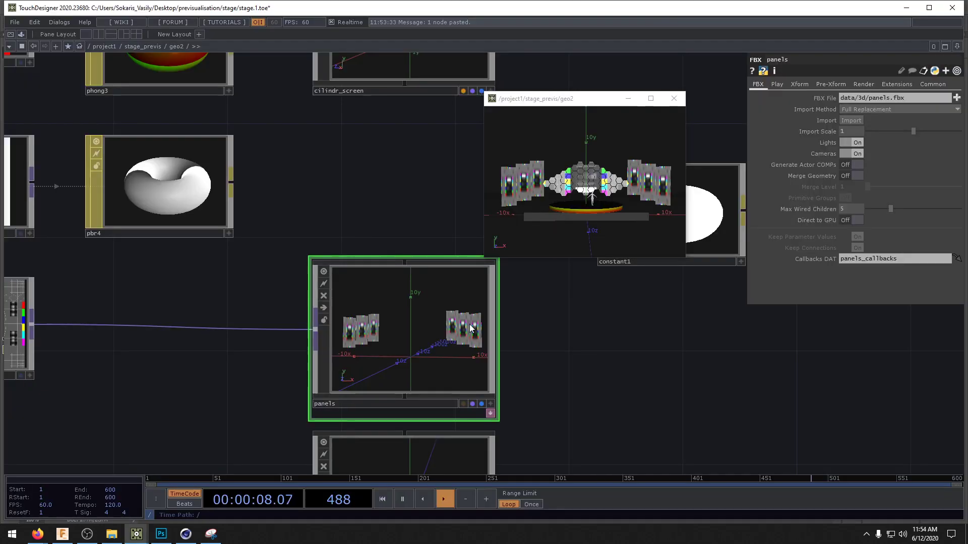
scroll(606, 345, "down", 4)
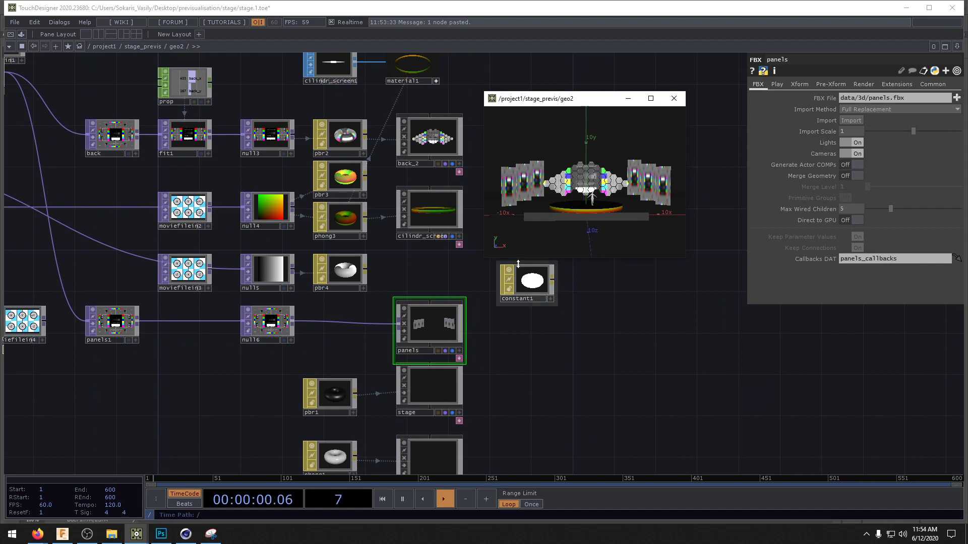
left_click_drag(611, 344, 572, 408)
left_click(673, 99)
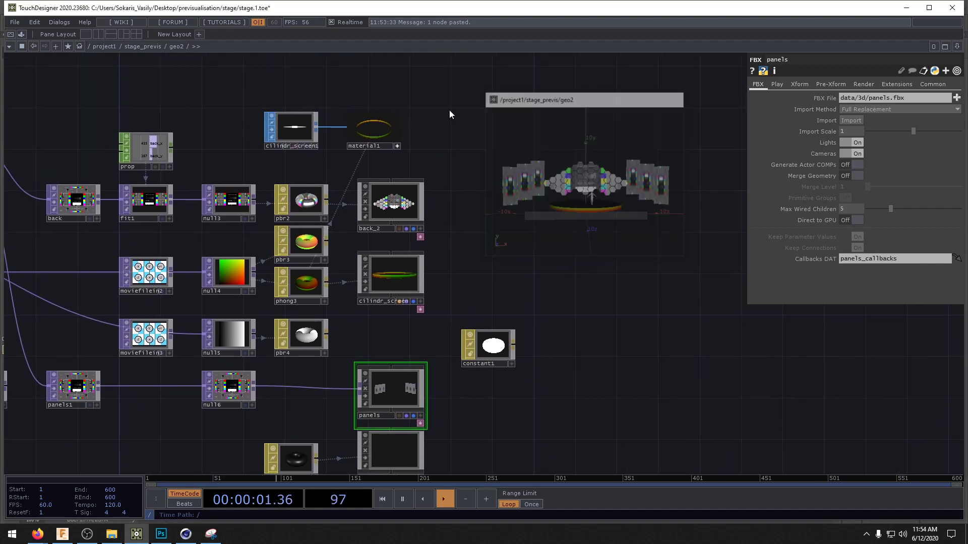
right_click(176, 45)
left_click(196, 49)
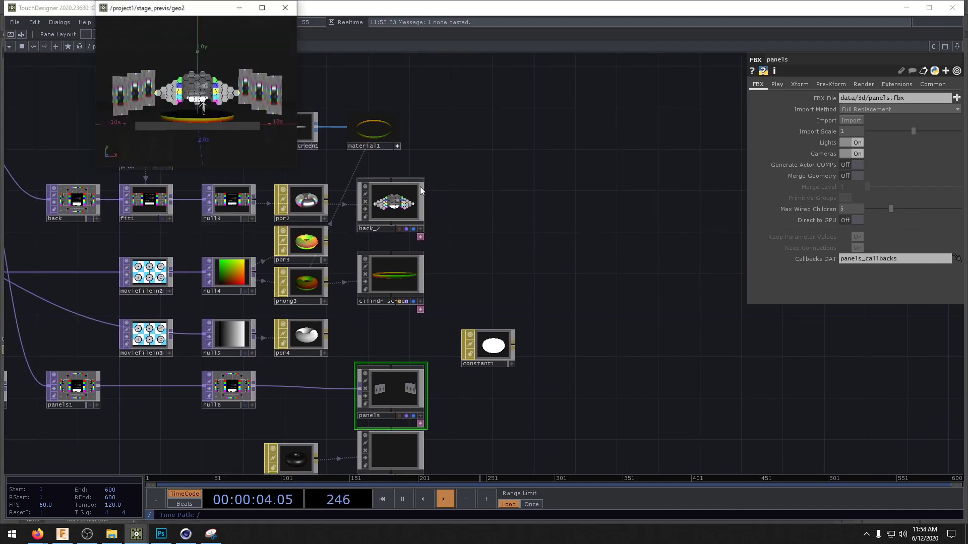
- Zoom the geo2 viewer until the whole stage fills its width and capture the view with the Snipping Tool
scroll(249, 99, "down", 5)
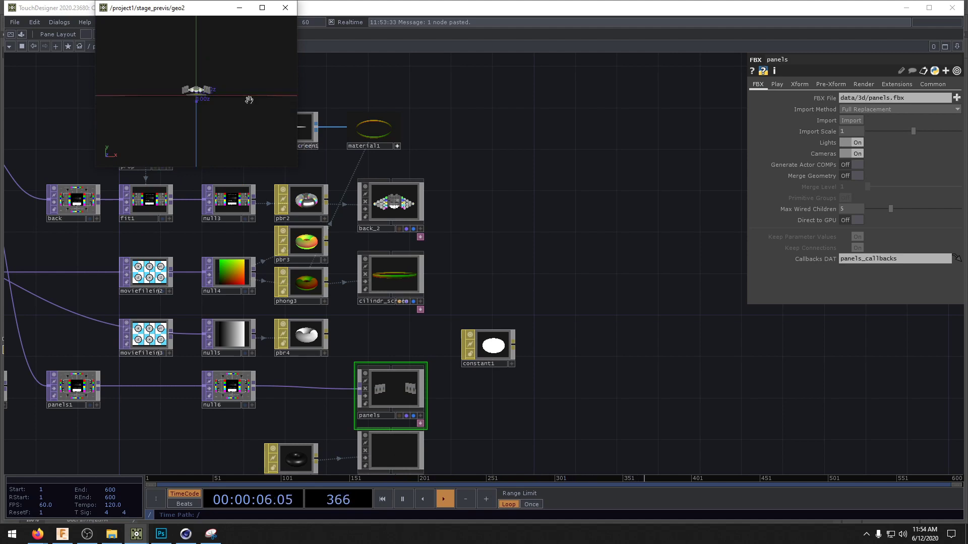
scroll(203, 99, "up", 5)
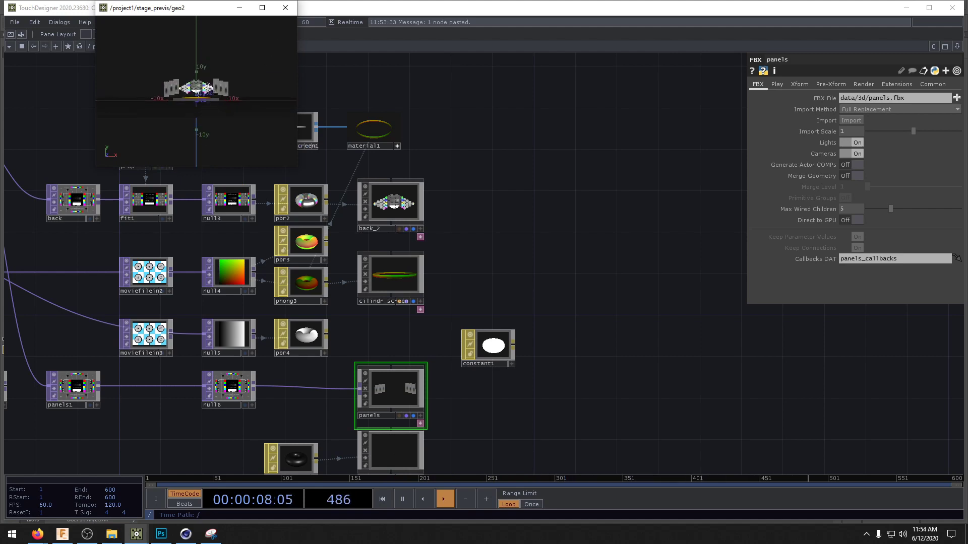
scroll(203, 95, "up", 4)
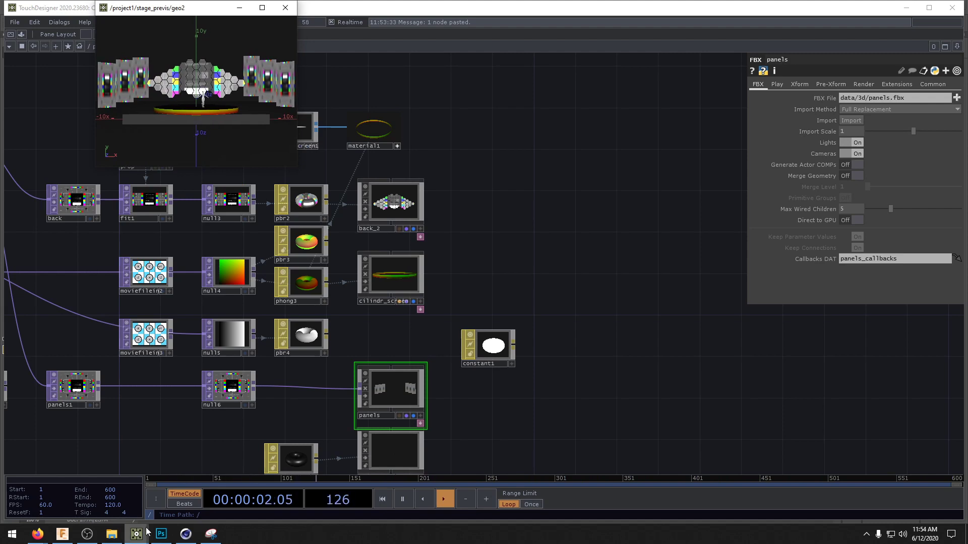
left_click(211, 534)
left_click(306, 214)
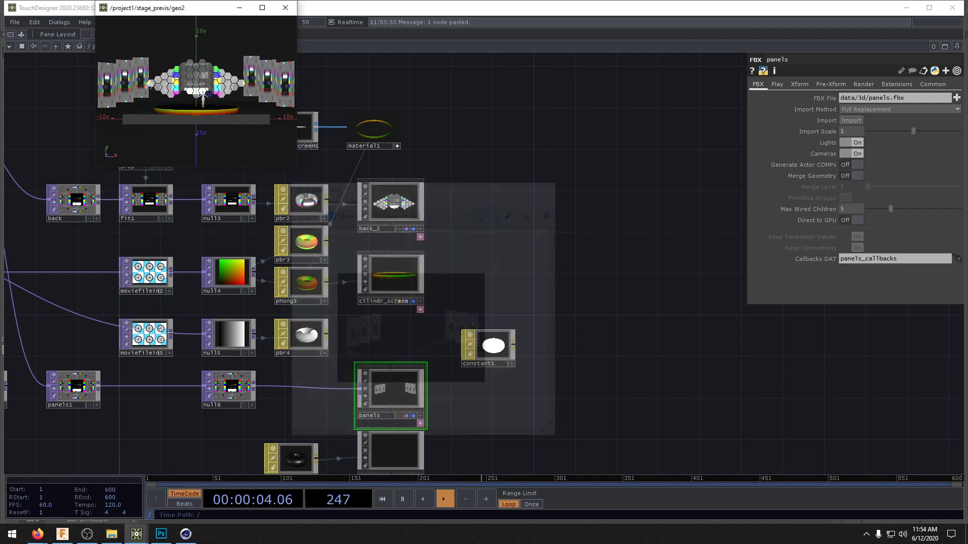
left_click_drag(97, 18, 295, 159)
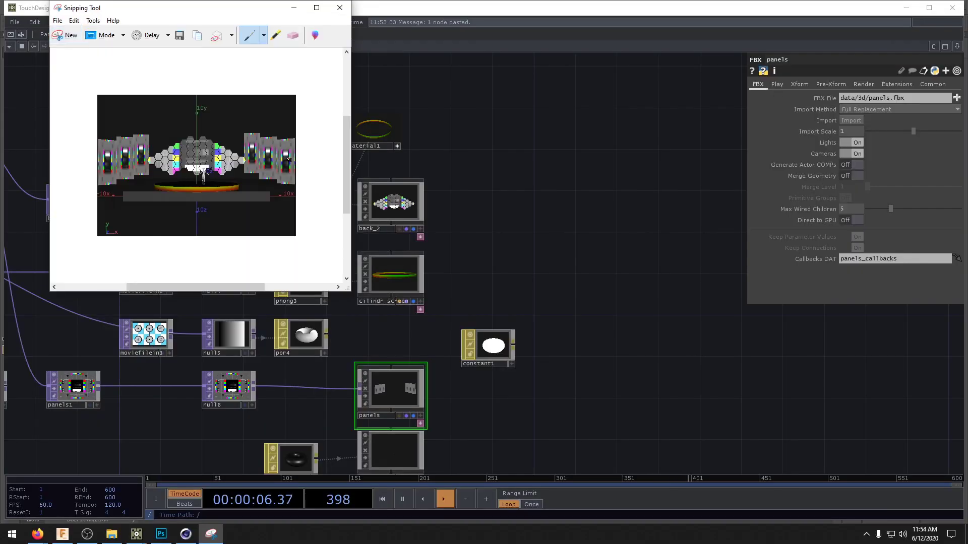
- Switch to Photoshop and close both open documents without saving
left_click(160, 534)
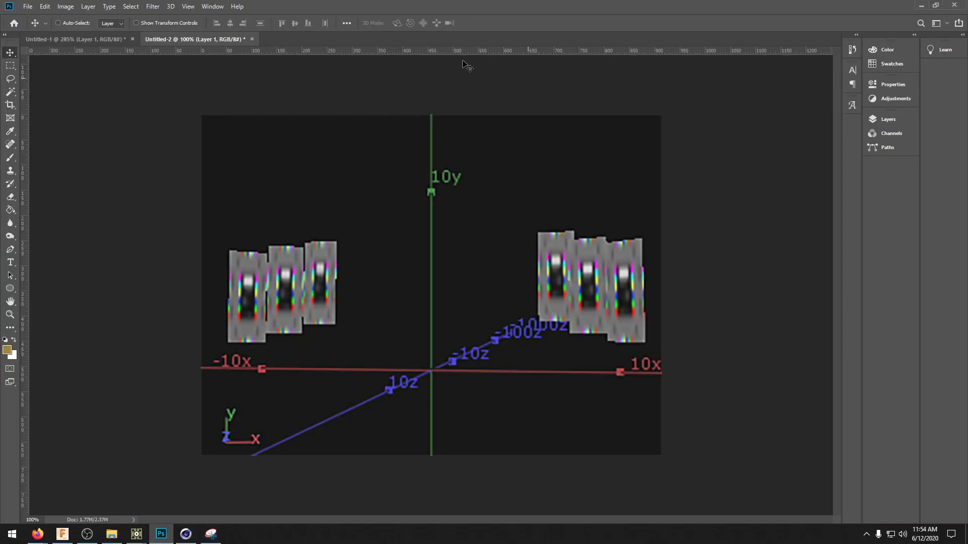
left_click(252, 39)
left_click(480, 198)
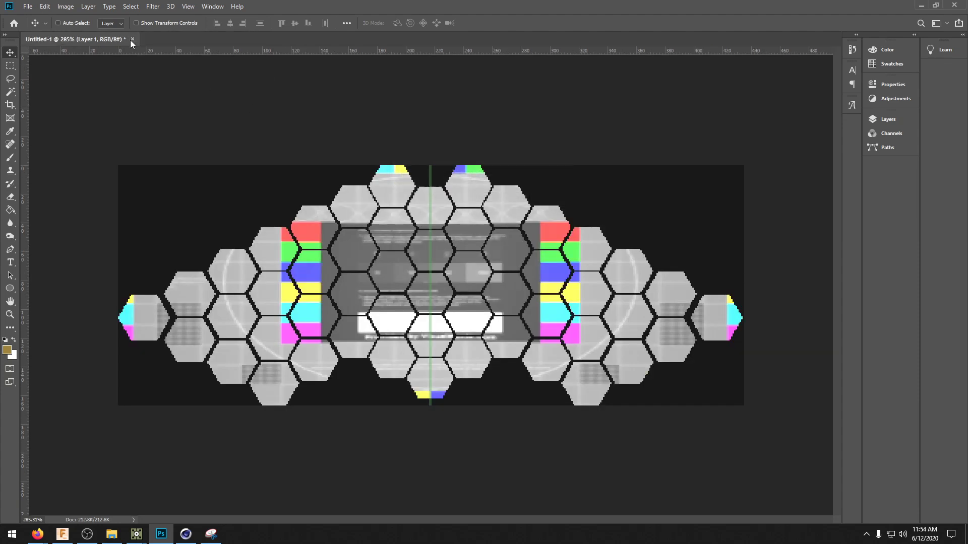
left_click(133, 39)
left_click(480, 197)
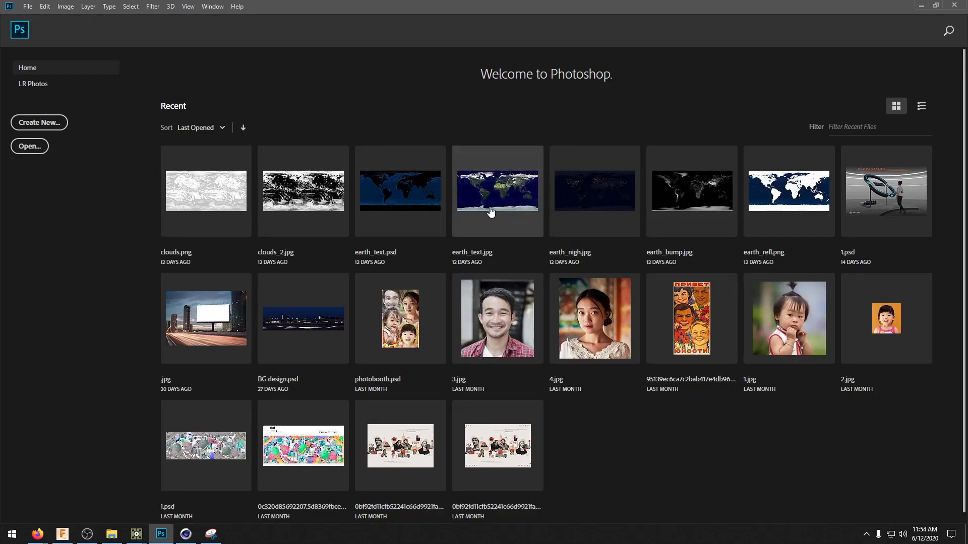
- Create a new 394 x 281 px document at 72 pixels/inch and paste the captured stage view
key("ctrl+n")
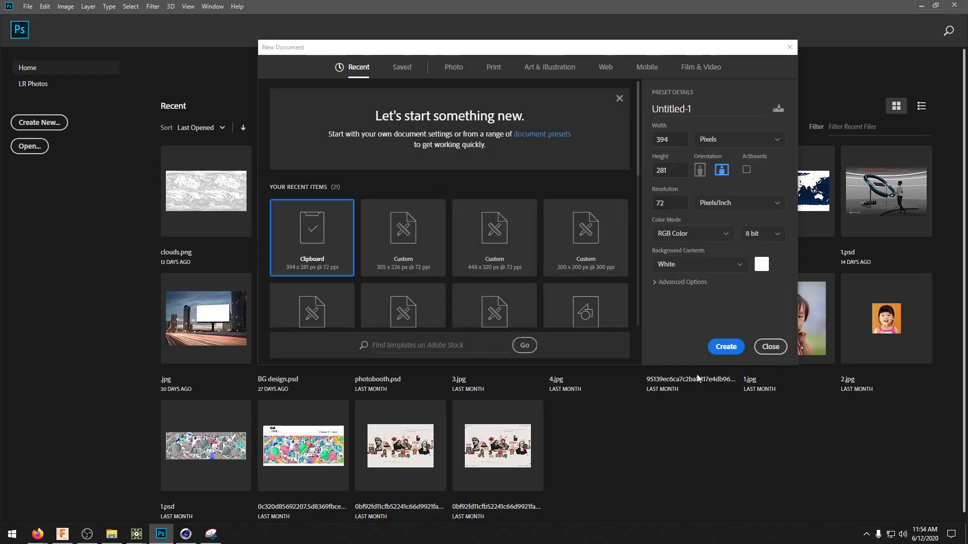
left_click(725, 347)
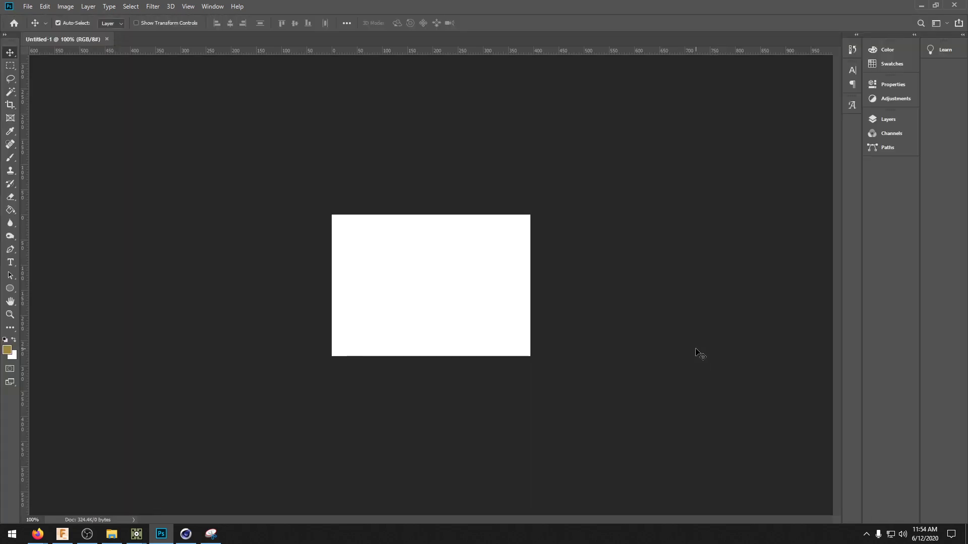
key("ctrl+v")
- Scale the stage image to 500 percent of its width and height
key("ctrl+alt+i")
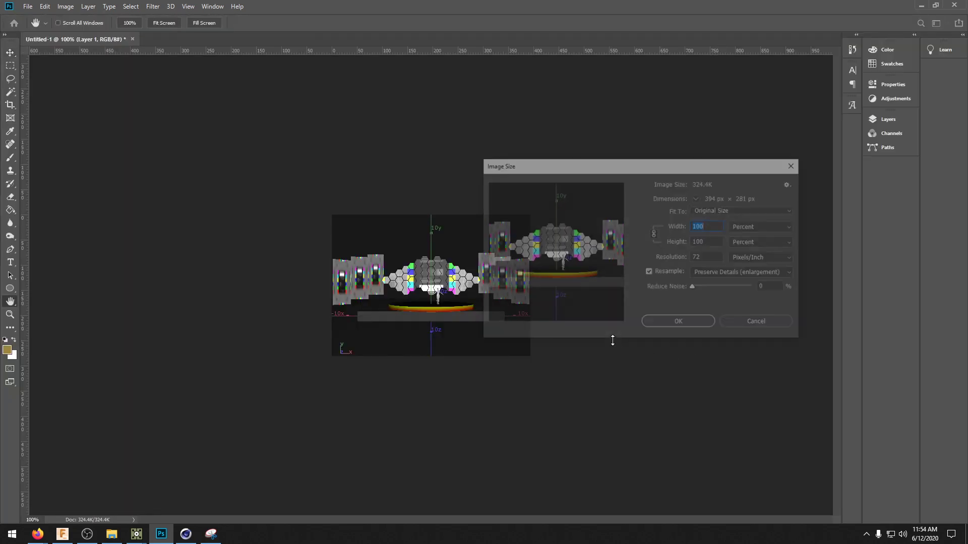
type("300")
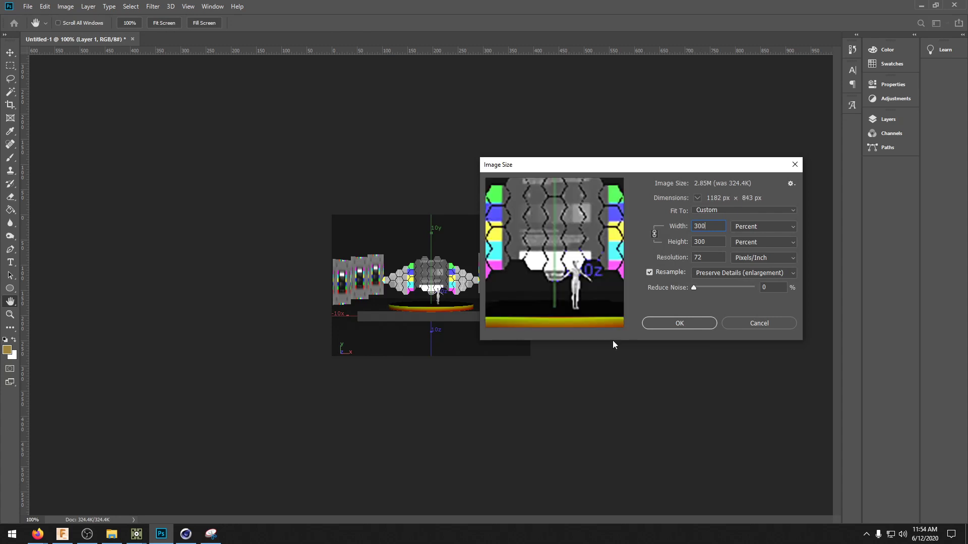
key("BackSpace")
key("BackSpace")
type("500")
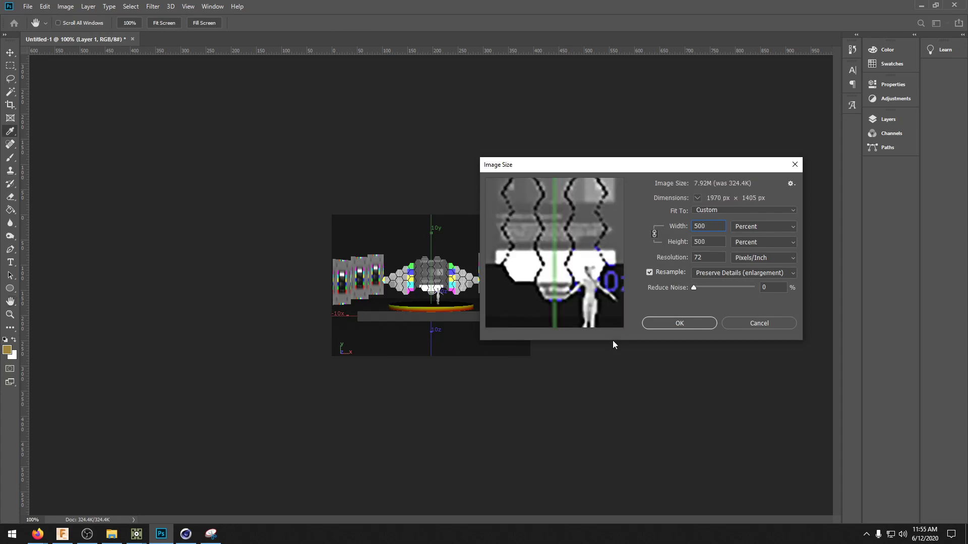
key("Return")
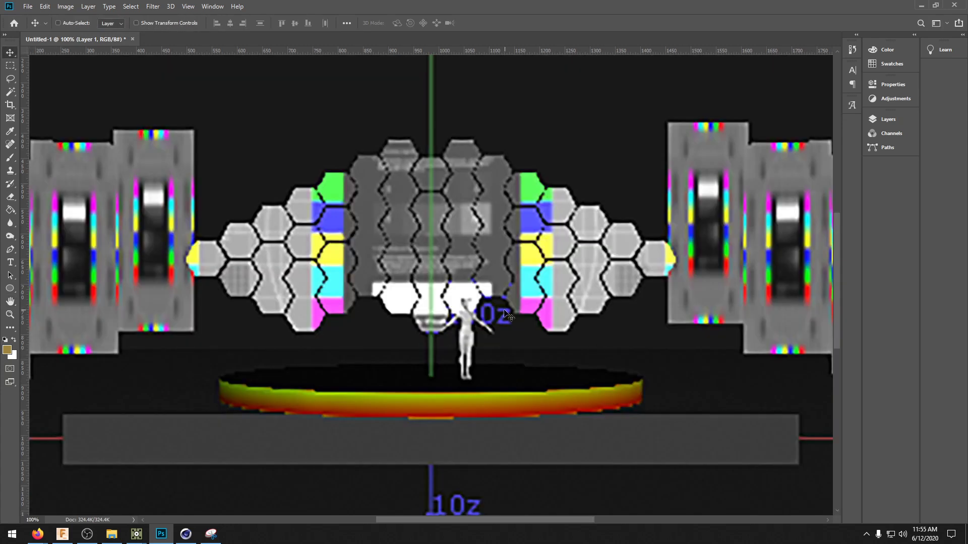
- Place horizontal guides at the highest edge of the left panel group, about 395 px down, and at its lowest edge
scroll(516, 300, "down", 1)
scroll(514, 297, "down", 3, "alt")
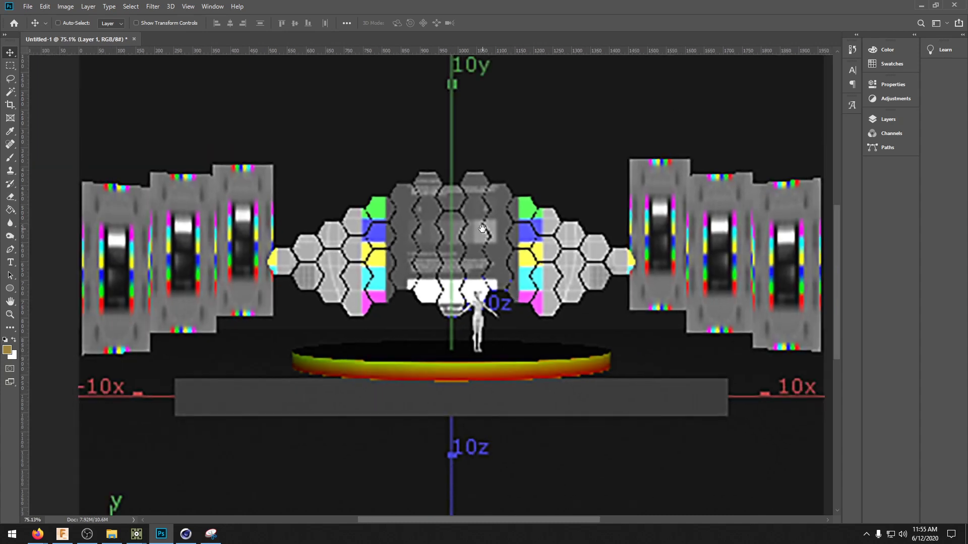
left_click_drag(483, 228, 474, 255)
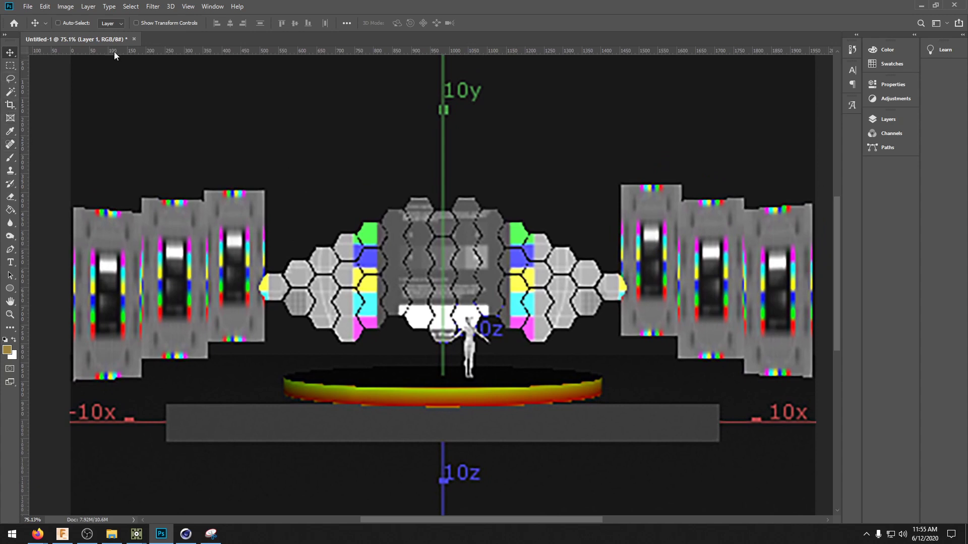
left_click_drag(115, 56, 149, 191)
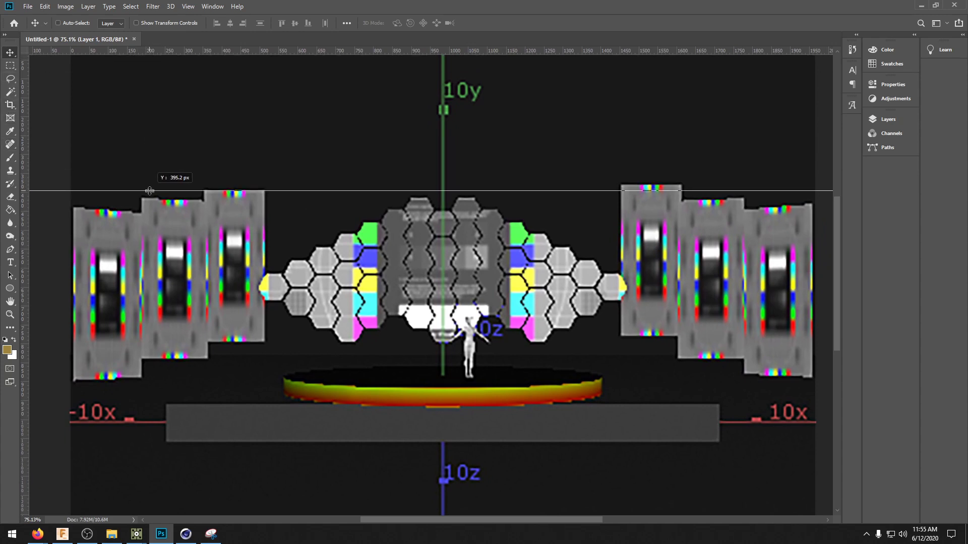
left_click_drag(153, 53, 201, 381)
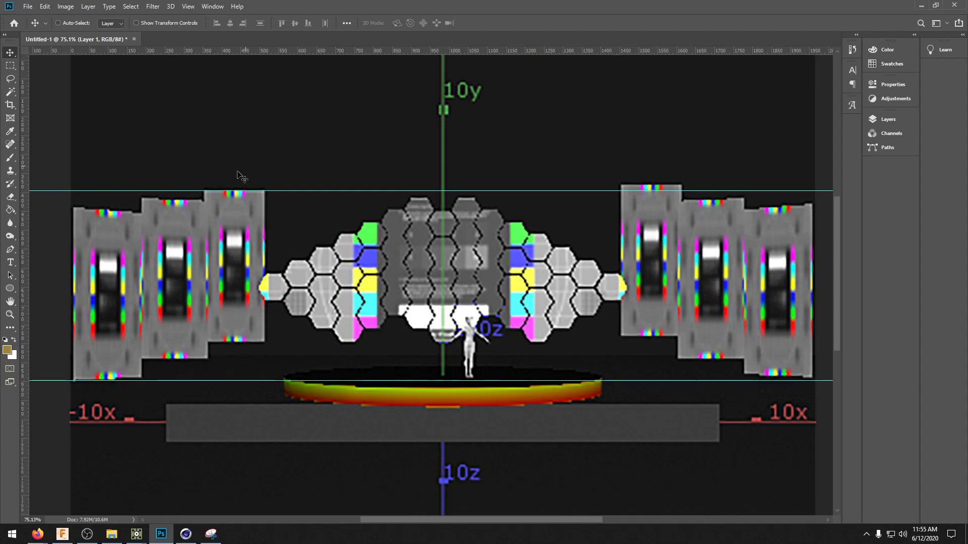
- Place vertical guides along the inner edges of the three left panels and the three right panels
left_click_drag(31, 180, 265, 182)
left_click_drag(27, 153, 142, 169)
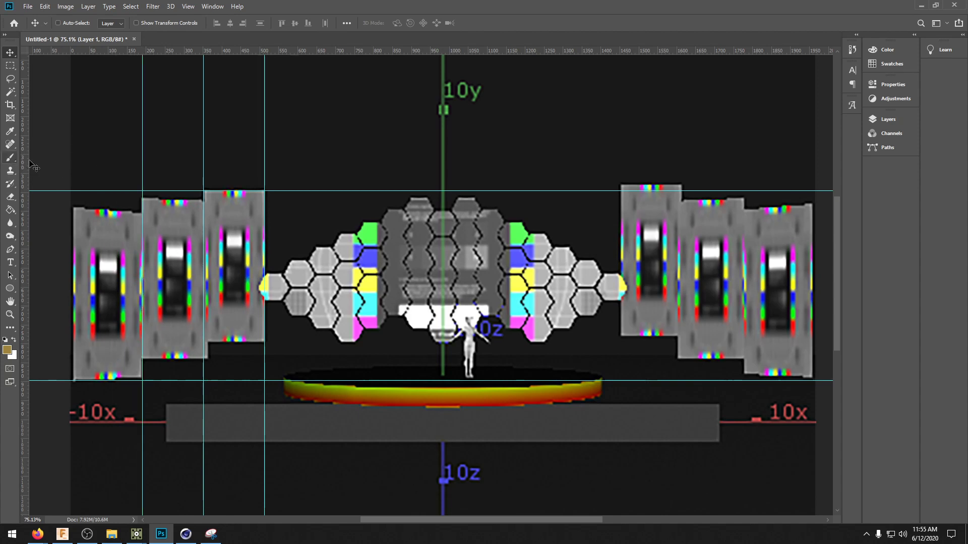
left_click_drag(30, 161, 621, 215)
left_click_drag(358, 208, 682, 237)
left_click_drag(24, 201, 745, 231)
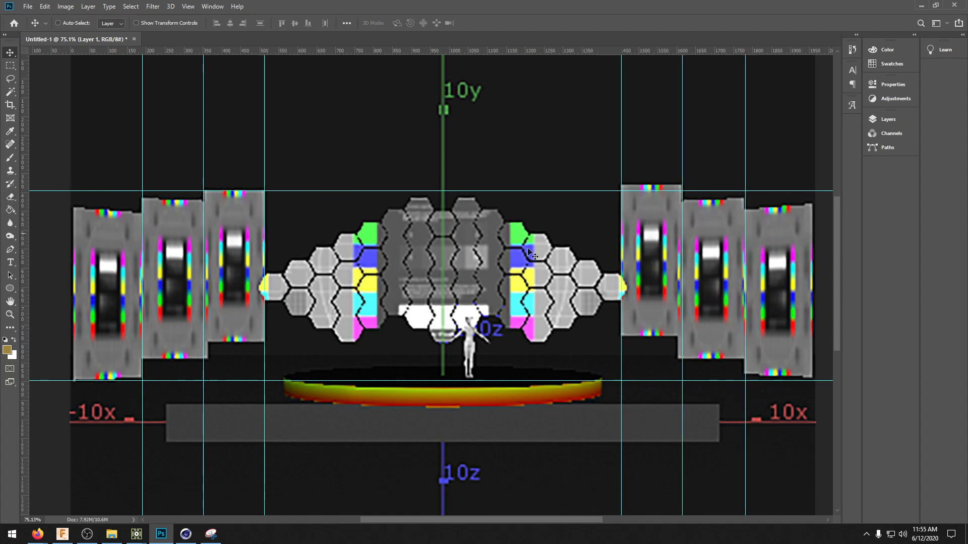
- Add horizontal guides bounding the hexagonal back screen and the cylindrical screen, plus one just above the side panels
left_click_drag(355, 51, 431, 343)
left_click_drag(439, 50, 431, 404)
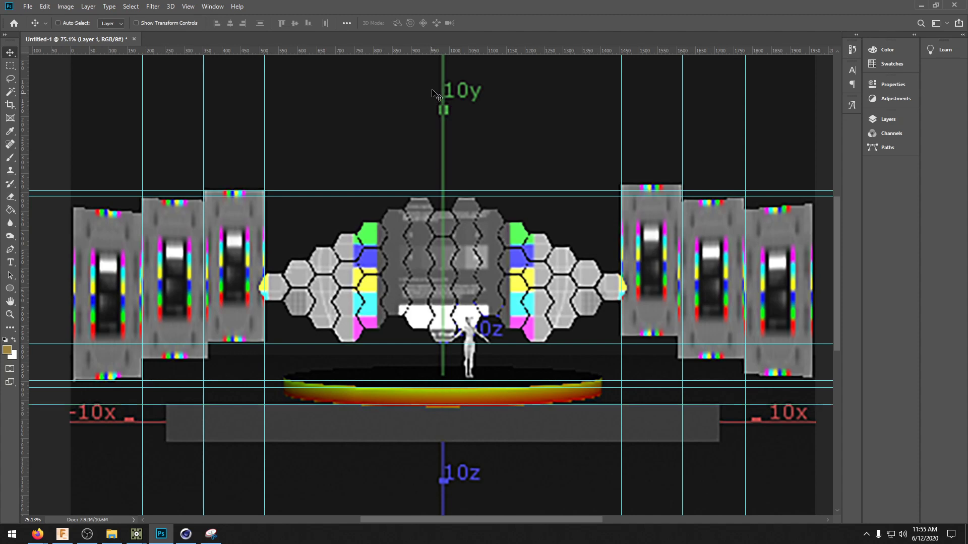
left_click_drag(434, 50, 447, 175)
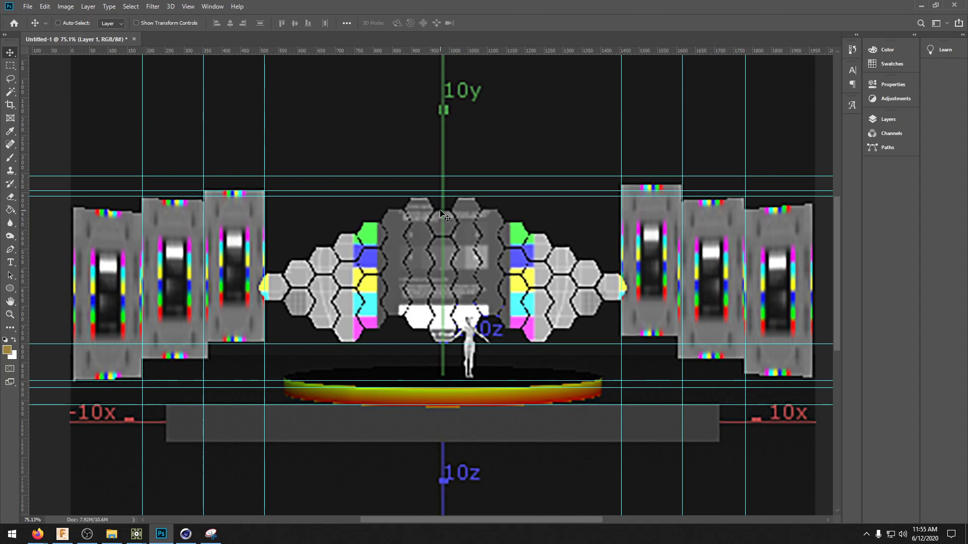
key("ctrl+alt+i")
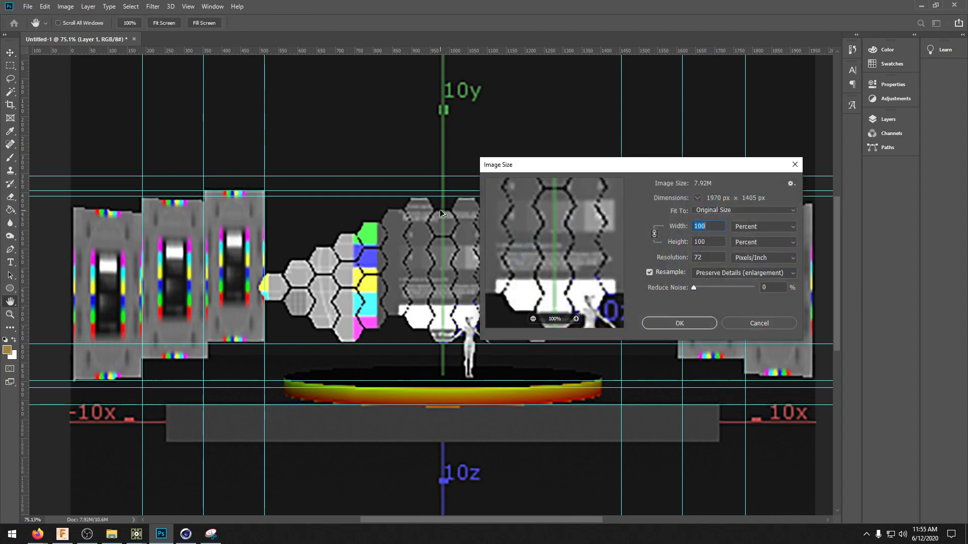
left_click(744, 232)
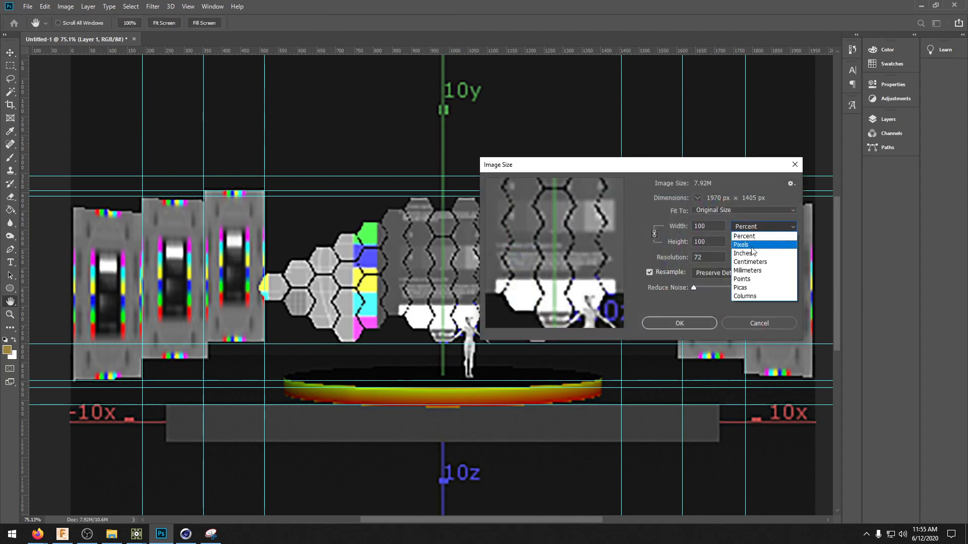
left_click(747, 319)
left_click(753, 323)
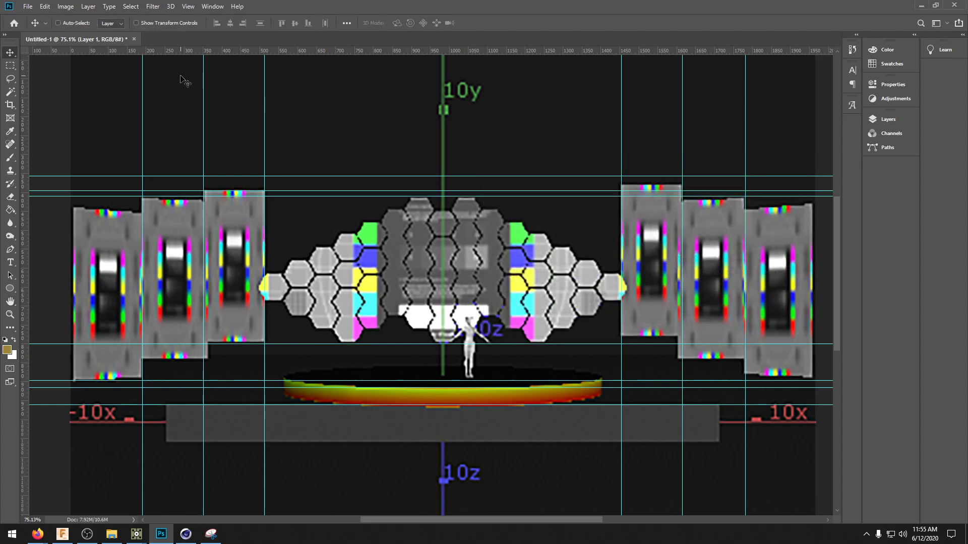
- Resize the canvas to 1920 by 1200 pixels with absolute dimensions, keeping the centre anchor
left_click(66, 7)
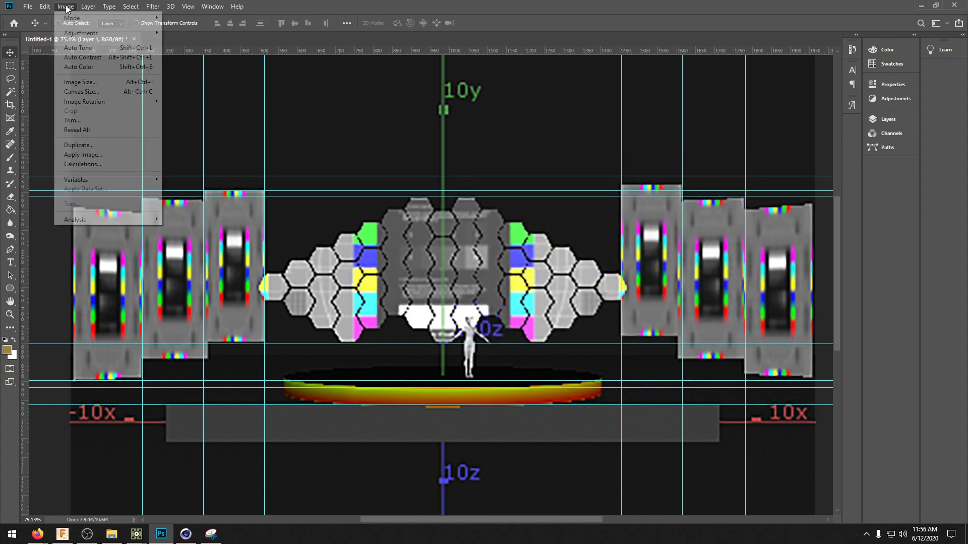
left_click(95, 93)
left_click(701, 180)
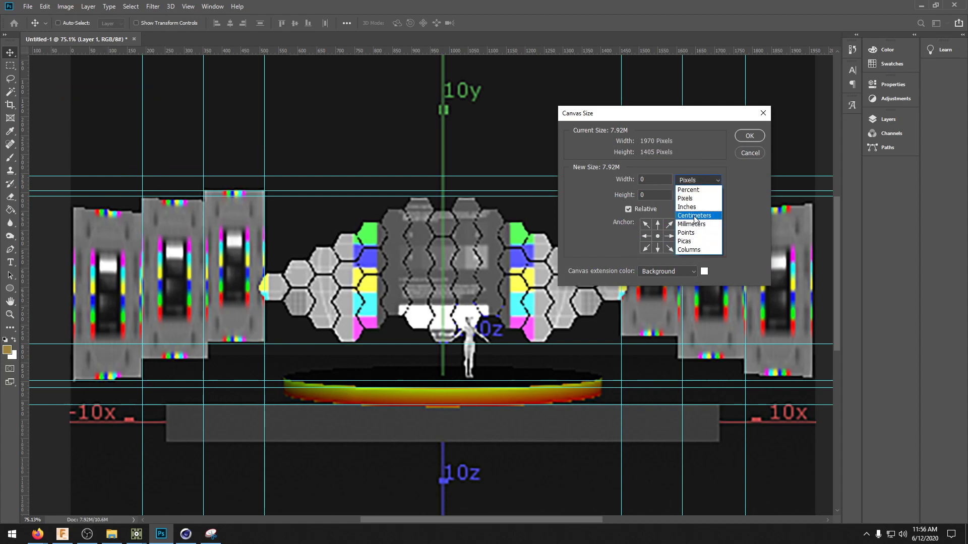
left_click(691, 201)
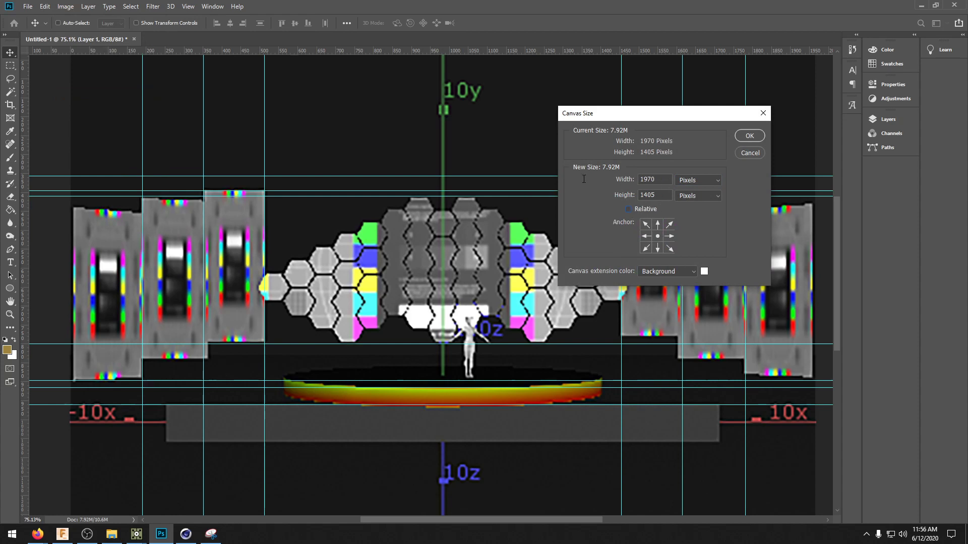
double_click(655, 181)
type("1920")
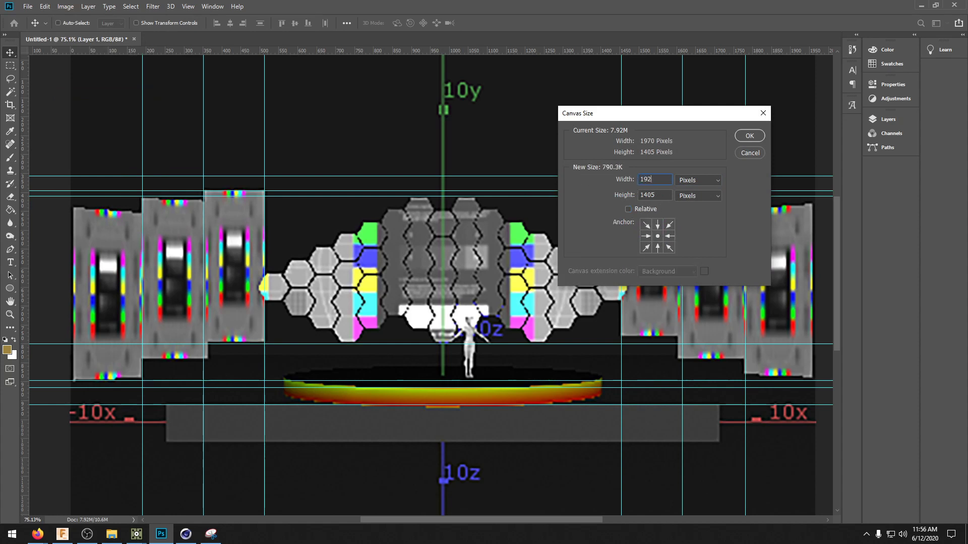
double_click(648, 195)
type("1280")
key("BackSpace")
key("BackSpace")
type("00")
left_click(750, 135)
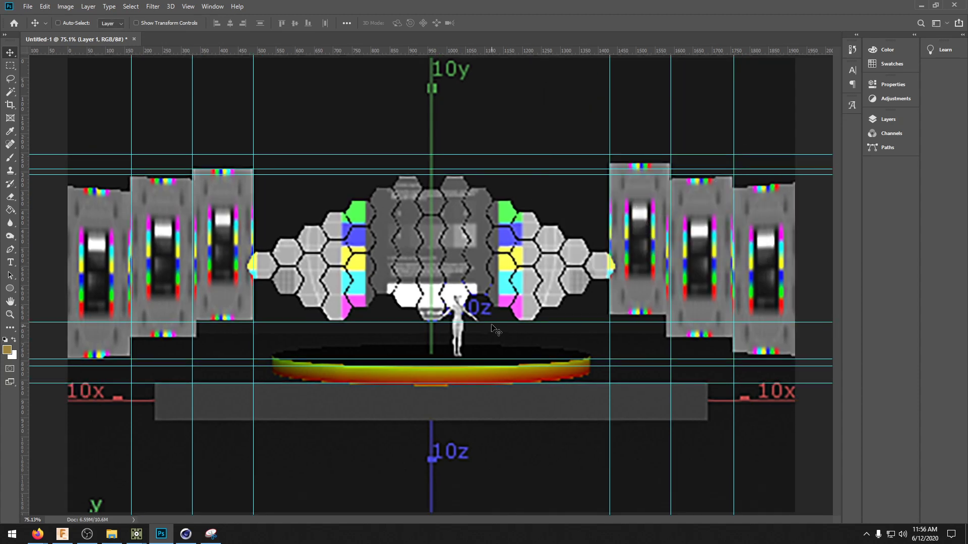
- Add a new layer above the stage image, and place a vertical and a horizontal guide through the canvas centre
scroll(498, 268, "down", 3, "alt")
scroll(498, 269, "up", 1, "alt")
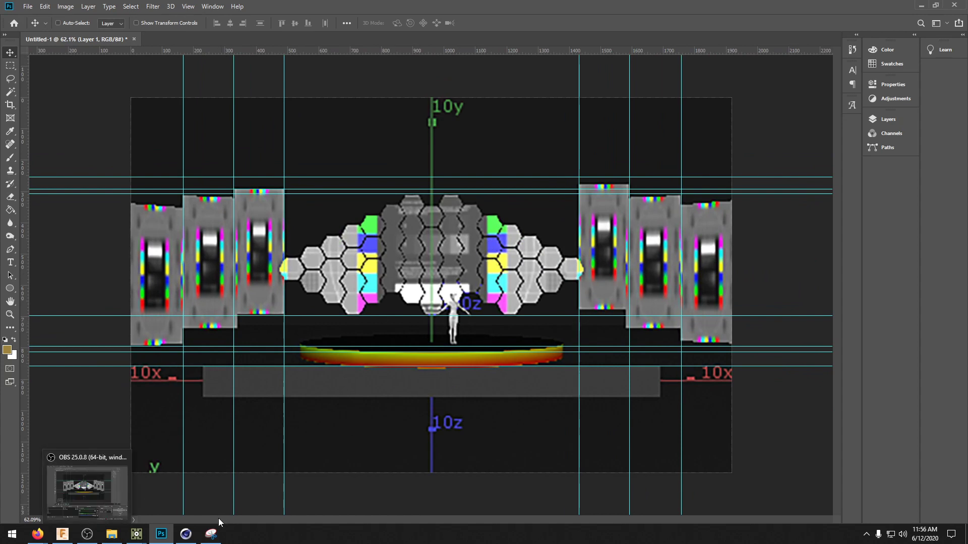
mouse_move(141, 538)
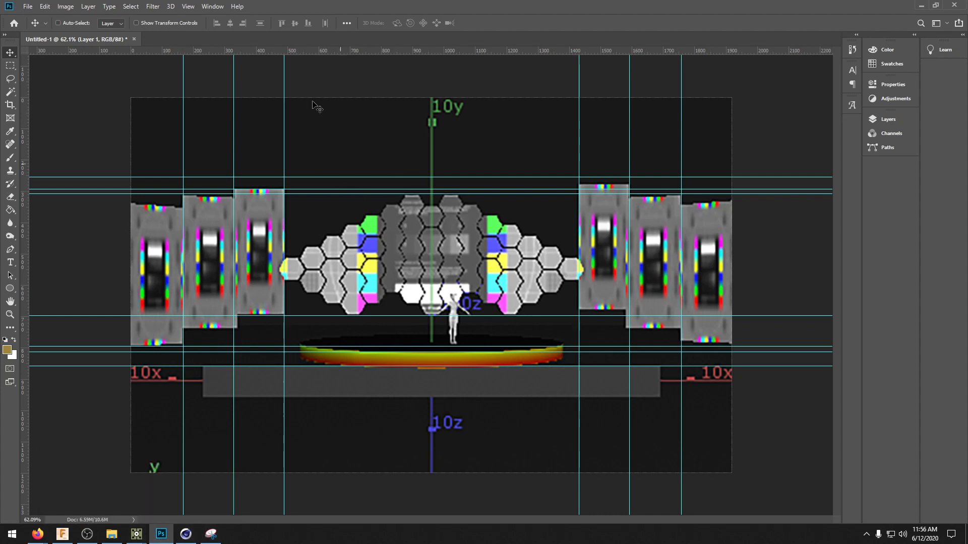
left_click_drag(310, 51, 355, 51)
left_click(888, 119)
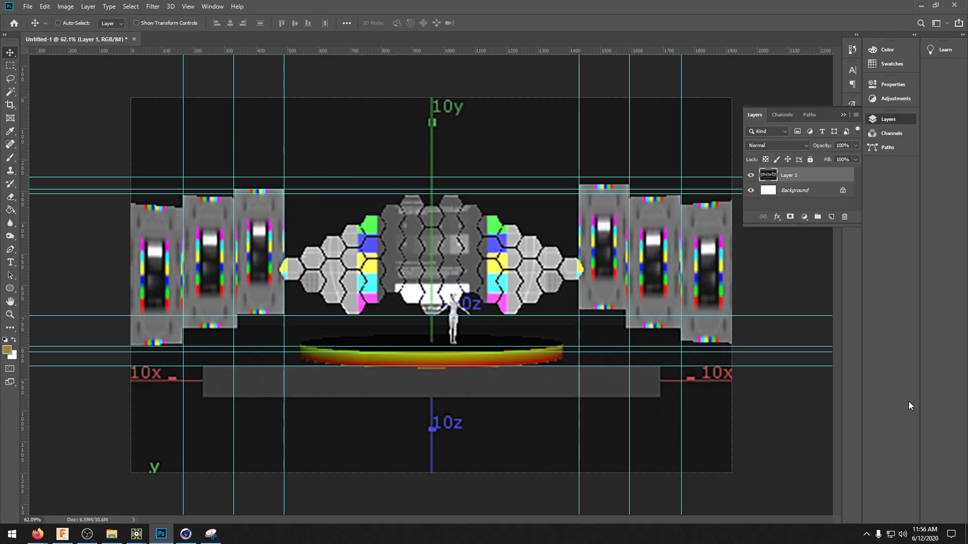
left_click(831, 217)
right_click(10, 288)
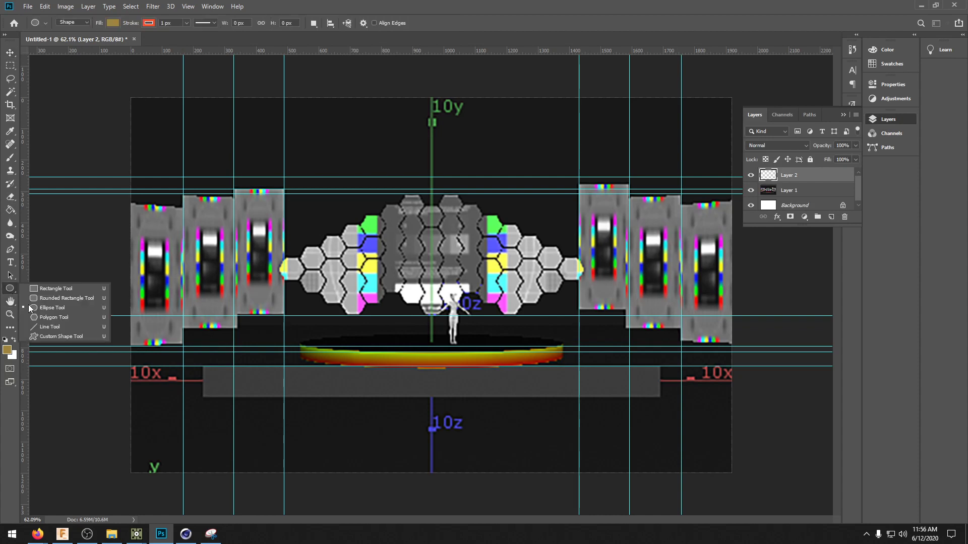
left_click(47, 287)
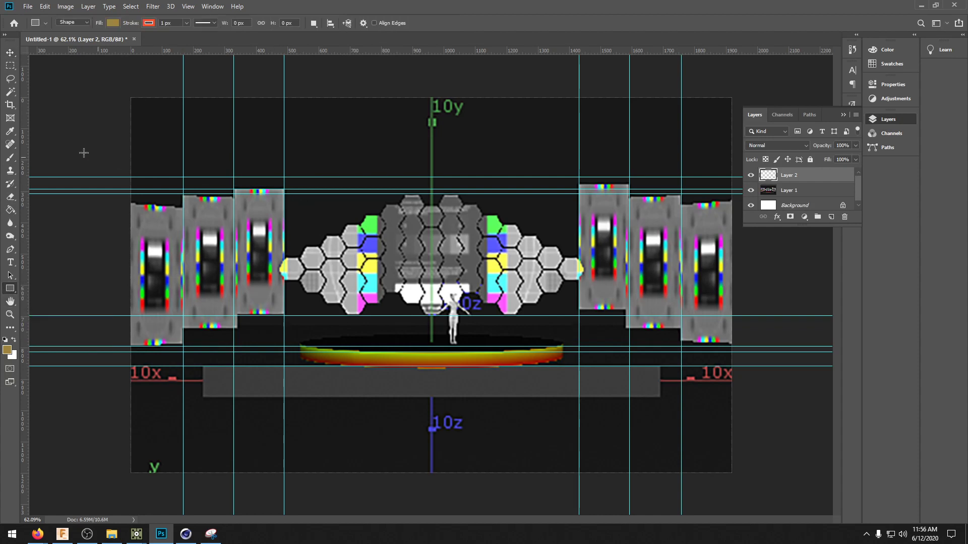
left_click_drag(25, 135, 432, 159)
left_click_drag(451, 52, 446, 285)
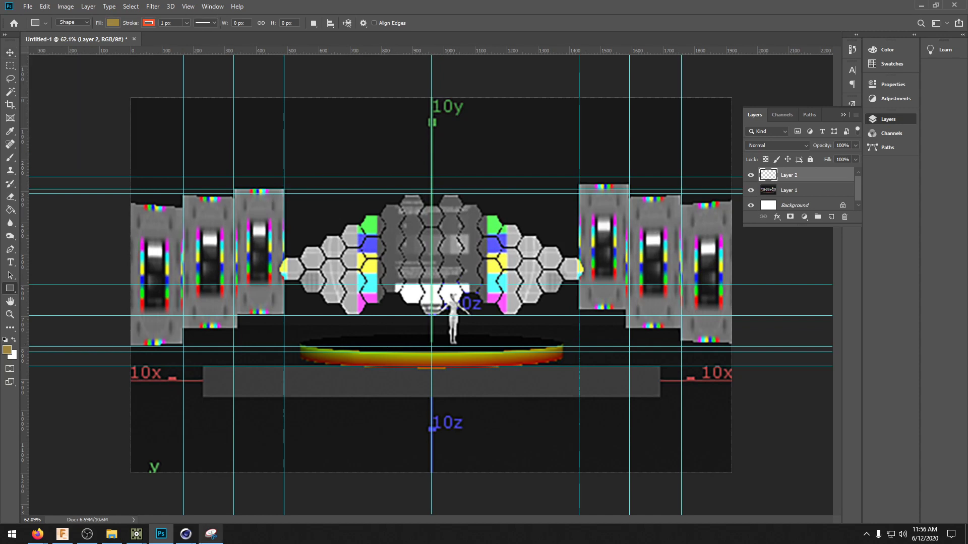
- Create a rectangle shape 435 px wide and 167 px high over the back screen area
mouse_move(210, 535)
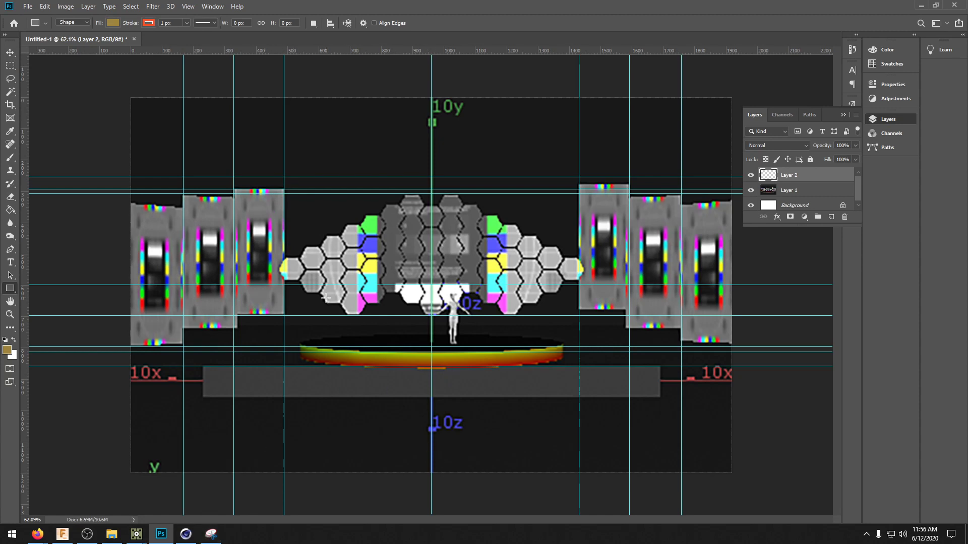
left_click(308, 189)
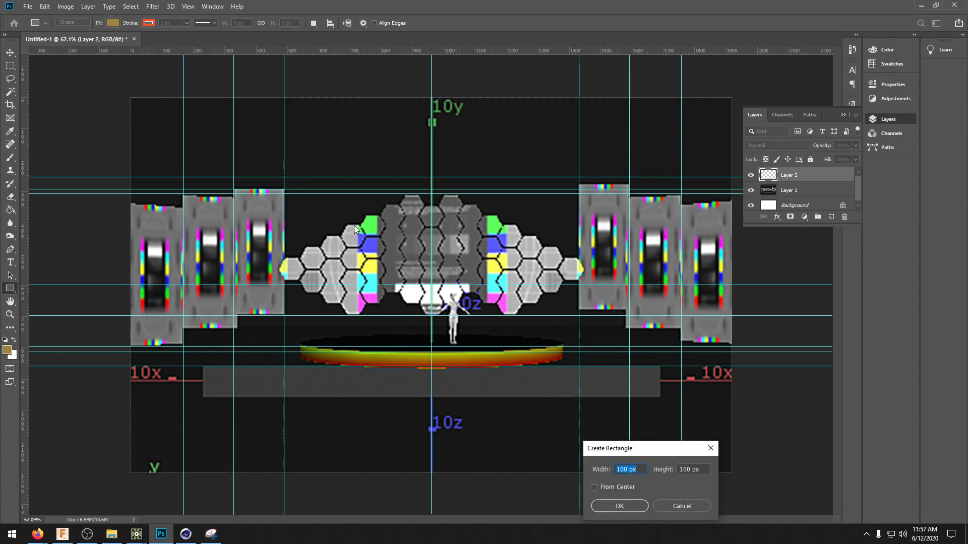
type("435")
key("Tab")
type("167")
key("Return")
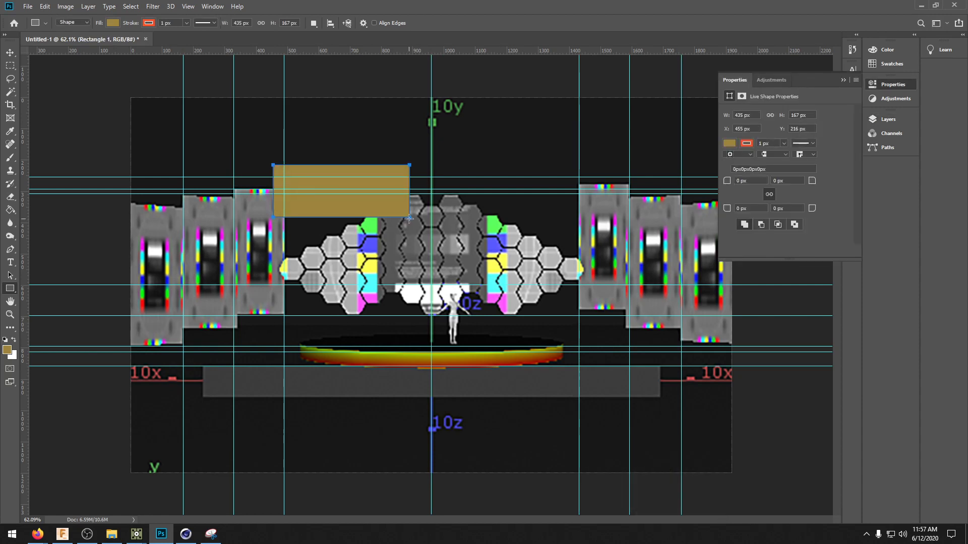
- Scale the rectangle proportionally to about 943 × 362 px, position it over the back screen between the inner side panels, and fill it red
right_click(330, 182)
left_click(368, 285)
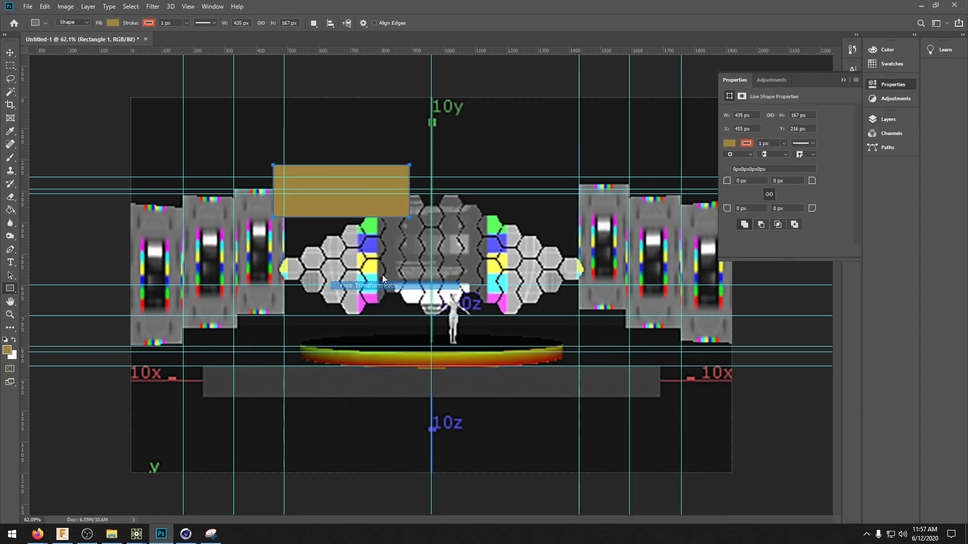
left_click_drag(409, 218, 419, 268)
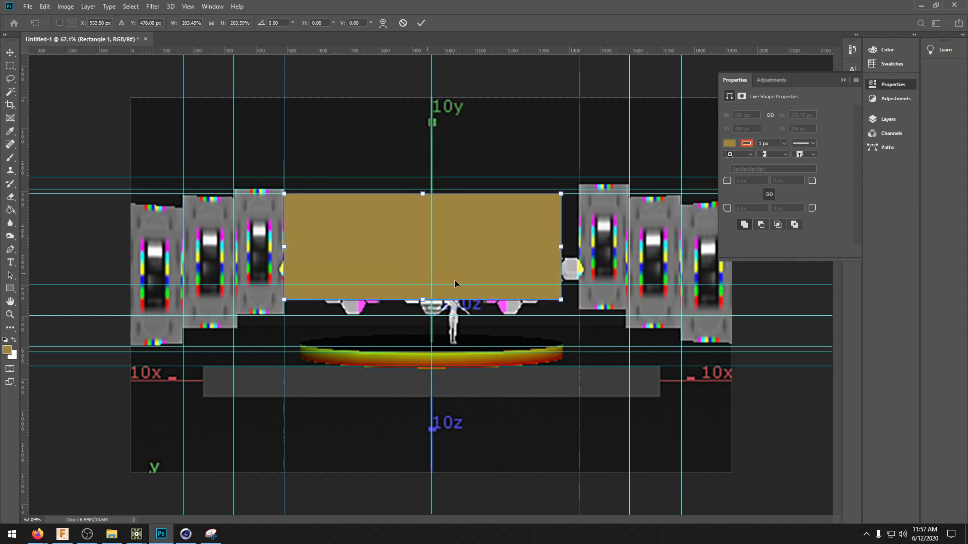
left_click_drag(561, 303, 577, 318)
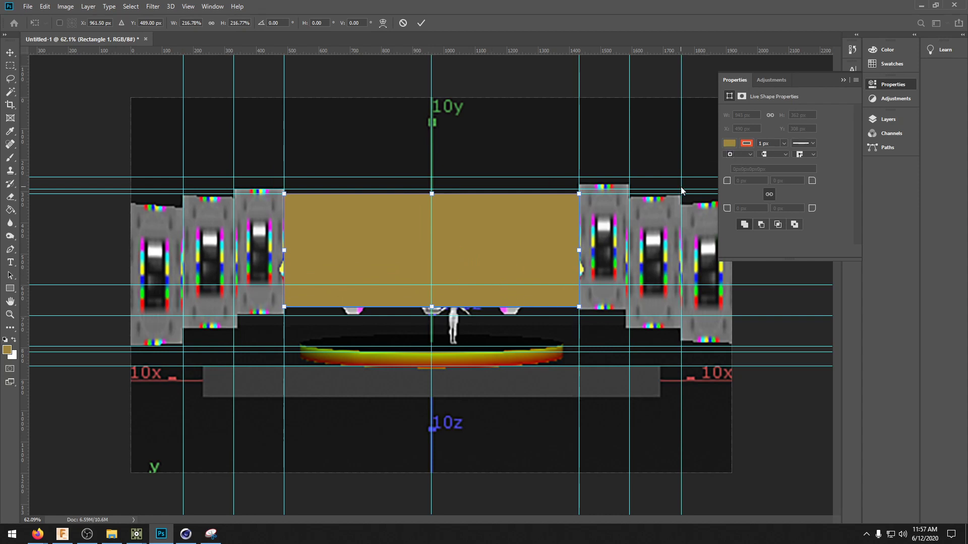
left_click_drag(473, 241, 450, 221)
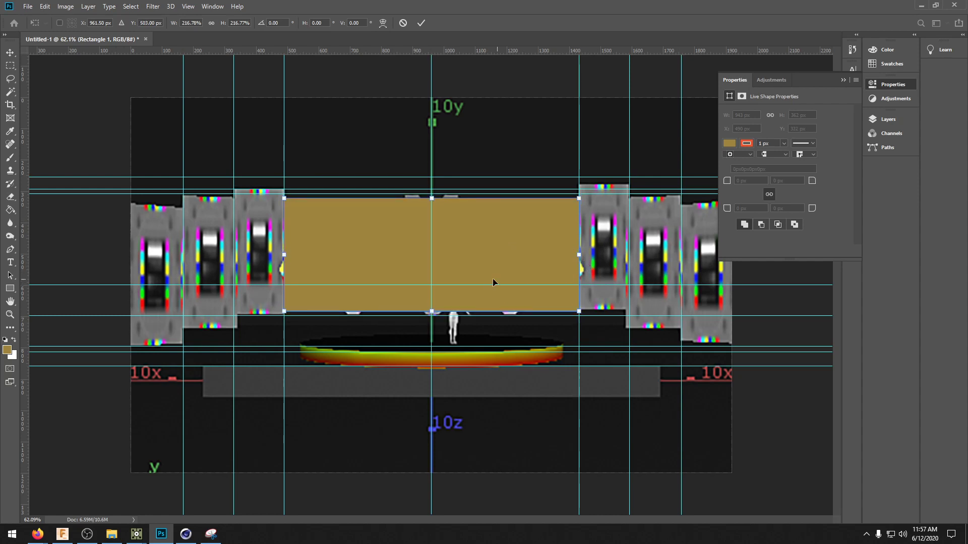
key("Return")
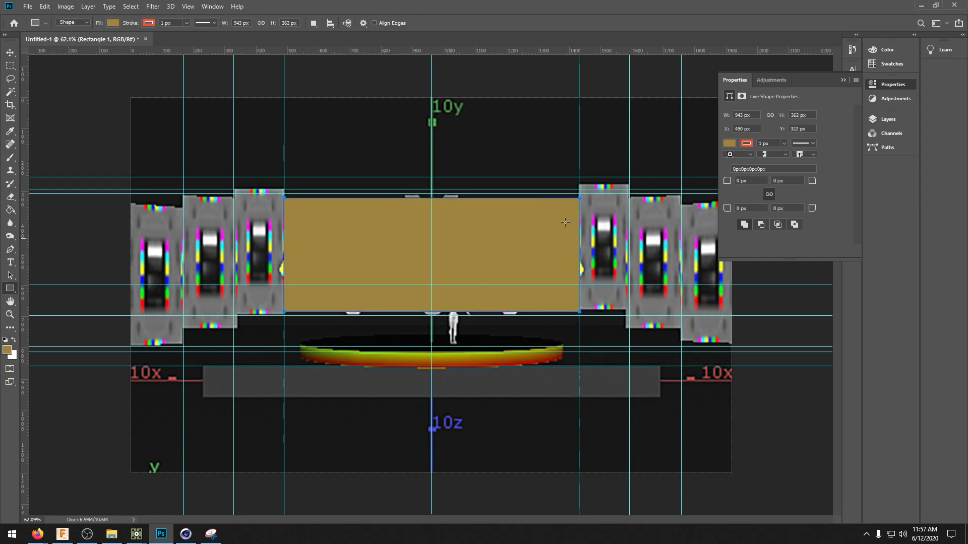
left_click(729, 144)
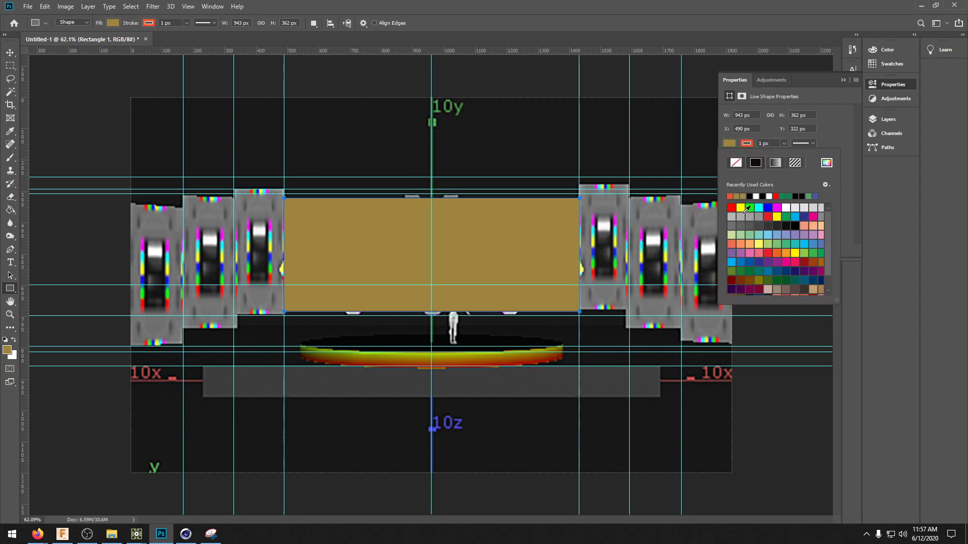
left_click(731, 207)
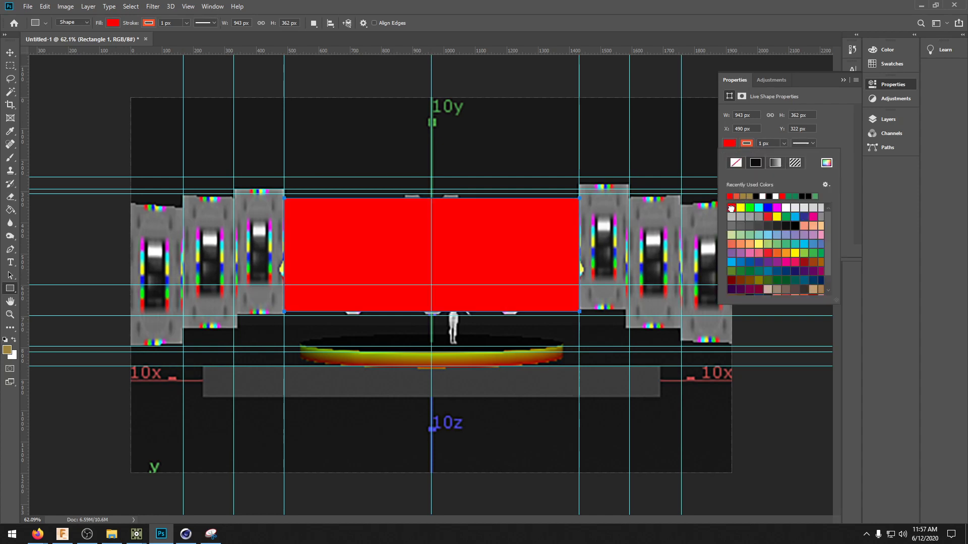
- Add the text BACK inside the red rectangle, centre-aligned and coloured black (000000)
left_click(8, 49)
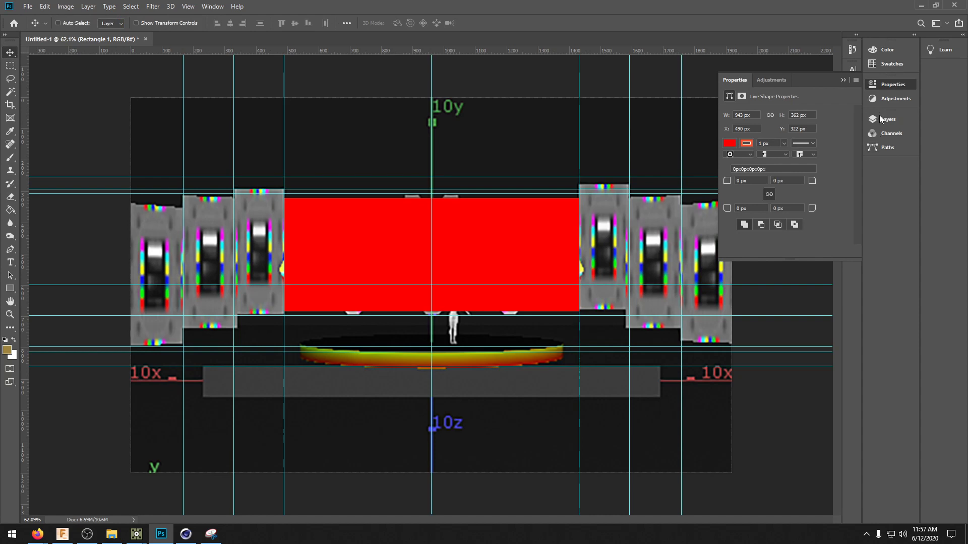
left_click(10, 262)
left_click(490, 288)
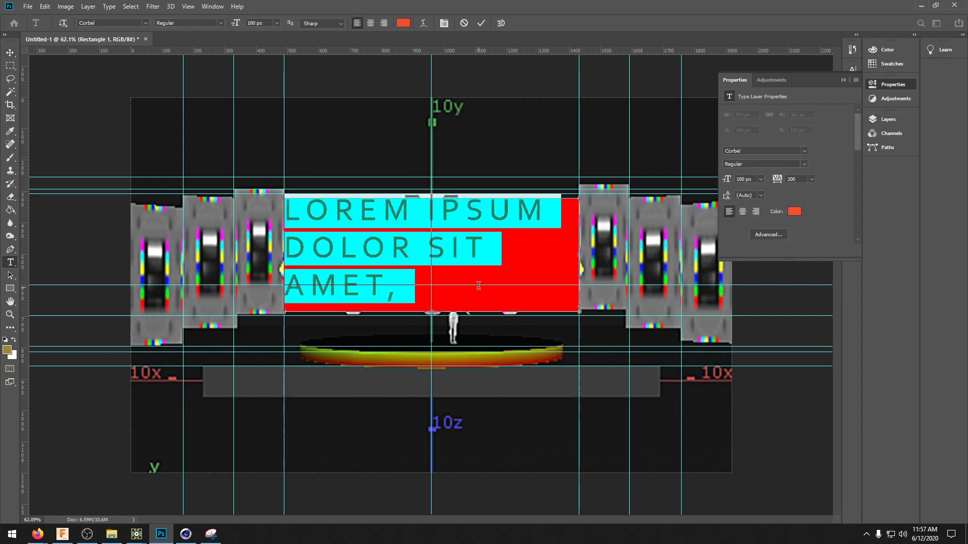
type("BACK")
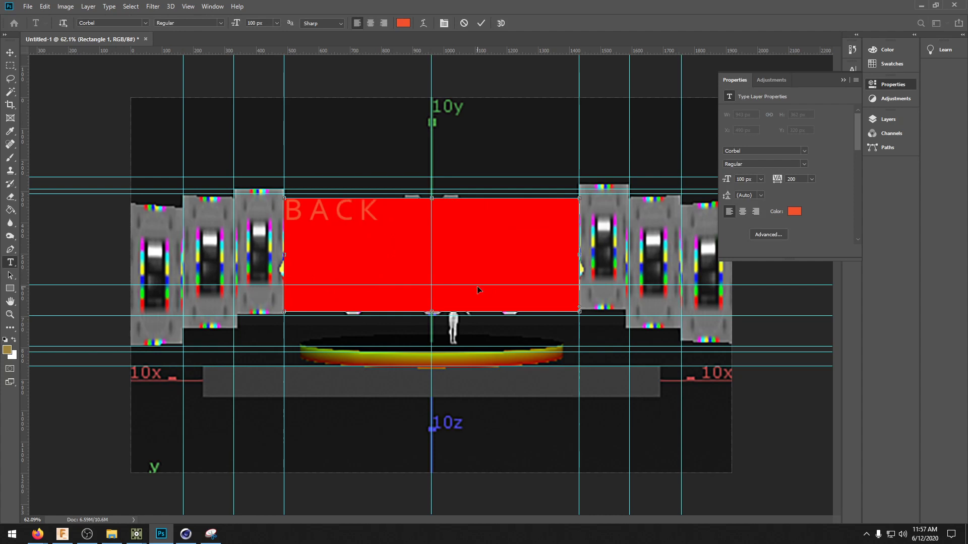
key("ctrl+a")
left_click(370, 23)
left_click(403, 23)
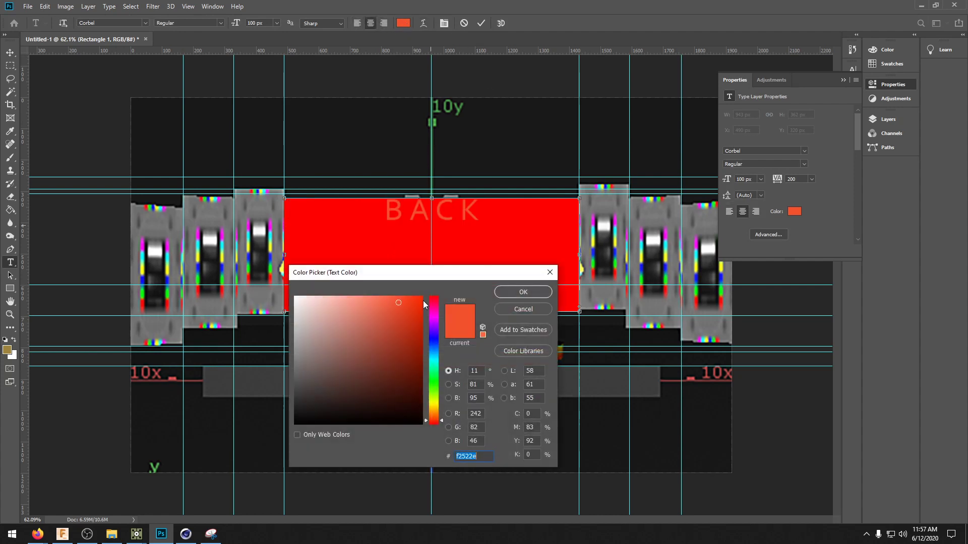
type("000000")
left_click(523, 292)
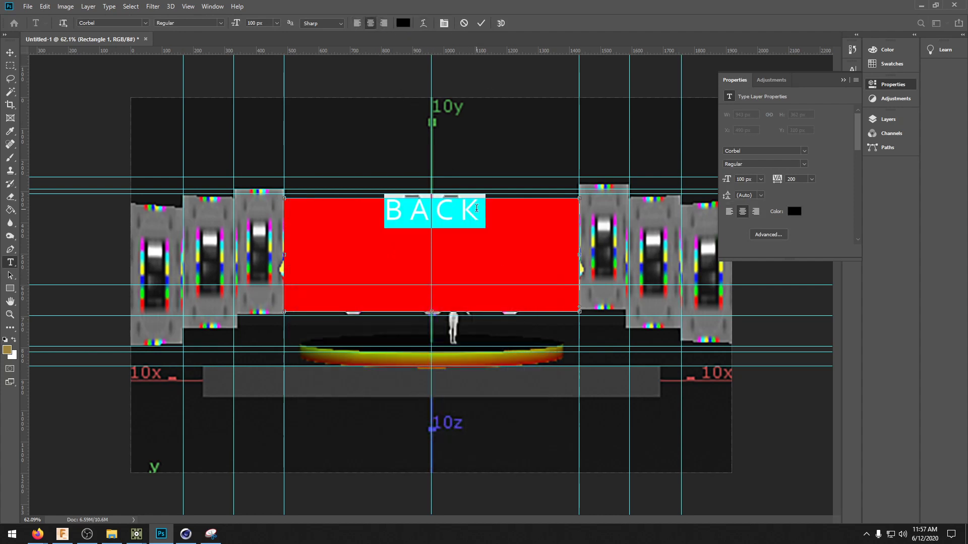
- Insert a line break before the word BACK to move it one line down inside the red rectangle
left_click(366, 206)
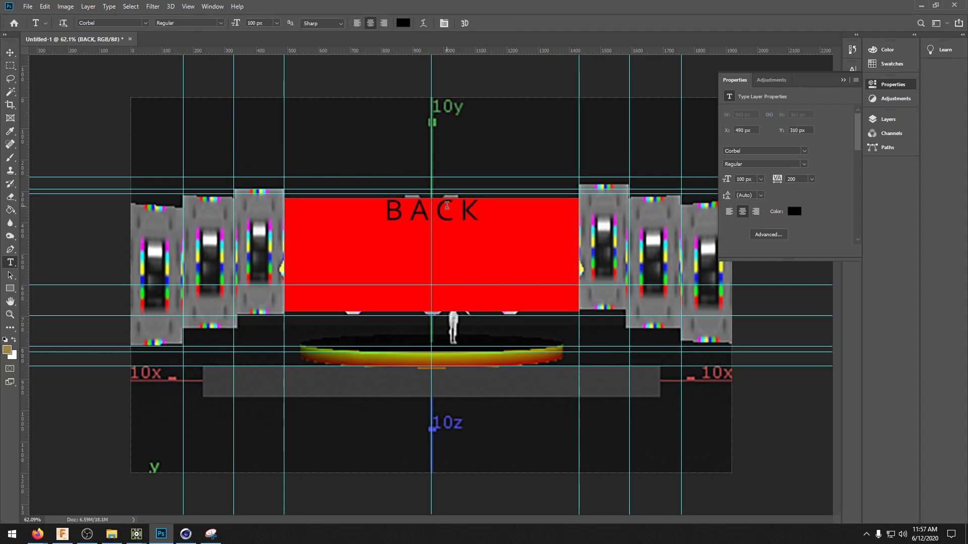
left_click(447, 205)
left_click(384, 211)
key("Return")
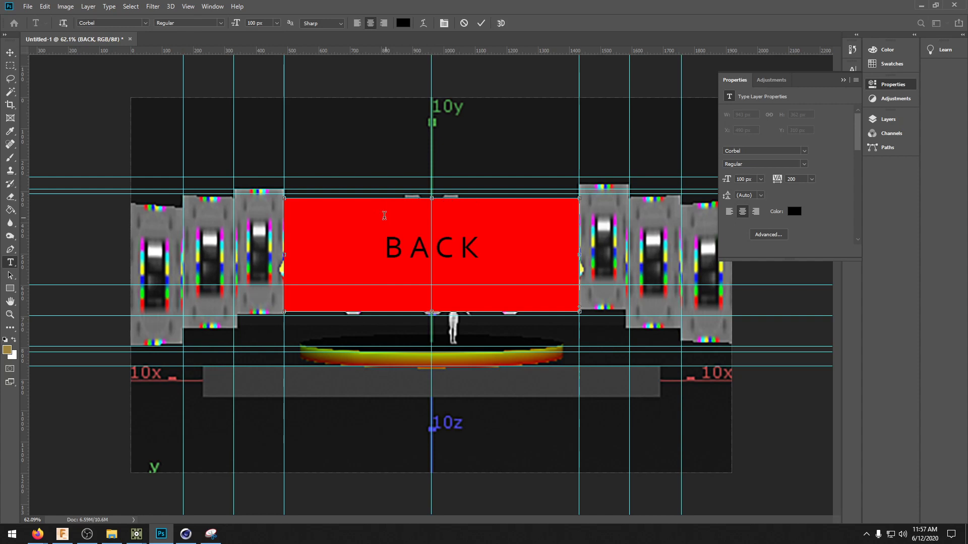
left_click(11, 51)
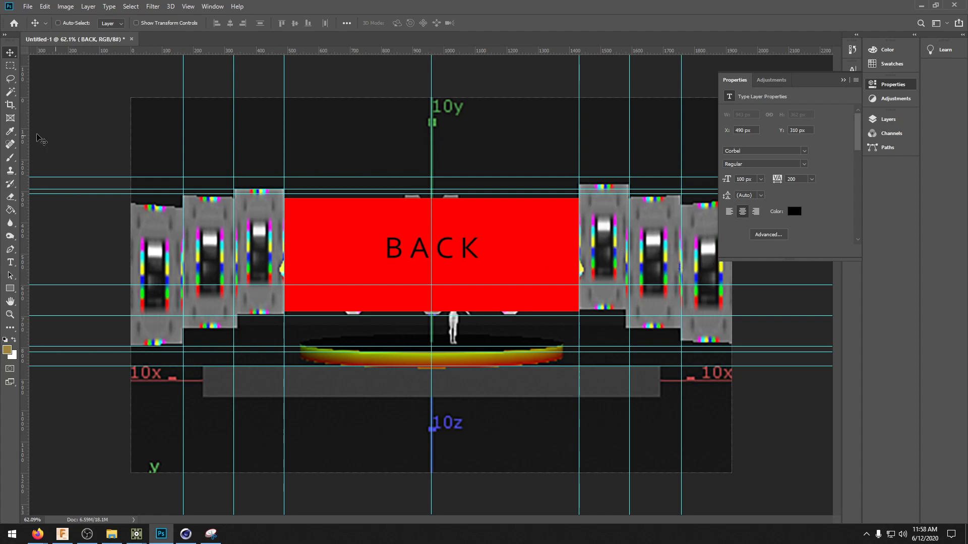
left_click_drag(24, 135, 14, 155)
key("super")
type("ca'l'c")
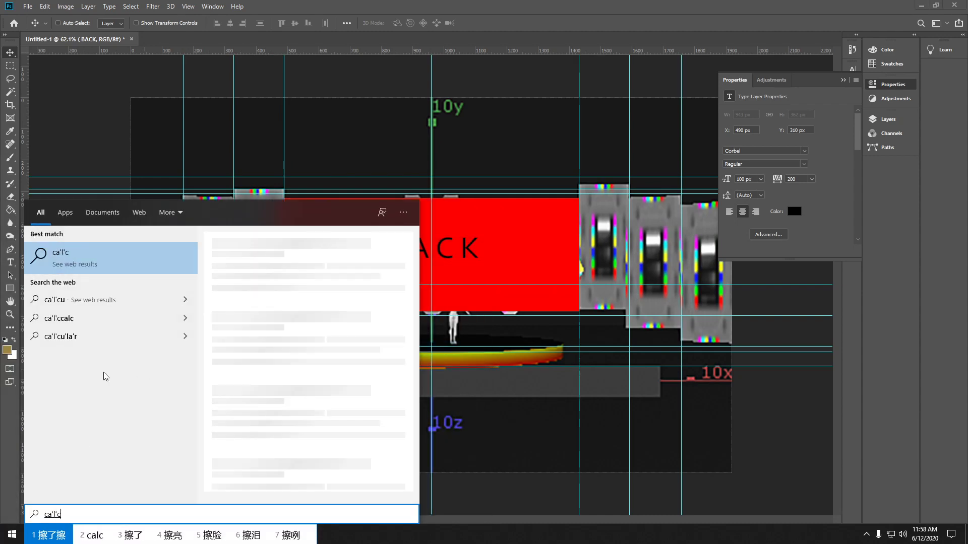
key("Escape")
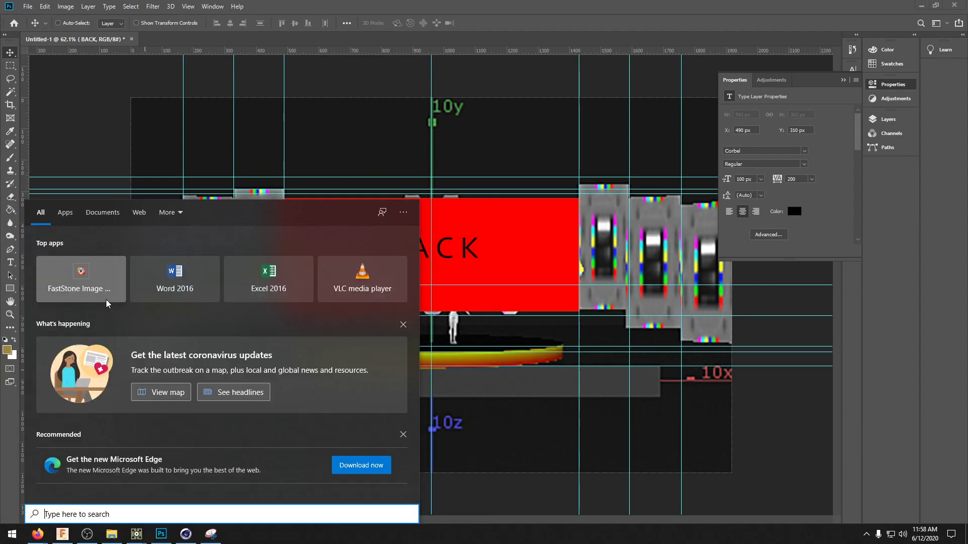
type("ca")
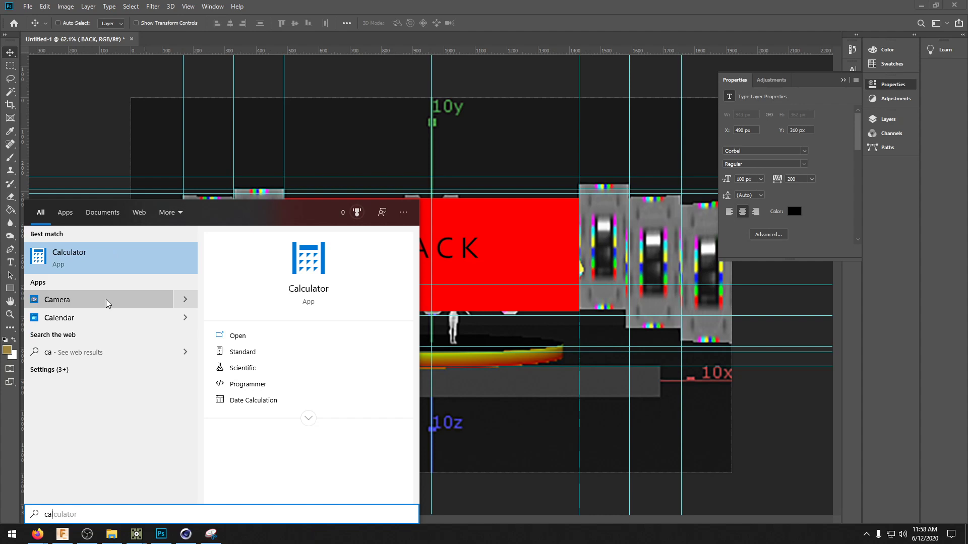
left_click(99, 317)
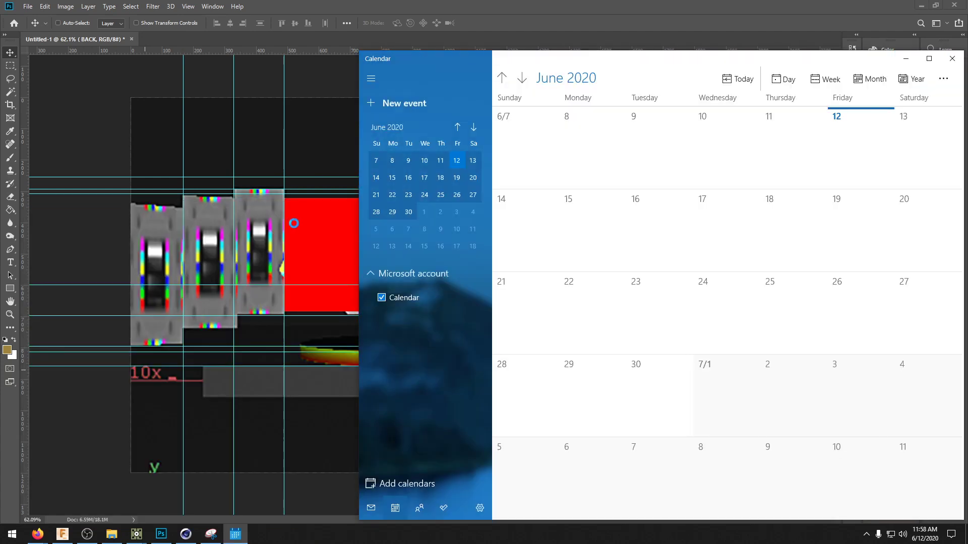
left_click(952, 59)
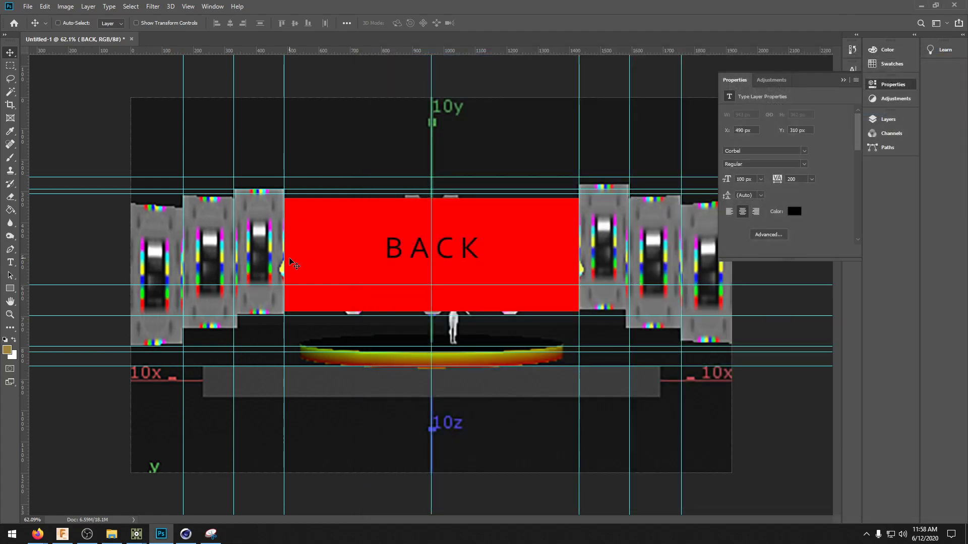
- Switch to Calculator, divide 490 by 3 for the side panel width and multiply 163 by 4 for its height
key("super")
type("ca")
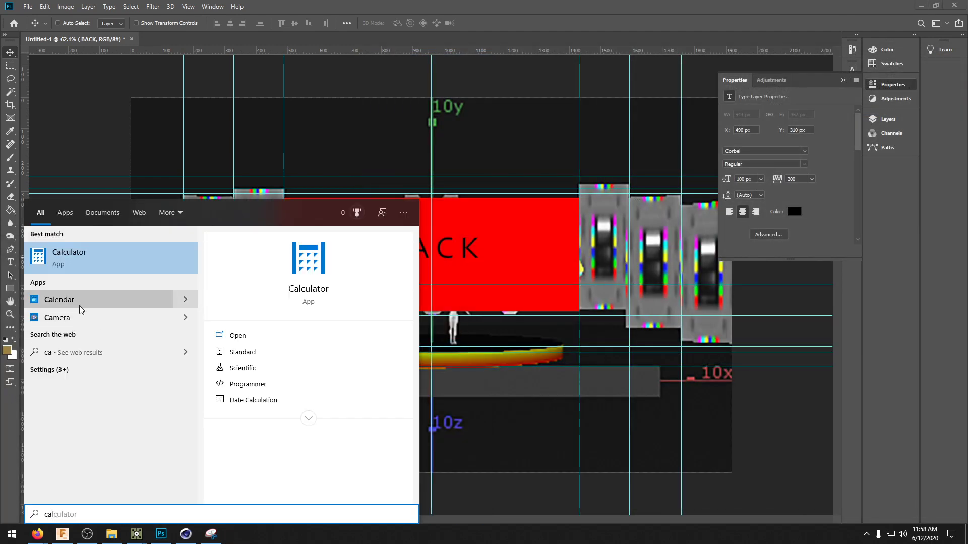
left_click(84, 261)
type("49")
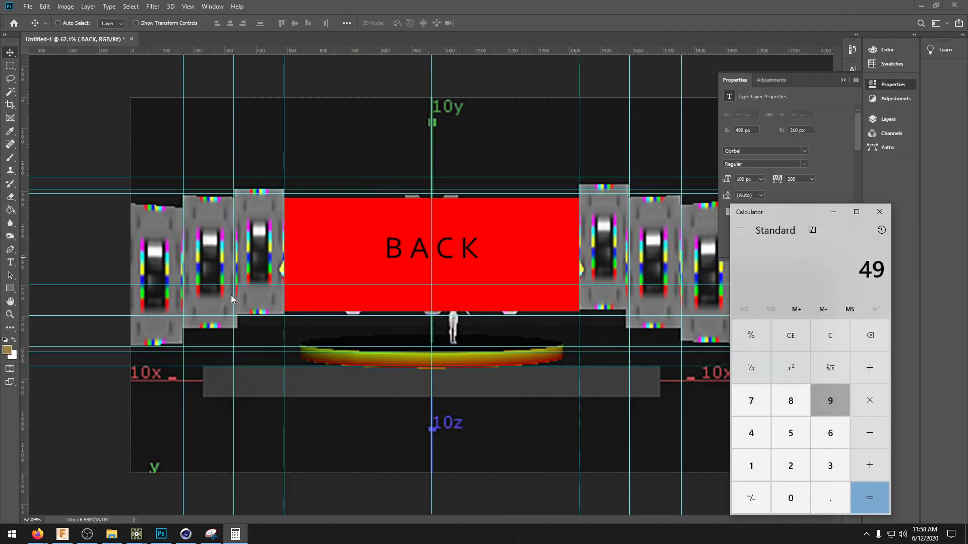
type("0/3")
key("Return")
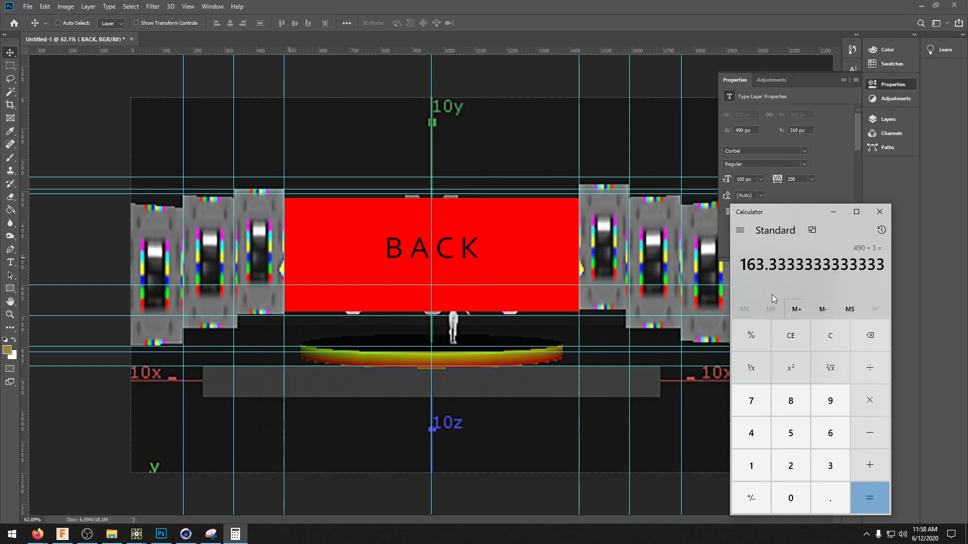
left_click_drag(741, 264, 885, 263)
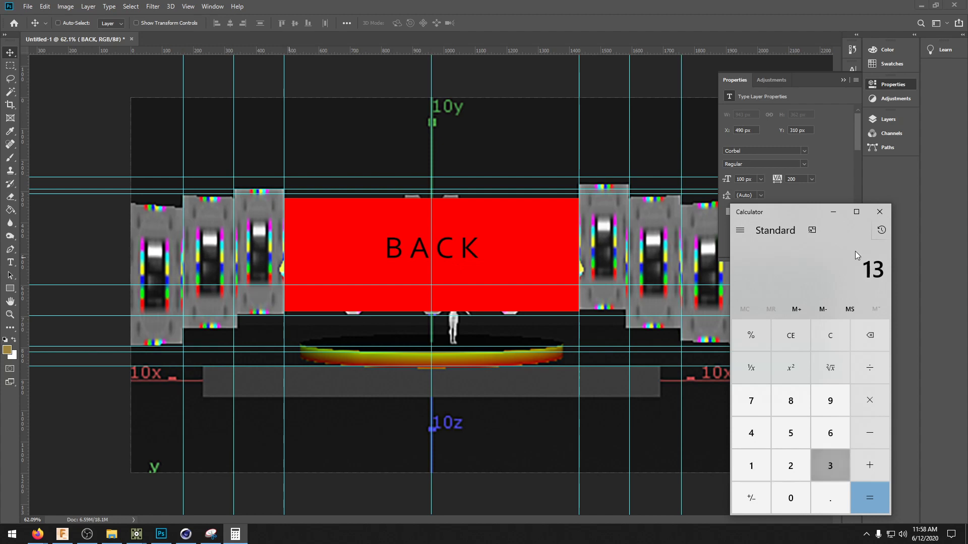
type("1363")
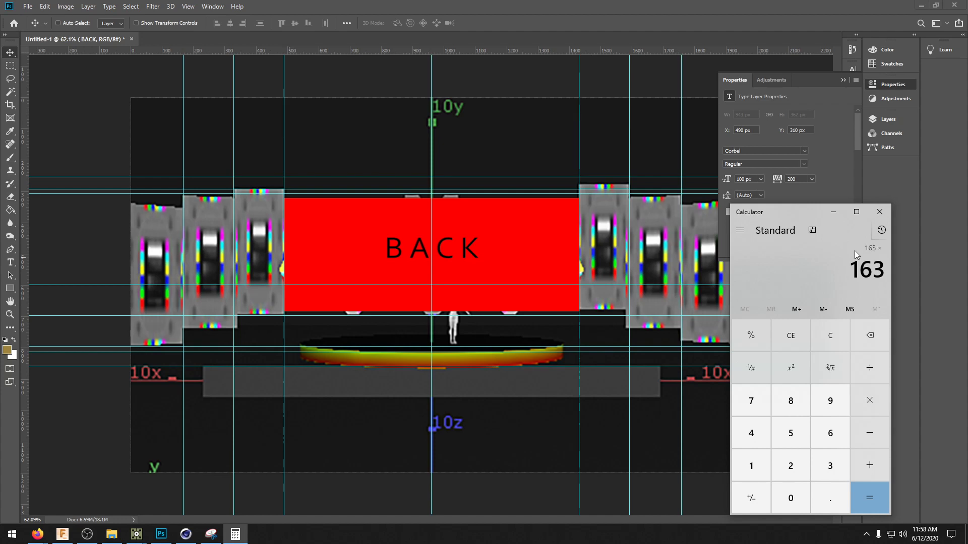
key("4")
key("Return")
- Create a rectangle shape 163 px wide and 652 px high and place it over the inner left side panel
left_click(9, 289)
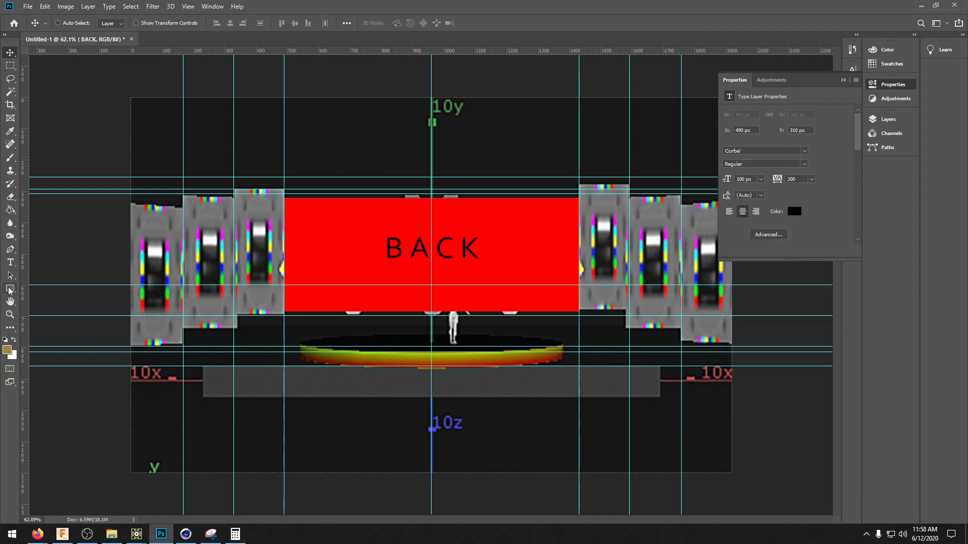
left_click(132, 99)
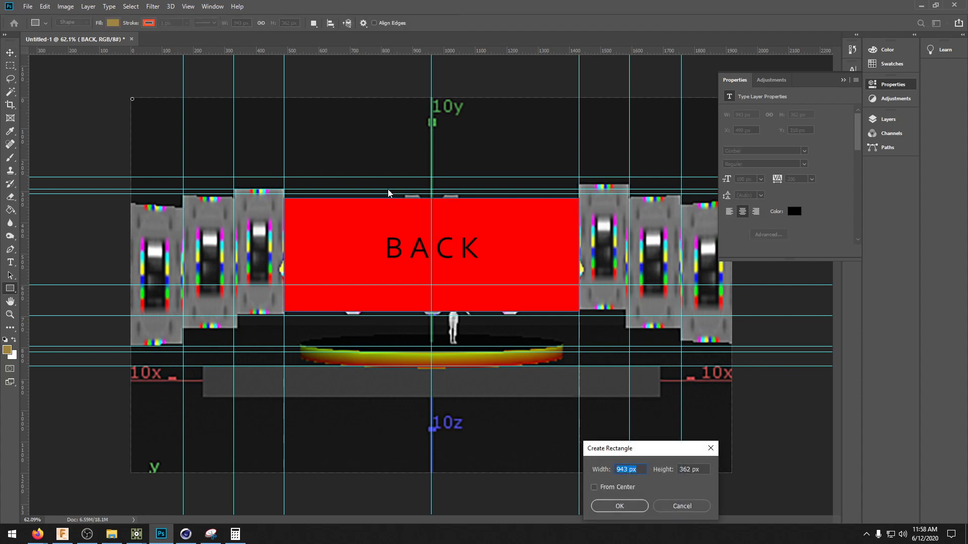
type("163")
key("Tab")
type("652")
key("Return")
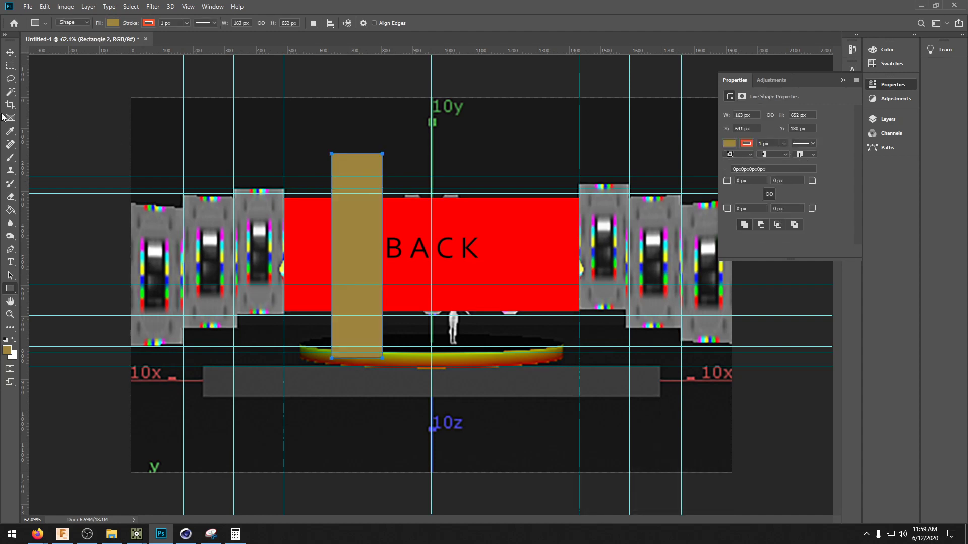
left_click(10, 52)
left_click_drag(360, 248, 260, 247)
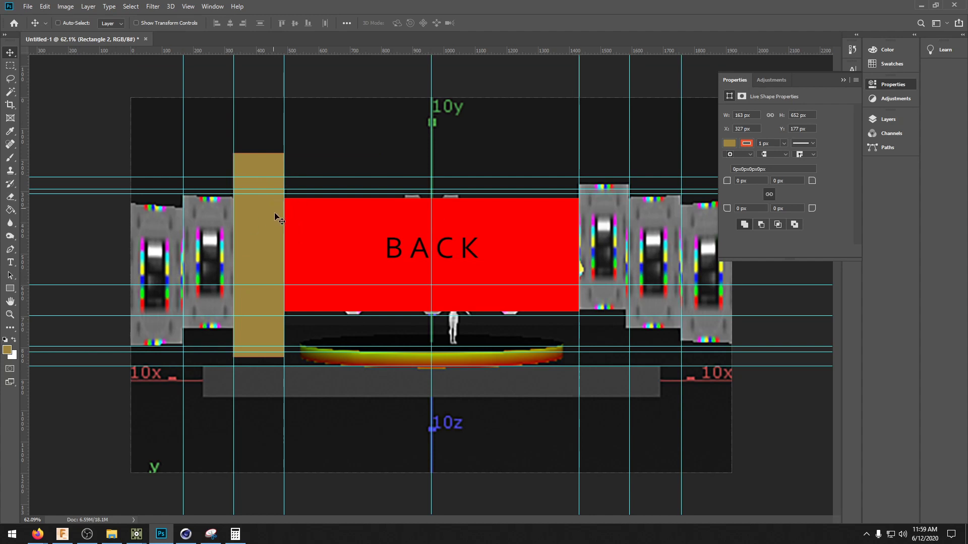
- Transform the rectangle to about 161 × 405 px so it covers the inner left side panel between its guides
left_click(10, 288)
right_click(269, 249)
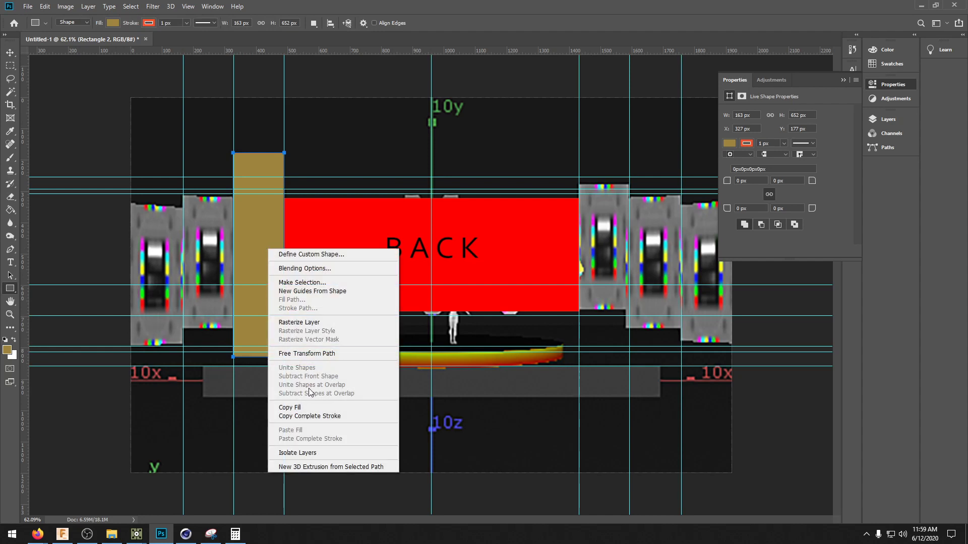
left_click(306, 353)
left_click_drag(284, 153, 271, 205)
left_click_drag(253, 259, 262, 226)
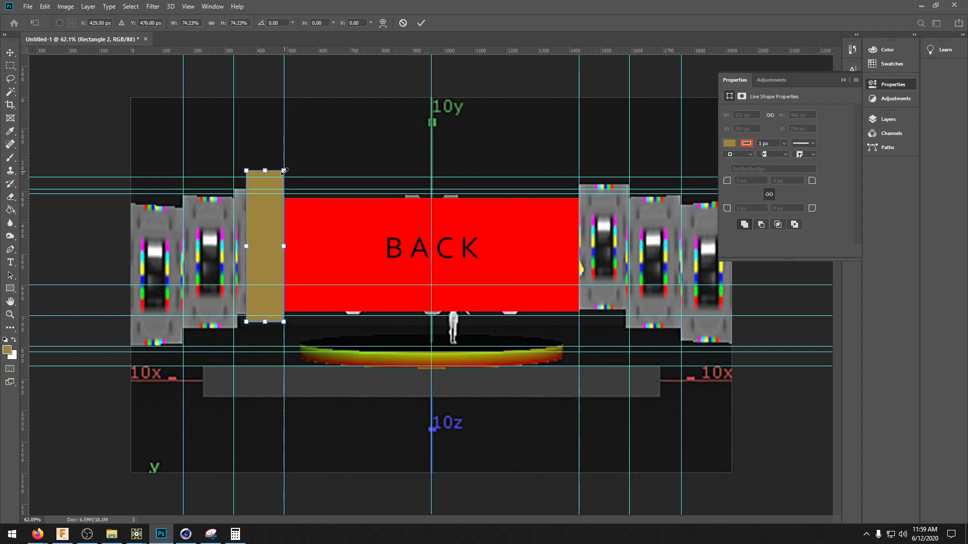
left_click_drag(273, 226, 233, 256)
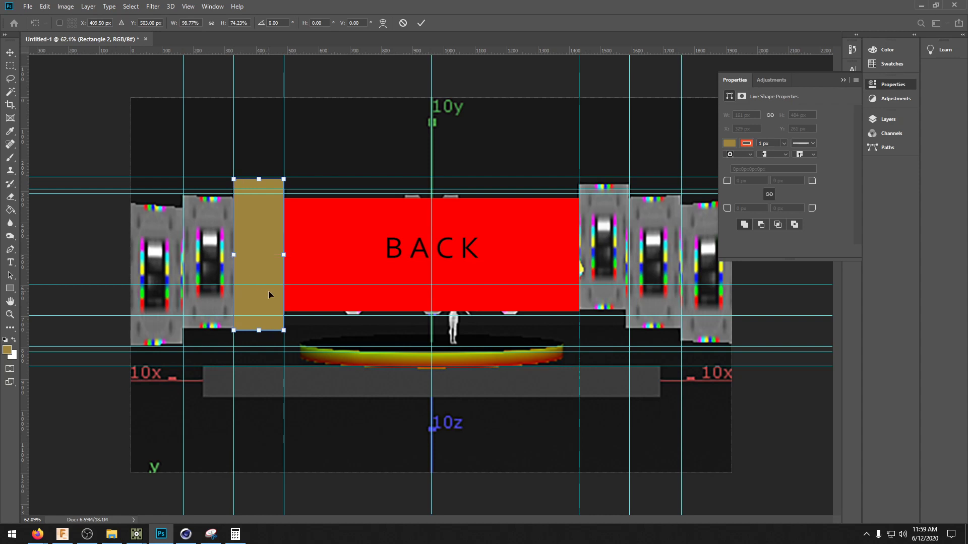
left_click_drag(284, 179, 282, 206)
left_click_drag(261, 237, 273, 223)
left_click_drag(241, 252, 237, 252)
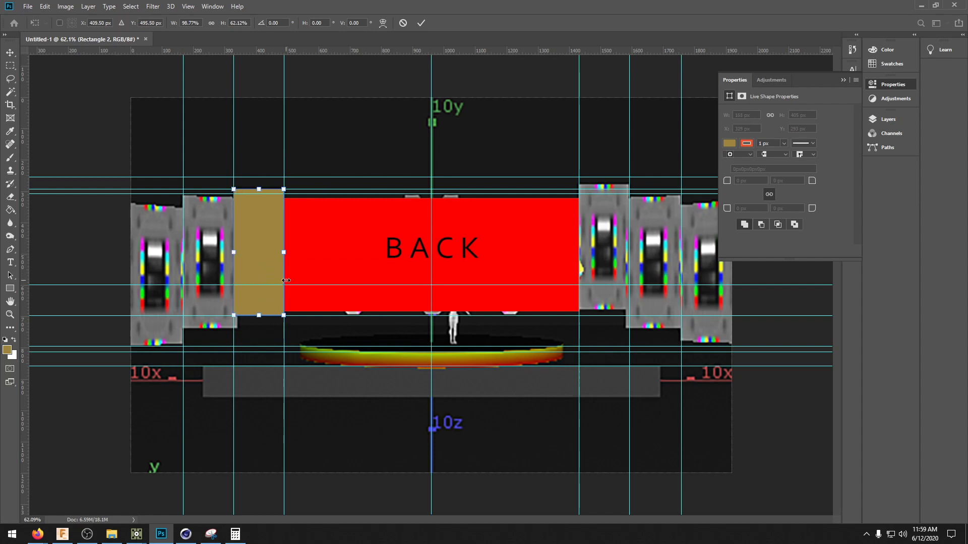
left_click_drag(285, 279, 220, 258)
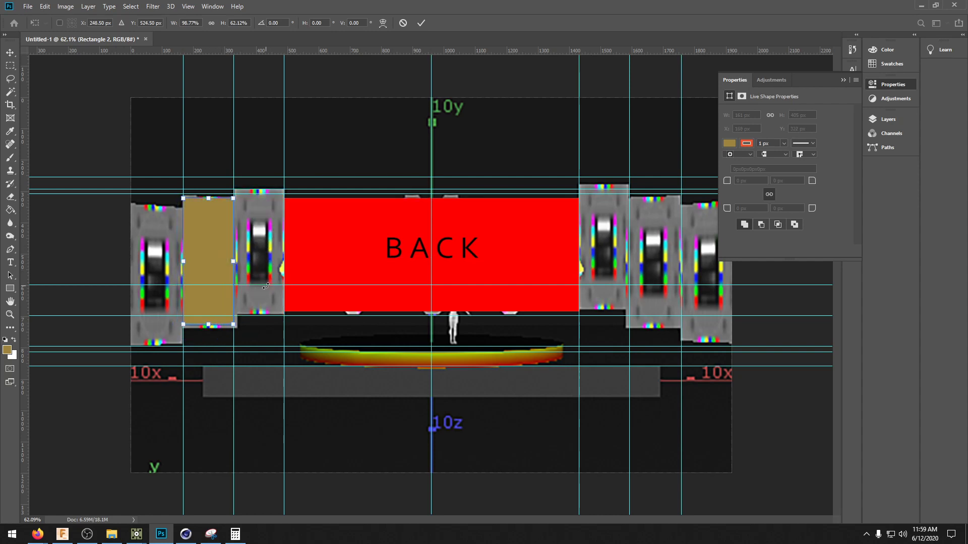
key("ctrl+z")
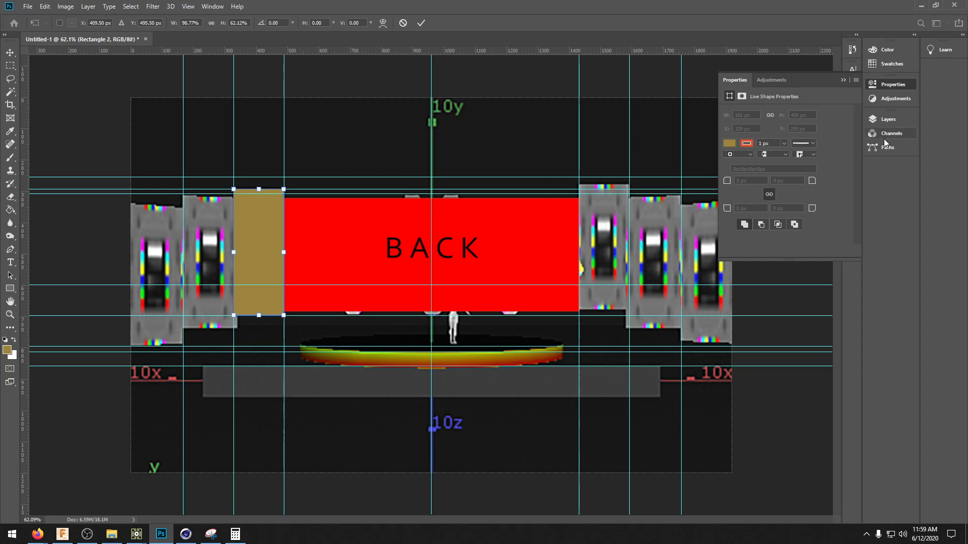
left_click(887, 119)
key("Return")
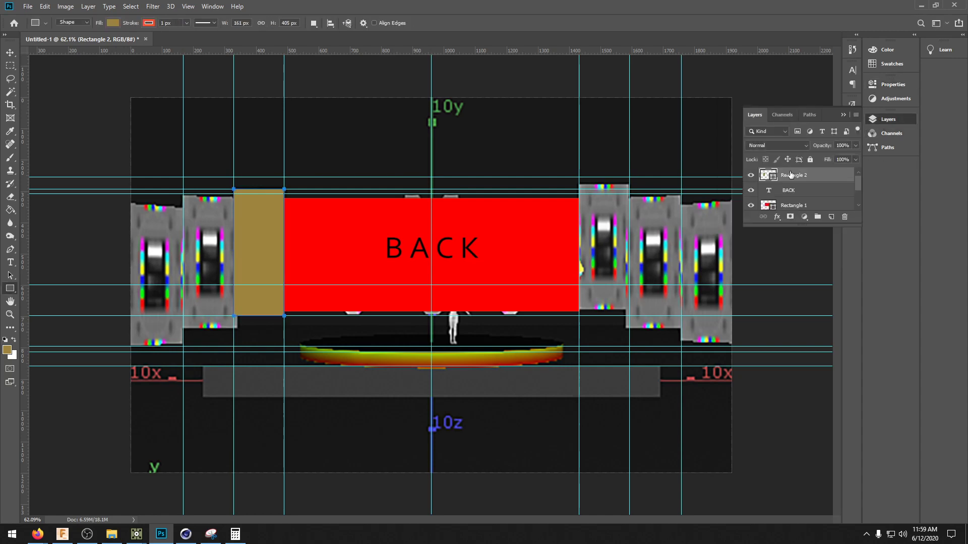
- Duplicate the side rectangle twice and place the copies over the middle and outer left side panels
key("ctrl+j")
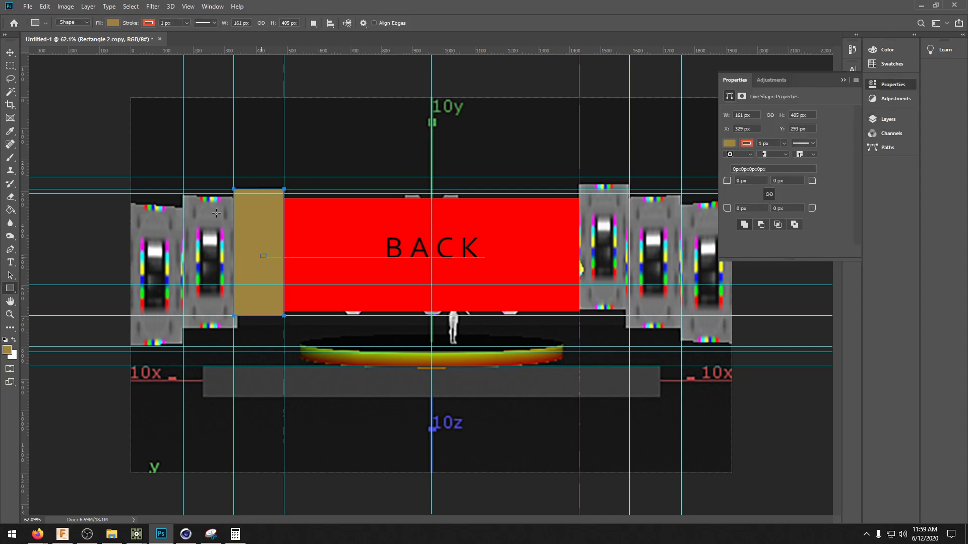
left_click(887, 120)
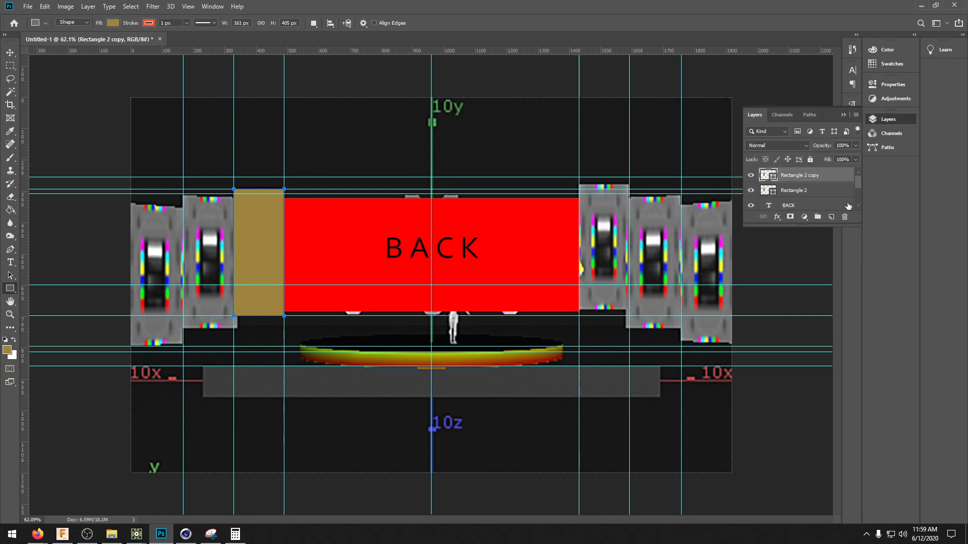
left_click(10, 52)
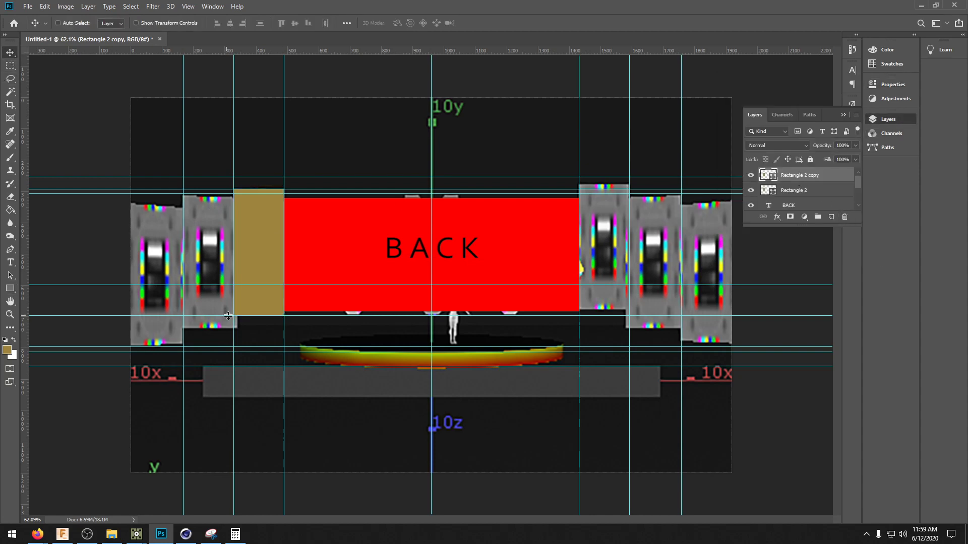
left_click_drag(251, 262, 154, 258)
key("ctrl+j")
key("ctrl")
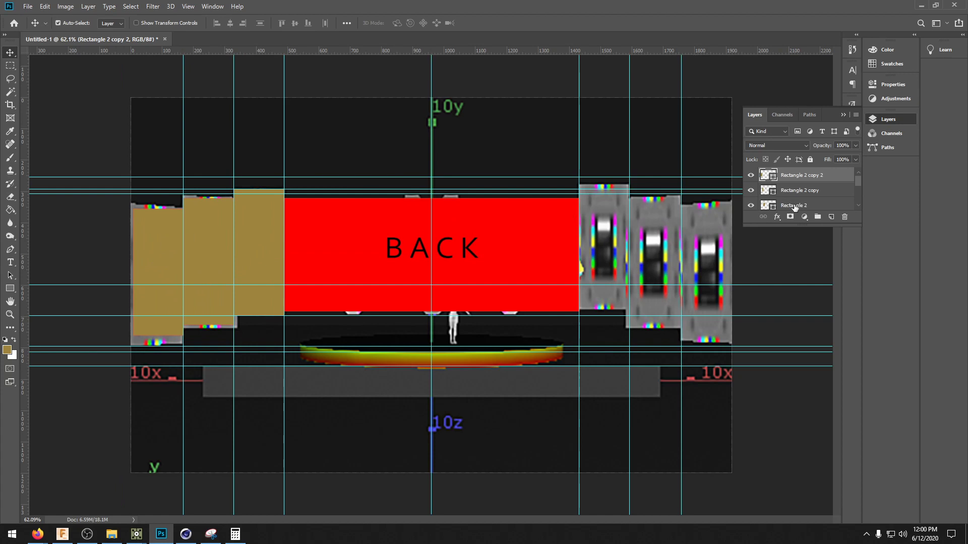
- Duplicate the inner, middle and outer left rectangles and place the copies over the matching right side panels
left_click(794, 205)
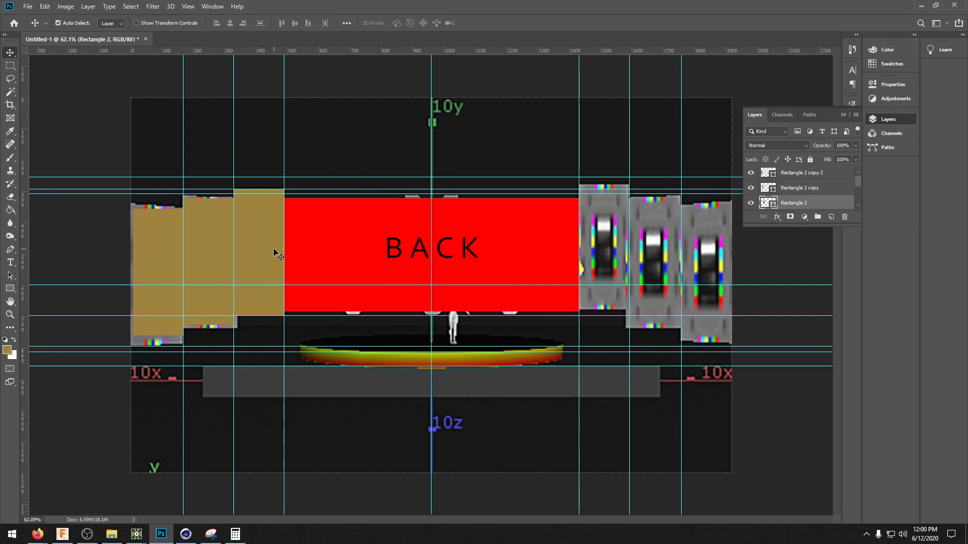
key("ctrl+j")
left_click_drag(276, 255, 618, 270, "shift")
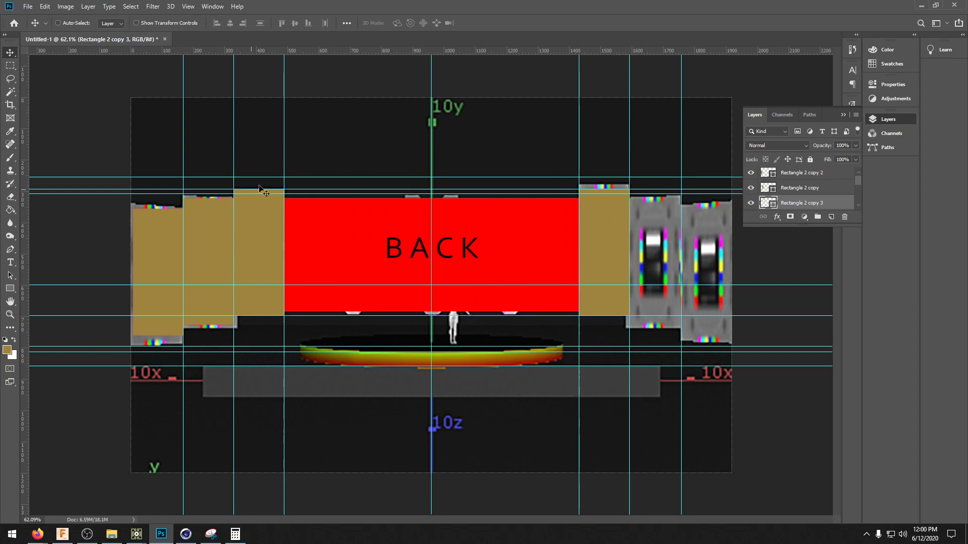
left_click(796, 188)
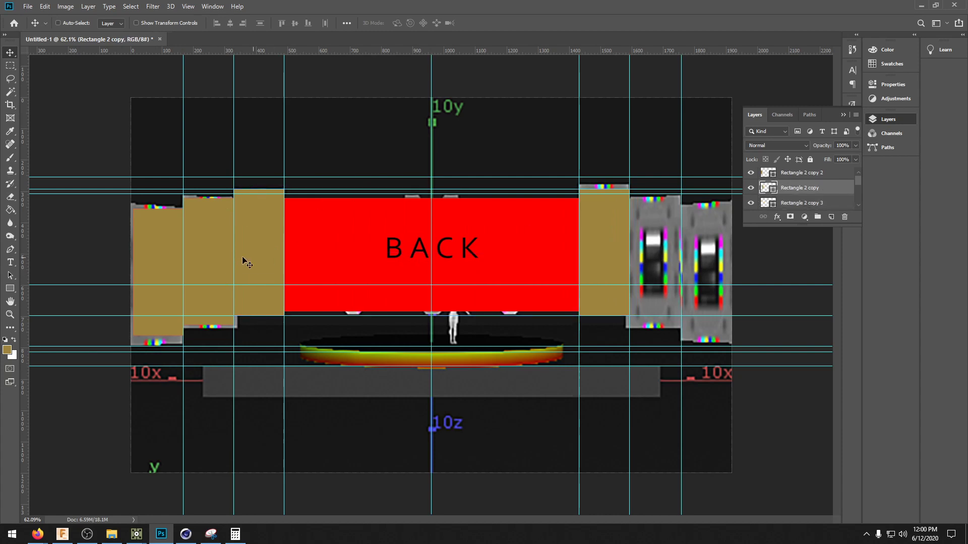
left_click(58, 22)
key("ctrl+j")
left_click_drag(208, 221, 652, 234)
left_click(163, 272)
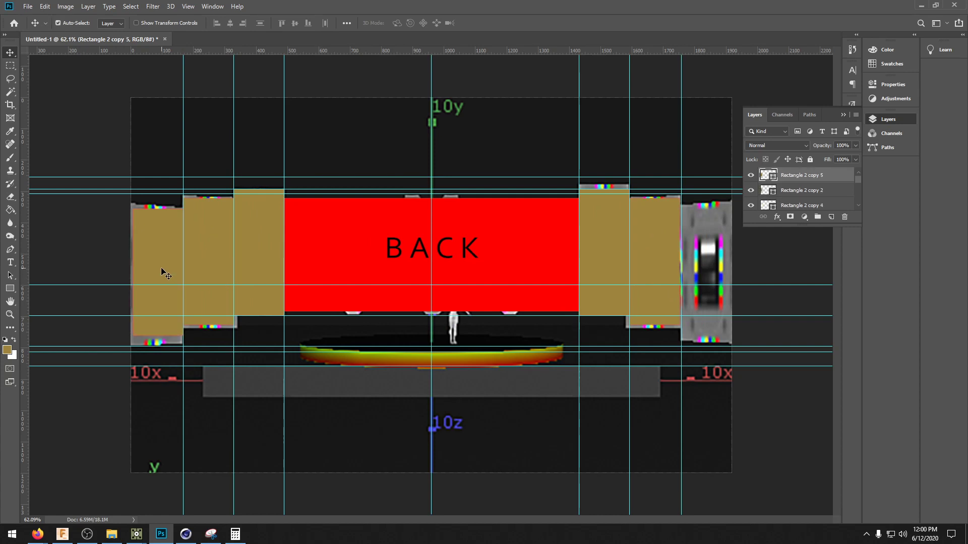
left_click_drag(163, 272, 709, 260)
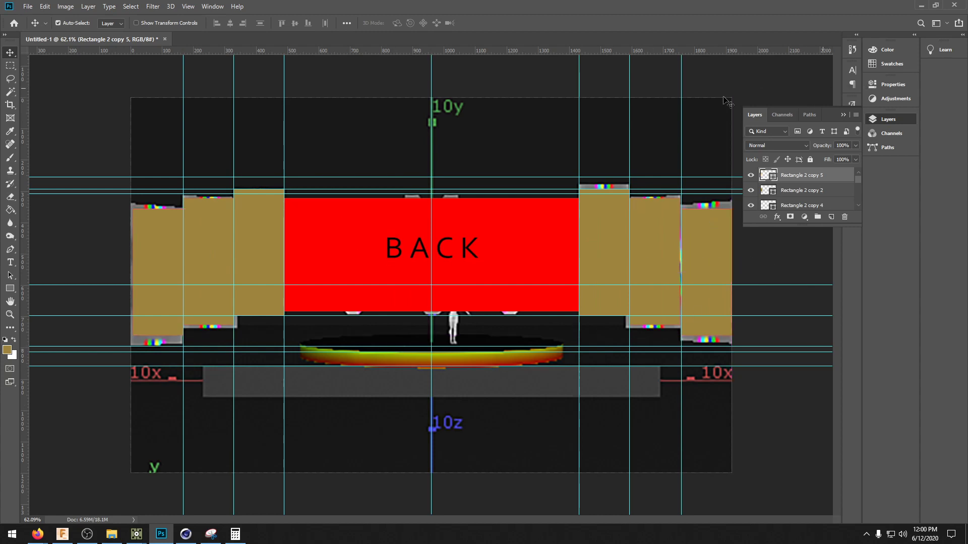
- Set the foreground colour to cyan
left_click(7, 349)
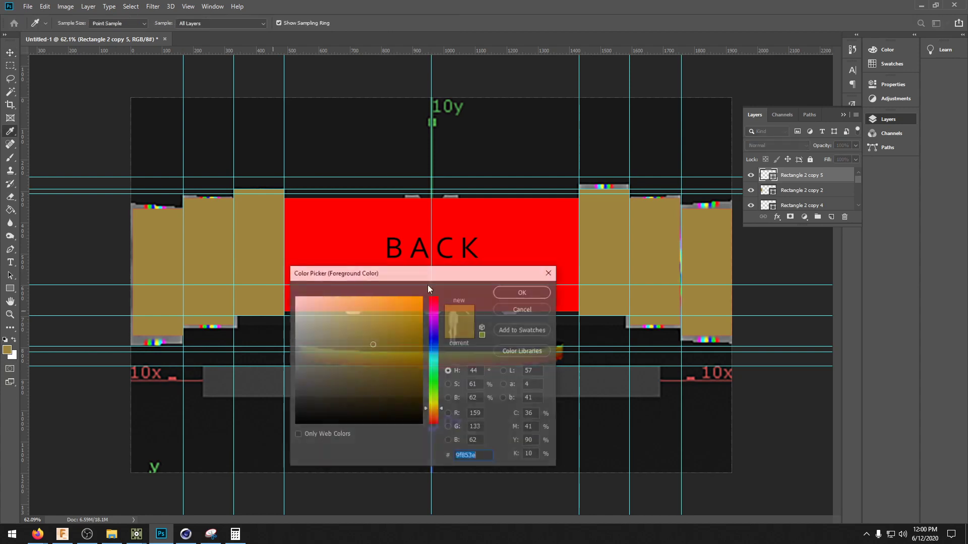
left_click(430, 359)
left_click(524, 292)
key("v")
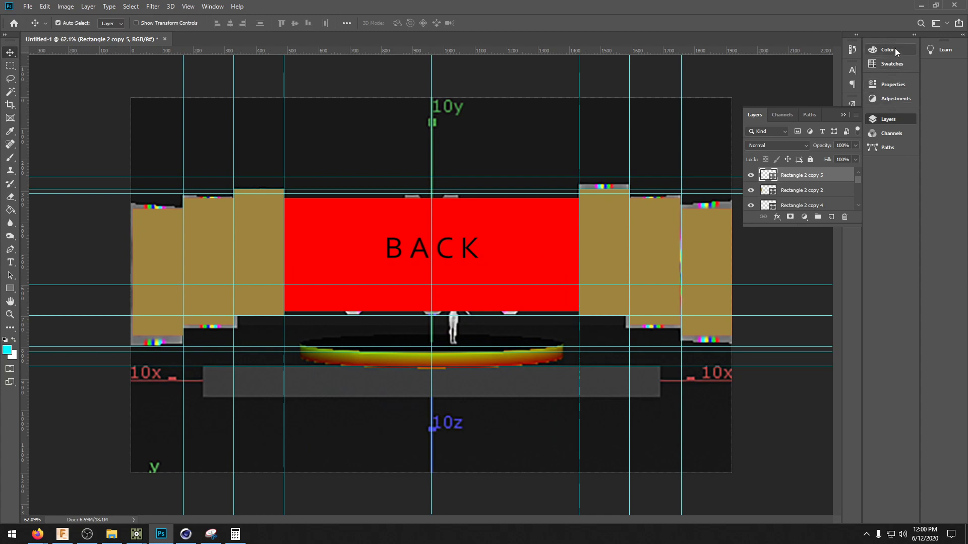
- Fill the outer right and outer left side rectangles with cyan
left_click(892, 84)
left_click(730, 143)
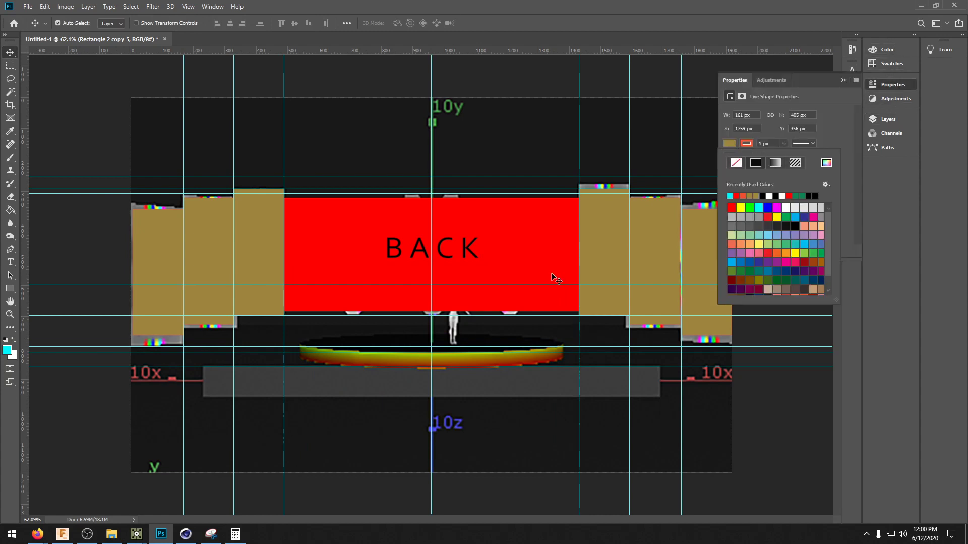
left_click(763, 206)
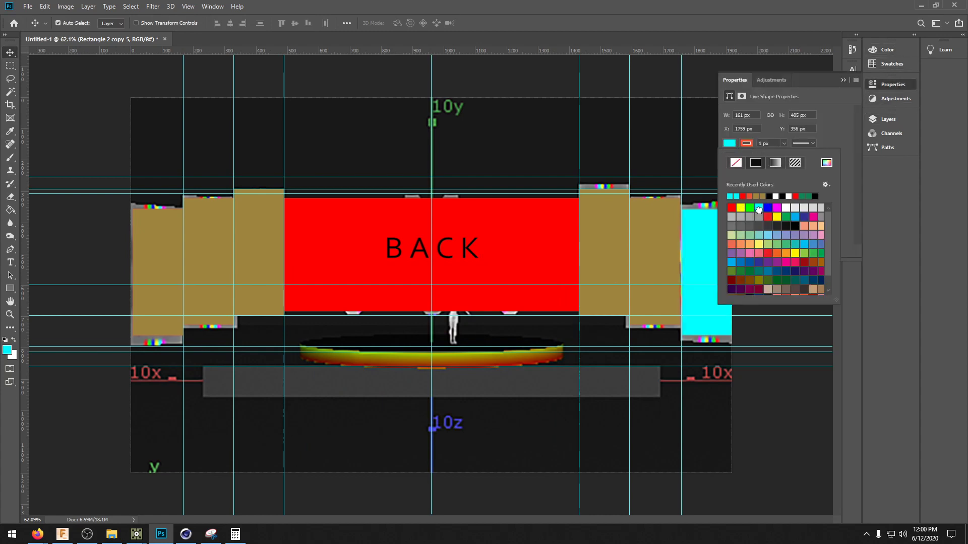
left_click(169, 250)
left_click(729, 144)
left_click(731, 195)
- Fill the middle right and middle left side rectangles with medium blue
left_click(645, 245)
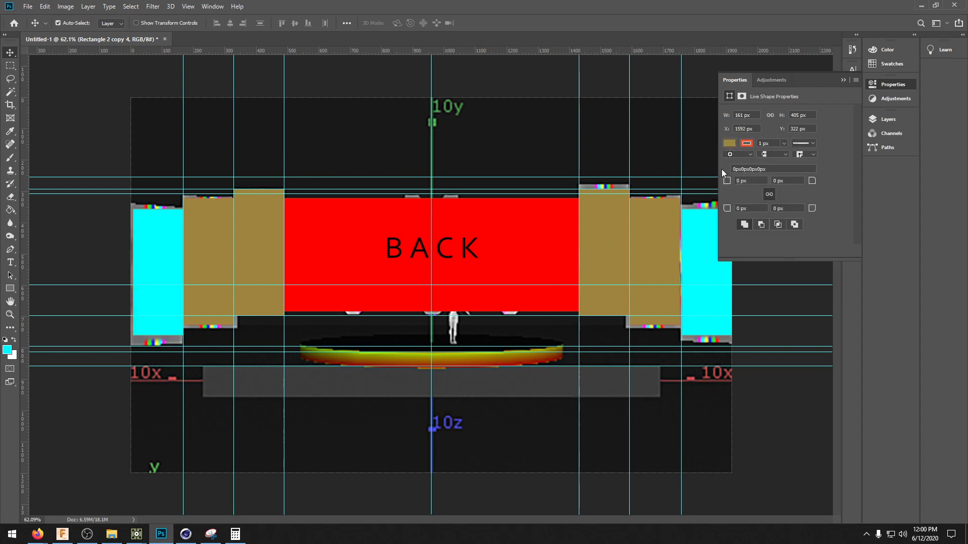
left_click(730, 144)
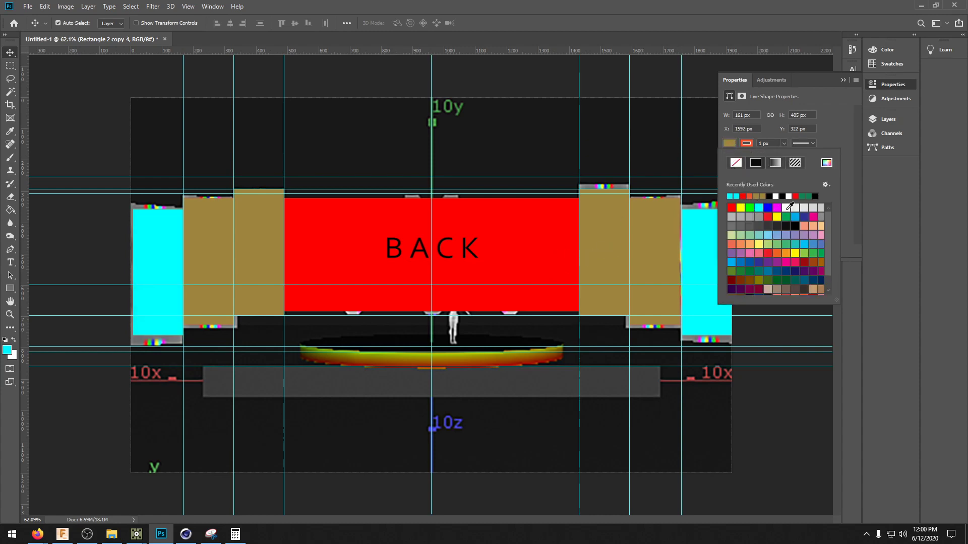
left_click_drag(831, 223, 828, 259)
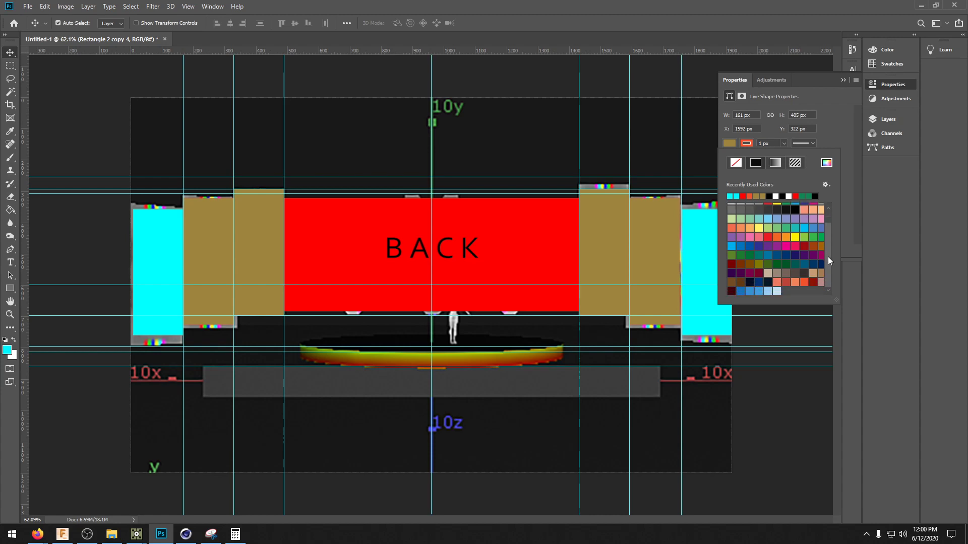
left_click(750, 292)
left_click(758, 292)
left_click(749, 292)
left_click(213, 243)
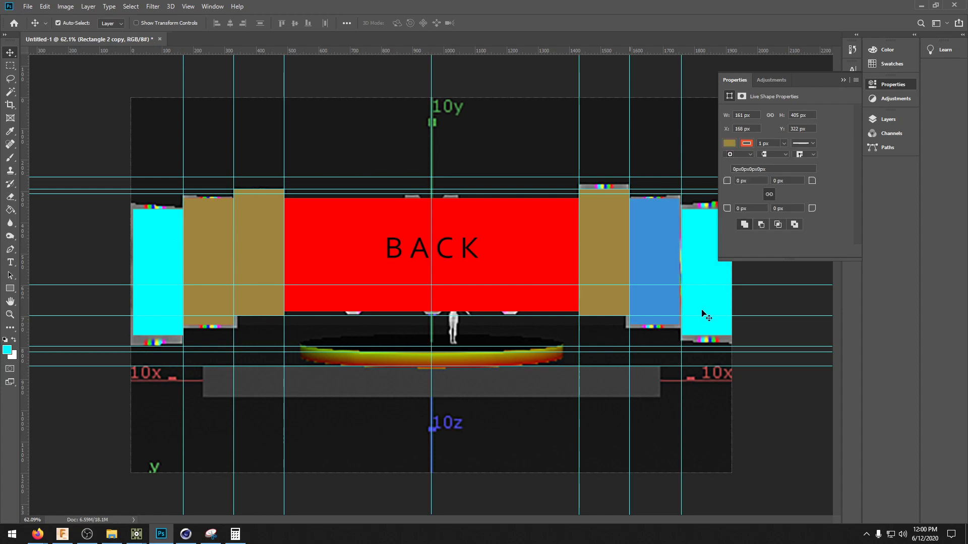
left_click(728, 144)
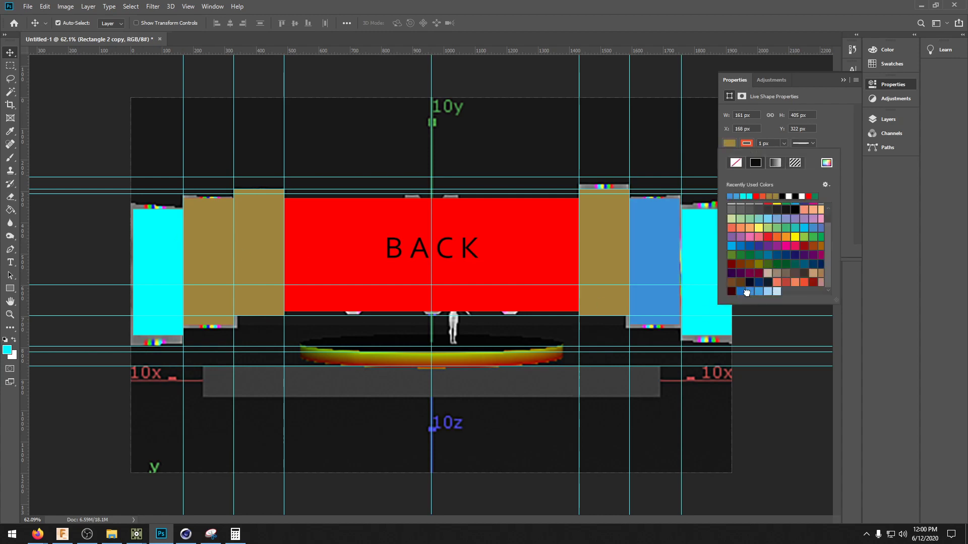
- Fill the inner left and inner right side rectangles with dark blue
left_click(276, 228)
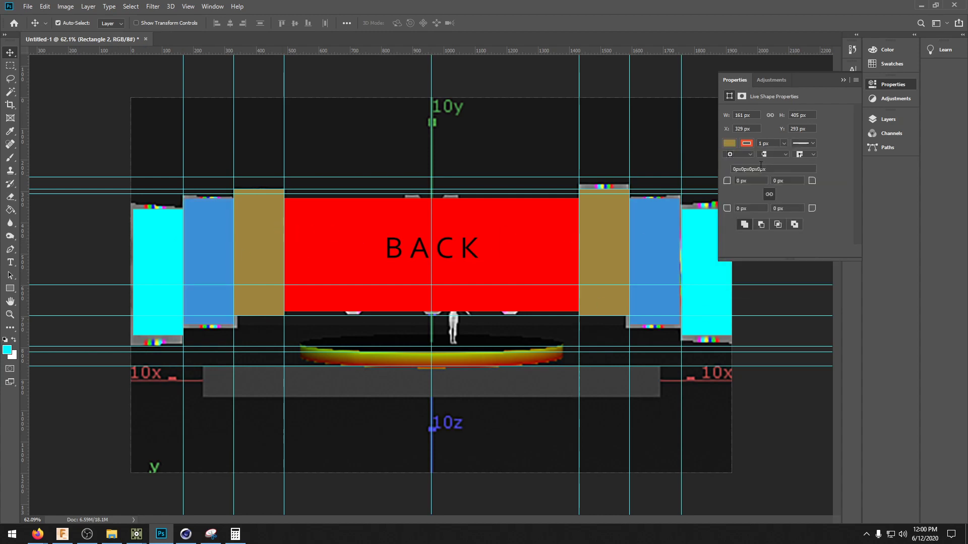
left_click(731, 145)
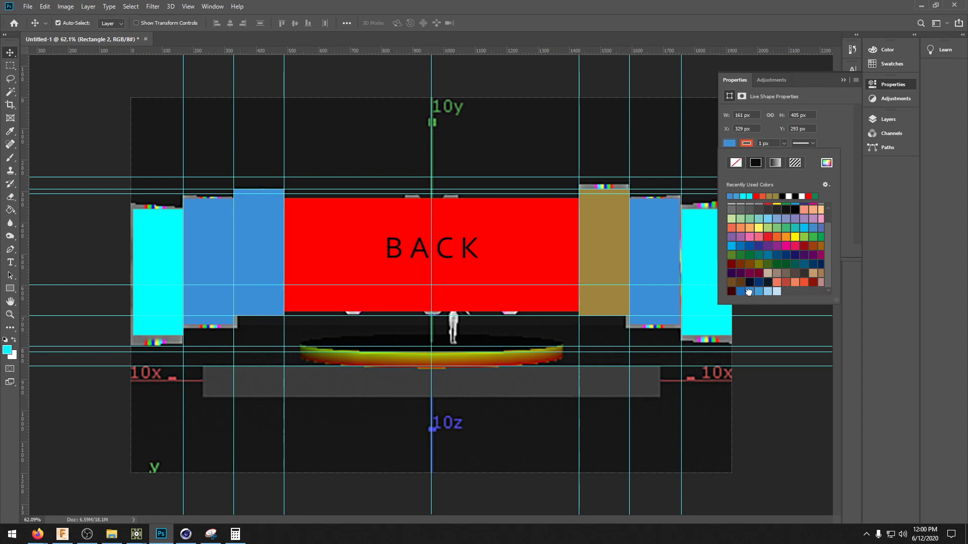
left_click(746, 289)
left_click(624, 244)
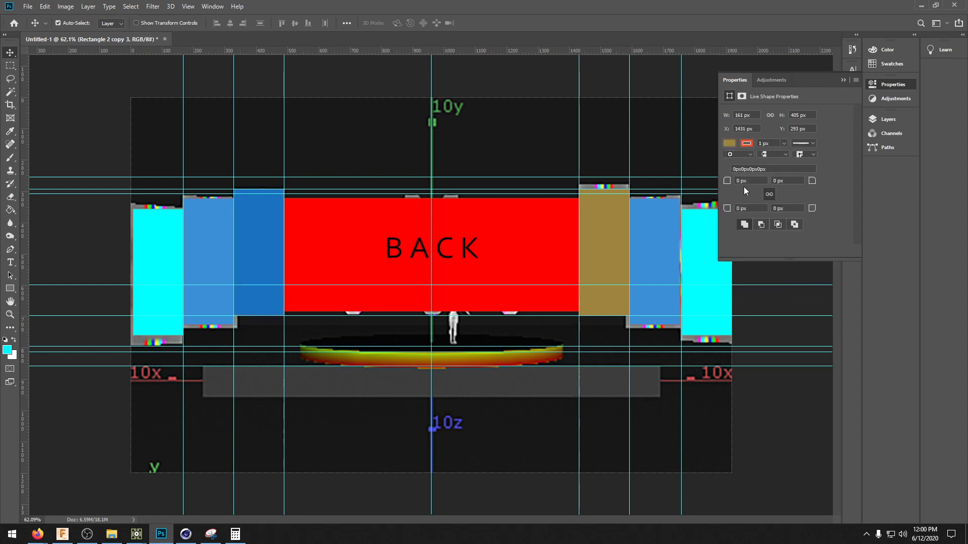
left_click(732, 145)
left_click(740, 292)
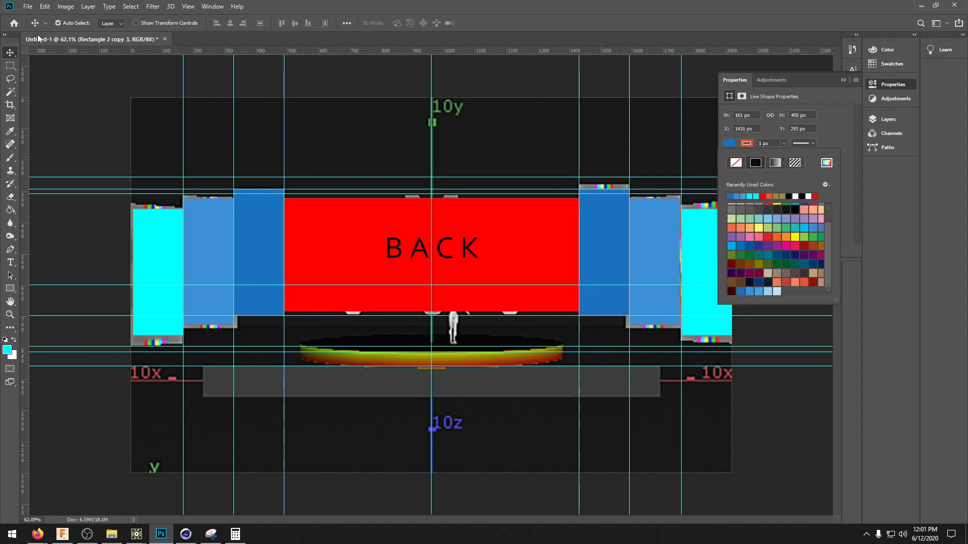
key("Return")
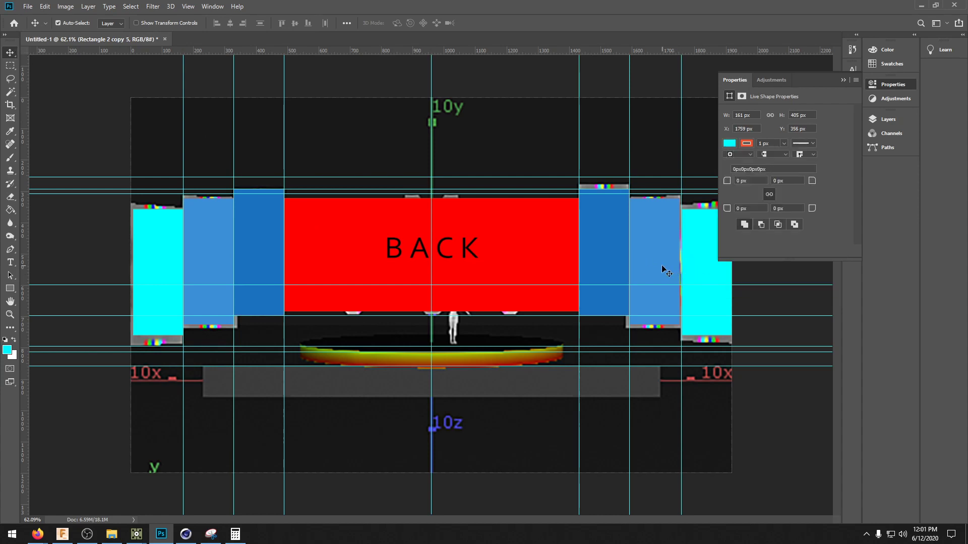
- Shift the outer right cyan rectangle slightly left against the middle right rectangle, then deselect it and collapse the shape properties
left_click_drag(658, 267, 709, 280)
left_click(711, 284)
left_click(759, 307)
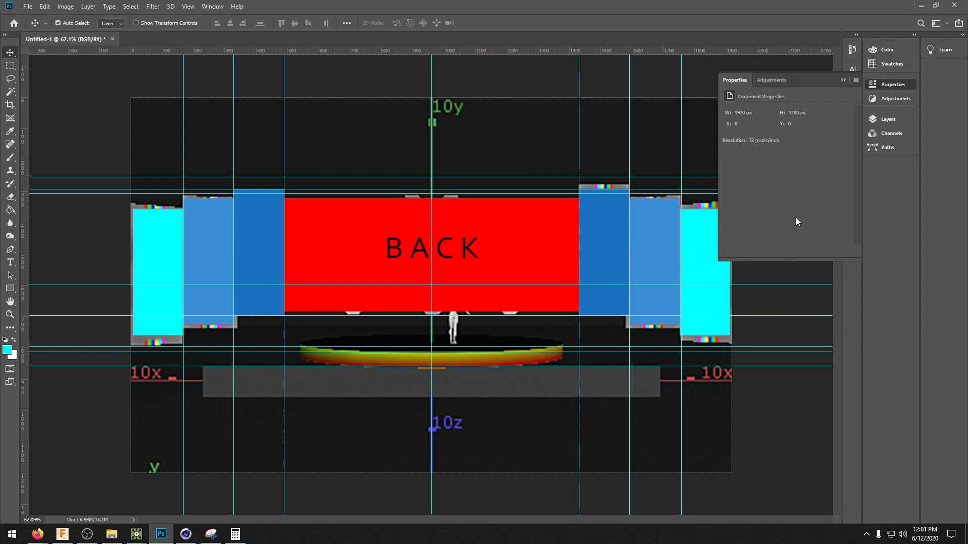
left_click(842, 80)
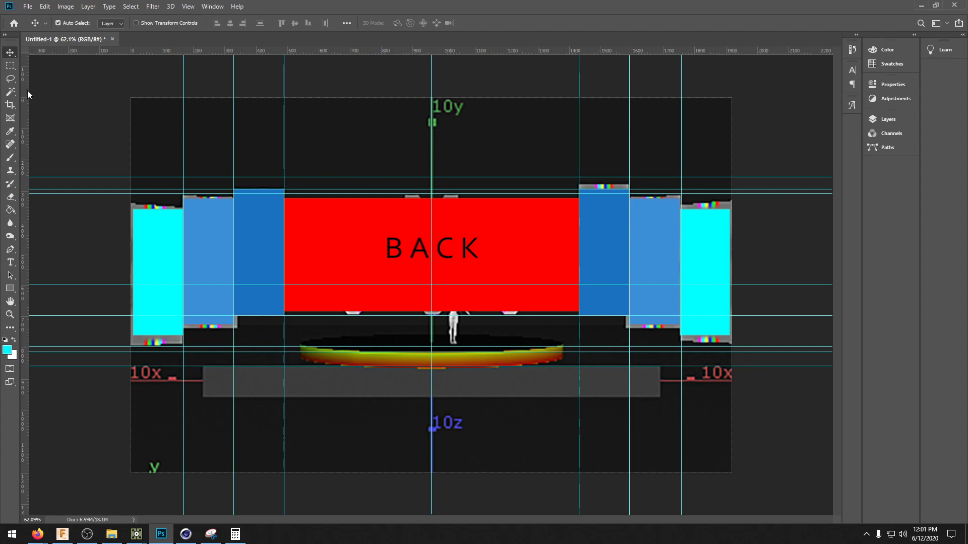
- Set the foreground colour to bright green (#00ff30) for a new Rectangle shape
mouse_move(27, 103)
left_mouse_down()
mouse_move(134, 115)
mouse_move(22, 114)
left_mouse_up()
left_click(10, 275)
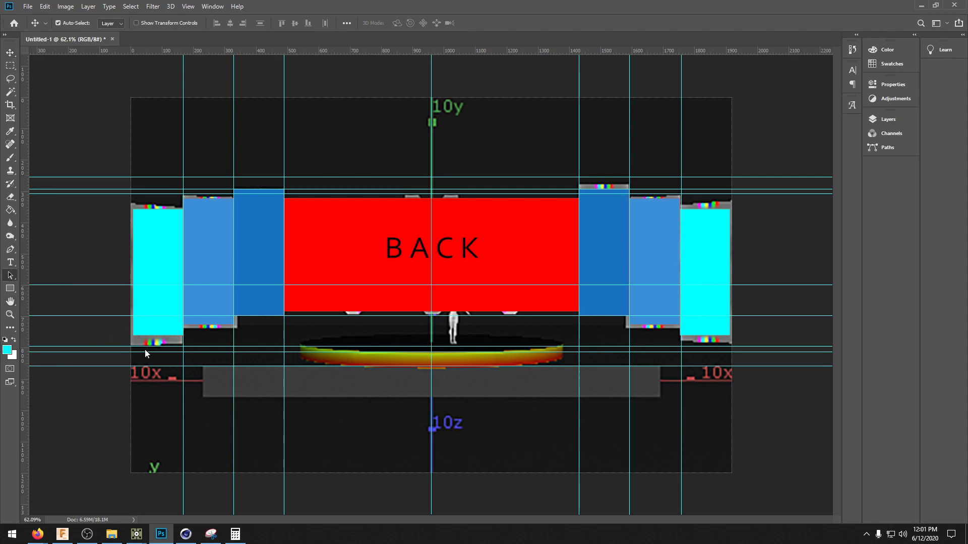
left_click(10, 288)
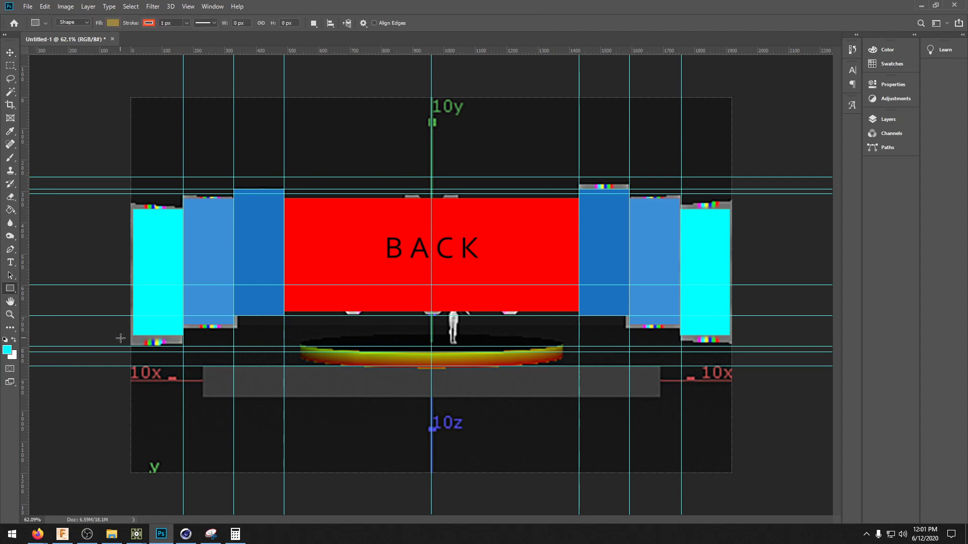
left_click(13, 352)
left_click_drag(443, 372, 436, 378)
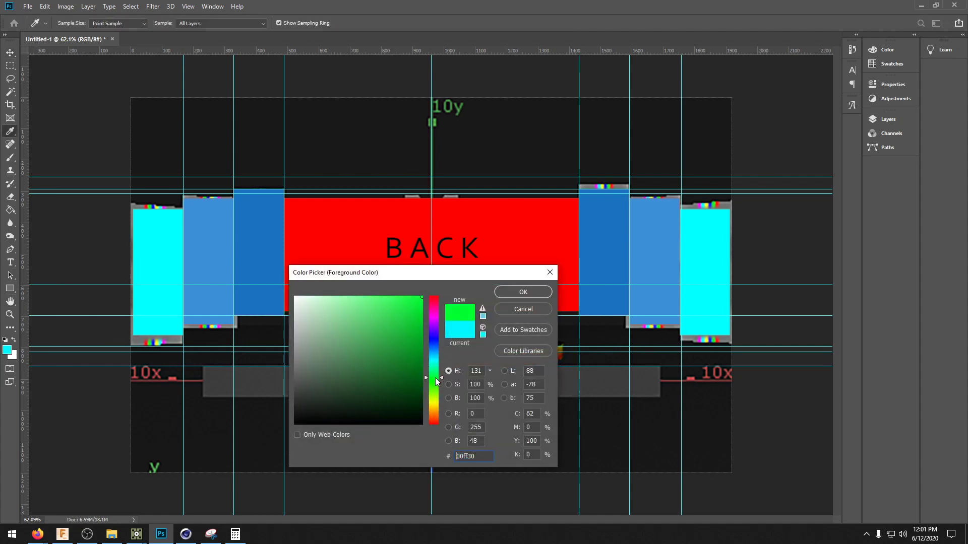
left_click(523, 292)
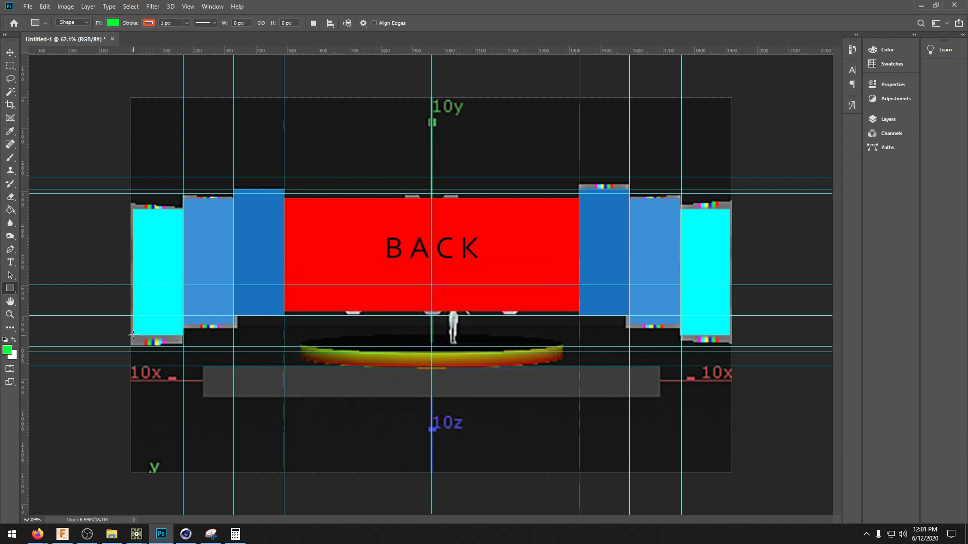
- Draw a green bar about 1906 × 36 px across the layout's width and move it down over the stage disc's front edge
left_click_drag(136, 337, 729, 347)
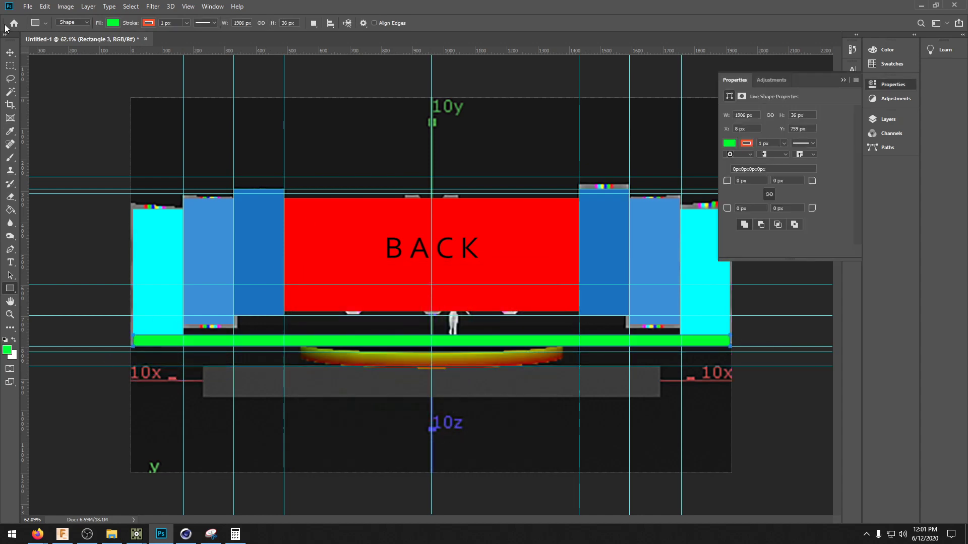
key("v")
left_click_drag(452, 348, 454, 361)
- Stretch the green bar upward to the guide above it with Free Transform Path, scaling its height to 127.78%
left_click(11, 289)
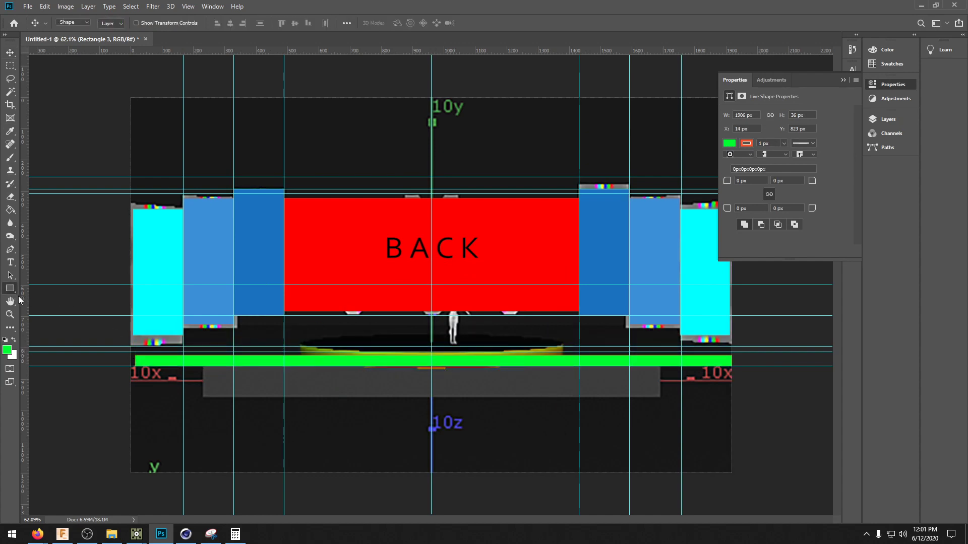
right_click(440, 358)
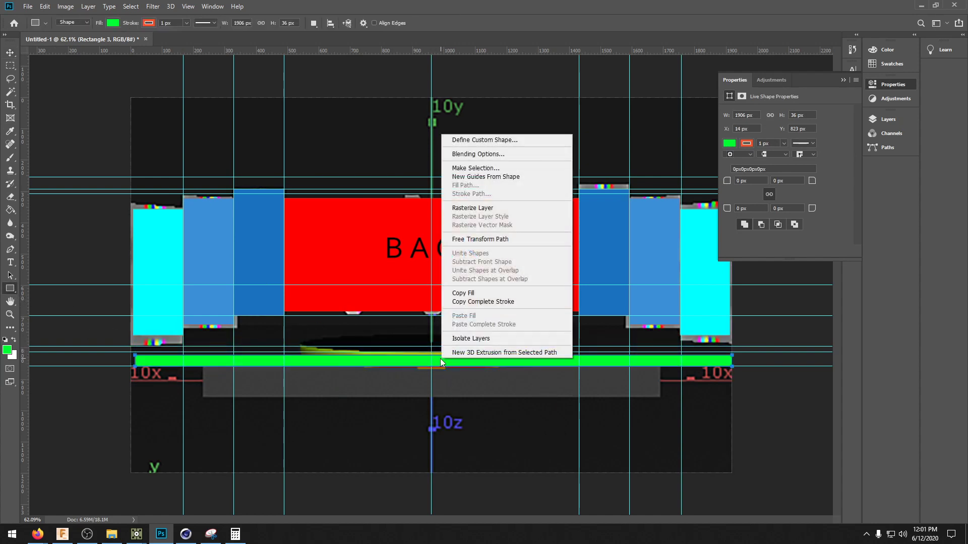
left_click(483, 240)
left_click_drag(433, 357, 433, 351)
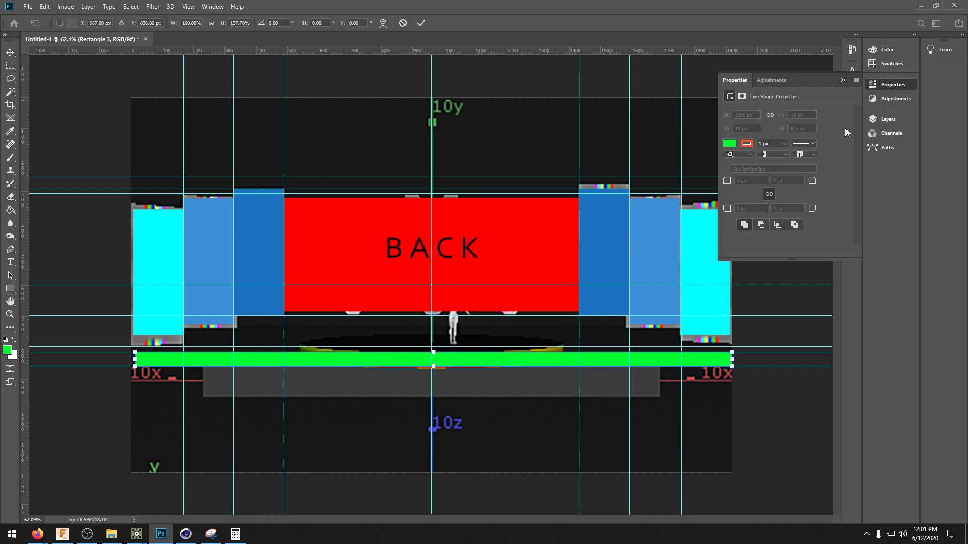
left_click(843, 80)
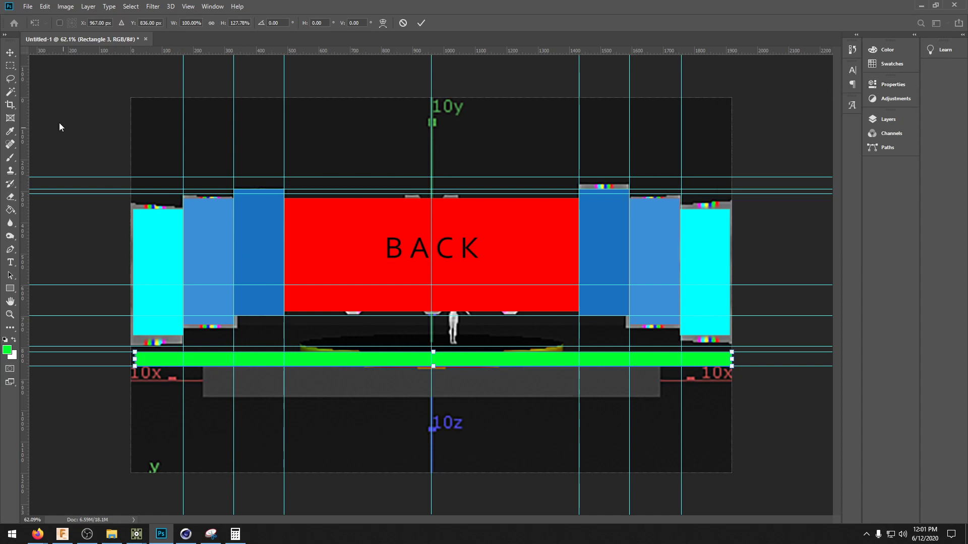
key("Return")
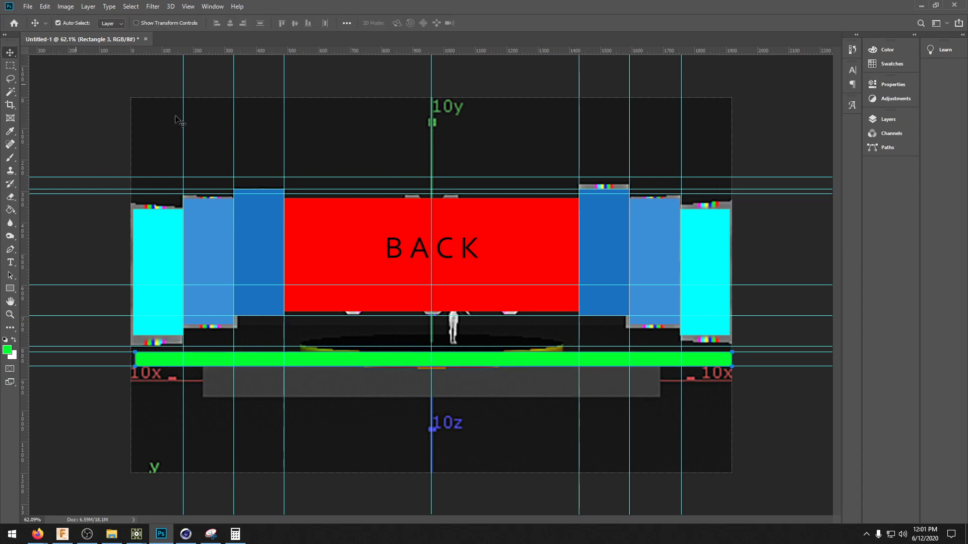
- Duplicate the green bar and place the copy just above the red BACK rectangle
key("ctrl+j")
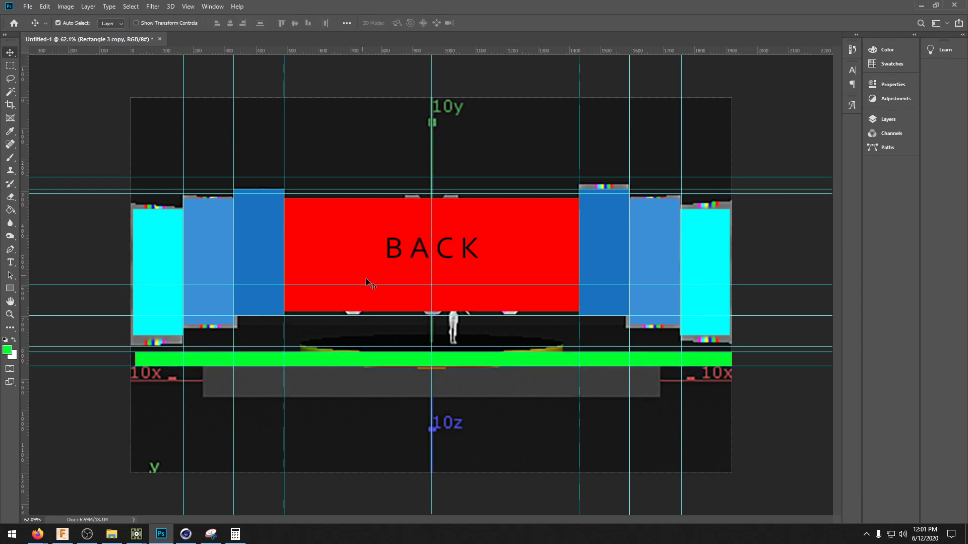
left_click_drag(456, 360, 464, 183)
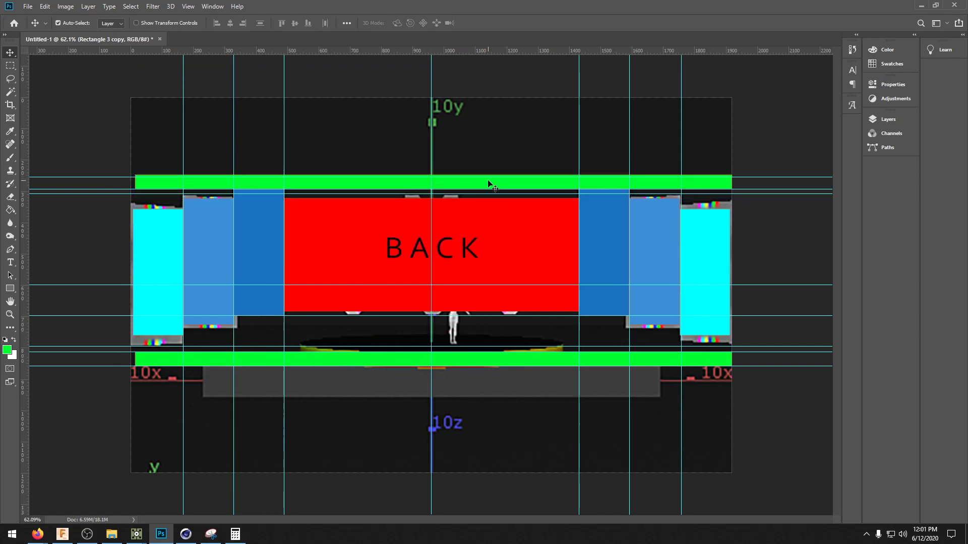
left_click(11, 288)
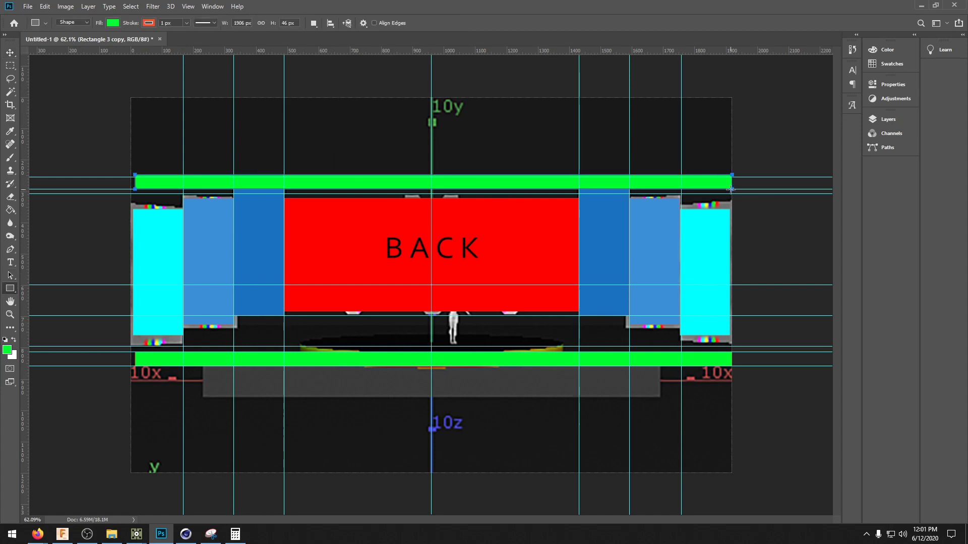
right_click(529, 182)
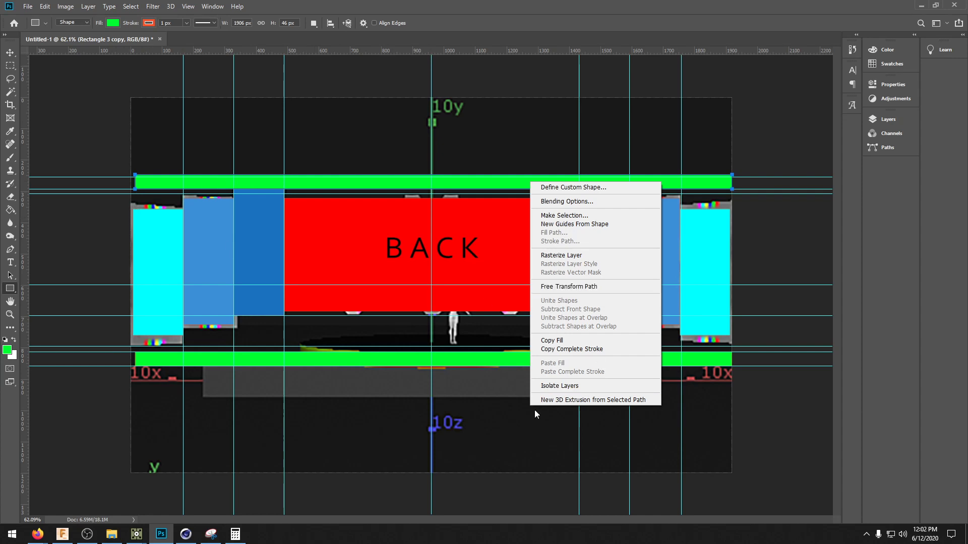
left_click(477, 358)
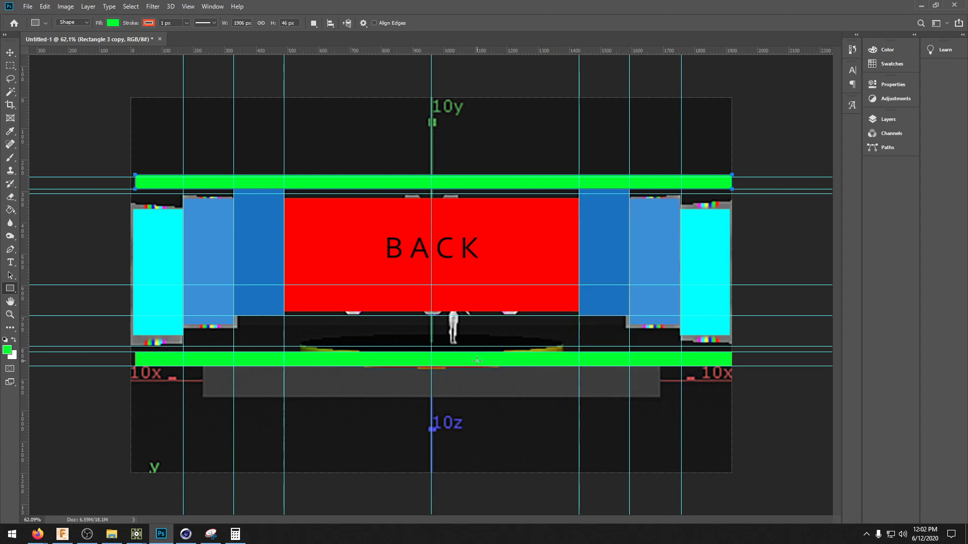
left_click(484, 376)
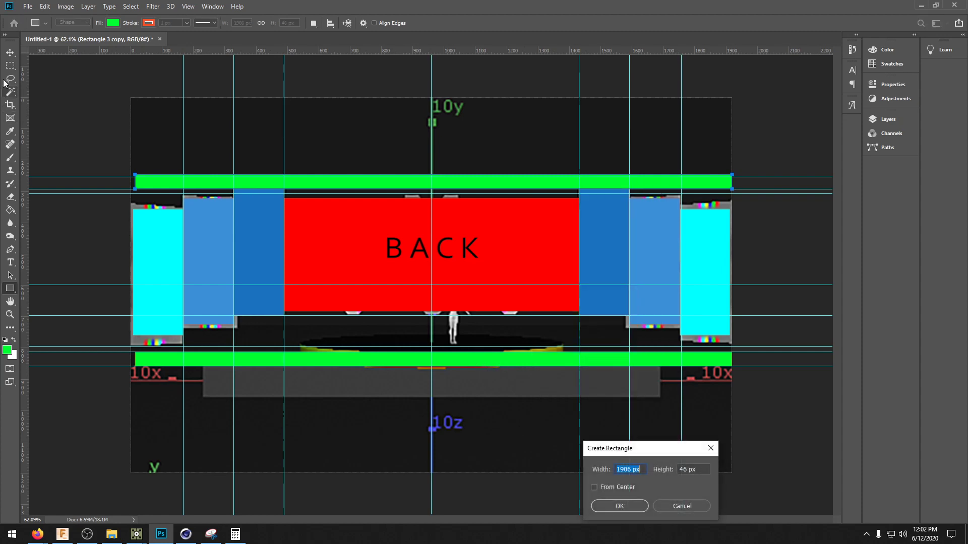
left_click(693, 506)
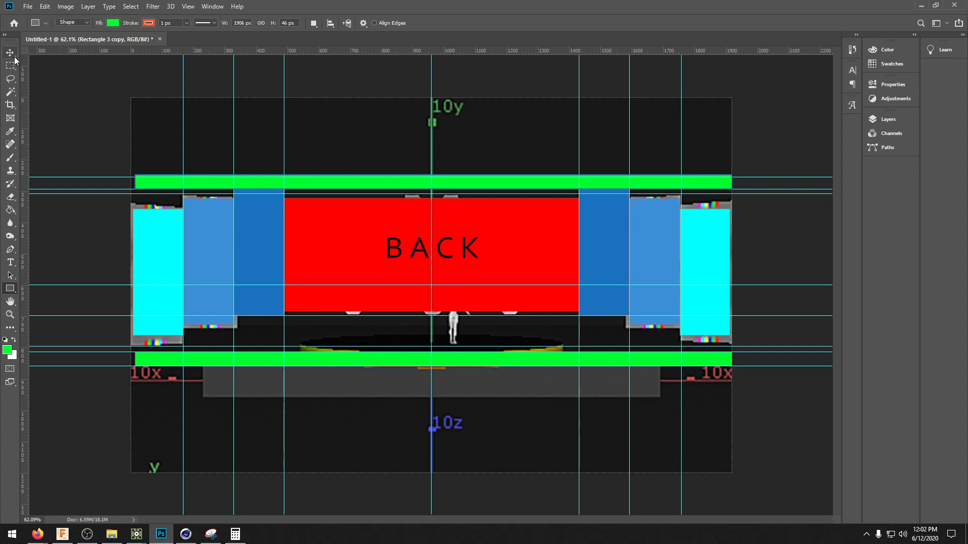
- Trim the lower green bar's right end slightly inward to match the outer right rectangle's edge
left_click(10, 53)
left_click(297, 362)
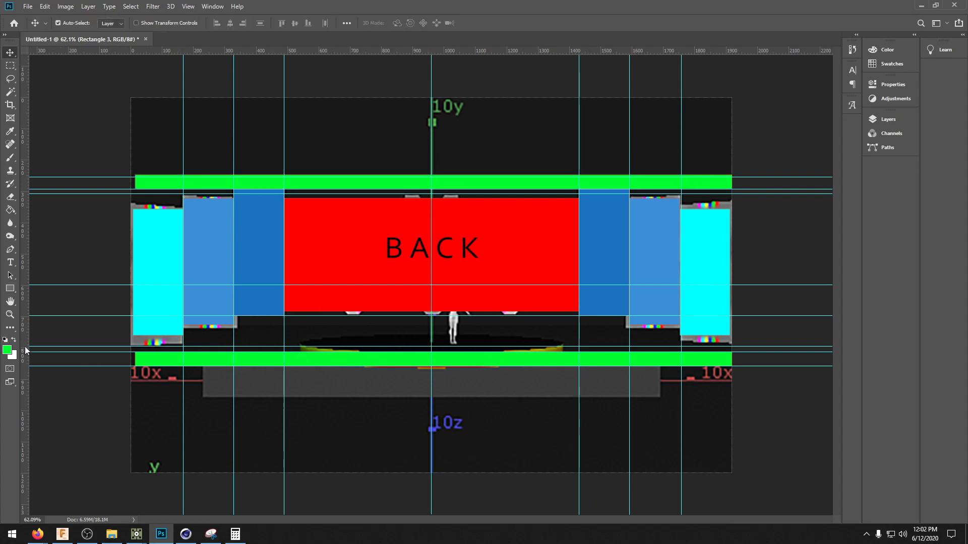
left_click(11, 289)
right_click(333, 363)
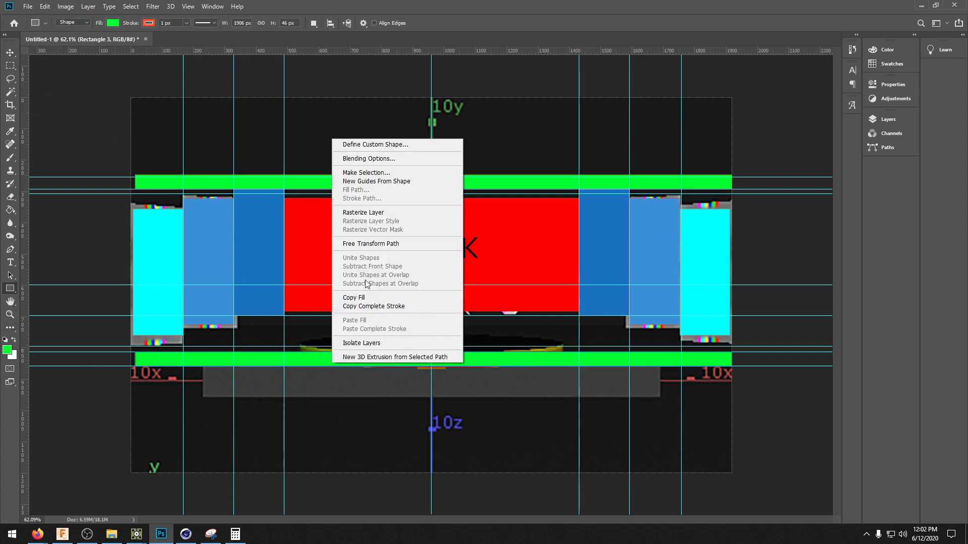
left_click(371, 243)
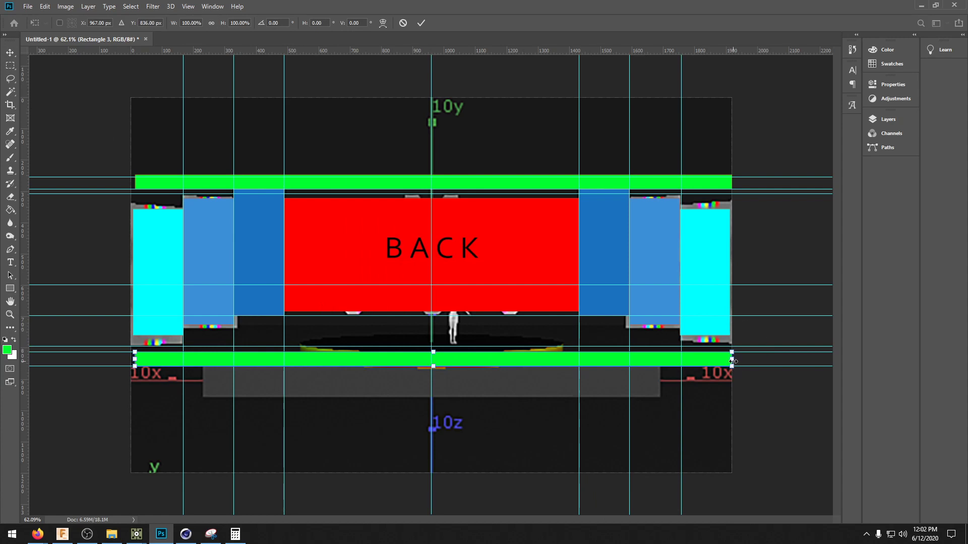
left_click_drag(733, 362, 730, 361)
left_click(10, 52)
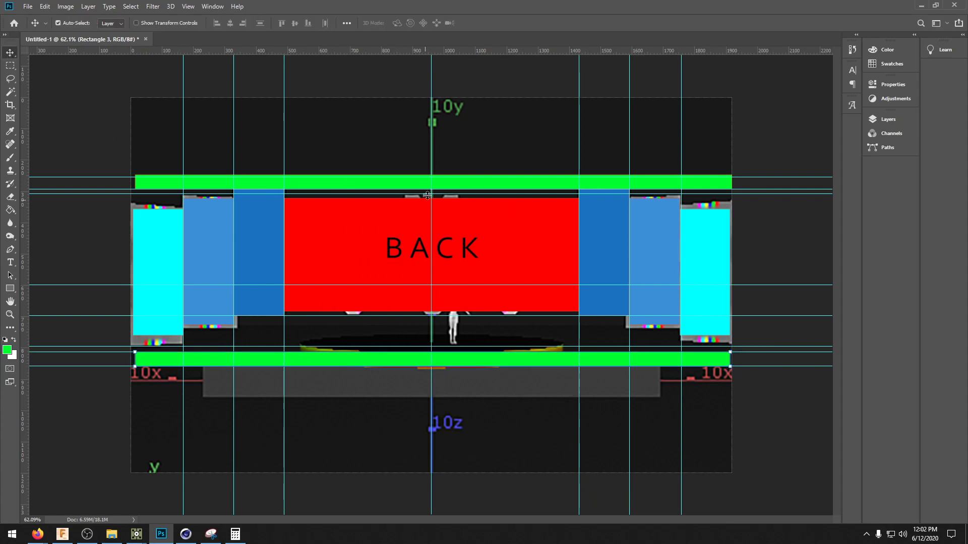
- Scale the upper green bar down to about 1444 × 35 px and centre it above the red BACK rectangle
key("ctrl+j")
left_click(10, 288)
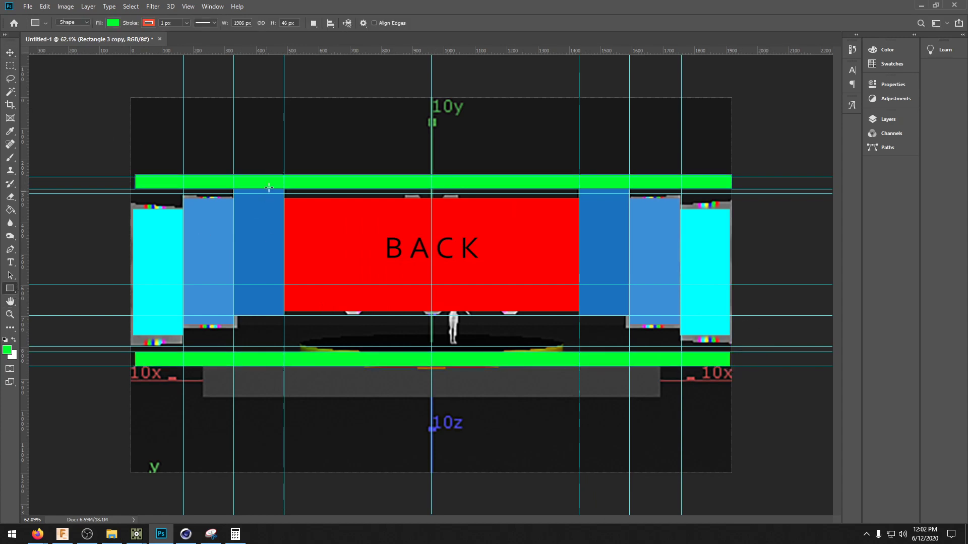
right_click(274, 183)
left_click(302, 286)
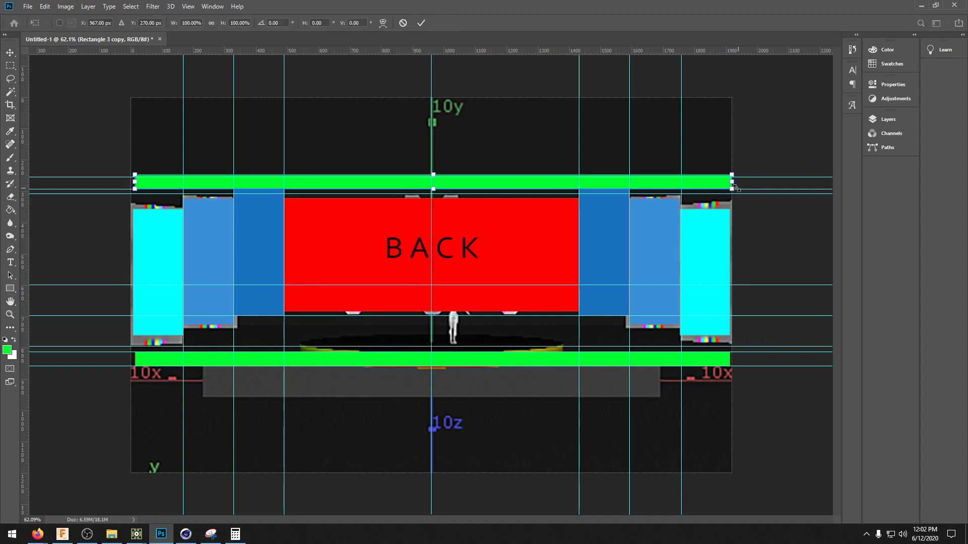
left_click_drag(733, 182, 588, 189)
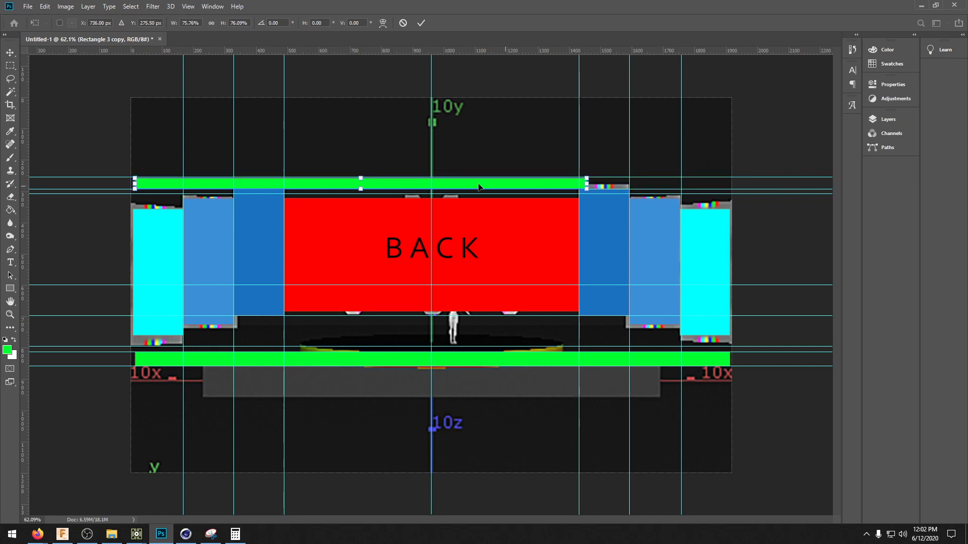
left_click_drag(425, 187, 486, 188)
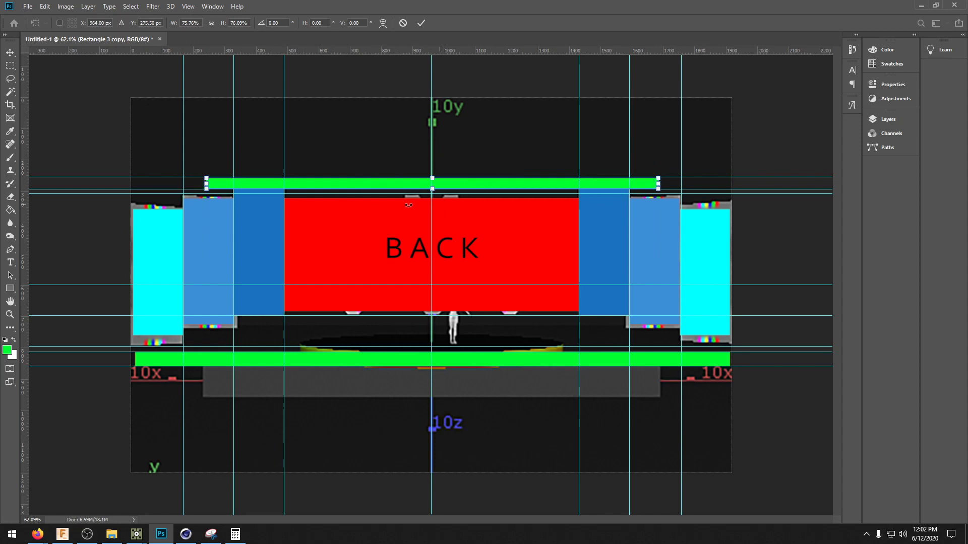
key("Return")
- Fill the upper bar with a yellowish green swatch
left_click(889, 85)
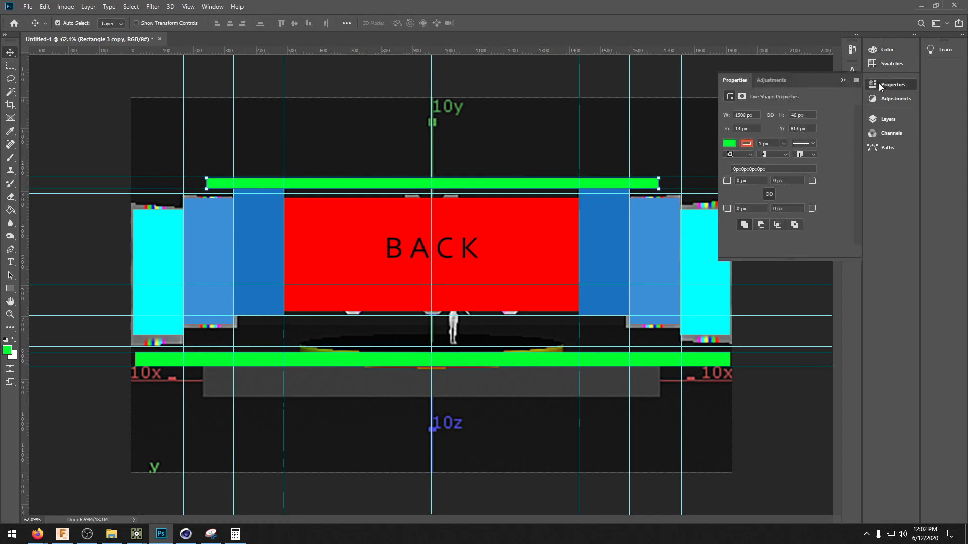
left_click(730, 144)
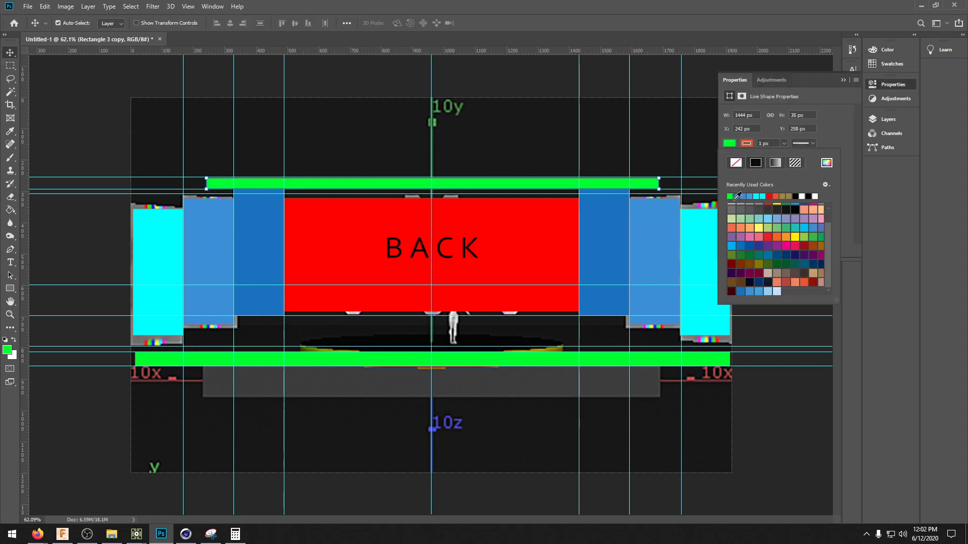
left_click(805, 236)
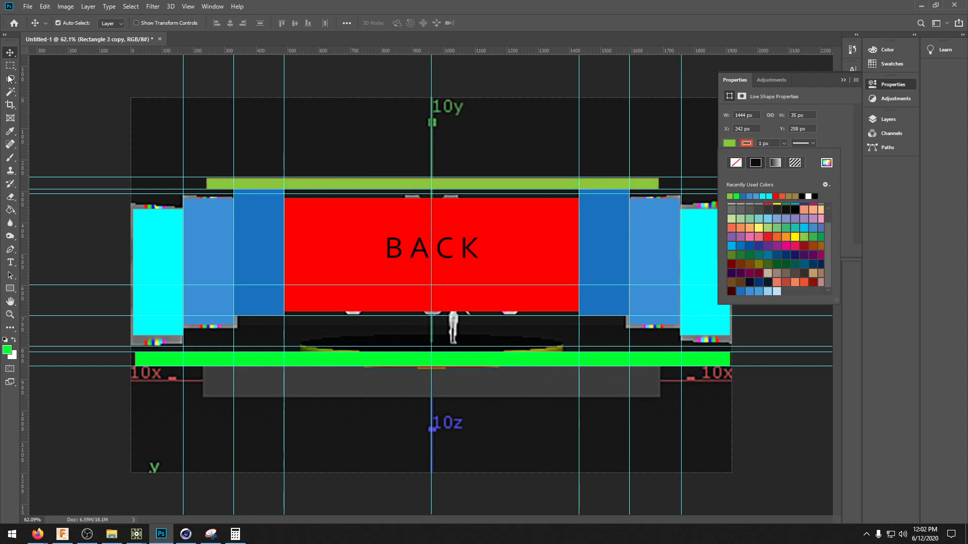
- Change the upper bar's fill to the pure yellow swatch and deselect the bar
scroll(784, 265, "up", 2)
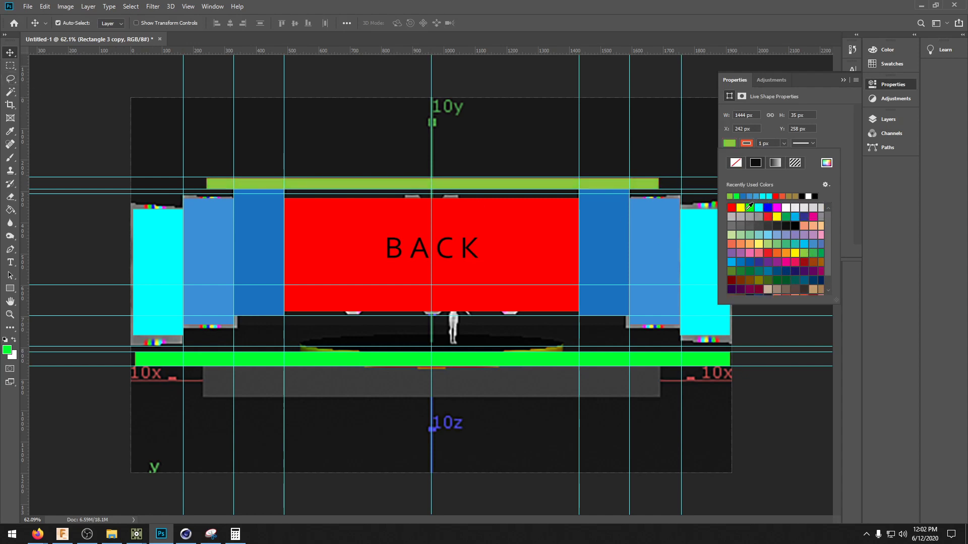
left_click(740, 207)
left_click(87, 100)
left_click(66, 271)
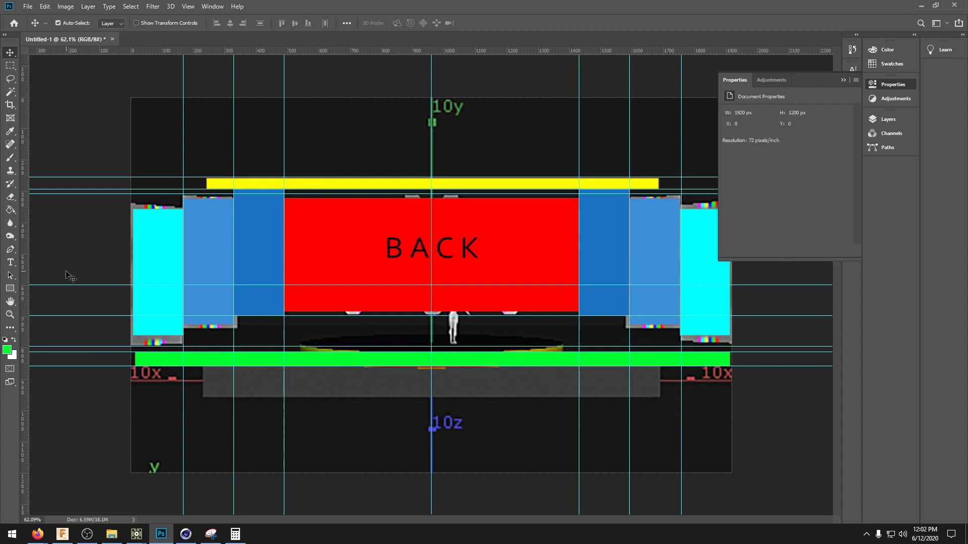
- Add the text label "1" on the outer left cyan rectangle and colour it black (000000)
left_click(9, 263)
left_click(150, 279)
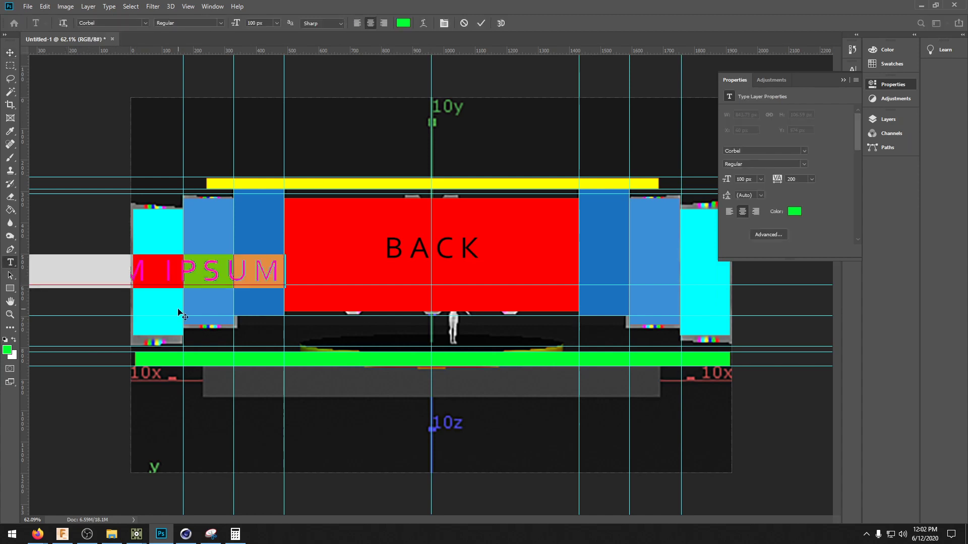
type("1")
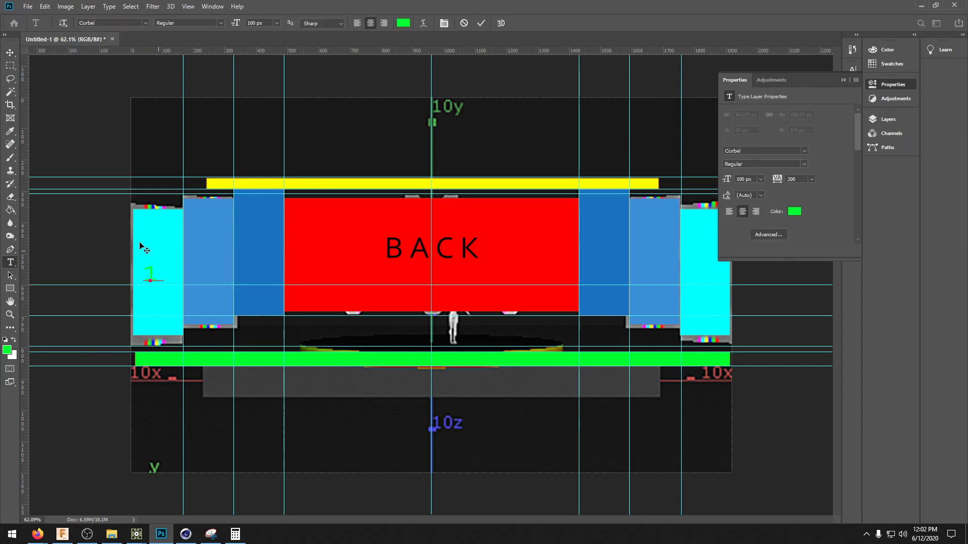
key("ctrl+a")
left_click(403, 22)
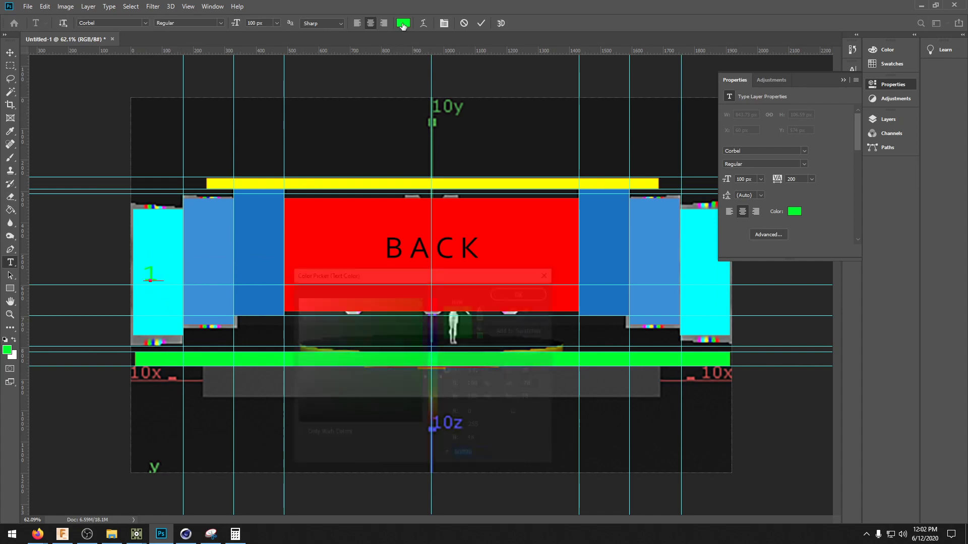
type("000000")
left_click(517, 294)
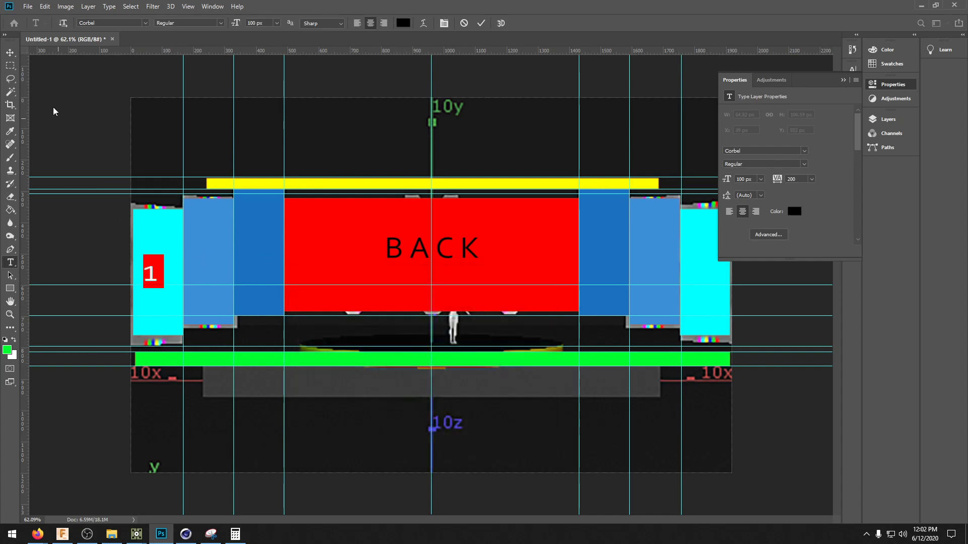
- Label the two blue rectangles left of BACK with separate text layers, "2" on the lighter one and "3" on the darker one
left_click(10, 262)
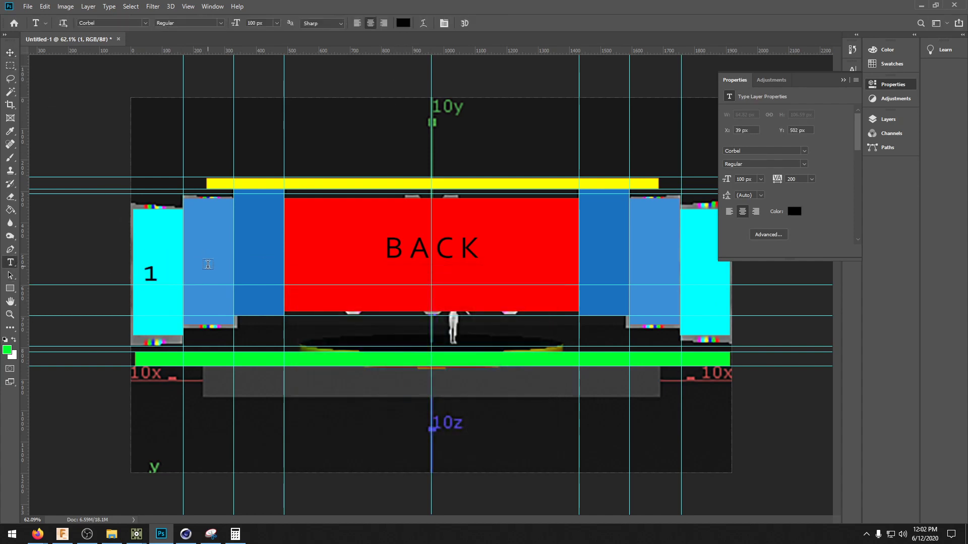
left_click(208, 264)
type("2")
left_click(11, 53)
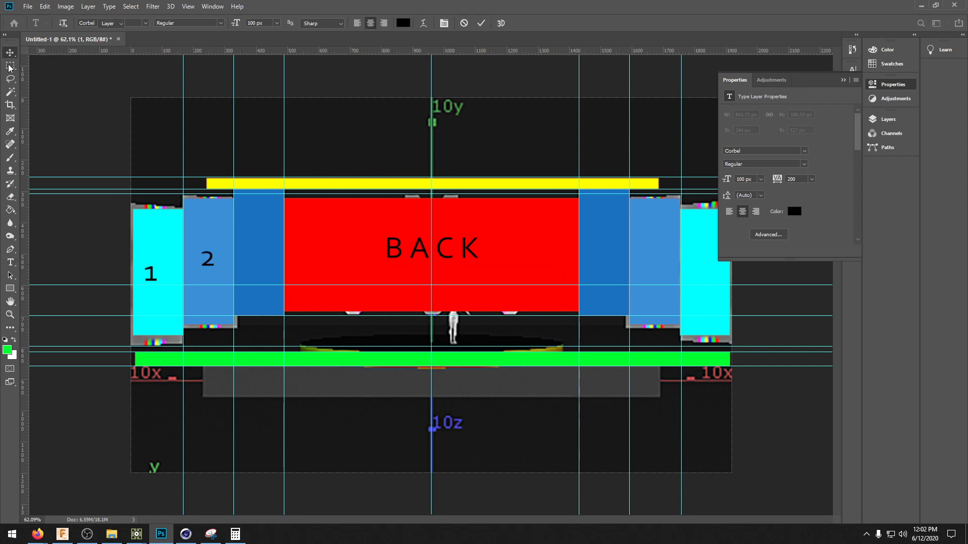
left_click(11, 262)
left_click(254, 255)
type("3")
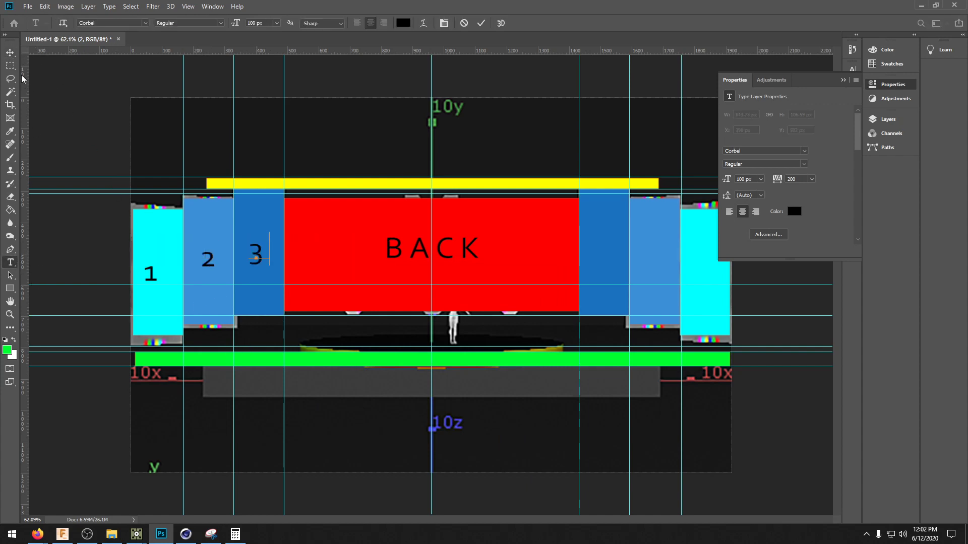
left_click(11, 53)
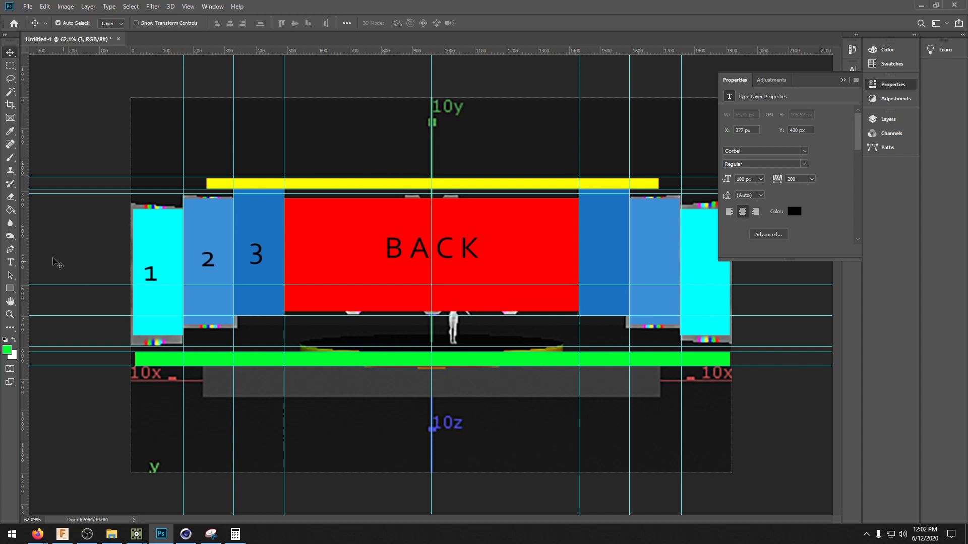
- Label the two blue rectangles right of BACK with separate text layers, "4" on the darker one and "5" on the lighter one
left_click(11, 262)
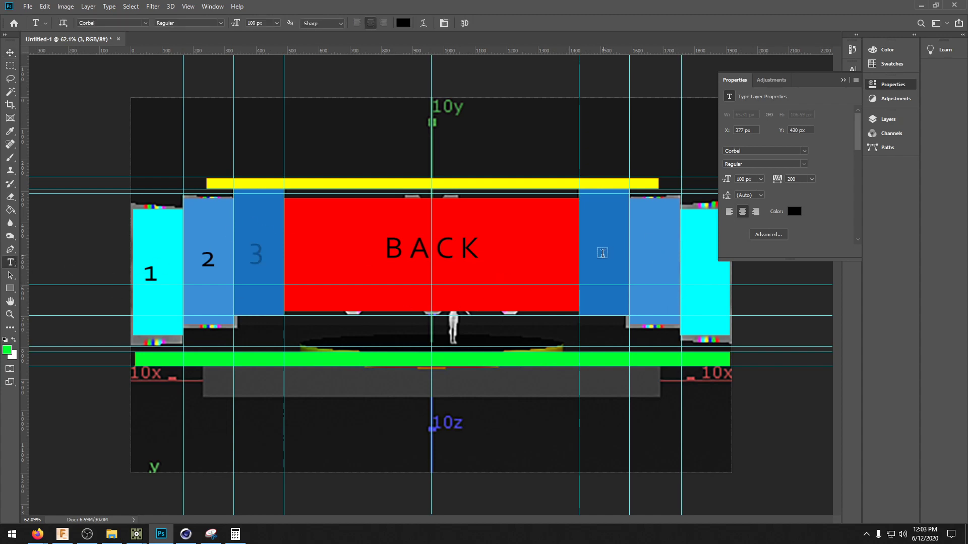
left_click(605, 255)
type("4")
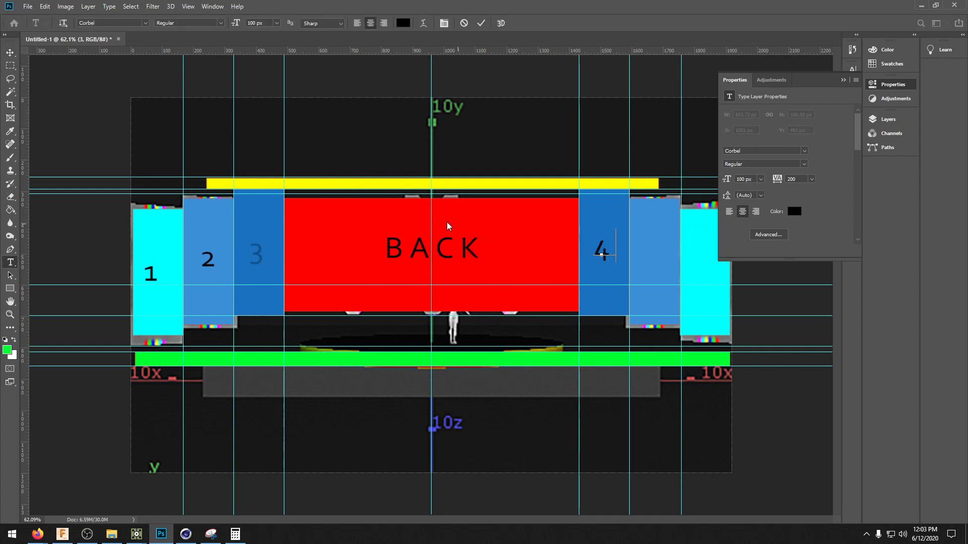
left_click(10, 52)
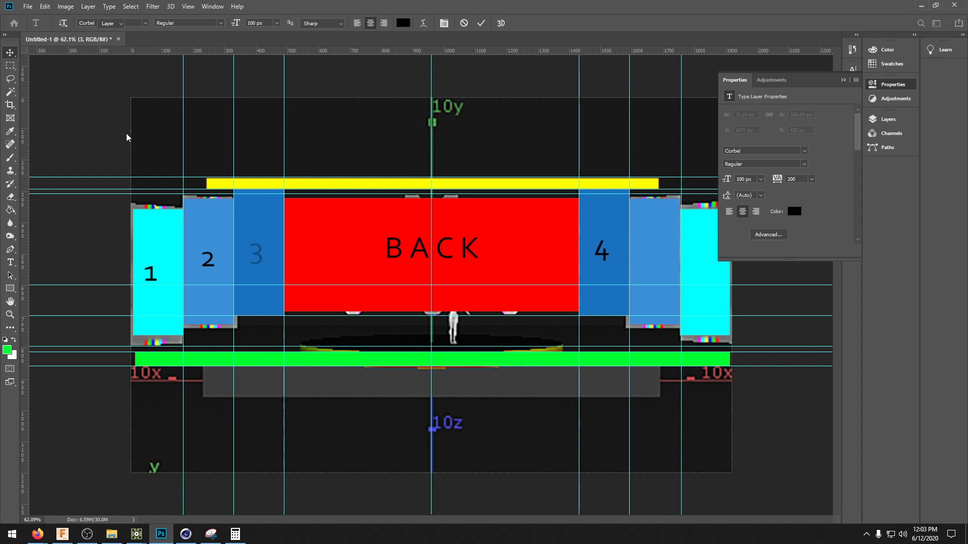
left_click(10, 263)
left_click(653, 266)
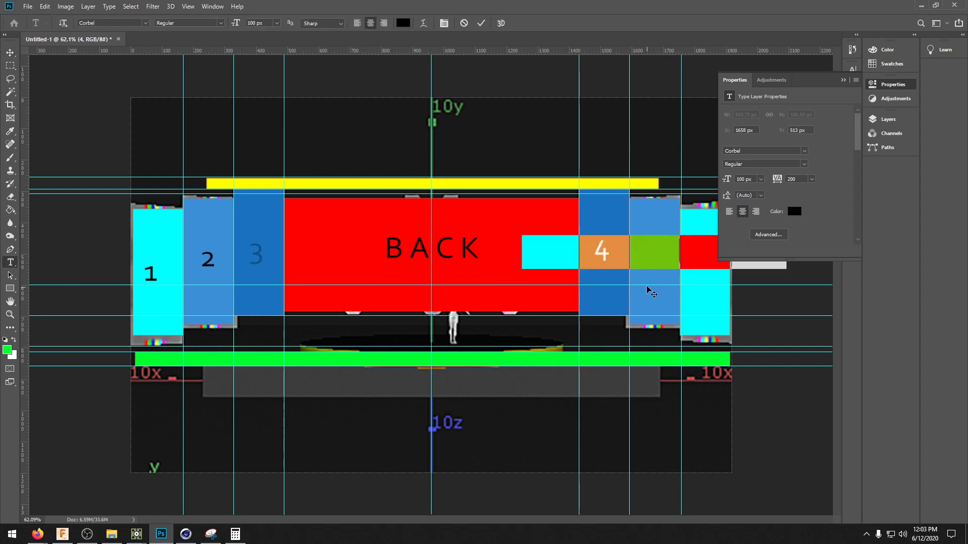
type("5")
left_click(10, 54)
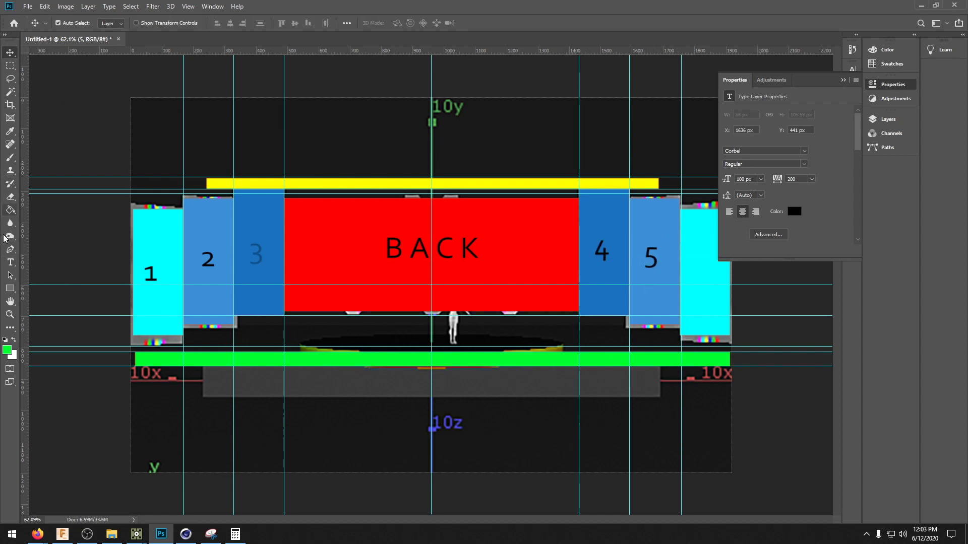
- Add the label "6" on the outer right cyan rectangle, centre it there, and move the Properties panel clear of the artwork
left_click(10, 263)
left_click(699, 278)
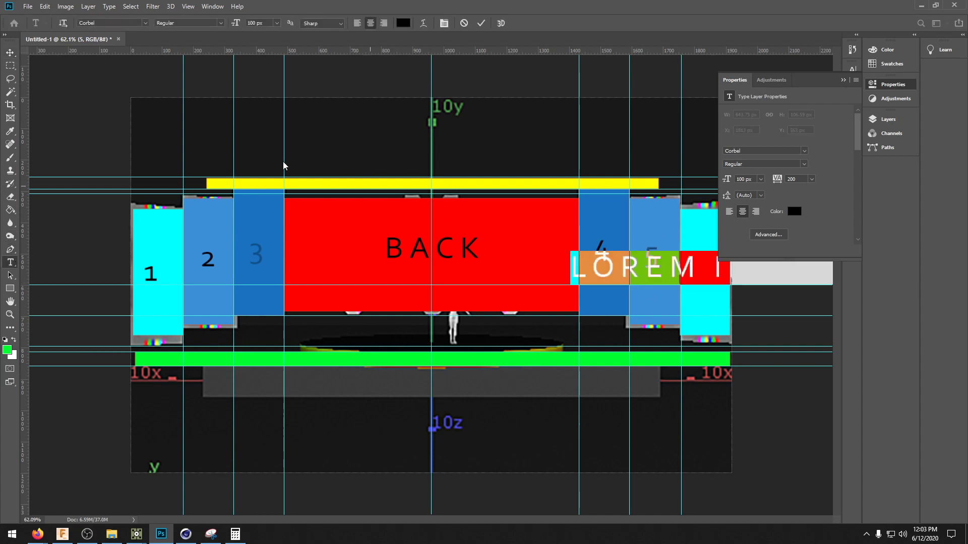
type("6")
left_click(10, 54)
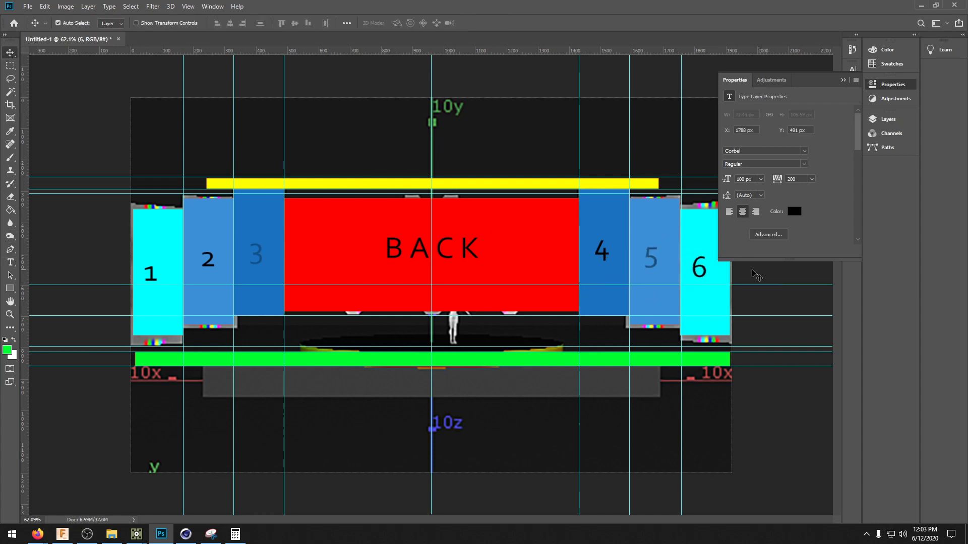
left_click_drag(699, 267, 704, 267)
left_click_drag(717, 125, 764, 130)
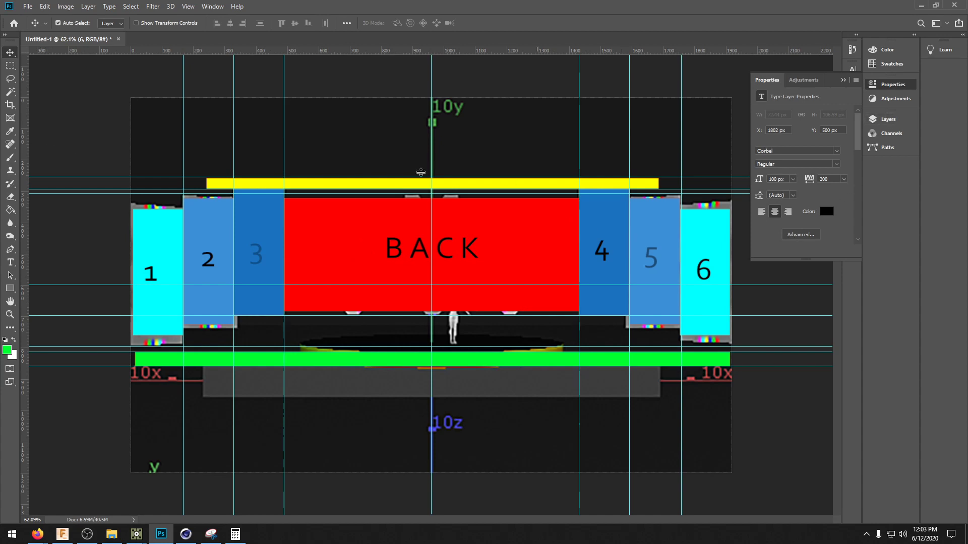
- Start a crop on the canvas with the Crop tool
left_click(10, 104)
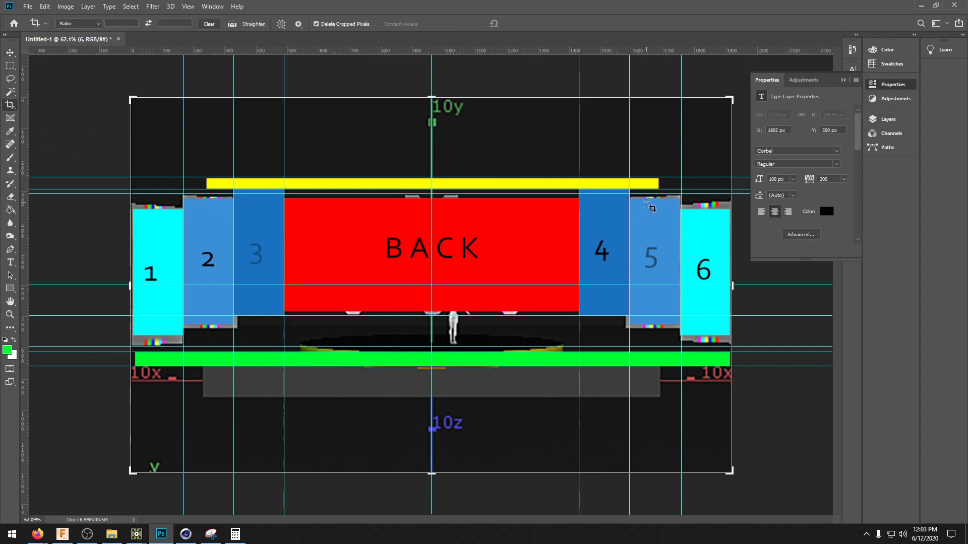
- Crop the canvas to the outer bounds of the coloured screen blocks, from the yellow strip down to the green strip
mouse_move(730, 177)
left_mouse_down()
mouse_move(598, 233)
mouse_move(133, 367)
left_mouse_up()
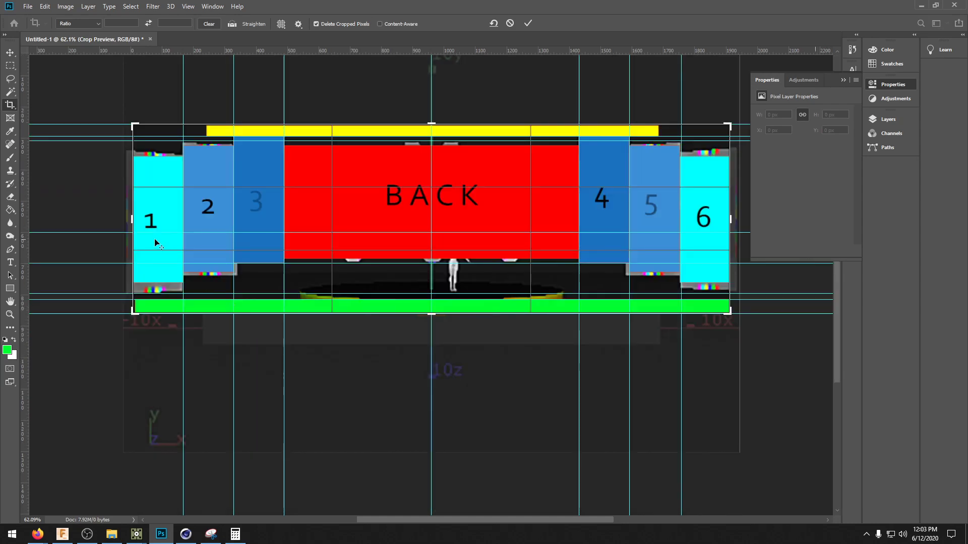
scroll(157, 243, "up", 8, "alt")
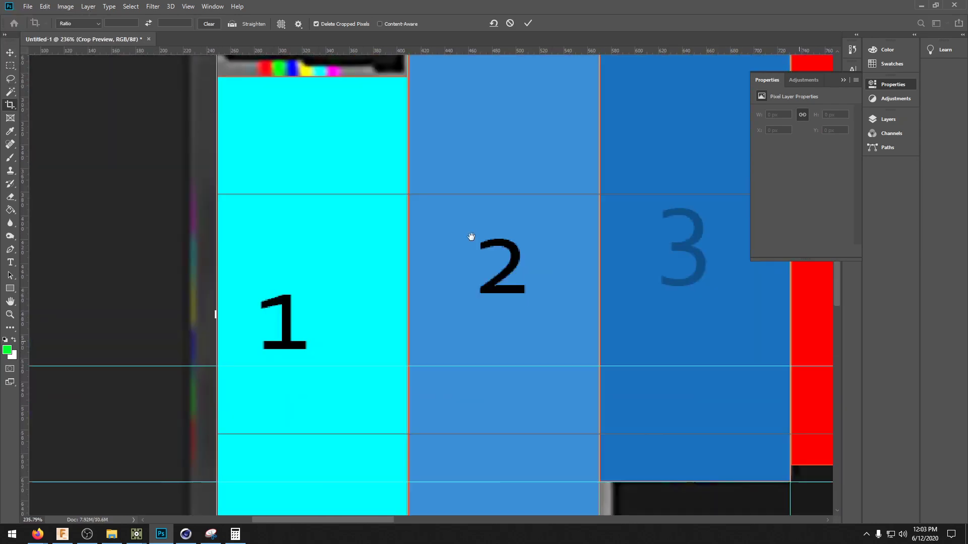
scroll(471, 237, "up", 9, "alt")
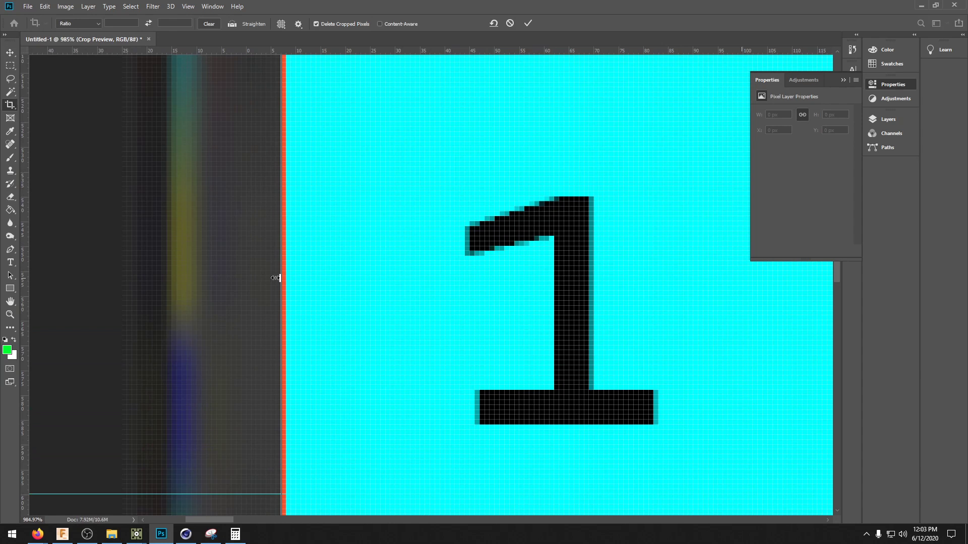
scroll(275, 278, "down", 12, "alt")
key("alt+space")
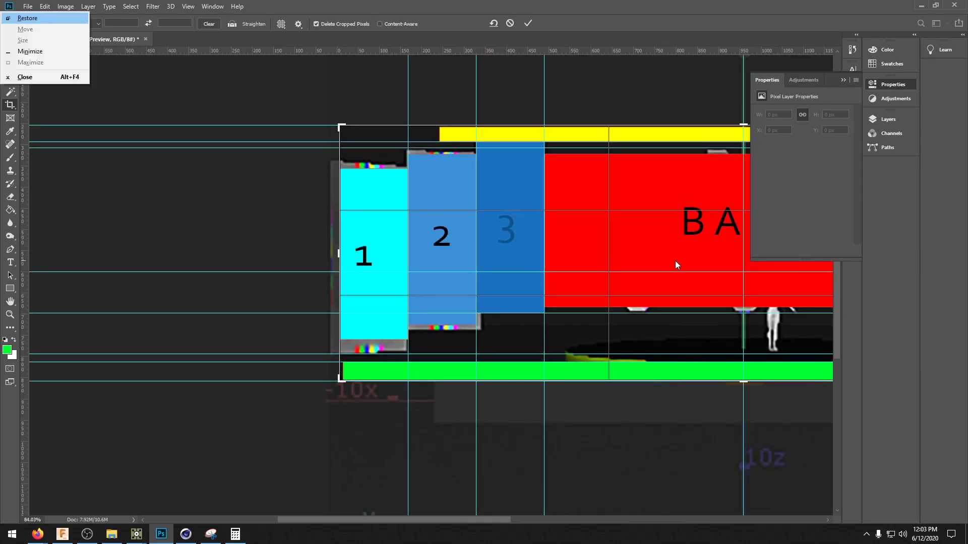
left_click(675, 264)
left_click_drag(699, 257, 201, 241, "space")
scroll(382, 257, "up", 13, "alt")
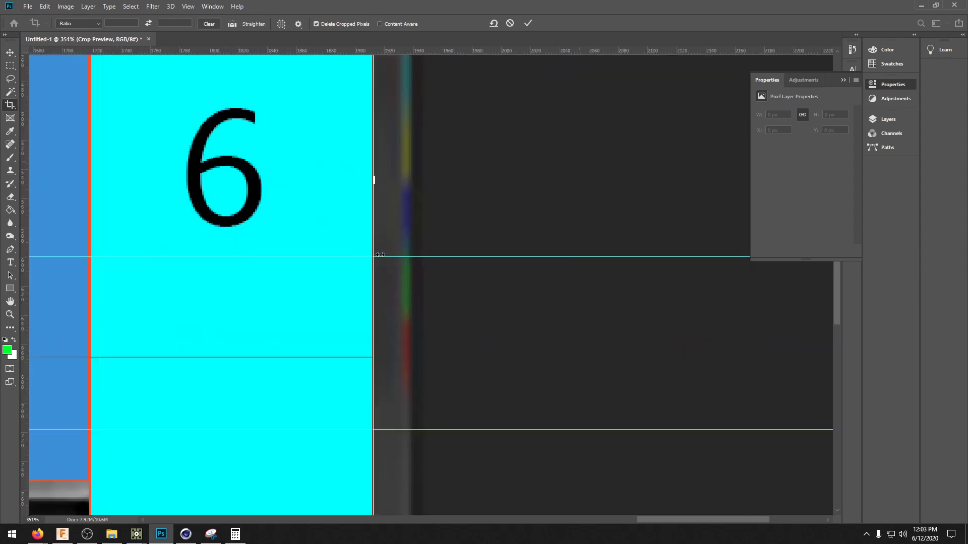
scroll(381, 257, "up", 3, "alt")
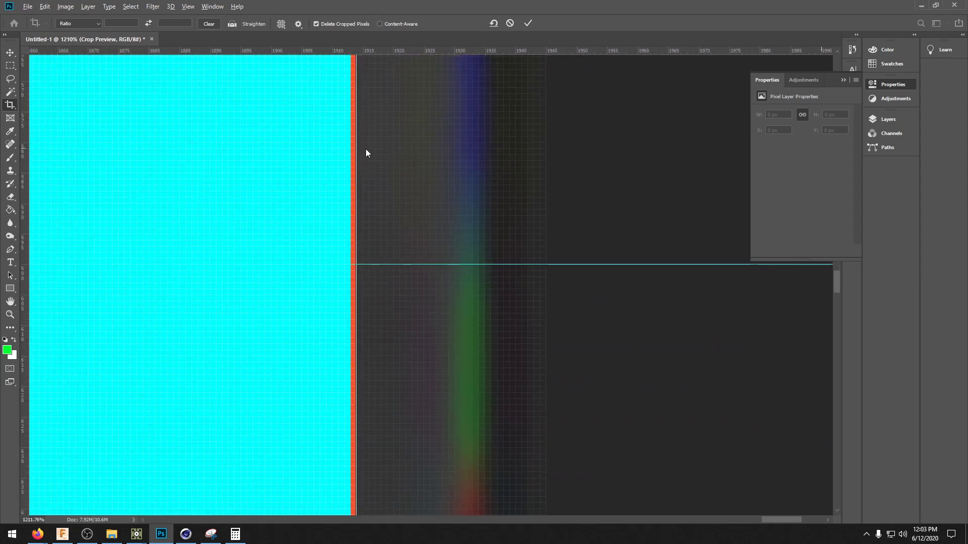
scroll(256, 236, "down", 15, "alt")
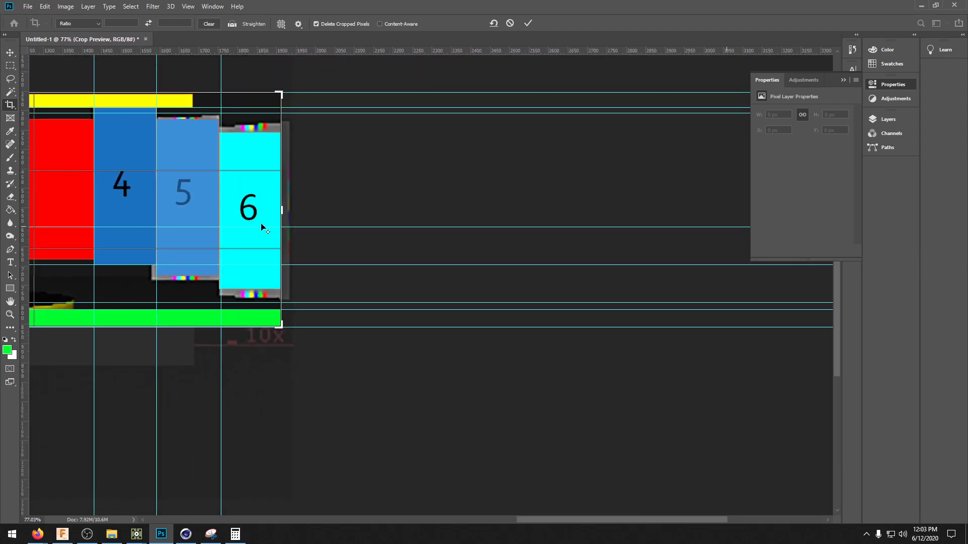
key("alt+space")
key("Escape")
left_click_drag(109, 181, 585, 260)
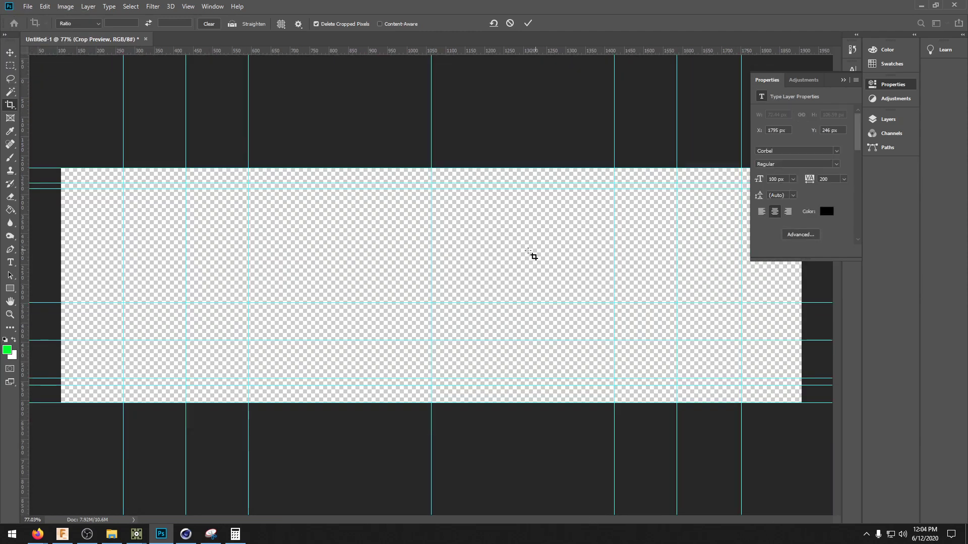
key("Return")
scroll(443, 269, "down", 1, "alt")
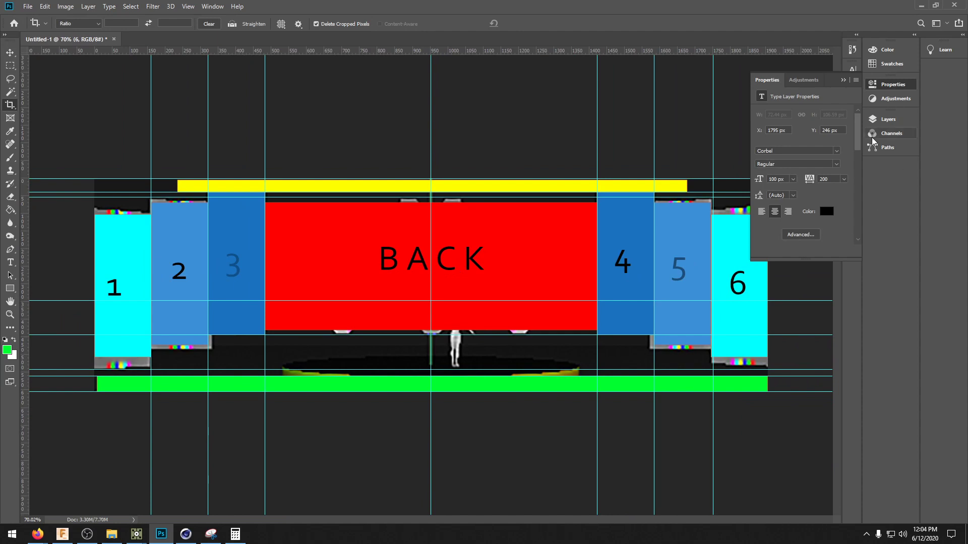
- Hide the reference image on Layer 1 and the Background layer
left_click(888, 119)
scroll(790, 203, "down", 5)
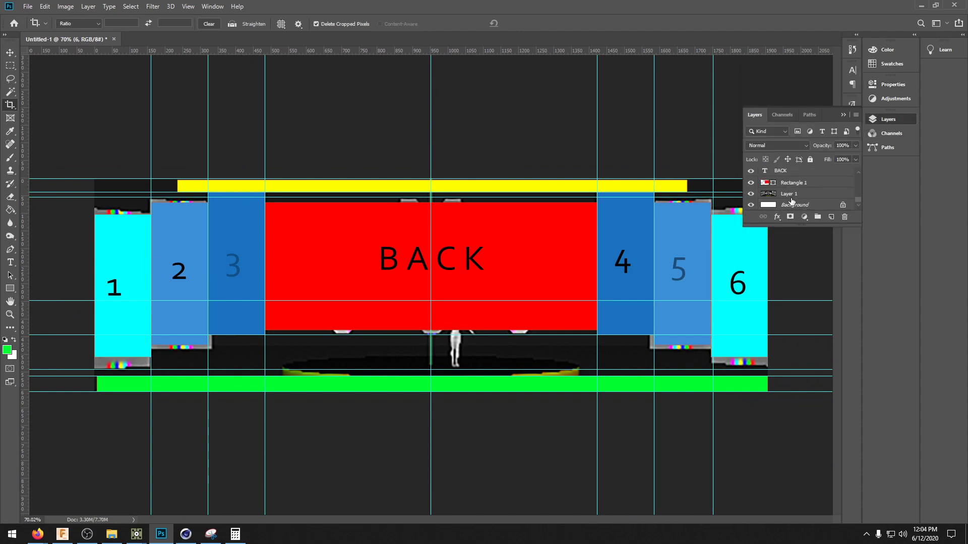
left_click(751, 194)
left_click(750, 205)
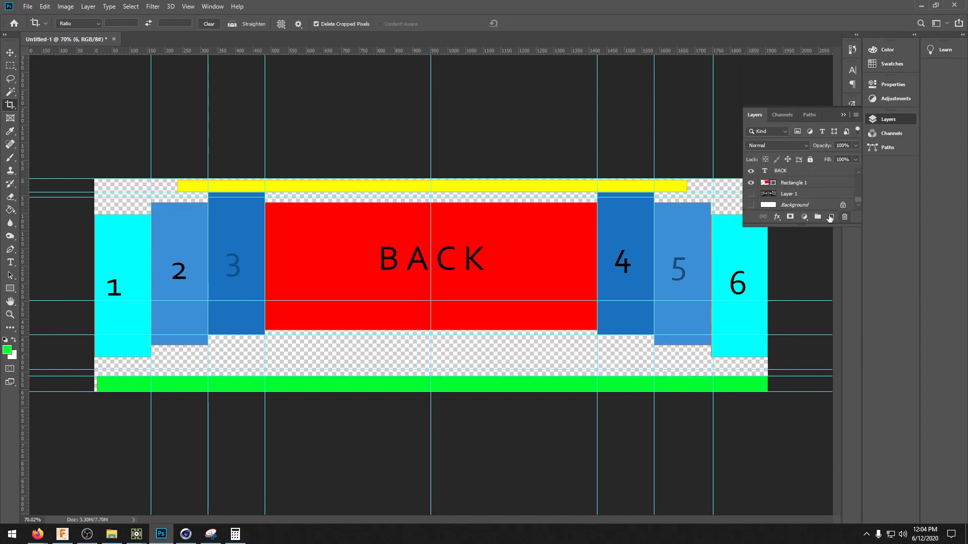
- Add a new empty layer and try to move it to the bottom of the layer stack
left_click(829, 218)
left_click_drag(791, 182, 789, 207)
scroll(805, 209, "down", 10)
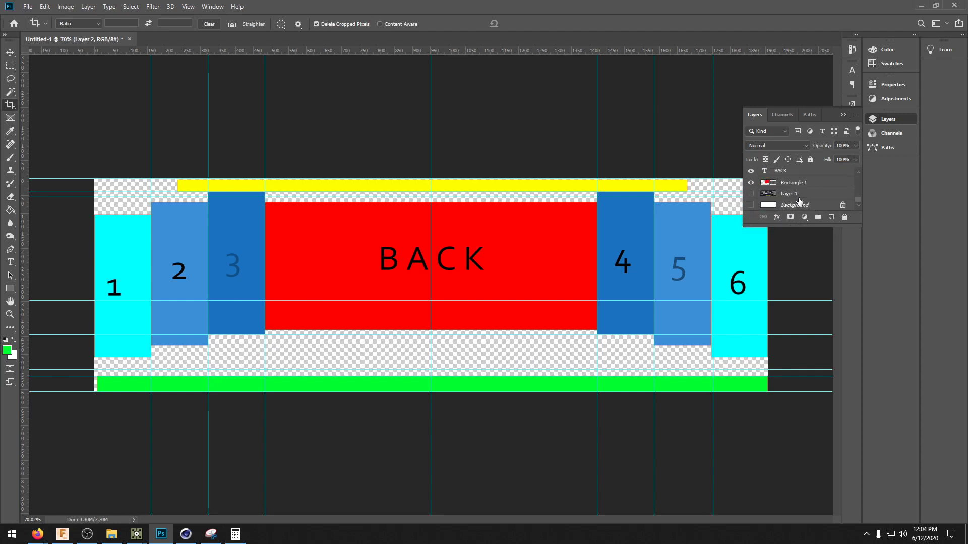
- Show the Background layer again and fill it with black (000000) using the Paint Bucket
left_click(799, 204)
left_click(751, 205)
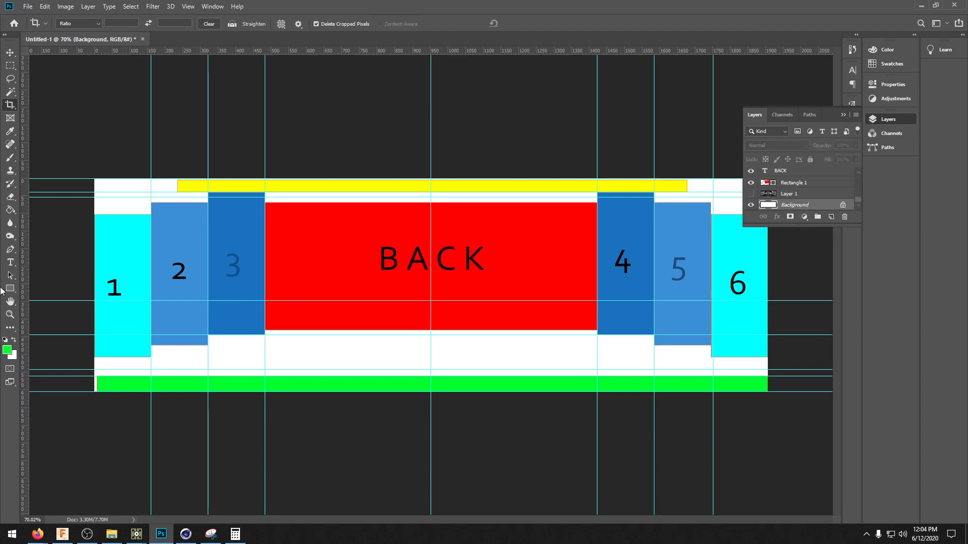
left_click(10, 210)
left_click(7, 350)
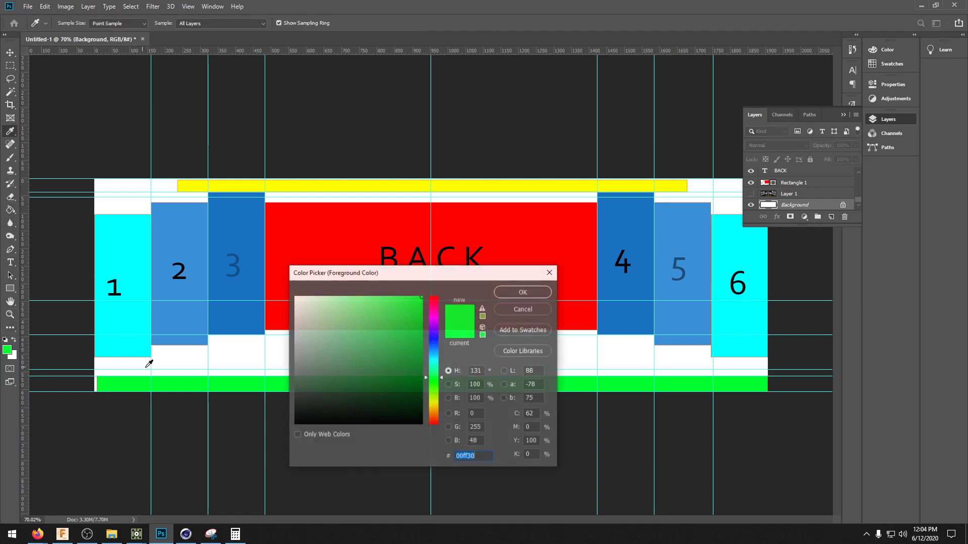
type("000000")
left_click(521, 293)
left_click(415, 356)
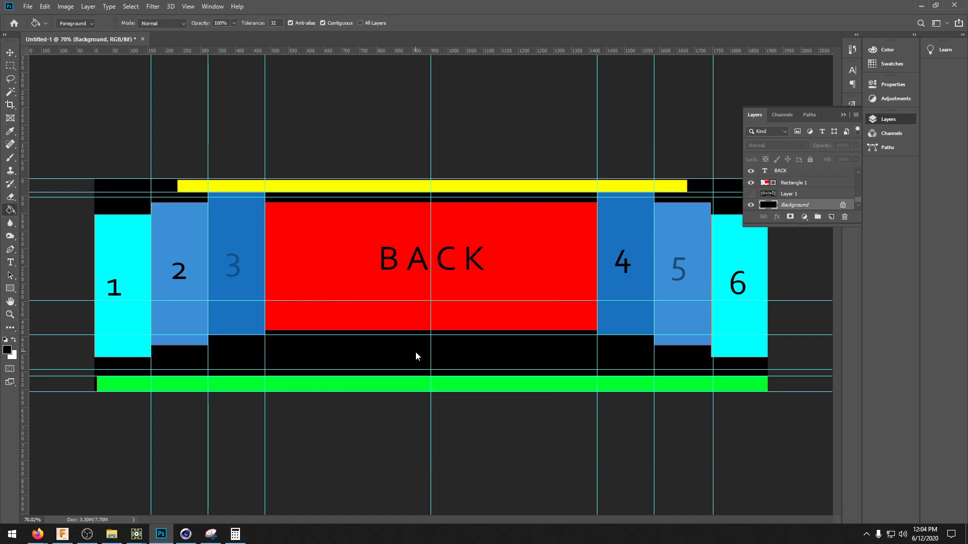
left_click(10, 52)
left_click(356, 97)
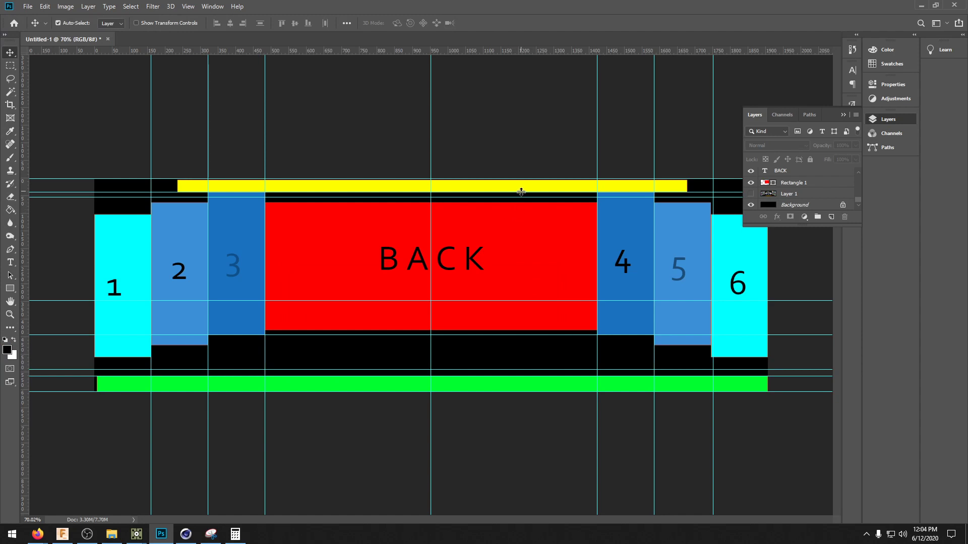
- Export the image for web with the JPEG High preset as screen_mapping into the stage folder within previsualisation on the Desktop
key("ctrl+alt+shift+s")
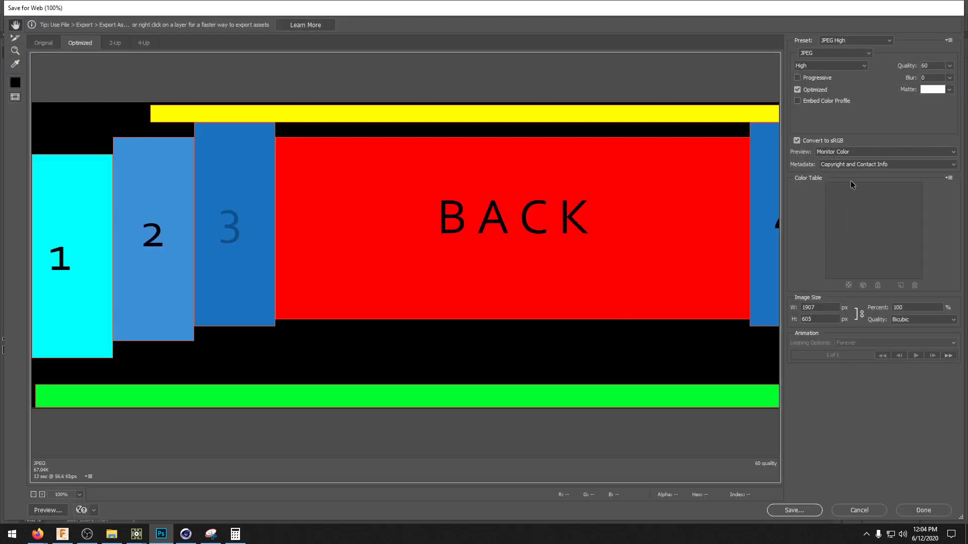
left_click(795, 511)
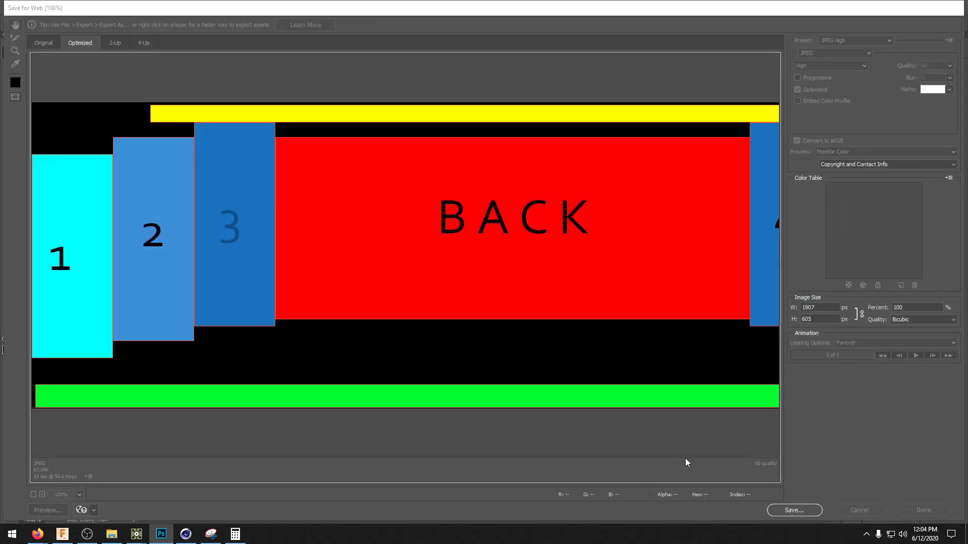
left_click(339, 237)
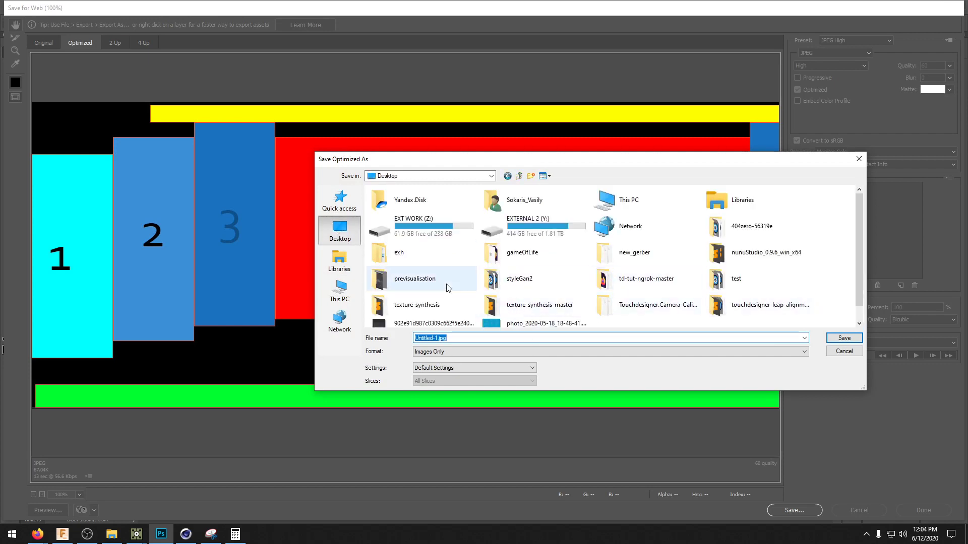
double_click(418, 279)
double_click(392, 234)
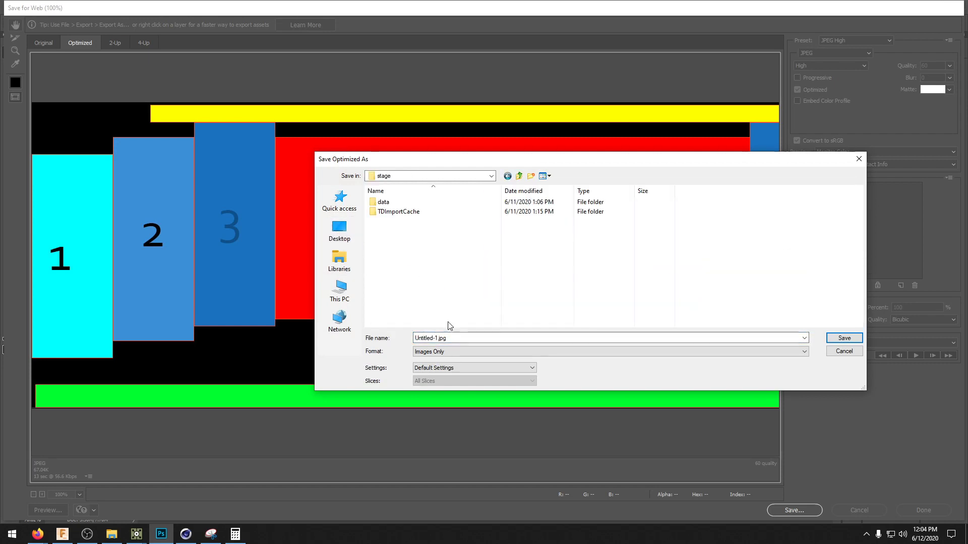
left_click(458, 336)
type("scree")
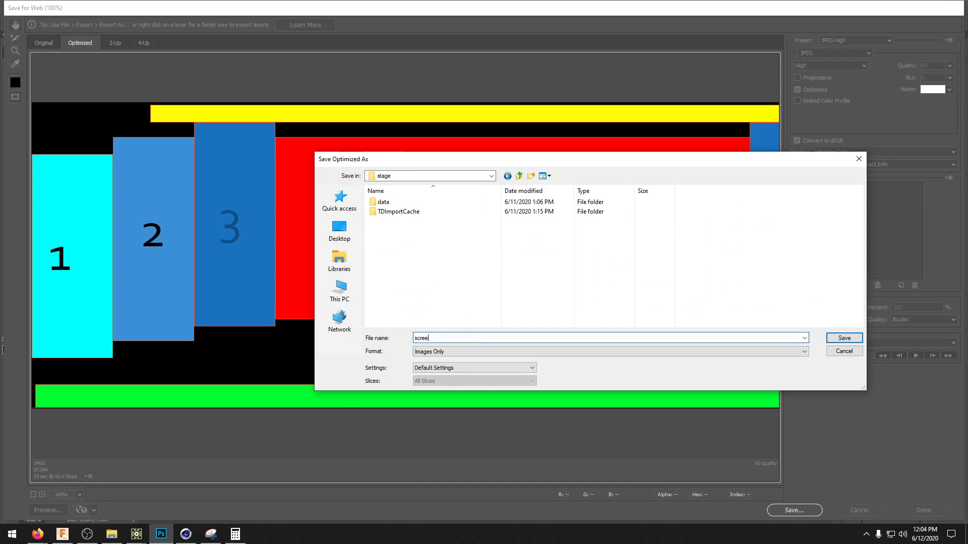
type("n")
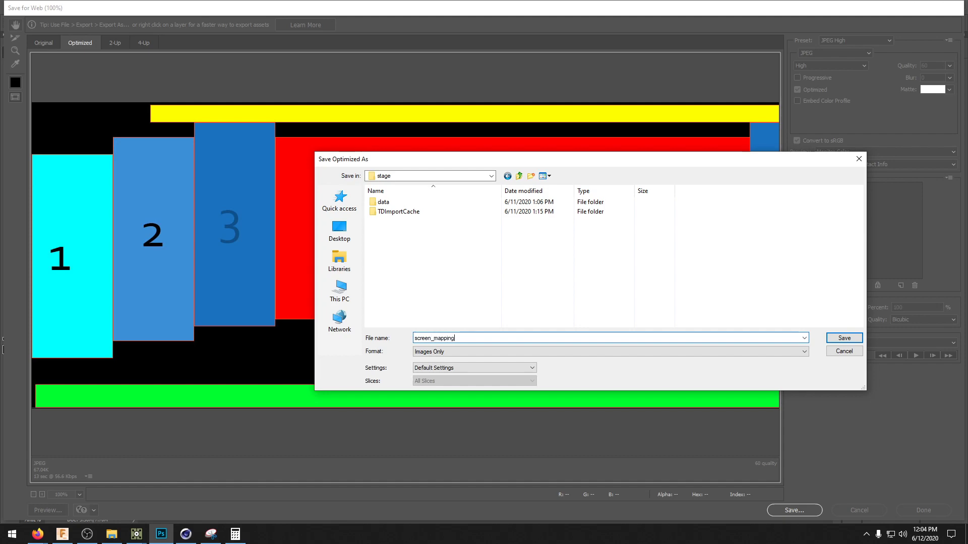
type("_mapping")
key("Return")
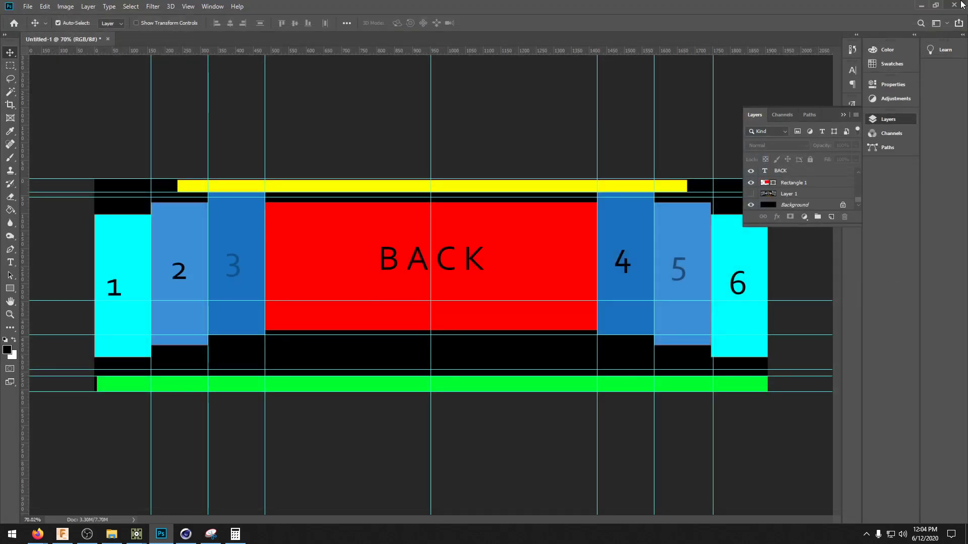
- Switch to TouchDesigner and move the ramp1, ramp2 and reorder1 group and moviefilein5 away from the downstream nodes to free up space
left_click(921, 6)
left_click(649, 305)
scroll(418, 405, "down", 10)
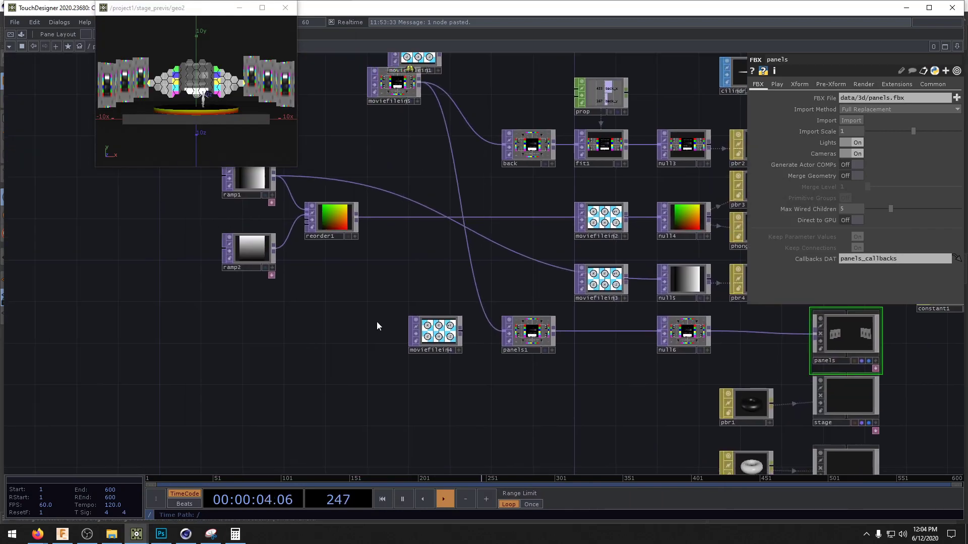
left_click_drag(502, 259, 446, 219)
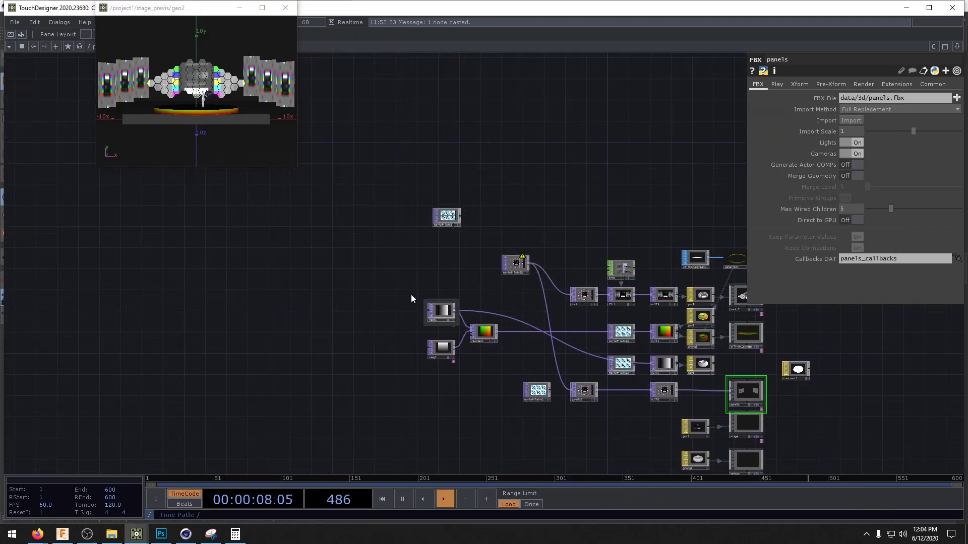
left_click_drag(401, 289, 387, 330)
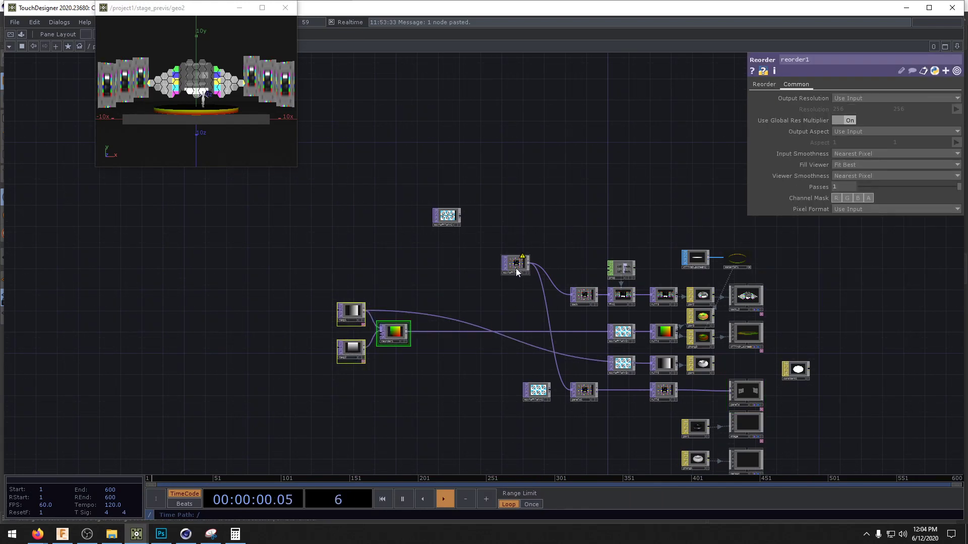
left_click_drag(515, 263, 372, 268)
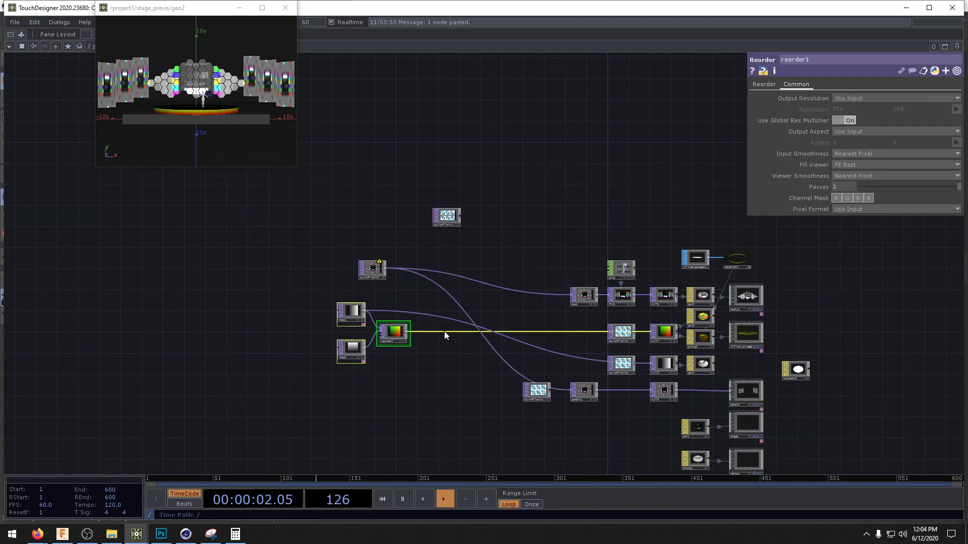
- Insert a Switch TOP into the wire between reorder1 and moviefilein2
right_click(447, 316)
left_click(456, 323)
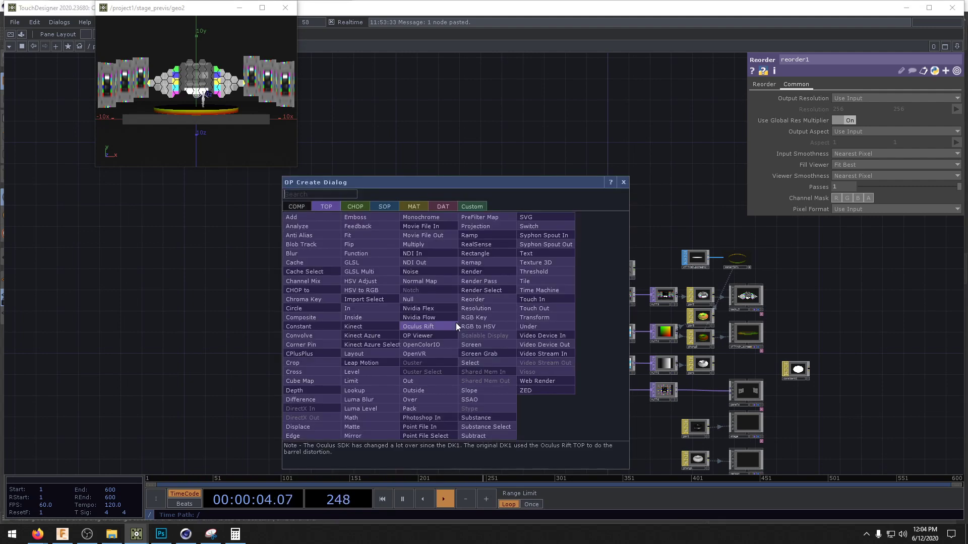
type("sw")
key("Return")
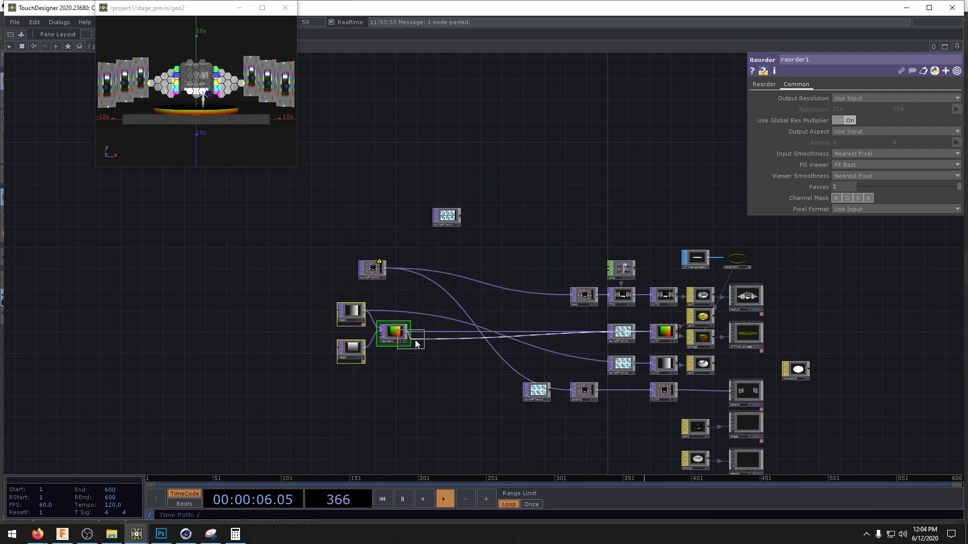
left_click(441, 332)
- Wire moviefilein5 and moviefilein4 into switch1 as additional inputs, and delete the unused moviefilein1
scroll(404, 370, "up", 5)
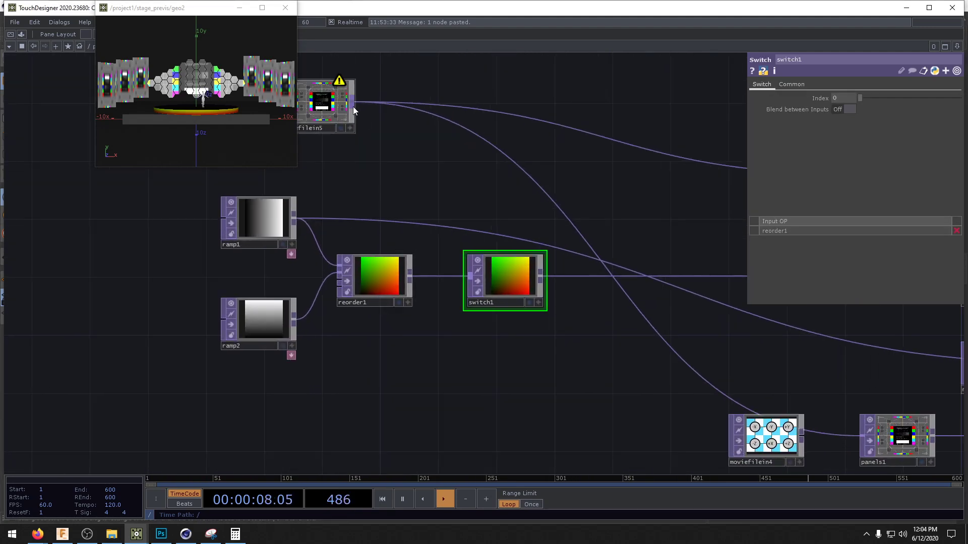
left_click_drag(352, 99, 472, 282)
scroll(558, 363, "down", 1)
scroll(559, 363, "down", 2)
left_click_drag(664, 404, 509, 325)
left_click(540, 158)
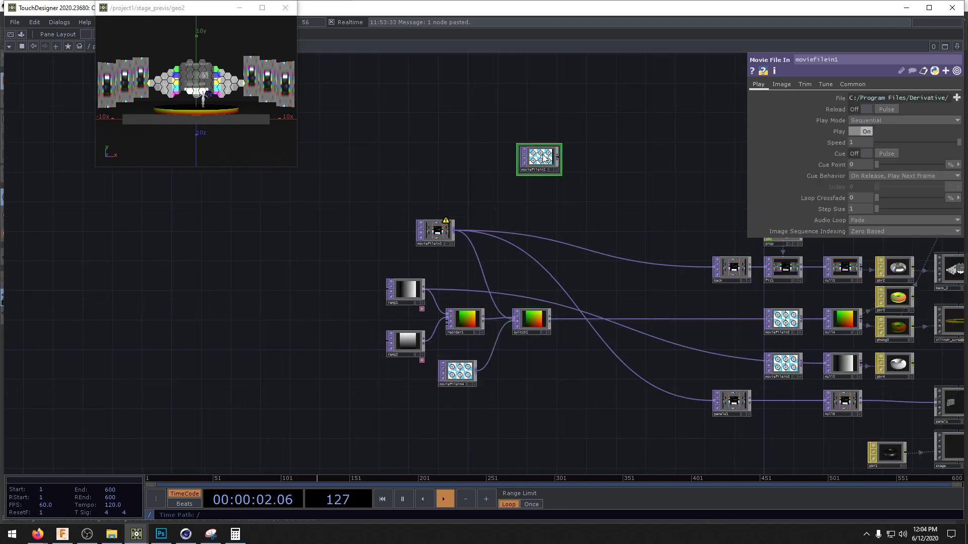
key("Delete")
- Rewire back, moviefilein3 and panels1 so that switch1 feeds them instead of their direct sources
left_click_drag(626, 186, 493, 249)
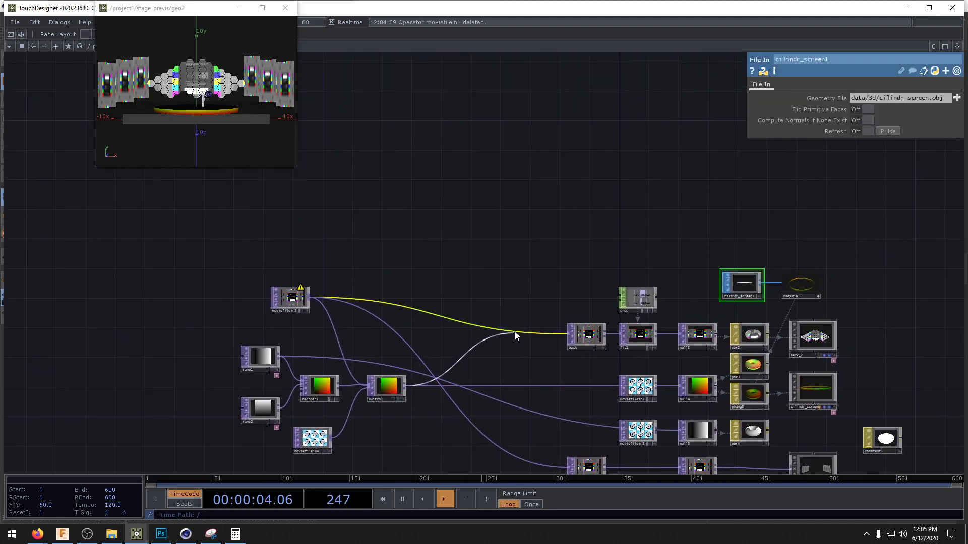
left_click_drag(515, 332, 406, 384)
left_click_drag(526, 385, 406, 390)
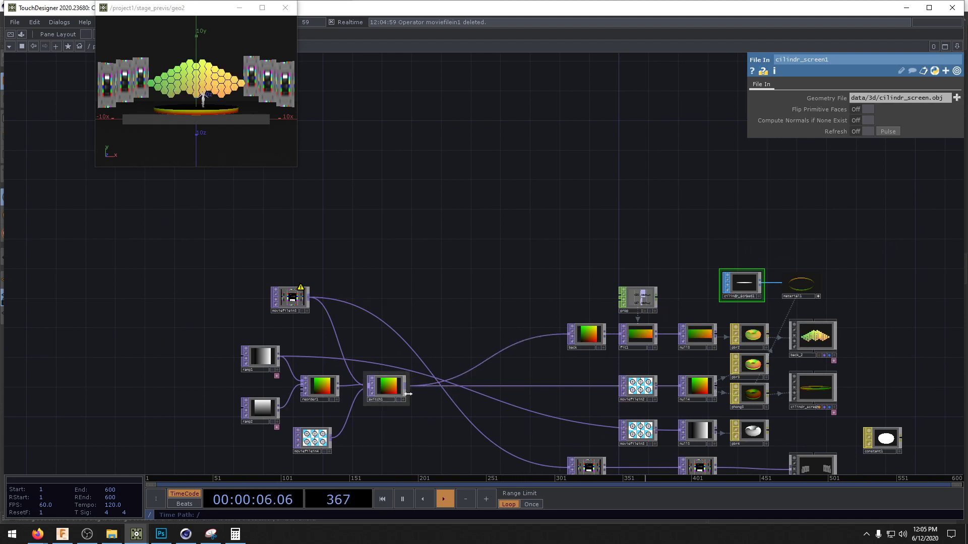
left_click_drag(495, 399, 406, 388)
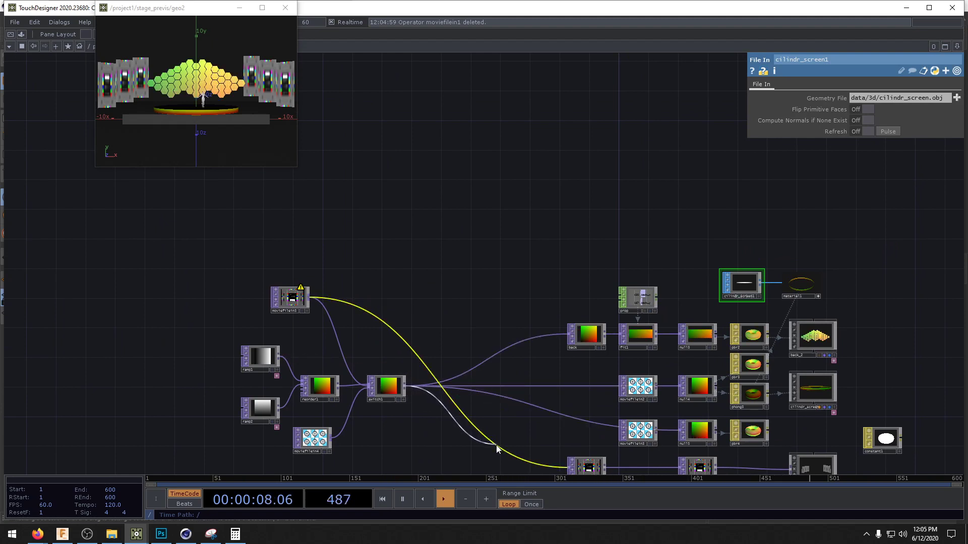
left_click_drag(496, 446, 422, 364)
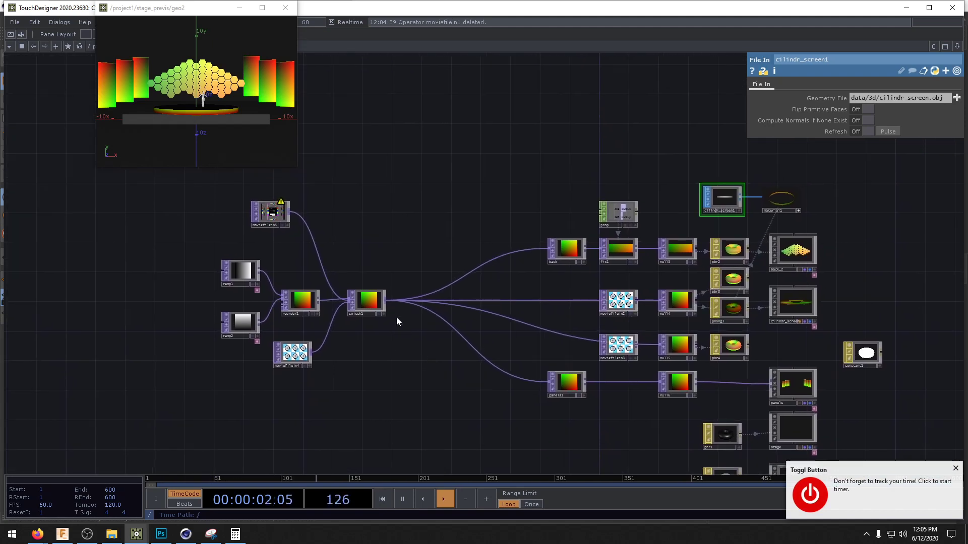
- Bring screen_mapping.jpg from the stage project folder into the geo2 network as a Movie File In TOP below moviefilein4
left_click_drag(398, 242, 326, 408)
key("Tab")
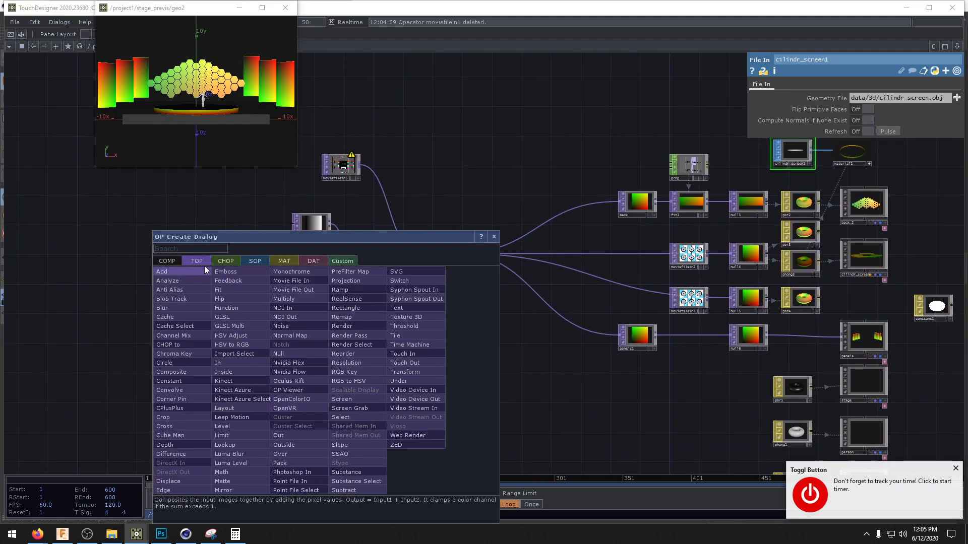
key("Escape")
left_click(111, 534)
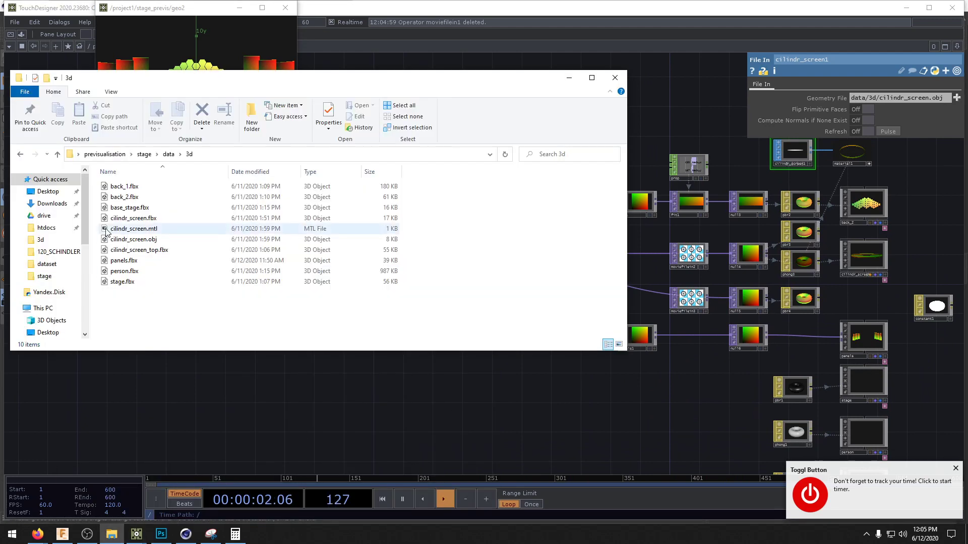
left_click(168, 154)
left_click(144, 154)
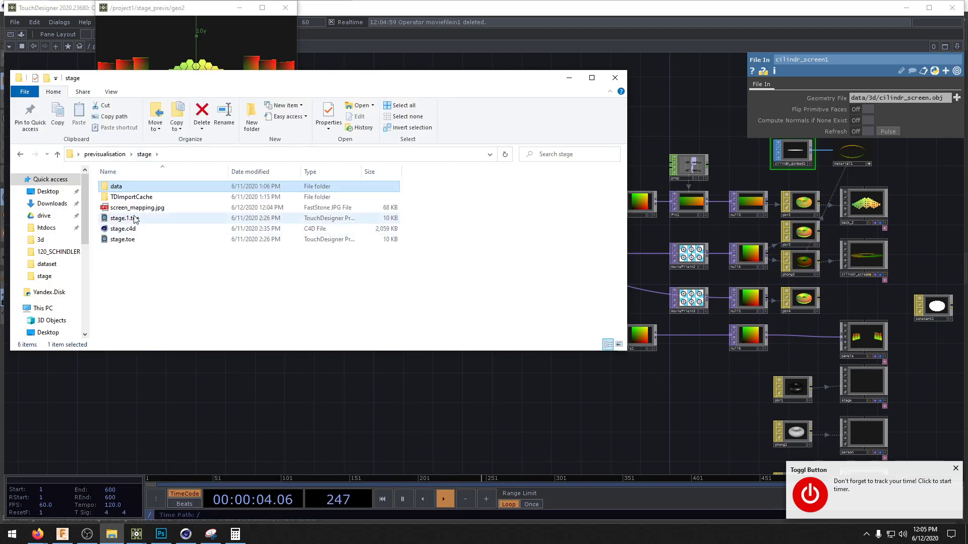
left_click_drag(136, 208, 356, 403)
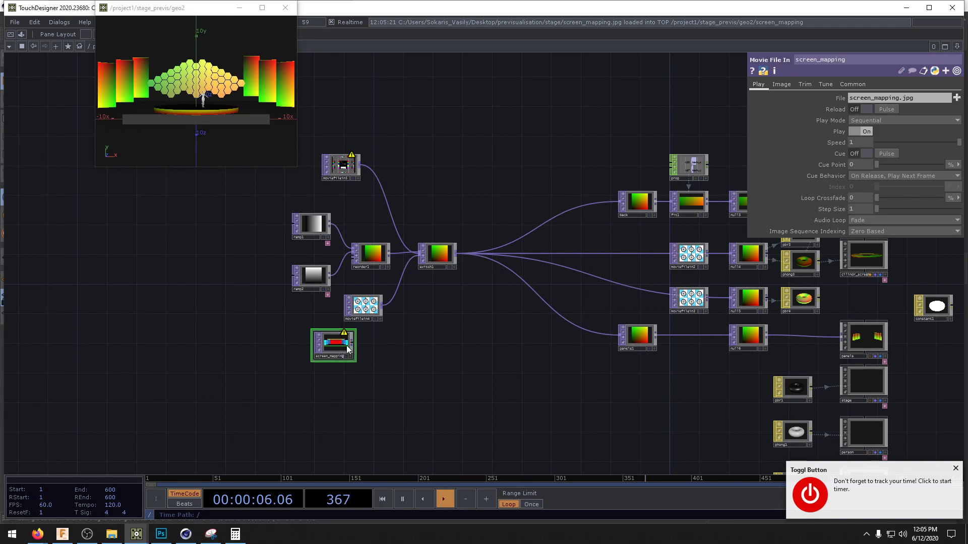
- Wire screen_mapping into switch1 as its last input and set the switch index to 5.48 to output it
scroll(347, 349, "up", 3)
middle_click(348, 349)
left_click_drag(347, 348, 491, 170)
left_click_drag(575, 331, 445, 380)
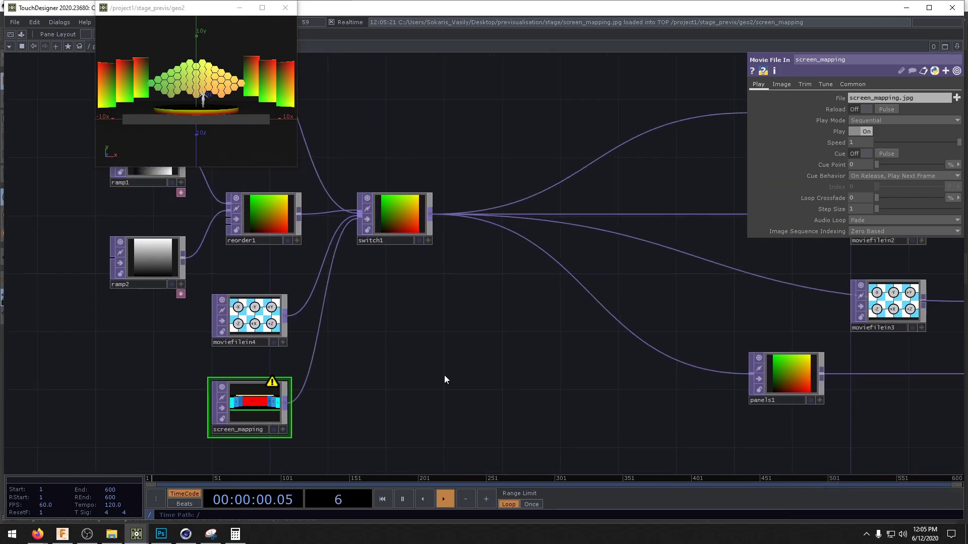
left_click(349, 244)
left_click_drag(878, 98, 918, 102)
- Insert a Crop TOP into the wire between switch1 and back
left_click_drag(468, 313, 332, 300)
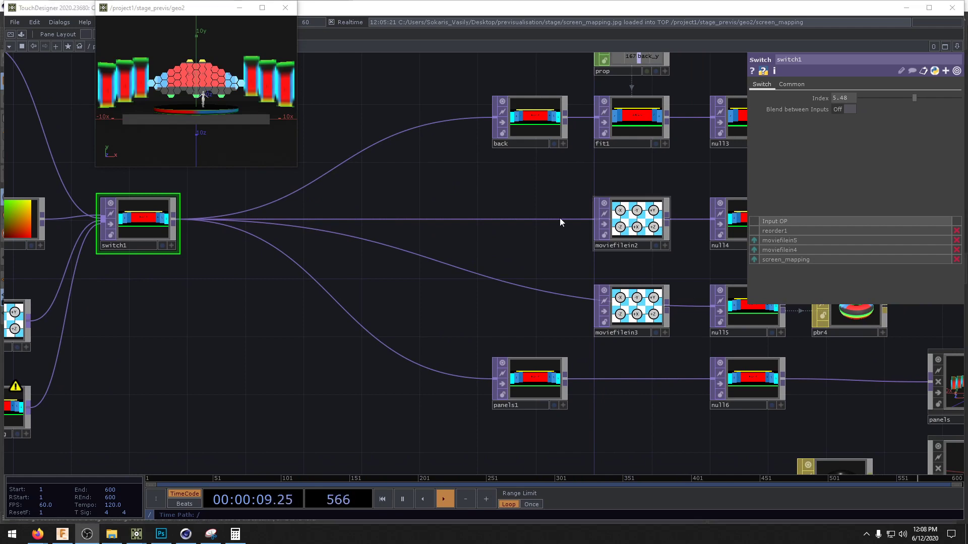
left_click_drag(561, 218, 216, 349)
left_click_drag(477, 301, 450, 346)
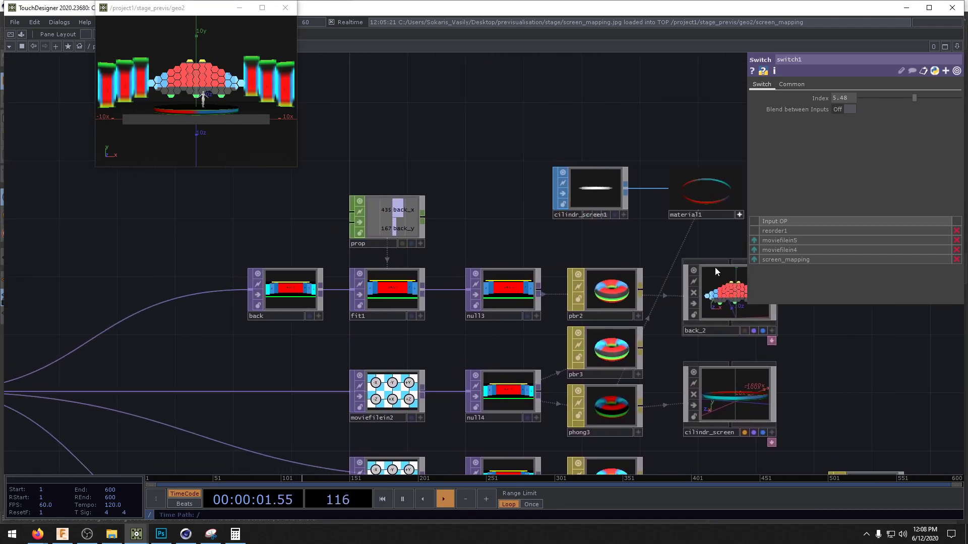
middle_click_drag(280, 284, 486, 287)
mouse_move(484, 285)
left_mouse_down()
mouse_move(400, 286)
mouse_move(486, 286)
left_mouse_up()
right_click(355, 275)
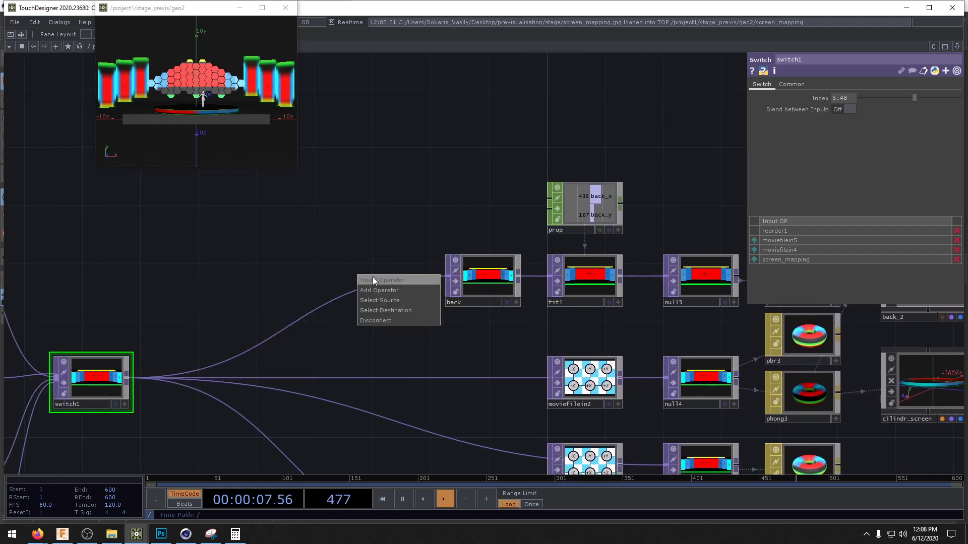
left_click(373, 277)
type("cr")
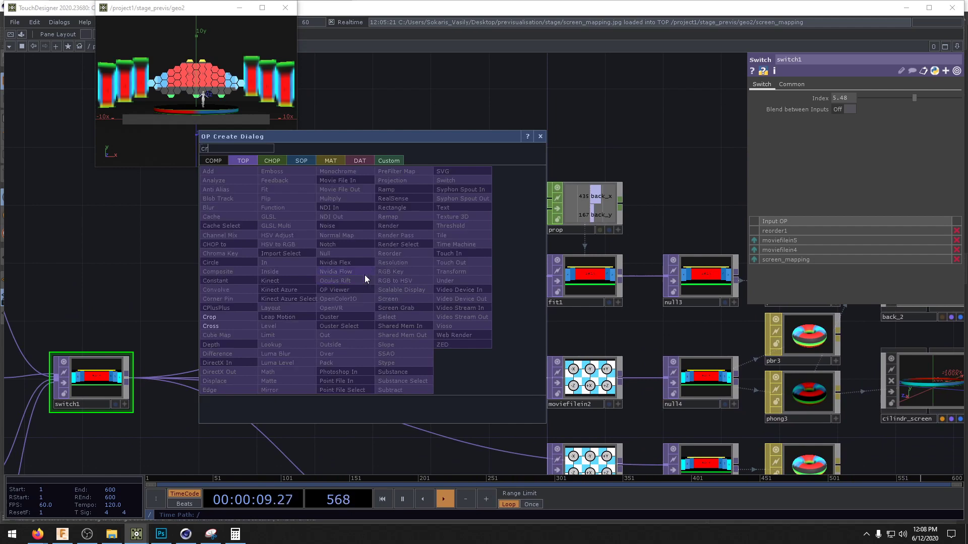
left_click(254, 317)
left_click(391, 291)
scroll(391, 292, "up", 5)
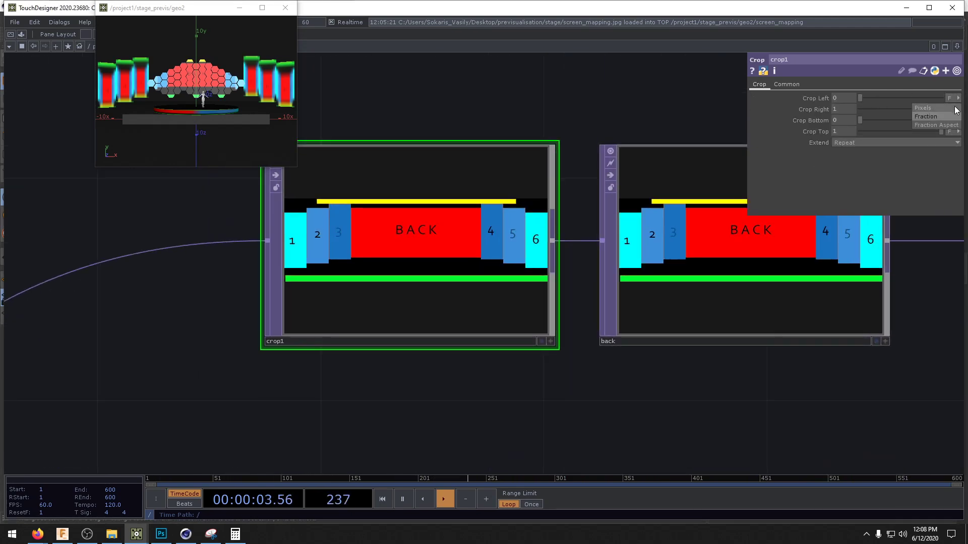
left_click(949, 109)
left_click(945, 119)
left_click(949, 120)
left_click(945, 130)
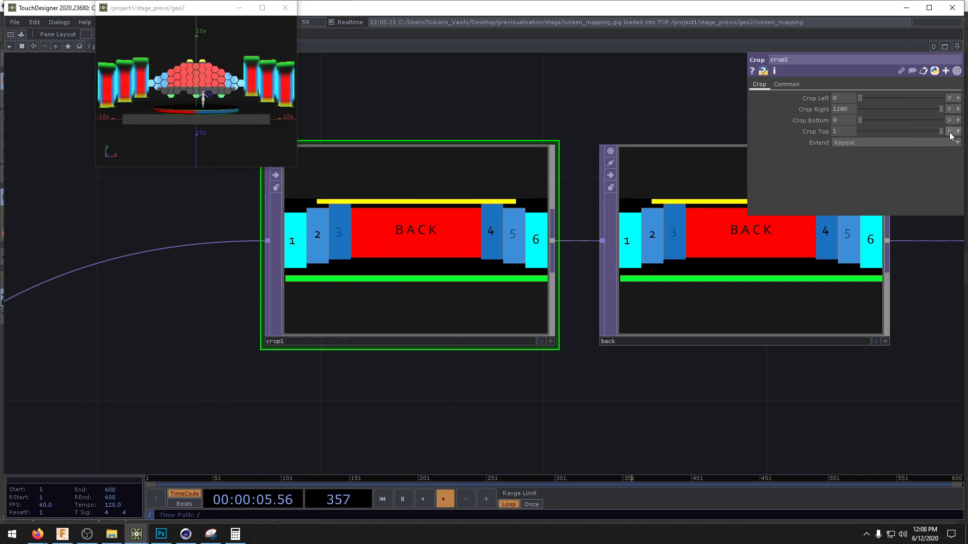
left_click(949, 131)
left_click(935, 142)
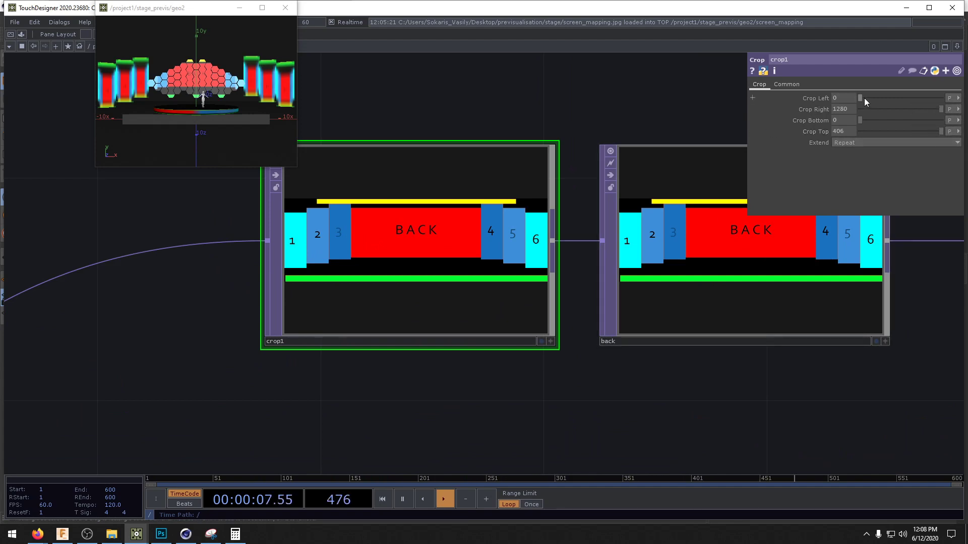
left_click(957, 98)
left_click(949, 109)
left_click(937, 127)
left_click(950, 120)
left_click(938, 139)
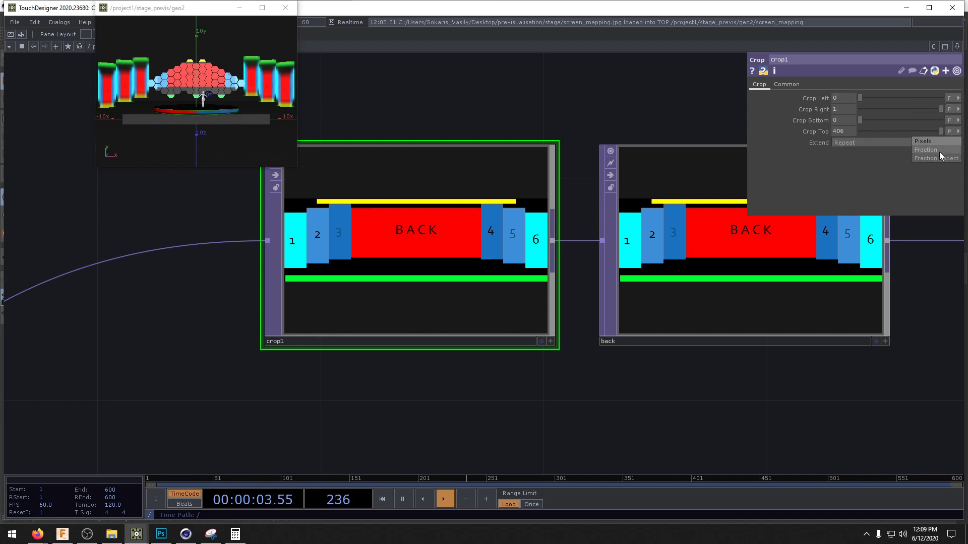
left_click(939, 152)
- Display crop1 in the network background and set its Crop Left to 0.253 and Crop Right to 0.747, isolating the BACK area horizontally
left_click_drag(863, 96, 878, 97)
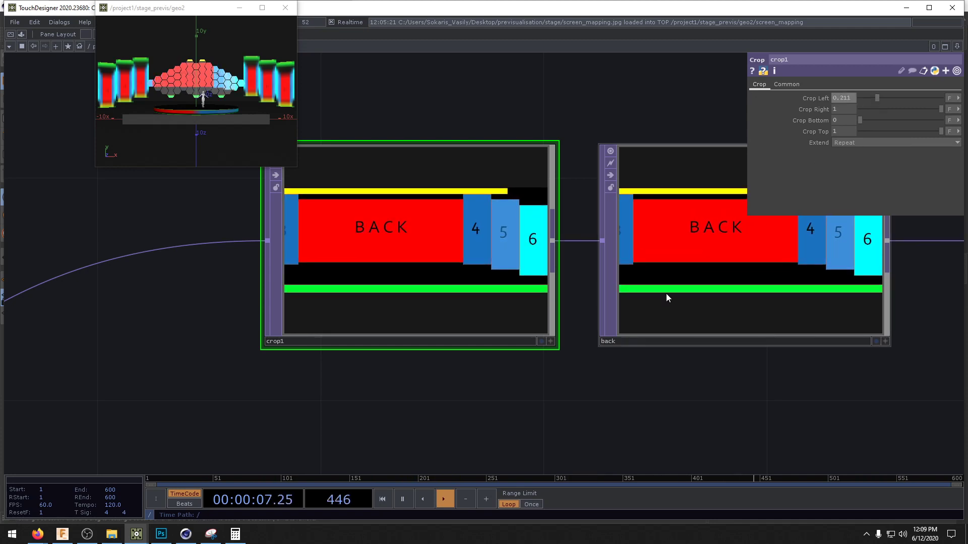
left_click(540, 342)
left_click_drag(340, 430, 441, 466)
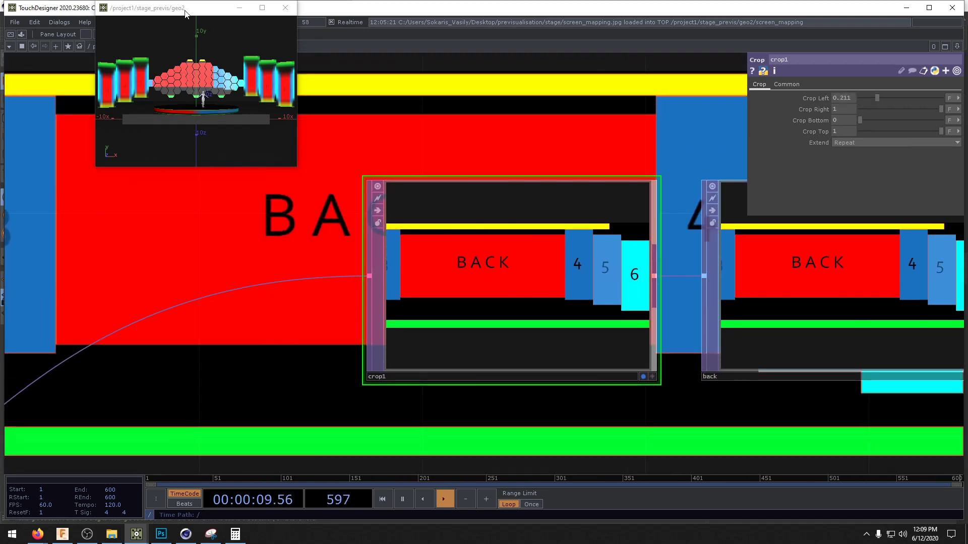
left_click_drag(186, 13, 182, 368)
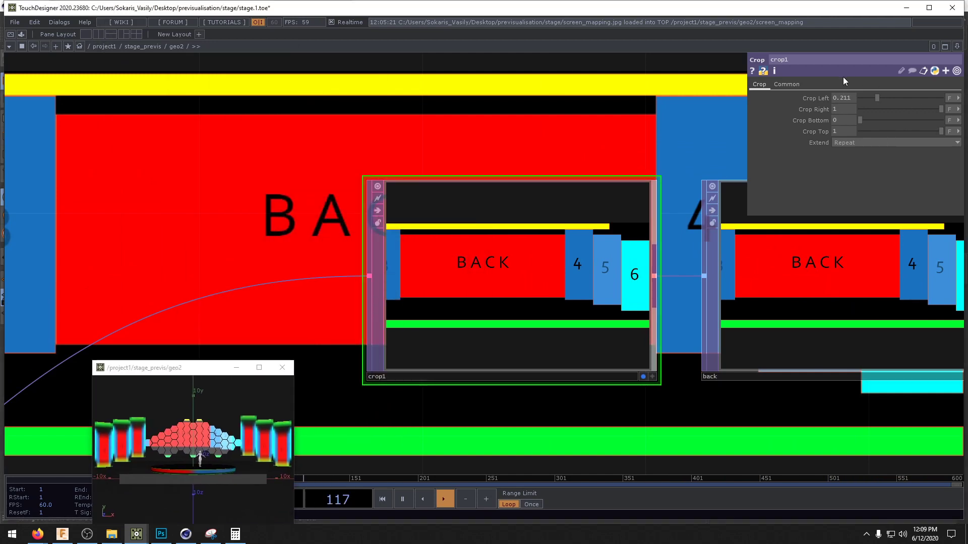
middle_click_drag(845, 124, 846, 94)
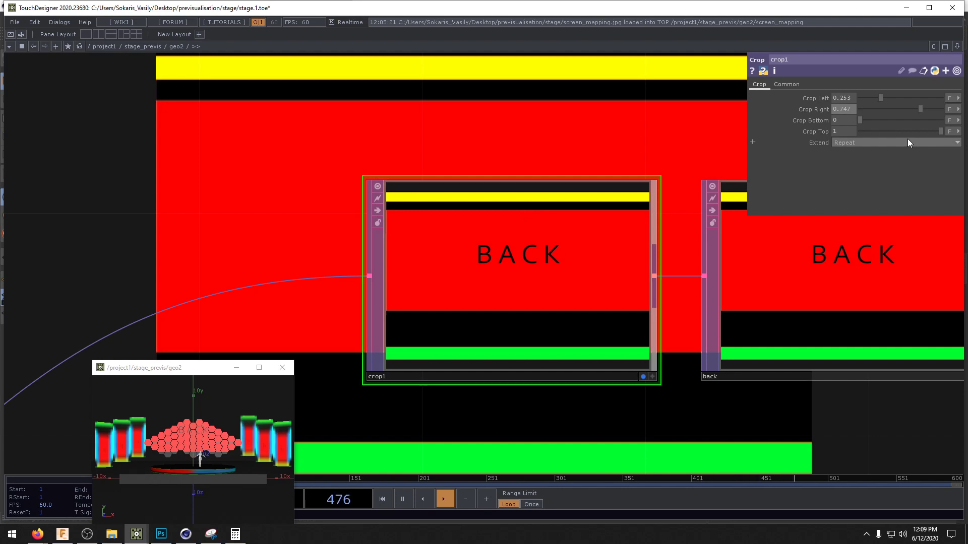
- Examine switch1's output image and its information, and compare it with crop1
scroll(456, 157, "down", 3)
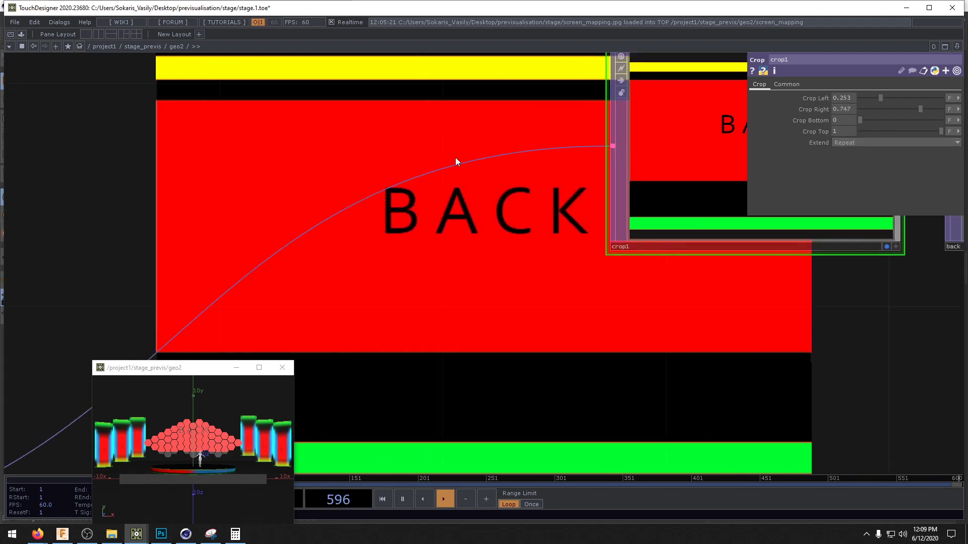
left_click_drag(440, 333, 803, 211)
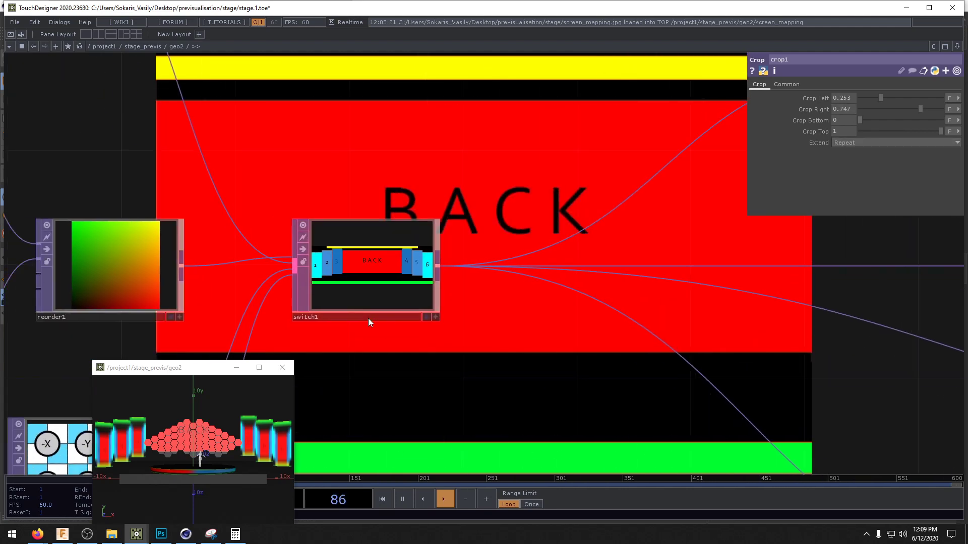
middle_click(382, 252)
left_click_drag(523, 173, 40, 447)
left_click_drag(474, 184, 449, 98)
scroll(481, 235, "up", 3)
scroll(480, 235, "up", 1)
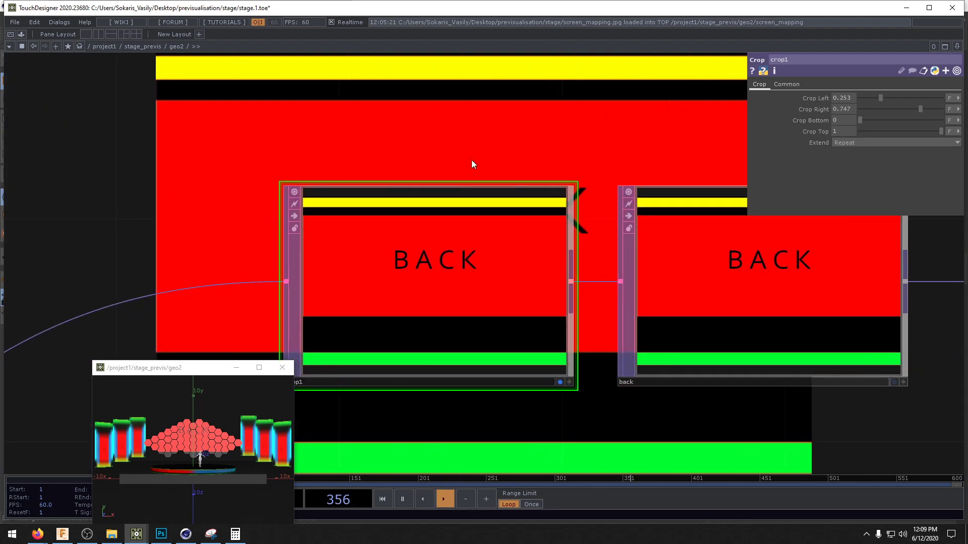
scroll(470, 156, "down", 3)
scroll(470, 157, "down", 3)
left_click_drag(382, 249, 483, 240)
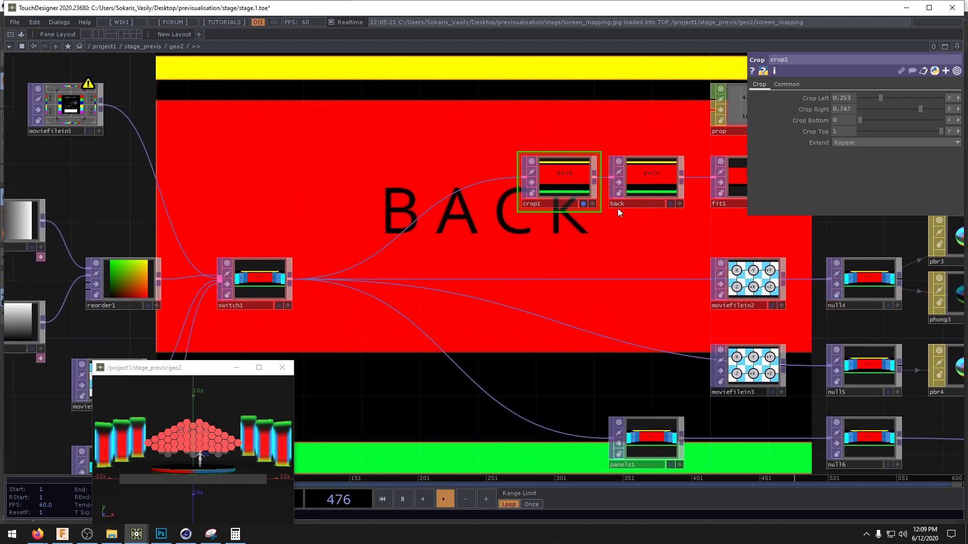
- Change the units of crop1's left, right, bottom and top crop values to Pixels
left_click(949, 98)
left_click(951, 116)
left_click(949, 109)
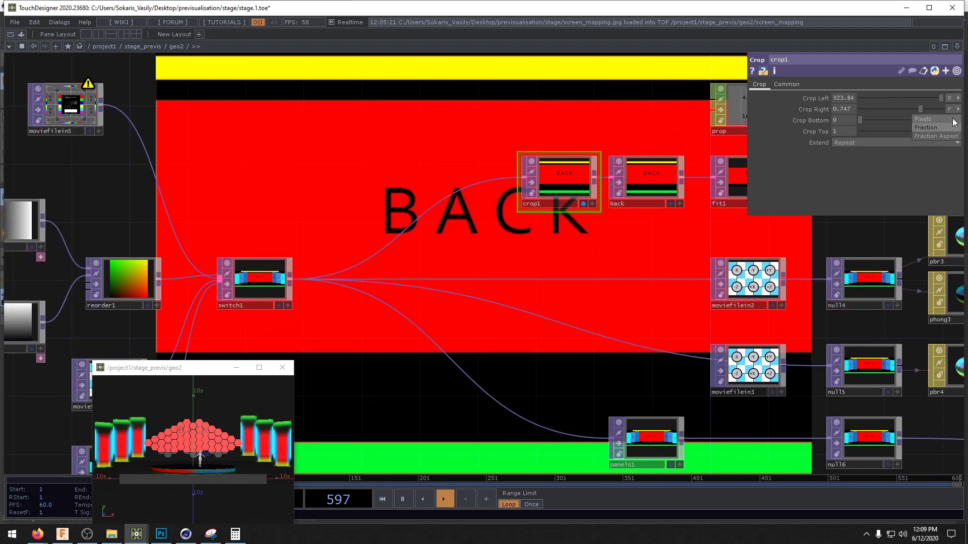
left_click(952, 127)
left_click(948, 120)
left_click(949, 131)
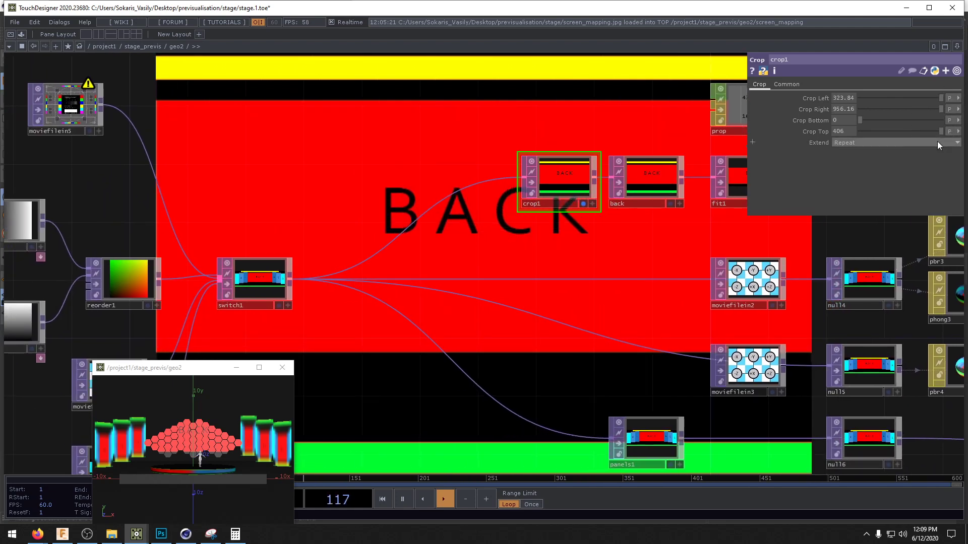
- Check the pixel size of the switch1 image against the cropped BACK image
scroll(246, 298, "up", 5)
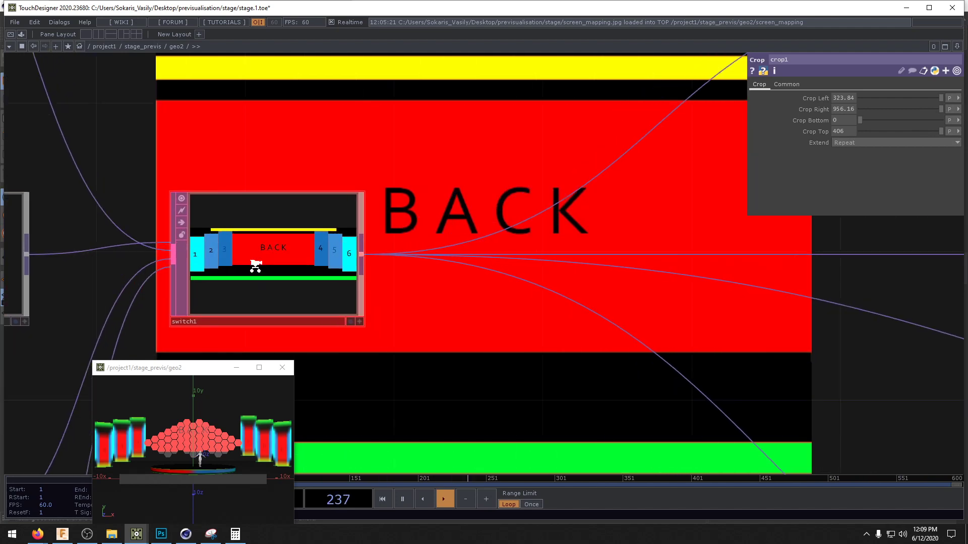
middle_click(296, 274)
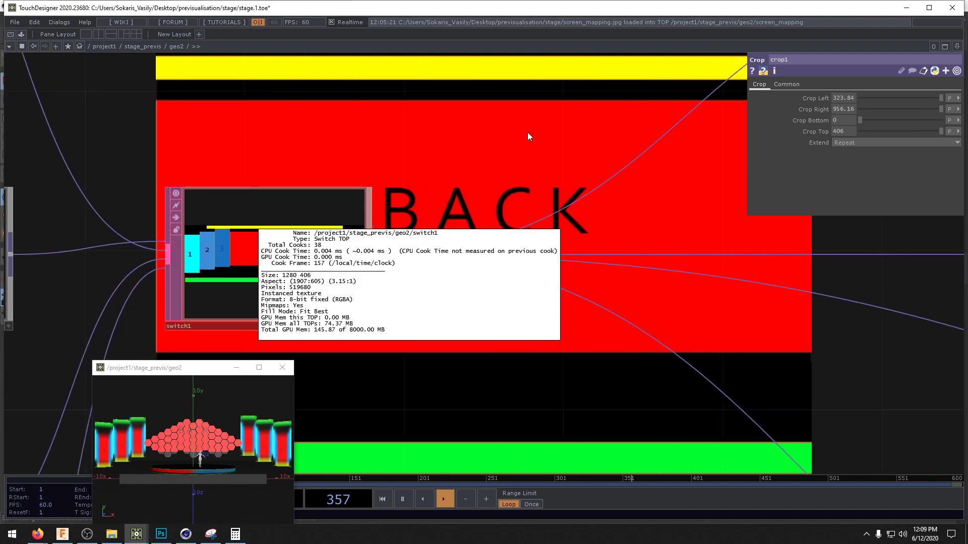
left_click_drag(570, 118, 156, 430)
left_click_drag(486, 240, 148, 191)
left_click_drag(285, 270, 298, 266)
scroll(482, 352, "up", 5)
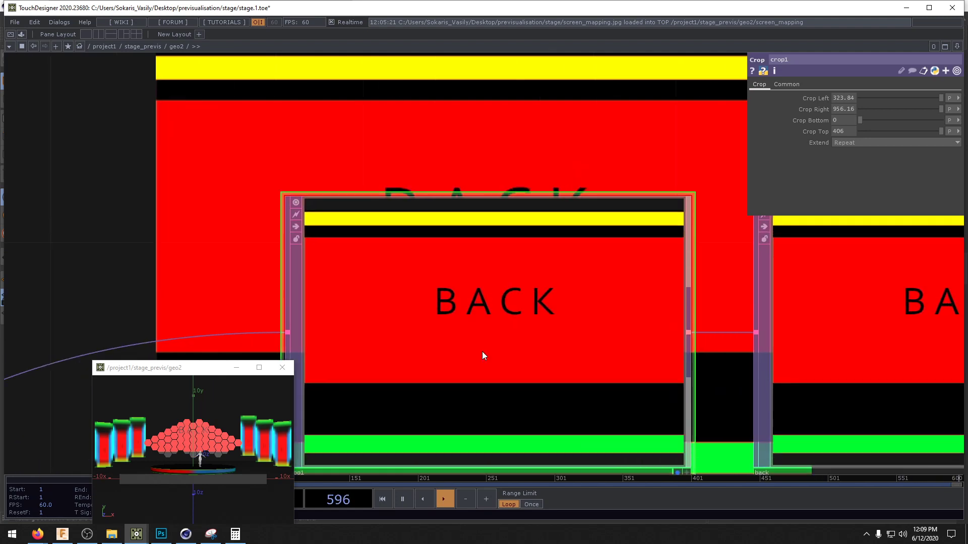
scroll(511, 237, "down", 3)
- Crop crop1 to the red BACK area with left 324, right 956, bottom 117 and top 361 pixels
left_click_drag(468, 186, 501, 160)
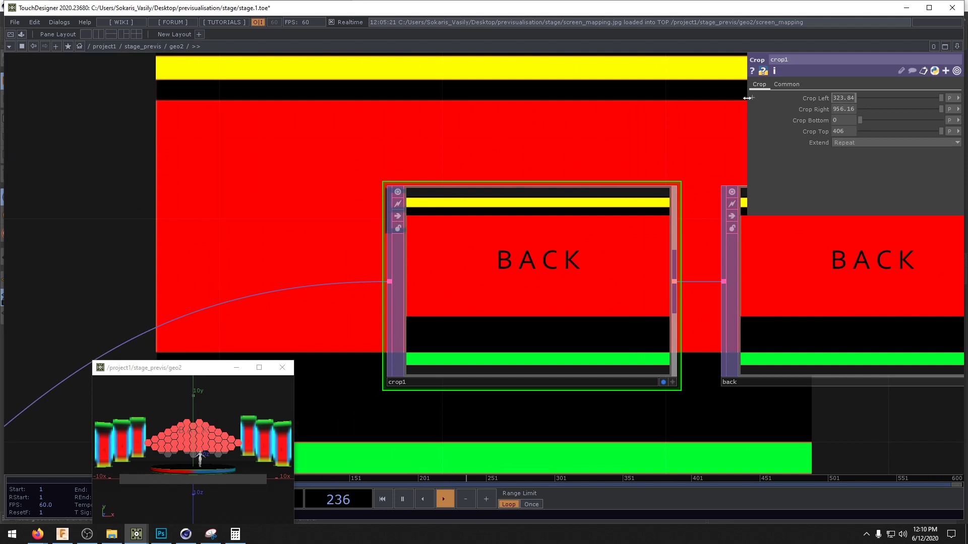
type("3")
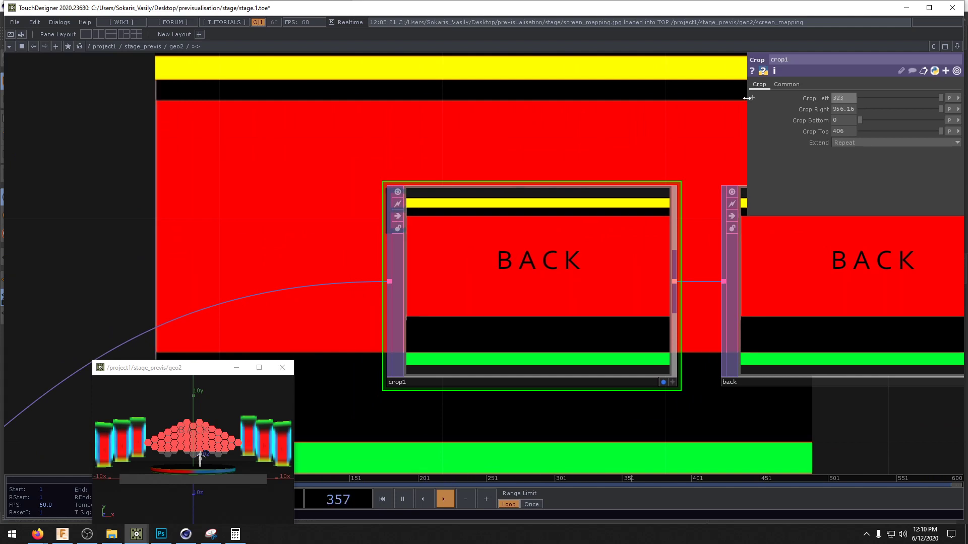
mouse_move(841, 98)
middle_mouse_down()
mouse_move(839, 80)
mouse_move(843, 110)
middle_mouse_up()
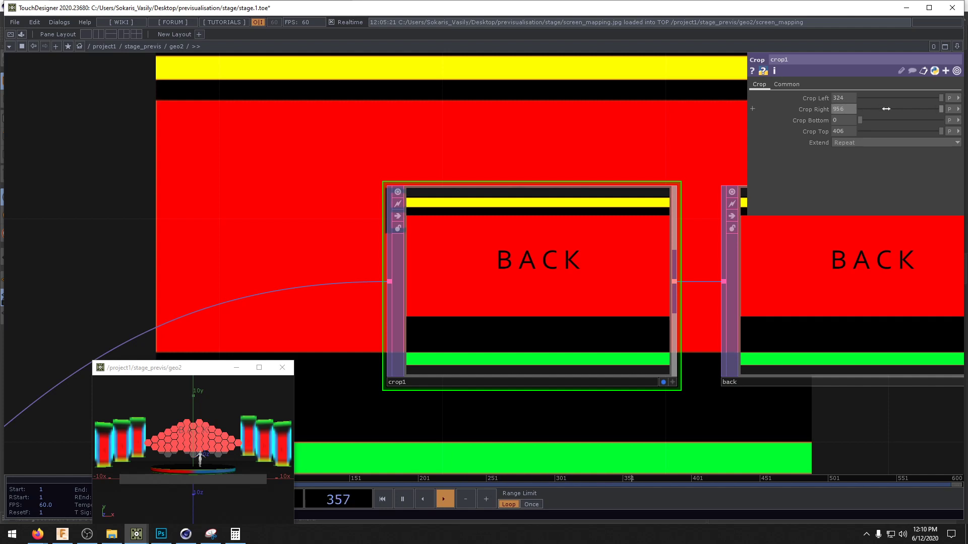
mouse_move(843, 109)
middle_mouse_down()
mouse_move(843, 90)
mouse_move(847, 117)
middle_mouse_up()
- Insert a second Crop TOP between switch1 and moviefilein2 and display it in the network background
scroll(408, 309, "down", 4)
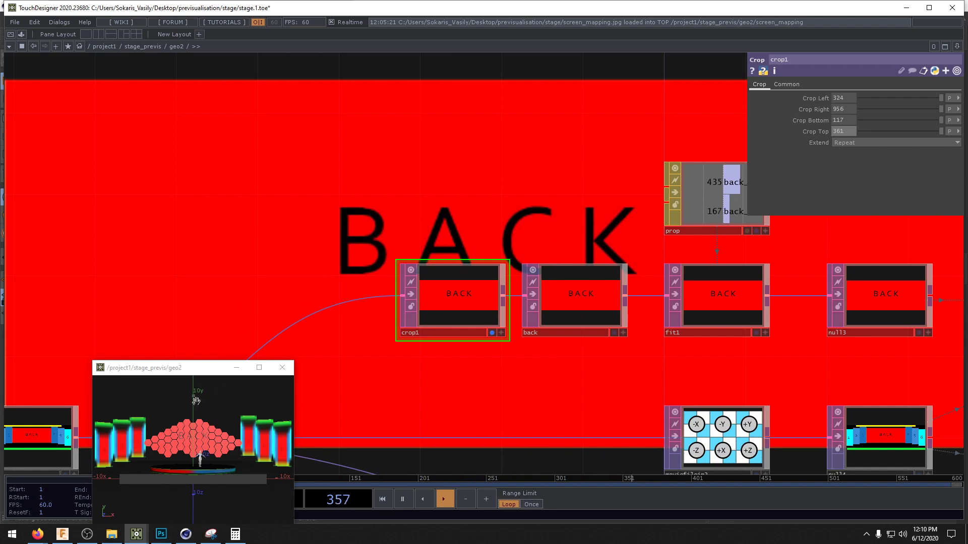
left_click_drag(201, 373, 147, 95)
left_click_drag(587, 410, 387, 312)
mouse_move(676, 366)
left_mouse_down()
mouse_move(639, 373)
mouse_move(677, 377)
mouse_move(664, 381)
left_mouse_up()
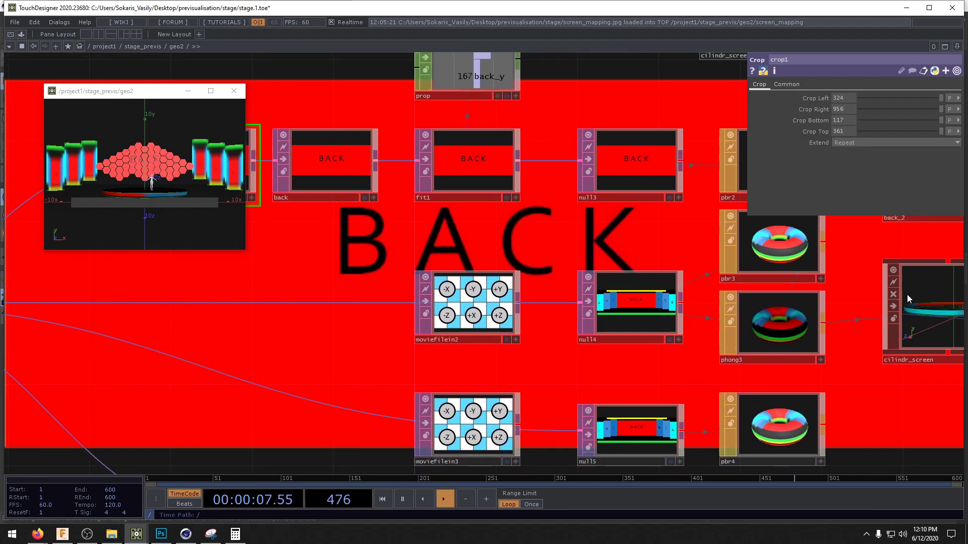
left_click_drag(231, 184, 591, 249)
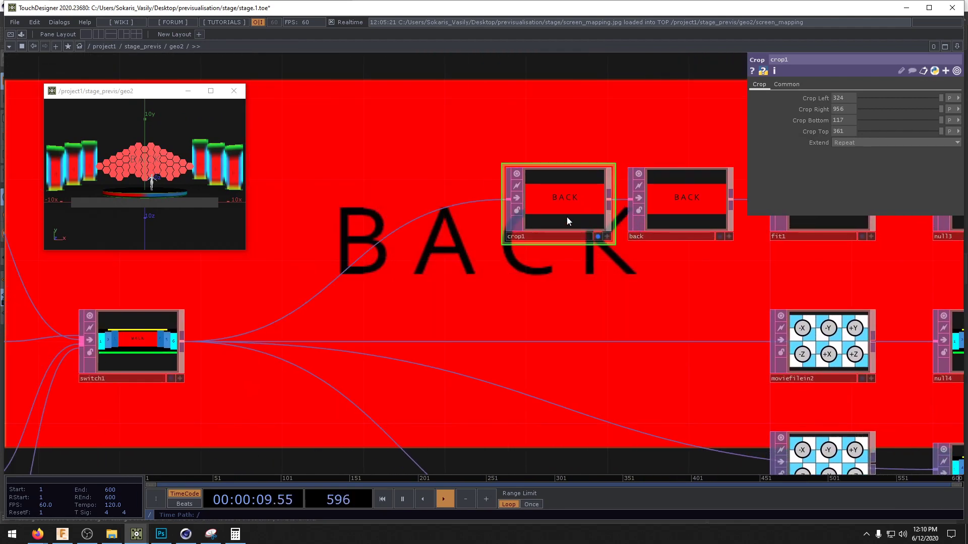
right_click(554, 342)
left_click(562, 332)
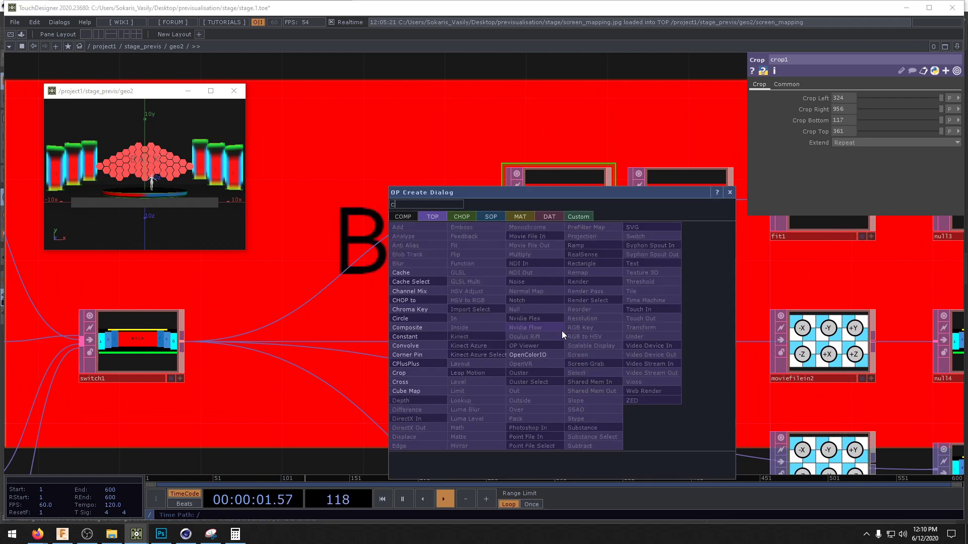
type("cr")
left_click(428, 375)
left_click(552, 346)
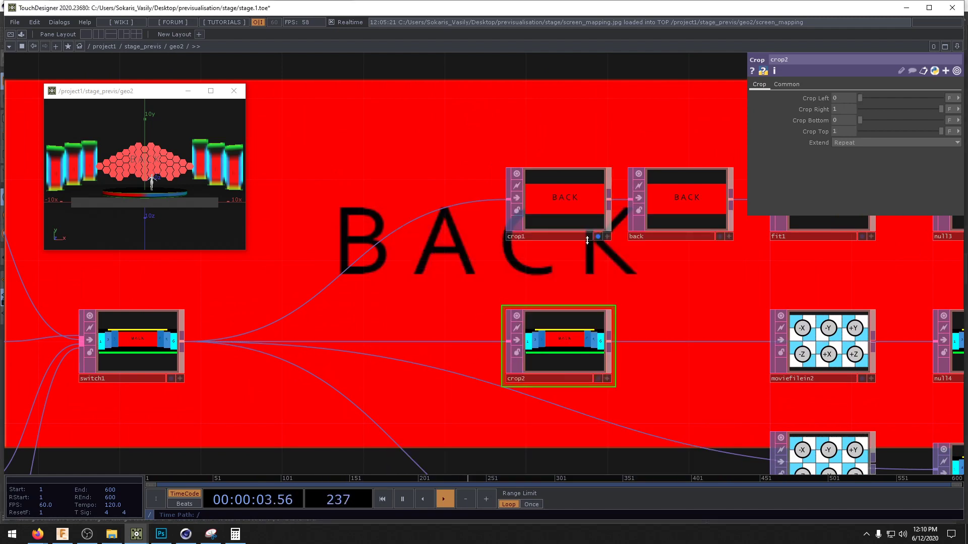
left_click(593, 385)
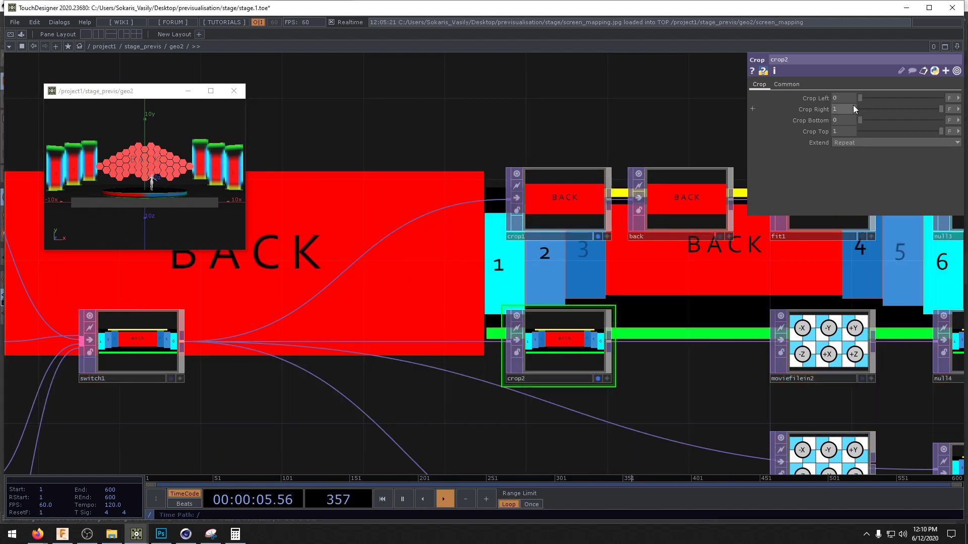
- Change the units of crop2's left, right, bottom and top crop values to Pixels
left_click(952, 98)
left_click(930, 107)
left_click(952, 108)
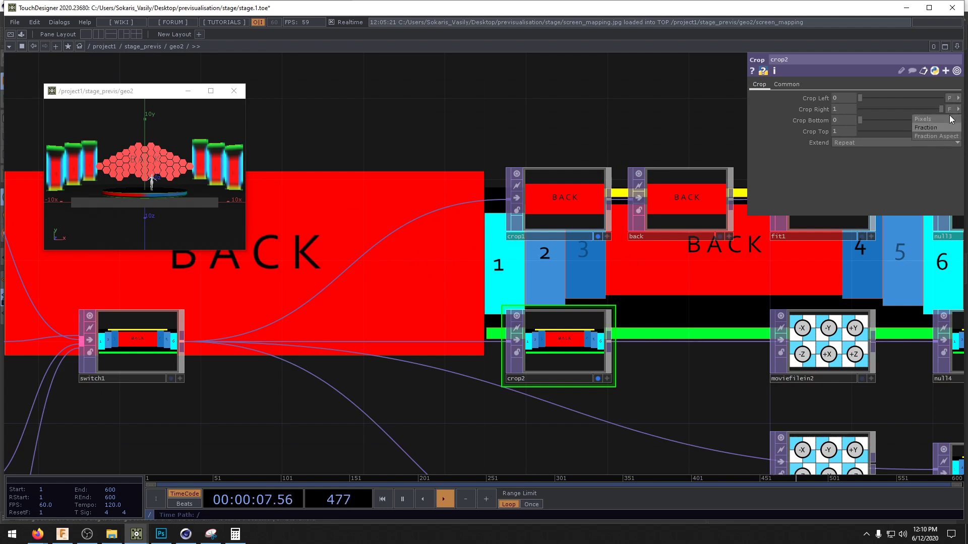
left_click(930, 119)
left_click(953, 120)
left_click(922, 130)
left_click(953, 131)
left_click(923, 141)
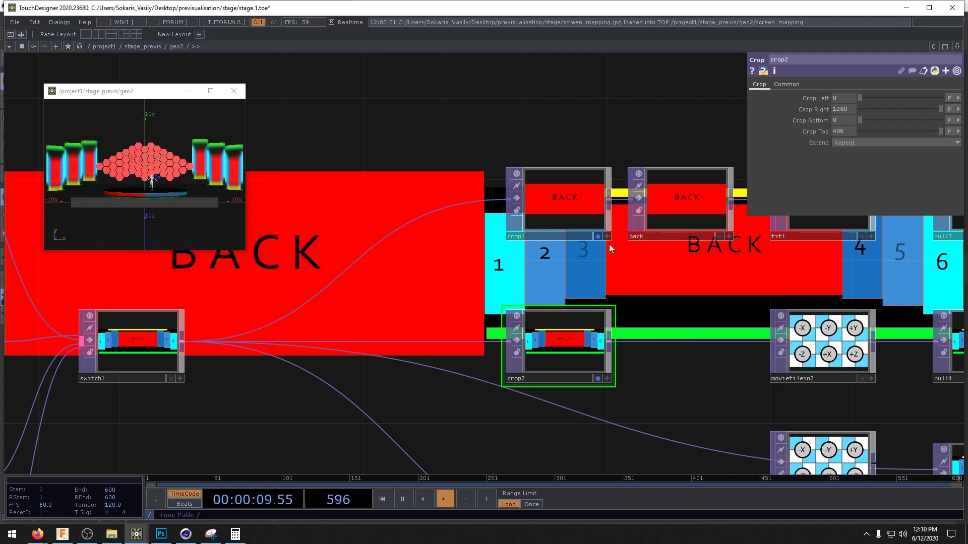
- Turn off crop1's background display and crop crop2 to the green bottom strip by setting its crop top to 31 pixels
left_click(598, 236)
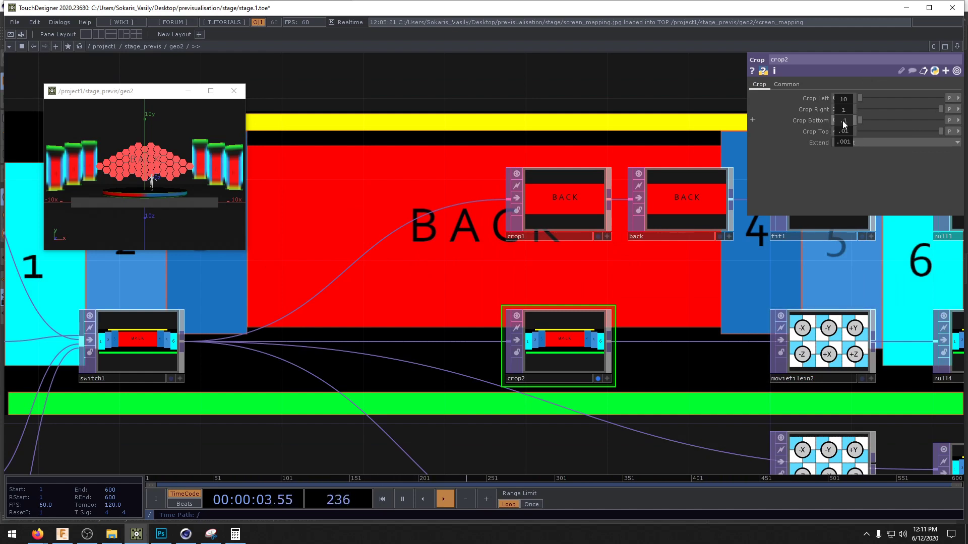
left_click_drag(843, 120, 845, 118)
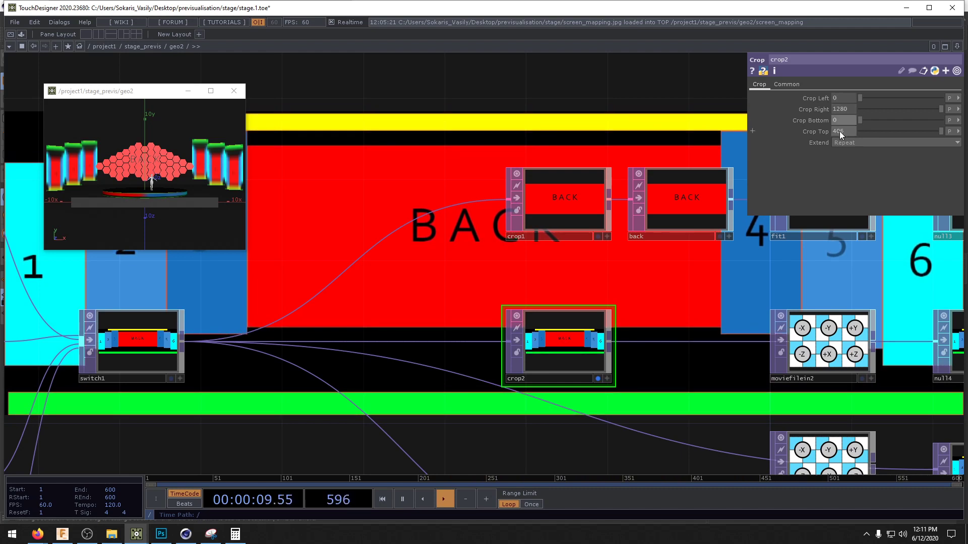
mouse_move(840, 131)
middle_mouse_down()
mouse_move(840, 117)
mouse_move(840, 133)
middle_mouse_up()
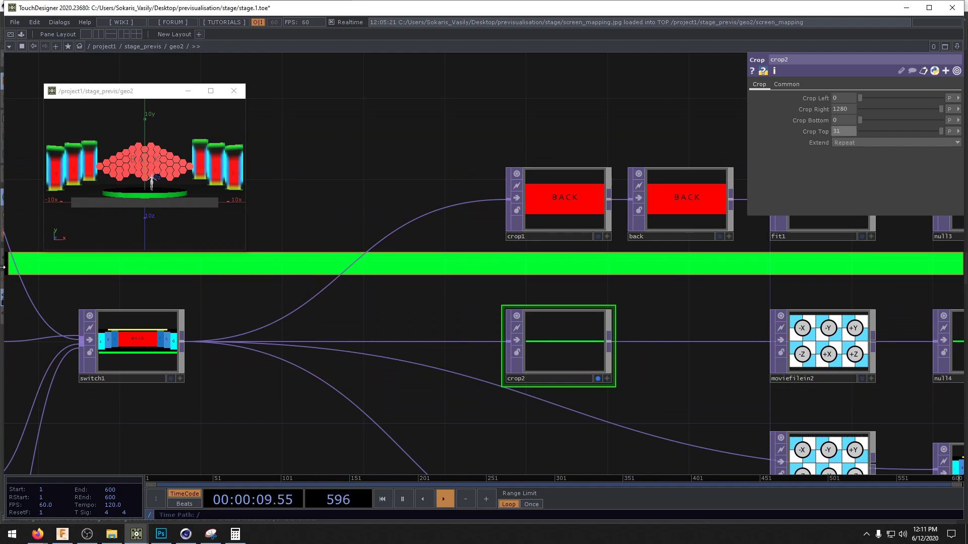
- Insert a Null TOP between crop2 and moviefilein2 and rename it bottom_circle
left_click_drag(475, 132, 355, 126)
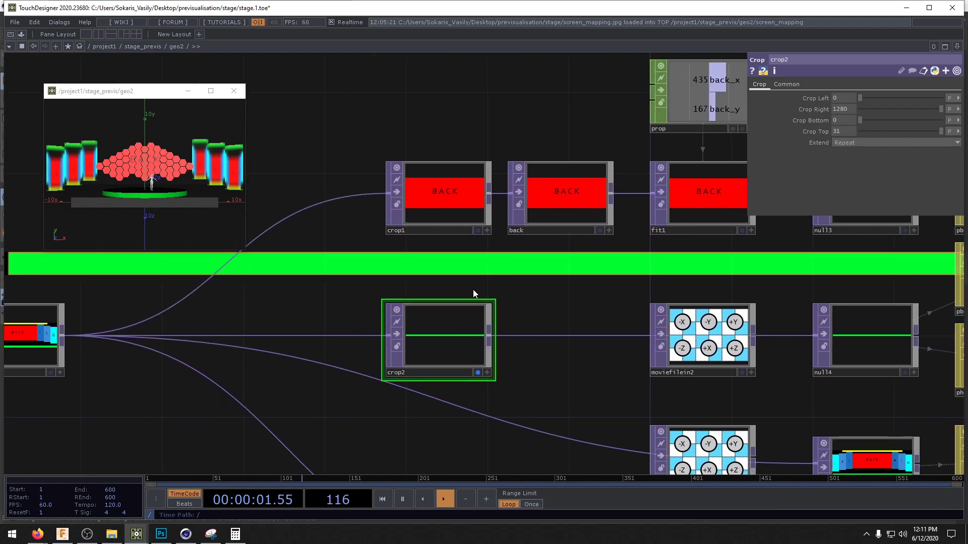
right_click(562, 337)
left_click(570, 323)
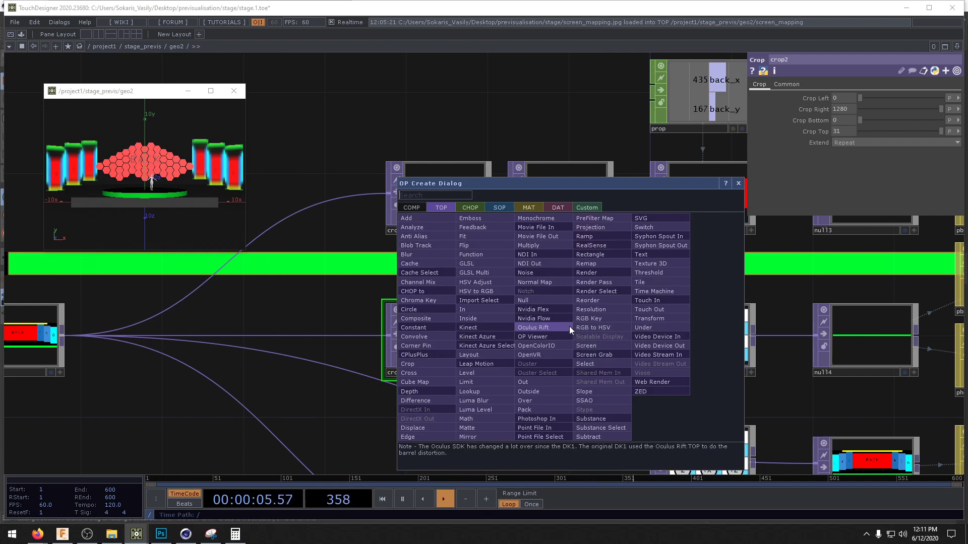
left_click(538, 302)
left_click(555, 361)
left_click(549, 374)
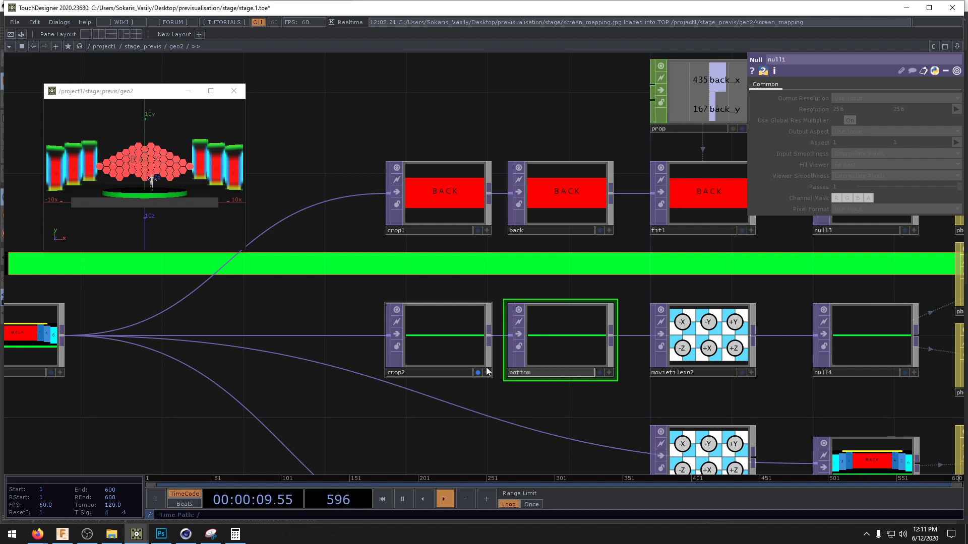
type("bottom_circle")
key("Return")
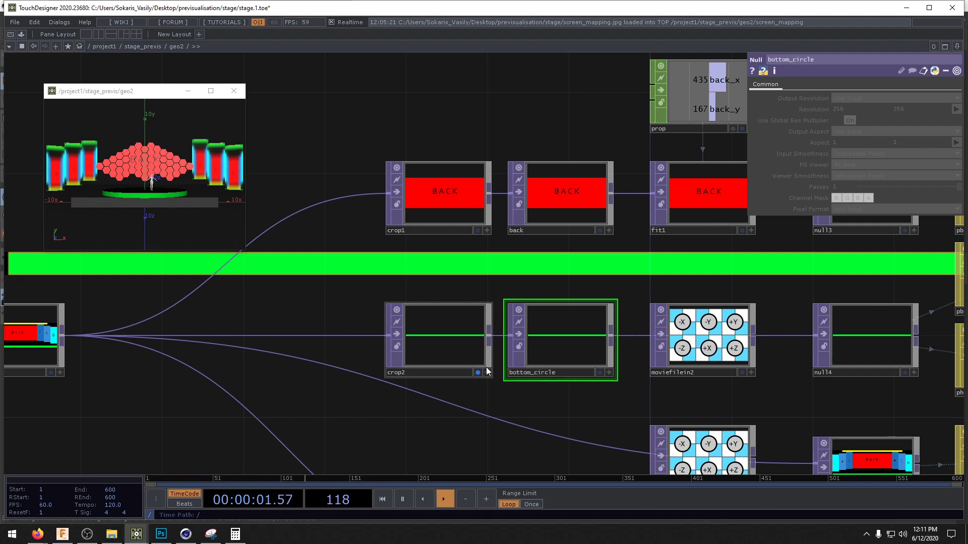
- Duplicate the crop2 and bottom_circle pair and place the copies below the originals, in front of moviefilein3
middle_click_drag(600, 399, 448, 295)
scroll(449, 295, "down", 2)
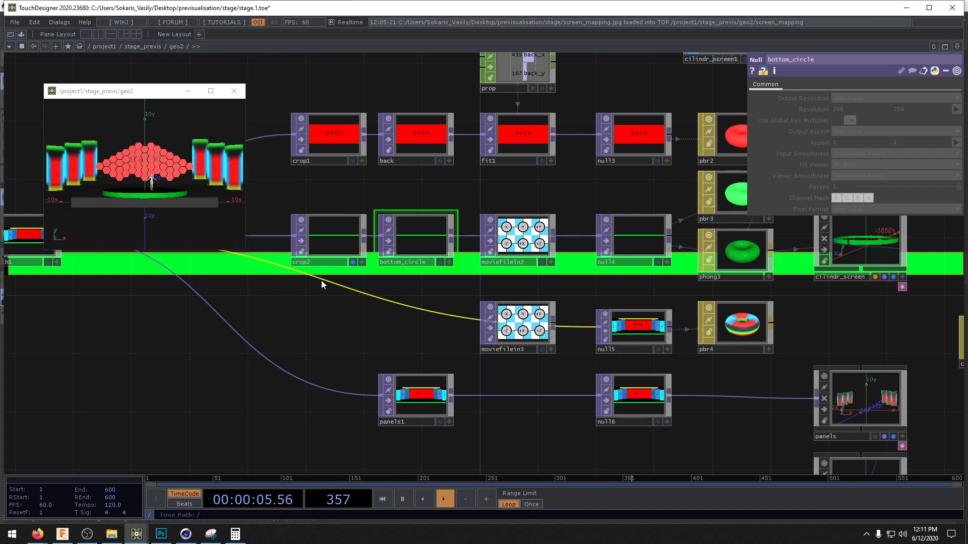
key("ctrl+c")
key("ctrl+v")
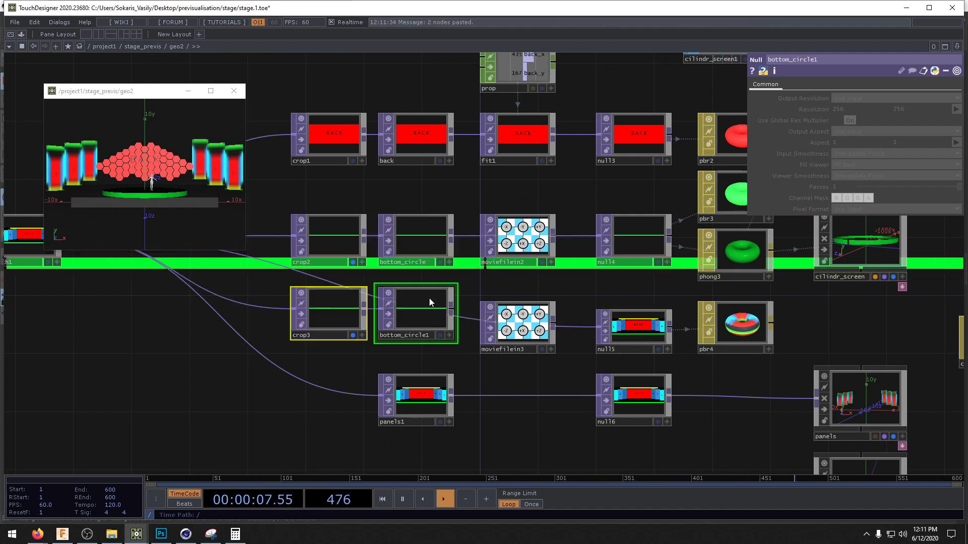
- Wire the duplicated null into moviefilein3 and rename it top_circle
left_click(408, 336)
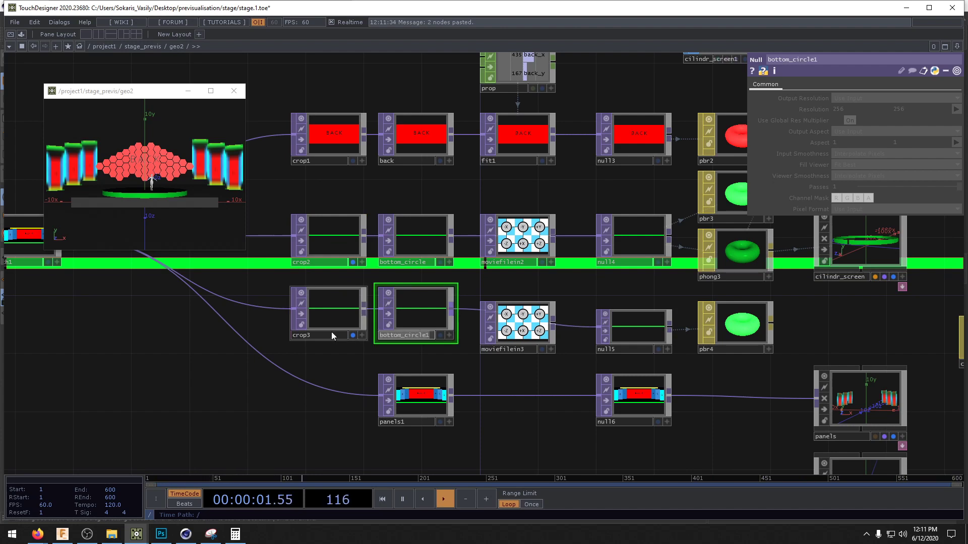
key("ctrl+a")
key("BackSpace")
type("top_circle")
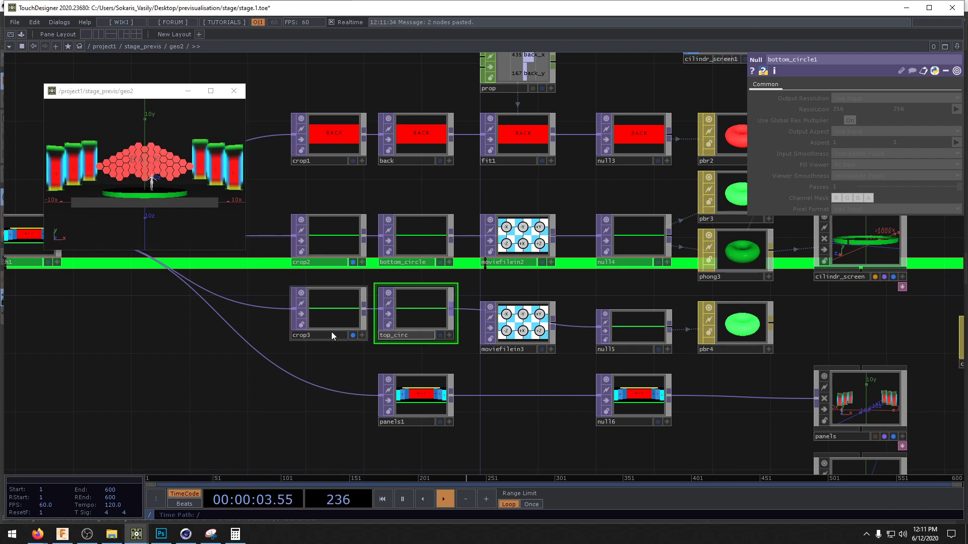
key("Return")
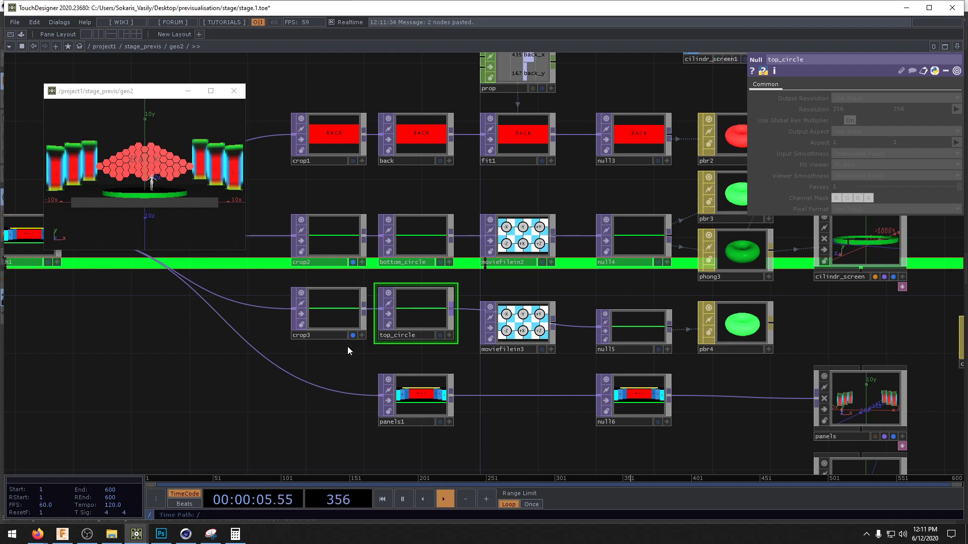
- Delete the moviefilein3 and moviefilein2 operators from the two circle screen chains
left_click(523, 338)
key("Delete")
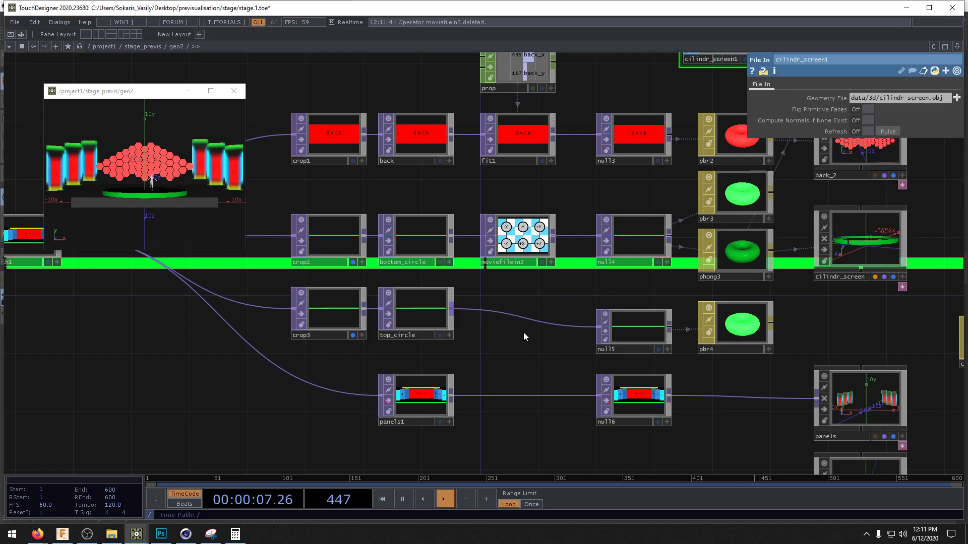
left_click(519, 237)
key("Delete")
- Move crop3 and top_circle together further down, roughly in line with null5
left_click_drag(341, 276, 413, 307)
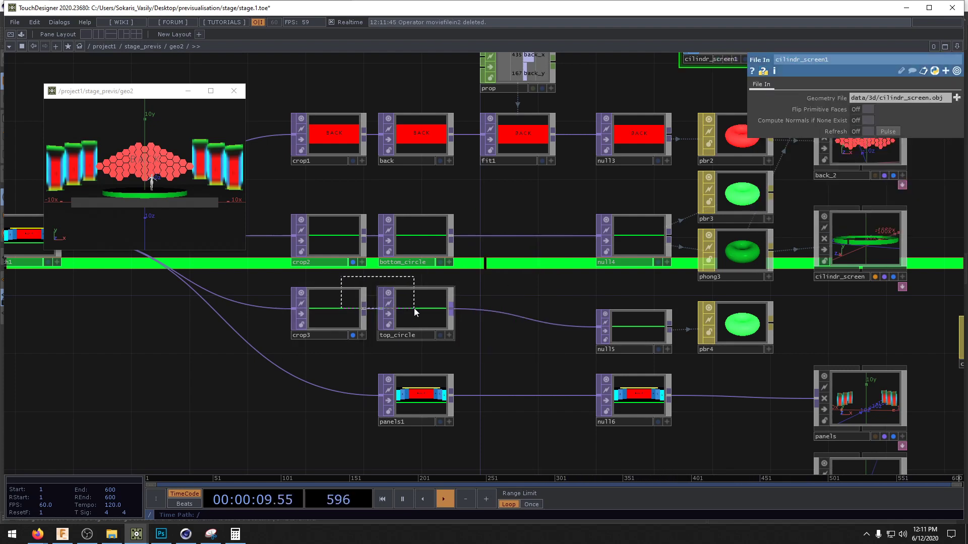
right_click_drag(414, 309, 415, 309)
left_click_drag(415, 309, 416, 323)
left_click_drag(486, 282, 520, 345)
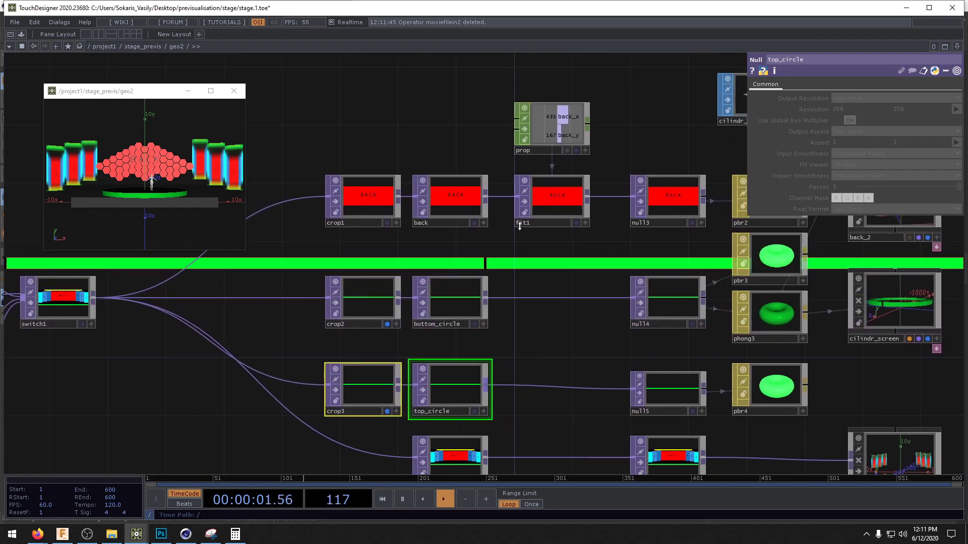
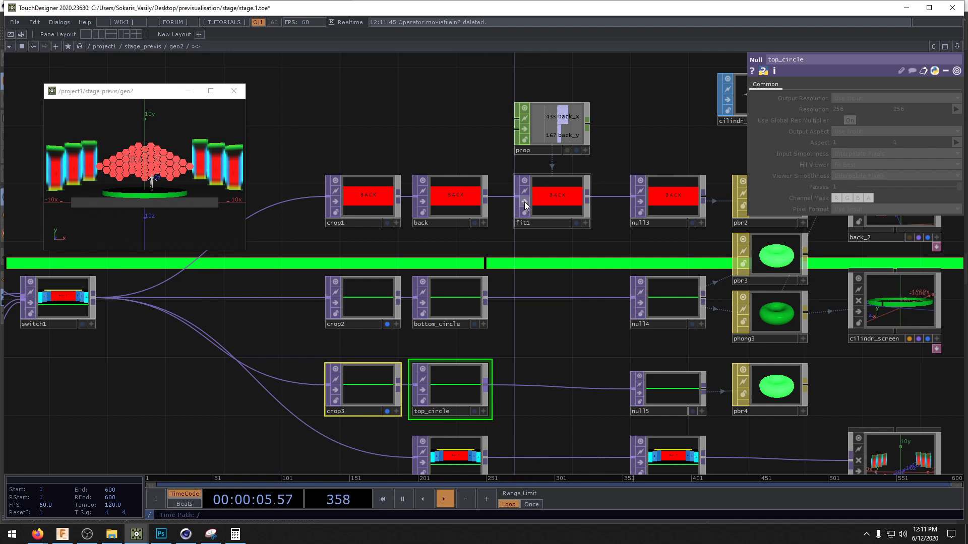
- Delete the prop Constant CHOP and the fit1 TOP, and check the image size of the back null
left_click_drag(524, 67, 587, 230)
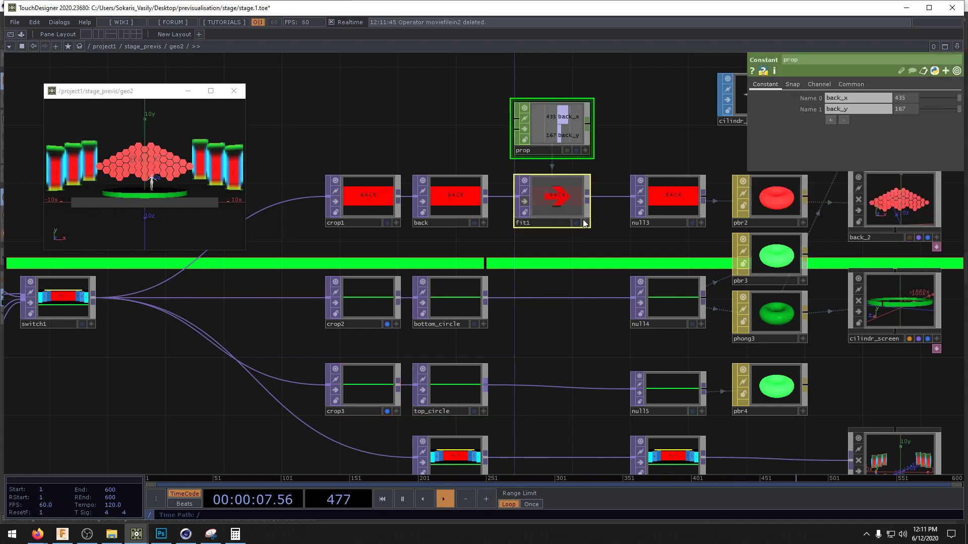
key("Delete")
middle_click(464, 207)
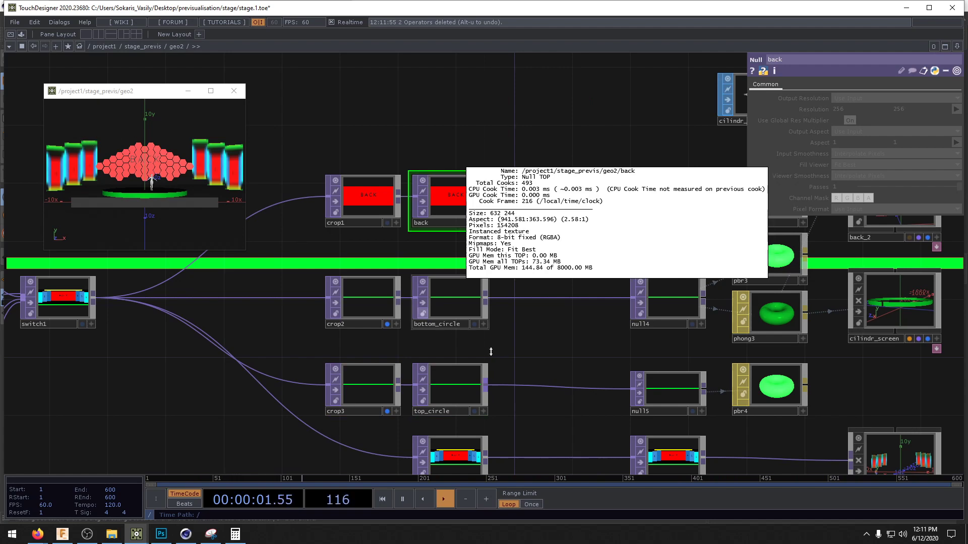
left_click(519, 355)
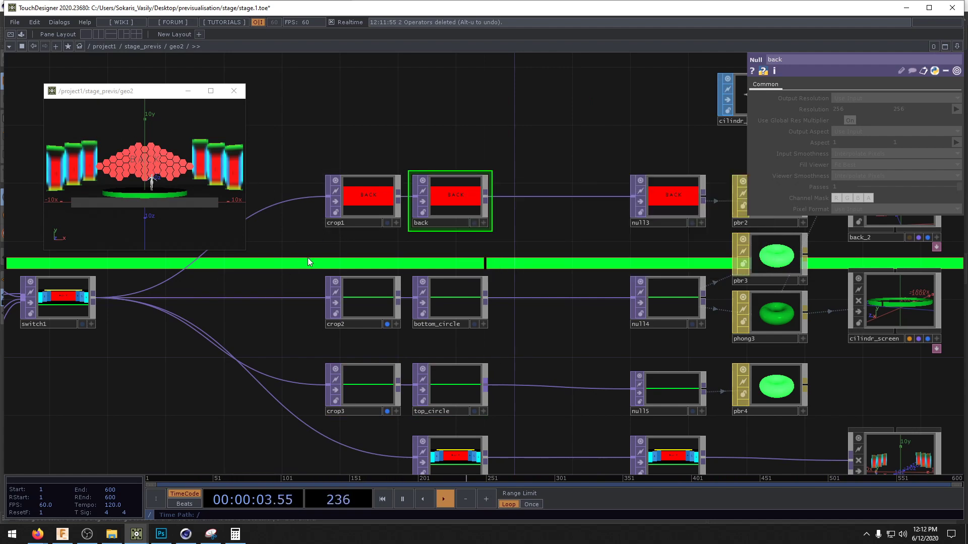
- Crop crop3 to the yellow top strip with left 158, right 1127, bottom 380 and top 403 pixels
left_click_drag(308, 258, 370, 133)
left_click(442, 290)
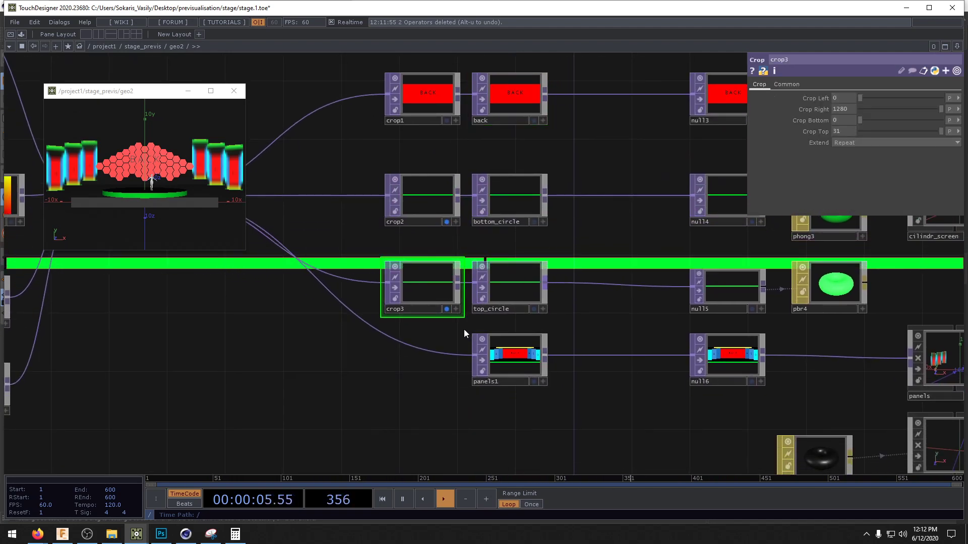
scroll(461, 327, "up", 4)
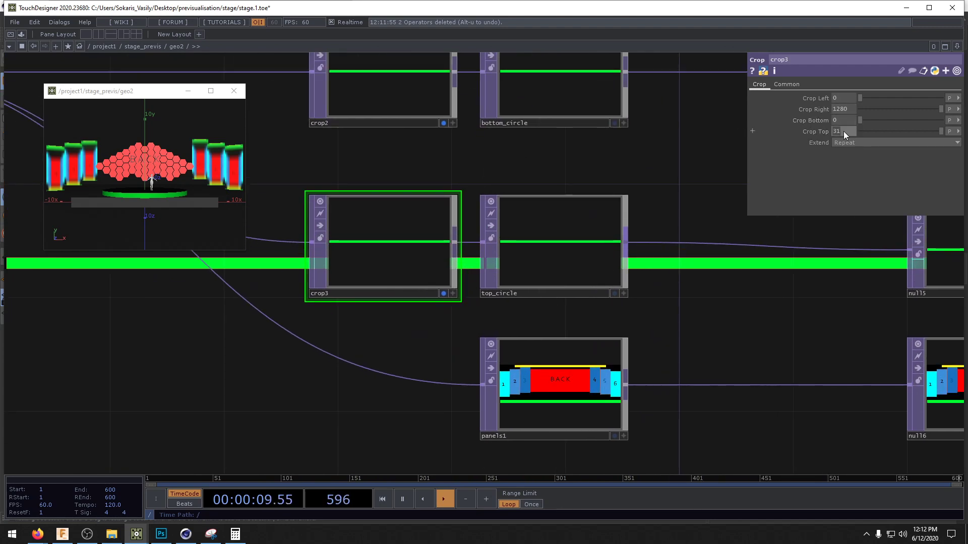
left_click_drag(833, 133, 882, 132)
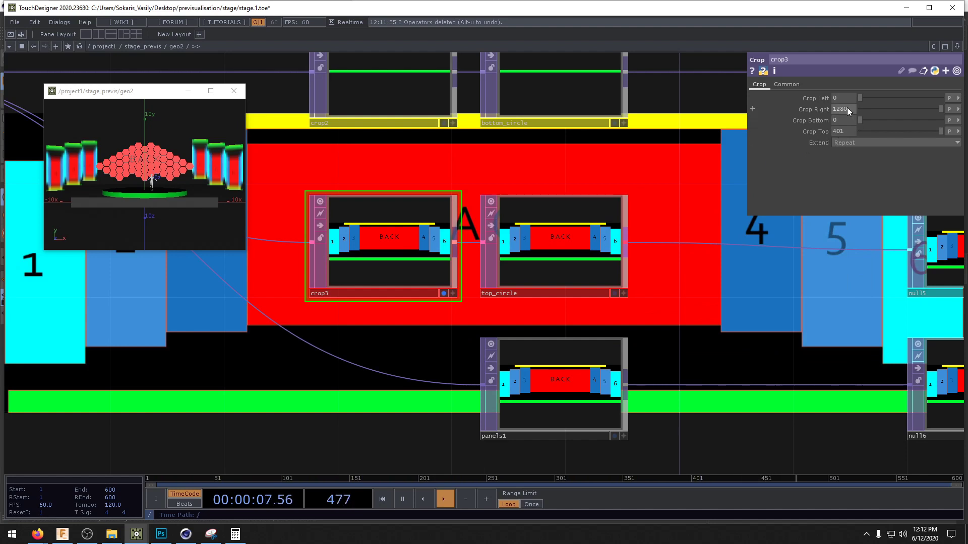
middle_click_drag(847, 132, 847, 111)
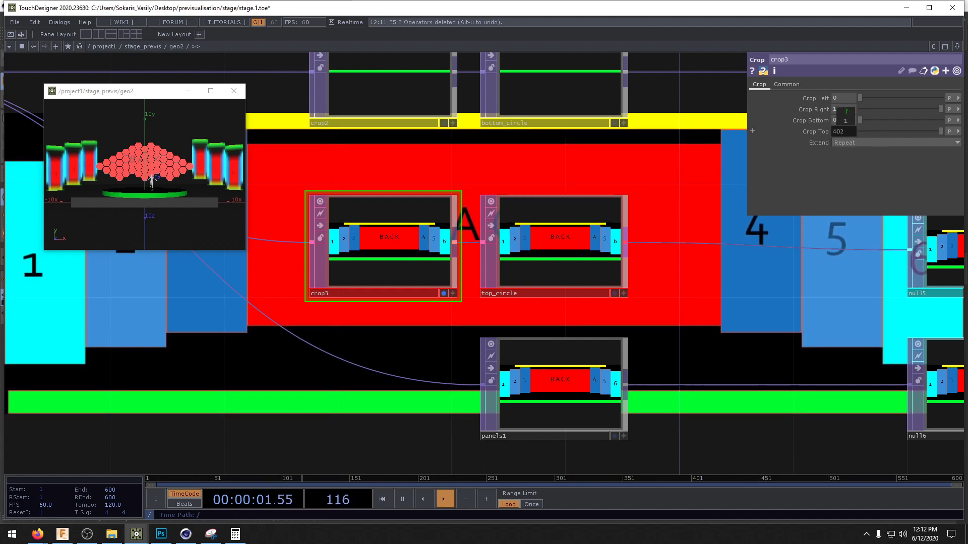
mouse_move(845, 111)
middle_mouse_down()
mouse_move(845, 126)
mouse_move(841, 80)
mouse_move(846, 94)
middle_mouse_up()
left_click_drag(866, 315, 856, 263)
middle_click_drag(838, 111, 837, 91)
- Move the null6 and panels1 nodes slightly down to space them away from the top_circle row
scroll(734, 220, "down", 6)
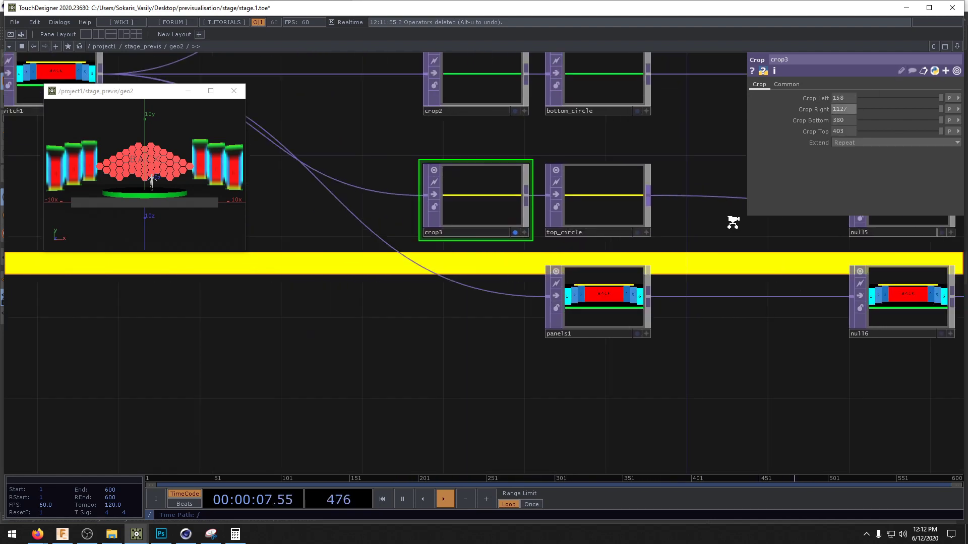
left_click_drag(689, 350, 559, 423)
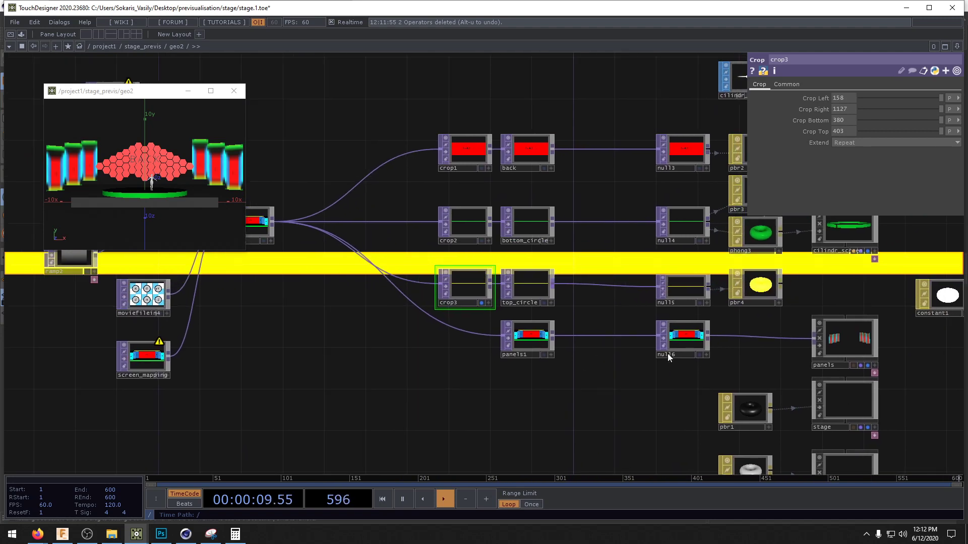
left_click_drag(668, 357, 668, 366)
left_click_drag(529, 356, 529, 367)
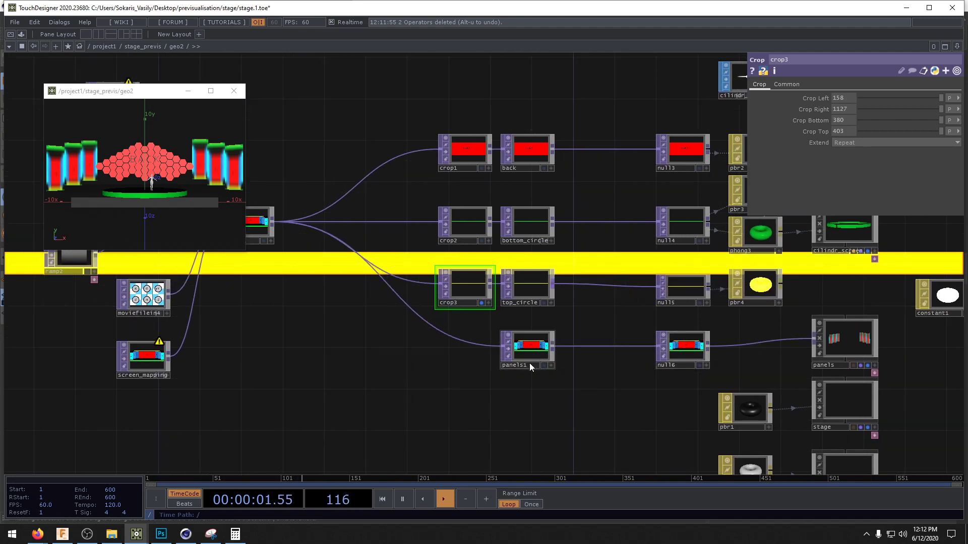
- Insert a Crop TOP between switch1 and panels1, placed directly below crop3
left_click(533, 348)
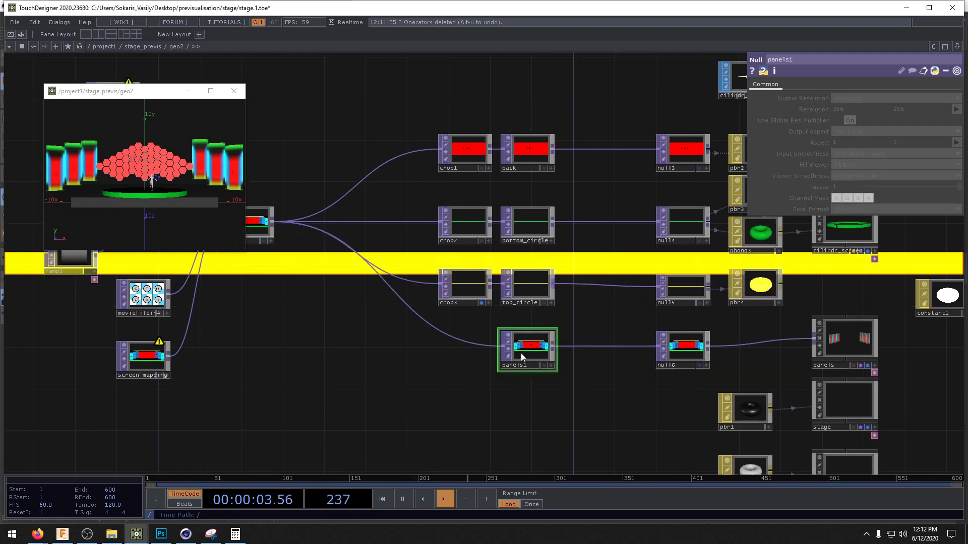
right_click(454, 336)
key("Escape")
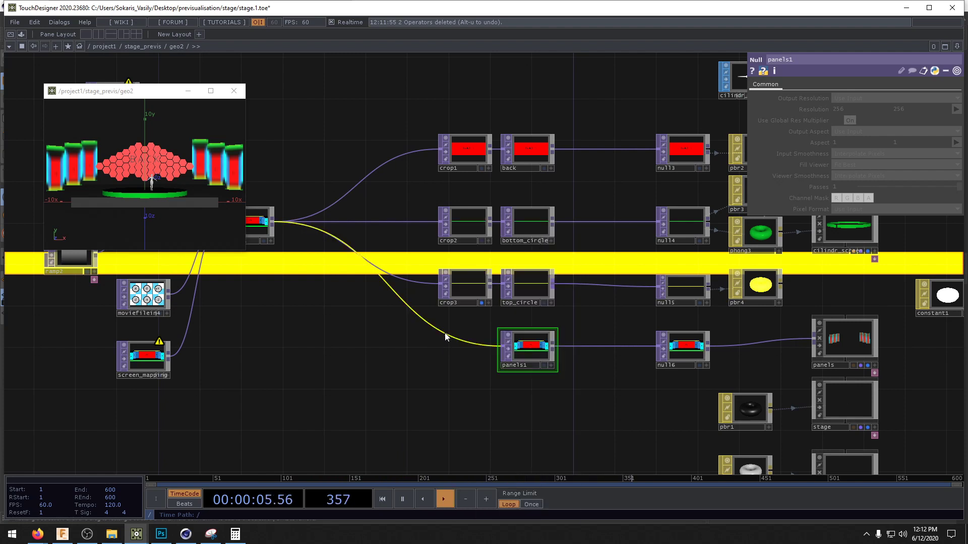
right_click(445, 333)
left_click(457, 323)
type("c")
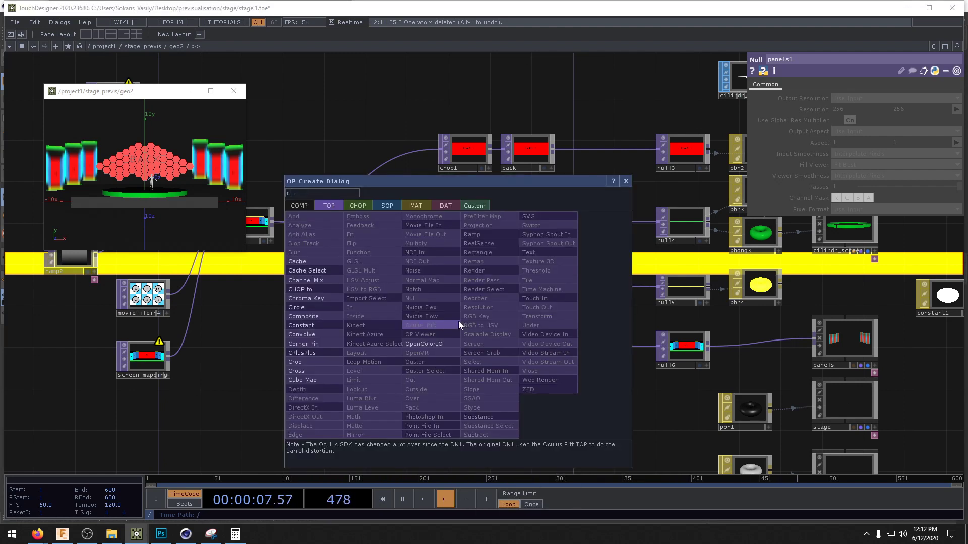
type("rop")
left_click(324, 364)
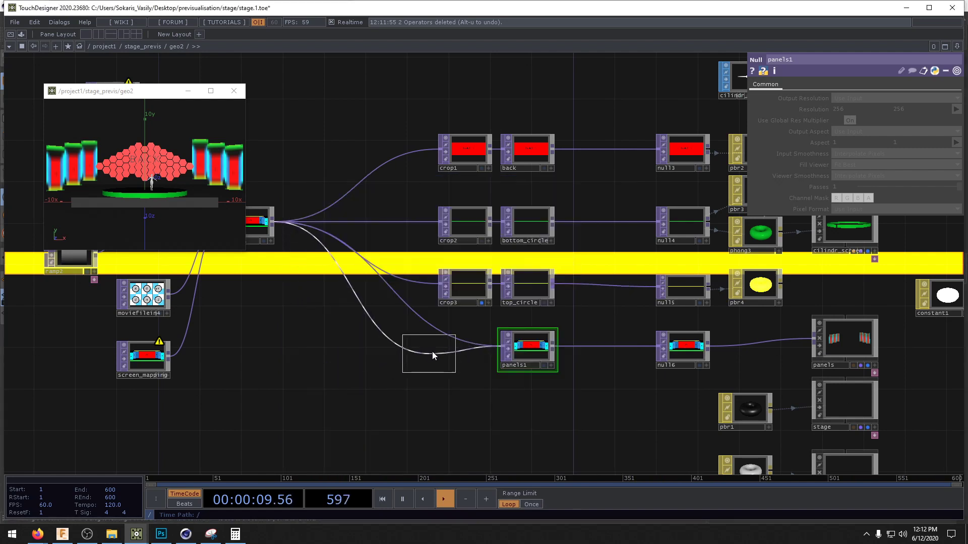
left_click(469, 348)
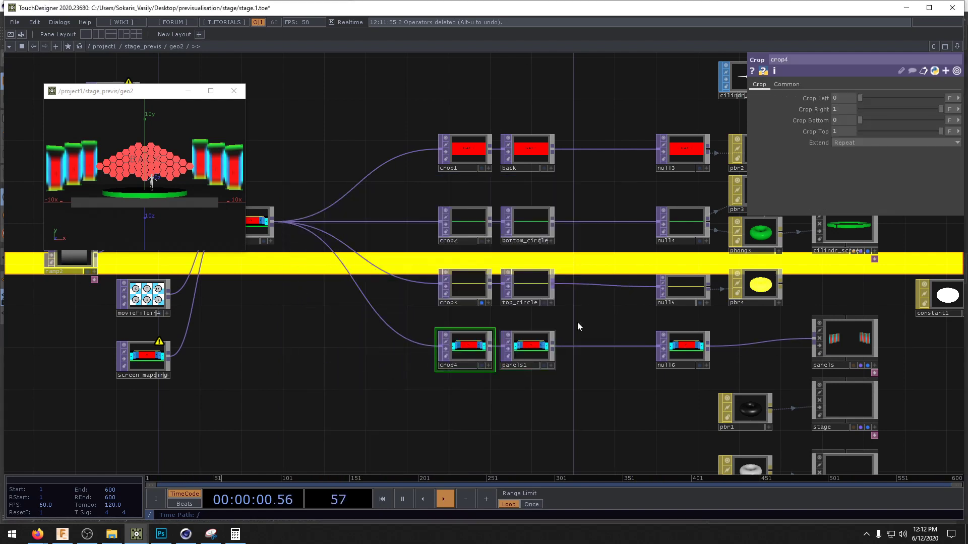
- Change the units of crop4's left, right, bottom and top crop values to Pixels
left_click(950, 98)
left_click(950, 108)
left_click(950, 109)
left_click(951, 119)
left_click(949, 120)
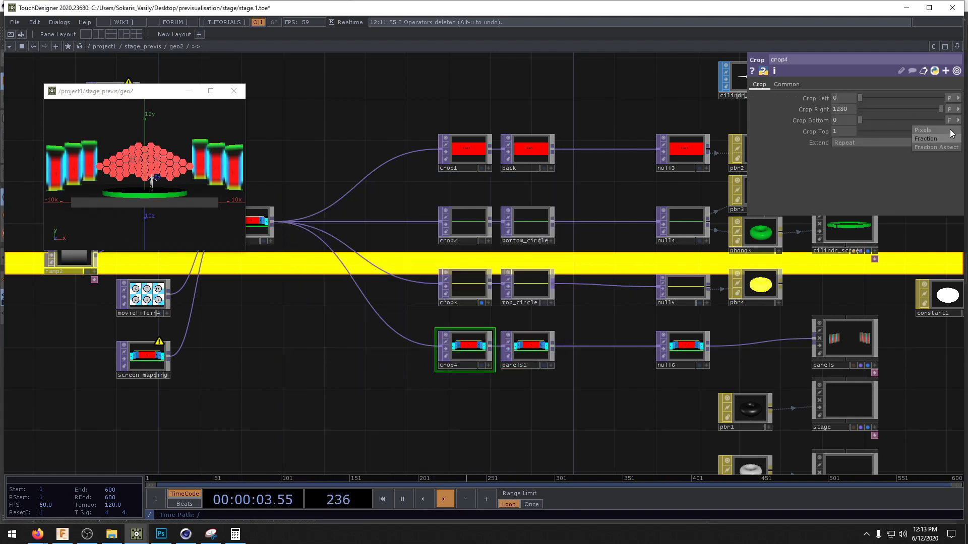
left_click(950, 132)
left_click(951, 132)
left_click(951, 141)
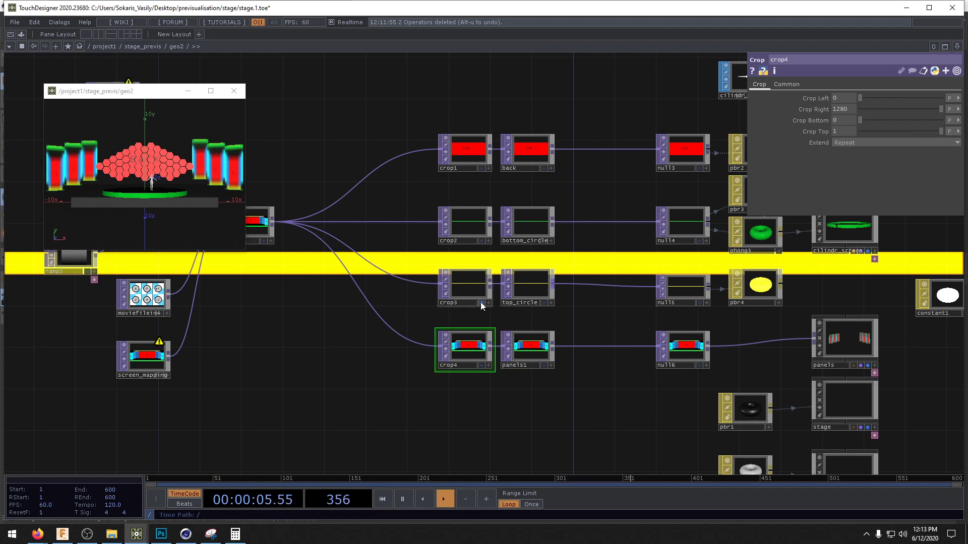
- Display crop4 instead of crop3 in the network background and move the stage preview window off the node chain
left_click(481, 303)
left_click(482, 365)
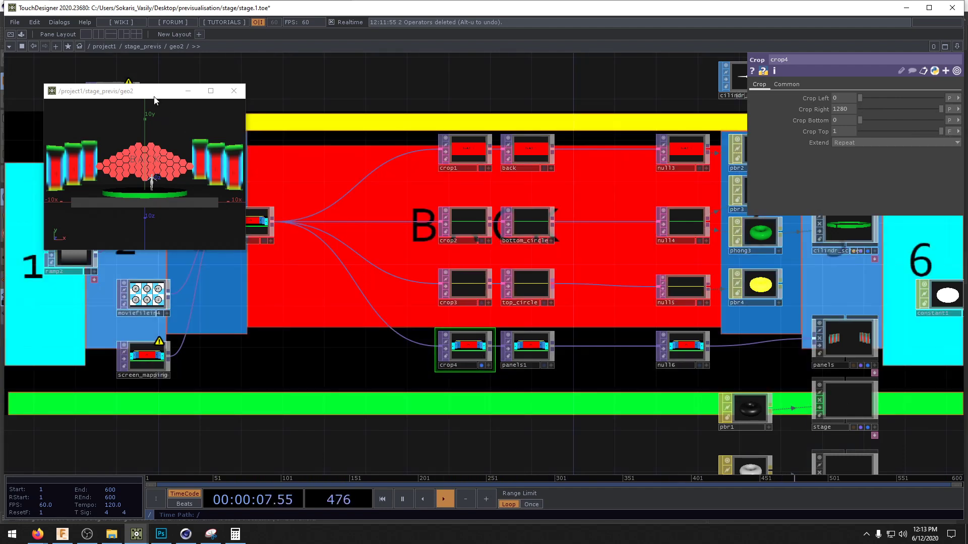
left_click_drag(154, 98, 229, 401)
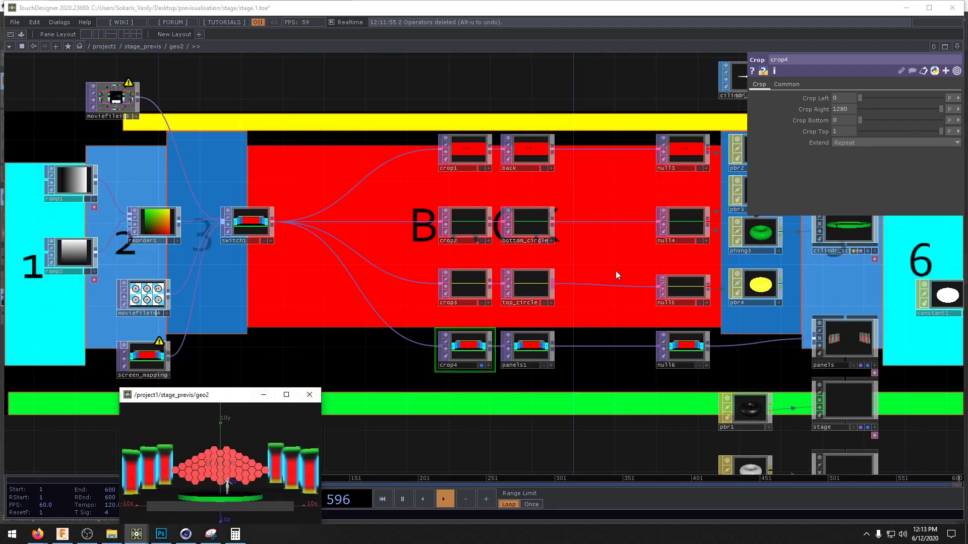
- Crop crop4 to the numbered panels band with bottom 66 and top 380 pixels, keeping the full width
middle_click_drag(846, 96, 841, 81)
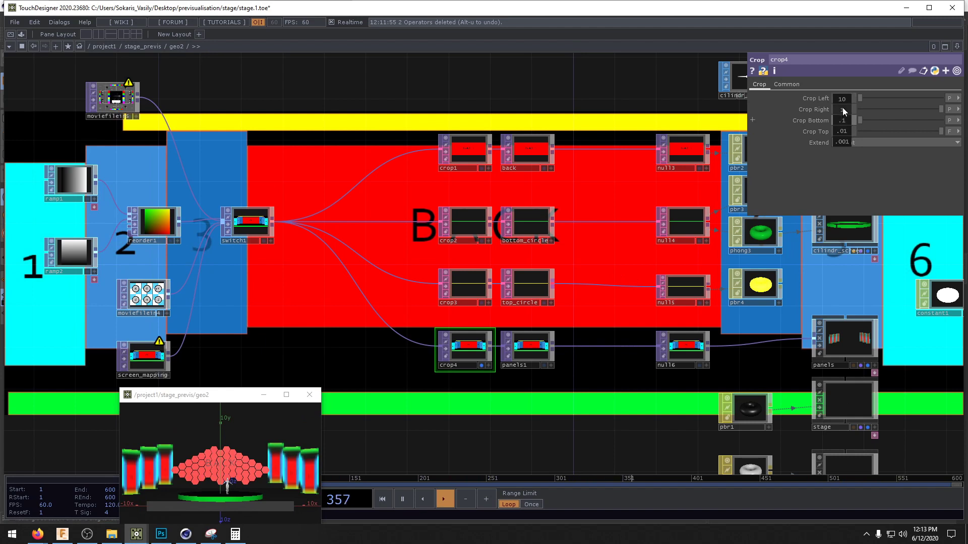
middle_click_drag(842, 108, 915, 107)
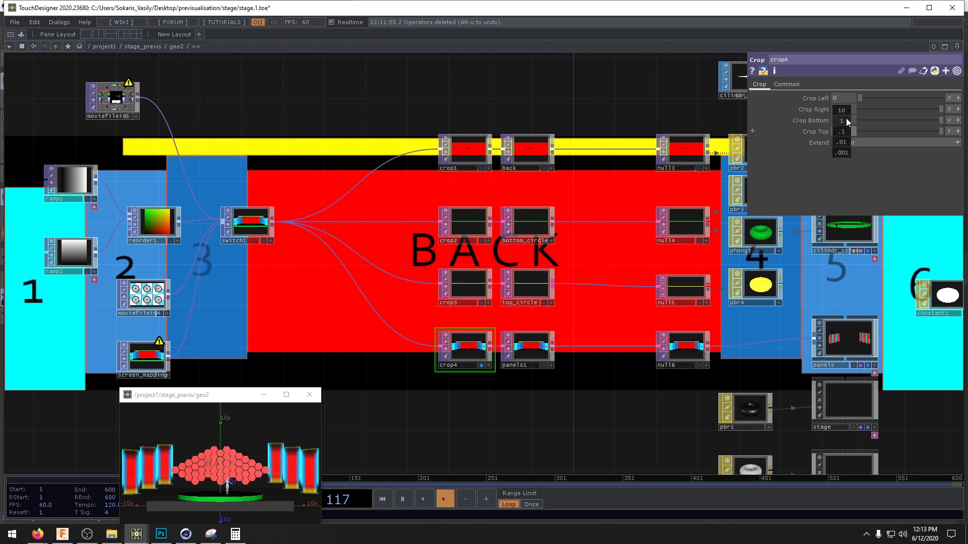
mouse_move(846, 119)
middle_mouse_down()
mouse_move(876, 119)
mouse_move(855, 119)
middle_mouse_up()
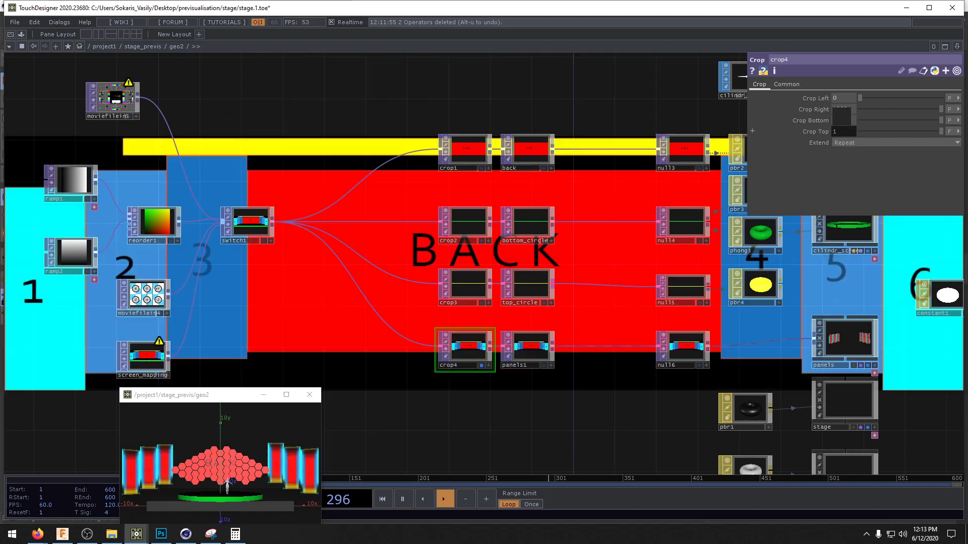
left_click(959, 133)
left_click(950, 142)
middle_click_drag(847, 133, 828, 120)
left_click_drag(545, 421, 439, 431)
left_click_drag(238, 393, 227, 171)
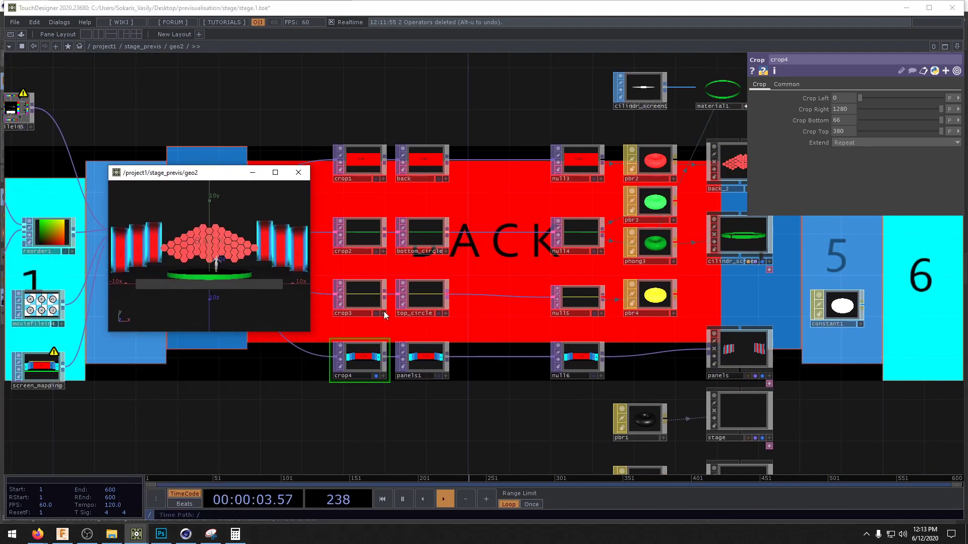
- Shift the panels, stage, person and geo1 nodes slightly down and open the network inside panels
left_click_drag(503, 434, 396, 421)
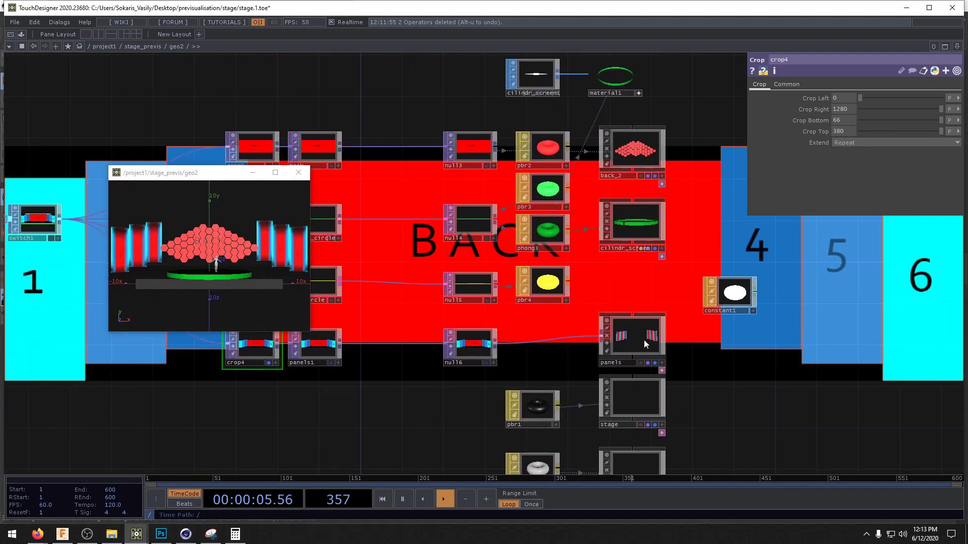
left_click_drag(710, 391, 694, 368)
left_click_drag(694, 434, 674, 381)
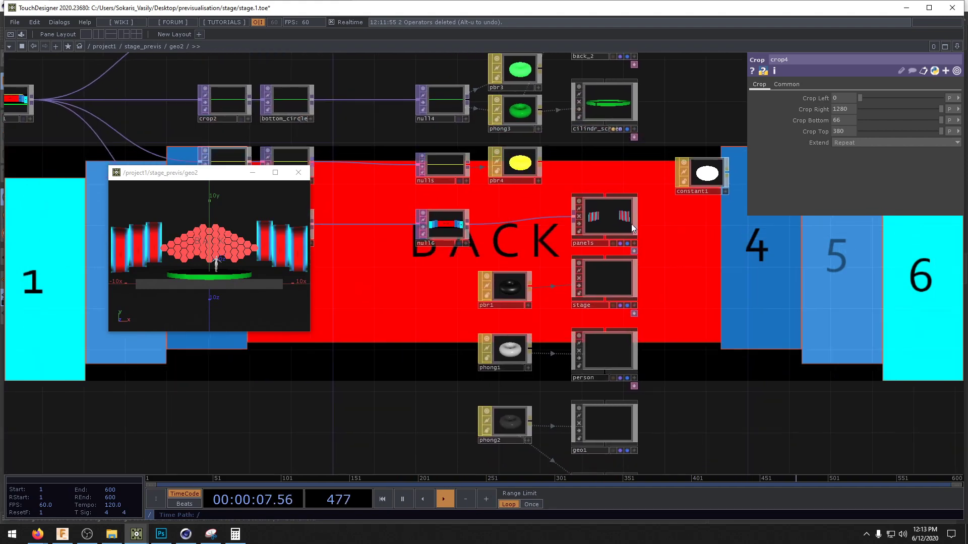
left_click(604, 358)
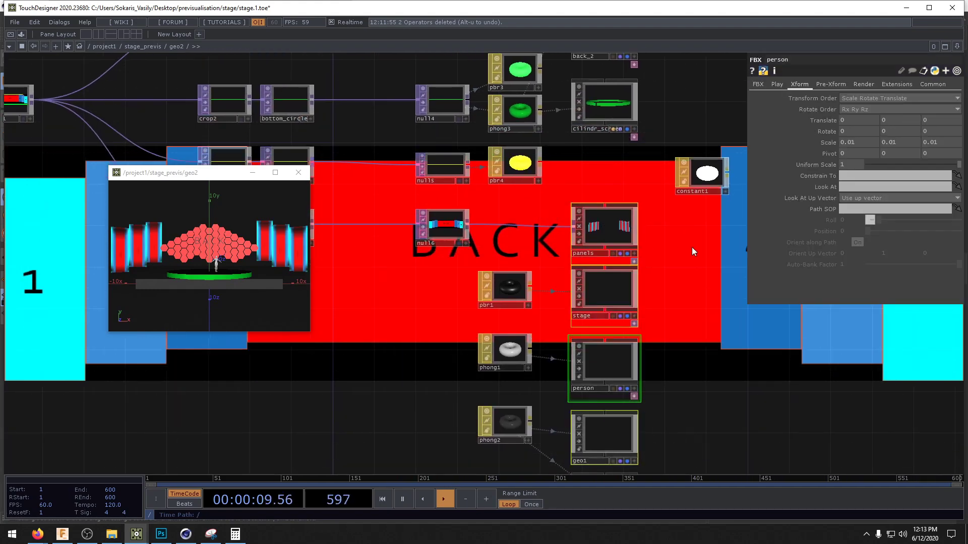
double_click(591, 227)
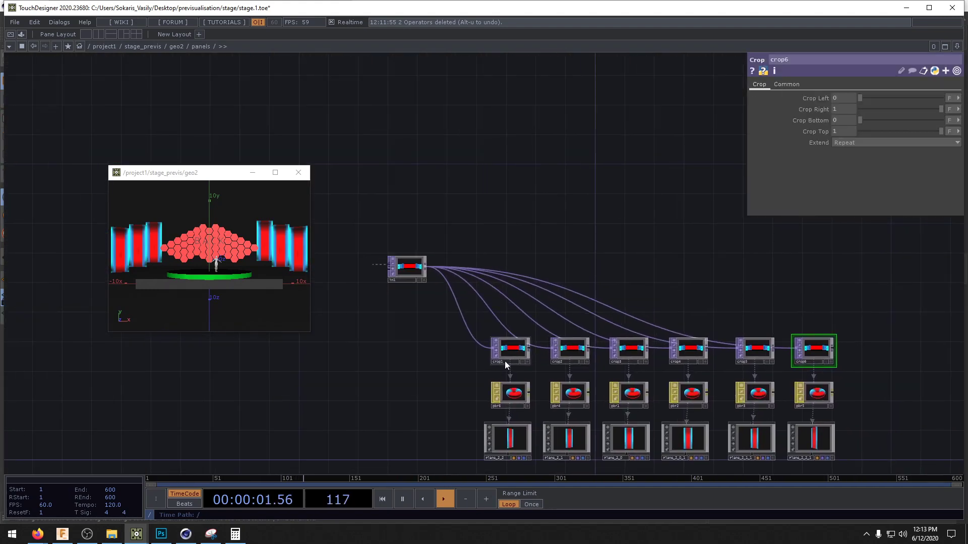
- Select crop1 inside panels, display it in the network background and move the stage preview clear of panel 1
scroll(519, 341, "up", 5)
left_click(546, 325)
left_click_drag(391, 379, 352, 216)
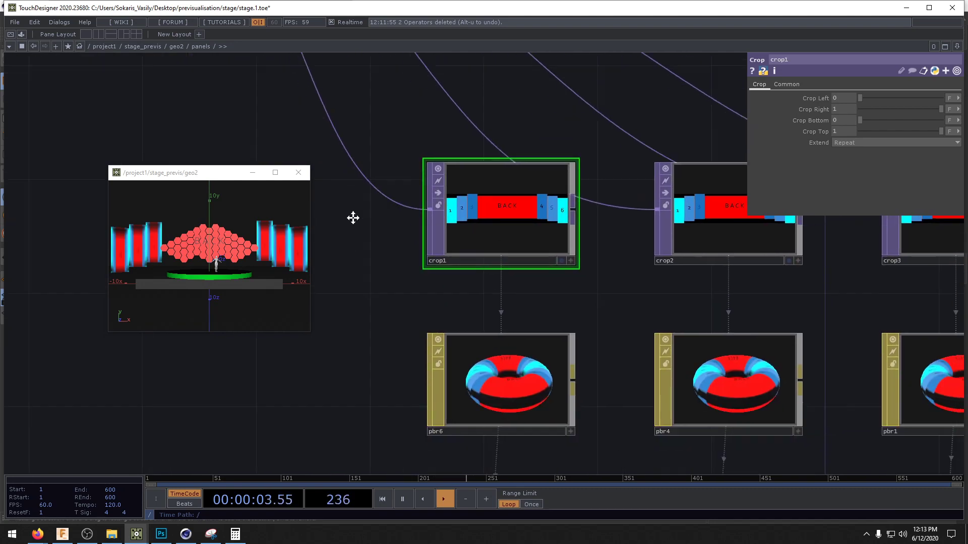
left_click_drag(598, 388, 586, 353)
left_click_drag(576, 239, 638, 307)
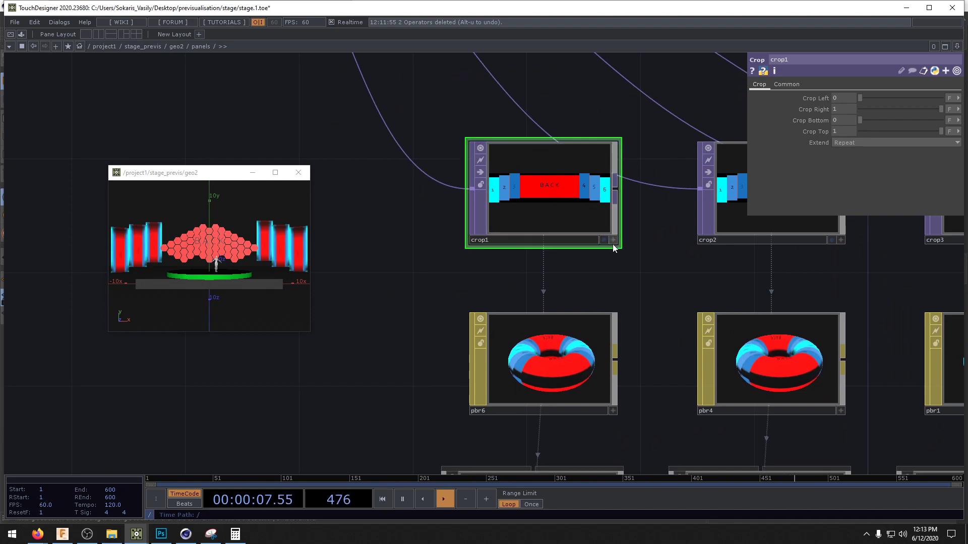
left_click(608, 246)
left_click_drag(658, 272, 667, 313)
left_click_drag(196, 174, 139, 408)
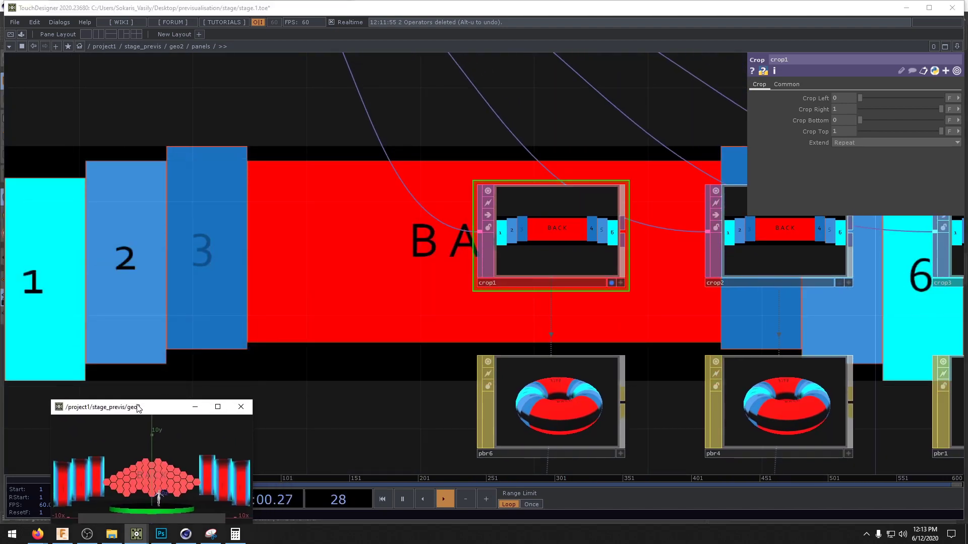
- Change the units of crop1's crop values, including right and top, to Pixels
left_click(954, 100)
left_click(947, 93)
left_click(953, 110)
left_click(948, 102)
left_click(954, 131)
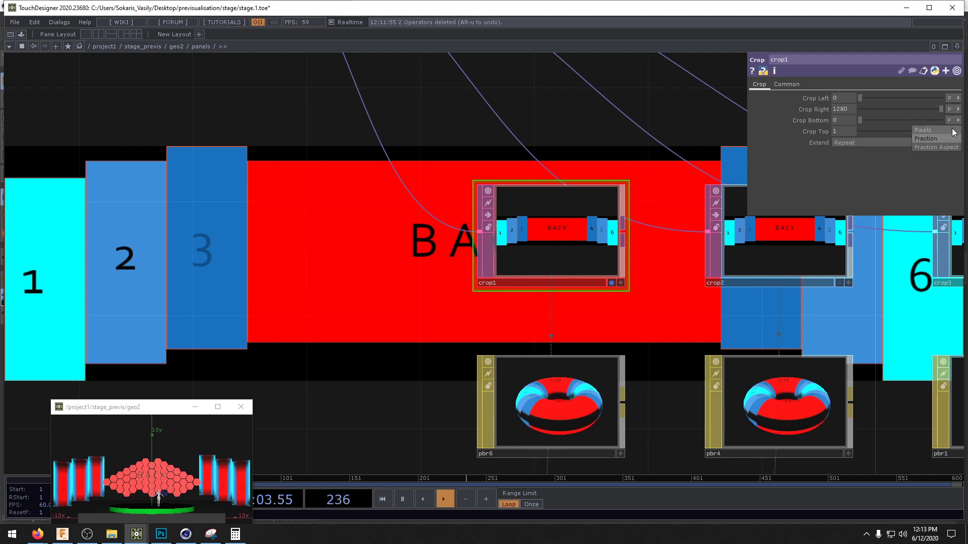
left_click(924, 130)
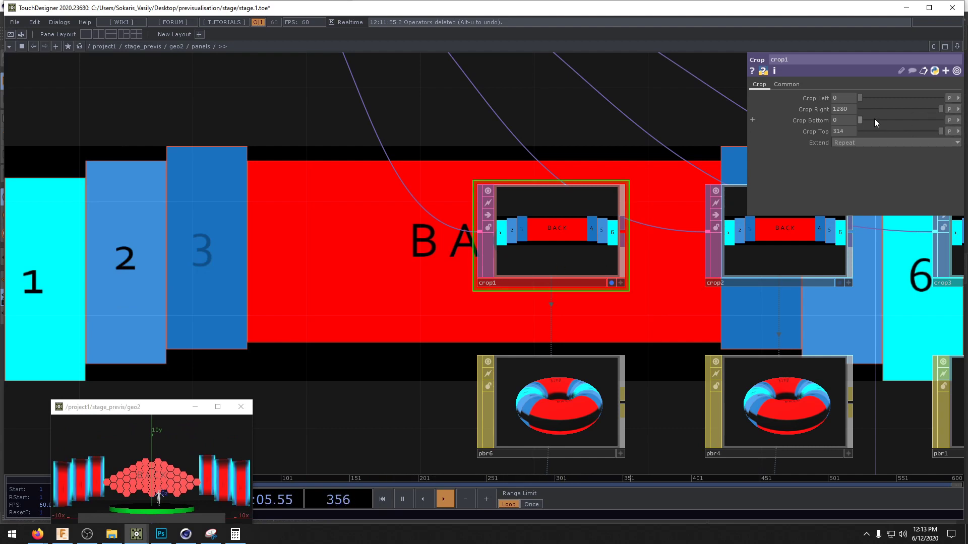
- Crop crop1 to panel 1 with right 108 and top 272 pixels, and check the panel in the stage preview
left_click(939, 109)
middle_click(840, 109)
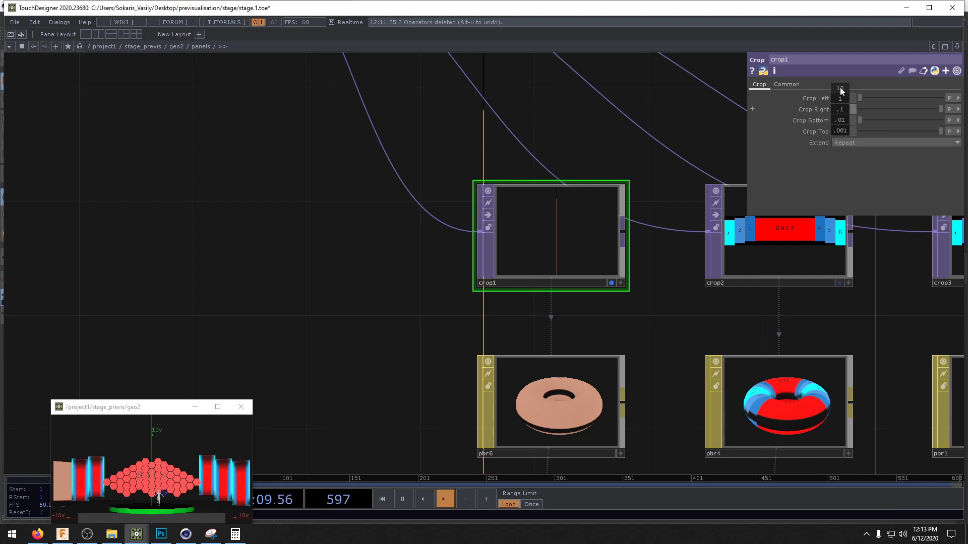
middle_click_drag(840, 89, 845, 117)
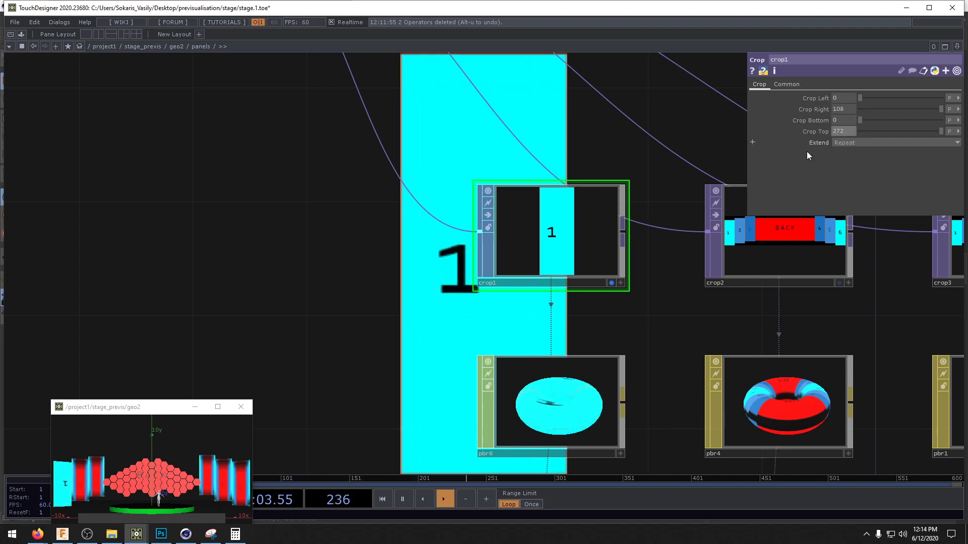
left_click_drag(131, 408, 248, 233)
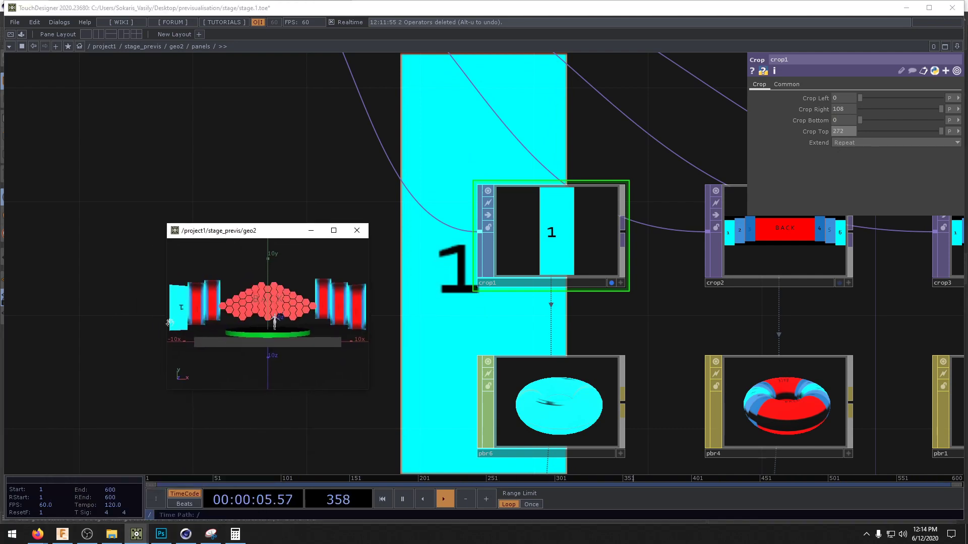
left_click_drag(187, 318, 258, 334)
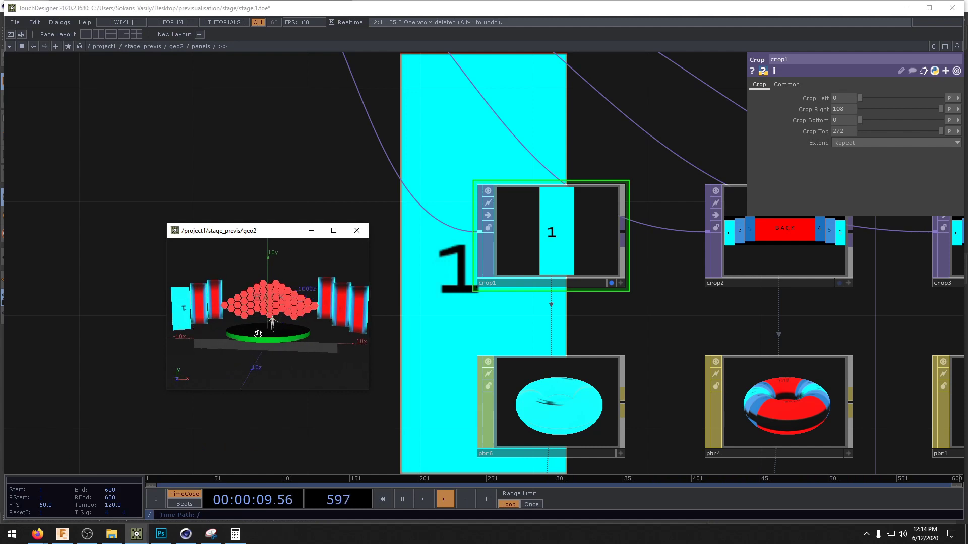
- Line up crop1 and pbr6 above the Plane_2_2 geometry and open the network inside Plane_2_2
scroll(639, 331, "down", 5)
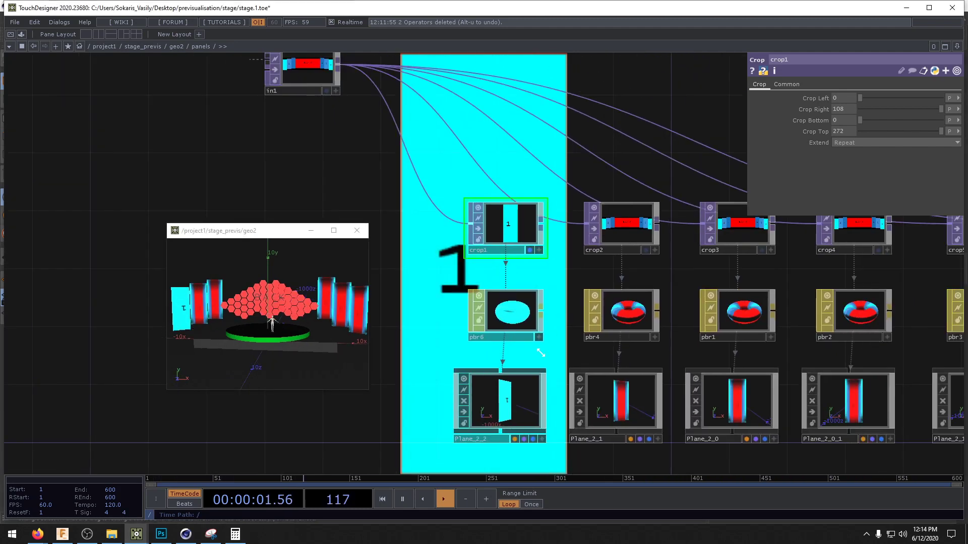
left_click_drag(511, 328, 497, 327)
left_click_drag(515, 233, 500, 231)
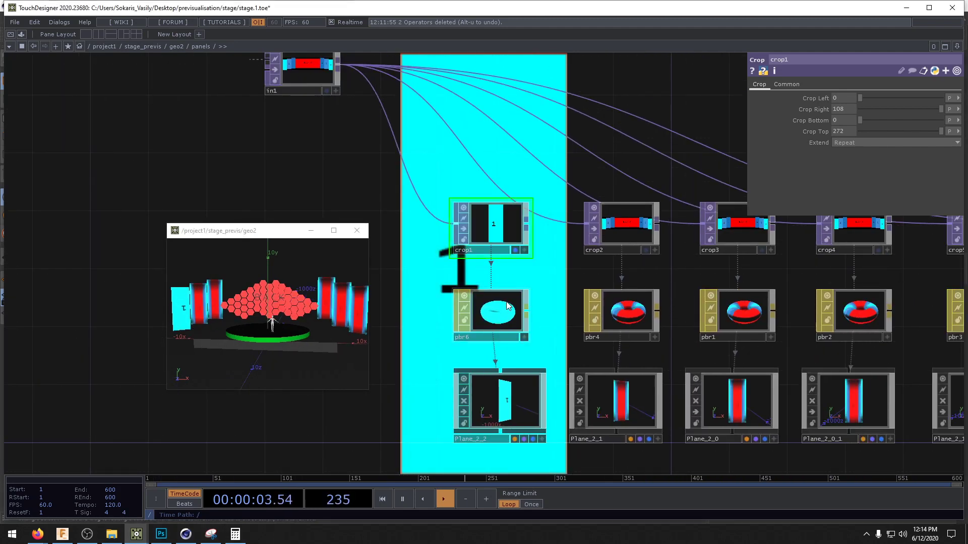
left_click(508, 315)
double_click(498, 406)
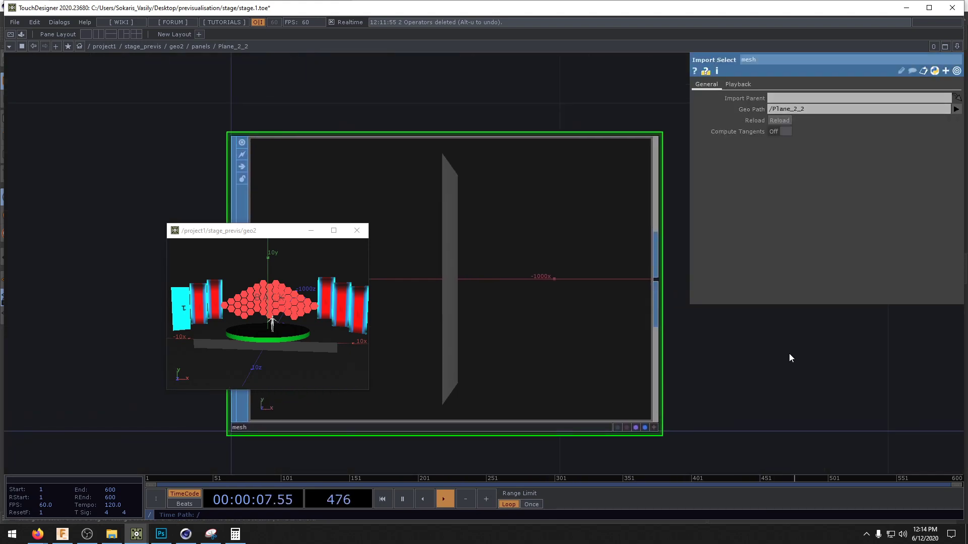
- Append a Null SOP to mesh, and turn on display and render for the null instead of mesh
scroll(790, 356, "down", 5)
left_click_drag(643, 399, 494, 447)
right_click(471, 396)
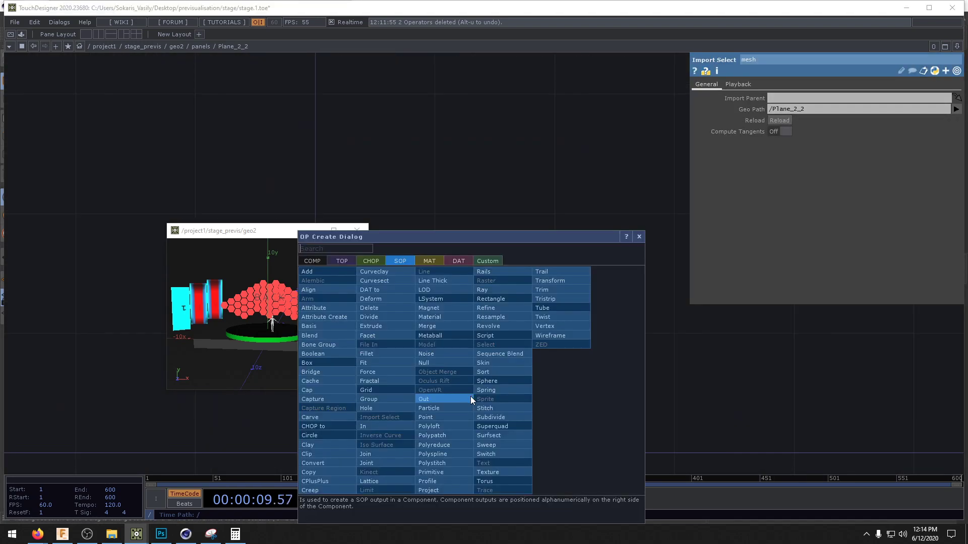
left_click(445, 362)
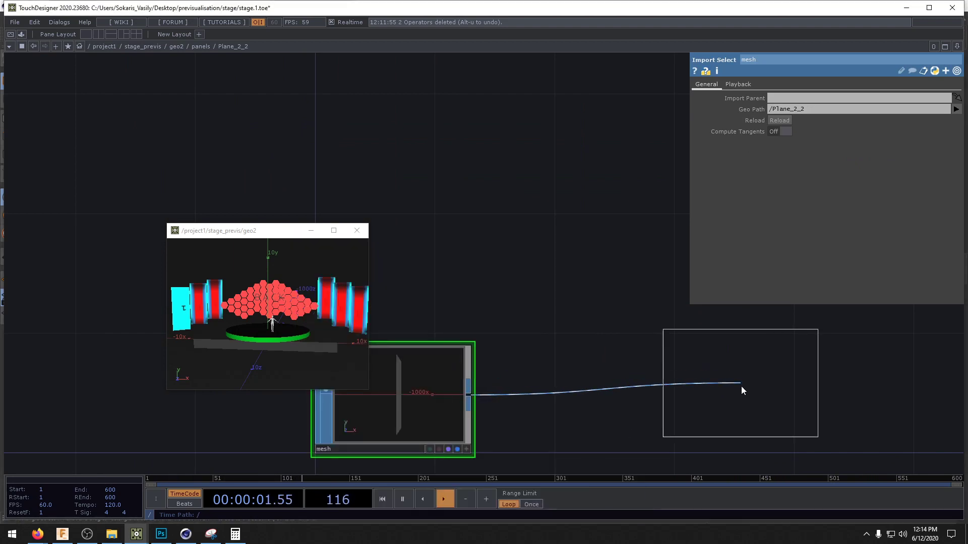
left_click(751, 398)
left_click(807, 449)
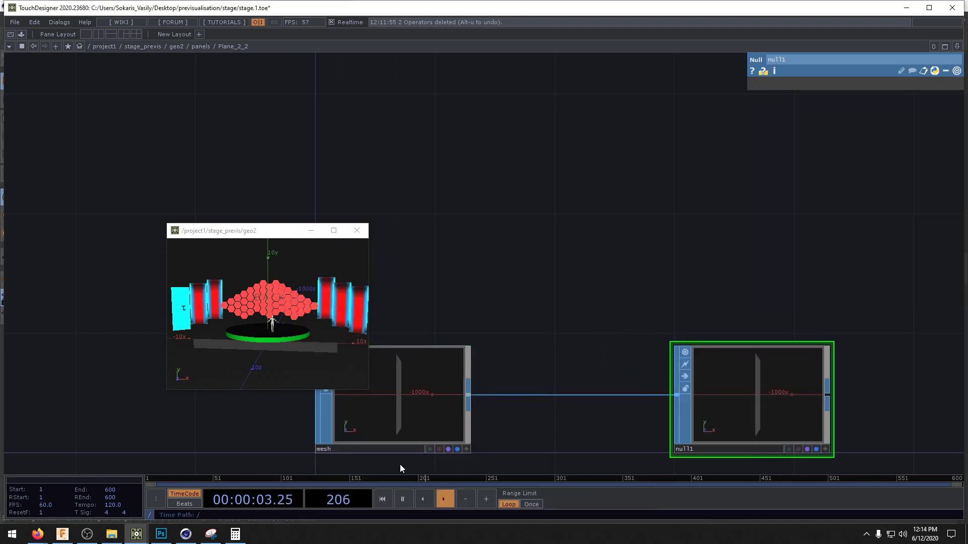
left_click(457, 449)
left_click(448, 449)
- Insert a Texture SOP on the connection between mesh and null1
right_click(532, 396)
left_click(541, 381)
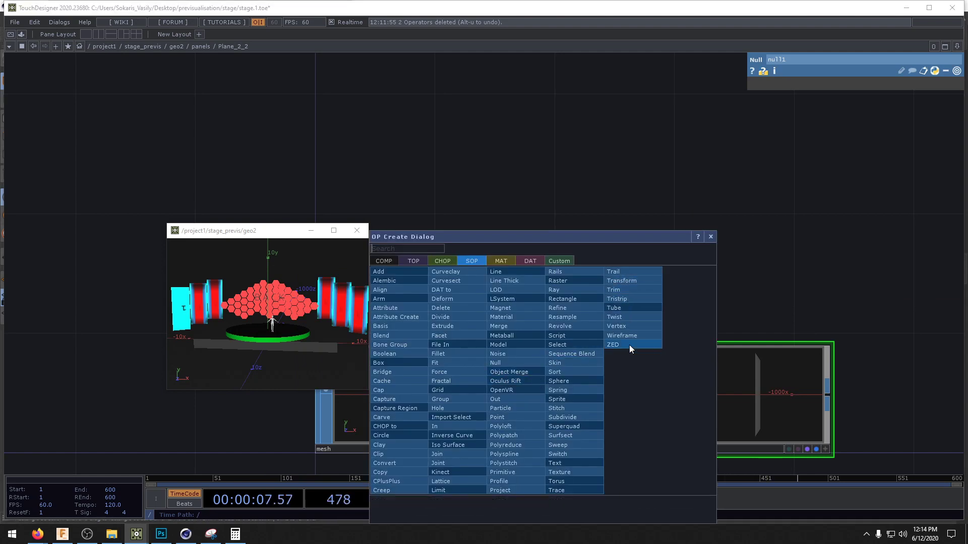
left_click(560, 473)
left_click(573, 399)
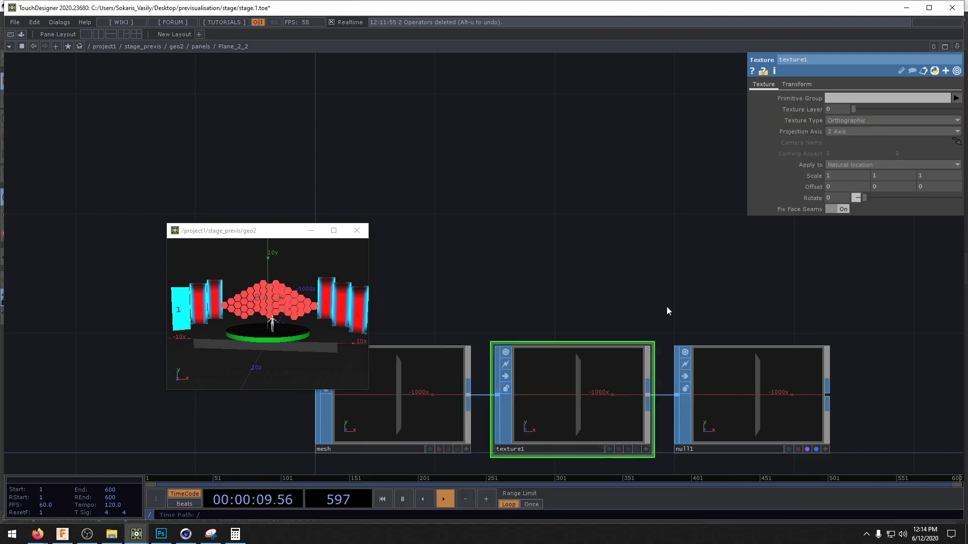
- Inspect panel 1 in the stage preview, delete the texture1 node and undo the deletion
left_click(853, 121)
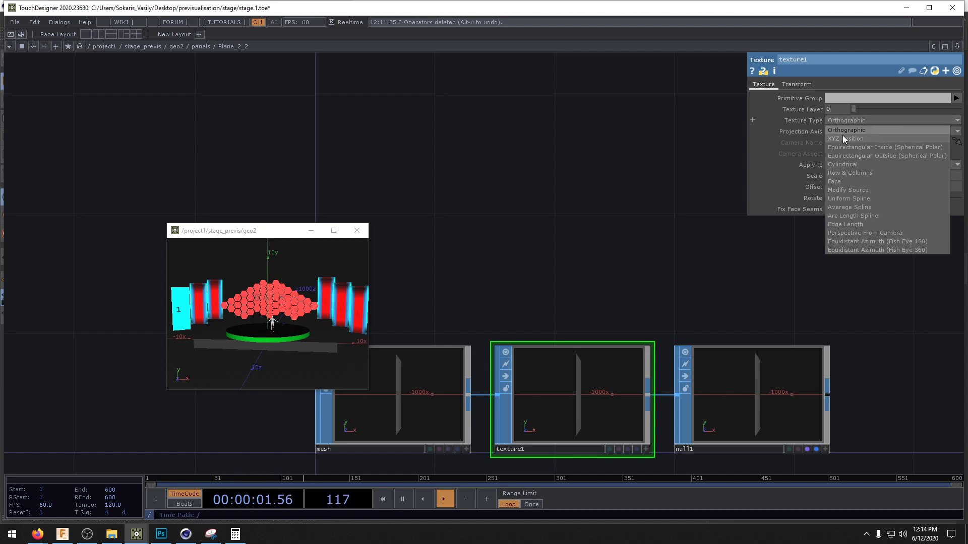
left_click(572, 158)
left_click_drag(231, 328, 361, 322)
left_click_drag(485, 284, 522, 273)
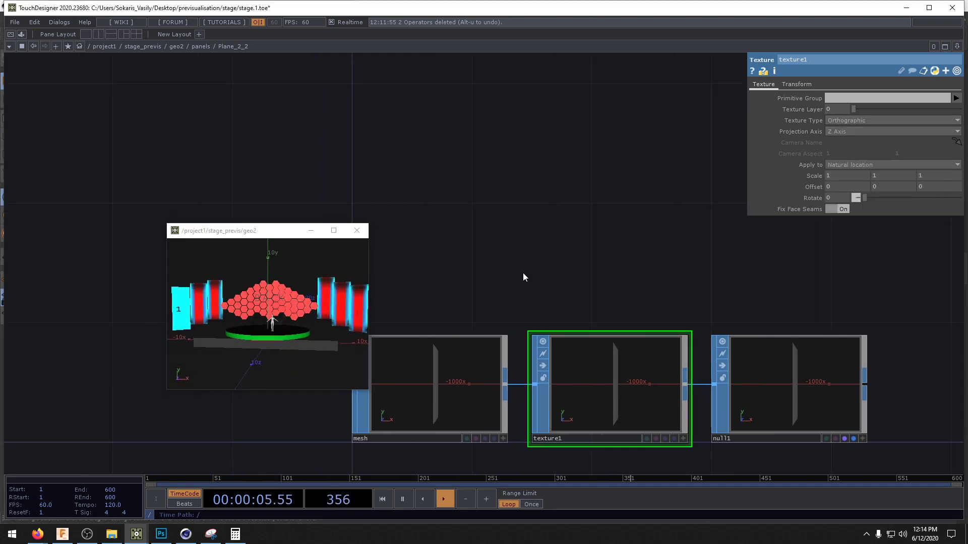
key("u")
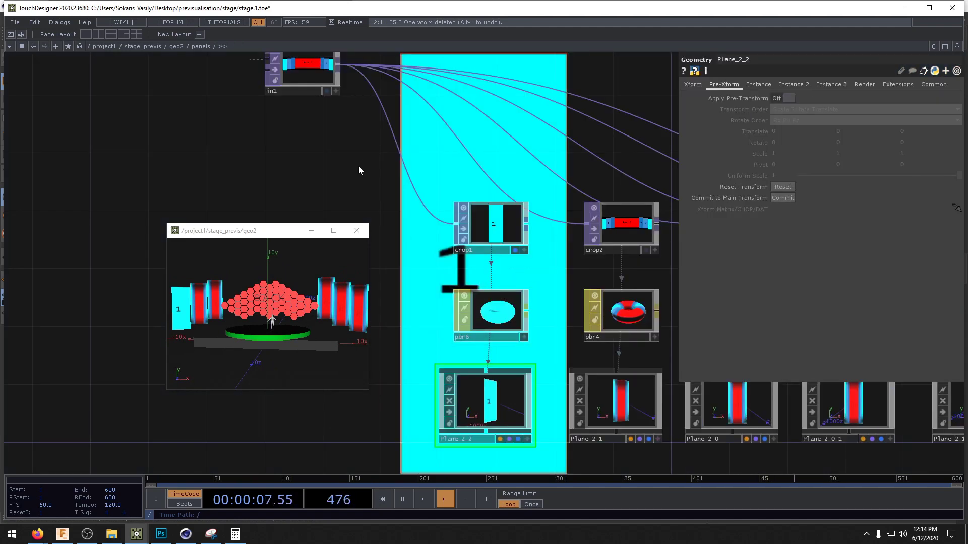
key("i")
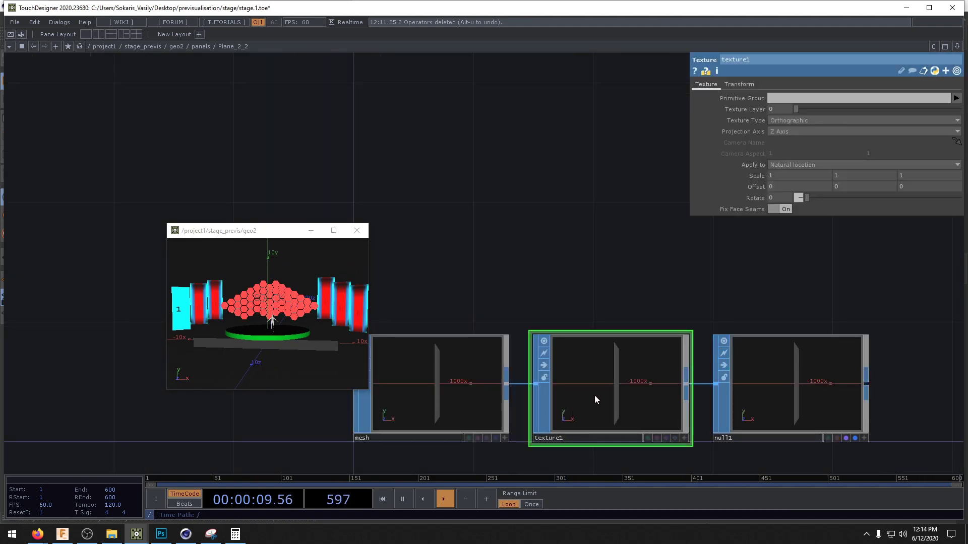
key("Delete")
key("ctrl+z")
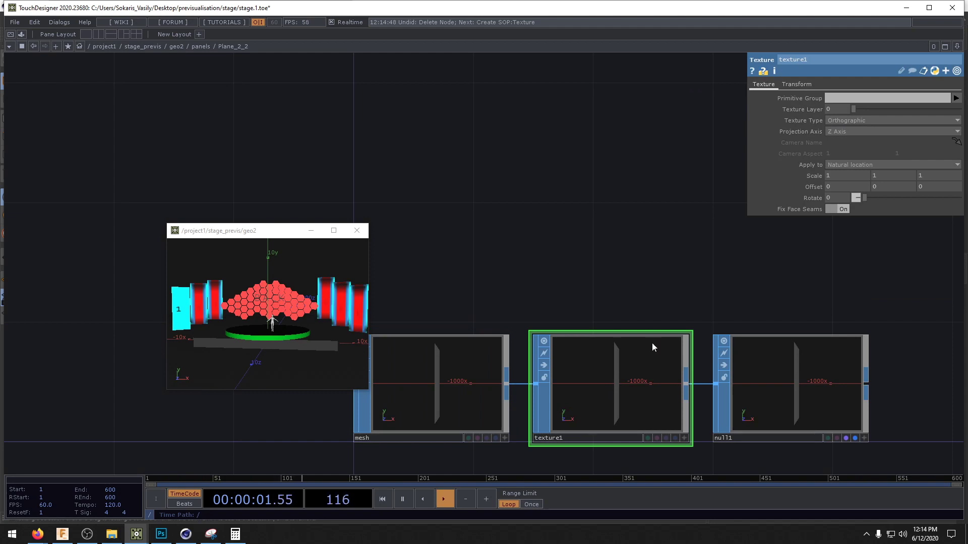
- Set texture1's texture type to Face and orbit the stage preview to check panel 1
left_click(833, 120)
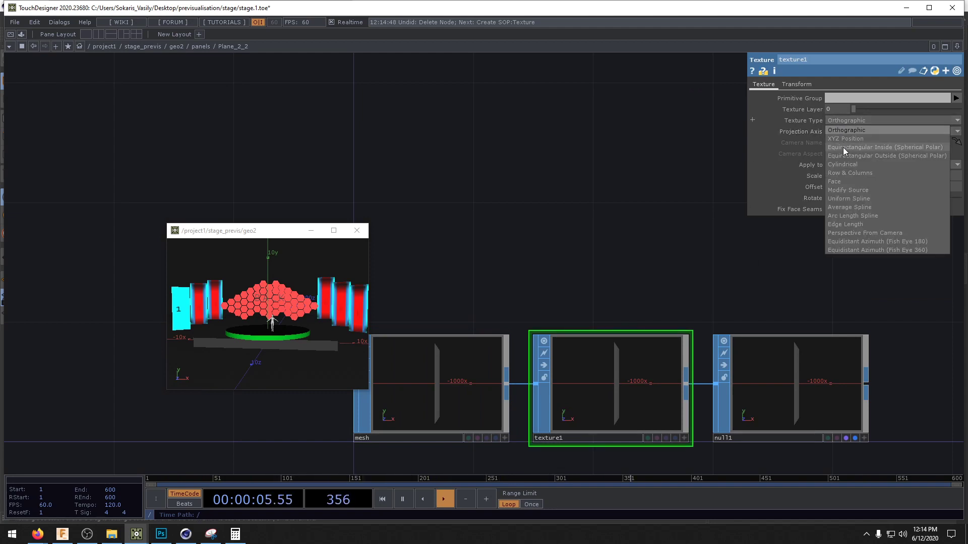
left_click(840, 182)
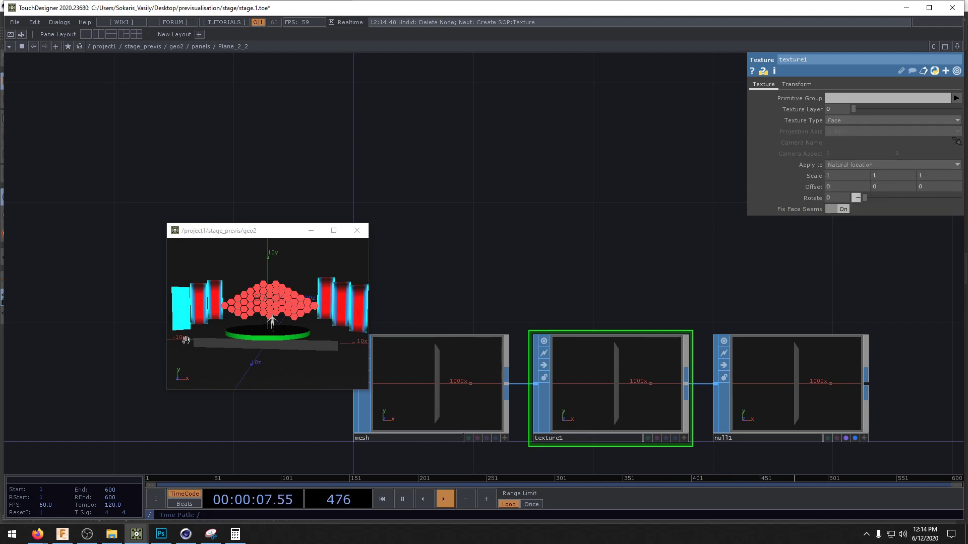
left_click_drag(186, 340, 233, 340)
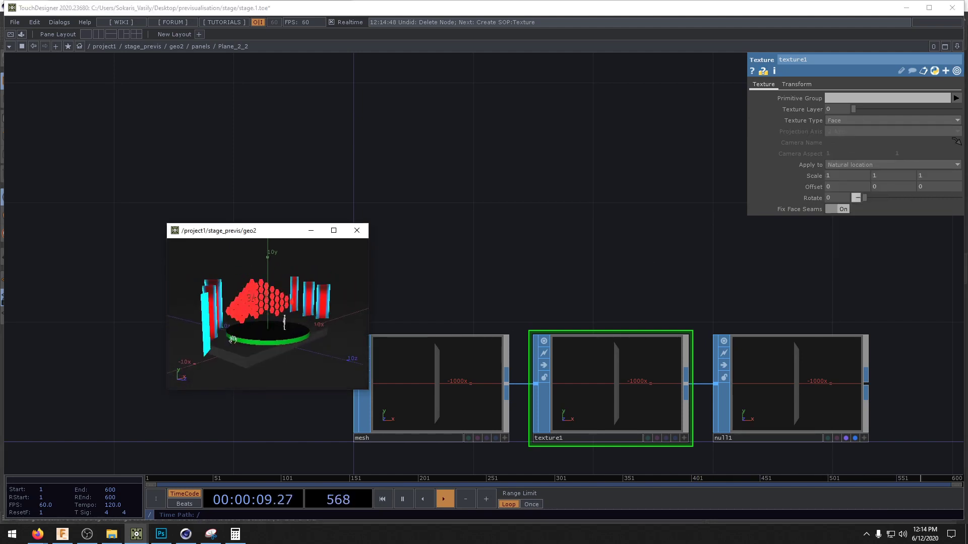
- Set texture1's texture type to Orthographic and check panel 1 up close in the stage preview
left_click(835, 123)
left_click(834, 130)
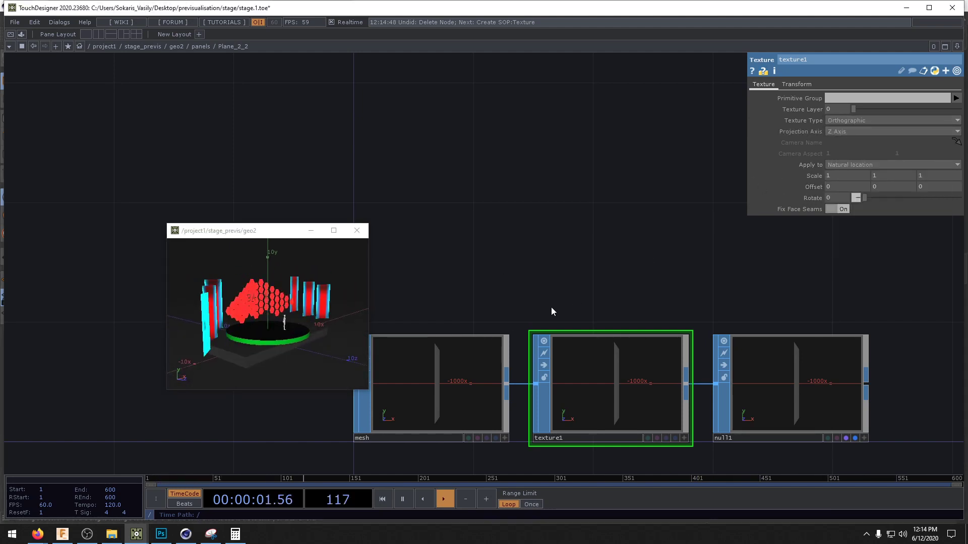
left_click_drag(546, 307, 585, 294)
left_click_drag(252, 320, 284, 322)
scroll(202, 300, "up", 4)
scroll(282, 310, "up", 5)
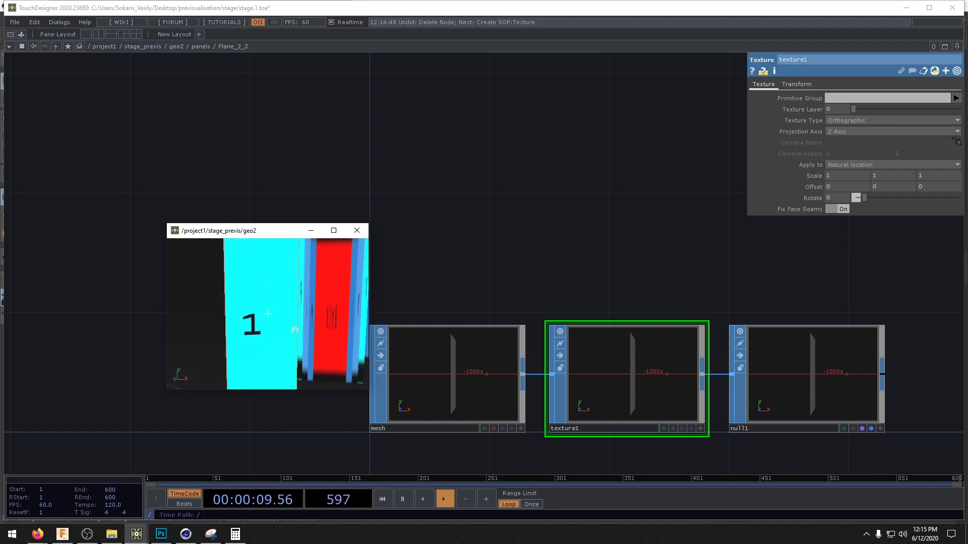
- Return to the panels network, add a Movie File In TOP and load the FieldGuide640x480.tif sample image
left_click_drag(489, 230, 500, 286)
key("u")
scroll(494, 247, "down", 3)
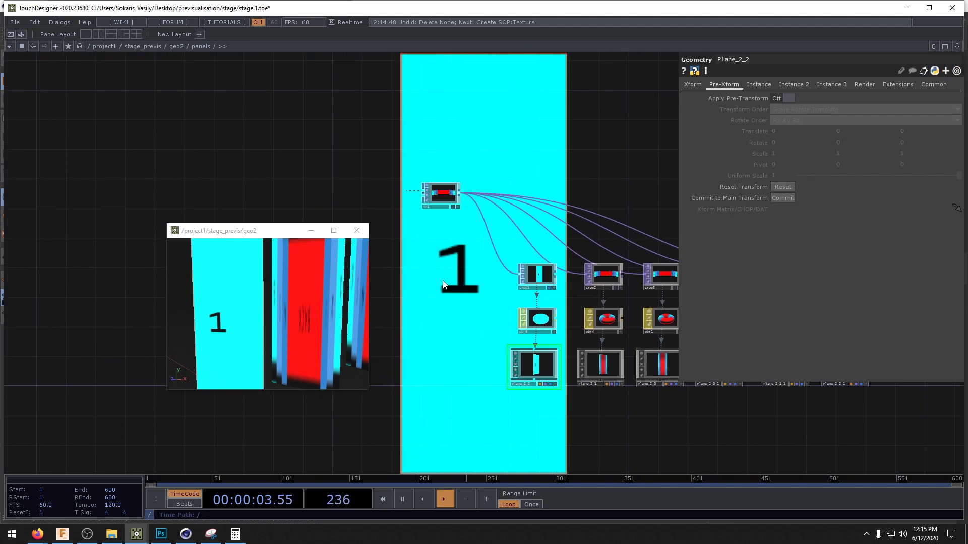
key("Tab")
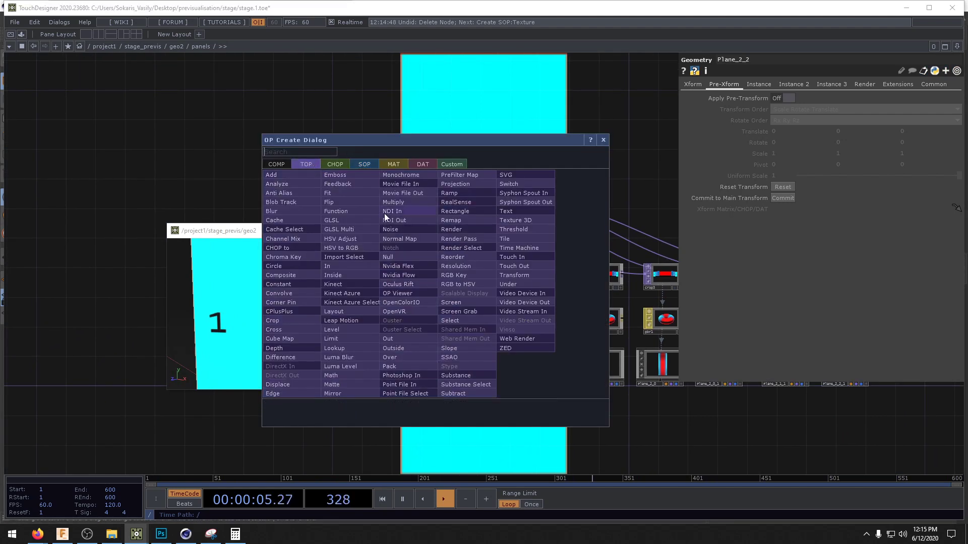
left_click(416, 184)
left_click(473, 287)
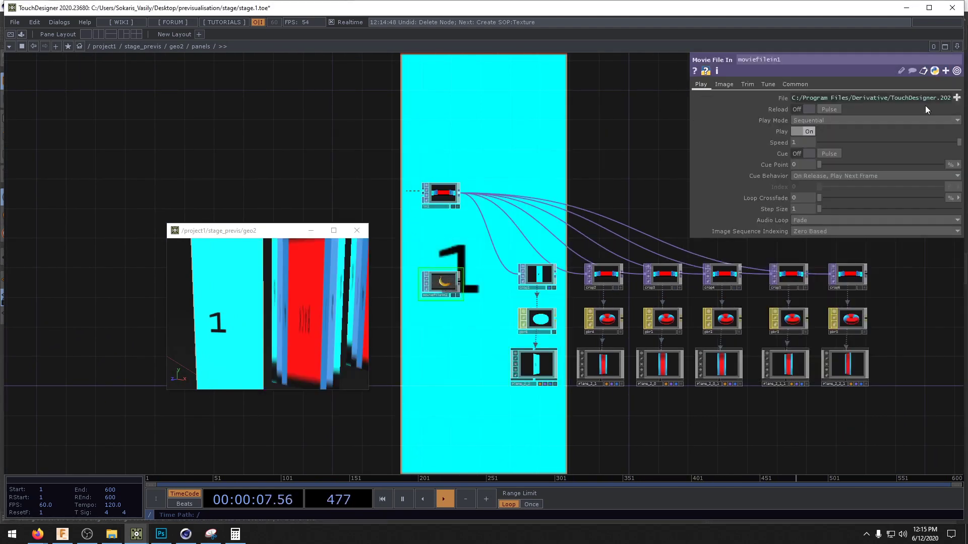
left_click(957, 98)
double_click(380, 150)
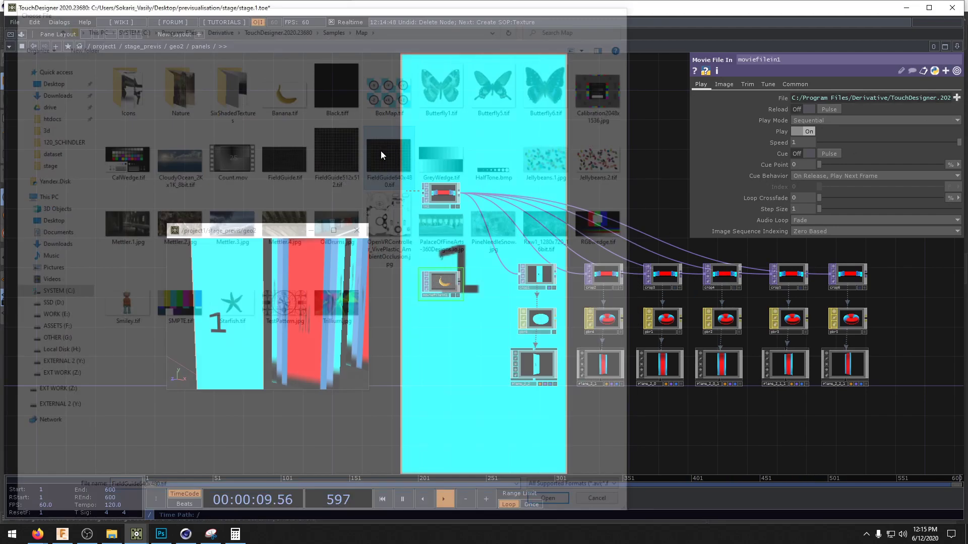
- Connect moviefilein1 to crop1 and inspect the grid pattern on panel 1 in the stage preview
left_click(513, 275)
left_click_drag(305, 324, 307, 313)
middle_click_drag(307, 313, 302, 348)
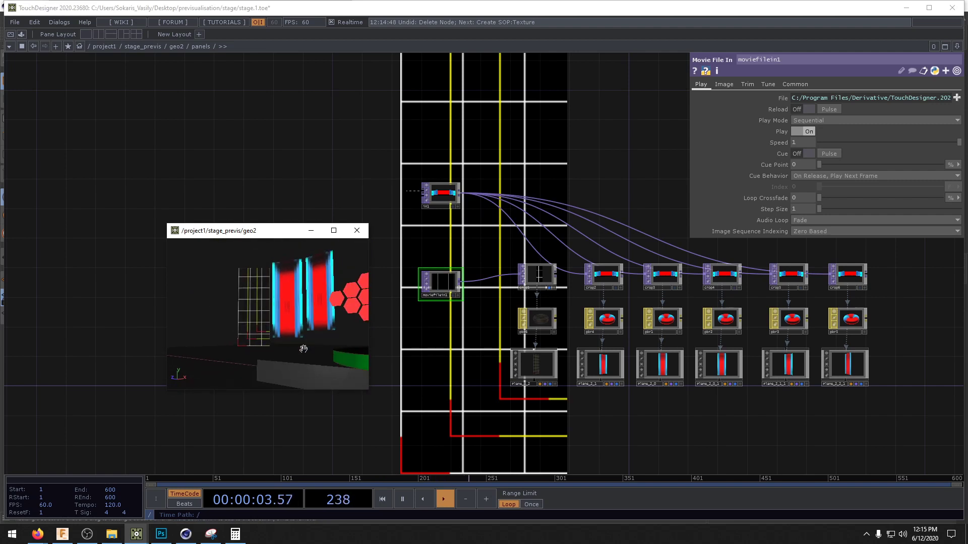
left_click_drag(297, 330, 282, 312)
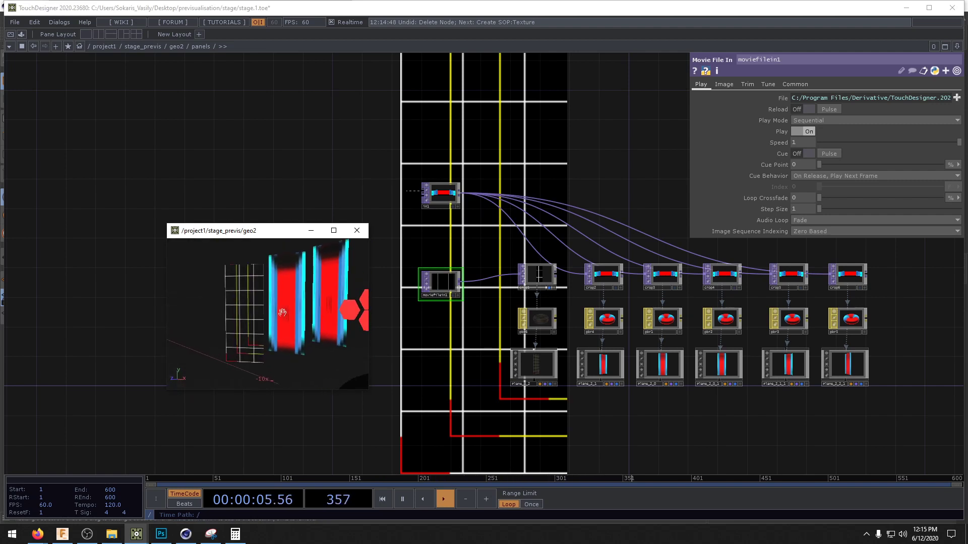
- Reconnect in1 to crop1 and move moviefilein1 above in1
left_click(458, 195)
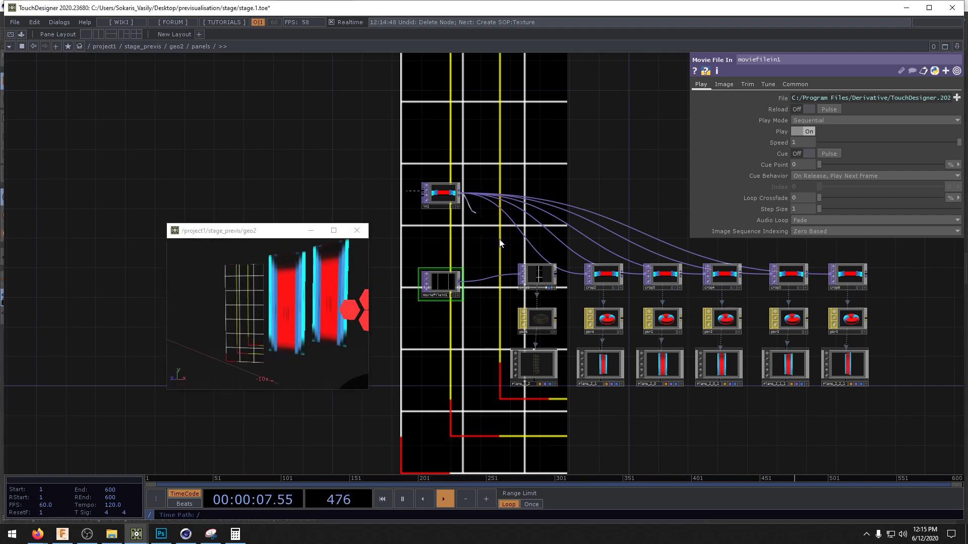
left_click(513, 273)
left_click_drag(440, 282, 440, 149)
left_click_drag(574, 178, 618, 210)
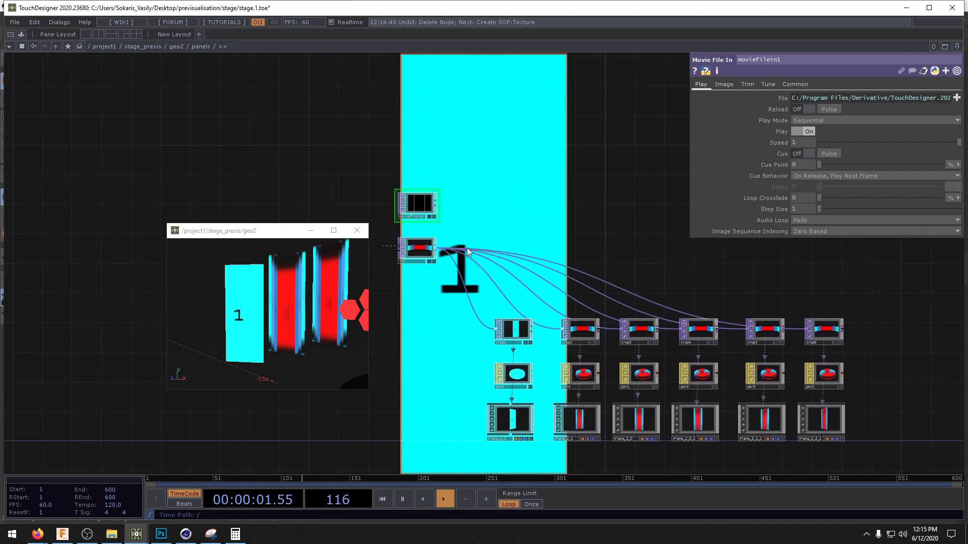
- Insert a Switch TOP between in1 and all the crop nodes, and connect moviefilein1 as its second input
right_click(434, 248)
type("sw")
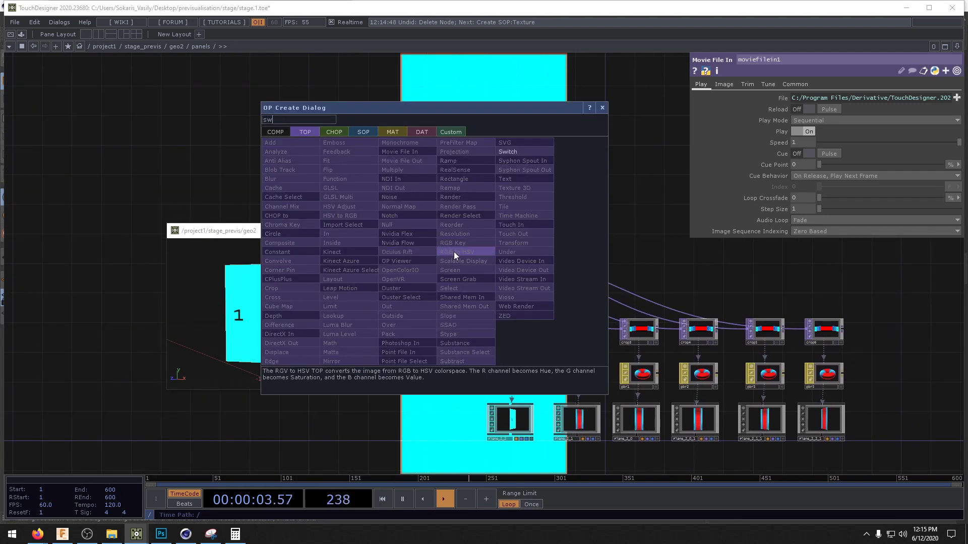
left_click(508, 151)
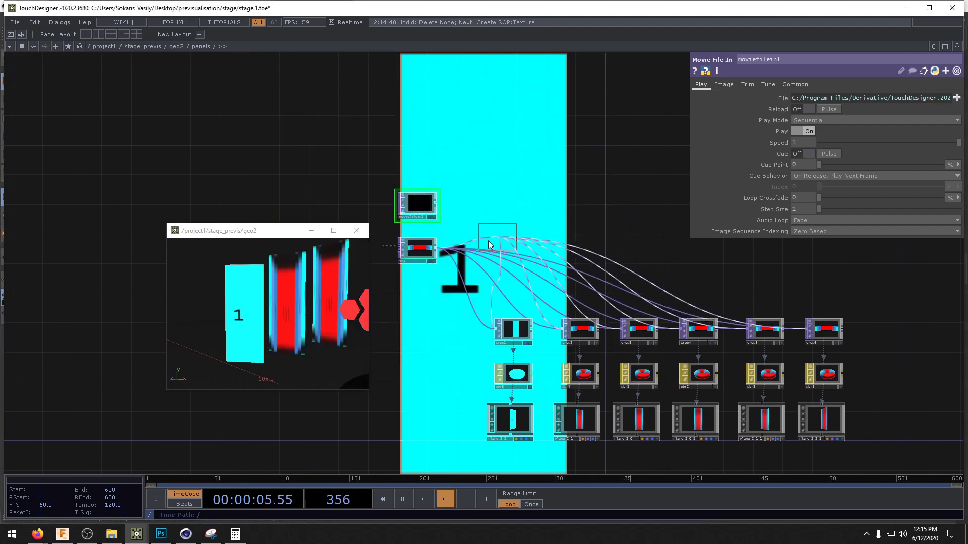
left_click(461, 248)
left_click_drag(388, 250, 387, 251)
left_click_drag(445, 195, 504, 202)
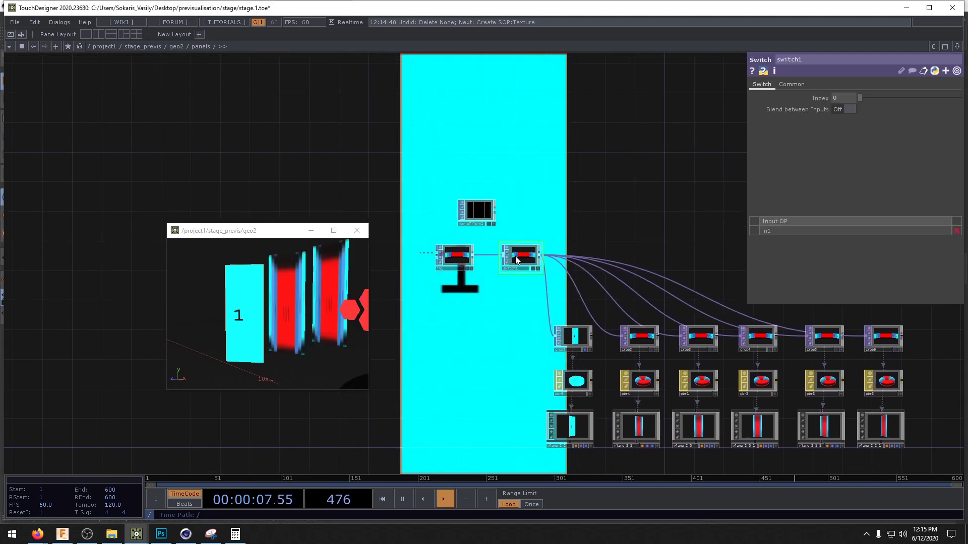
left_click_drag(515, 256, 493, 256)
left_click_drag(469, 215, 503, 257)
- Raise switch1's index to 6.5 to check the grid pattern on the panels, and return the index to 0
left_click_drag(864, 97, 925, 96)
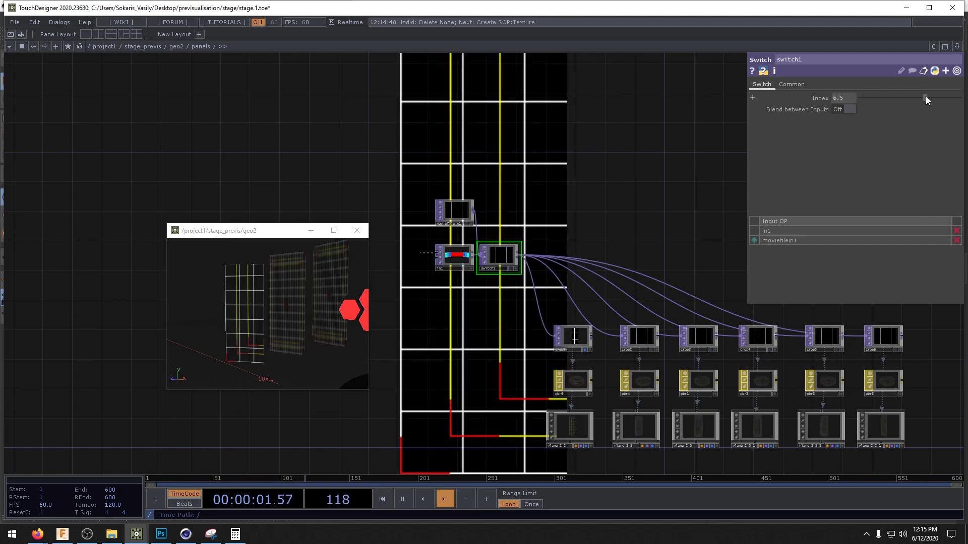
left_click_drag(349, 304, 323, 299)
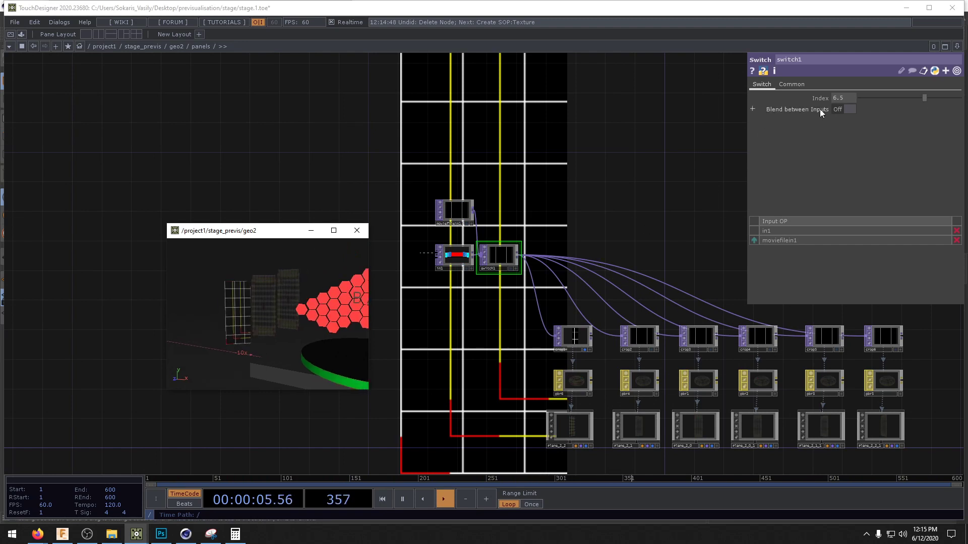
left_click_drag(923, 96, 856, 99)
- Move the background display from crop1 to crop2 and select crop2
left_click_drag(731, 242, 610, 173)
scroll(610, 175, "up", 2)
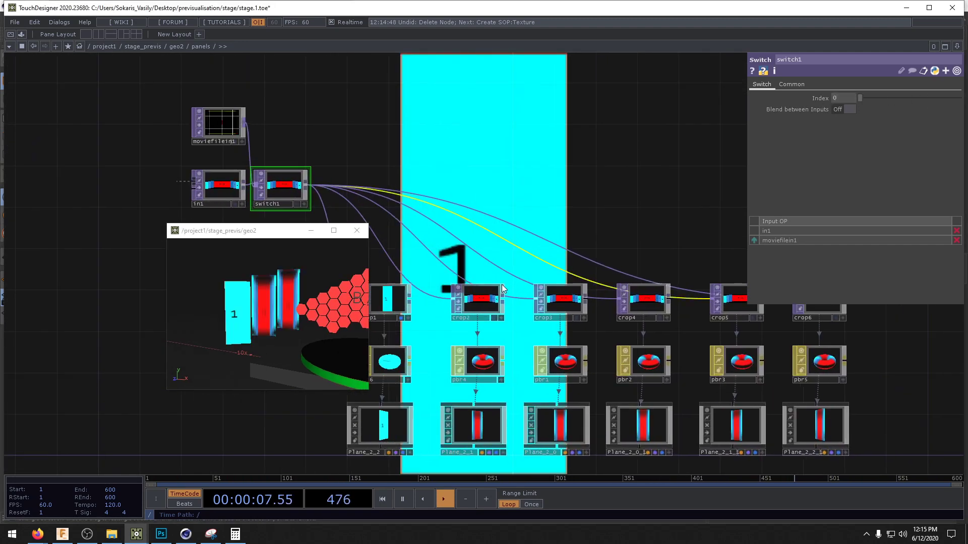
left_click_drag(501, 139, 546, 125)
left_click(446, 304)
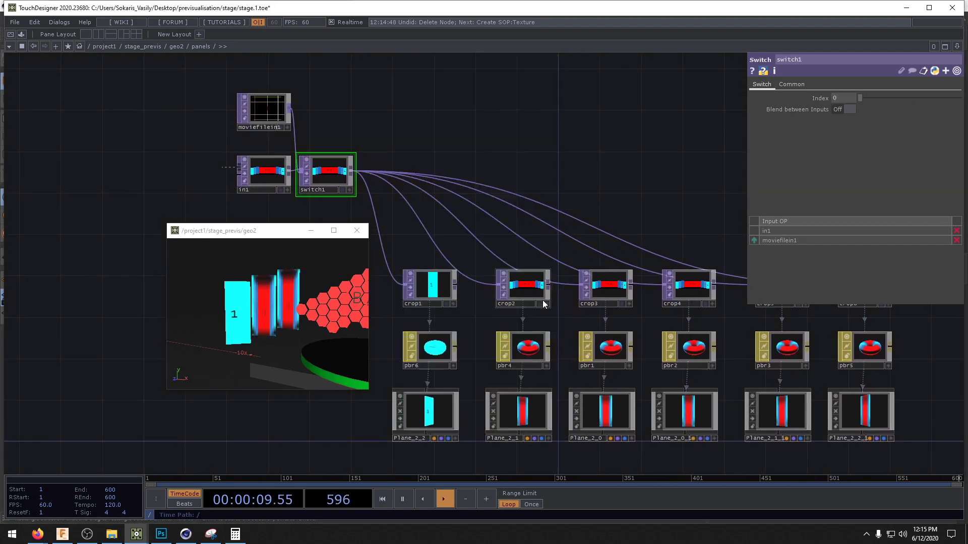
left_click(540, 302)
left_click(530, 288)
- Switch crop2's left, right, bottom and top crop units to Pixels
left_click(958, 98)
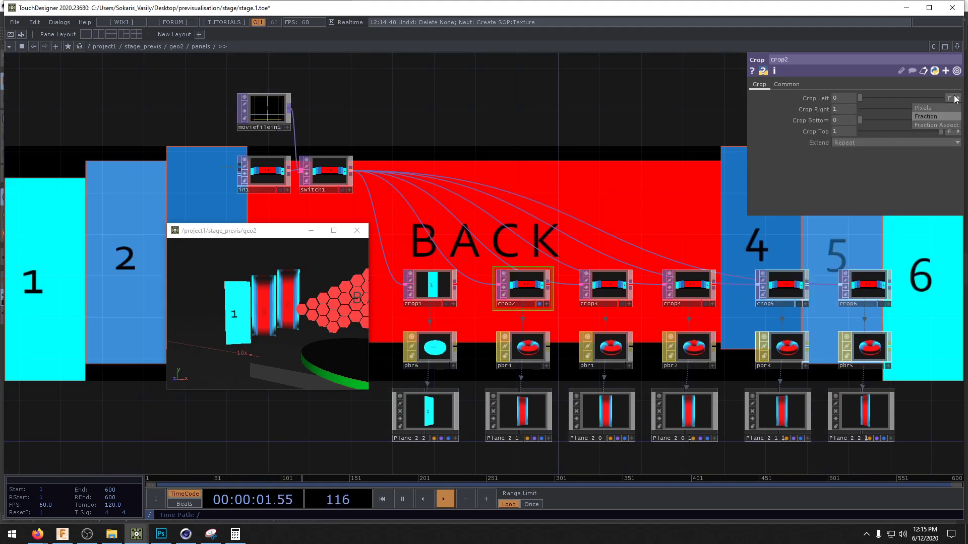
left_click(922, 107)
left_click(957, 109)
left_click(922, 118)
left_click(958, 120)
left_click(922, 130)
left_click(958, 131)
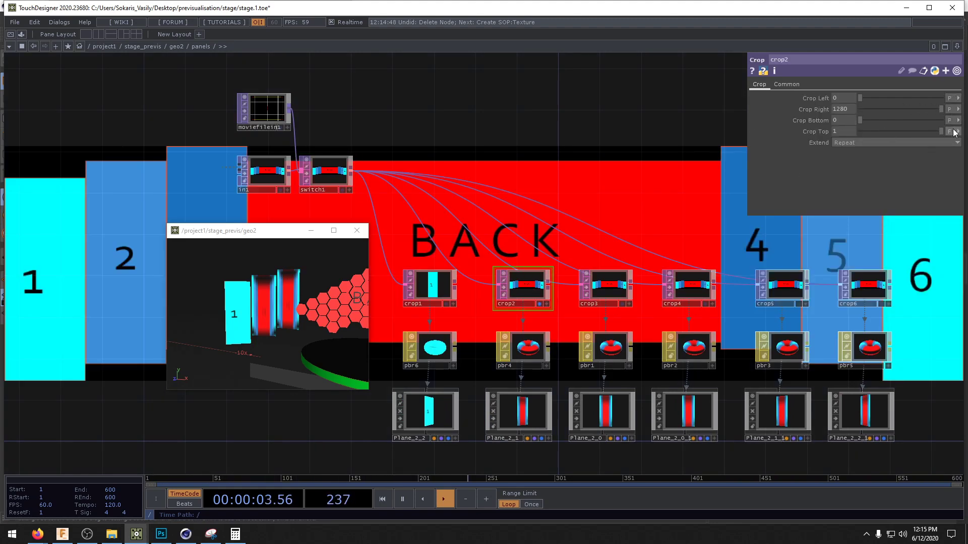
left_click(923, 140)
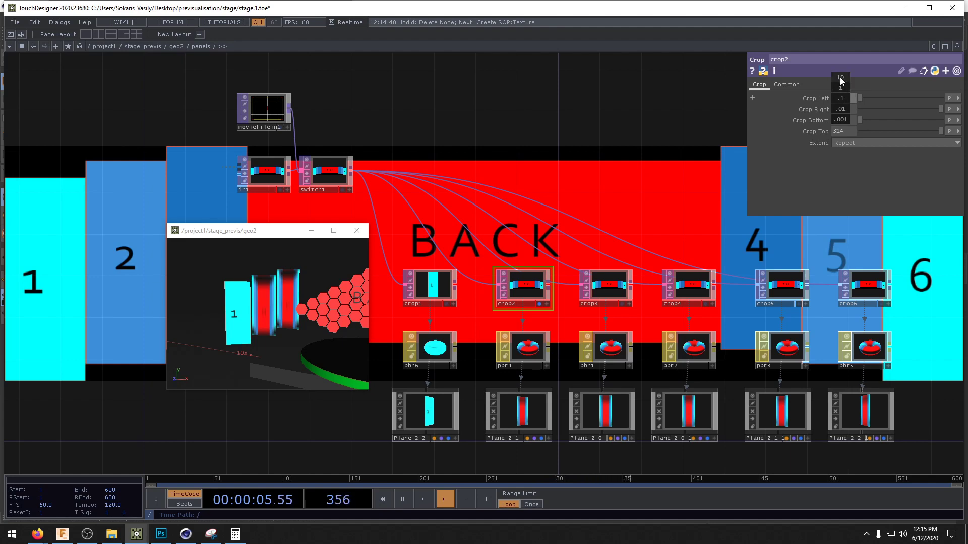
- Crop crop2 to panel 2 with Crop Left 108, Crop Right 216, Crop Bottom 23 and Crop Top 295
middle_click_drag(840, 80, 841, 102)
scroll(840, 97, "up", 2)
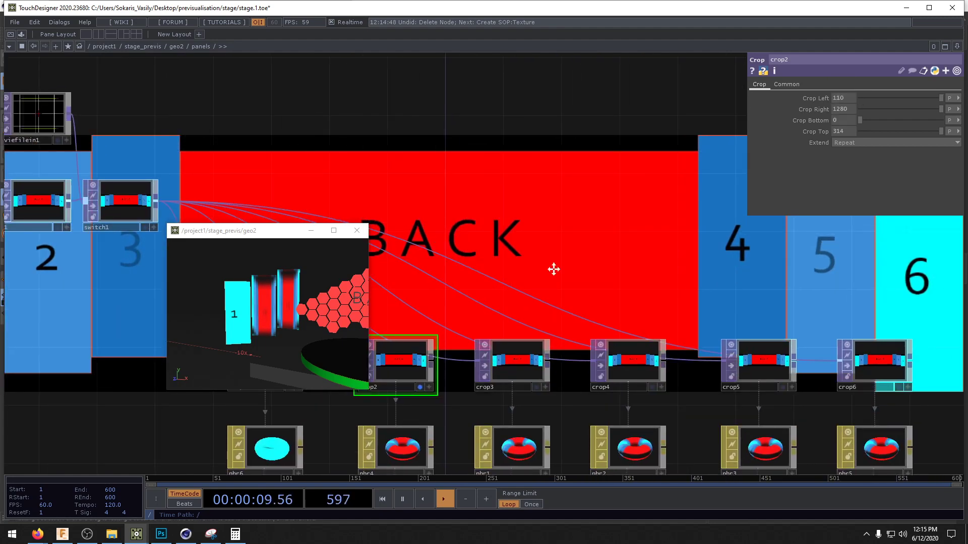
left_click_drag(554, 270, 807, 159)
left_click(523, 256)
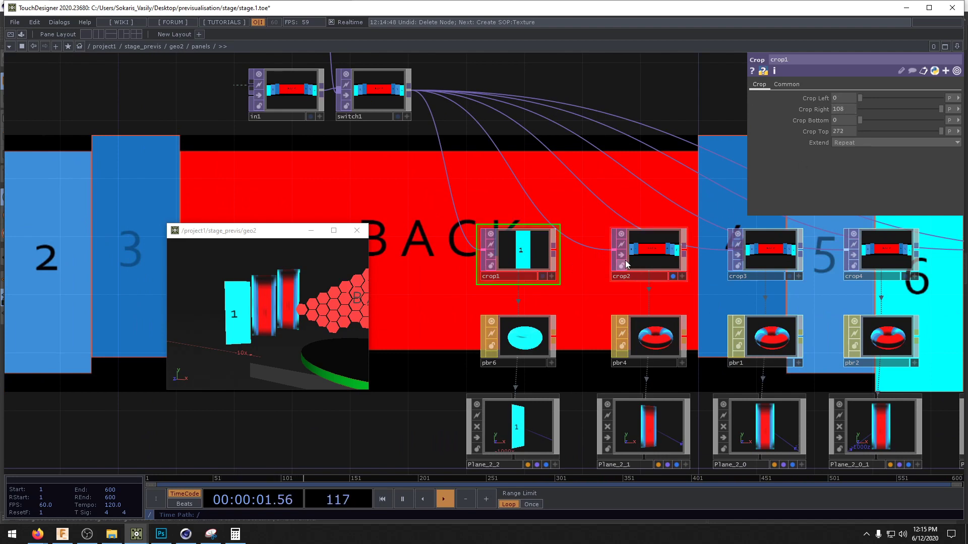
left_click(660, 241)
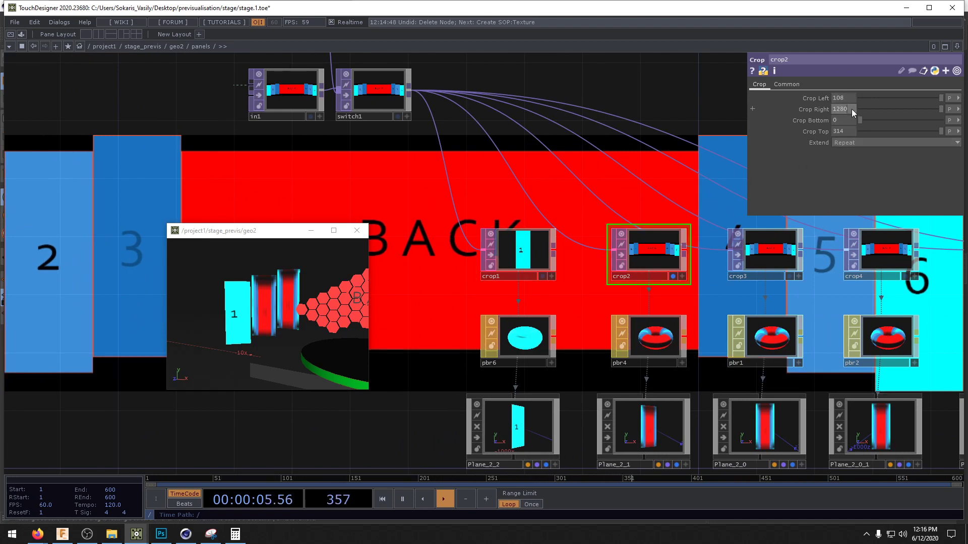
type("216")
key("Return")
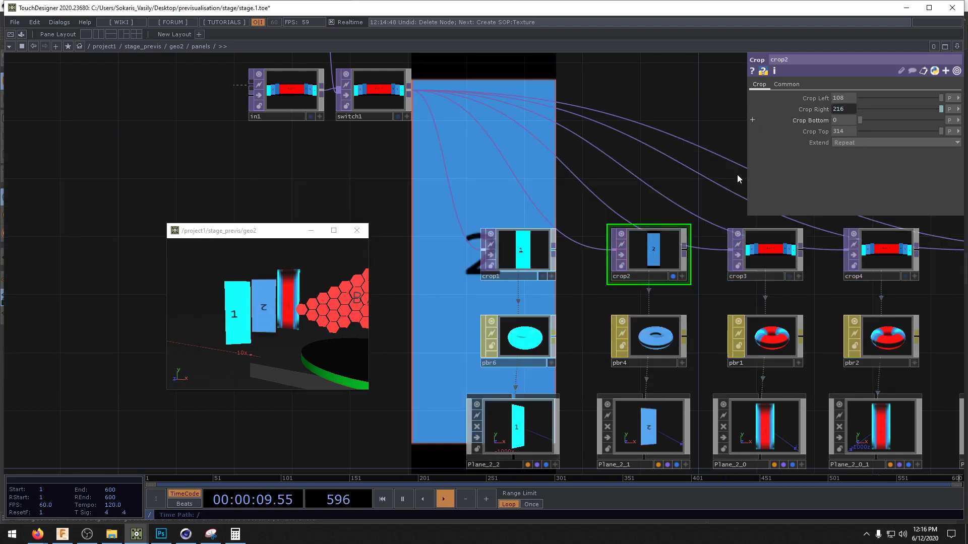
left_click_drag(586, 82, 583, 93)
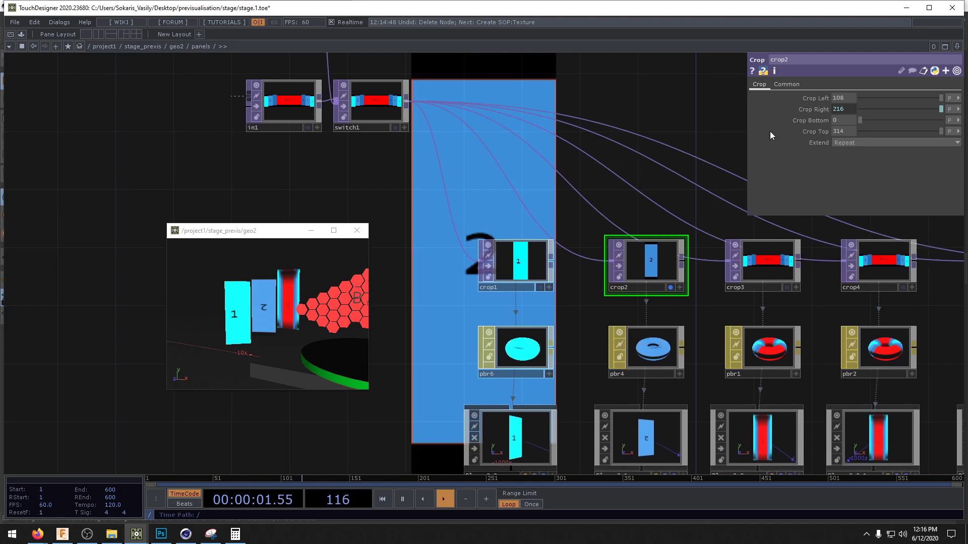
middle_click_drag(846, 112, 840, 118)
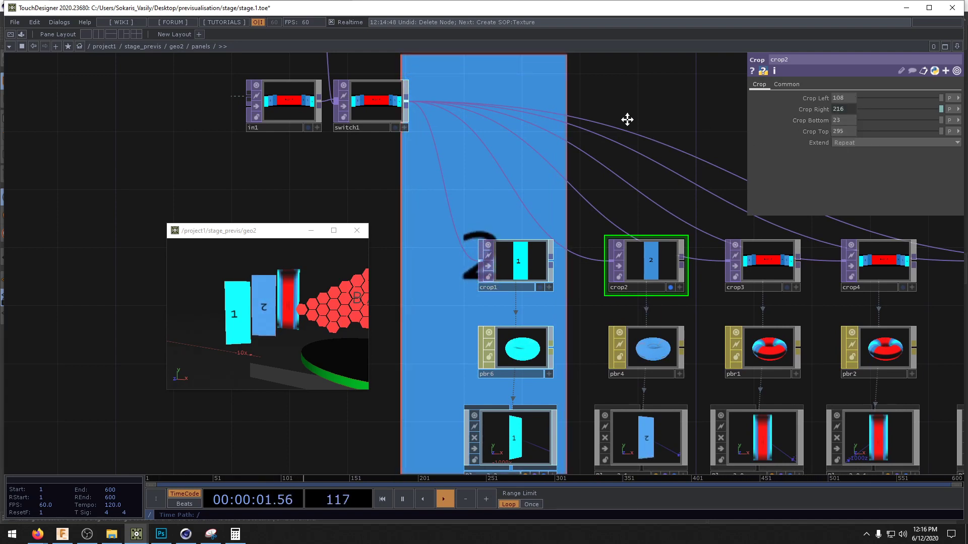
- Select crop3 and set its Crop Left to 108*2
left_click_drag(627, 119, 449, 146)
left_click(549, 280)
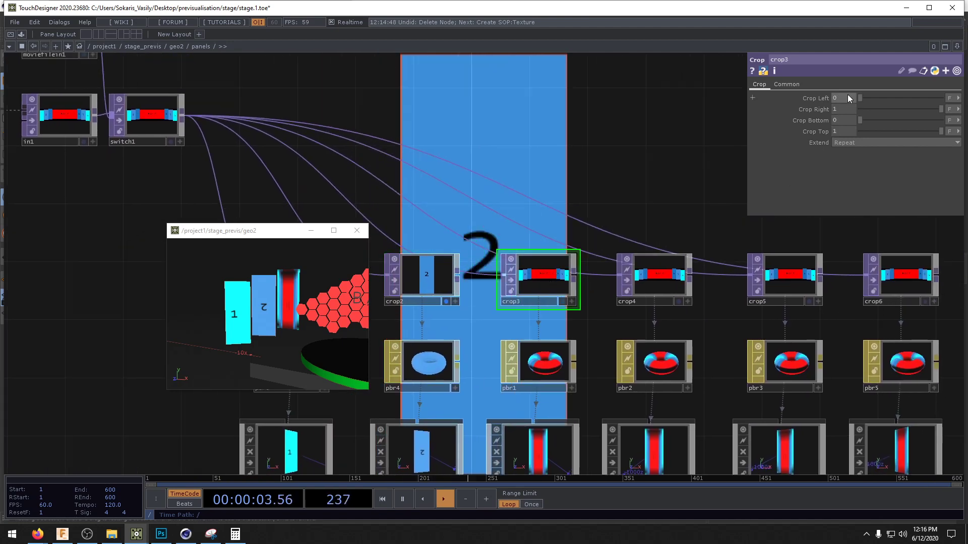
type("10")
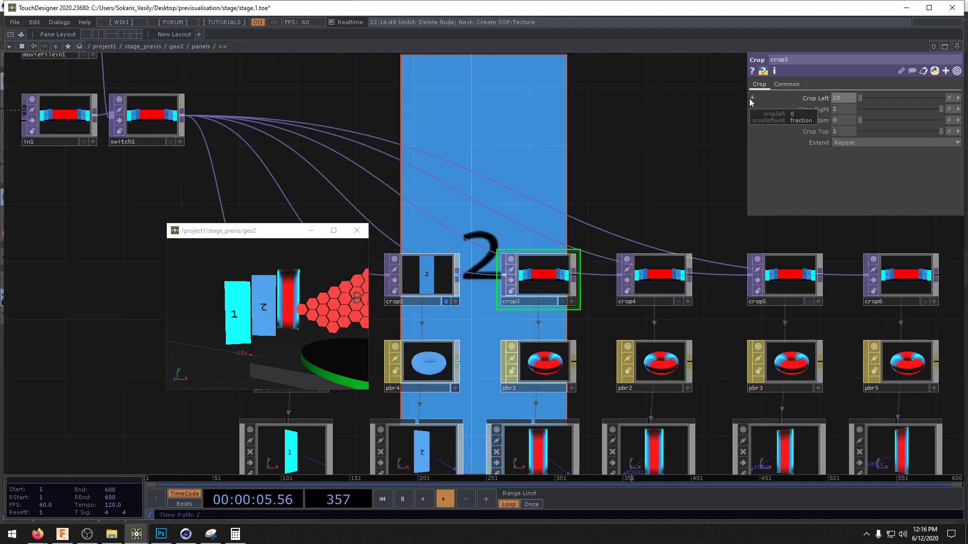
type("8*2")
key("Return")
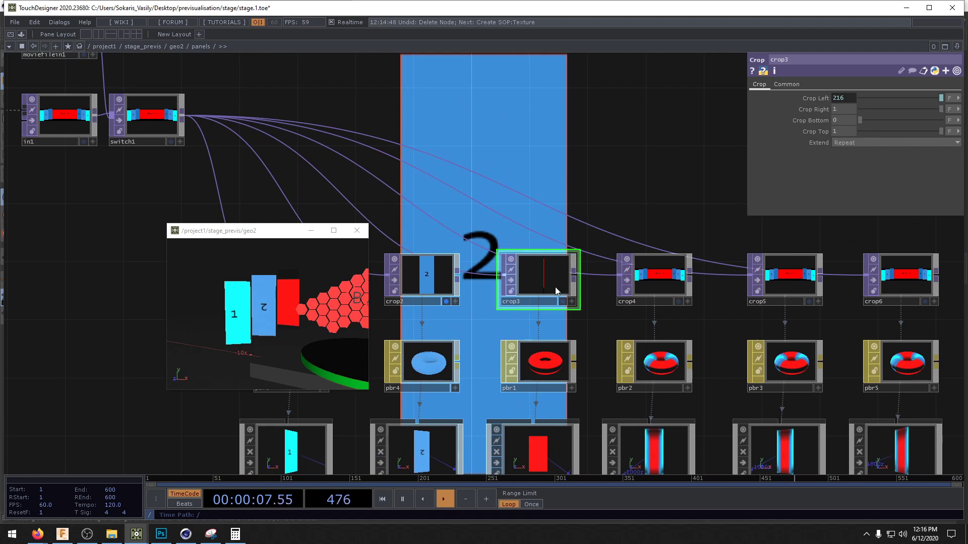
- Move the background display from crop2 to crop3 and set crop3's Crop Right to 324
left_click(563, 302)
left_click(445, 303)
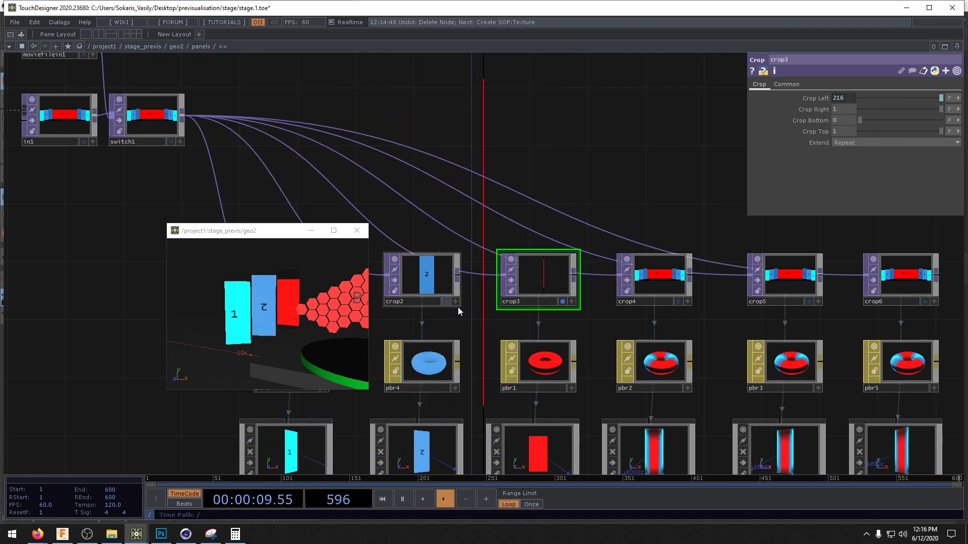
type("324")
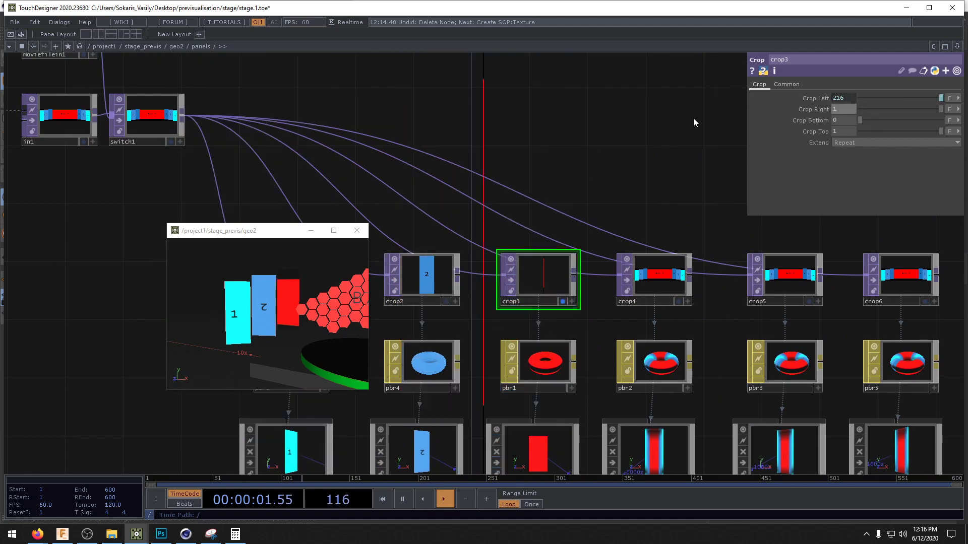
key("Return")
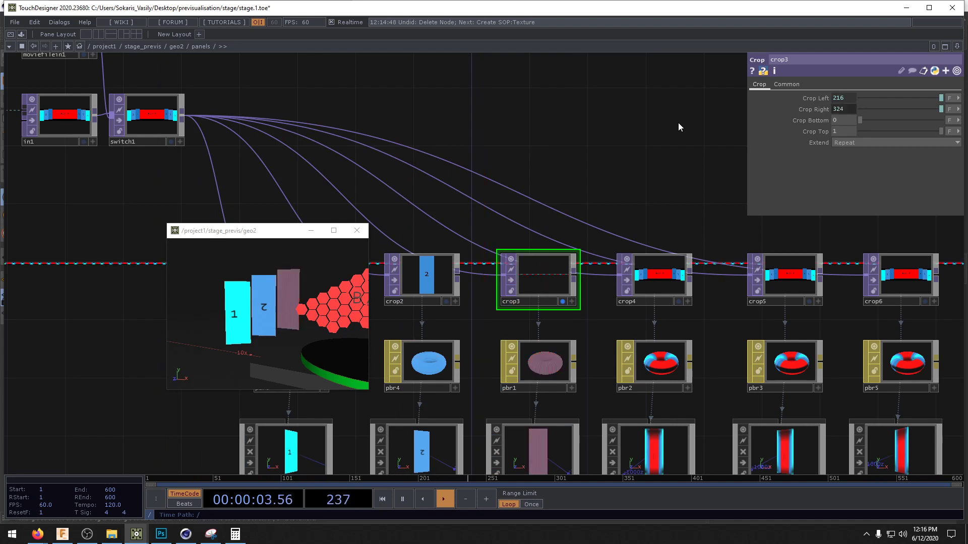
- Switch crop3's left, right, bottom and top crop units to Pixels
left_click(949, 97)
left_click(947, 111)
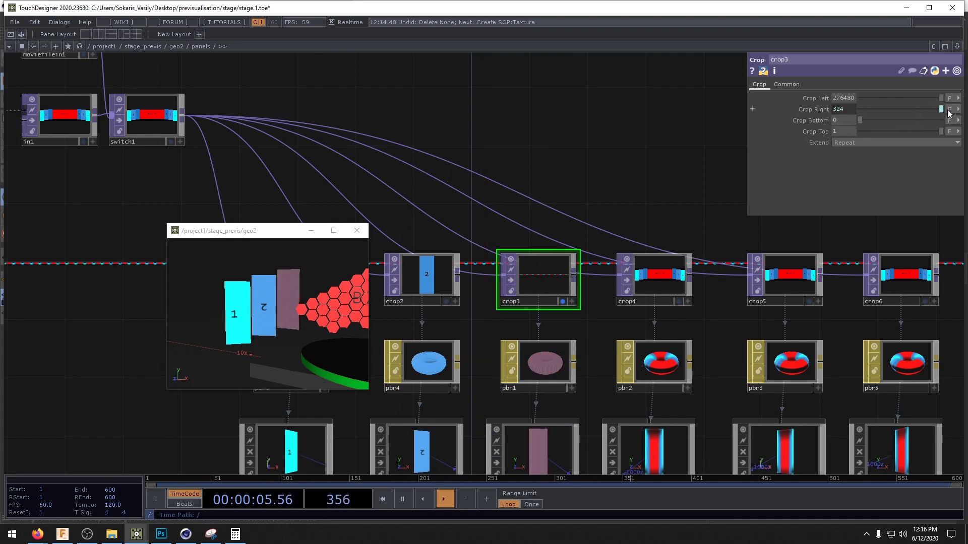
left_click(950, 109)
left_click(953, 124)
left_click(950, 120)
left_click(951, 133)
left_click(951, 131)
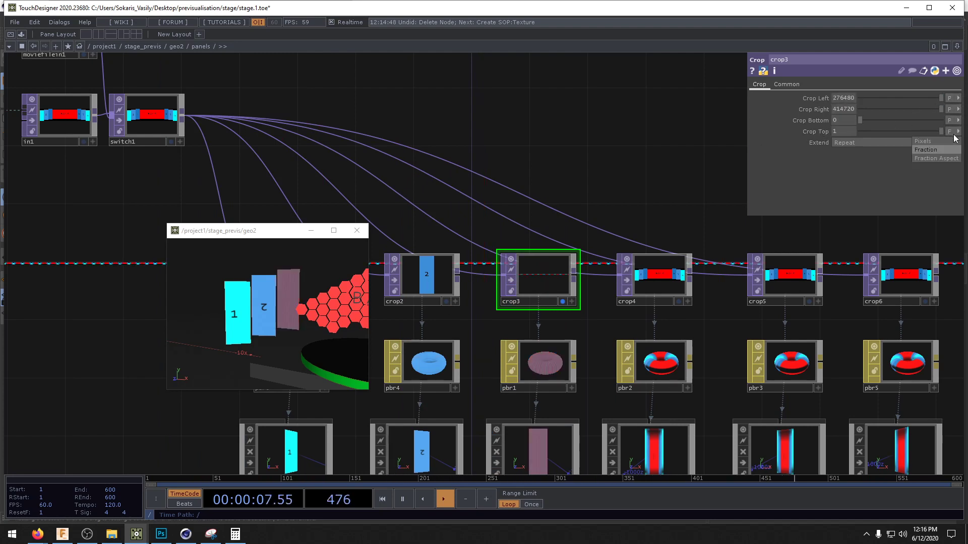
left_click(951, 144)
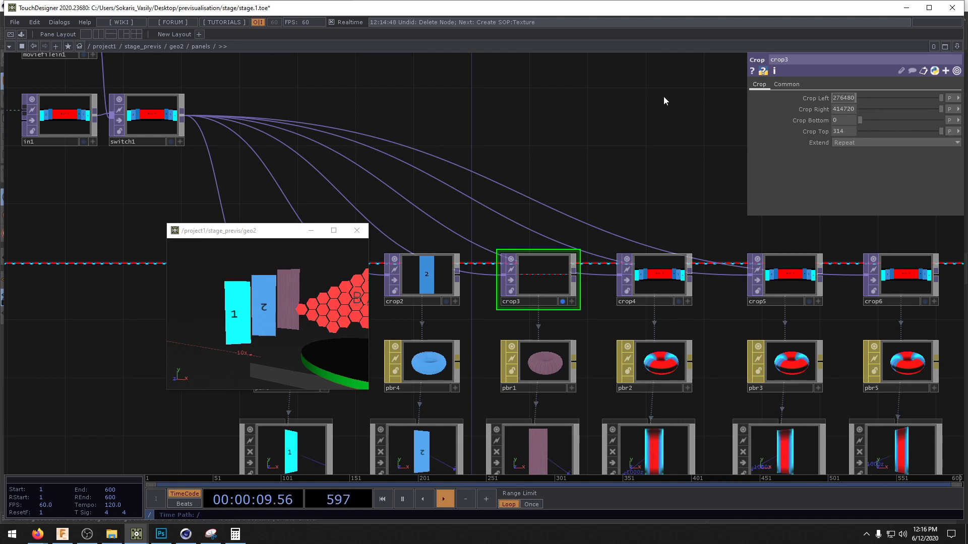
- Set crop3's Crop Left to 108*2, Crop Right to 108*3 and Crop Bottom to 42
type("108*2")
key("Return")
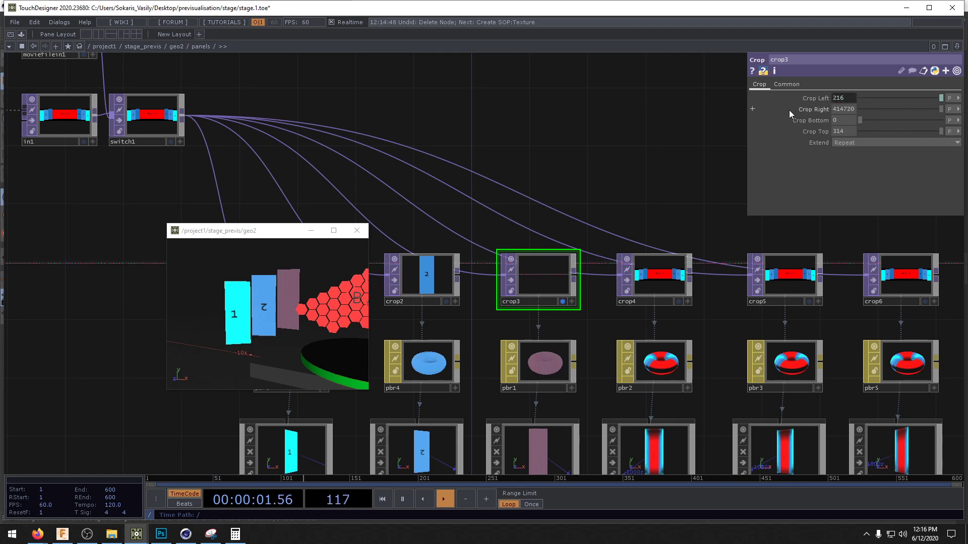
type("108*3")
key("Return")
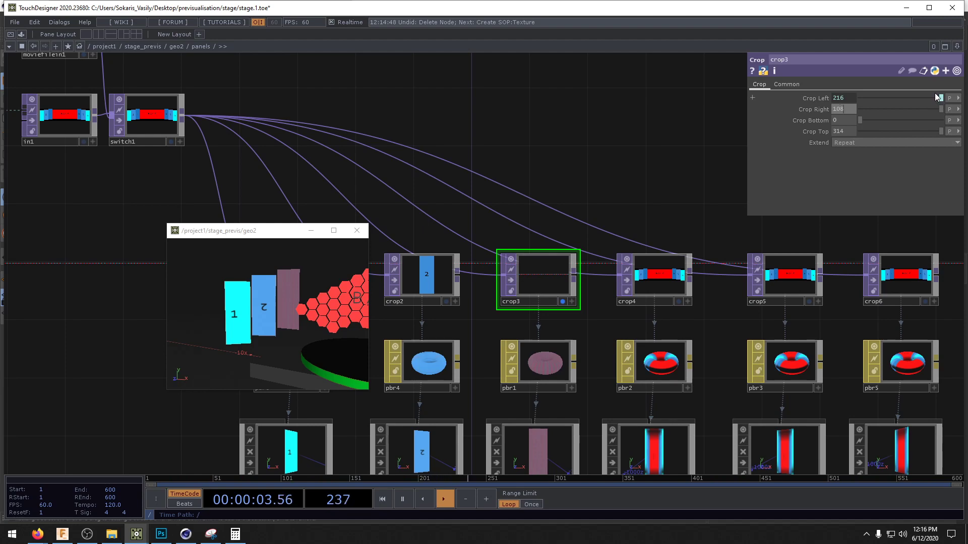
left_click_drag(614, 116, 458, 71)
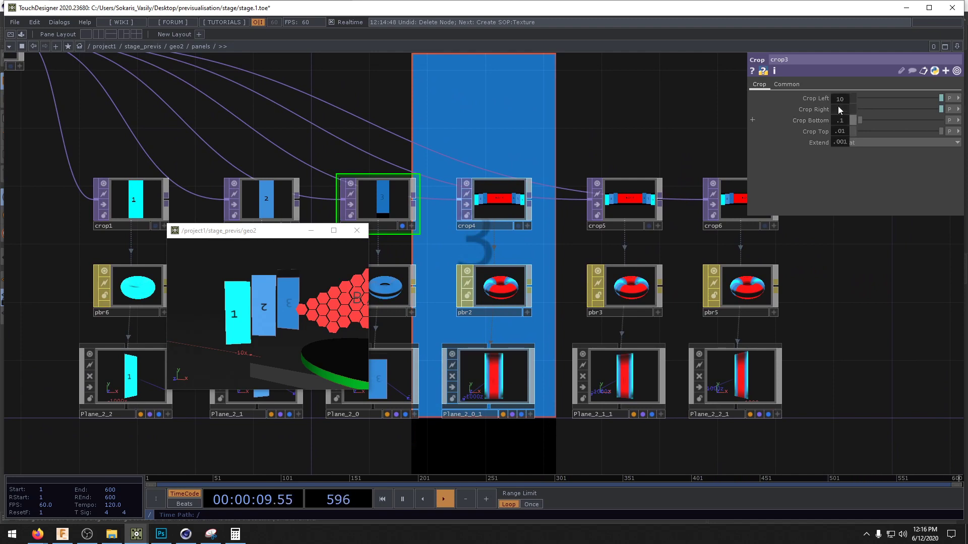
mouse_move(839, 109)
middle_mouse_down()
mouse_move(867, 108)
mouse_move(840, 109)
middle_mouse_up()
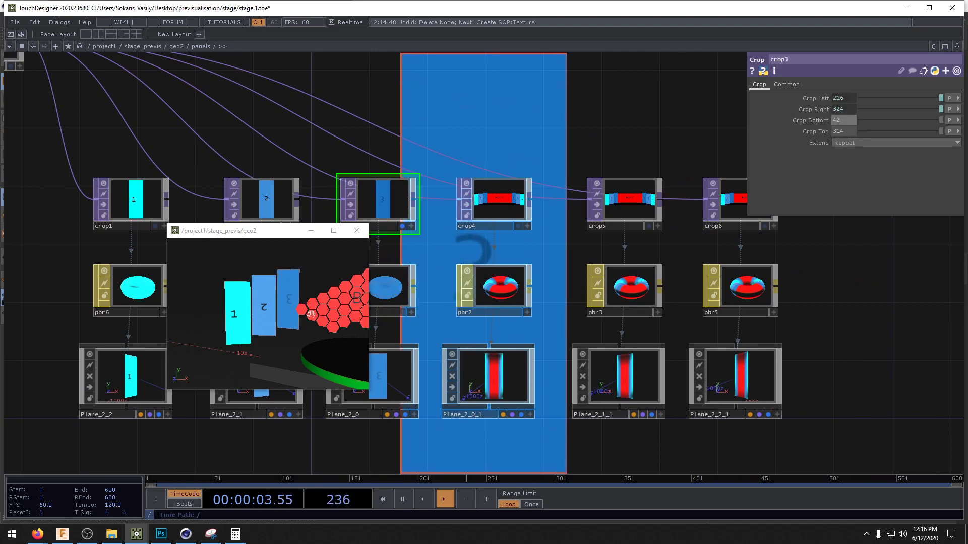
- Compare the cropped numbers on the side panels in the 3D view with the remaining uncropped panels around the stage
left_click_drag(433, 167, 640, 115)
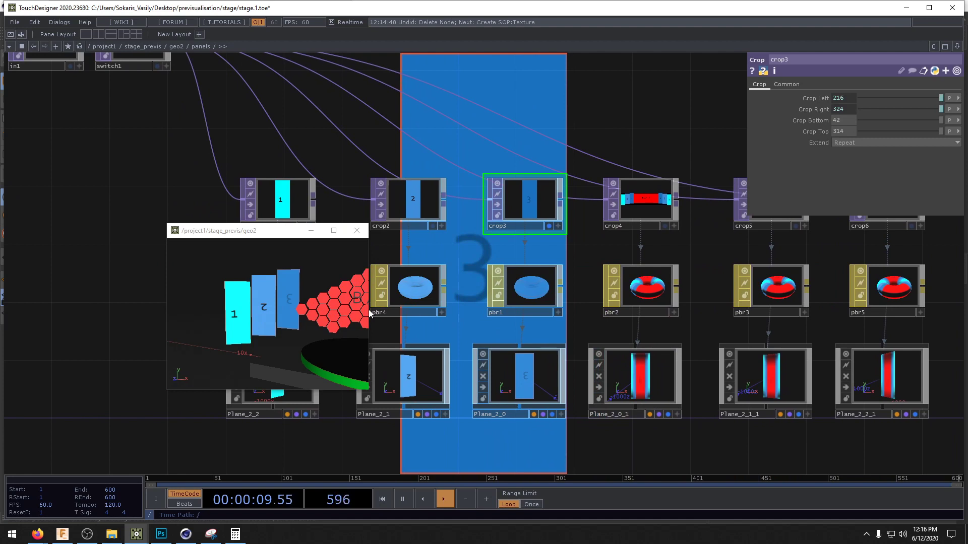
left_click_drag(262, 325, 278, 294)
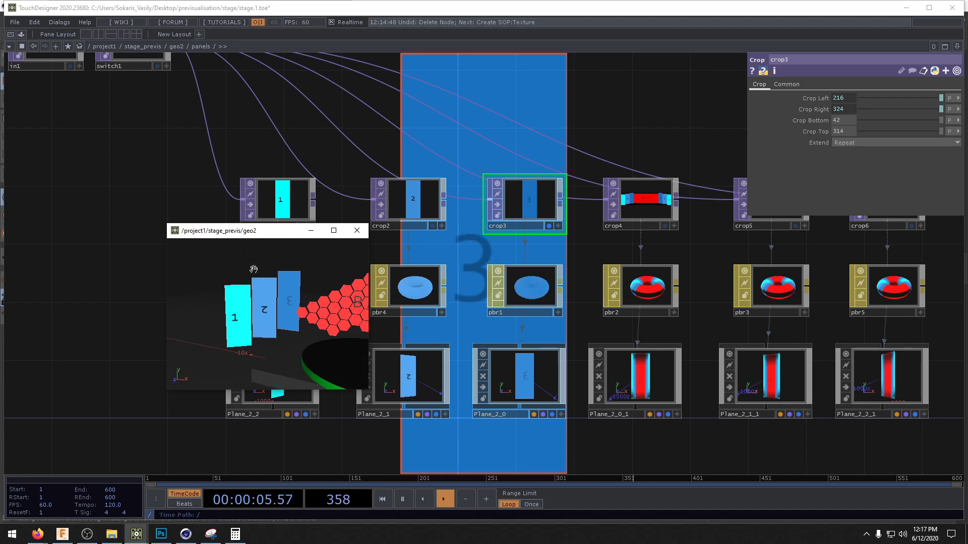
left_click_drag(578, 146, 444, 219)
left_click(525, 271)
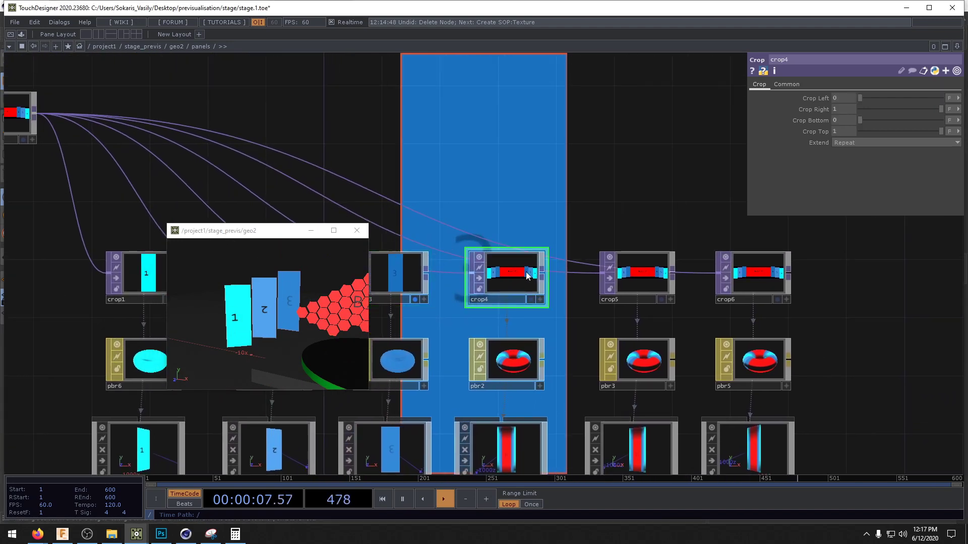
left_click_drag(535, 204, 588, 201)
left_click_drag(343, 294, 242, 308)
scroll(242, 305, "down", 5)
left_click_drag(456, 141, 531, 90)
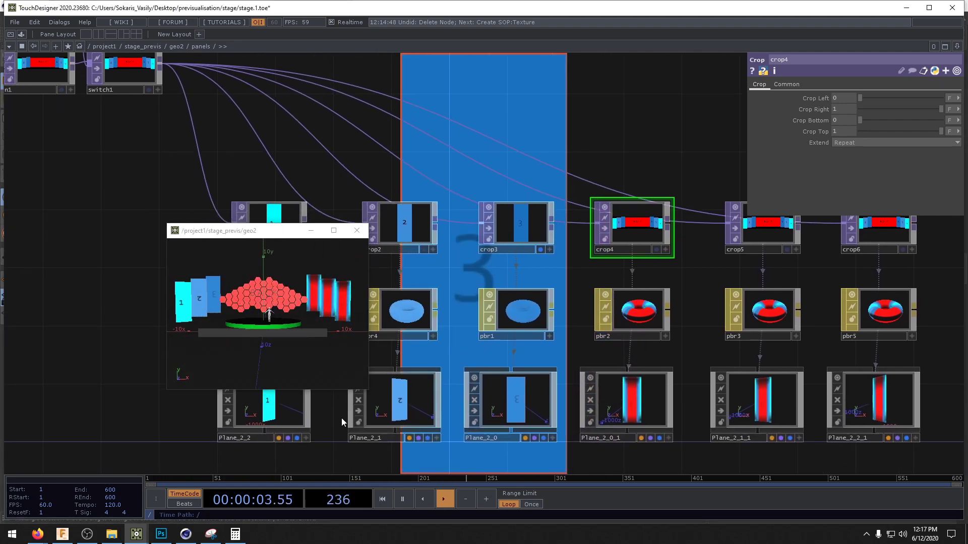
- Delete the texture1 operator inside Plane_2_2 and return to the panels network
left_click_drag(341, 418, 507, 425)
key("i")
left_click_drag(690, 290, 801, 285)
key("Delete")
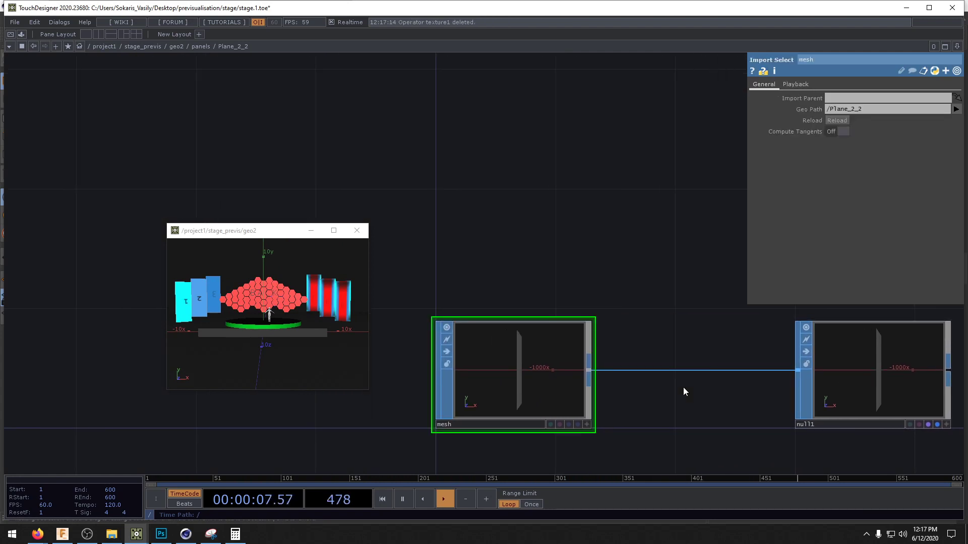
key("u")
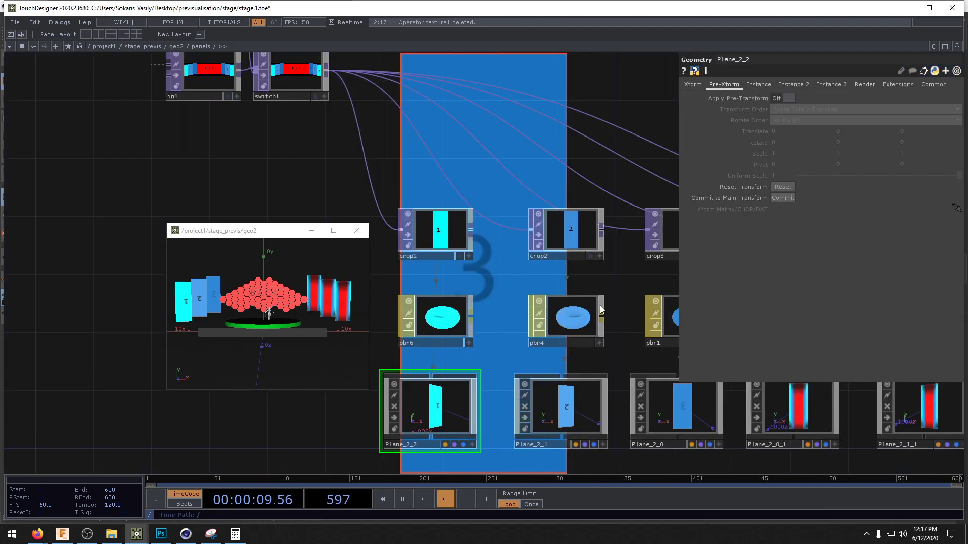
- Show the test grid with switch1's Index at 2.44, inspect it on the side panels, and return the Index to 0
left_click_drag(274, 145, 292, 165)
left_click(348, 204)
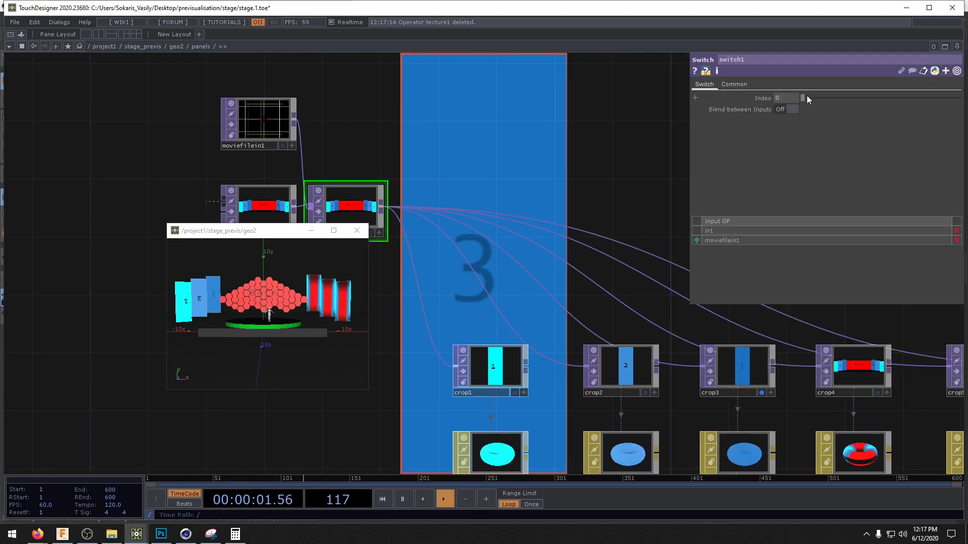
left_click_drag(802, 98, 842, 99)
left_click_drag(212, 311, 203, 315)
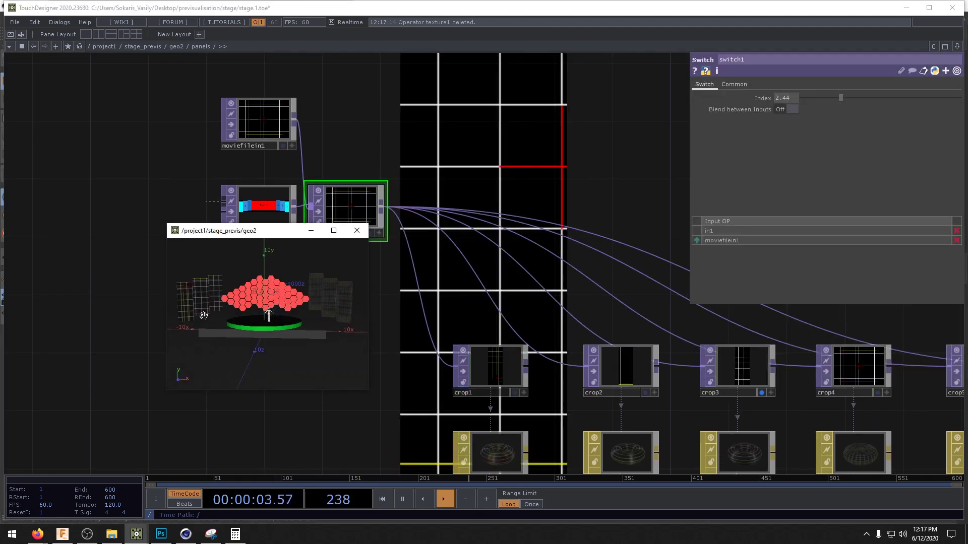
middle_click_drag(204, 315, 209, 253)
right_click_drag(208, 299, 275, 301)
middle_click_drag(218, 319, 229, 344)
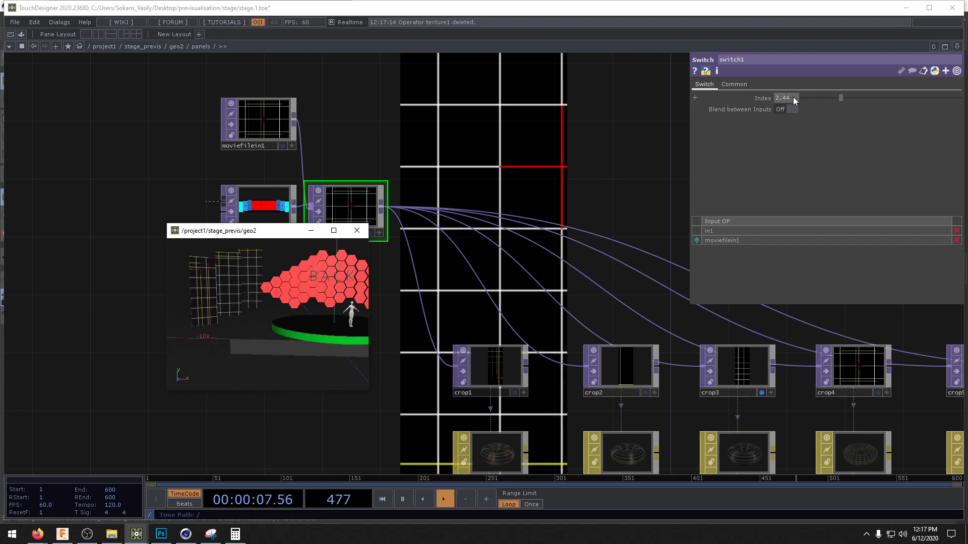
left_click_drag(843, 100, 760, 104)
left_click_drag(606, 117, 650, 107)
scroll(583, 143, "down", 3)
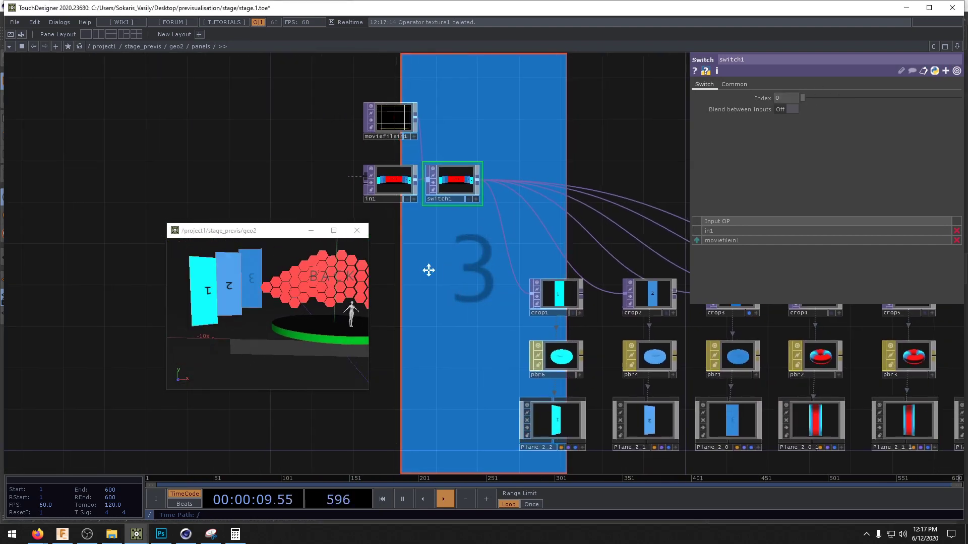
- Move moviefilein1, in1 and switch1 farther from the crop nodes, and shift crop1 toward them to free space before crop2
left_click_drag(428, 270, 366, 274)
left_click_drag(440, 327, 502, 349)
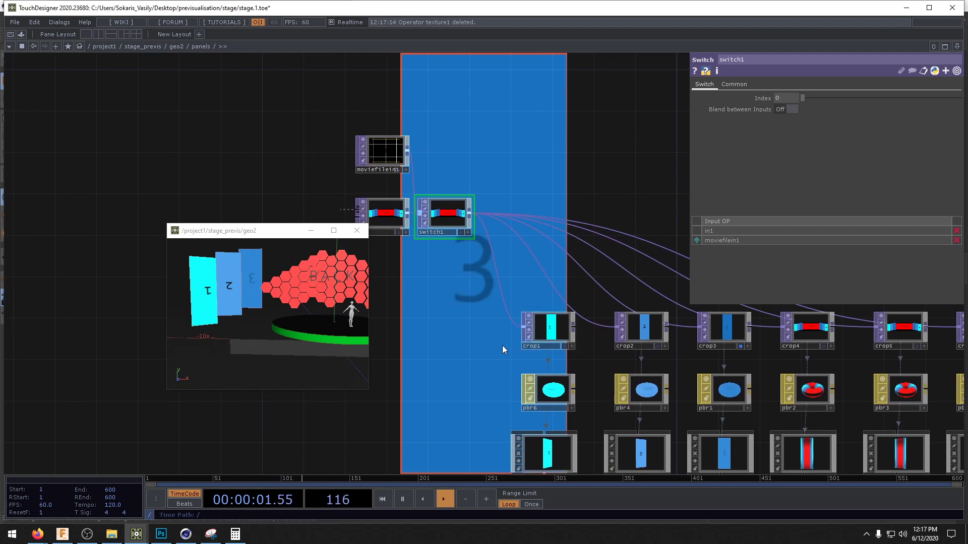
left_click_drag(384, 283, 448, 297)
left_click_drag(516, 208, 427, 212)
left_click_drag(510, 297, 573, 292)
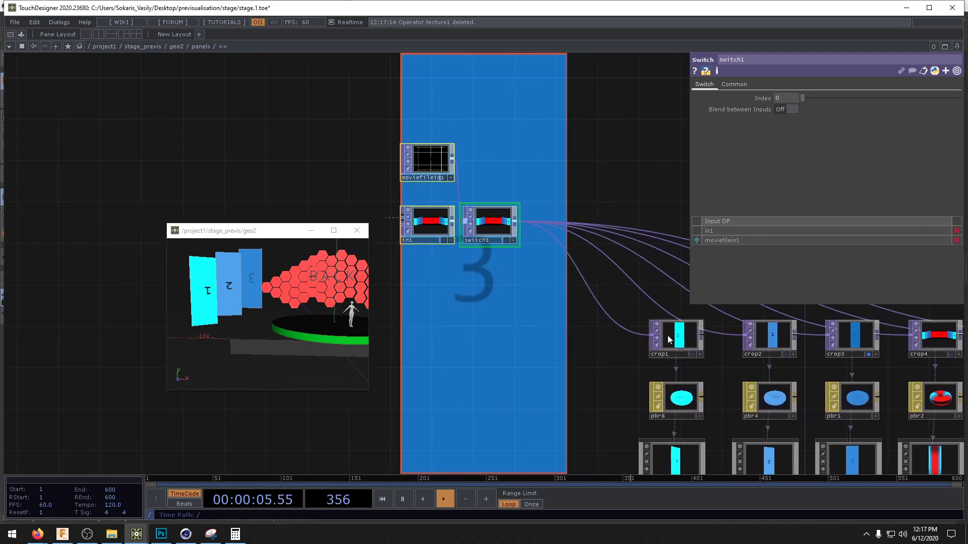
left_click_drag(666, 337, 595, 334)
- Add a Flip TOP after crop1 and turn on Flip X
key("Tab")
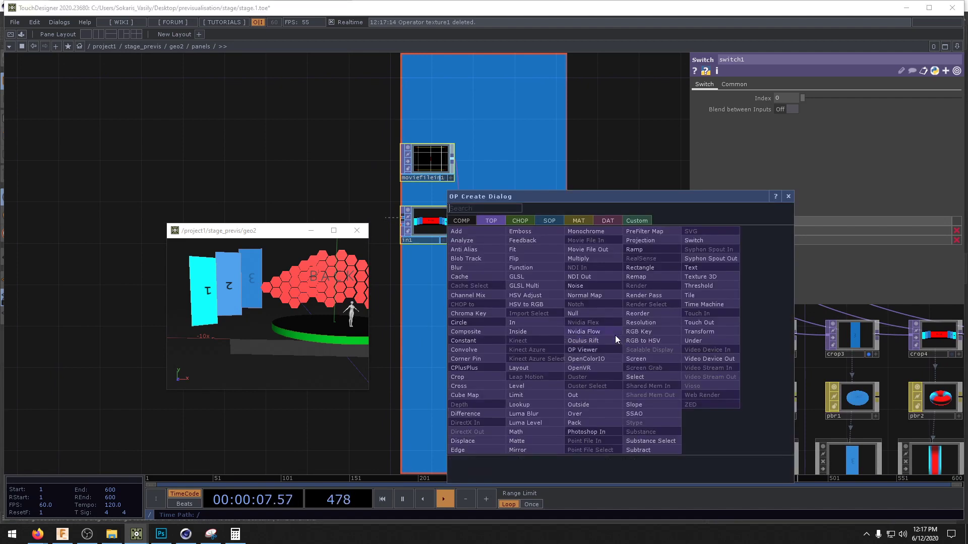
type("fli")
left_click(538, 257)
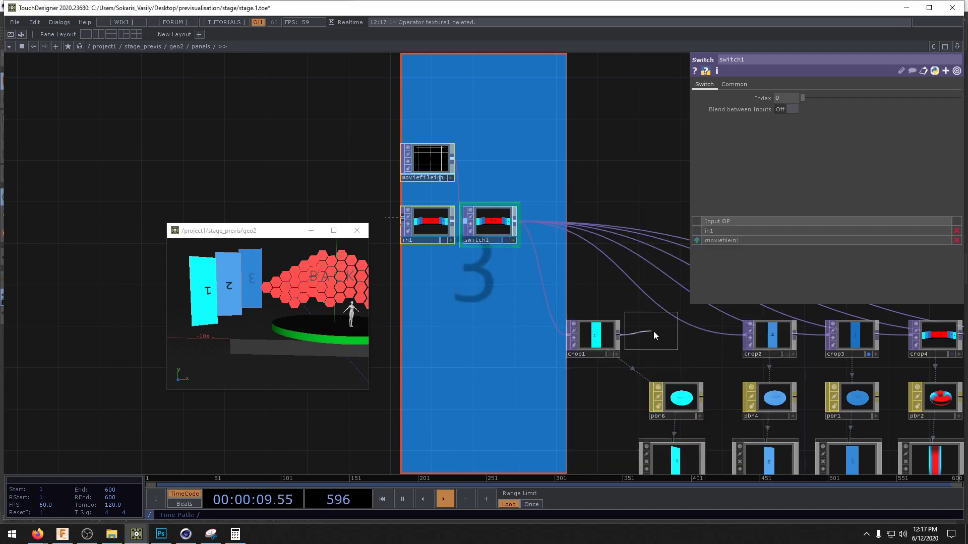
left_click(675, 340)
left_click(840, 100)
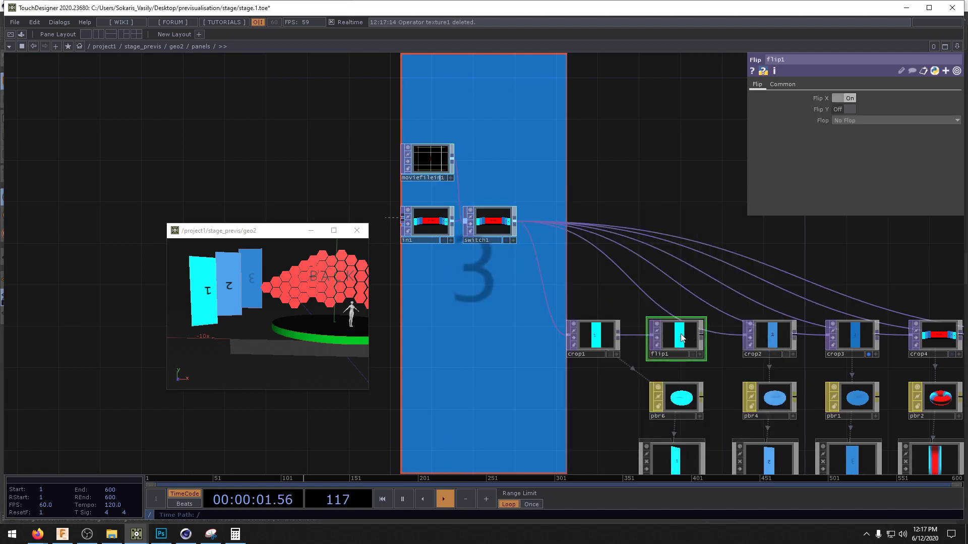
- Assign flip1 to pbr6's Emit Map and turn on Flip Y
left_click_drag(679, 383, 678, 396)
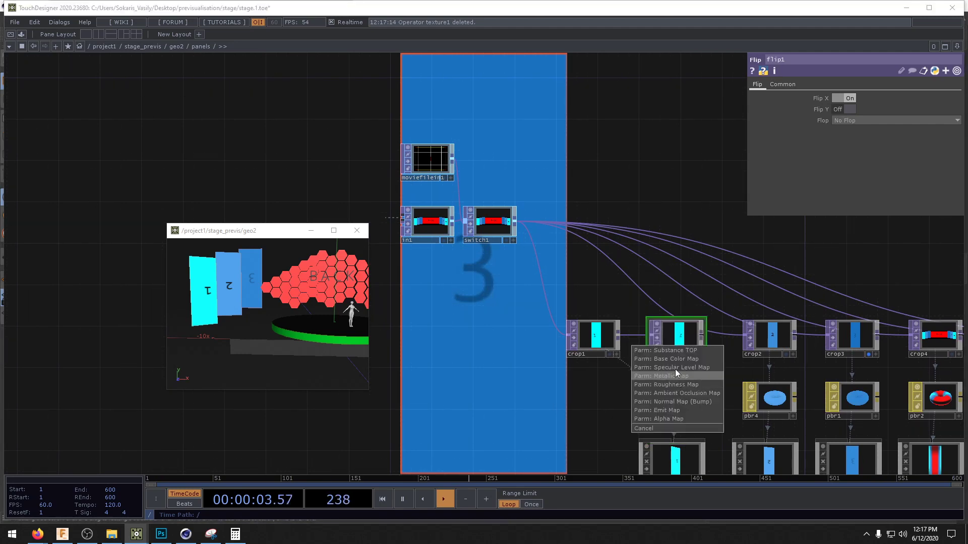
left_click(668, 412)
left_click_drag(691, 190, 579, 151)
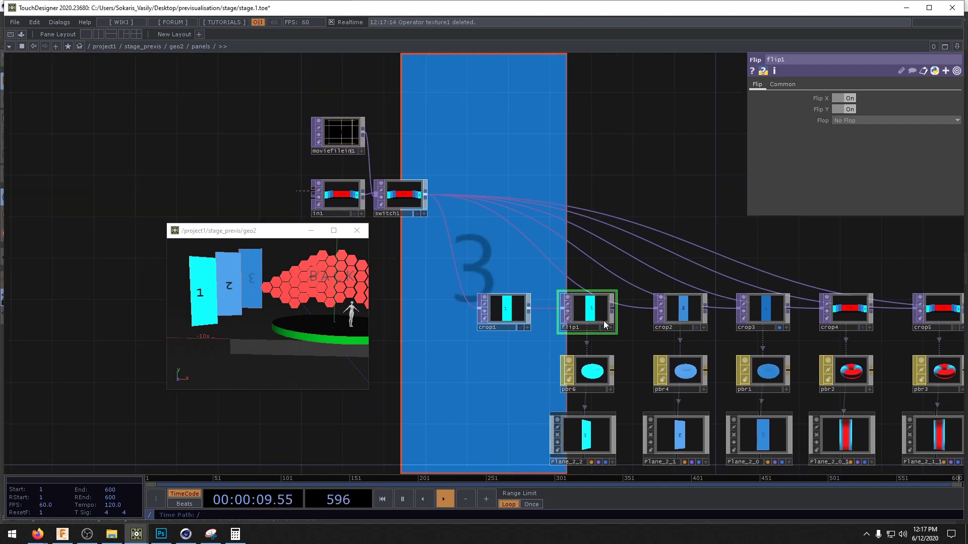
- Arrange panel 1's crop1, flip1, pbr6 and Plane_2_2 nodes in one horizontal row above the other panels' nodes
left_click_drag(701, 208, 642, 201)
right_click_drag(443, 263, 534, 305)
left_click_drag(535, 305, 533, 93)
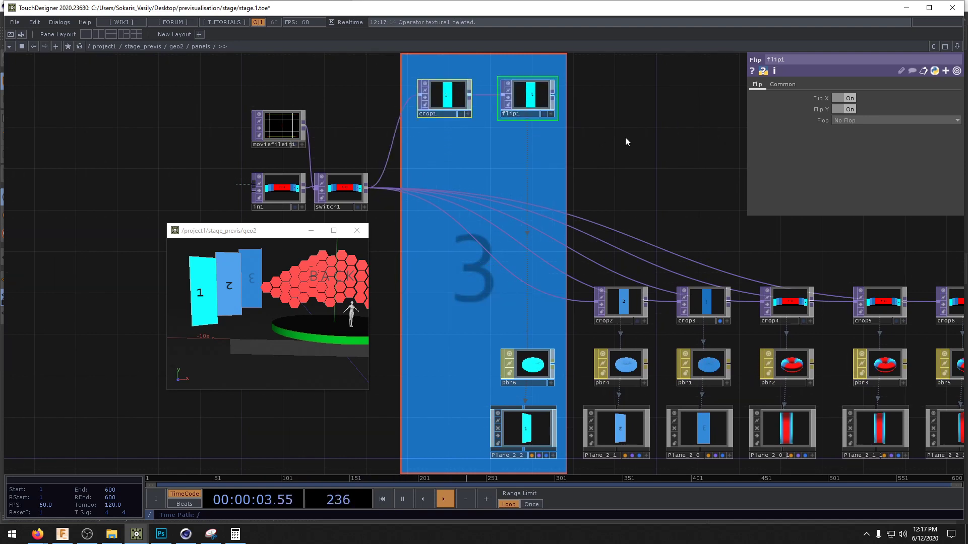
left_click_drag(627, 141, 655, 203)
left_click_drag(559, 430, 639, 162)
left_click_drag(708, 283, 673, 183)
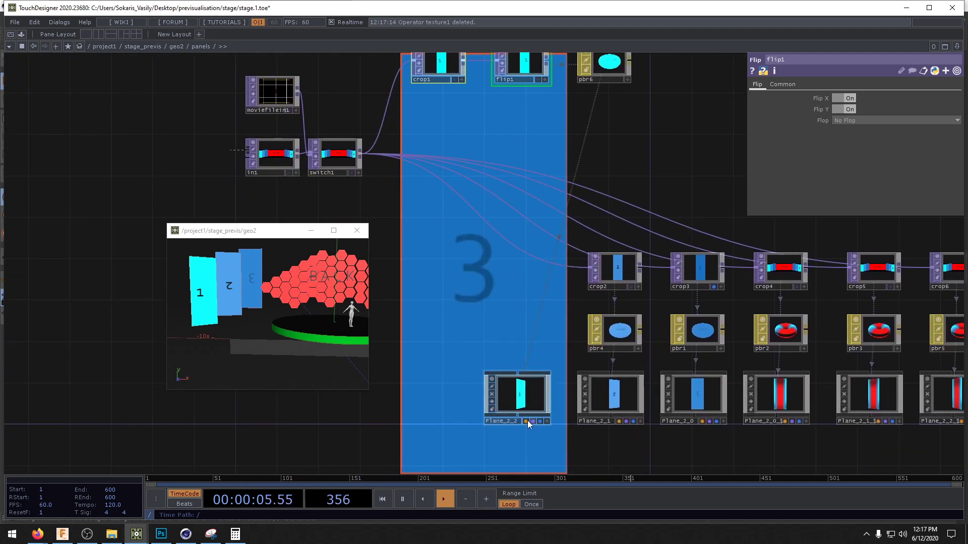
left_click_drag(534, 382, 687, 82)
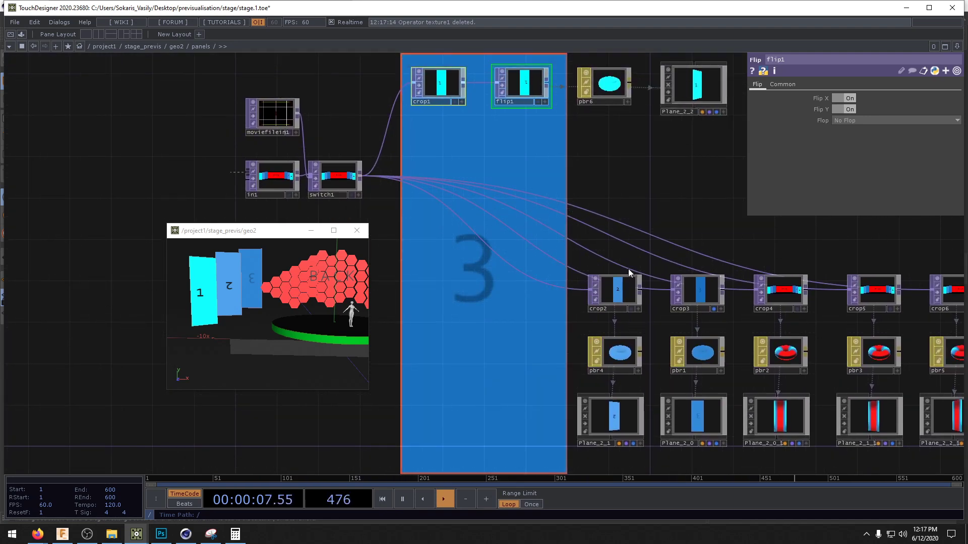
- Arrange crop2, pbr4 and Plane_2_1, and crop3, pbr1 and Plane_2_0, in two rows beneath panel 1's row
left_click_drag(615, 292, 438, 146)
left_click_drag(620, 353, 610, 146)
left_click_drag(615, 418, 699, 153)
left_click_drag(684, 295, 430, 200)
left_click_drag(703, 355, 609, 208)
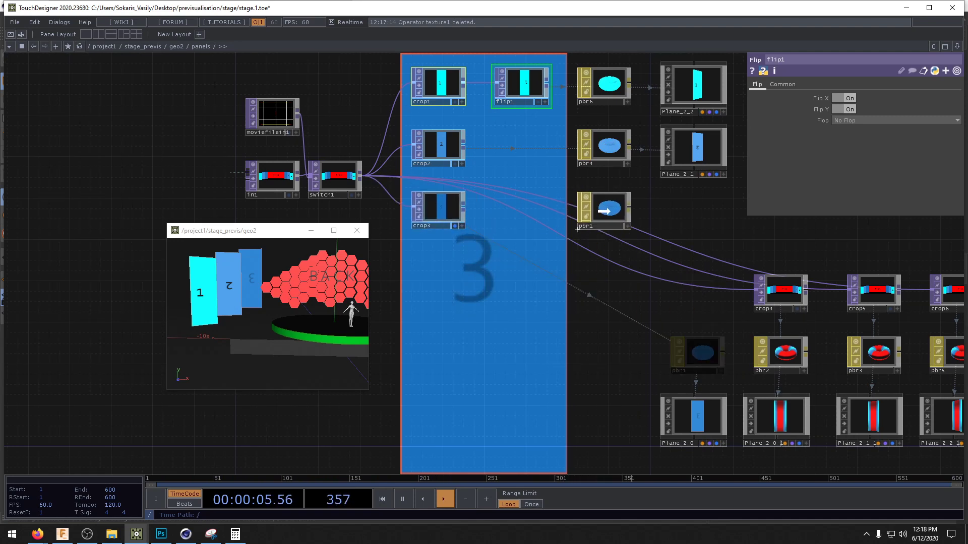
left_click_drag(698, 416, 696, 200)
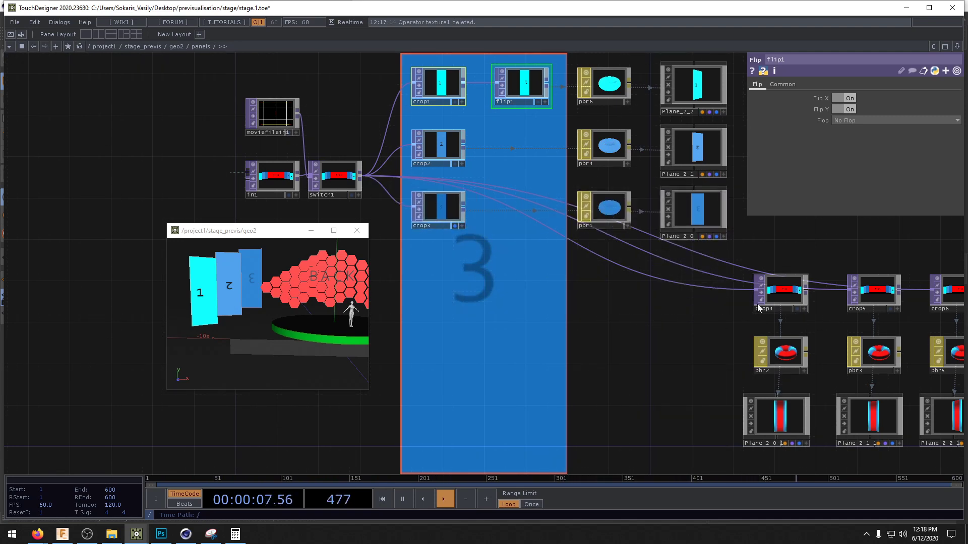
- Arrange crop4, pbr2 and Plane_2_0_1, and crop5, pbr3 and Plane_2_1_1, in two rows beneath the crop3 row
left_click_drag(781, 290, 439, 271)
left_click_drag(767, 341, 591, 259)
left_click_drag(768, 414, 695, 262)
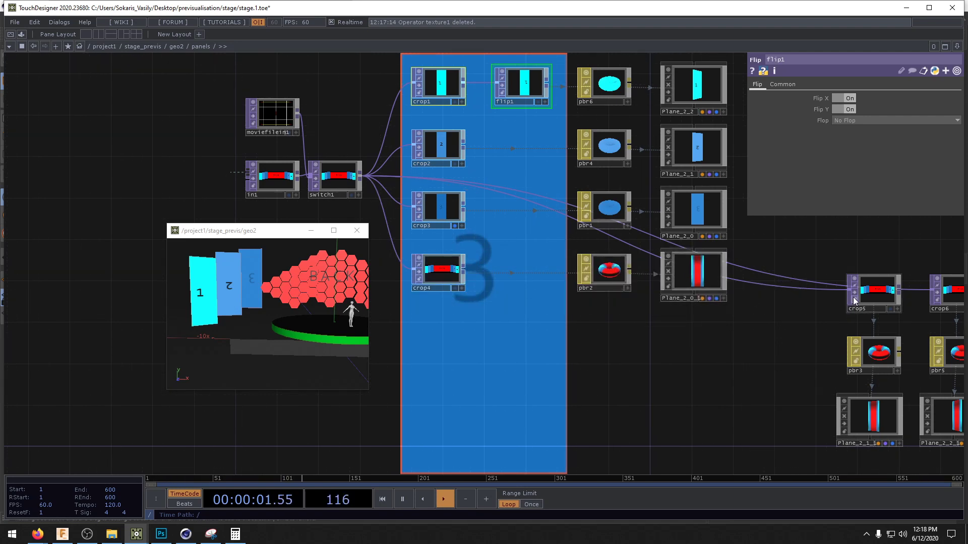
left_click_drag(857, 298, 439, 324)
left_click_drag(860, 356, 589, 327)
left_click_drag(877, 415, 701, 335)
left_click_drag(585, 329, 595, 341)
left_click_drag(461, 325, 461, 336)
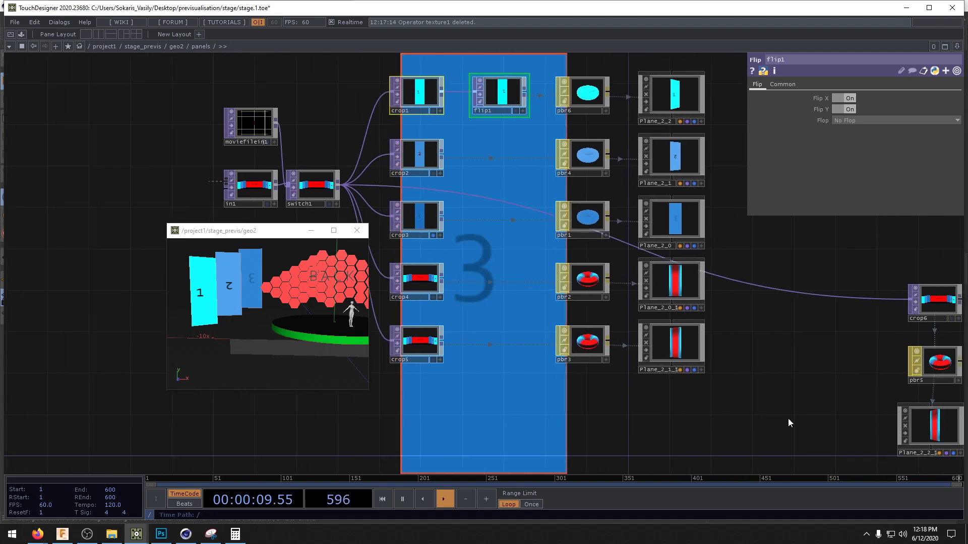
- Arrange crop6, pbr5 and Plane_2_2_1 as the last row beneath the crop5 row
scroll(787, 418, "down", 2)
left_click_drag(874, 337, 503, 405)
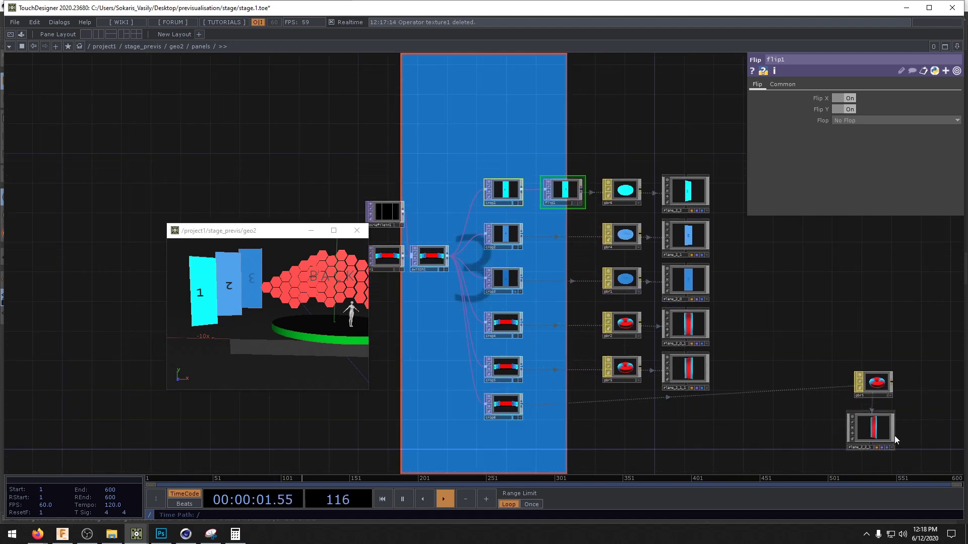
left_click_drag(882, 434, 696, 418)
left_click_drag(867, 386, 616, 414)
left_click_drag(506, 407, 507, 415)
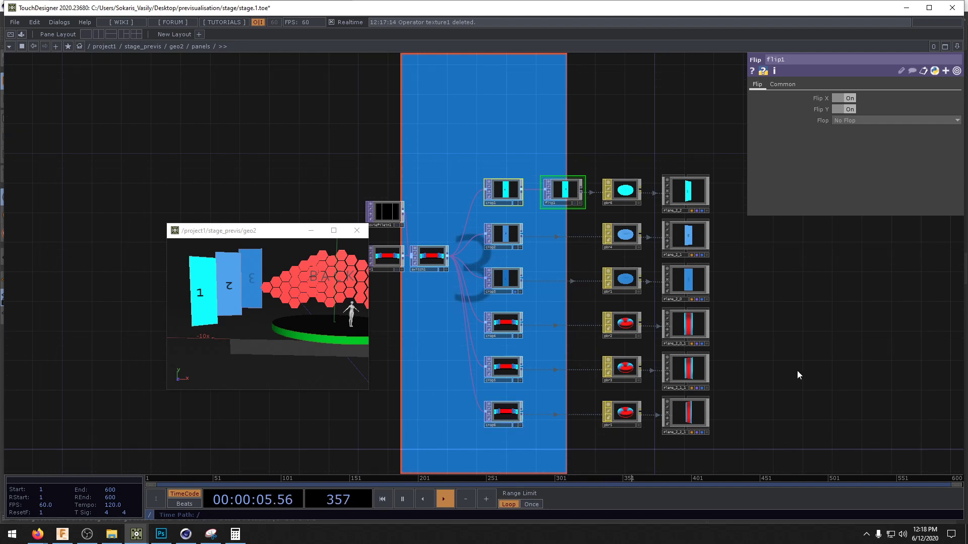
- Duplicate flip1 and place the copy between crop2 and pbr4
scroll(626, 283, "up", 3)
key("Tab")
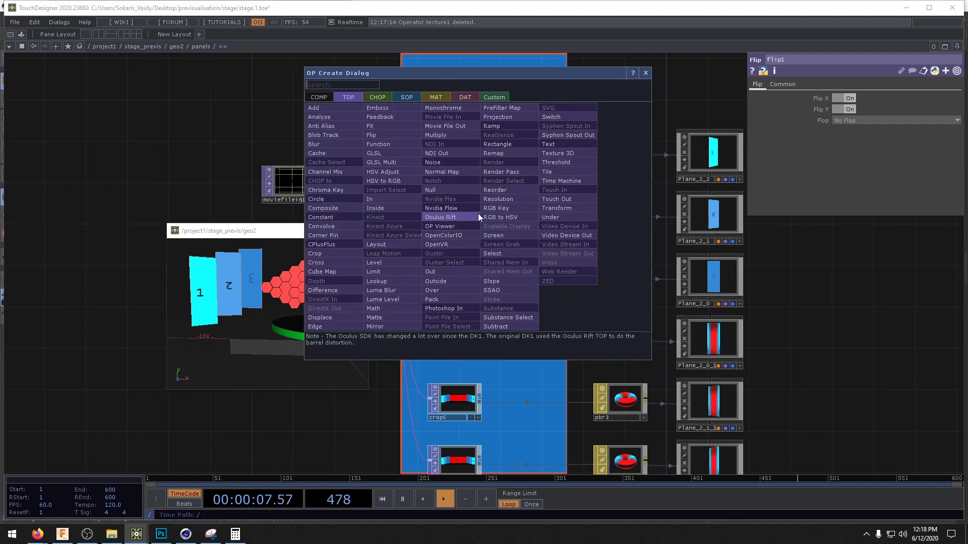
key("Escape")
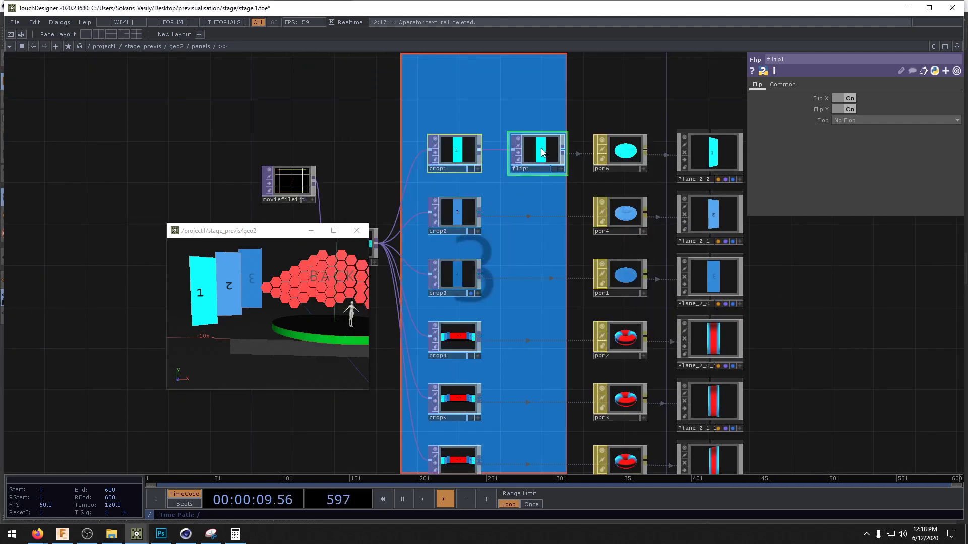
key("ctrl+c")
key("ctrl+v")
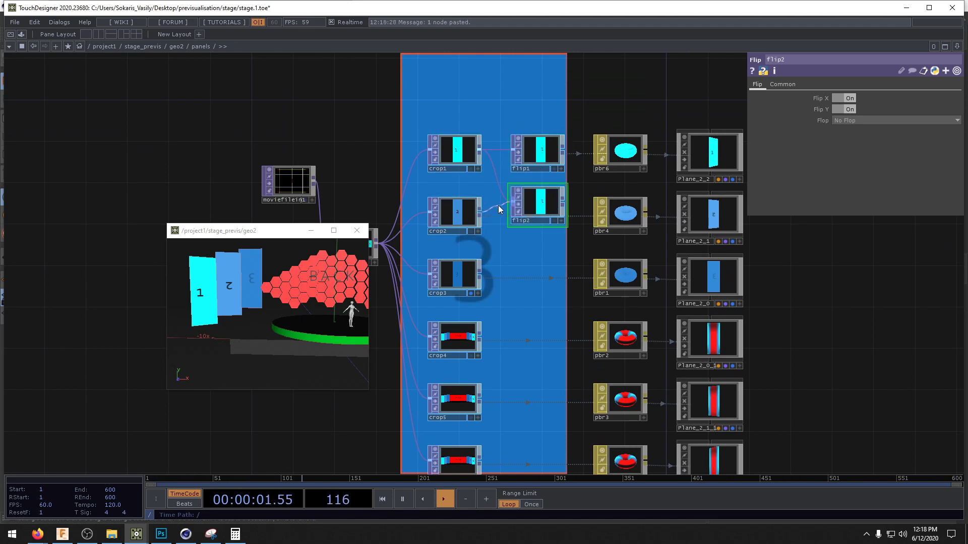
- Wire crop2 into flip2, assign flip2 to pbr4's Emit Map, and align it with the crop2 row
left_click(513, 201)
left_click(562, 201)
left_click(613, 212)
left_click(604, 239)
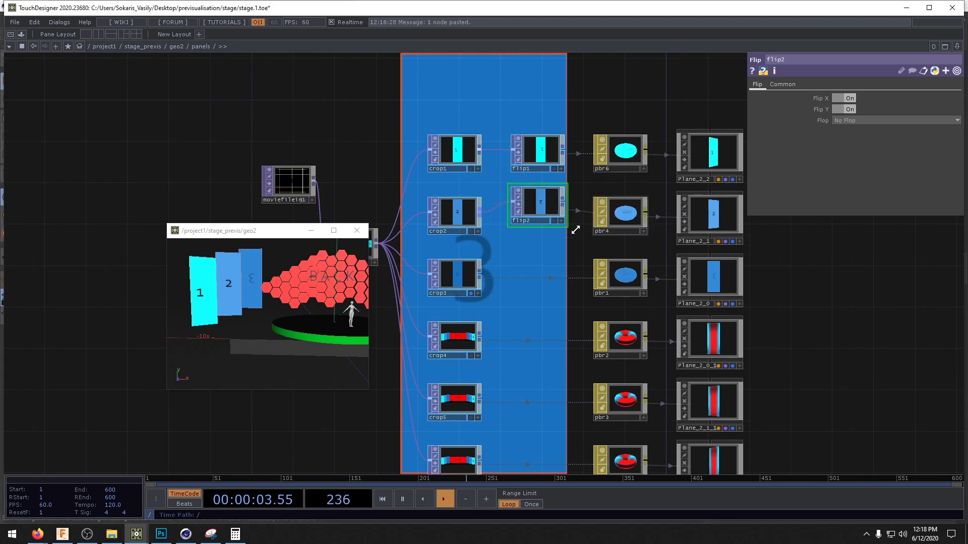
left_click_drag(543, 203, 543, 213)
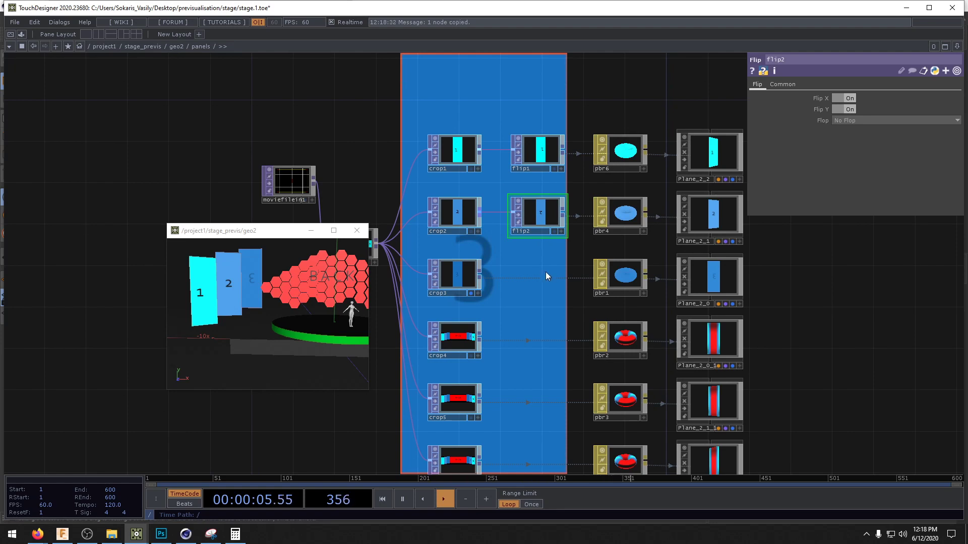
- Add a flip1 copy between crop3 and pbr1, wire crop3 into it, assign it to pbr1's Emit Map, and align it with that row
key("ctrl+v")
left_click_drag(509, 268, 616, 275)
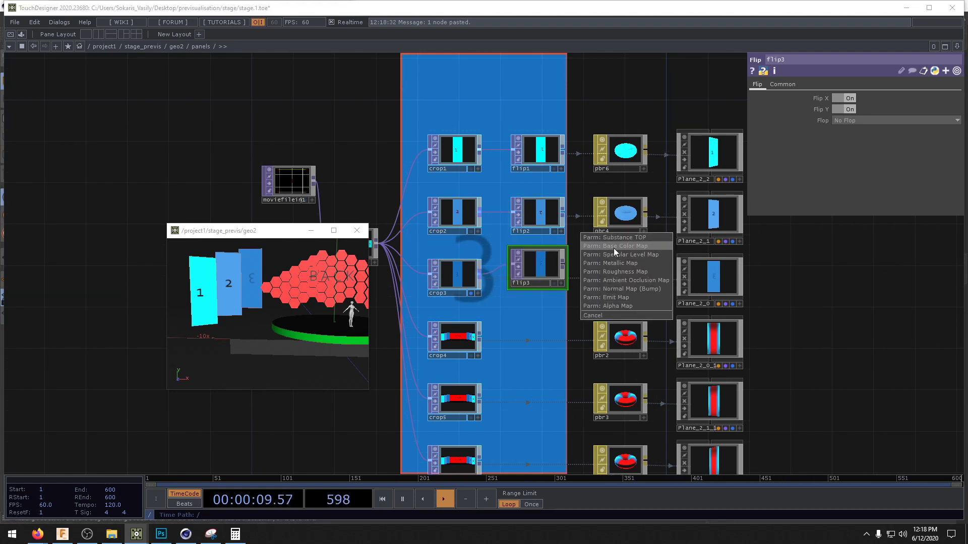
left_click(625, 246)
left_click_drag(554, 271, 555, 282)
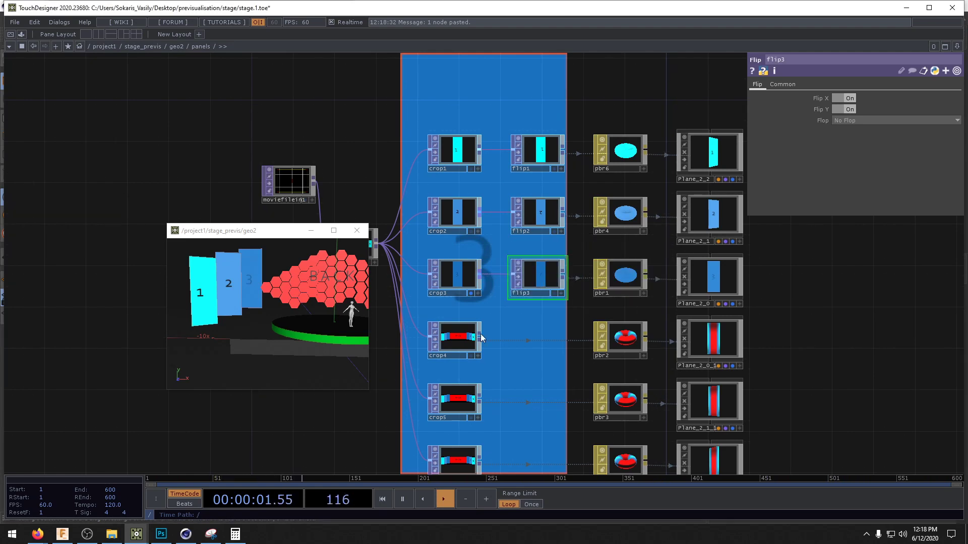
- Add flip4 after crop4, wire crop4 into it, and assign flip4 to pbr2's Emit Map
key("ctrl+v")
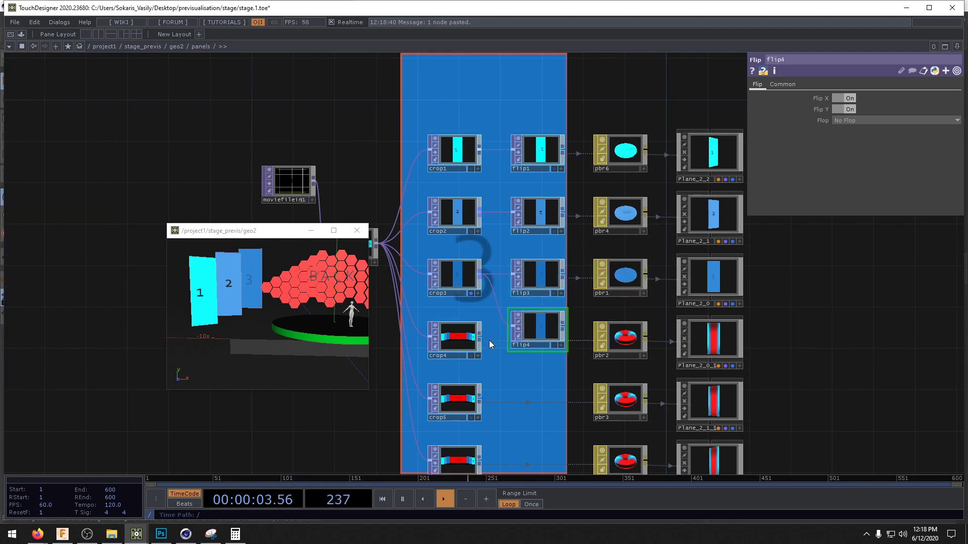
left_click_drag(543, 328, 549, 344)
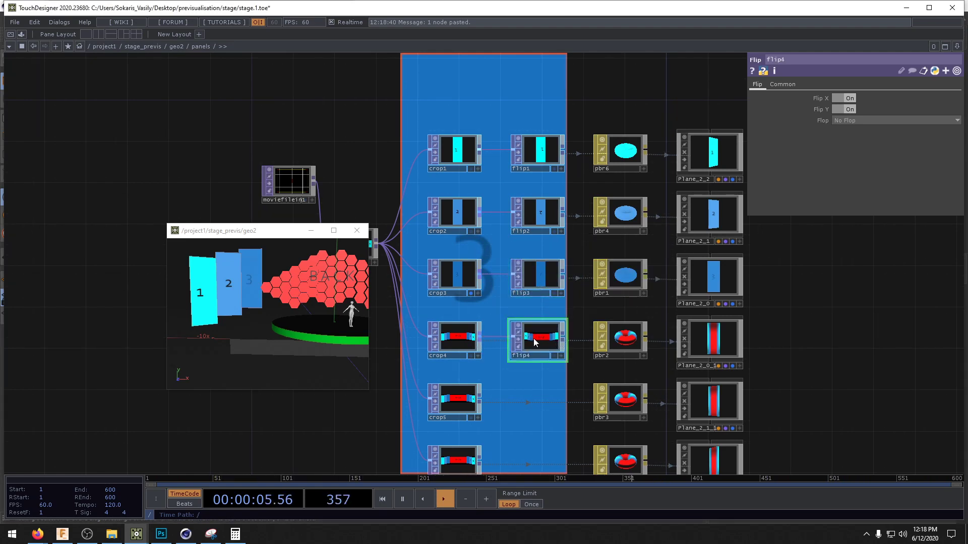
middle_click_drag(611, 344, 601, 367)
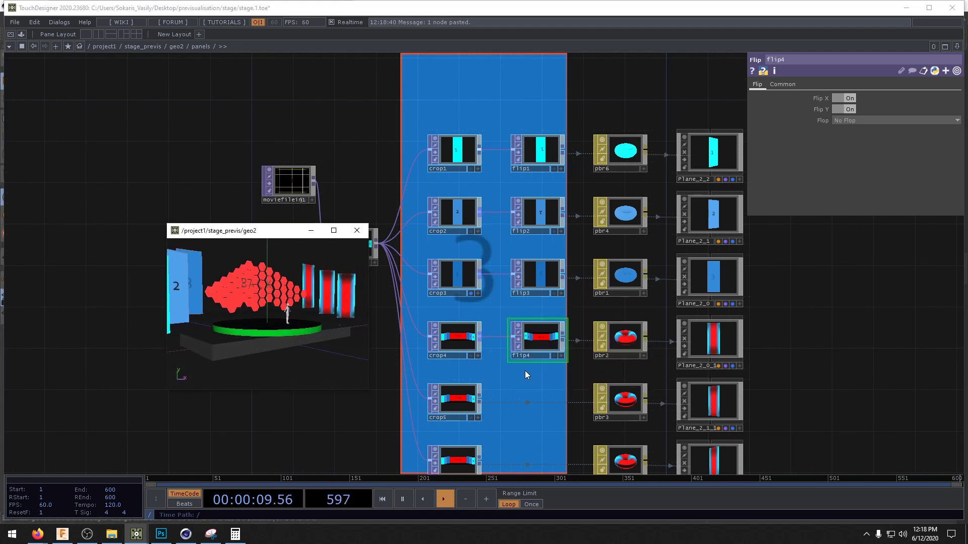
- Add flip5 in the crop5 row, wire crop5 into it, and assign flip5 to pbr3's Emit Map
key("ctrl+v")
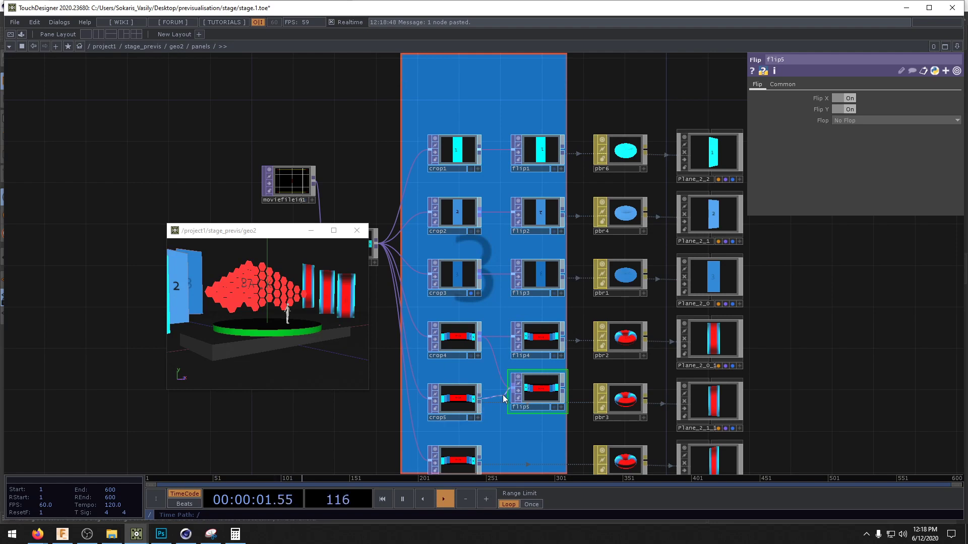
left_click_drag(503, 395, 503, 405)
left_click_drag(562, 399, 605, 373)
left_click(618, 425)
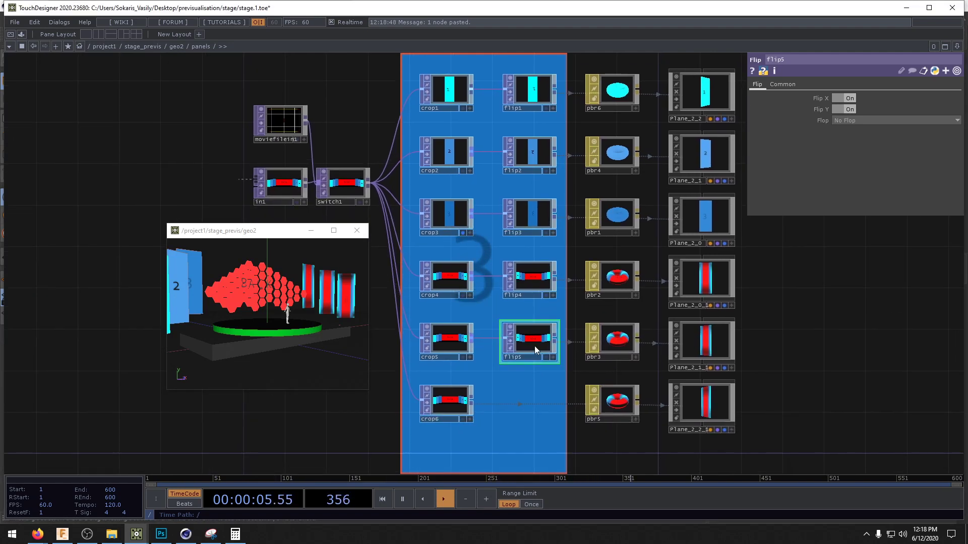
- Add flip6 in the crop6 row with crop6 as its input, and assign flip6 to pbr5's Emit Map
key("ctrl+v")
left_click_drag(534, 403, 615, 406)
left_click(614, 424)
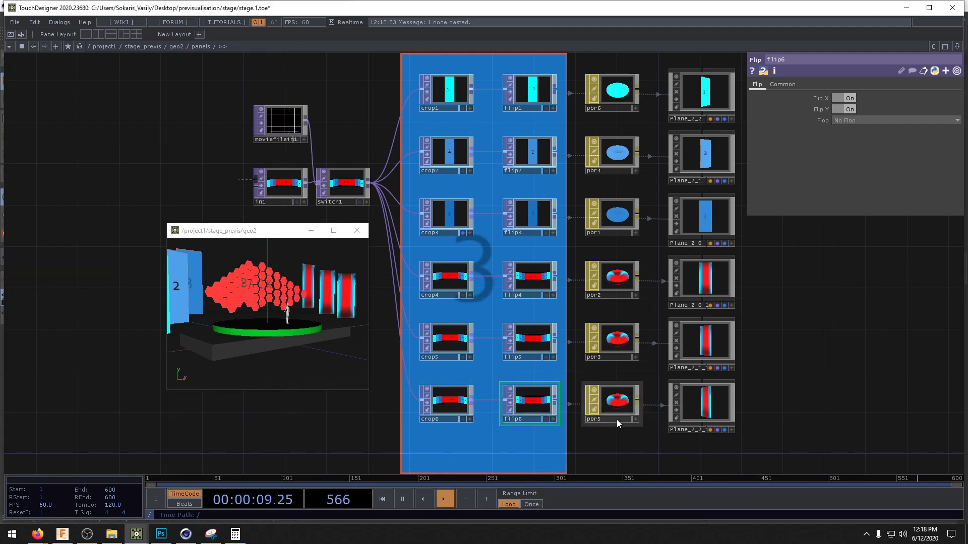
- Turn off crop3's background display and show crop4's output behind the network instead
left_click(543, 291)
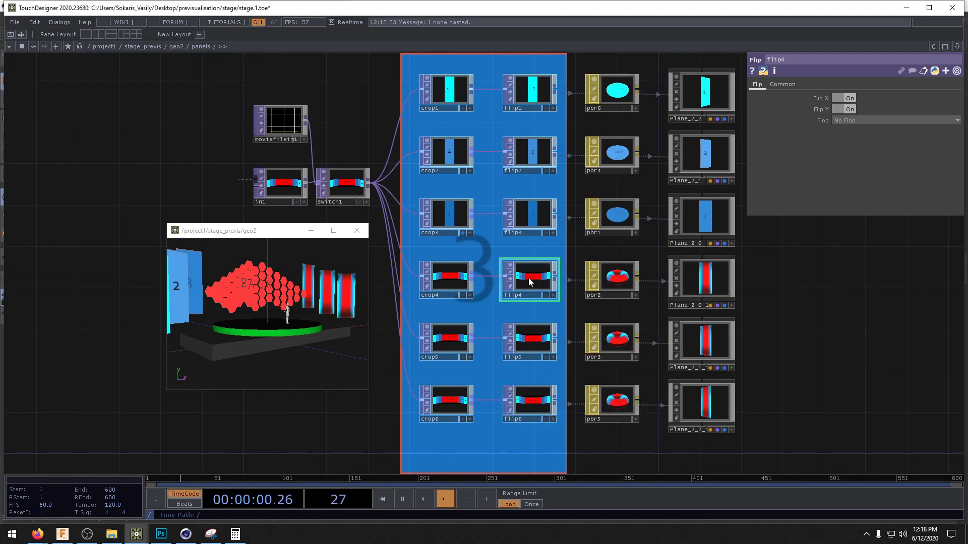
left_click(452, 282)
left_click(463, 233)
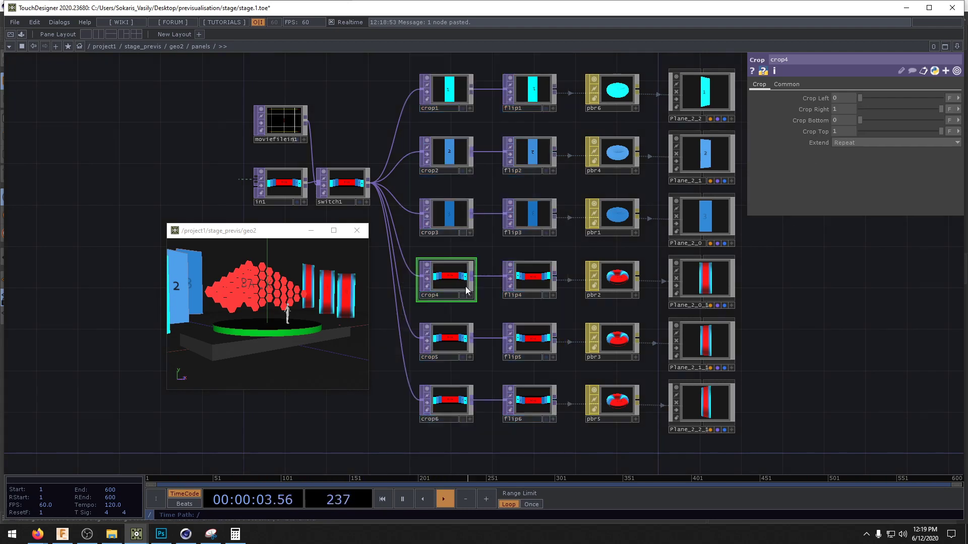
left_click(462, 295)
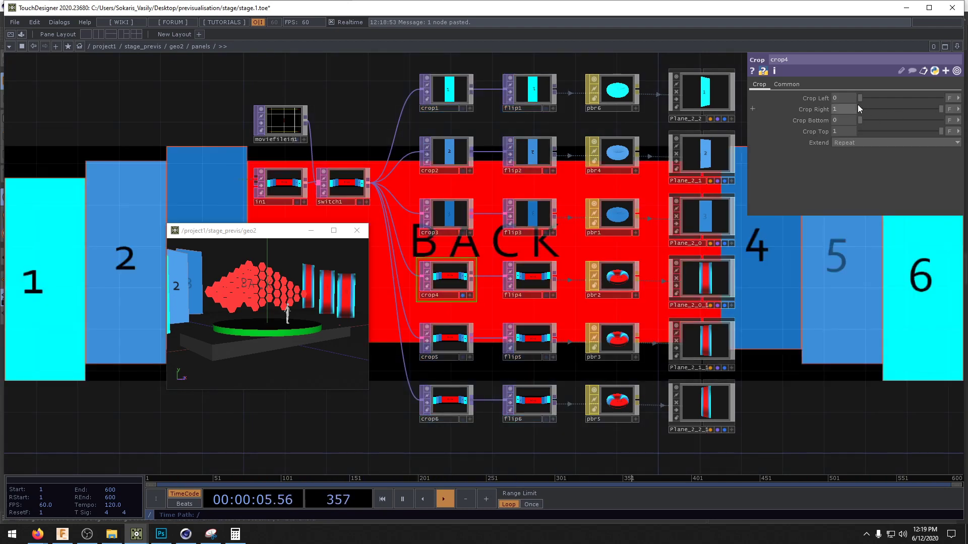
- Switch crop4's crop parameter units from Fraction to Pixels
left_click(948, 107)
left_click(949, 109)
left_click(948, 119)
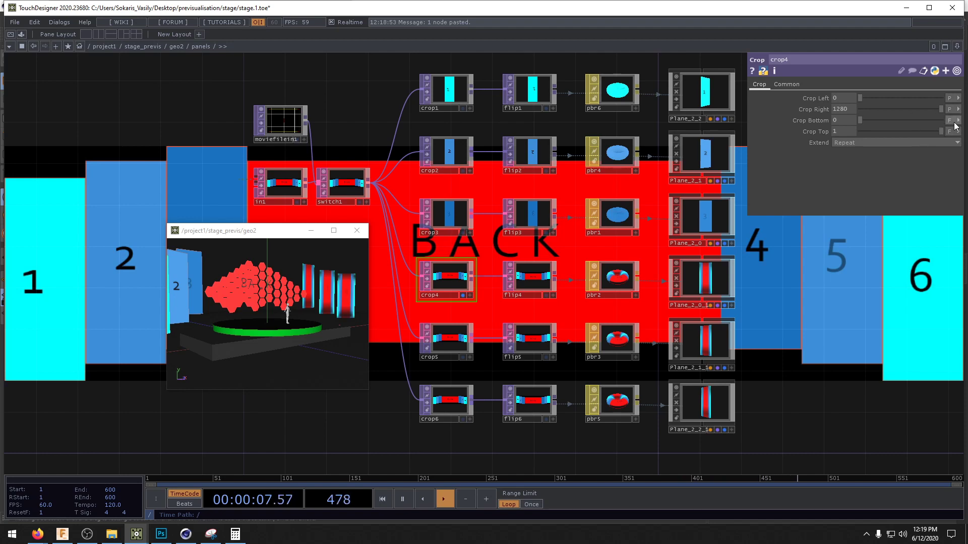
left_click(949, 120)
left_click(948, 130)
left_click(949, 131)
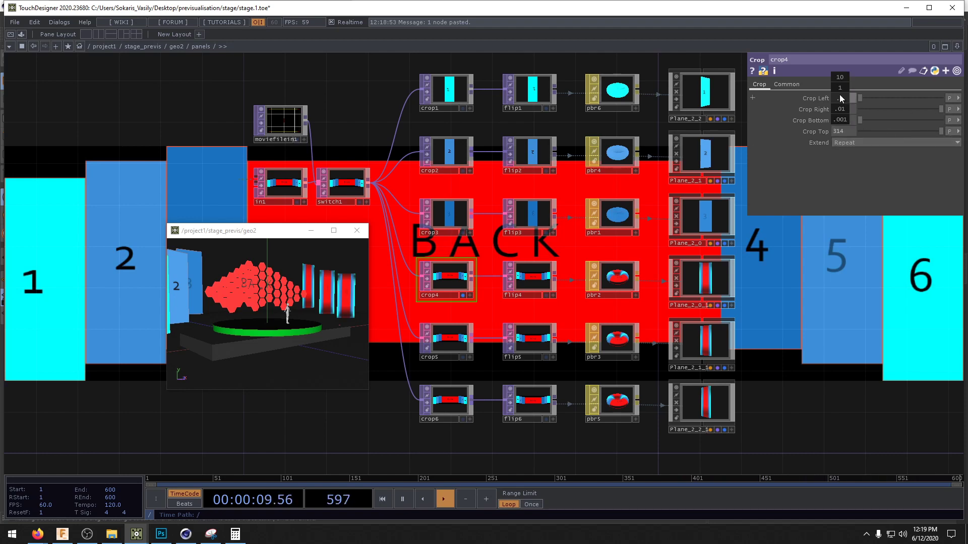
- Set crop4's Crop Left to 956 pixels and its Crop Right to 956+108
mouse_move(841, 99)
middle_mouse_down()
mouse_move(840, 80)
mouse_move(848, 87)
middle_mouse_up()
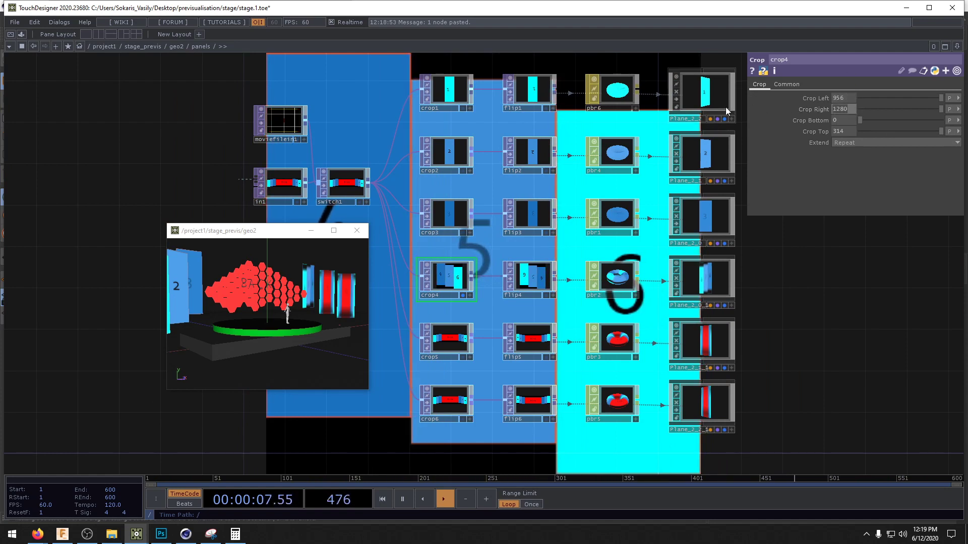
type("956+108")
key("Return")
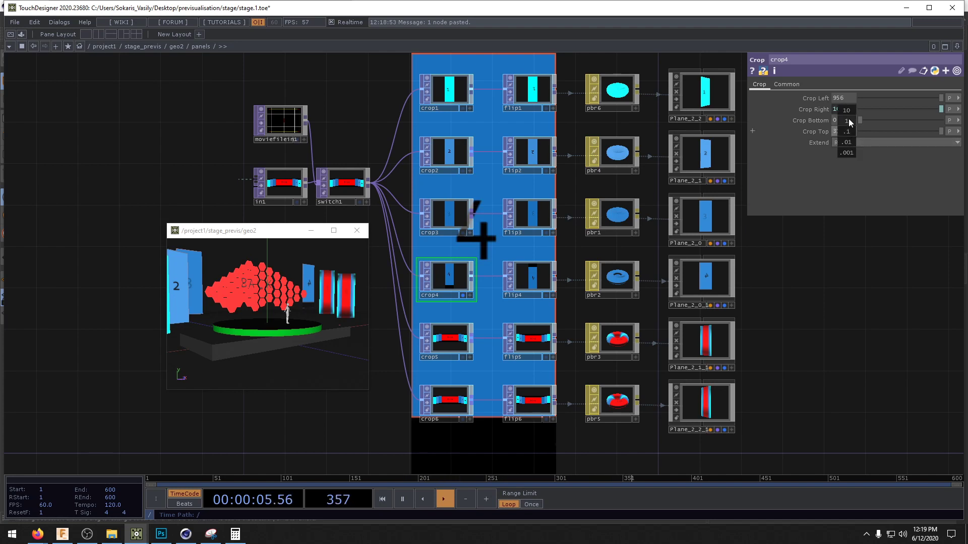
- Undo a trial Crop Top of 276 on crop4 and raise its Crop Bottom to 42 pixels
mouse_move(860, 121)
middle_mouse_down()
mouse_move(902, 121)
mouse_move(864, 121)
middle_mouse_up()
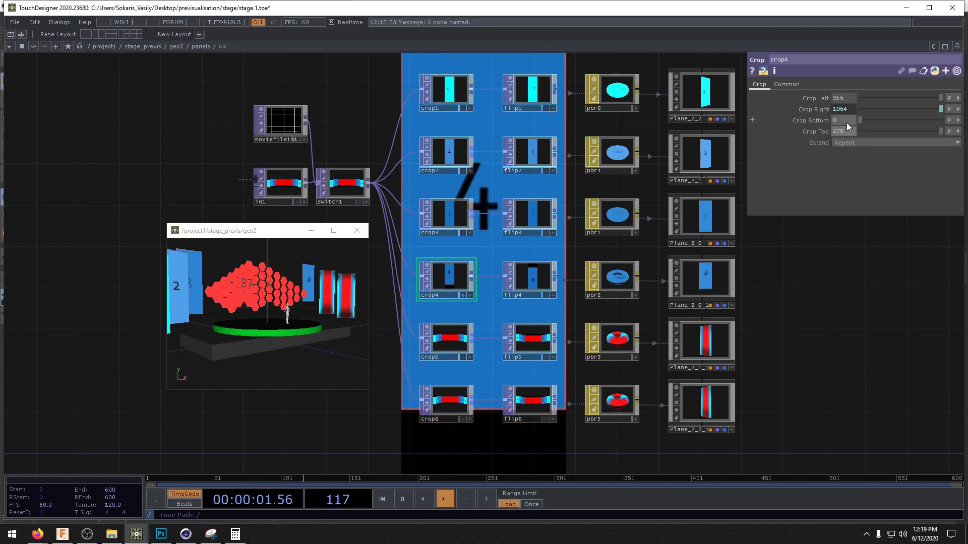
key("ctrl+z")
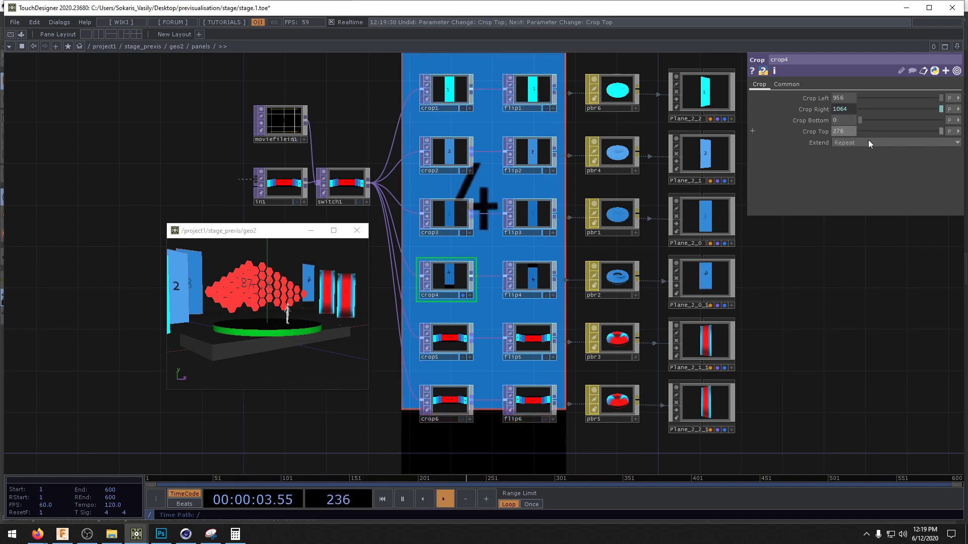
mouse_move(850, 121)
middle_mouse_down()
mouse_move(872, 109)
mouse_move(847, 109)
mouse_move(849, 122)
middle_mouse_up()
left_click_drag(849, 249, 878, 253)
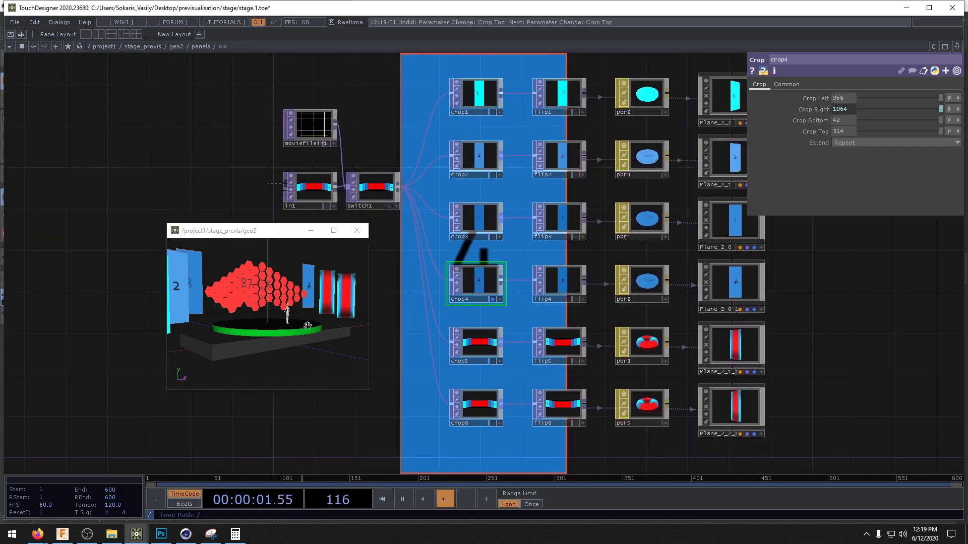
- Turn off Flip X on flip4 while checking panel 4 in the stage viewer
left_click_drag(307, 325, 300, 321)
left_click(580, 292)
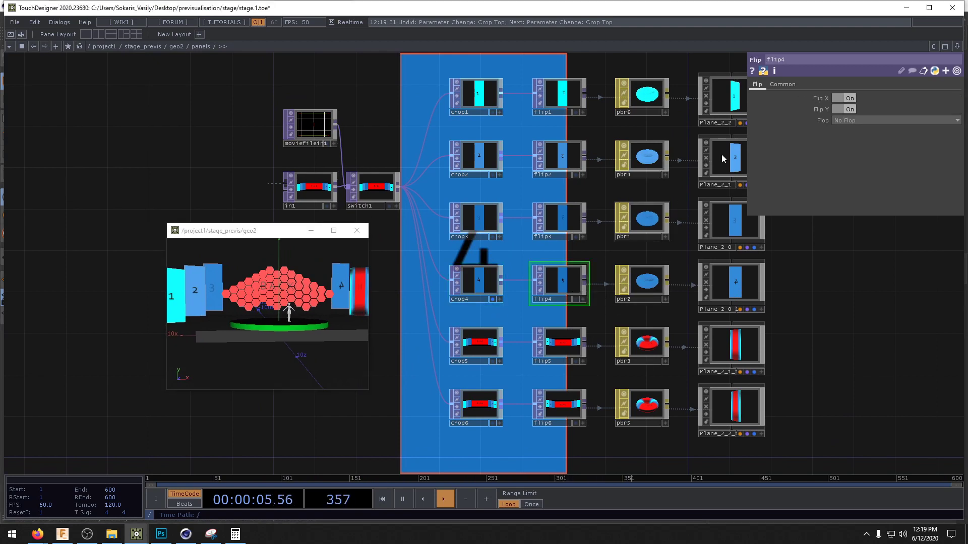
left_click(849, 109)
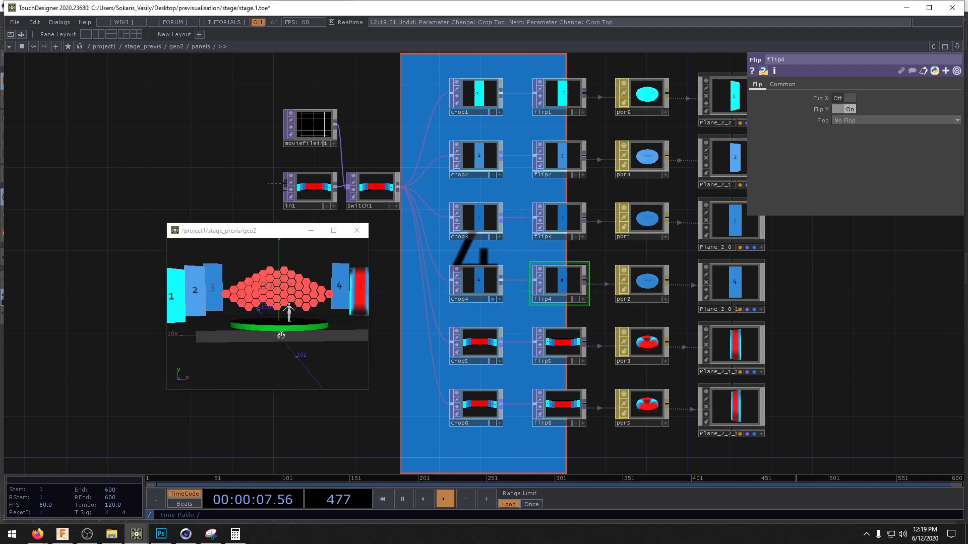
left_click_drag(281, 335, 290, 332)
- Switch crop5's crop parameter units from Fraction to Pixels
left_click(491, 353)
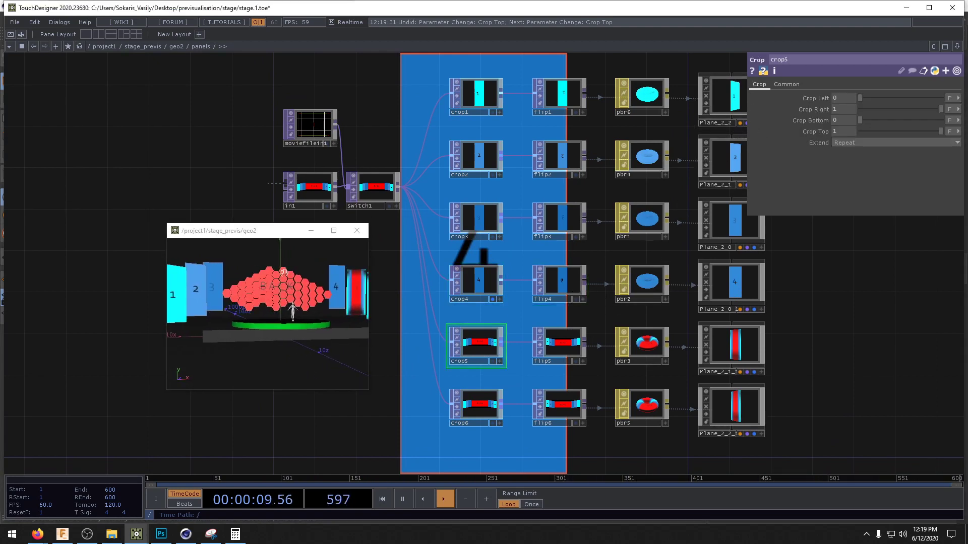
left_click(948, 97)
left_click(937, 98)
left_click(949, 109)
left_click(938, 109)
left_click(953, 131)
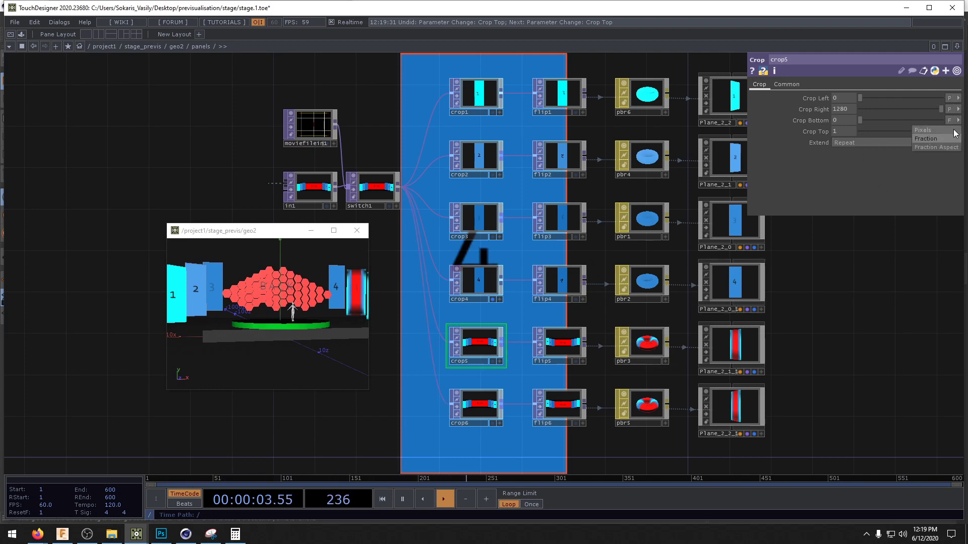
left_click(950, 129)
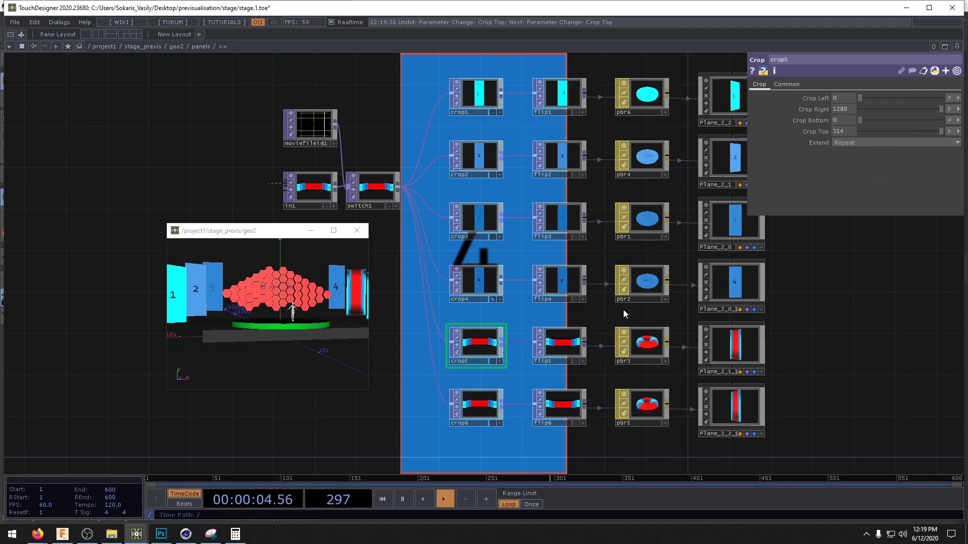
- Show crop5 instead of crop4 in the background and set its Crop Left to 1064, matching crop4's Crop Right
left_click(492, 362)
left_click(493, 298)
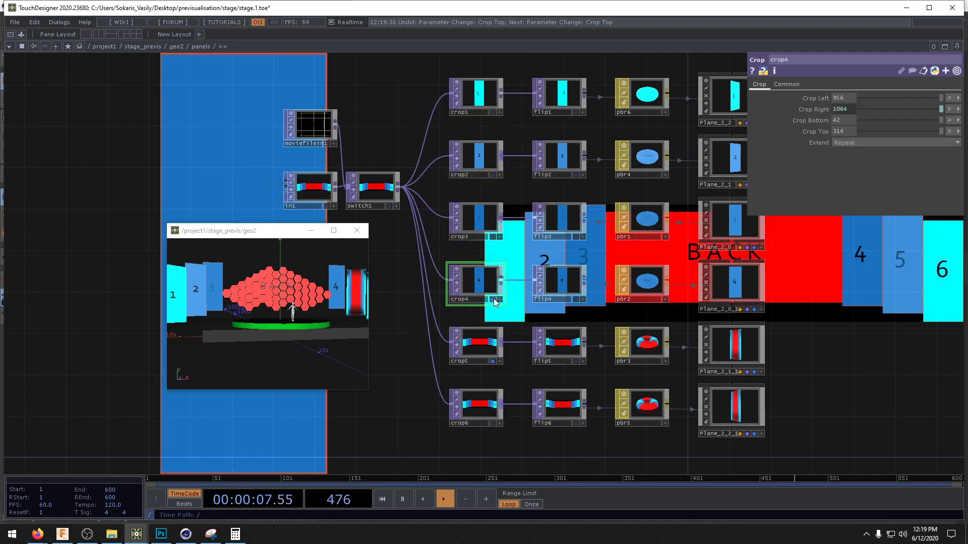
left_click(474, 361)
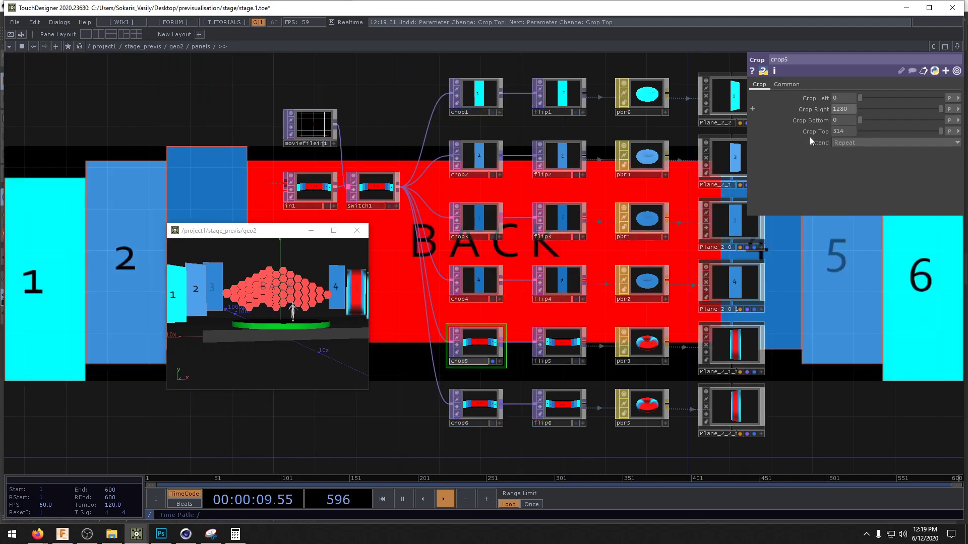
left_click(473, 291)
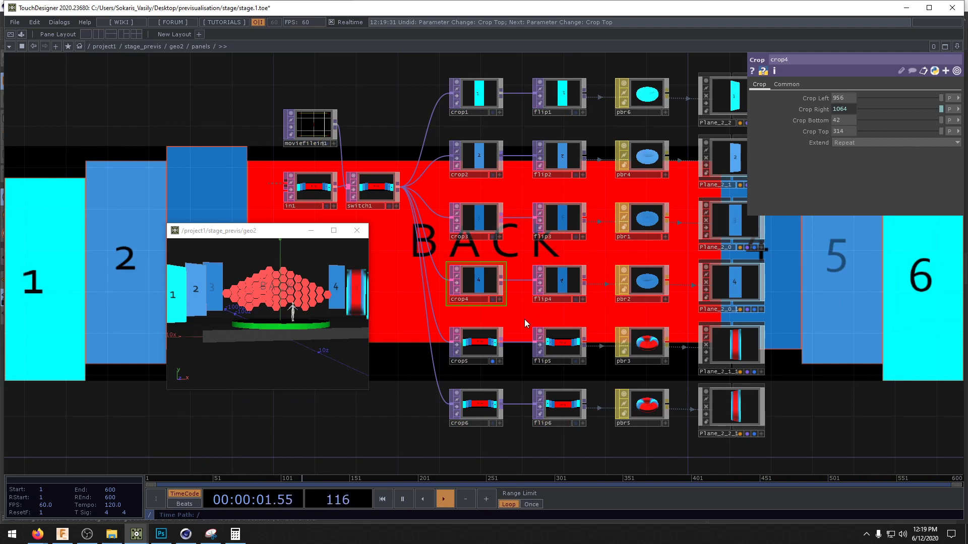
left_click(492, 335)
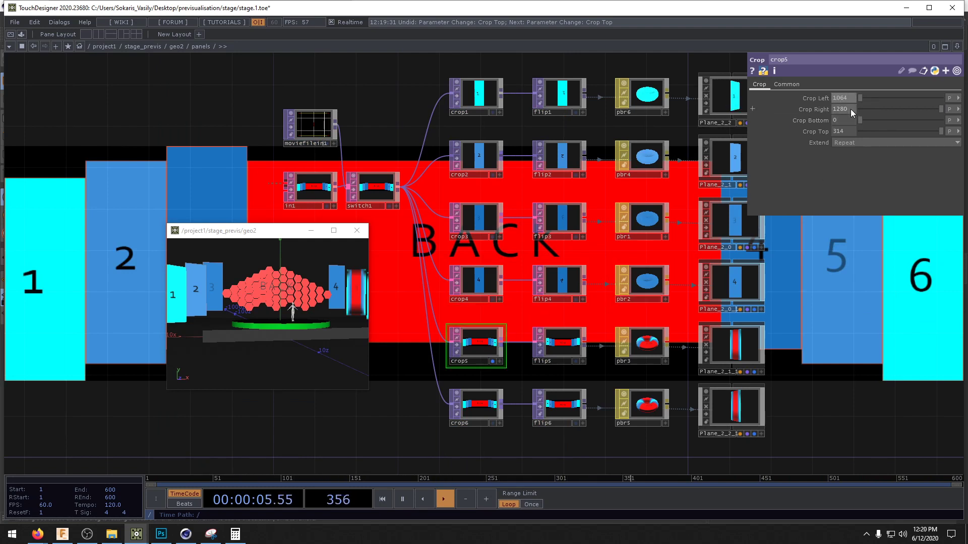
- Set crop5's Crop Right to 1172 pixels, 108 more than its Crop Left
left_click(851, 109)
type("100")
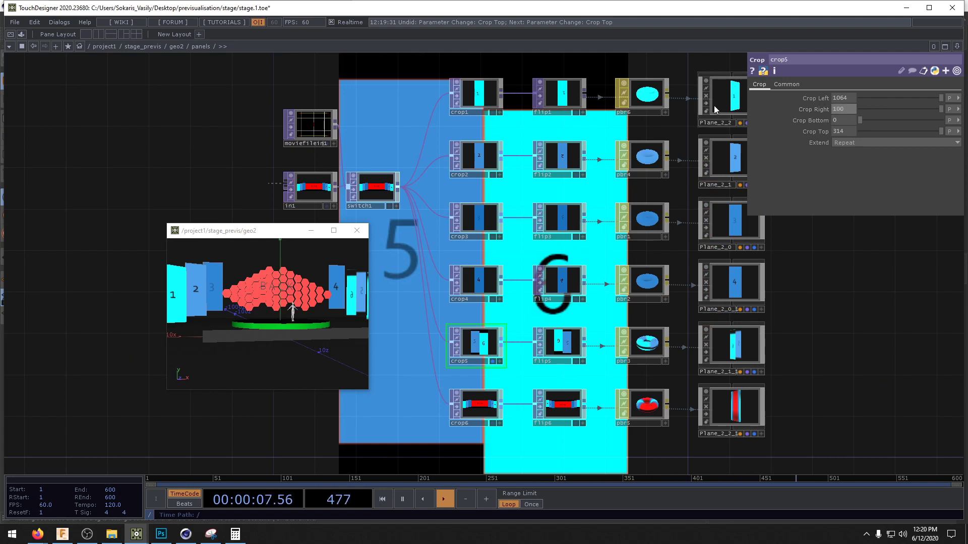
key("BackSpace")
type("64")
type("-")
type("108")
key("Return")
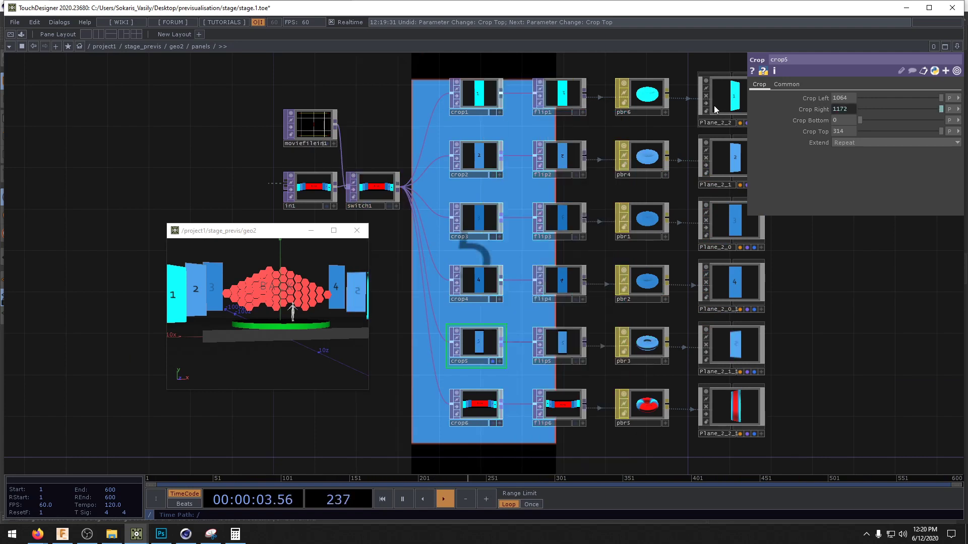
- Set crop5's Crop Bottom to 22 and Crop Top to 295 pixels, and turn off Flip X on flip5
mouse_move(848, 120)
middle_mouse_down()
mouse_move(851, 107)
mouse_move(893, 106)
mouse_move(842, 106)
mouse_move(847, 129)
mouse_move(752, 130)
mouse_move(846, 118)
middle_mouse_up()
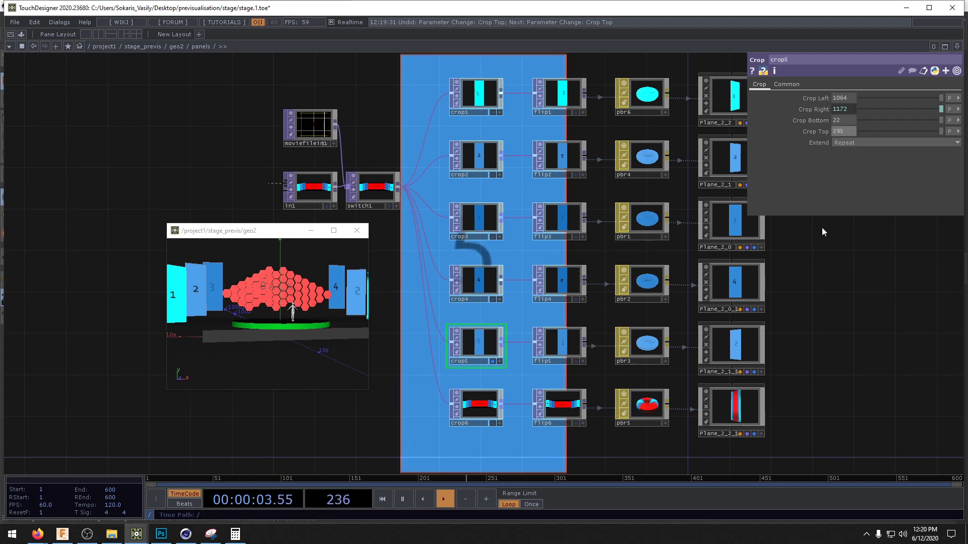
left_click(567, 343)
left_click(843, 98)
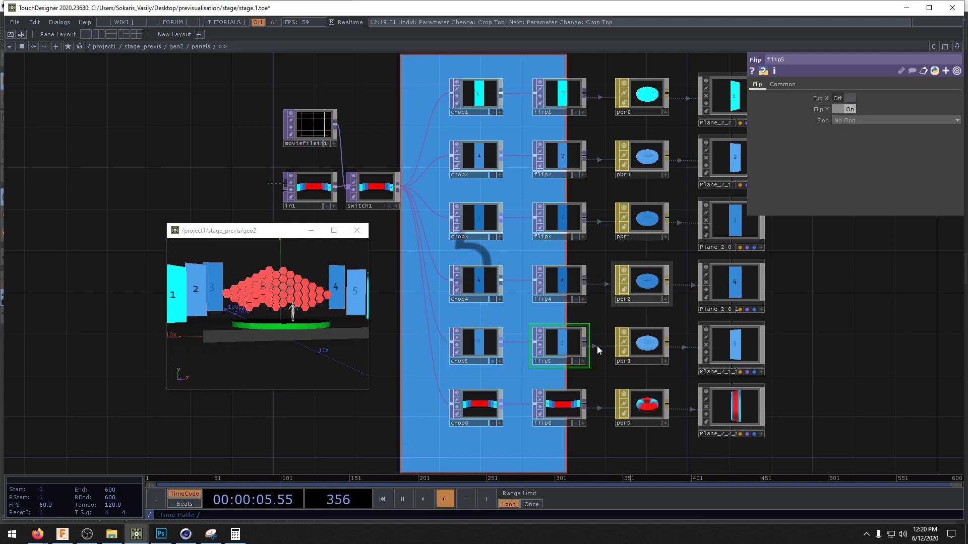
- Look up crop5's Crop Right value and enter it, 1172, as crop6's Crop Left
left_click(471, 402)
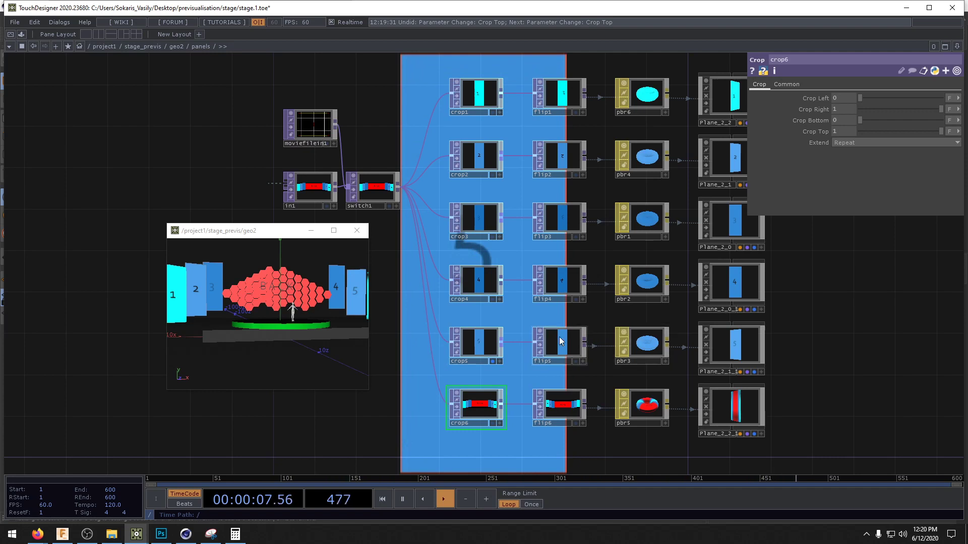
left_click(475, 344)
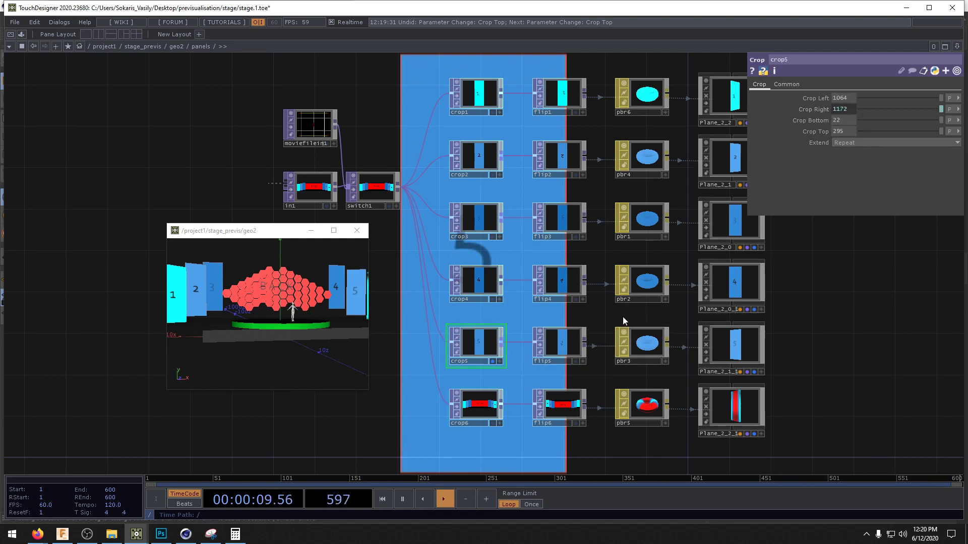
left_click(490, 402)
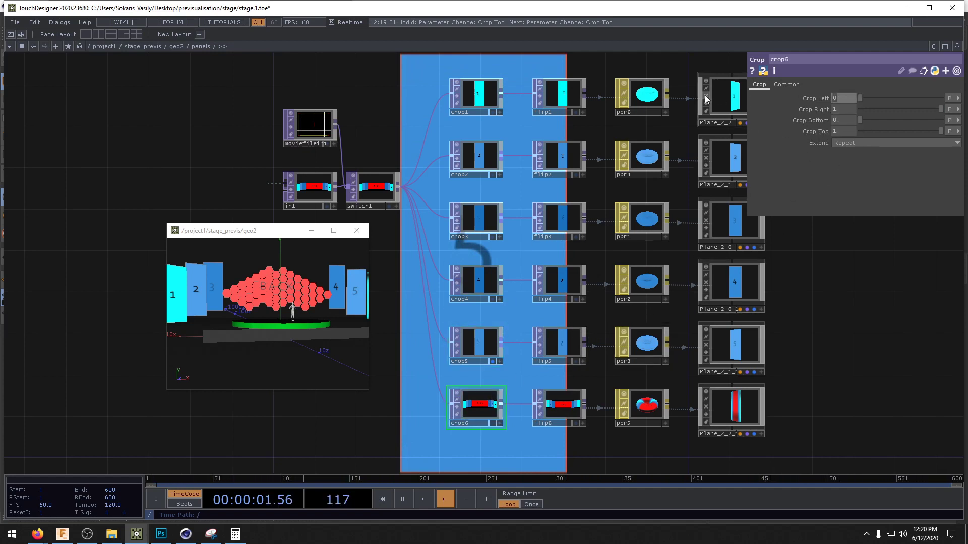
type("1172")
key("Return")
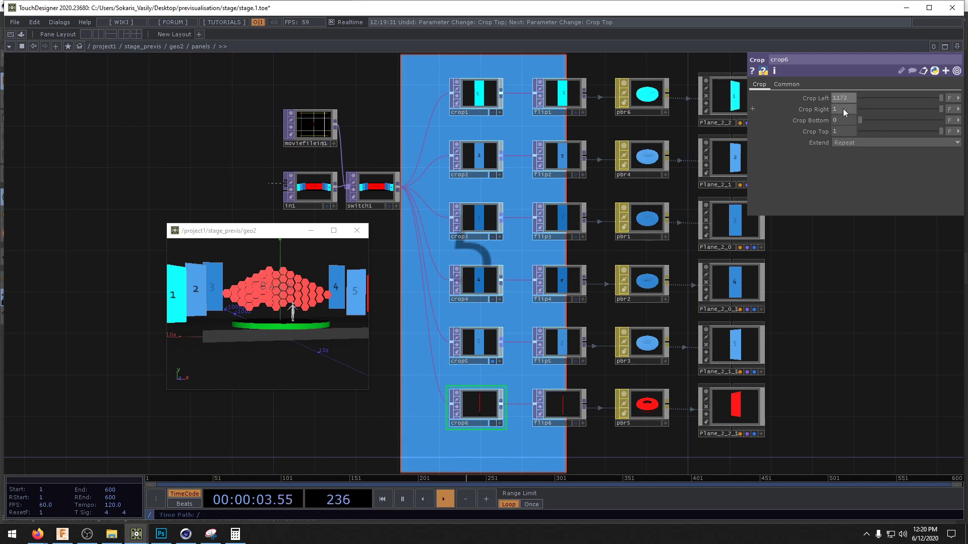
- Set crop6's Crop Left to 1172 pixels, checking it against crop5's Crop Right, and show crop6 instead of crop5 in the background
left_click(954, 98)
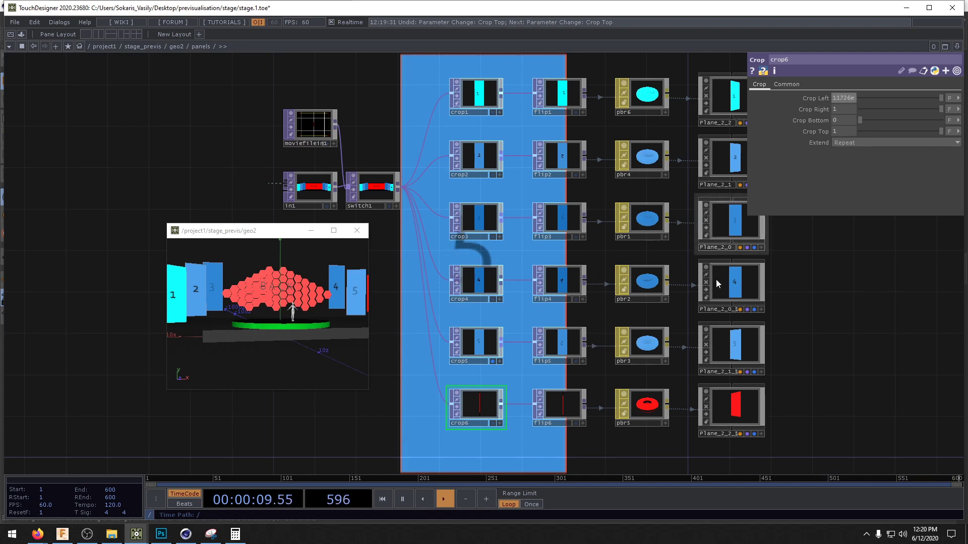
left_click_drag(847, 308, 846, 305)
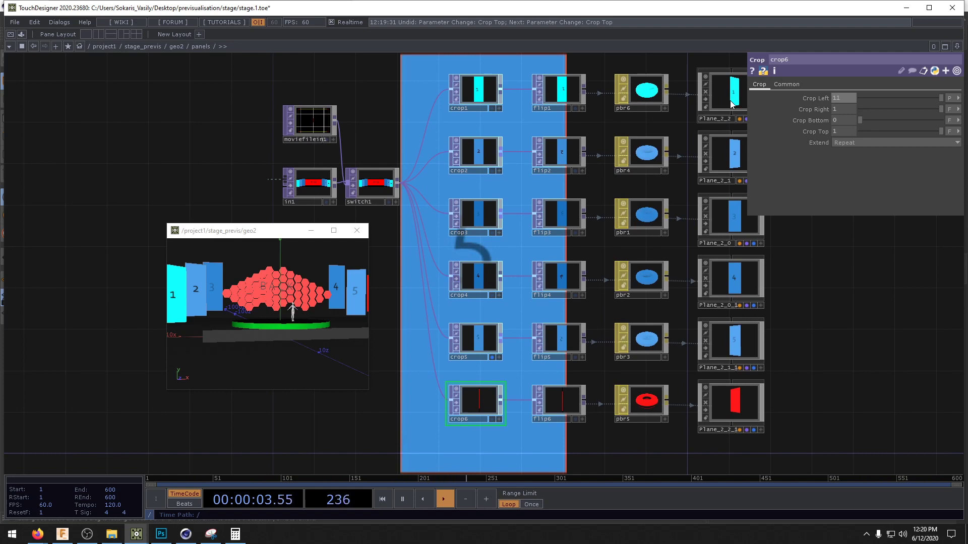
left_click(492, 358)
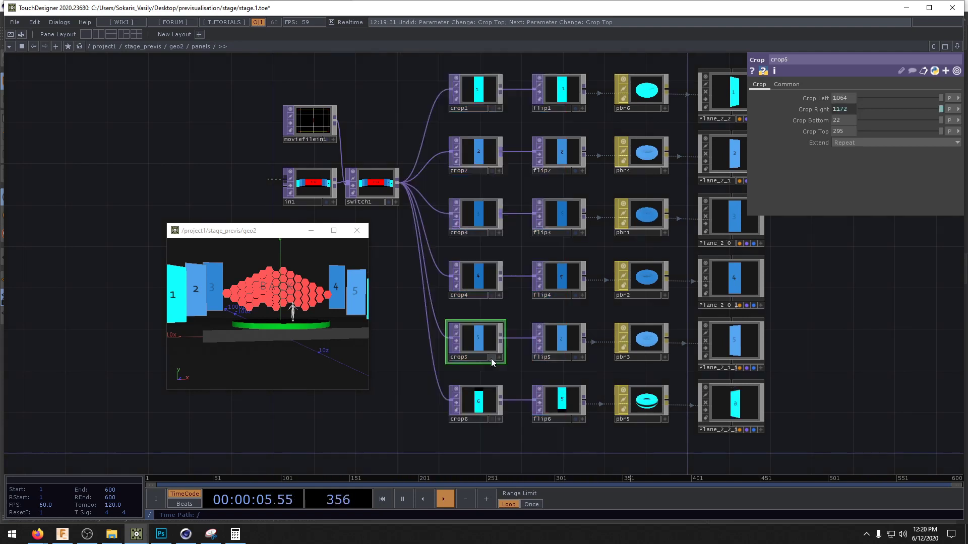
left_click(492, 419)
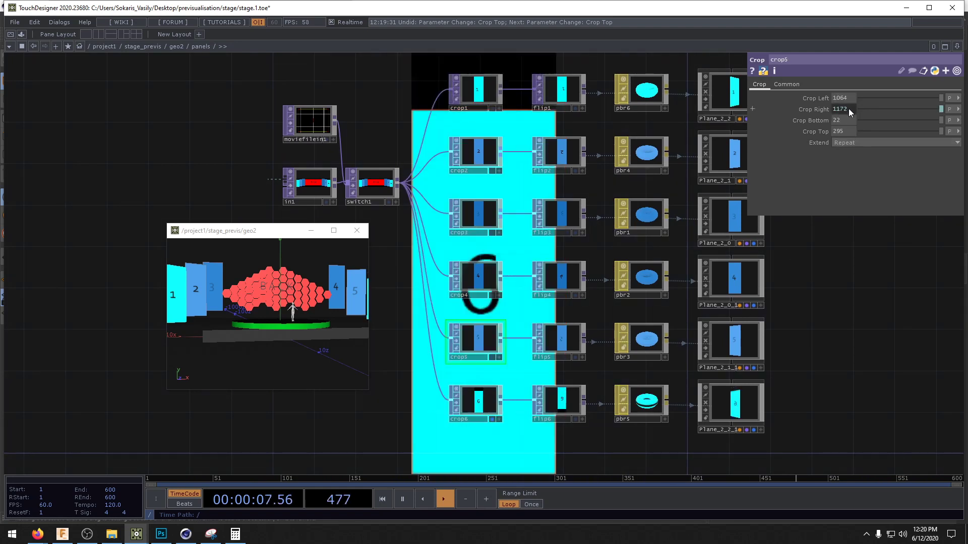
left_click(483, 403)
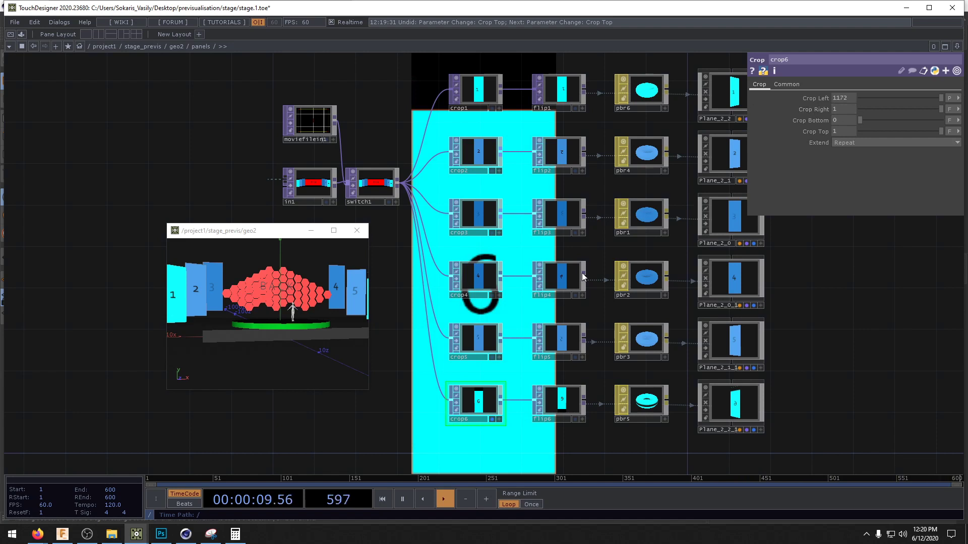
- Set crop6's Crop Top to 272 pixels and turn off Flip X on flip6
scroll(859, 272, "down", 3)
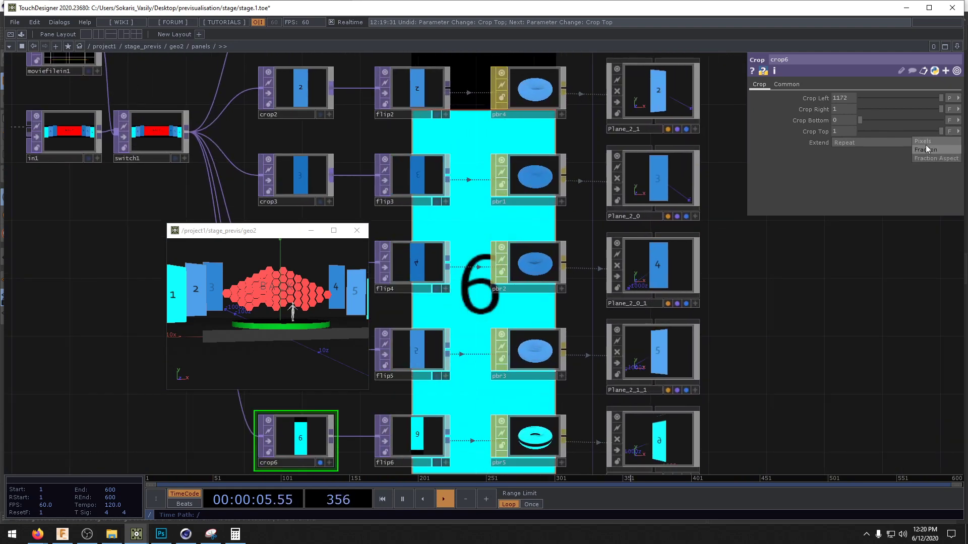
middle_click(841, 132)
middle_click_drag(840, 134, 798, 120)
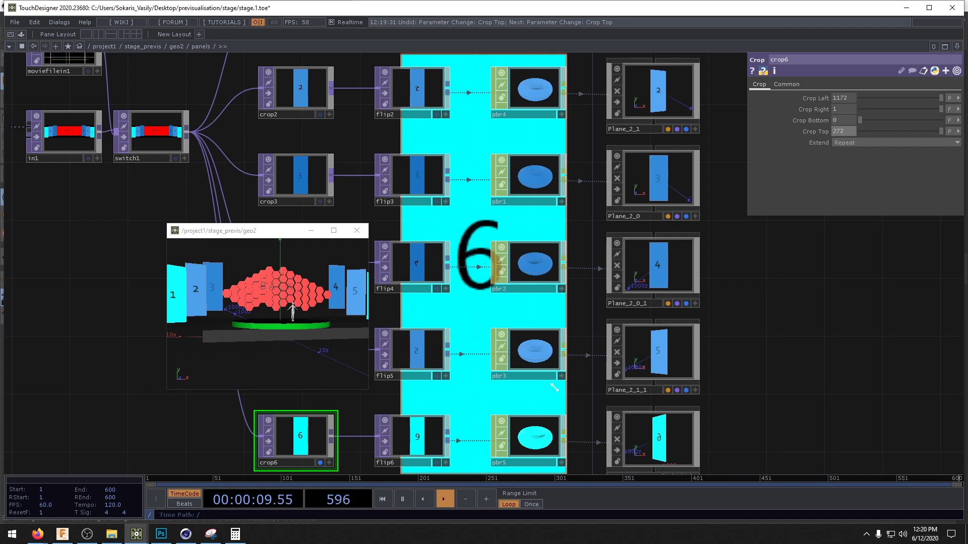
left_click_drag(849, 419, 877, 313)
left_click(444, 343)
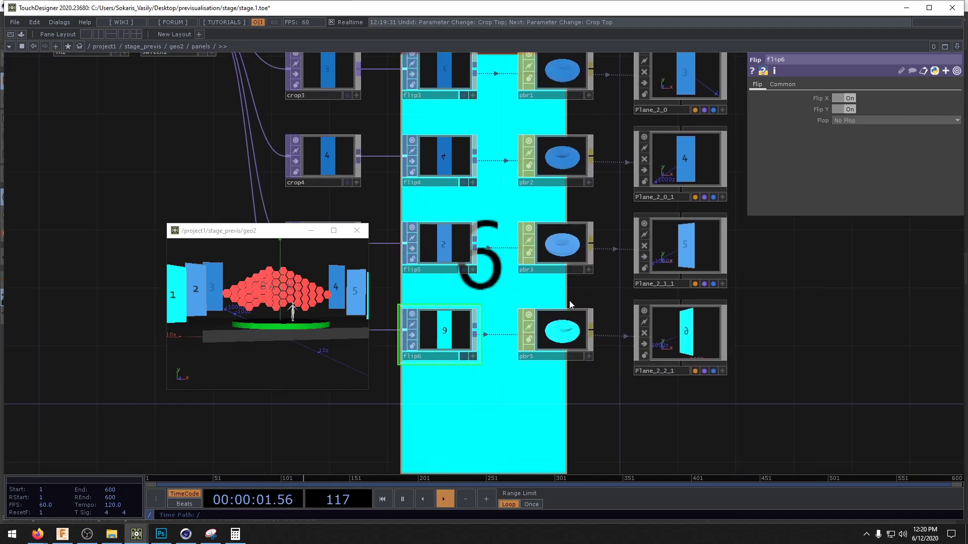
left_click(842, 98)
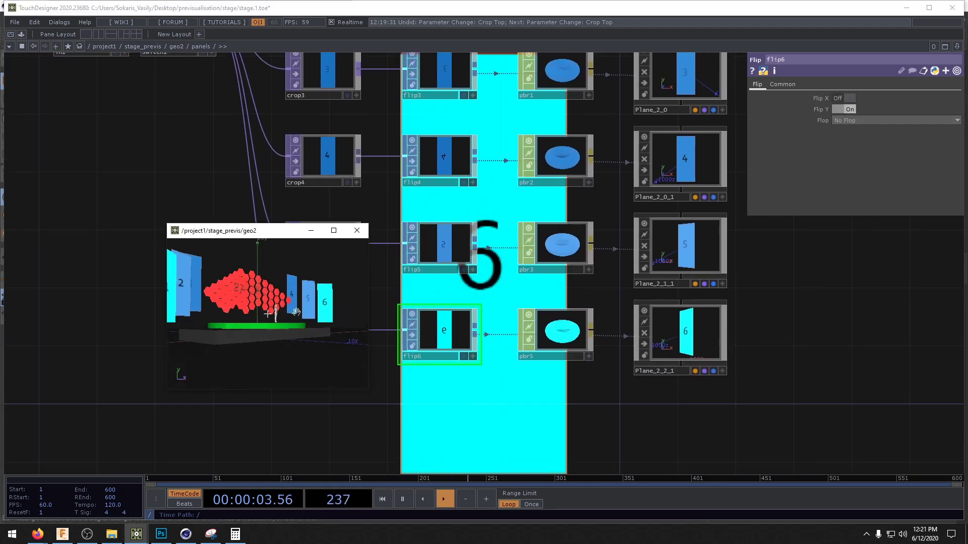
- Return to the geo2 network, enlarge the floating stage preview, move it clear of the operator chains and orbit it to check the panels
scroll(808, 339, "down", 5)
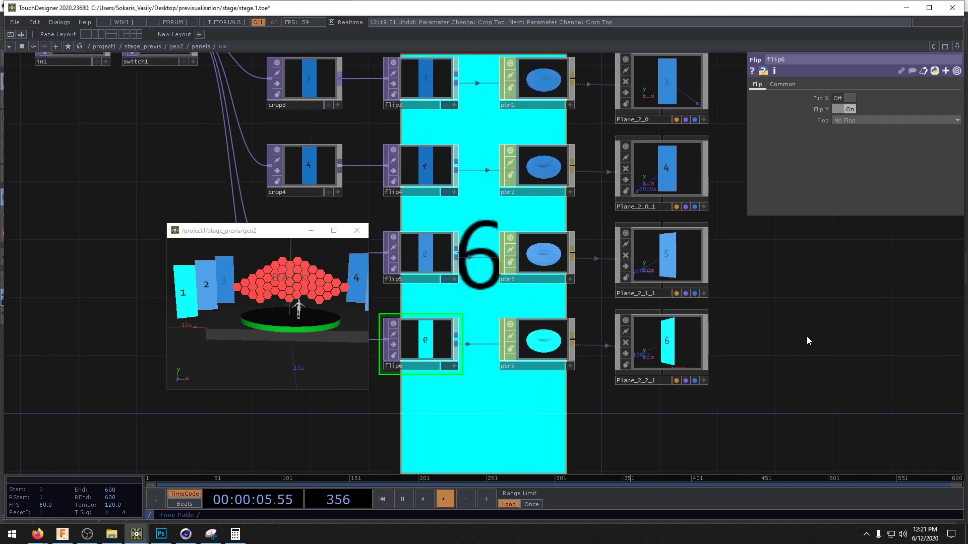
scroll(695, 387, "down", 4)
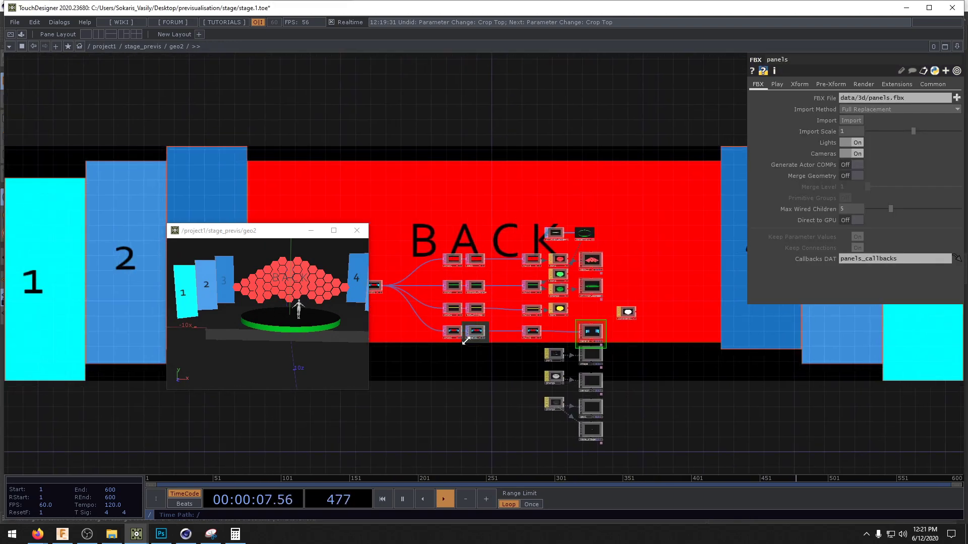
scroll(457, 323, "up", 4)
left_click(454, 313)
left_click_drag(615, 389, 488, 474)
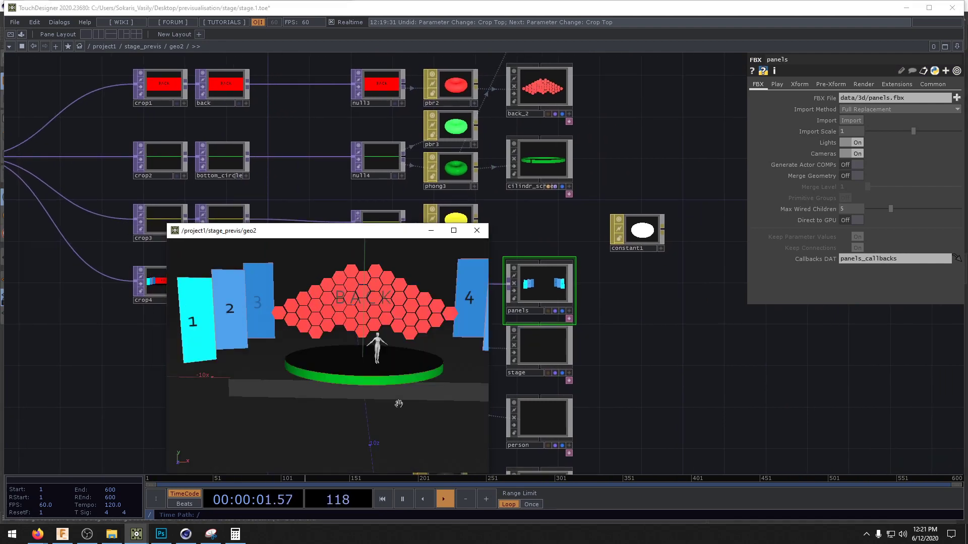
left_click_drag(283, 384, 336, 376)
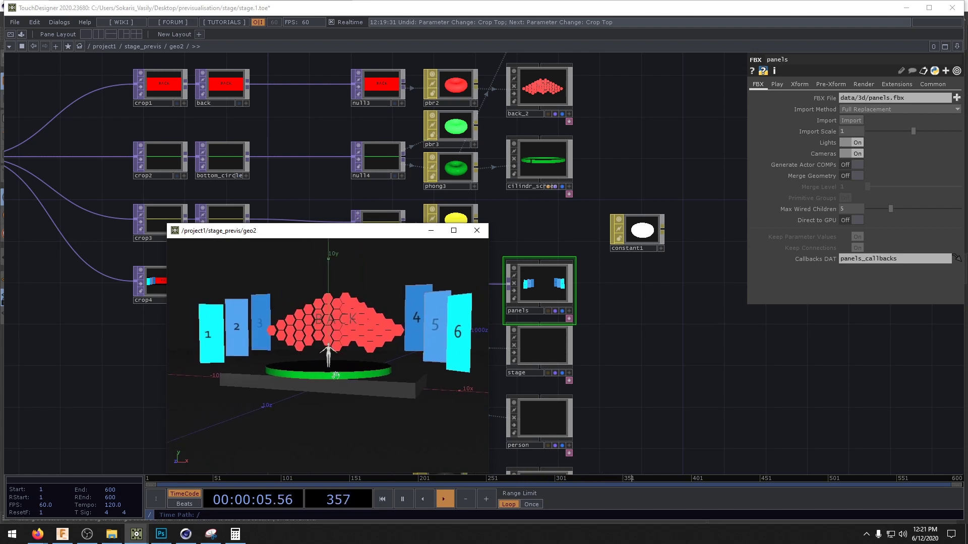
left_click_drag(334, 237, 773, 113)
left_click_drag(546, 259, 476, 384)
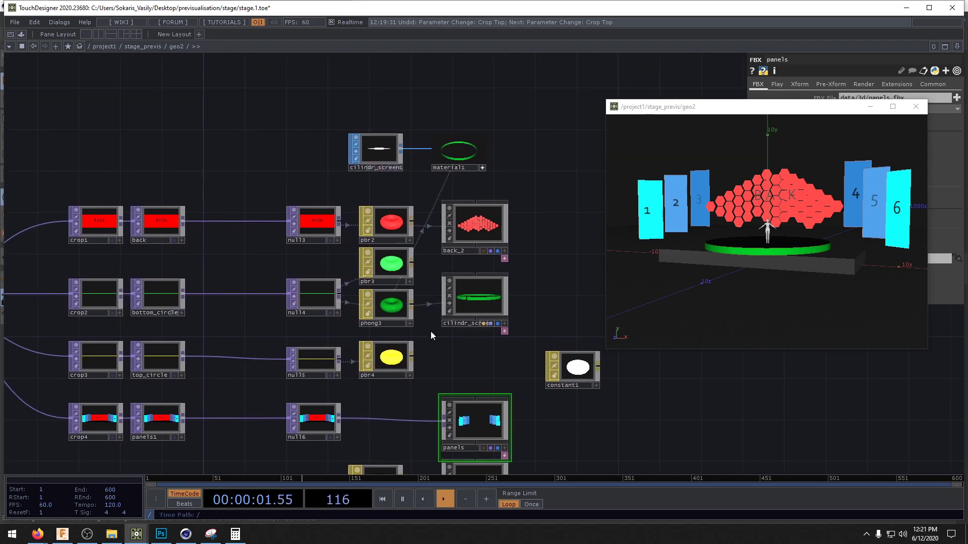
left_click_drag(703, 262, 731, 262)
left_click_drag(173, 171, 598, 166)
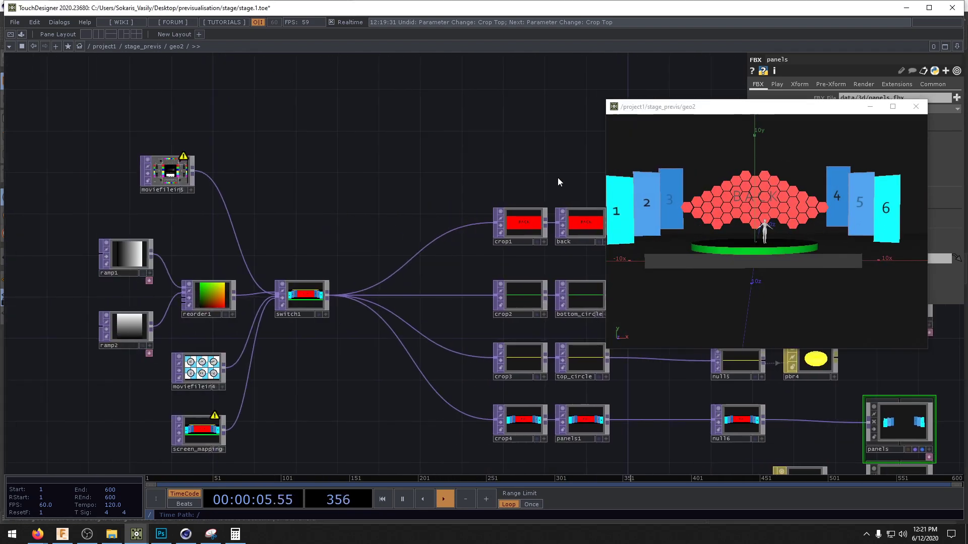
left_click_drag(228, 127, 269, 179)
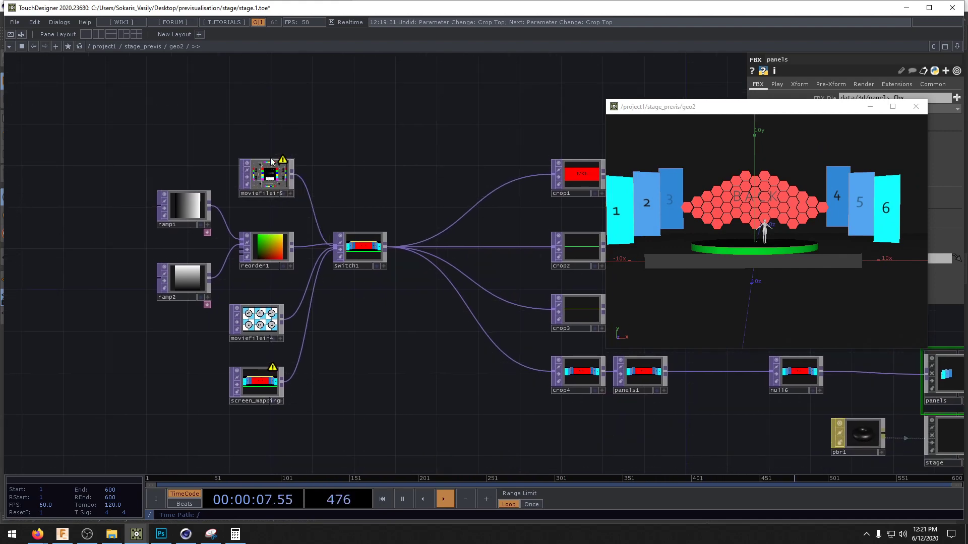
key("Tab")
key("Escape")
left_click_drag(533, 110, 247, 109)
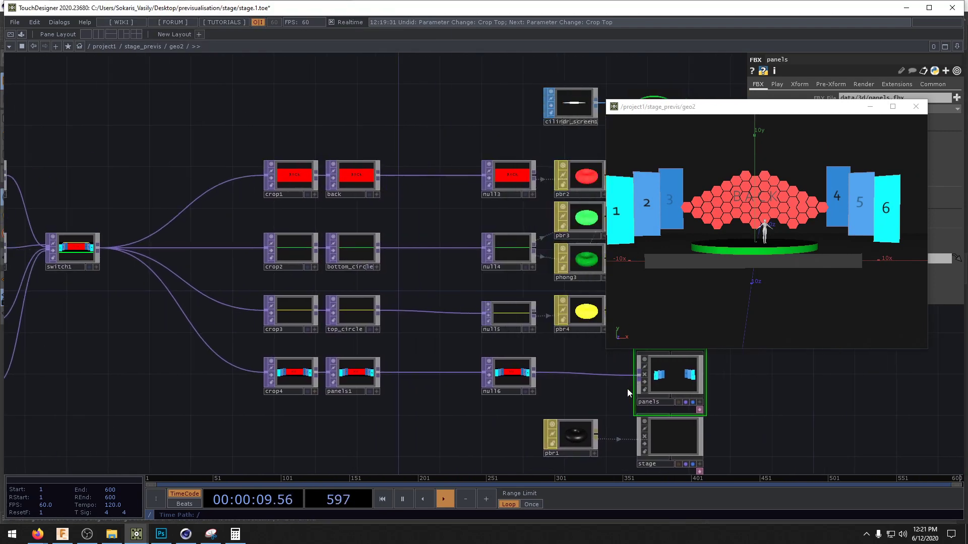
- Inside the panels component, cut the moviefilein1 grid image and delete the switch1 operator
key("i")
key("h")
scroll(265, 223, "up", 3)
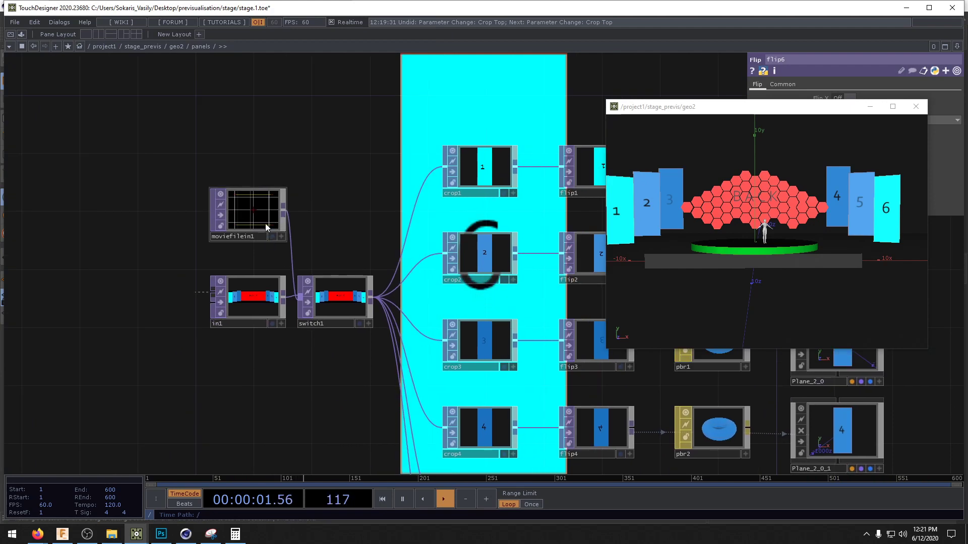
left_click(266, 224)
key("Delete")
left_click(349, 314)
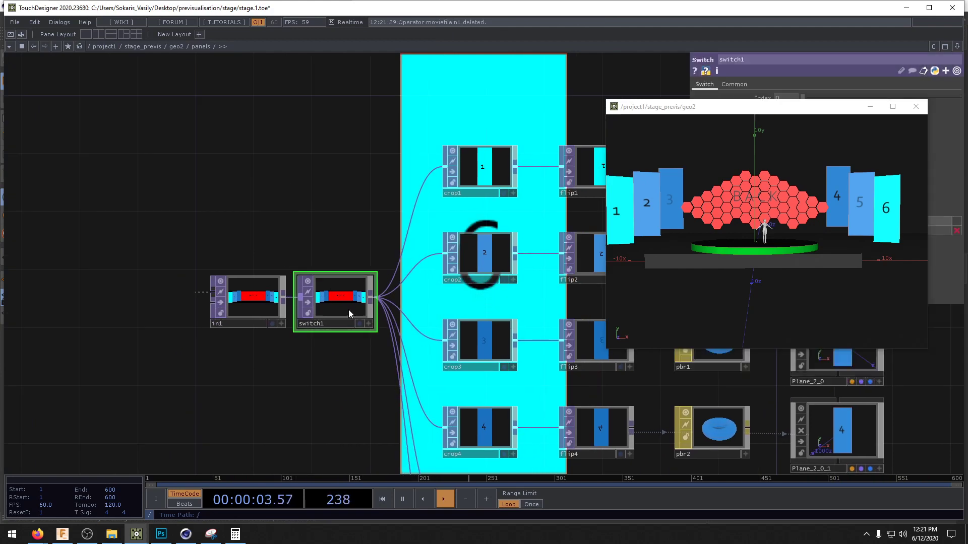
key("Delete")
- Paste moviefilein1 into the geo2 network, connect it to switch1 and make switch1 output the grid image
key("u")
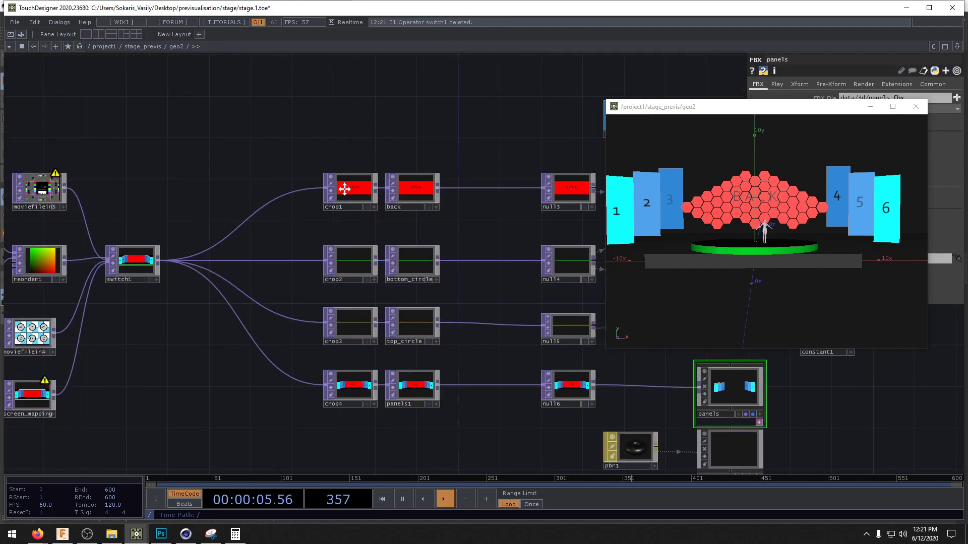
left_click_drag(209, 159, 245, 298)
key("ctrl+v")
left_click(275, 299)
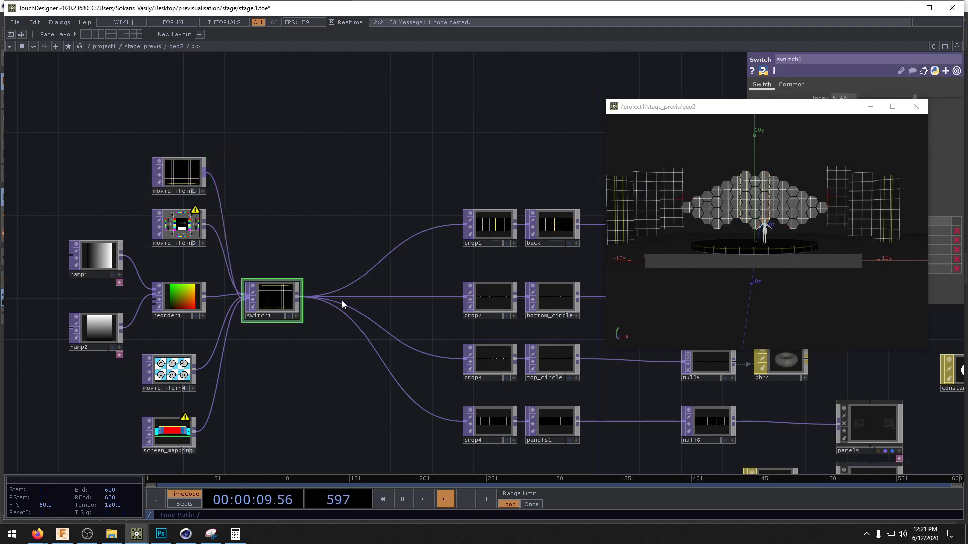
- Compare the grid in the moviefilein1 and switch1 outputs with how it lands on the stage screens in the preview
left_click_drag(703, 274, 746, 266)
scroll(169, 179, "up", 6)
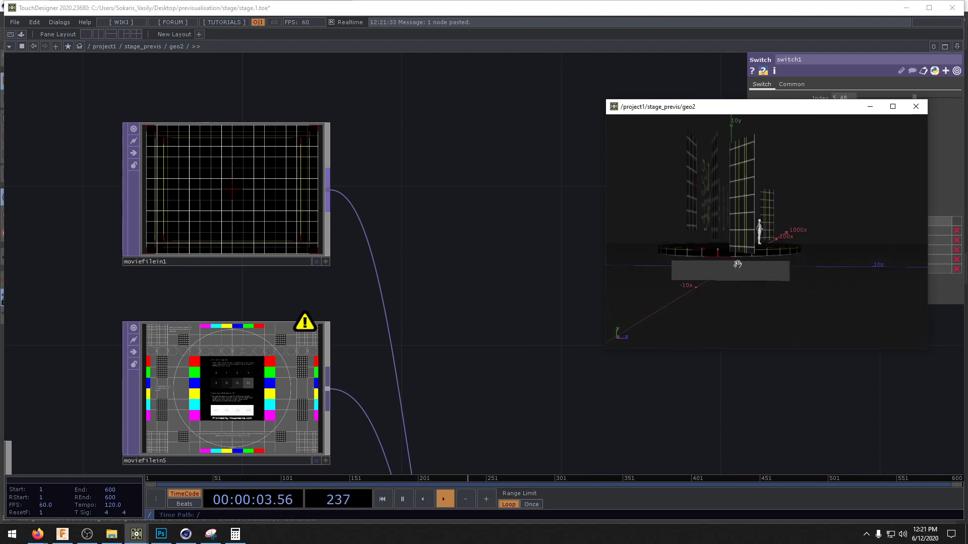
left_click_drag(528, 302, 353, 15)
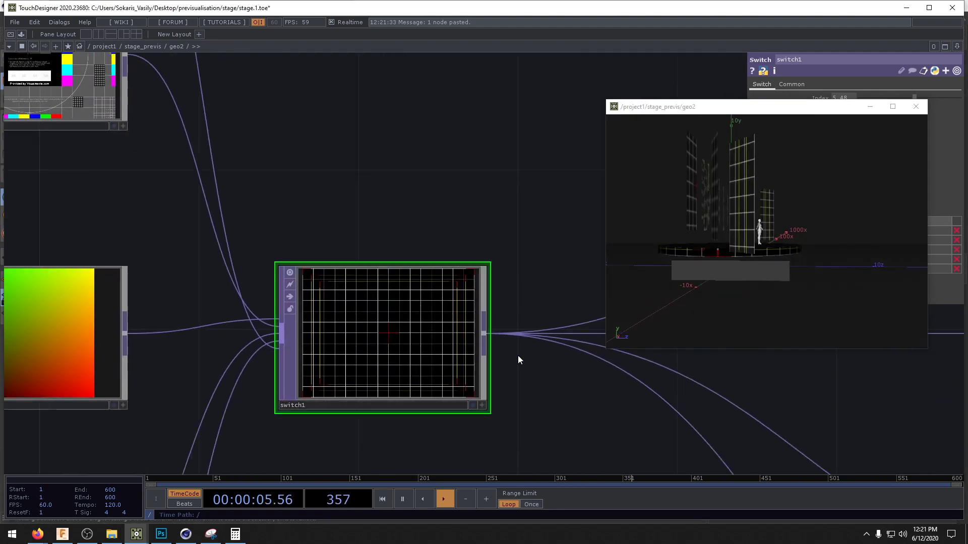
left_click_drag(532, 331, 512, 166)
scroll(509, 298, "down", 8)
mouse_move(446, 327)
left_mouse_down()
mouse_move(267, 196)
mouse_move(106, 196)
left_mouse_up()
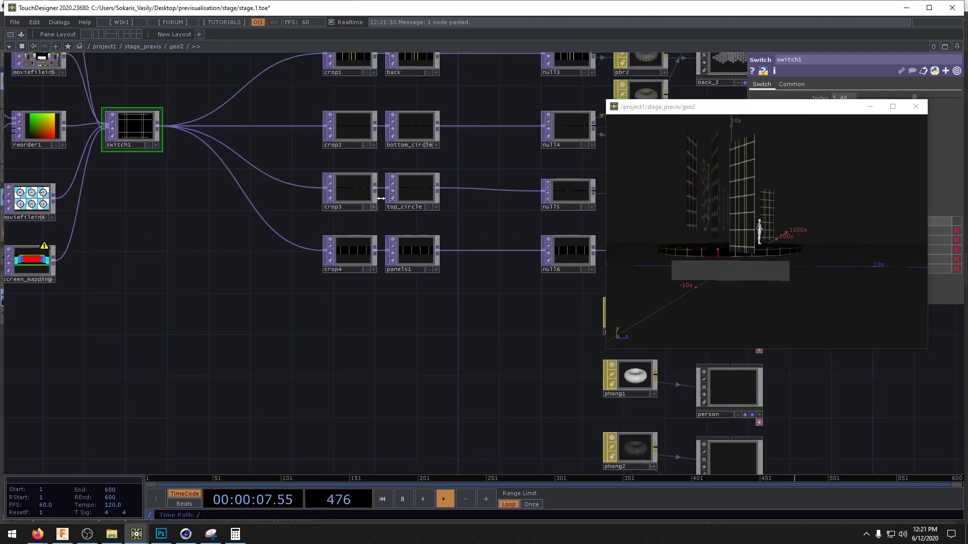
- Examine the grid in the crop2, crop3 and crop4 chains and check it on the stage from the front
scroll(352, 190, "up", 8)
scroll(328, 183, "down", 2)
scroll(325, 171, "down", 3)
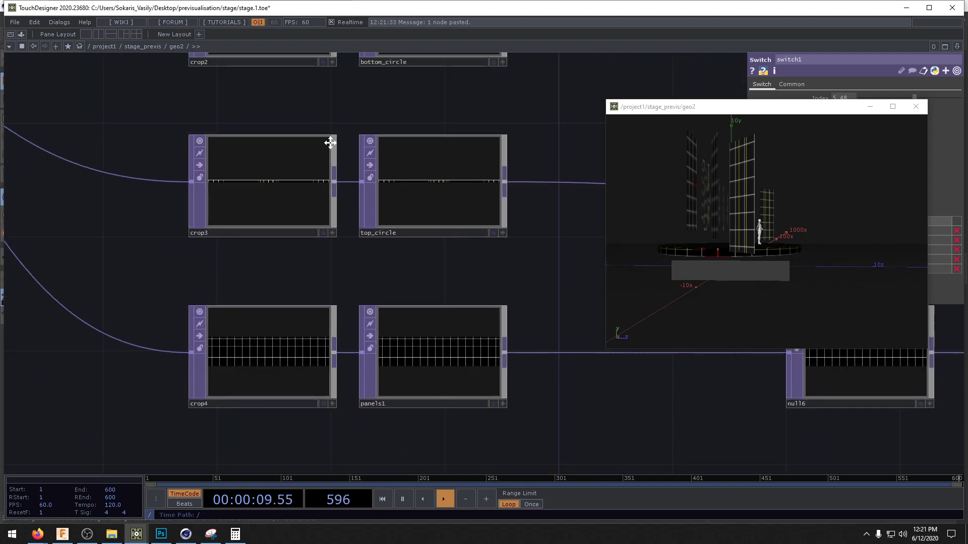
left_click_drag(307, 91, 166, 90)
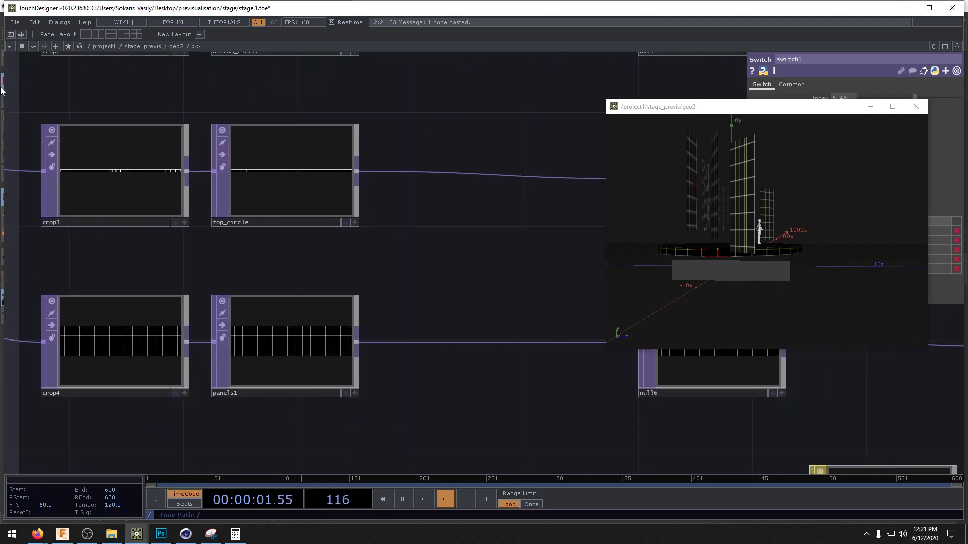
left_click_drag(95, 108, 76, 240)
scroll(219, 246, "down", 6)
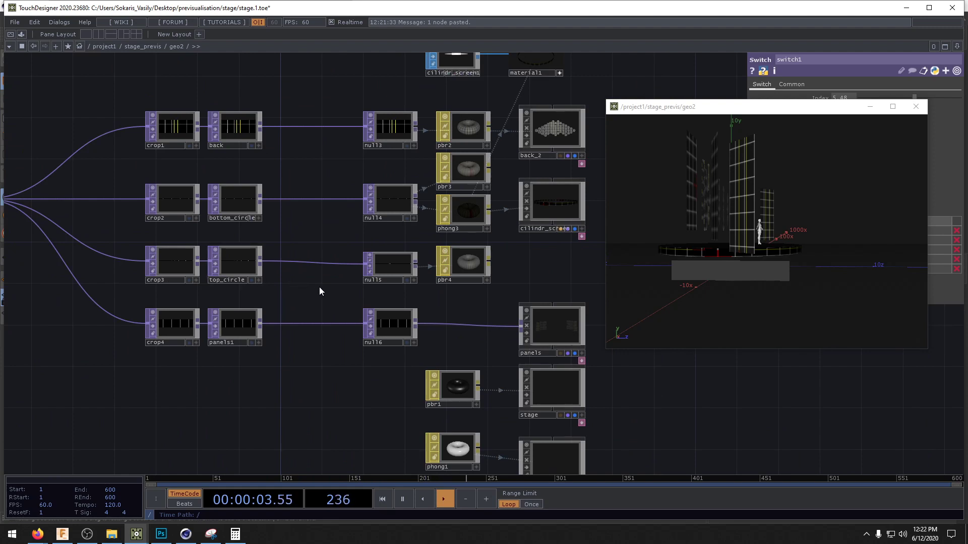
scroll(411, 281, "up", 8)
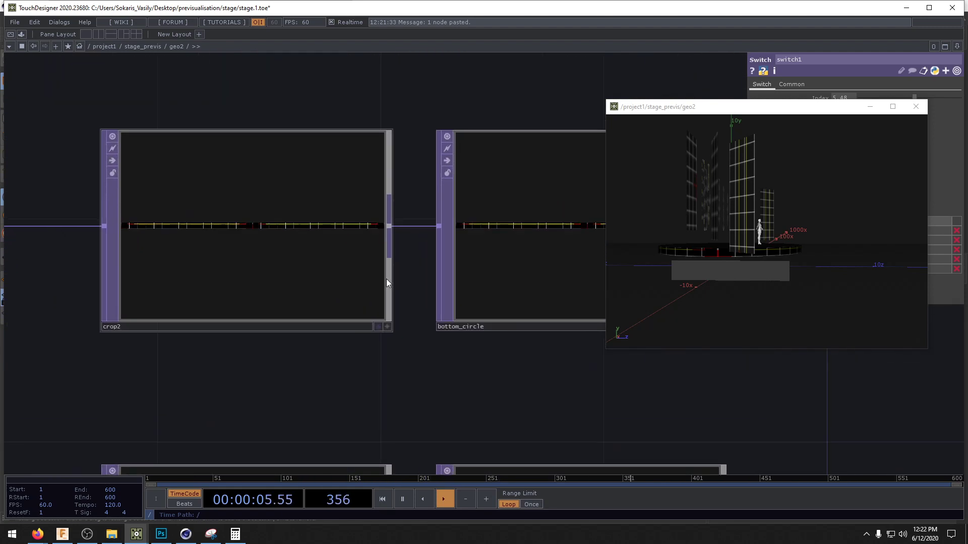
left_click_drag(778, 258, 716, 282)
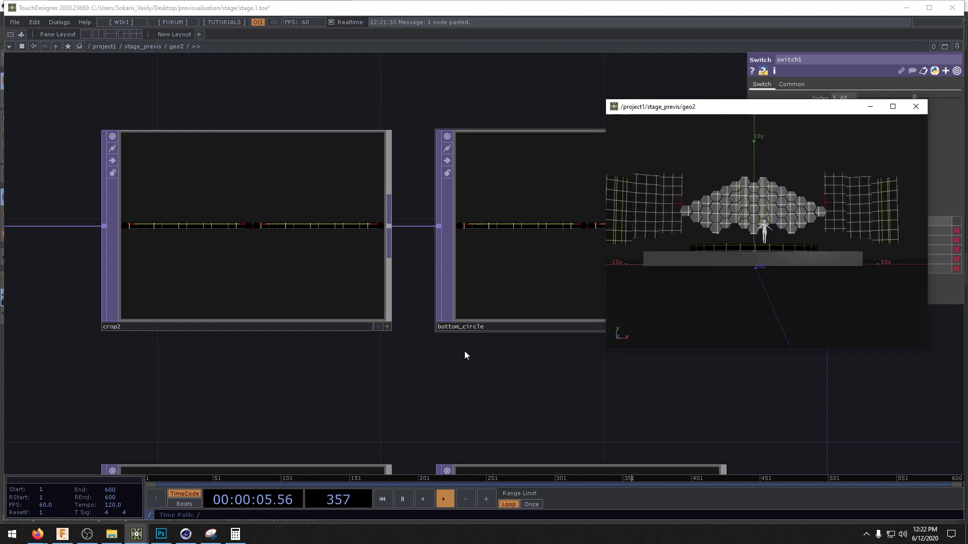
scroll(448, 379, "down", 3)
left_click_drag(448, 379, 385, 383)
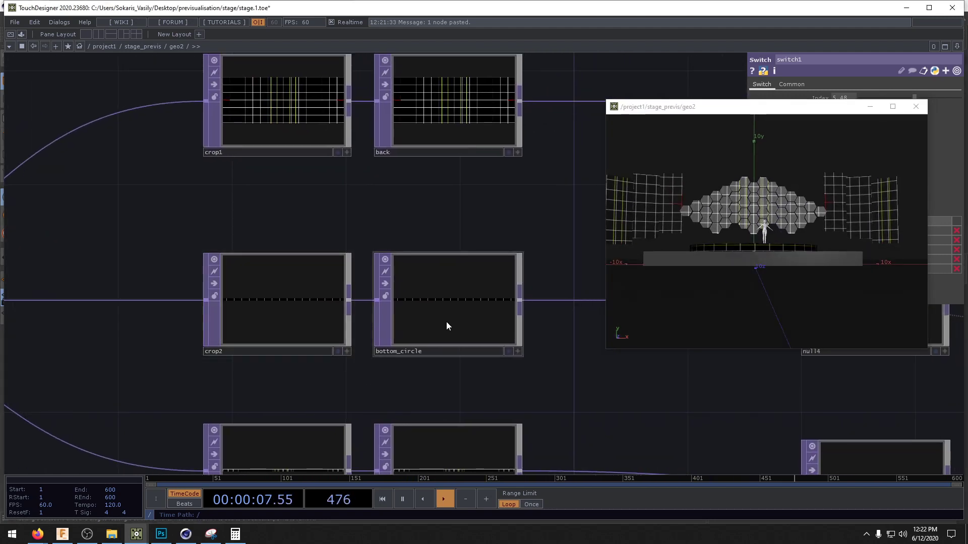
- Insert a Transform TOP on the wire between bottom_circle and null4
left_click(447, 324)
left_click_drag(472, 228, 222, 253)
right_click(397, 323)
left_click(403, 313)
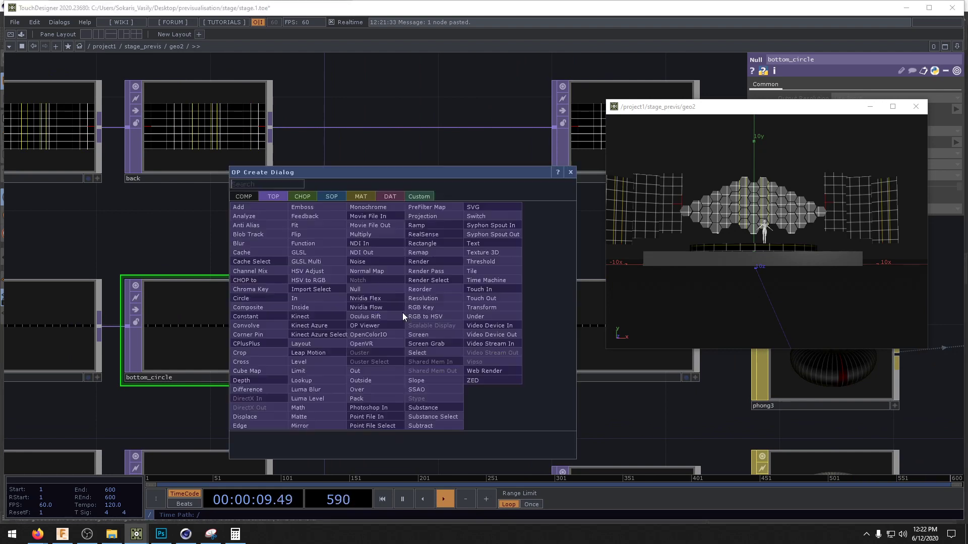
type("tr")
left_click(479, 307)
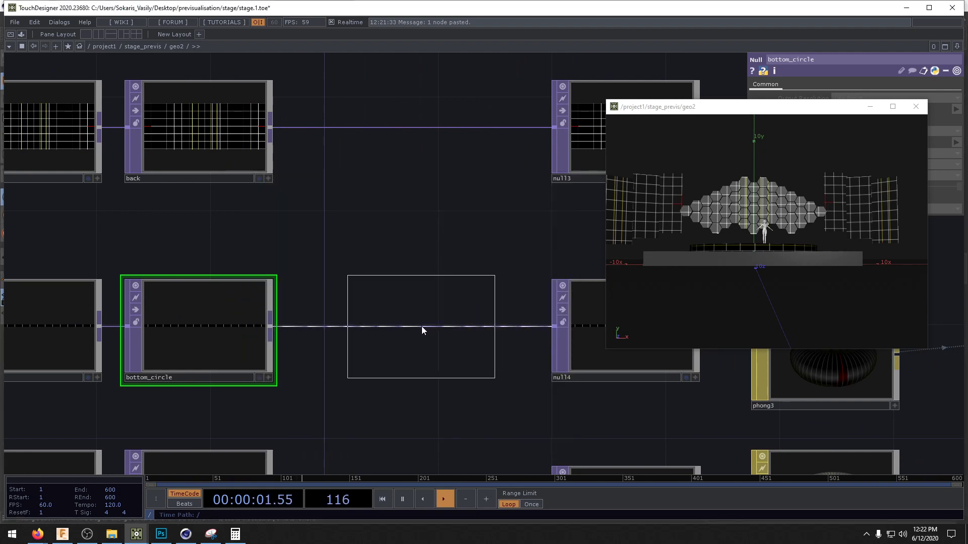
left_click(426, 328)
- Examine the mesh, facet1 and null1 operators inside cilindr_screen, and check the bottom circle in the stage preview
left_click_drag(757, 108, 220, 58)
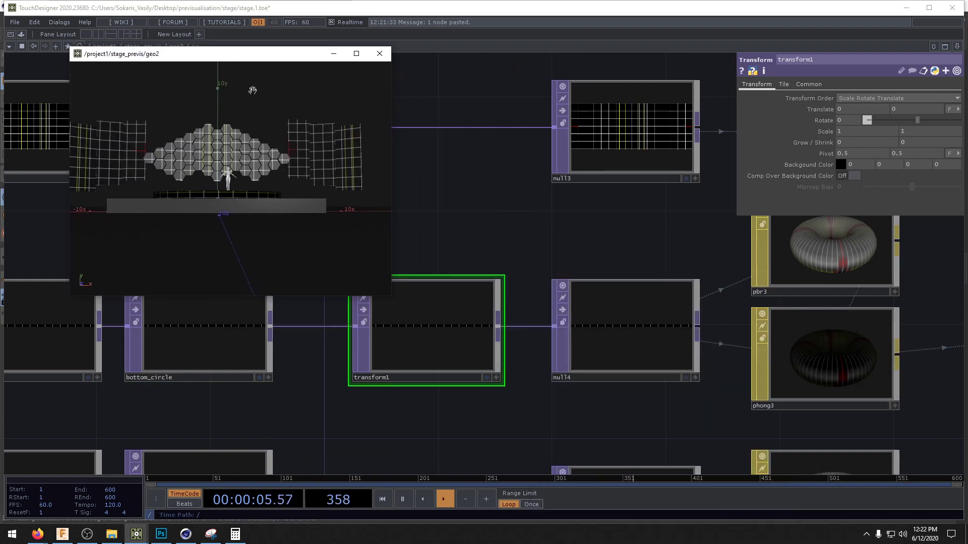
left_click_drag(509, 229, 563, 253)
left_click_drag(444, 248, 60, 203)
key("i")
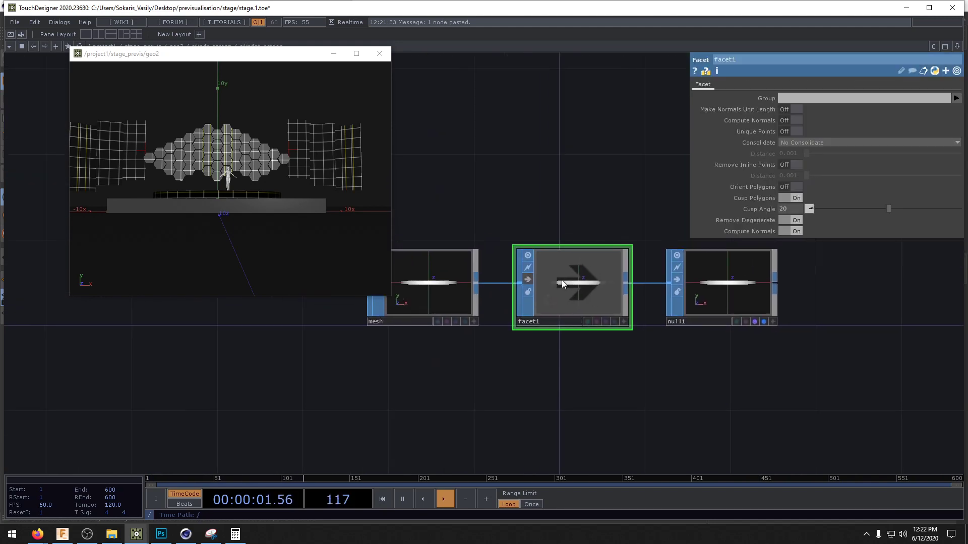
scroll(432, 296, "up", 3)
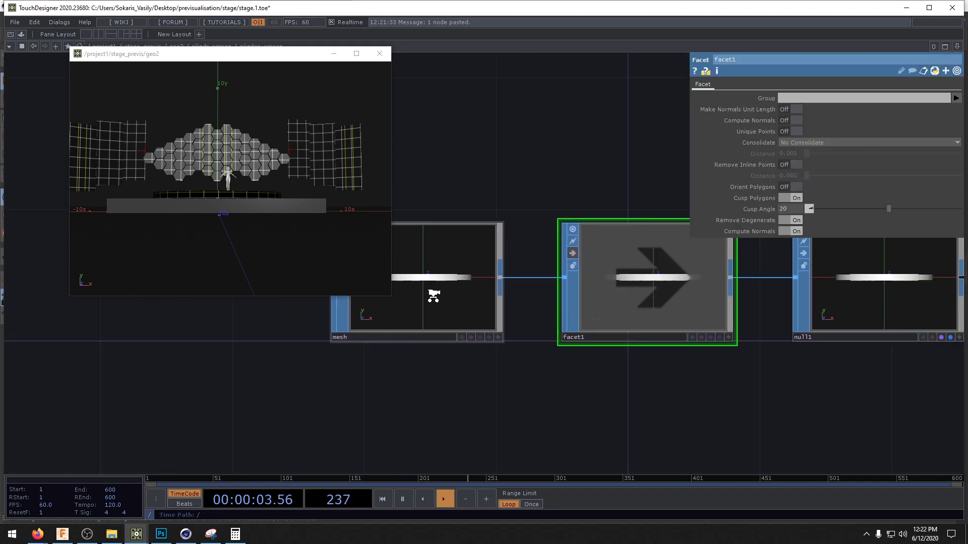
scroll(433, 296, "down", 3)
left_click_drag(513, 205, 606, 251)
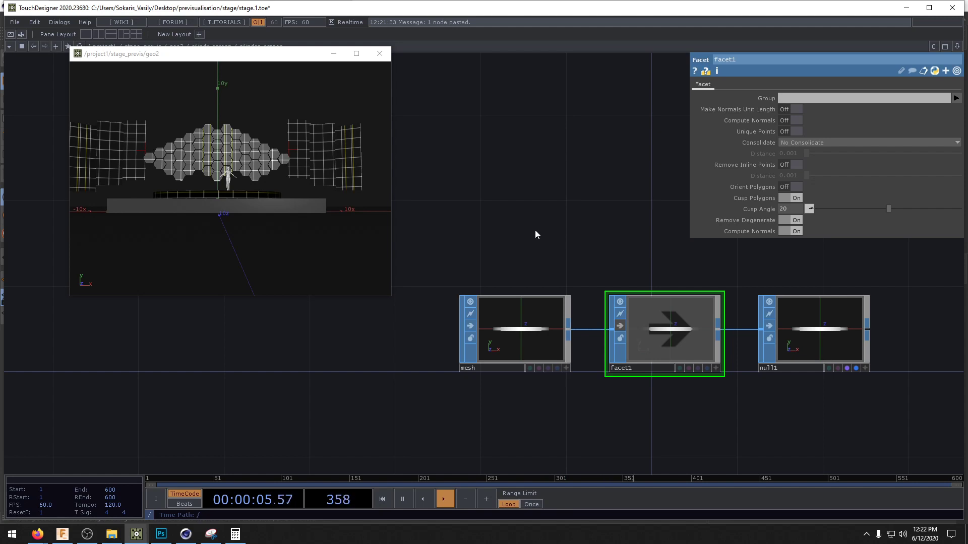
key("u")
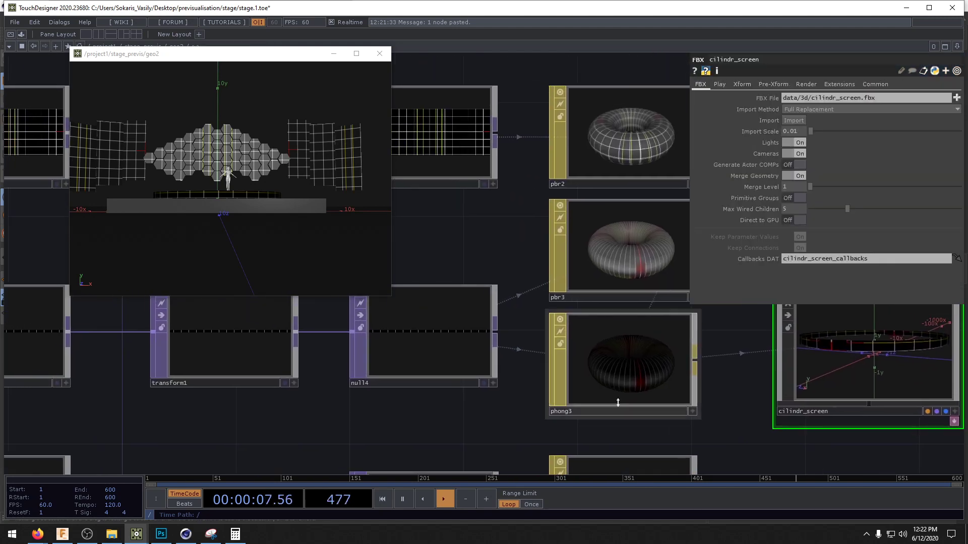
left_click_drag(453, 414, 566, 421)
left_click_drag(247, 239, 266, 257)
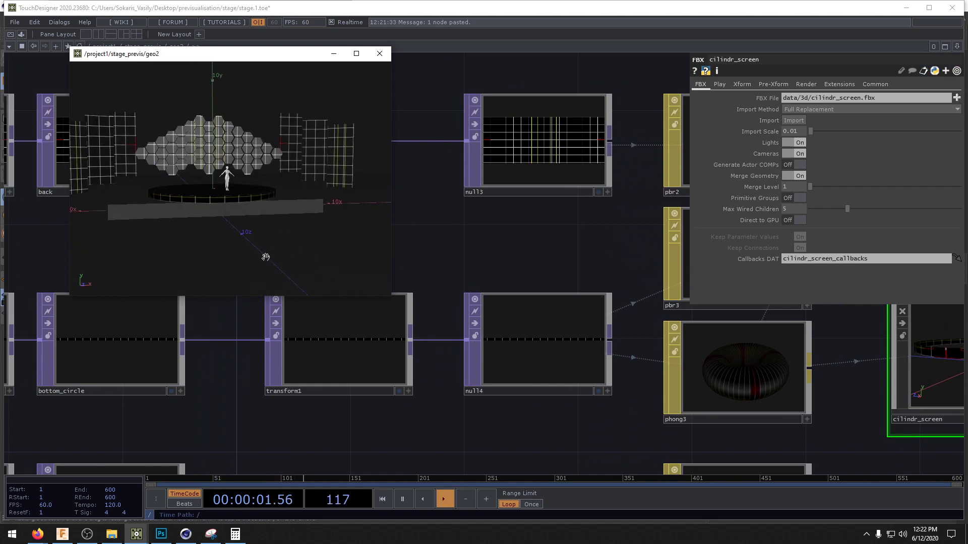
left_click_drag(432, 432, 500, 450)
- Set the X translation of transform1 to .25 to shift the bottom circle's image sideways
left_click(410, 340)
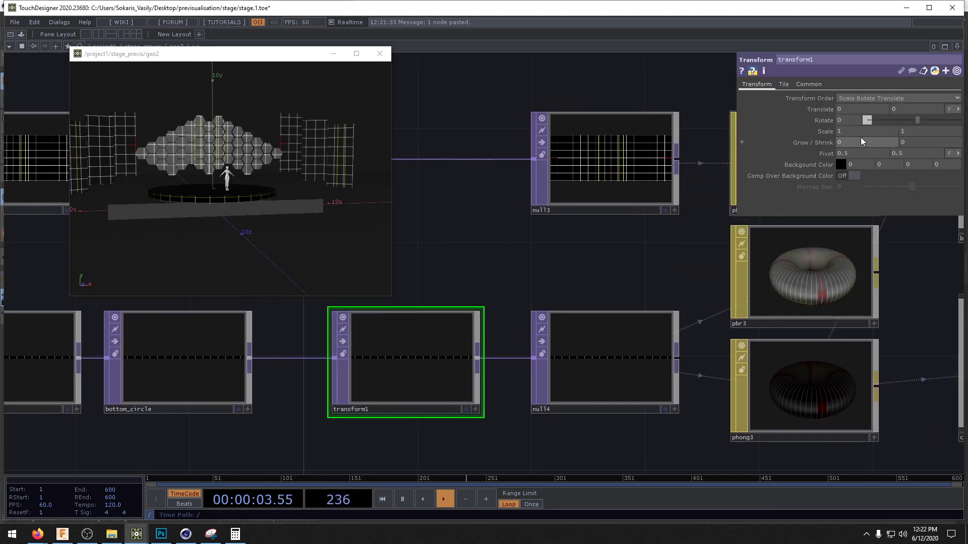
left_click(867, 110)
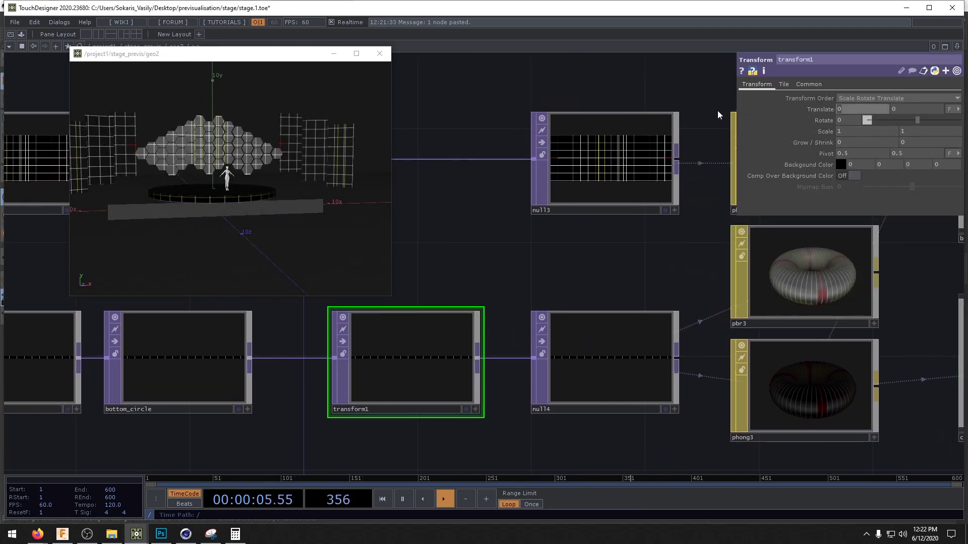
type(".25")
key("Return")
- Check the shifted bottom circle strip and set the Extend mode of transform1 to Repeat
left_click_drag(300, 170, 271, 194)
left_click_drag(306, 324, 523, 318)
scroll(181, 379, "up", 5)
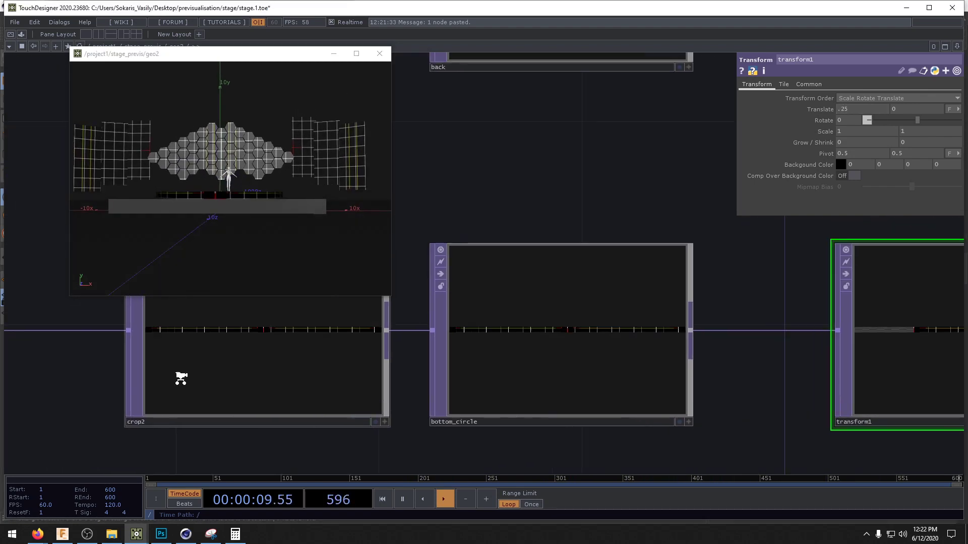
scroll(181, 379, "up", 1)
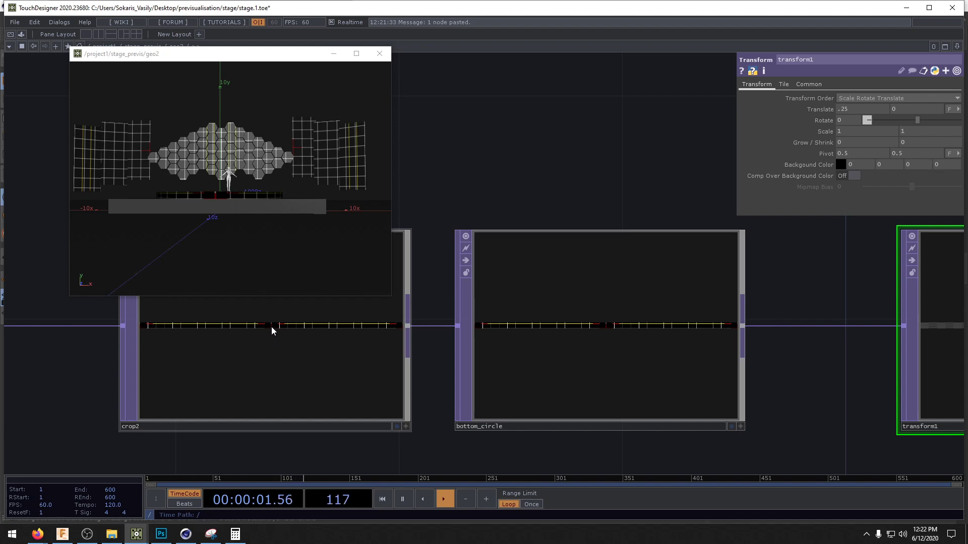
left_click_drag(556, 159, 266, 205)
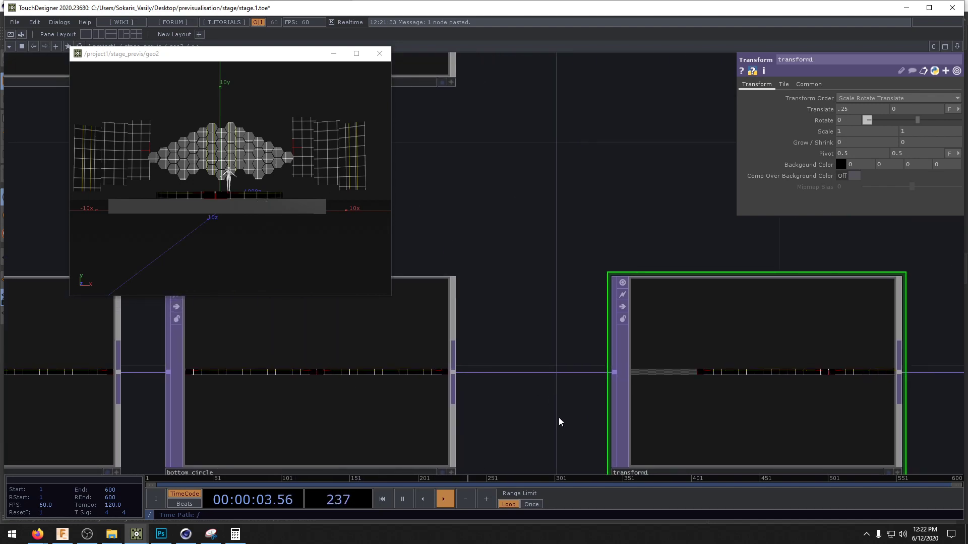
left_click(784, 85)
left_click(853, 99)
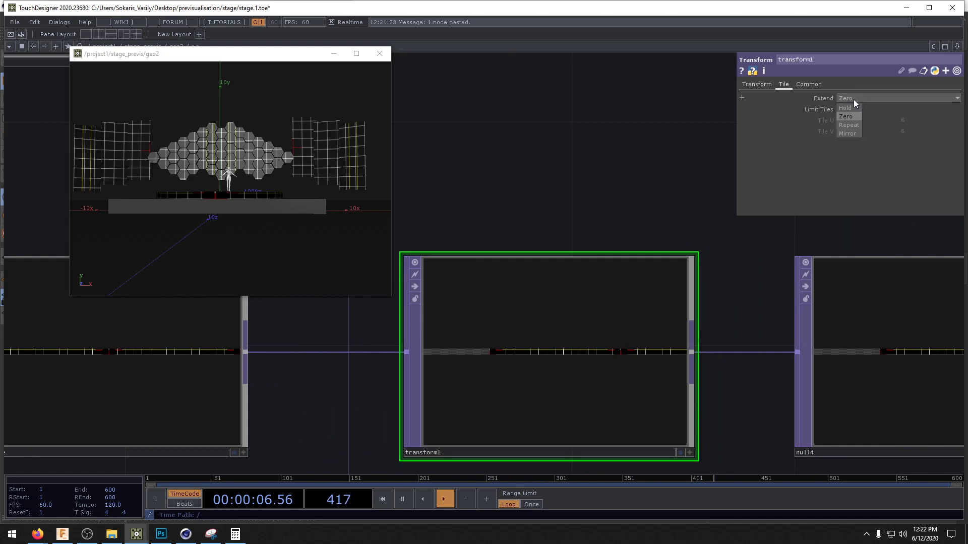
left_click(849, 125)
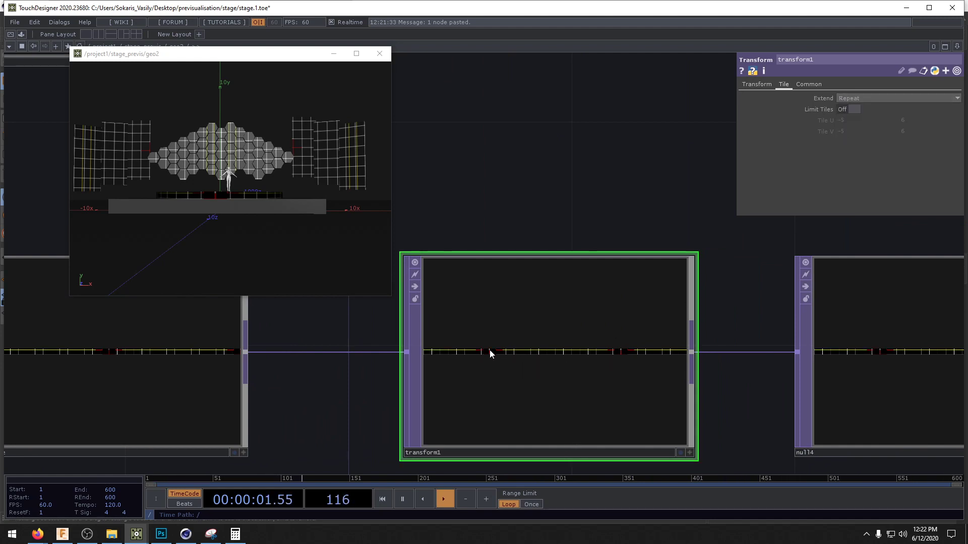
- Set the switch1 index to about 1.42 so it outputs the moviefilein5 test card
scroll(489, 349, "down", 5)
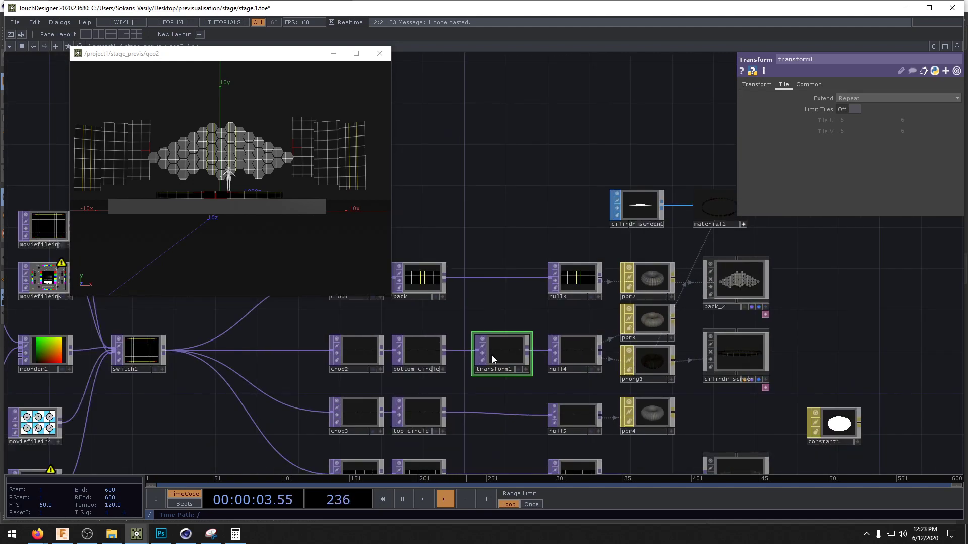
scroll(492, 355, "up", 5)
scroll(491, 355, "down", 4)
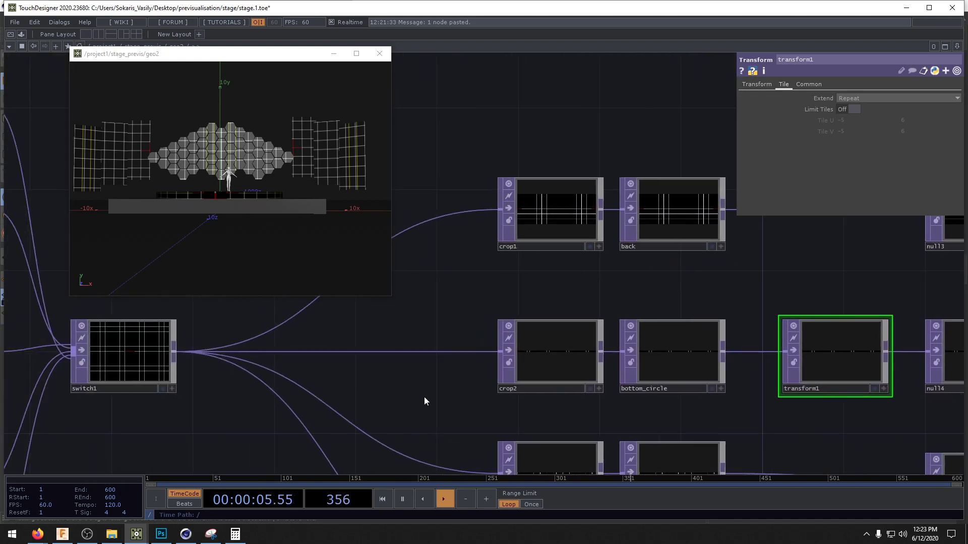
left_click_drag(424, 398, 688, 270)
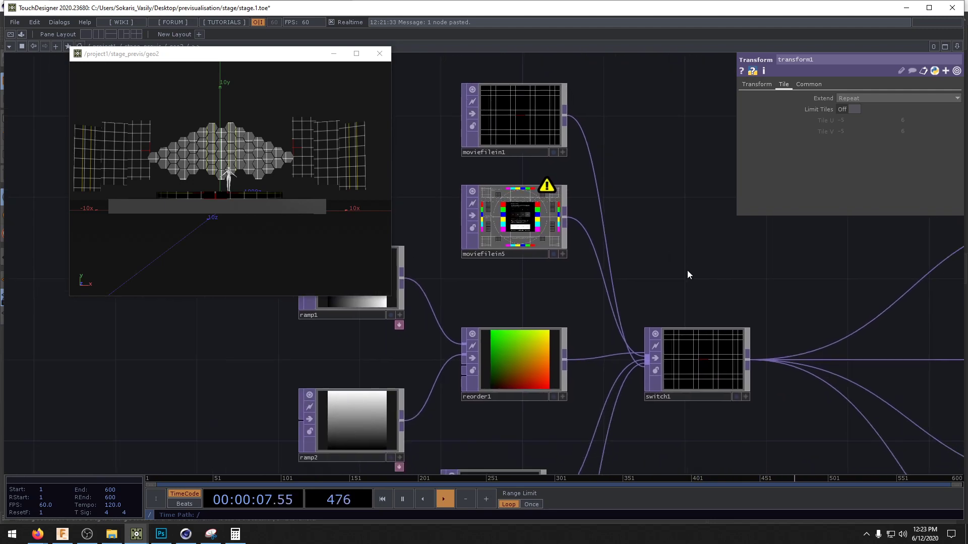
left_click(698, 348)
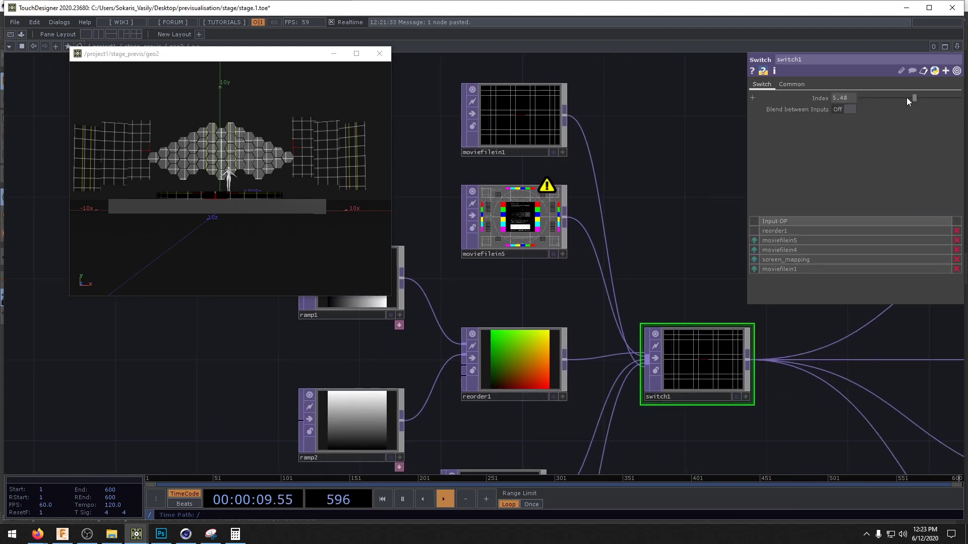
left_click_drag(907, 97, 875, 99)
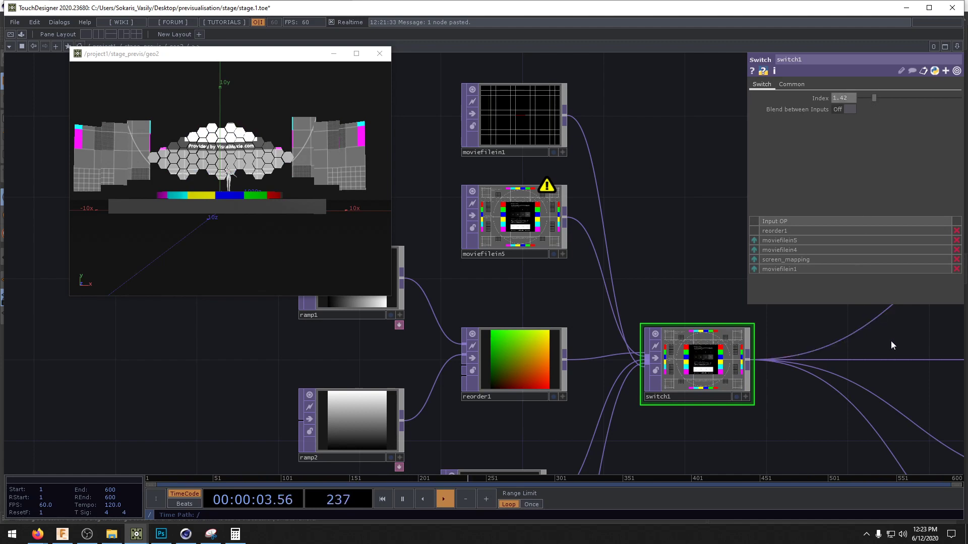
- Compare the colour bars in the crop2 and bottom_circle strips with how they land on the bottom circle in the preview
left_click_drag(891, 341, 719, 240)
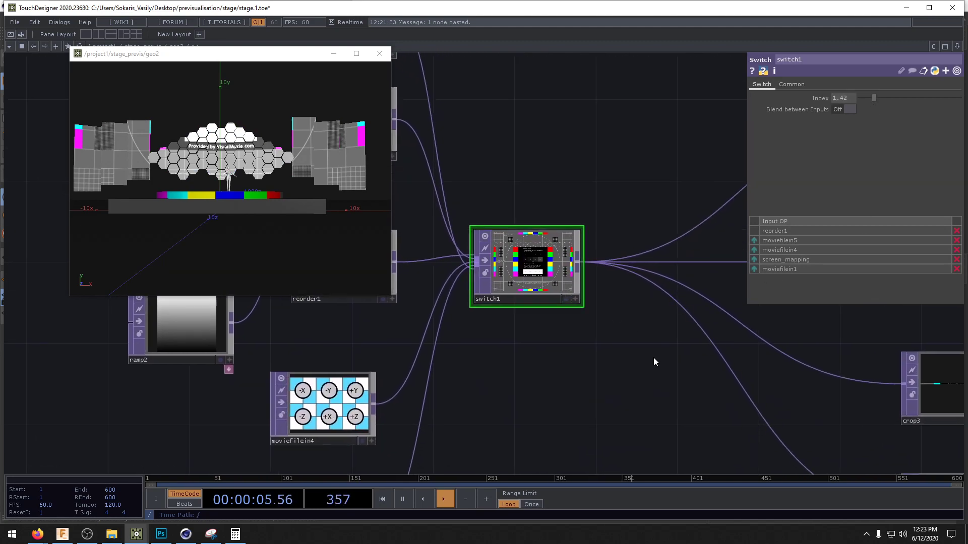
left_click_drag(654, 362, 404, 396)
left_click_drag(633, 413, 495, 358)
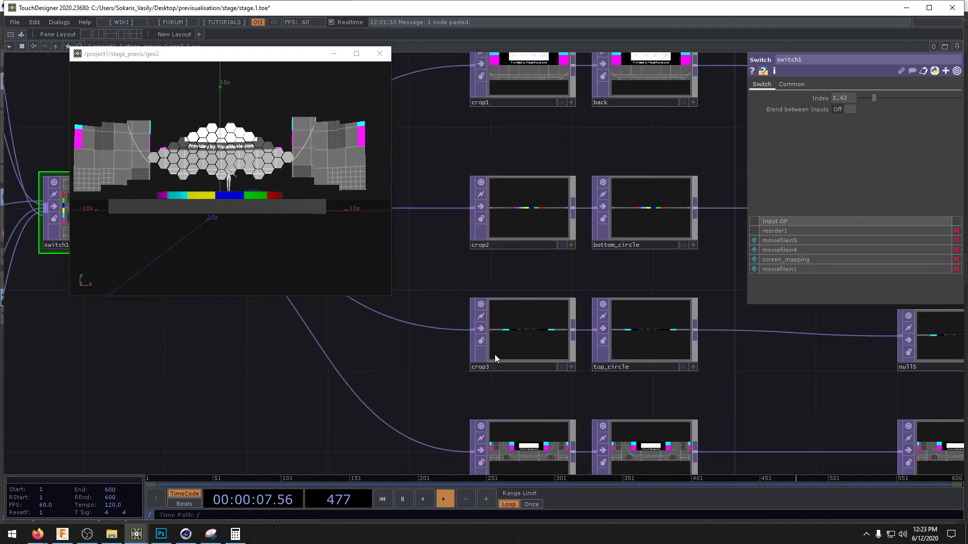
scroll(529, 207, "up", 5)
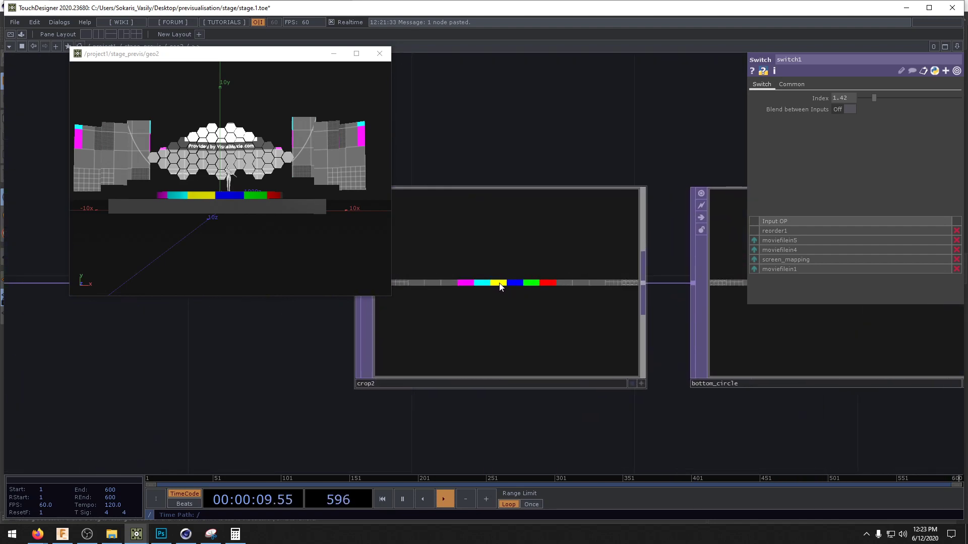
left_click_drag(217, 216, 145, 217)
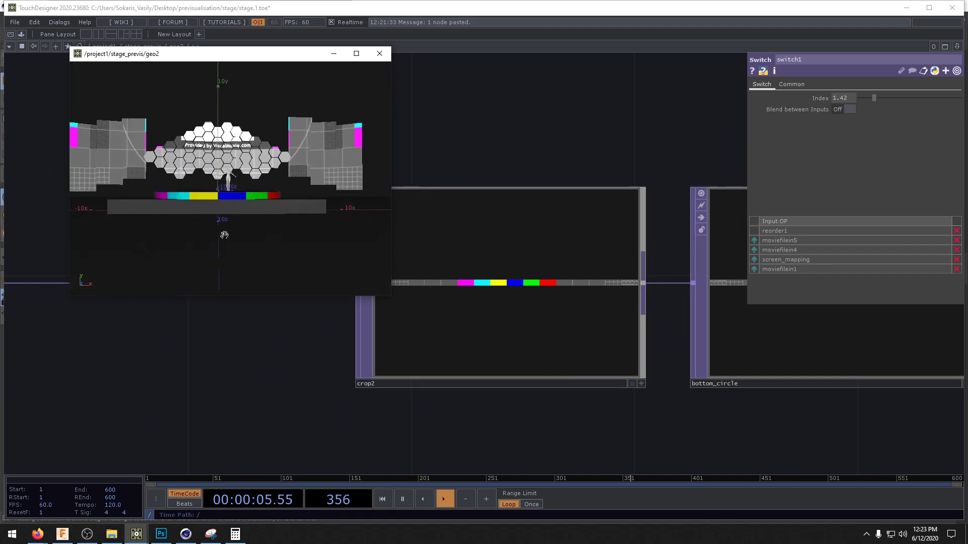
left_click_drag(292, 357, 264, 359)
left_click_drag(251, 244, 245, 241)
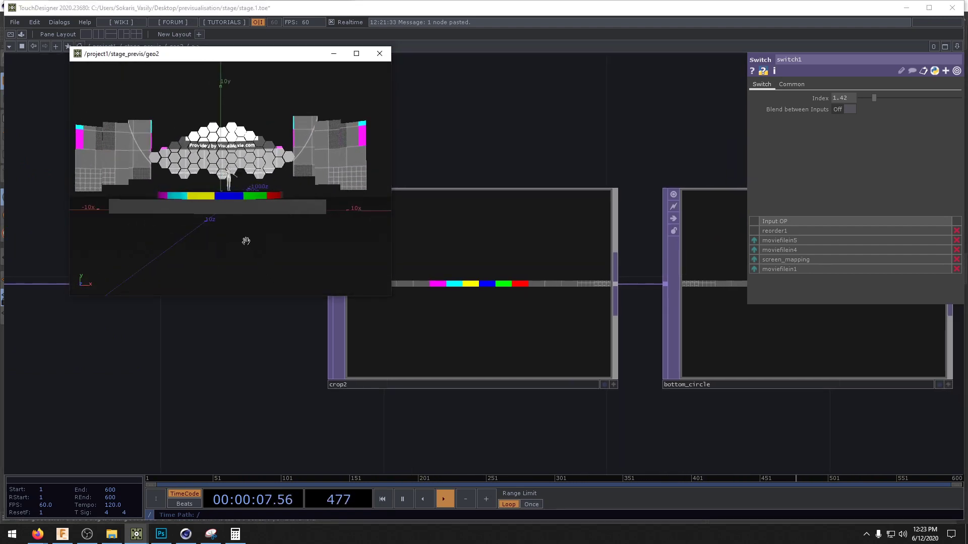
scroll(389, 383, "down", 10)
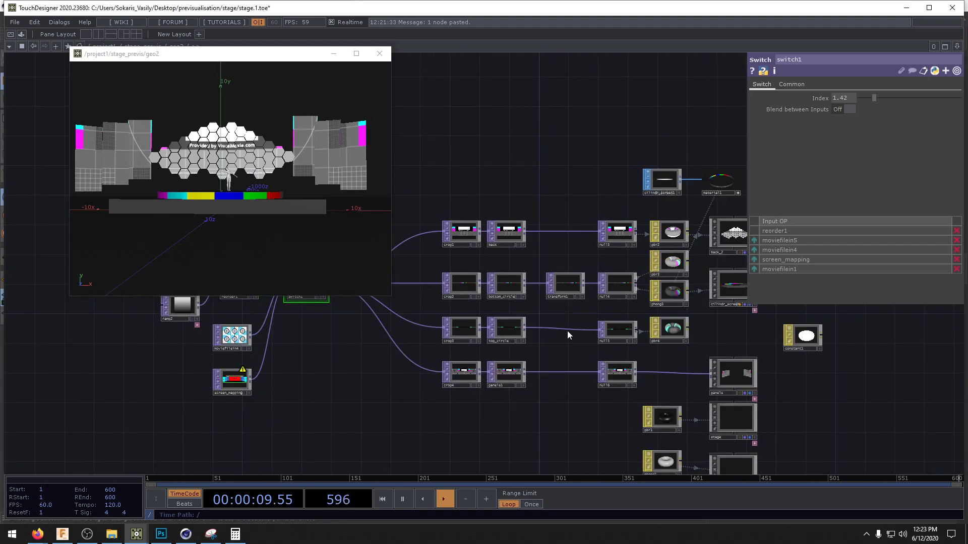
- Duplicate cilindr_screen for the top circle and assign pbr4 as the copy's material
scroll(671, 360, "up", 6)
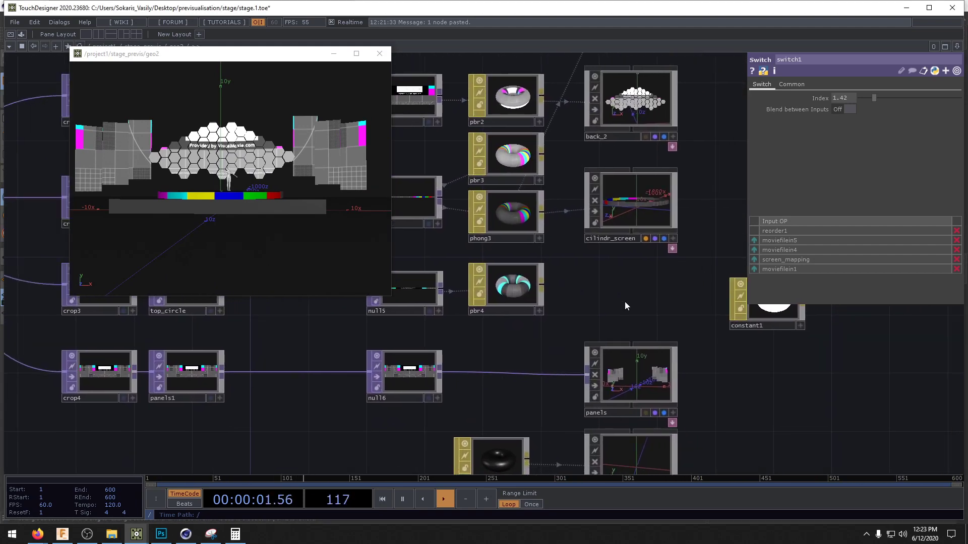
scroll(610, 257, "up", 3)
left_click(608, 252)
key("ctrl+c")
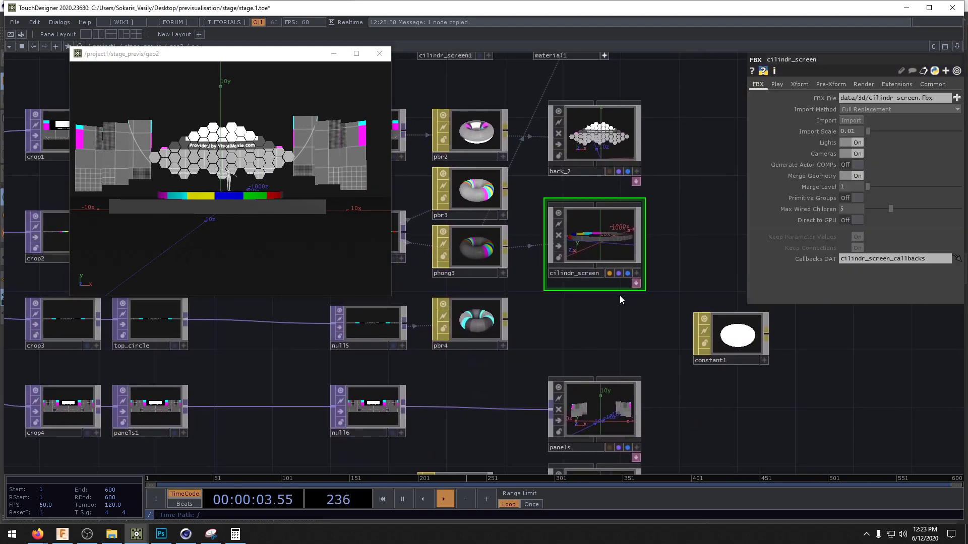
key("ctrl+v")
left_click_drag(502, 333, 589, 317)
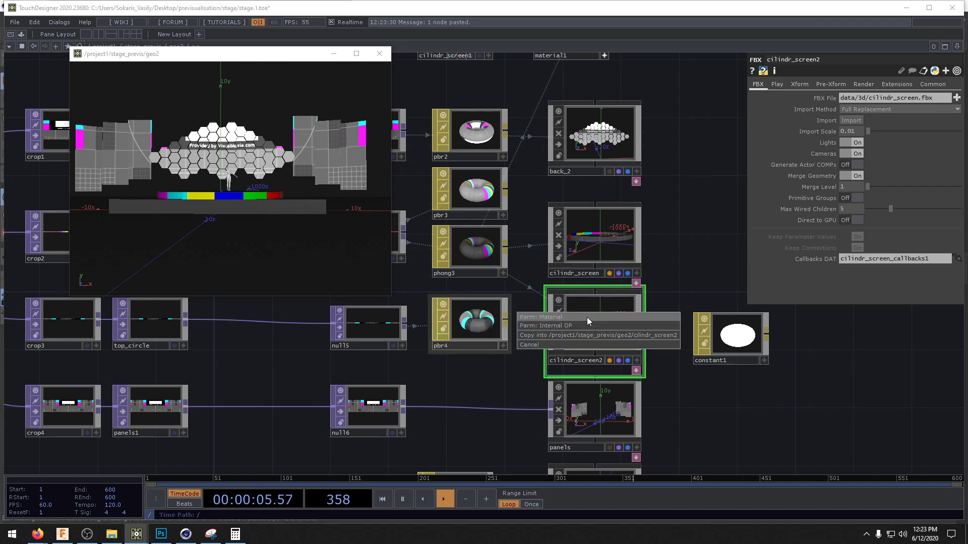
left_click(587, 317)
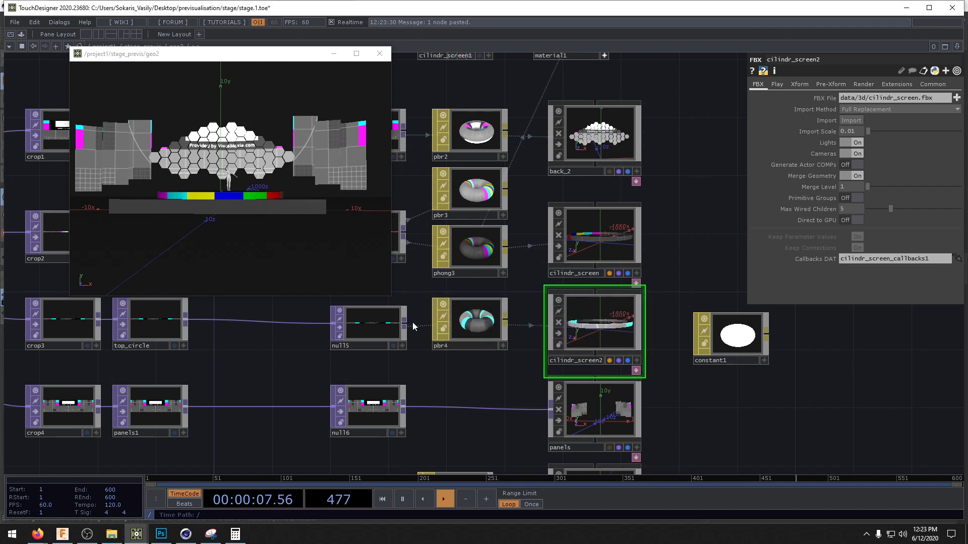
- Unlock the cilinder_screen geometry inside cilindr_screen2 and raise it to a Y translation of 7.26621
left_click(775, 84)
left_click(798, 87)
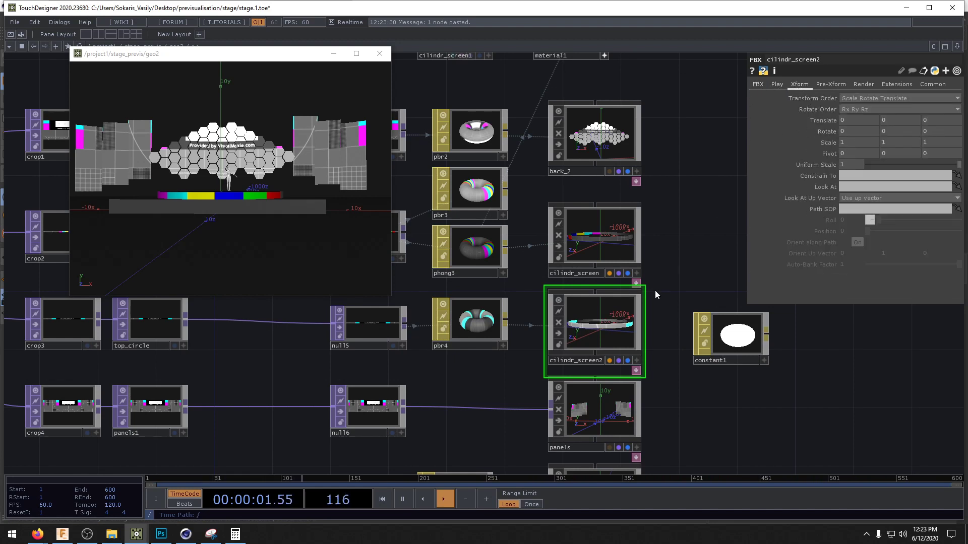
key("i")
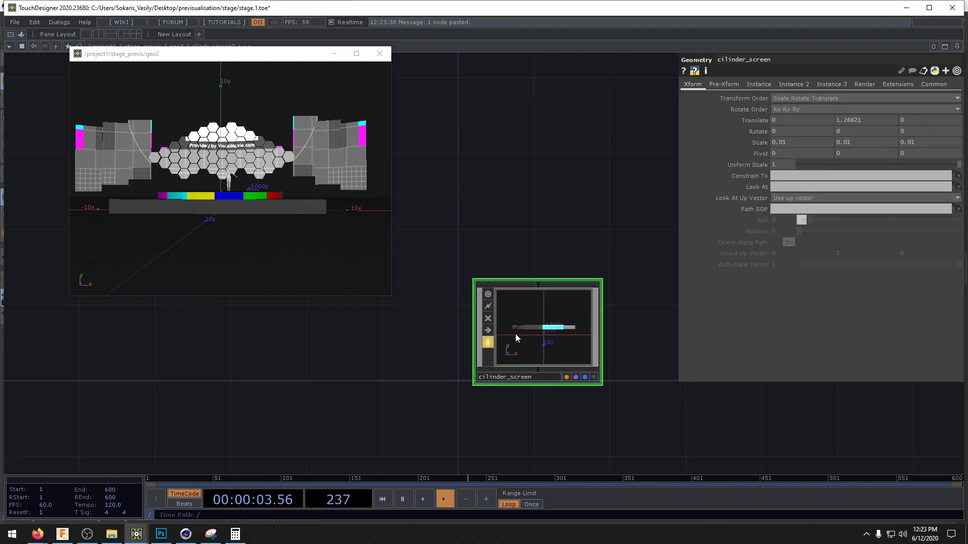
left_click(488, 342)
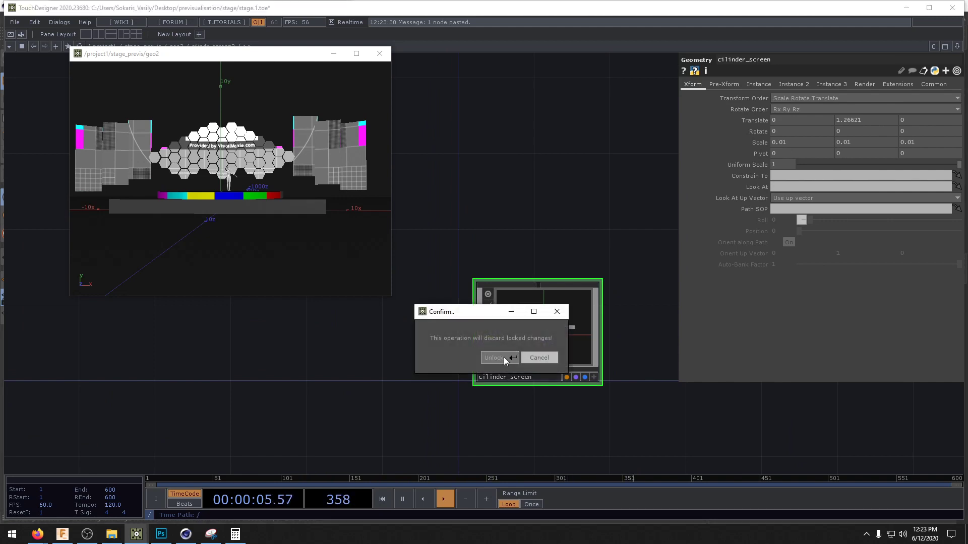
left_click(497, 357)
mouse_move(854, 114)
middle_mouse_down()
mouse_move(885, 101)
mouse_move(860, 103)
middle_mouse_up()
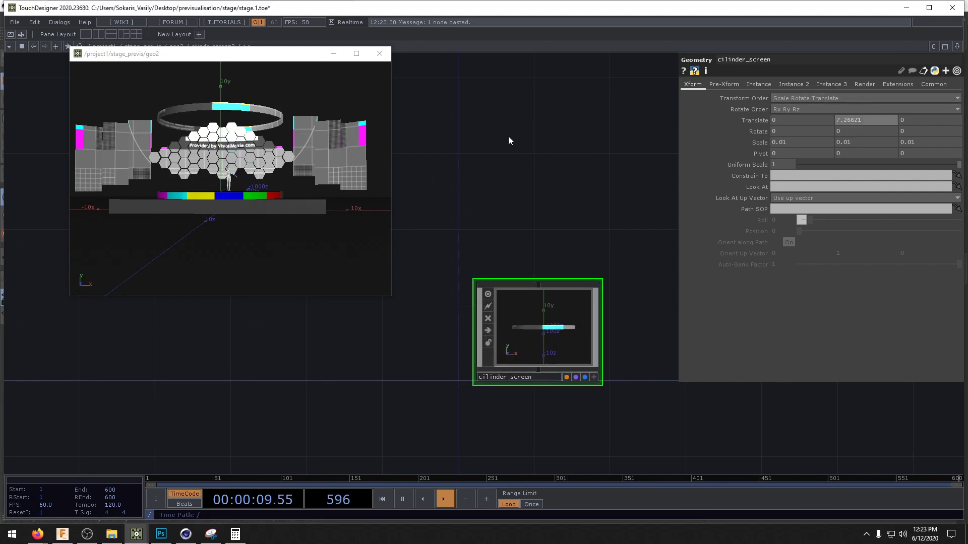
- Scale the top cilinder_screen down to 0.006 on all axes and raise its Y translation to about 7.46
mouse_move(266, 177)
left_mouse_down()
mouse_move(248, 181)
mouse_move(252, 169)
left_mouse_up()
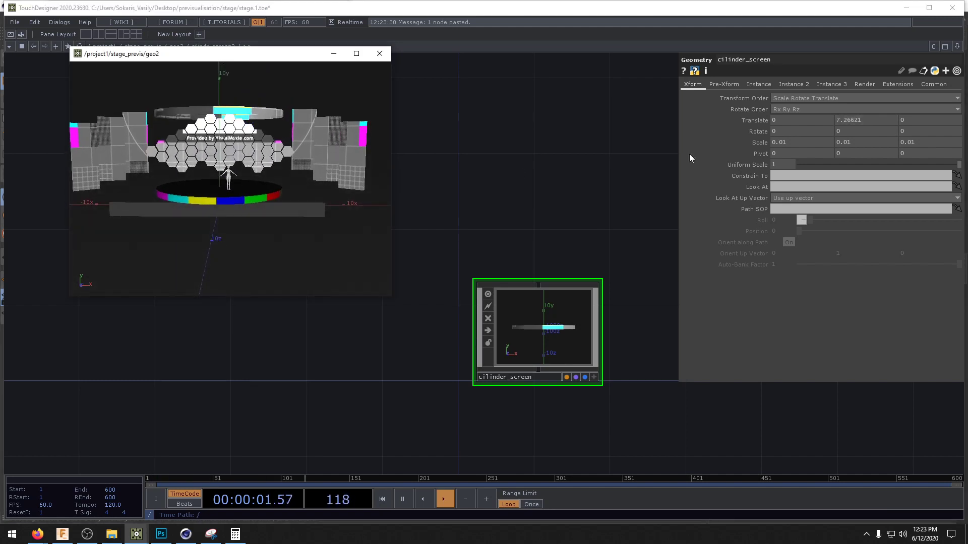
middle_click_drag(756, 143, 753, 123)
middle_click_drag(847, 143, 849, 144)
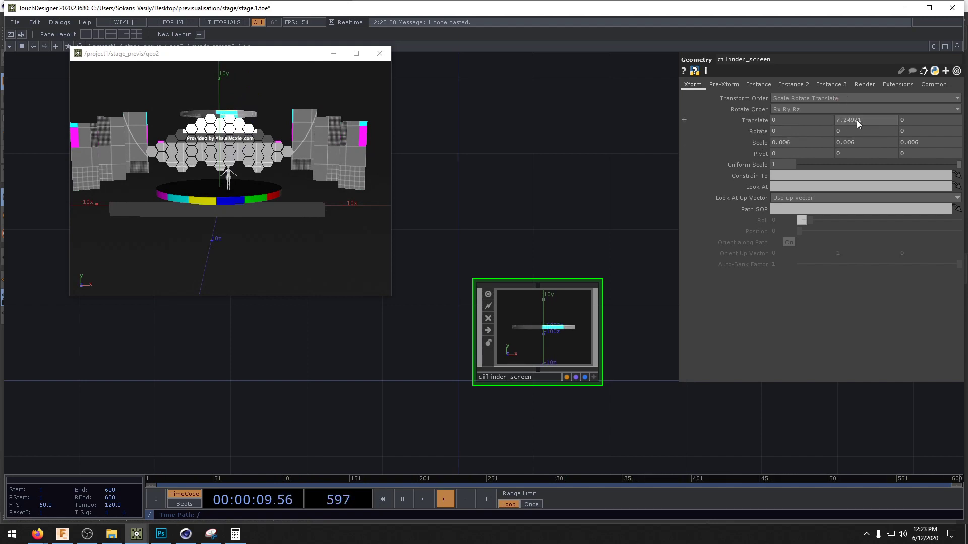
middle_click_drag(873, 132, 868, 106)
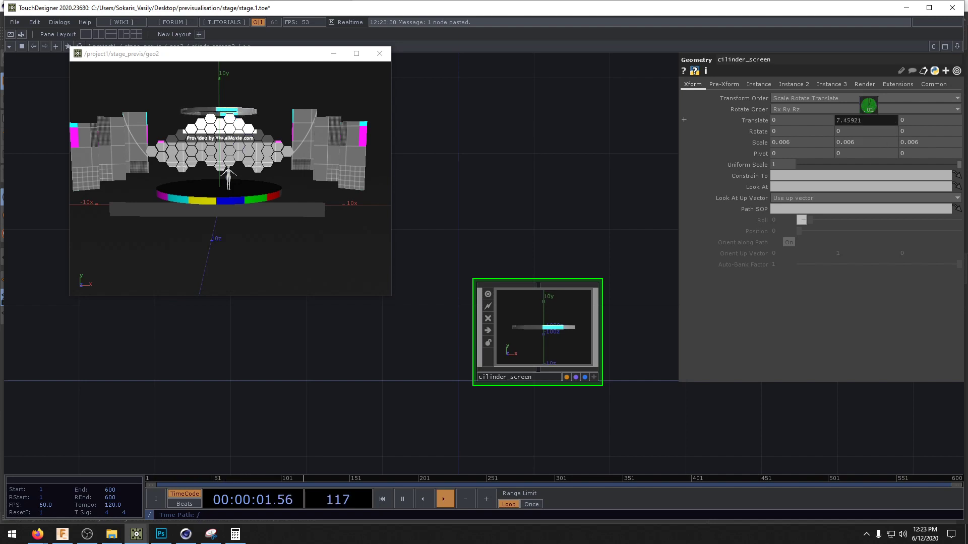
- Raise the top cilinder_screen's Y translation to 7.50921 and return to the parent network
scroll(629, 157, "up", 3)
mouse_move(629, 158)
left_mouse_down()
mouse_move(538, 173)
mouse_move(621, 152)
left_mouse_up()
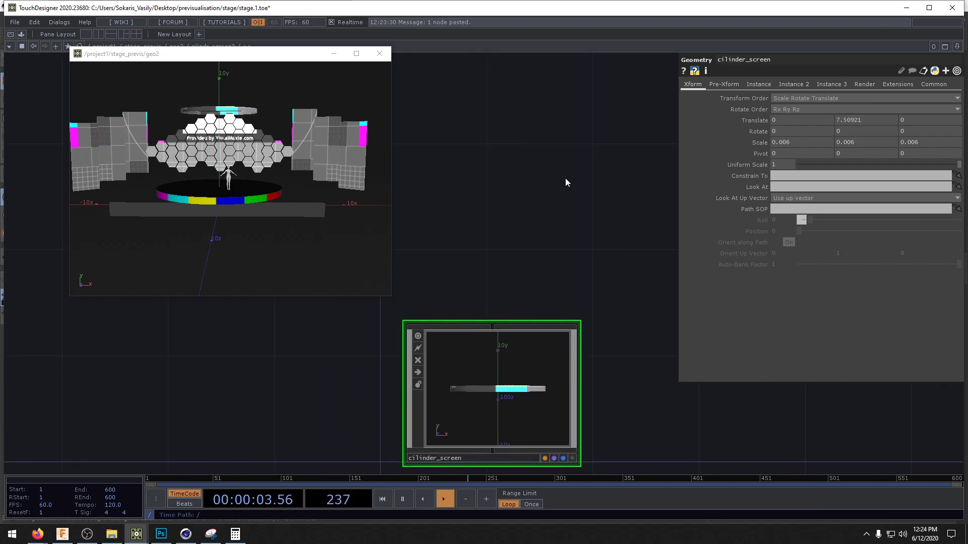
key("u")
- Insert a copy of transform1 between top_circle and null5 so the top circle gets the same repeating transform
left_click_drag(253, 377, 581, 363)
scroll(436, 322, "up", 4)
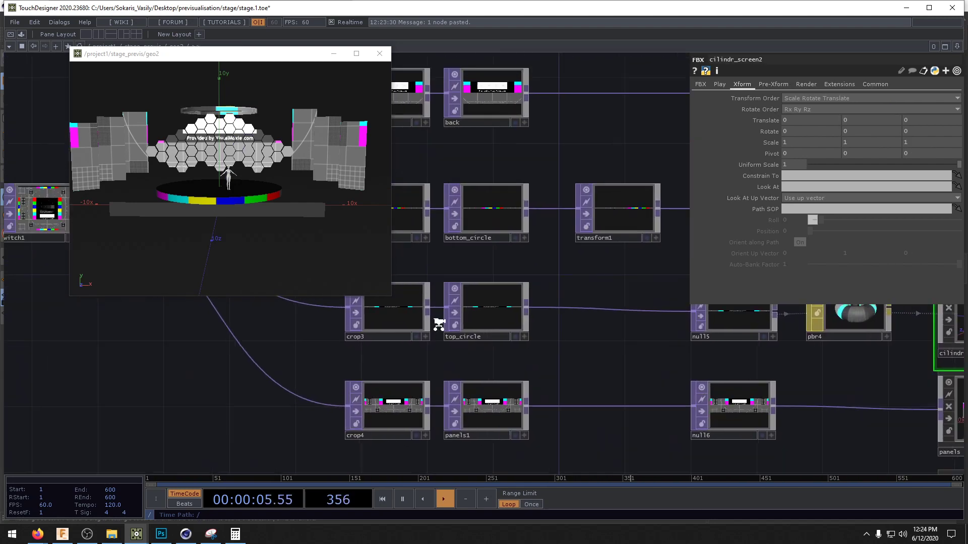
left_click_drag(721, 373, 525, 303)
scroll(526, 302, "down", 3)
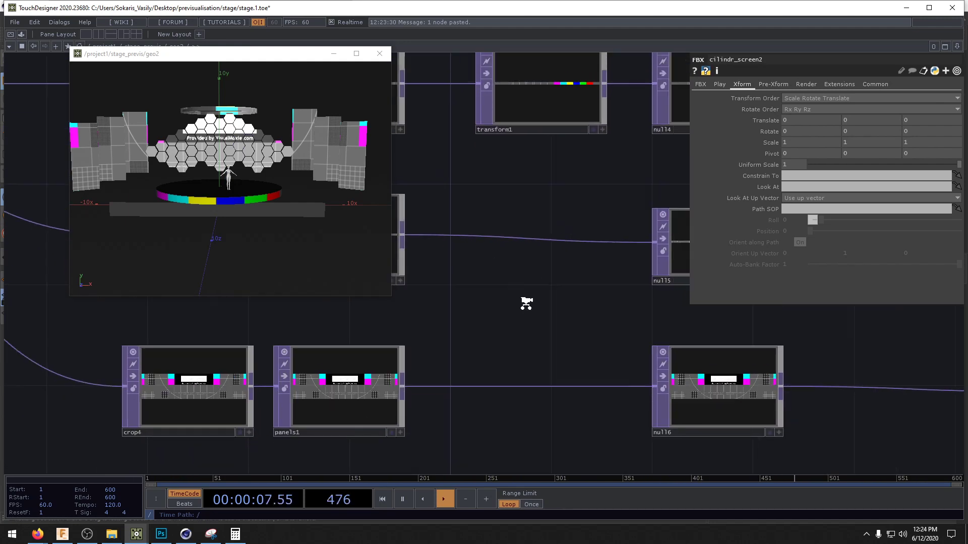
left_click(529, 142)
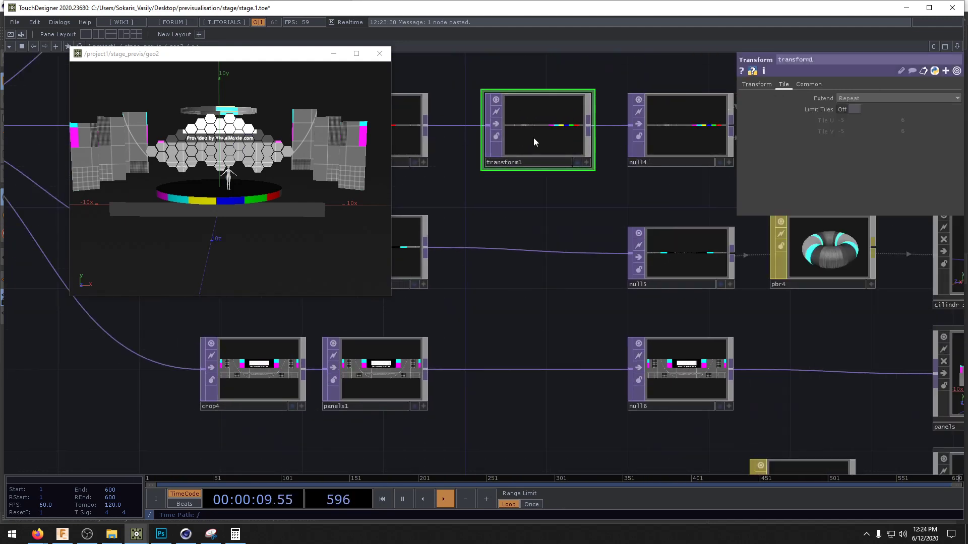
left_click_drag(533, 138, 531, 137)
key("ctrl+v")
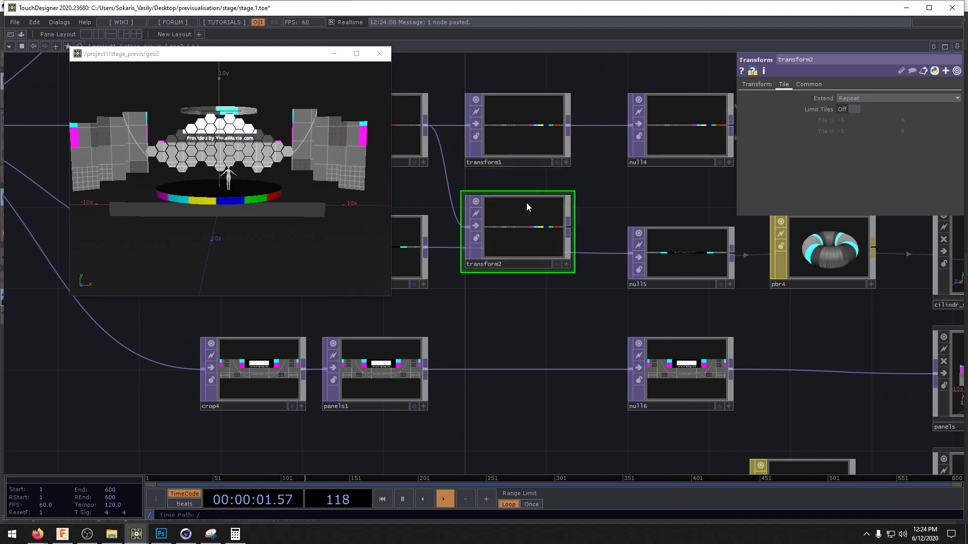
left_click_drag(453, 225, 465, 227)
left_click_drag(567, 227, 630, 253)
left_click_drag(526, 231, 547, 252)
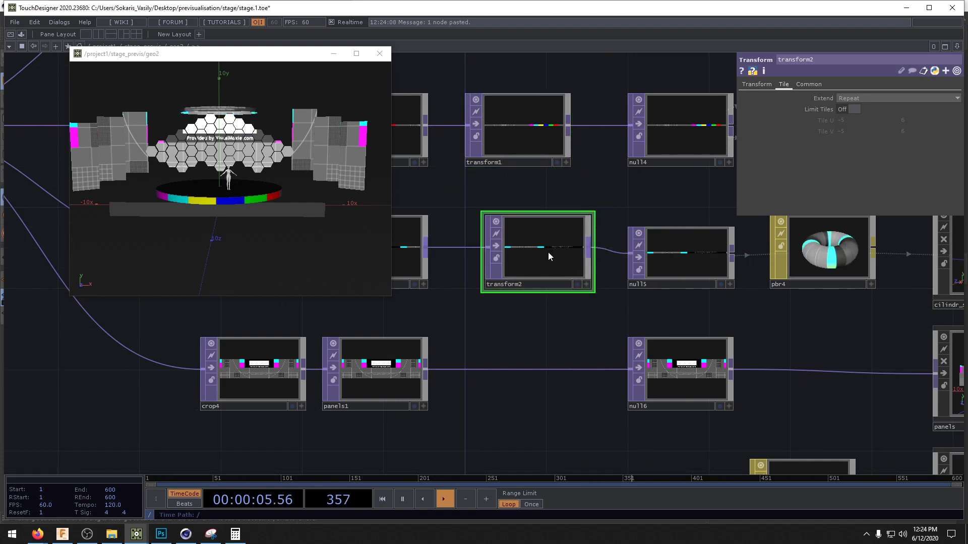
- Inspect the top circle's node chain and how its texture lands in the stage preview from an angled view
left_click_drag(534, 321, 610, 332)
scroll(442, 277, "up", 5)
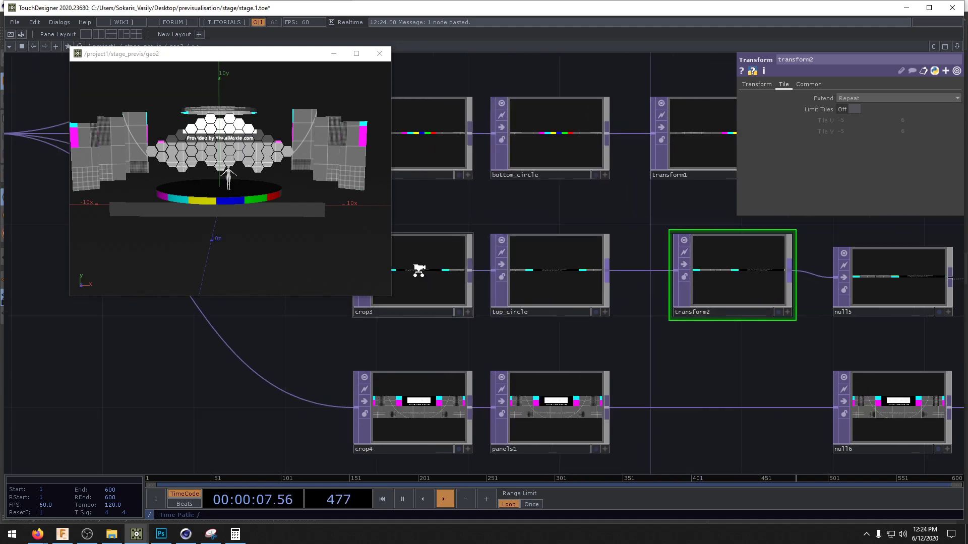
scroll(422, 260, "down", 2)
scroll(421, 275, "down", 5)
left_click_drag(702, 317, 488, 338)
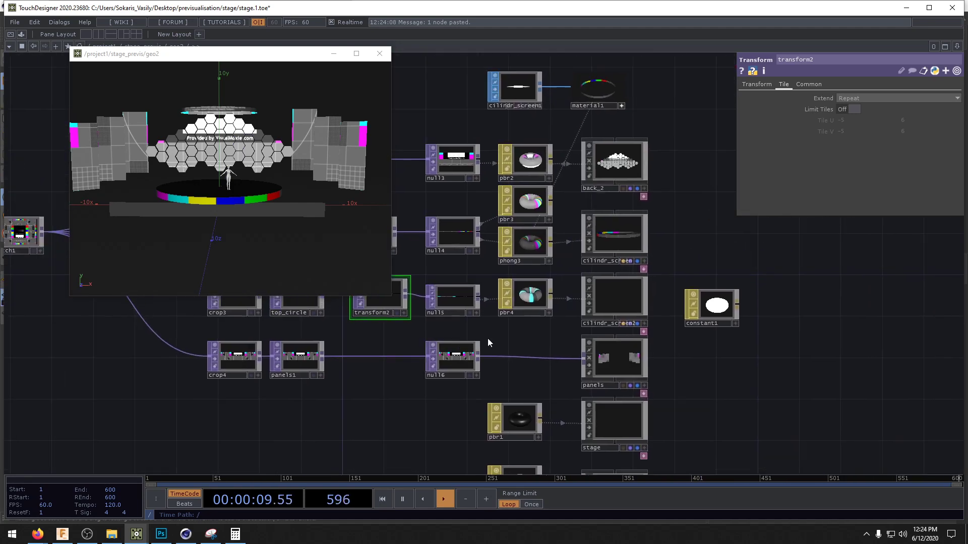
scroll(497, 253, "up", 1)
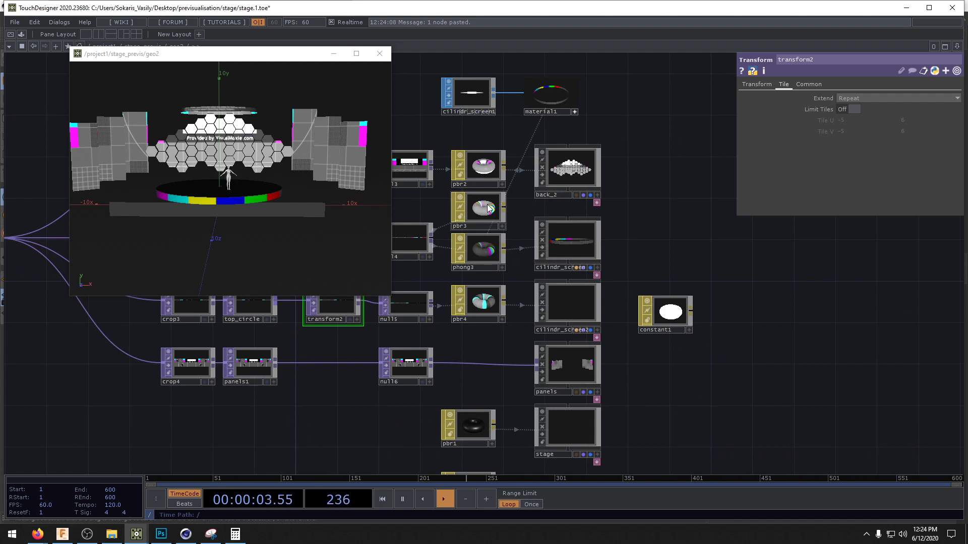
mouse_move(233, 233)
left_mouse_down()
mouse_move(237, 223)
mouse_move(259, 227)
mouse_move(249, 232)
left_mouse_up()
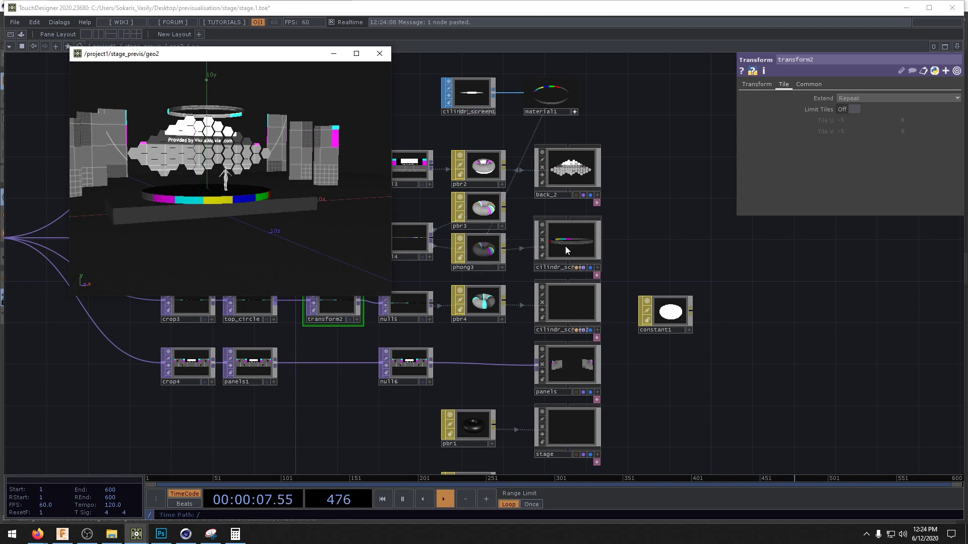
- Delete the unused pbr3 material and the leftover cilindr_screen1 and material1 nodes
left_click_drag(785, 244, 890, 318)
left_click(583, 255)
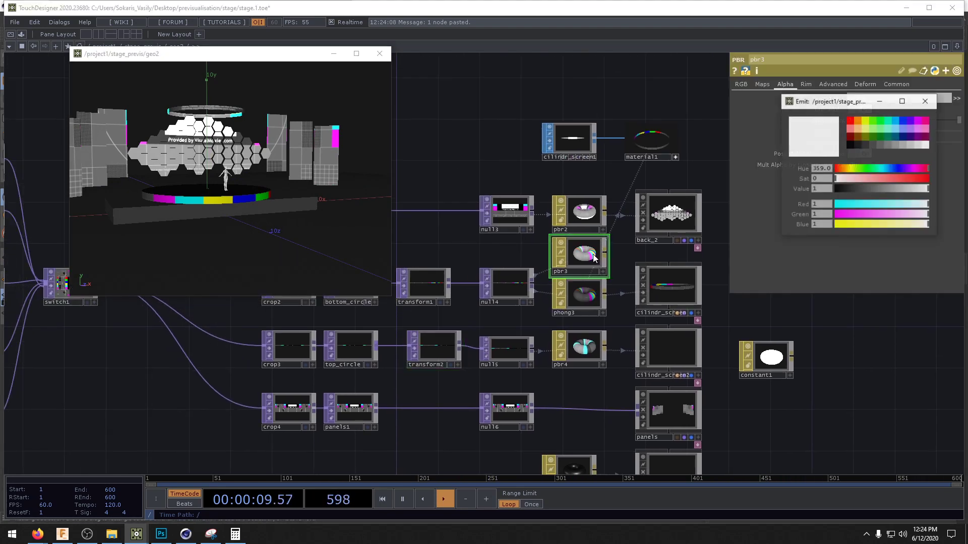
key("Delete")
left_click_drag(575, 288, 576, 280)
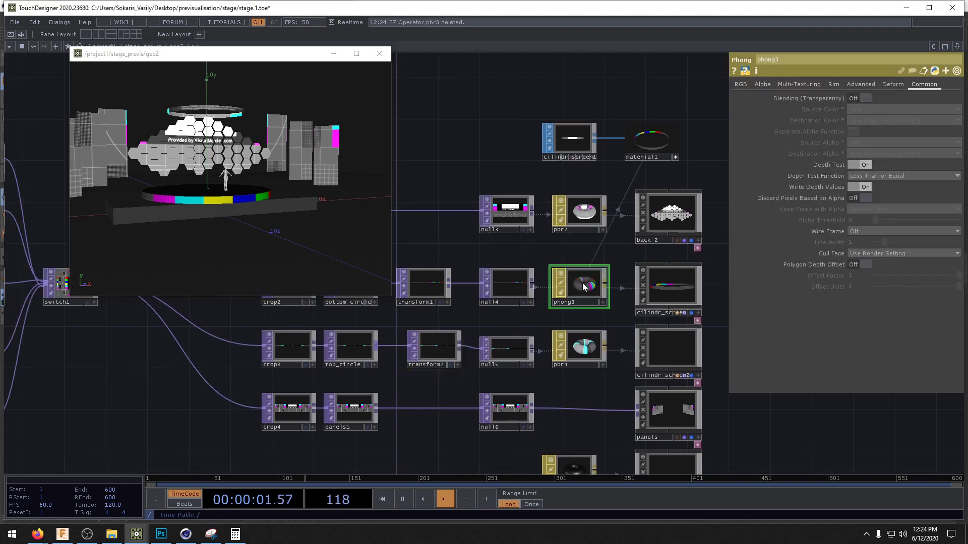
right_click_drag(542, 68, 645, 134)
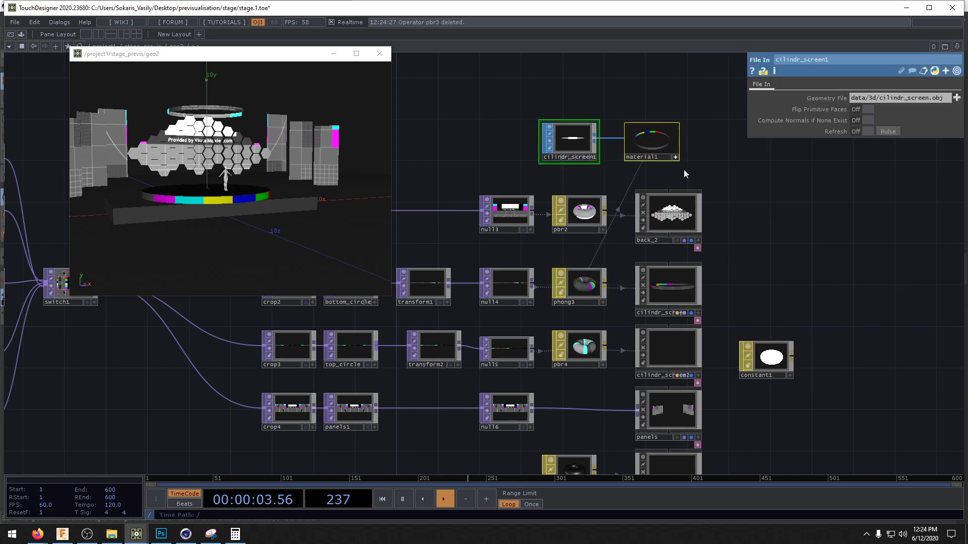
key("Delete")
- Duplicate phong3 above pbr2 and assign the copy, phong4, as the material of back_2
left_click(582, 286)
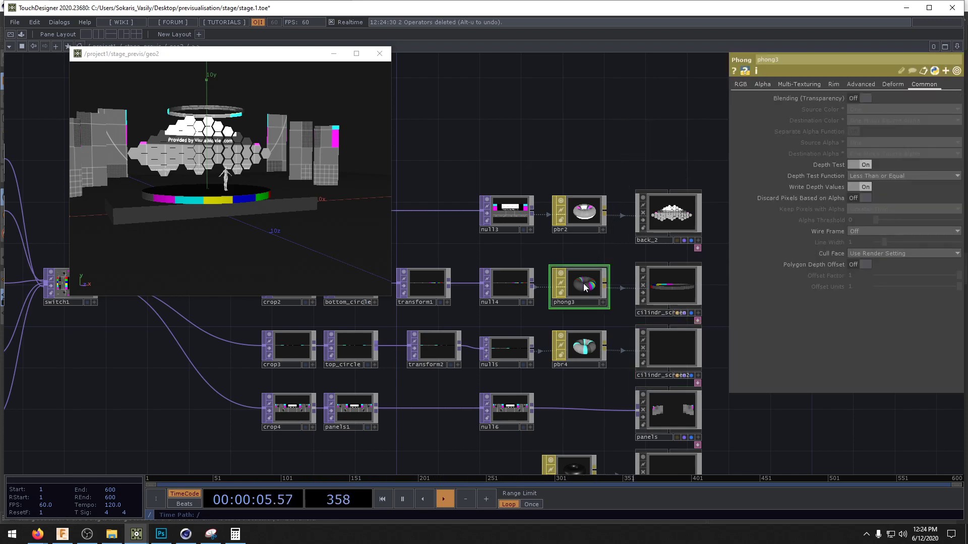
key("ctrl+c")
key("ctrl+v")
left_click_drag(580, 329, 581, 153)
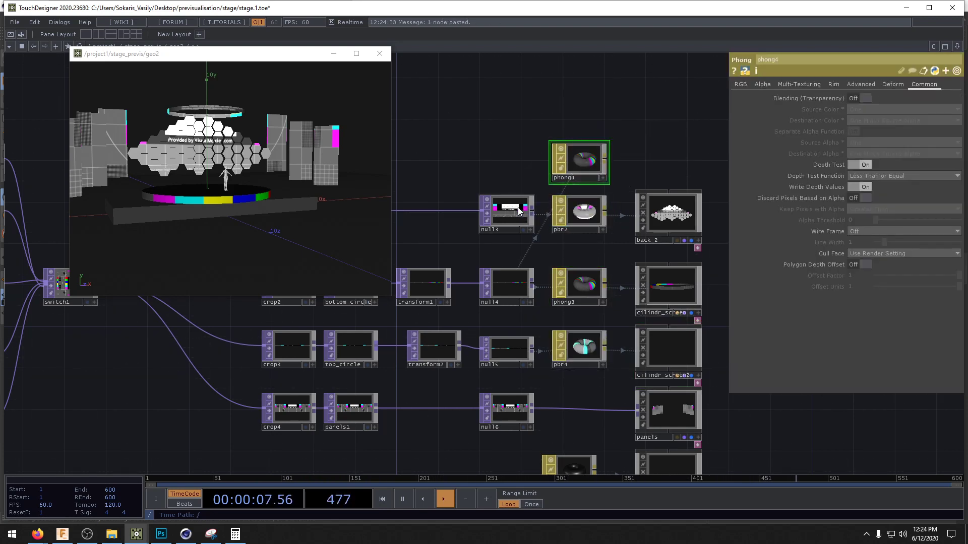
left_click_drag(519, 208, 661, 204)
left_click(592, 148)
left_click(662, 204)
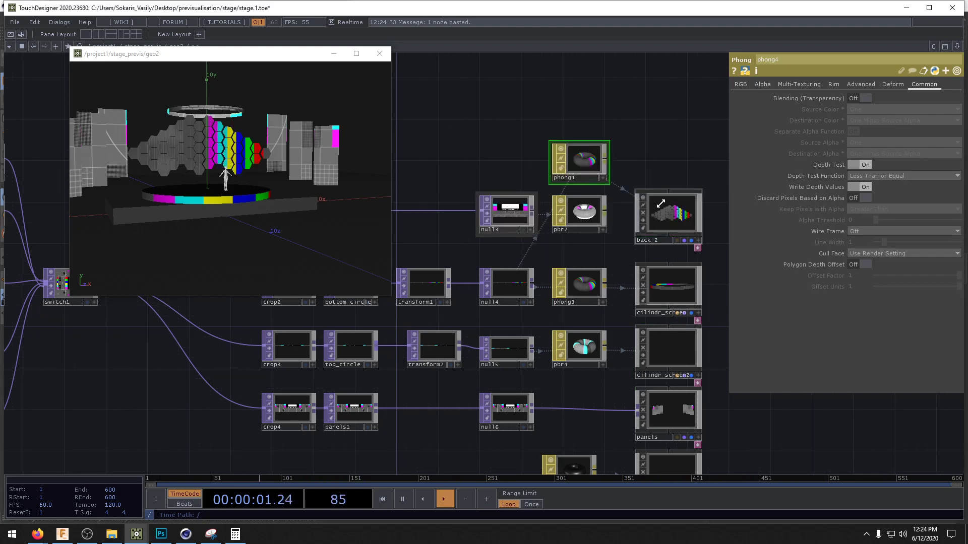
- Delete the pbr2 material and place phong4 in its spot between null3 and back_2
left_click(579, 213)
key("Delete")
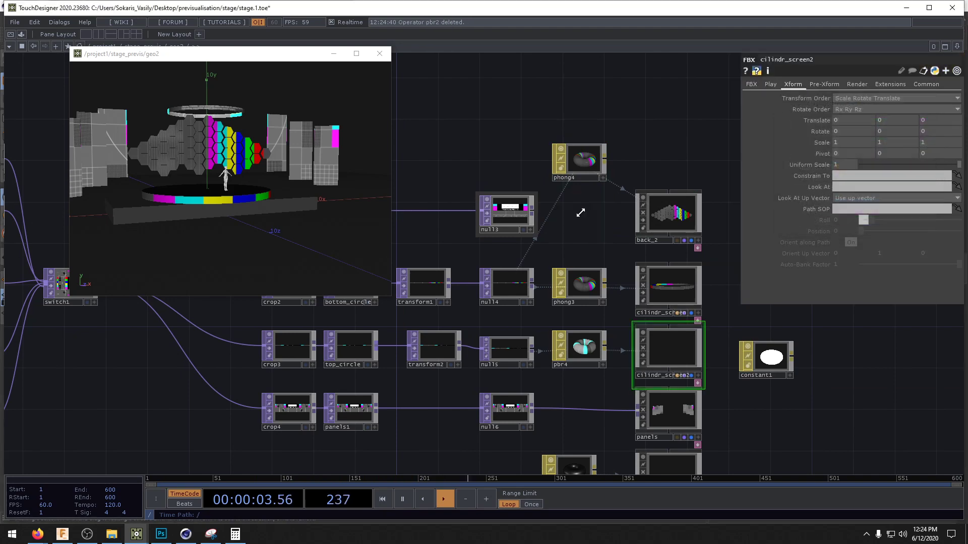
left_click_drag(449, 237, 493, 287)
left_click_drag(640, 222, 639, 274)
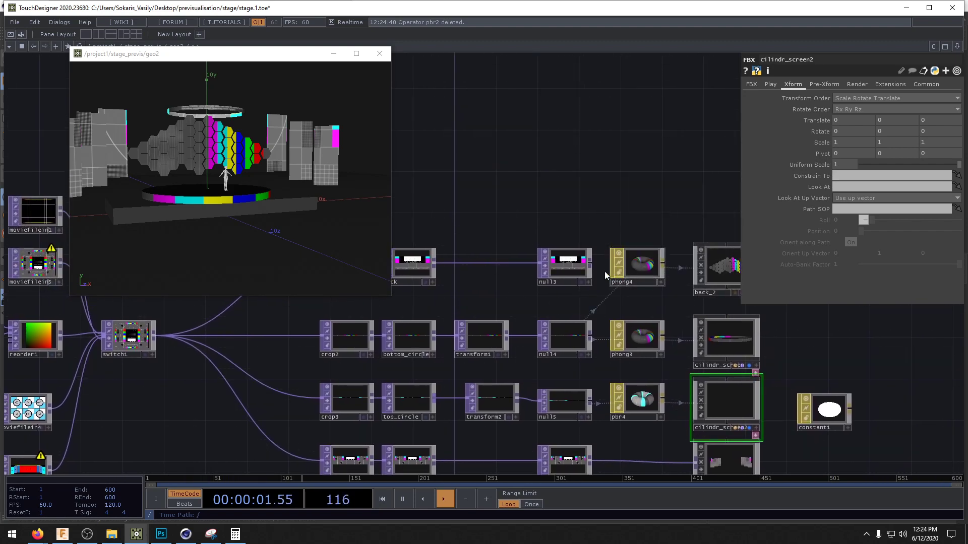
- Assign null3 as both the Color Map and the Emit Map of phong4
left_click_drag(568, 268, 655, 266)
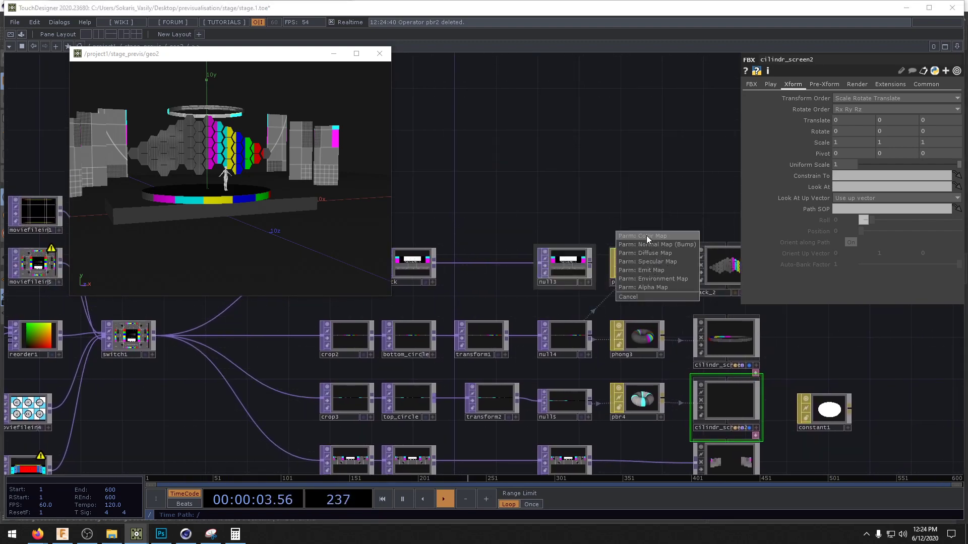
left_click(644, 257)
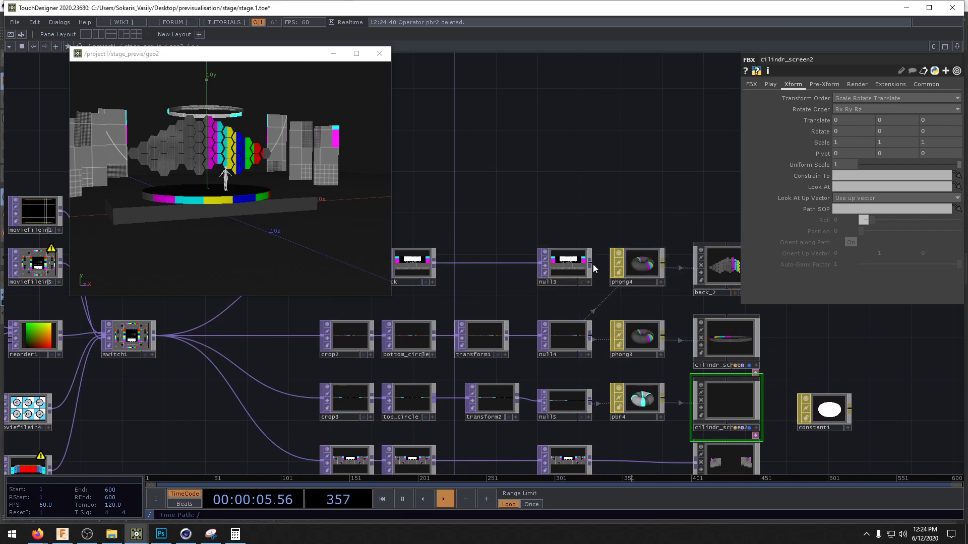
left_click(551, 270)
left_click(638, 271)
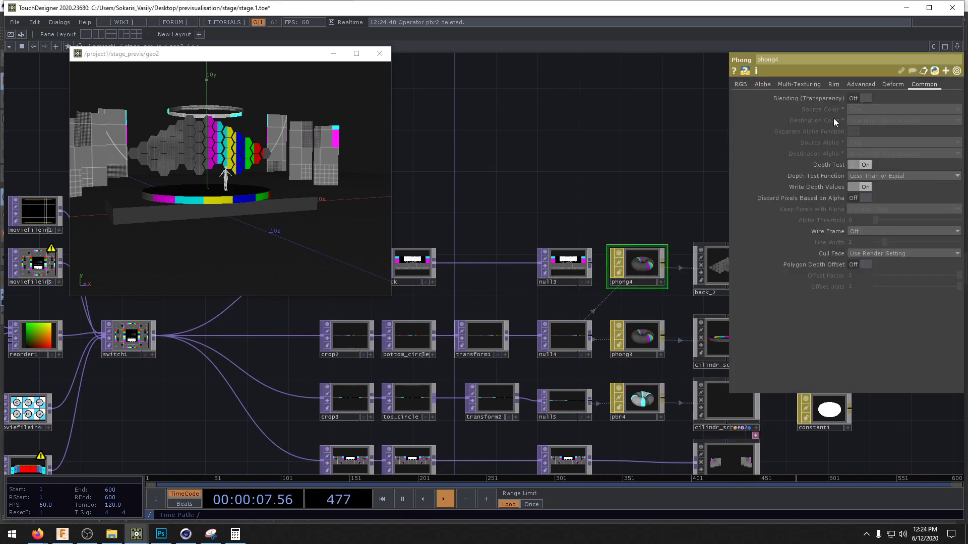
left_click(762, 84)
left_click(642, 341)
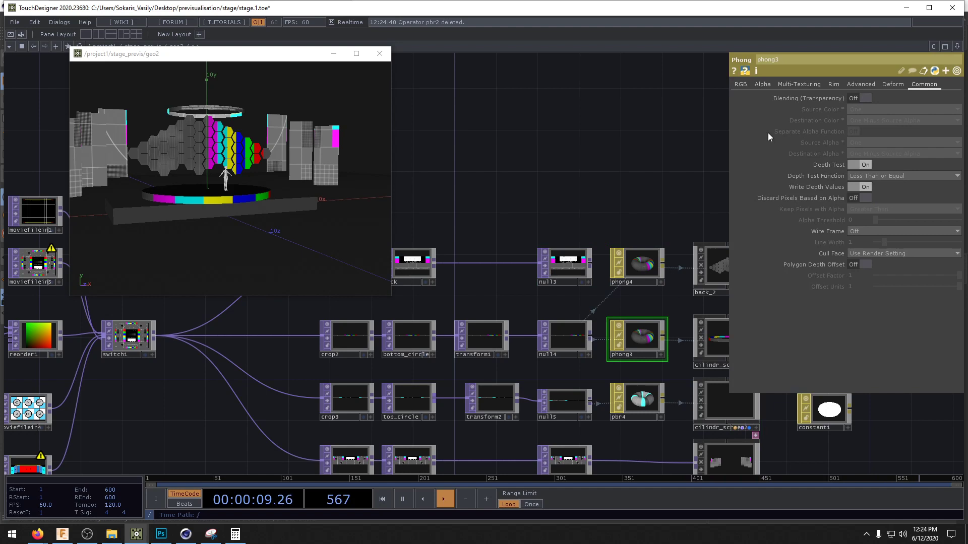
left_click(762, 84)
left_click(796, 84)
left_click(833, 85)
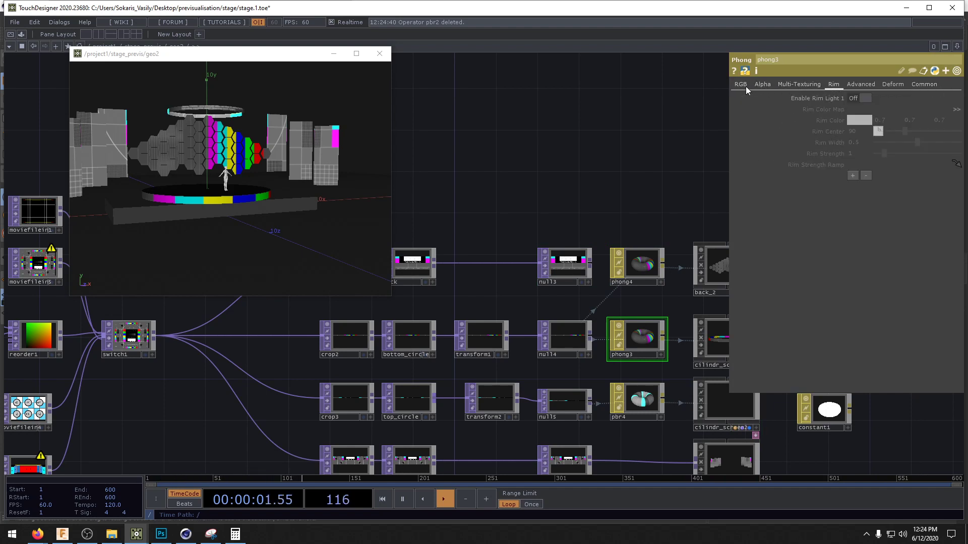
left_click(742, 84)
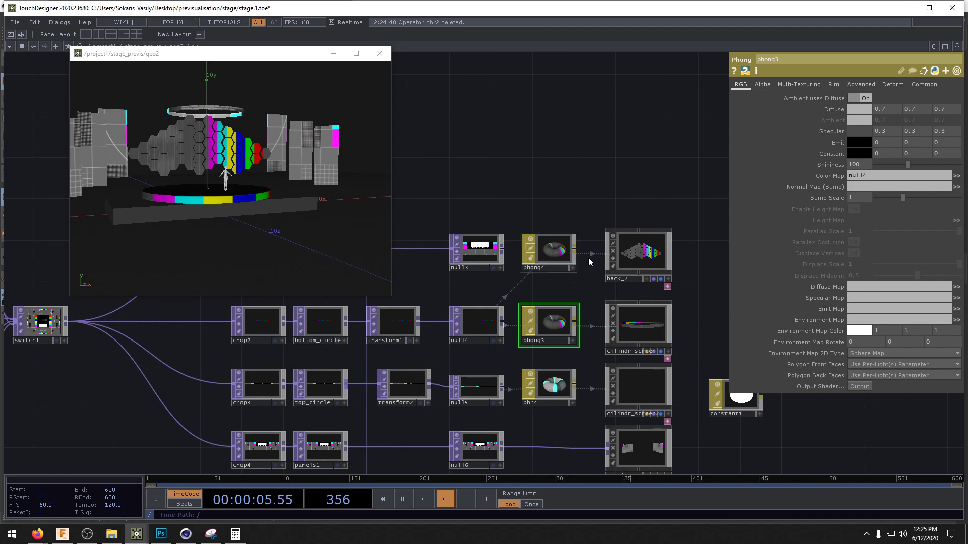
left_click_drag(470, 257, 541, 247)
left_click(543, 218)
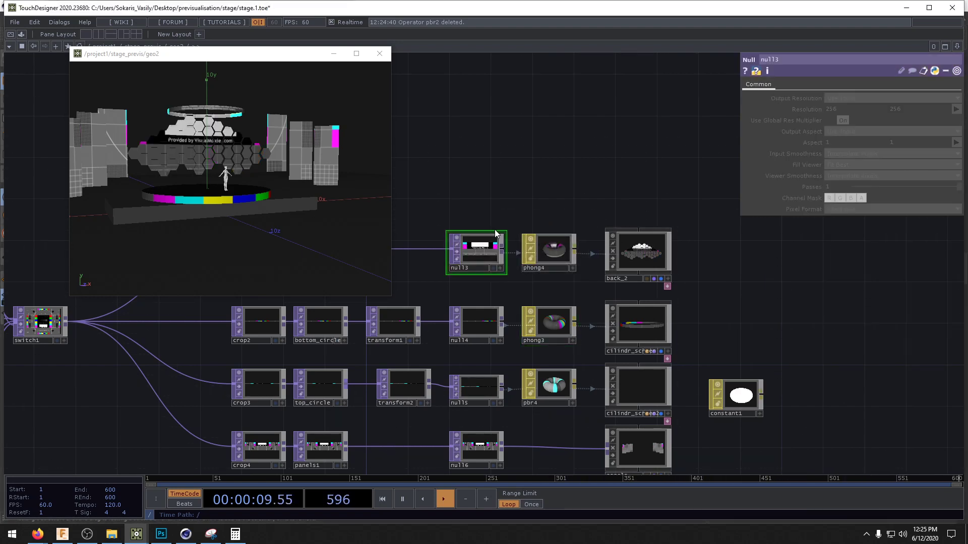
- Use null4 as the Emit Map of phong3 and set its Emit colour to white
left_click(551, 325)
left_click_drag(473, 328, 866, 310)
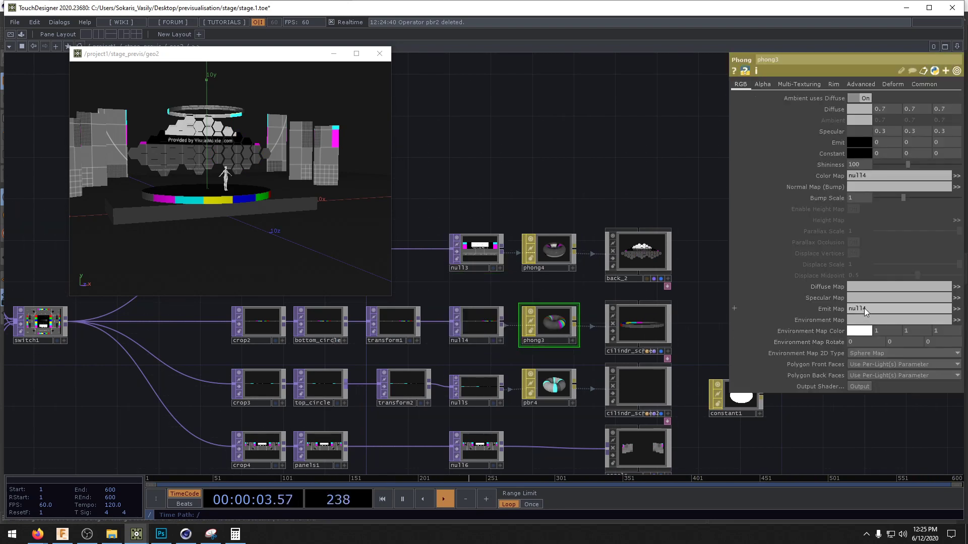
left_click(860, 141)
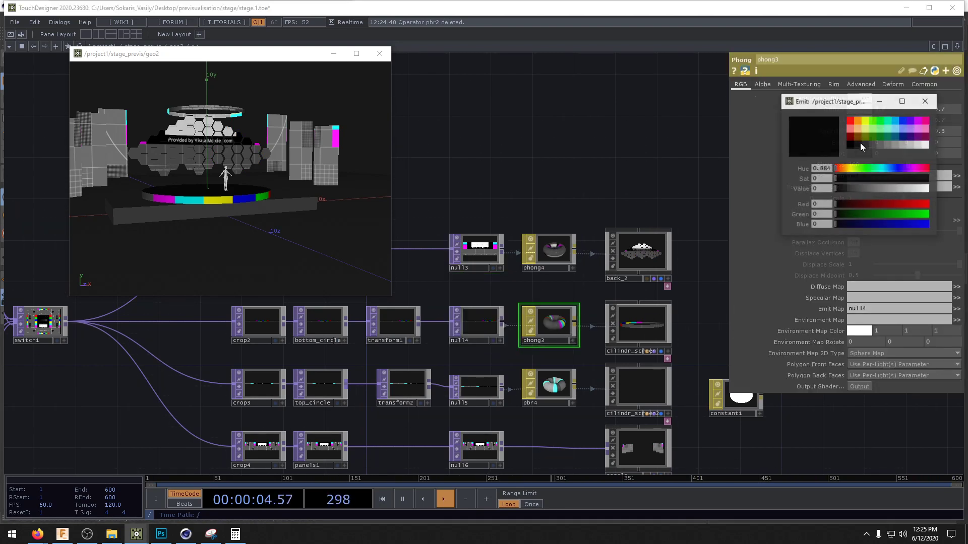
left_click(925, 145)
- Set the Emit colour of phong4 to white with a value of 1
left_click(552, 250)
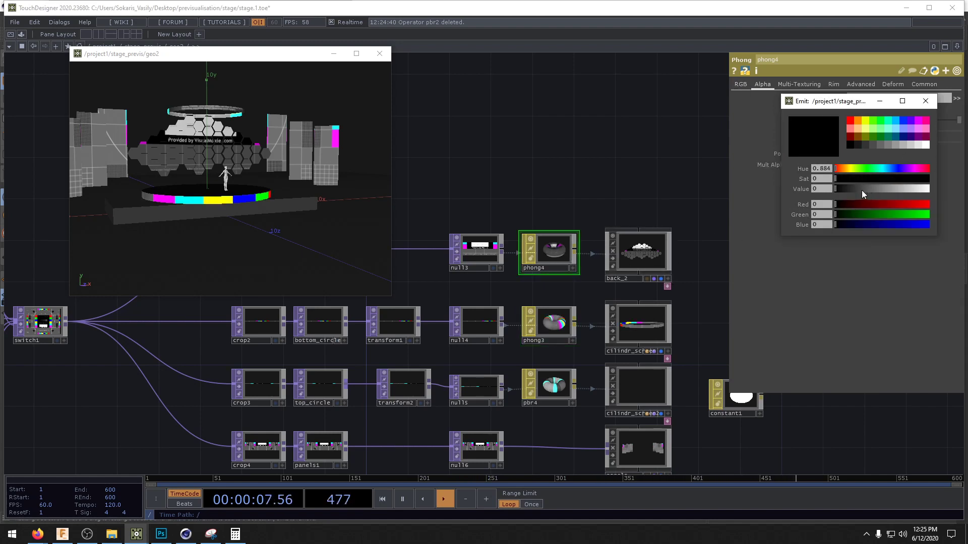
left_click_drag(854, 189, 957, 192)
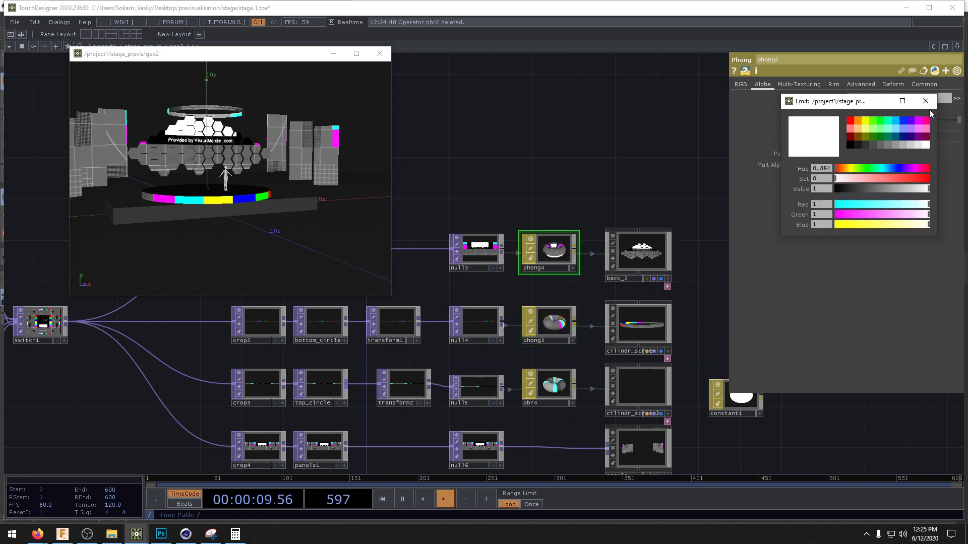
left_click(926, 105)
left_click(741, 85)
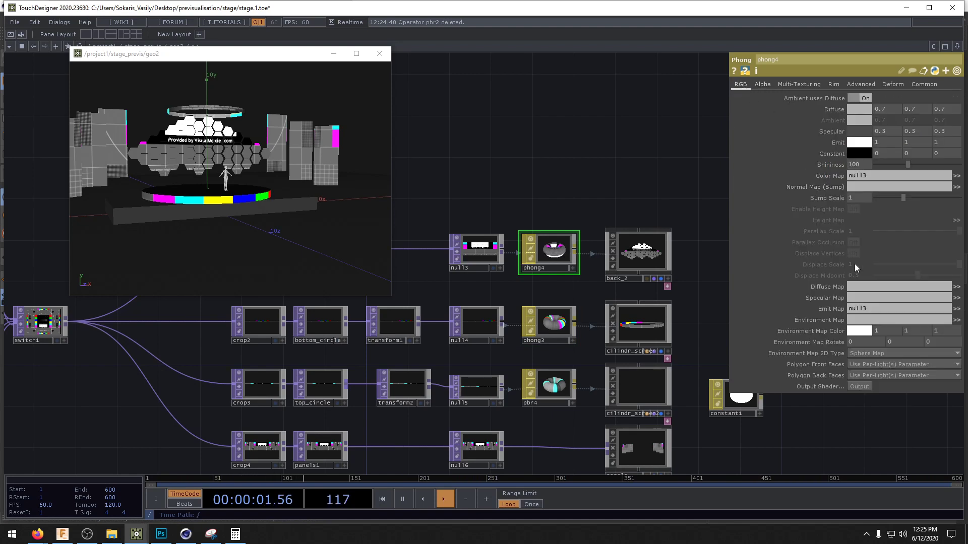
- Delete the pbr4 material and place a copy of phong3 beside null5 for the top circle
scroll(609, 234, "down", 2)
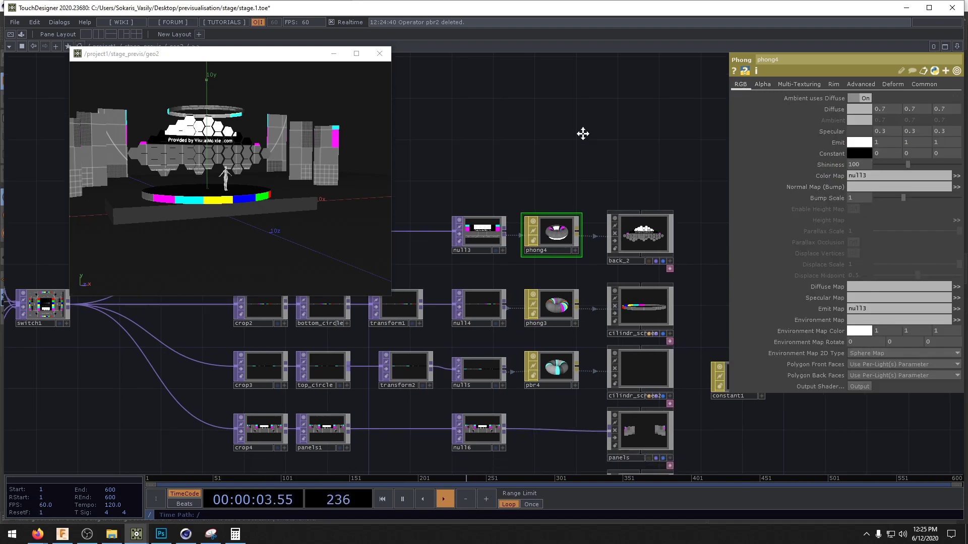
left_click(560, 341)
key("Delete")
scroll(554, 373, "down", 2)
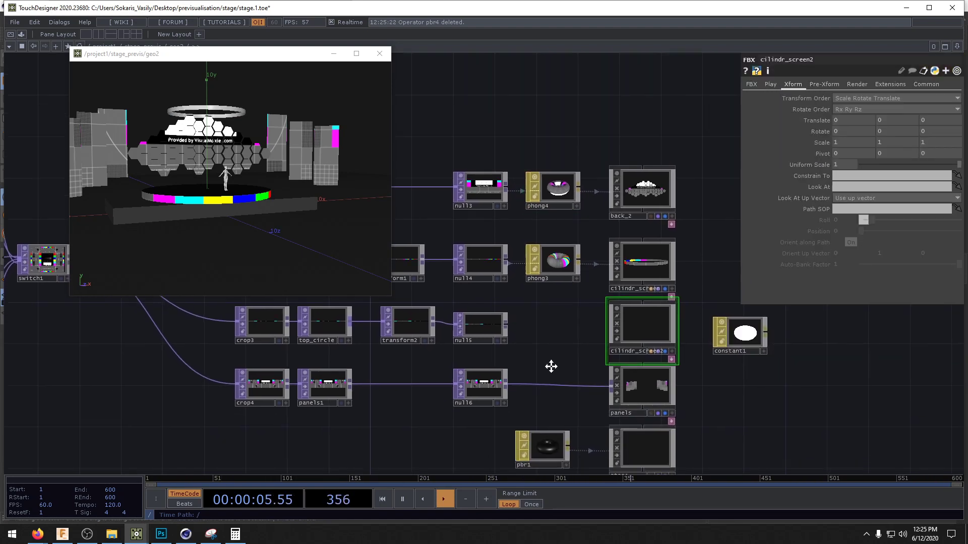
left_click(549, 220)
key("ctrl+c")
key("ctrl+v")
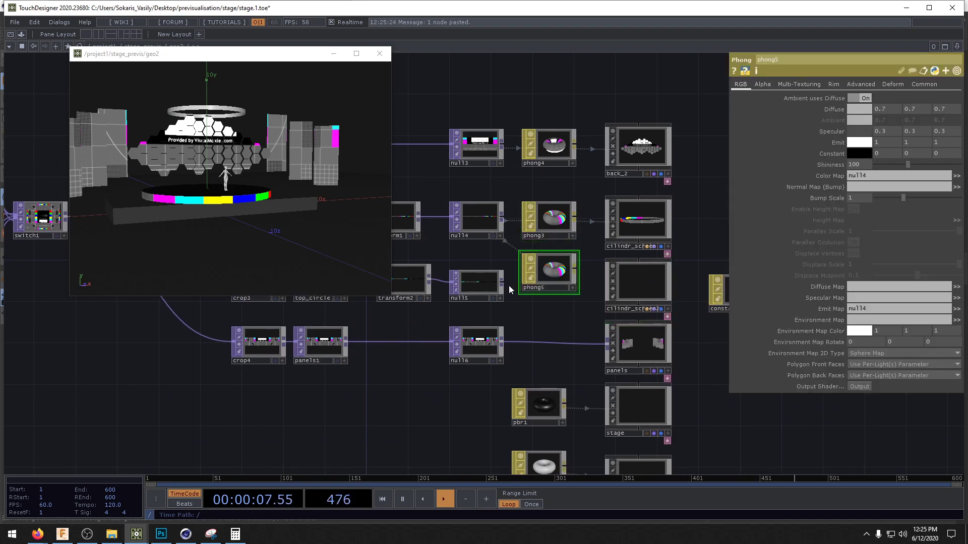
- Assign null5 as the Color Map and Emit Map of phong5, and apply phong5 as the material of cilindr_screen2
left_click_drag(484, 284, 553, 270)
left_click(556, 241)
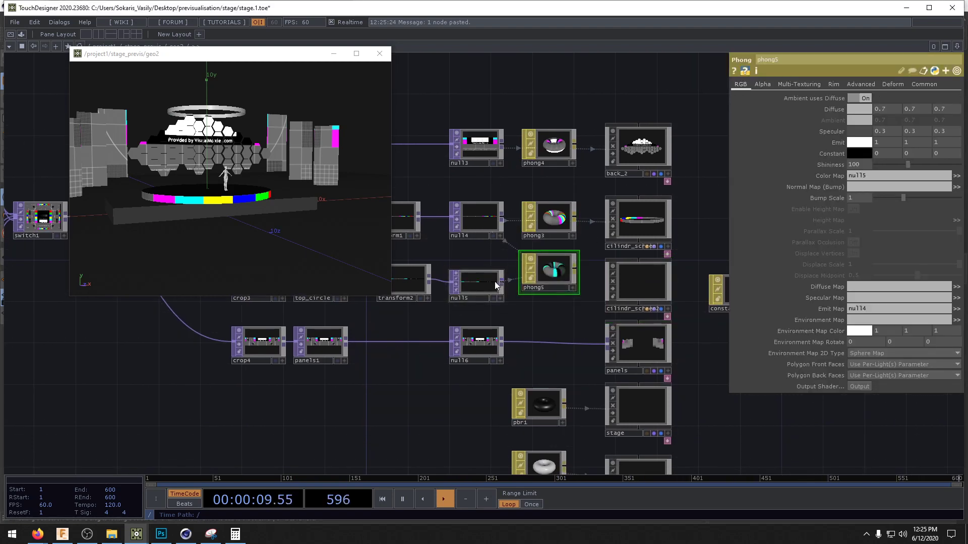
left_click_drag(494, 281, 638, 270)
left_click(546, 270)
left_click(638, 272)
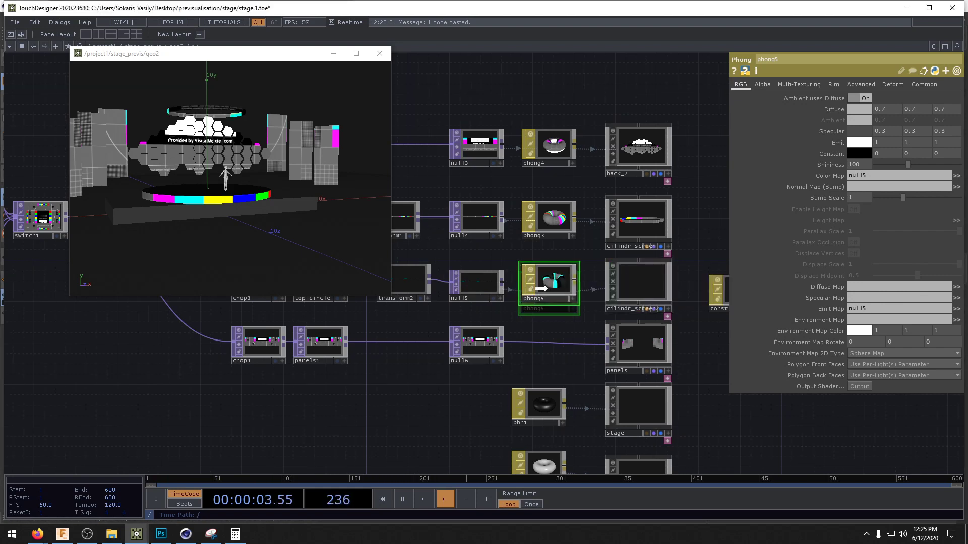
- Enter the panels component and assign flip1 as the Base Color Map of pbr6
left_click_drag(552, 349, 528, 339)
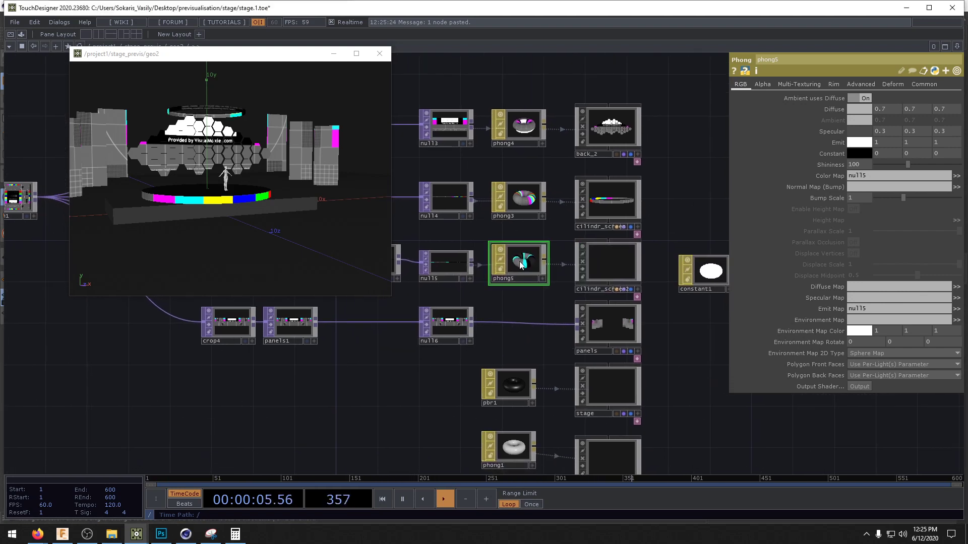
double_click(596, 331)
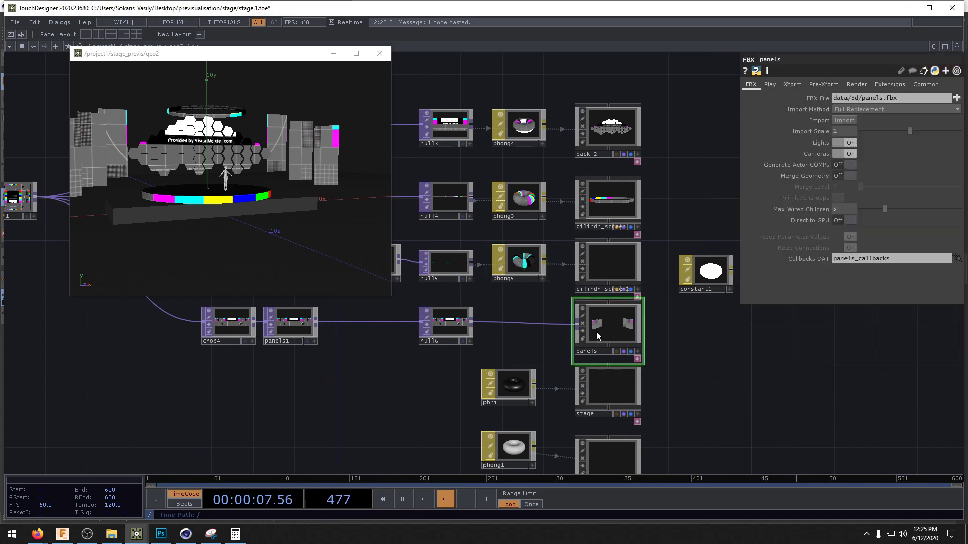
left_click_drag(555, 328, 764, 352)
scroll(777, 351, "down", 3)
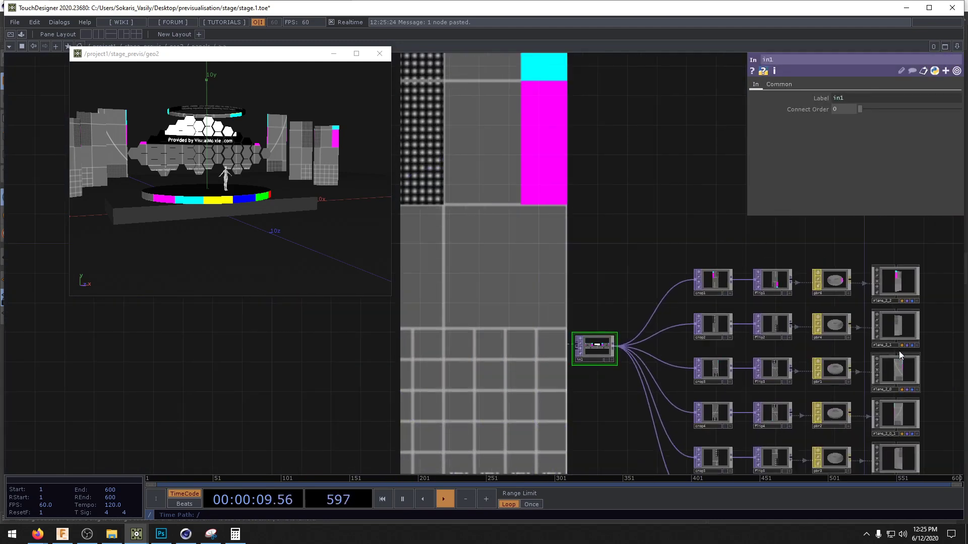
left_click_drag(629, 240, 496, 270)
scroll(496, 270, "up", 3)
left_click(496, 272)
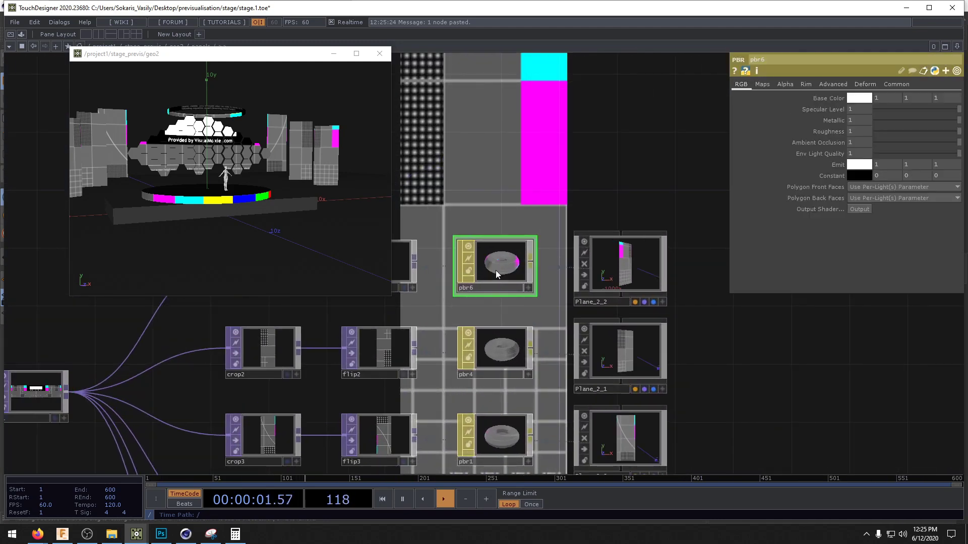
left_click_drag(422, 248, 509, 264)
left_click_drag(466, 276, 578, 273)
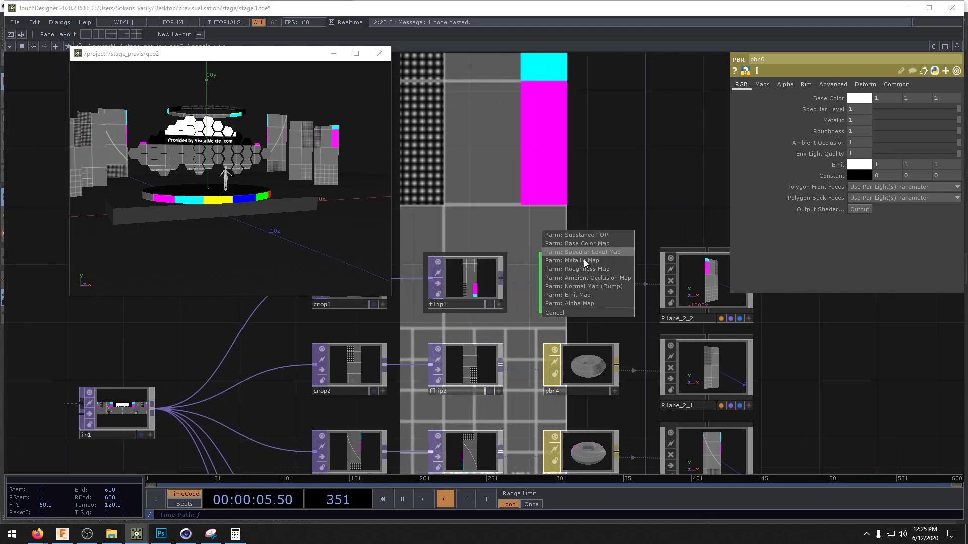
left_click(590, 244)
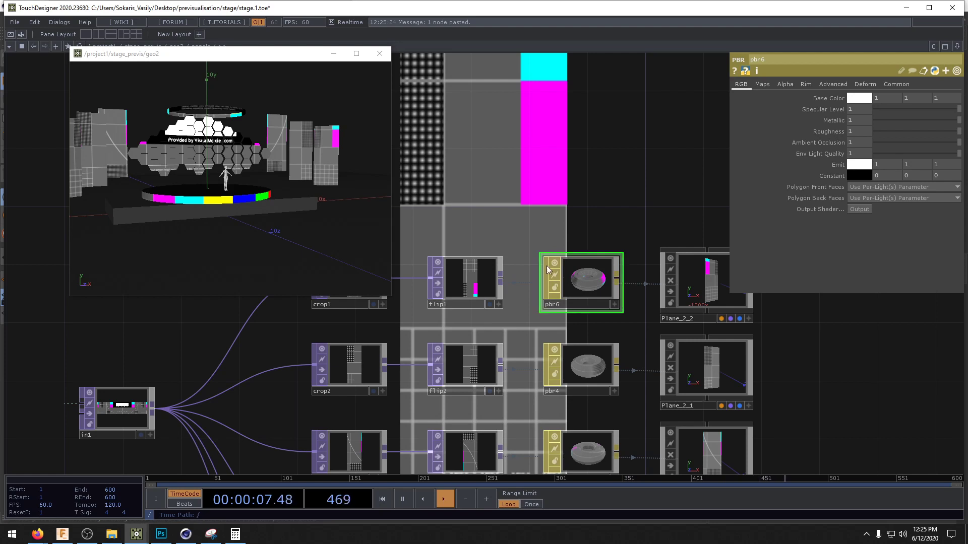
left_click_drag(212, 197, 162, 210)
- Assign flip2, flip3 and flip4 as the Base Color Maps of pbr4, pbr1 and pbr2 respectively
left_click(574, 358)
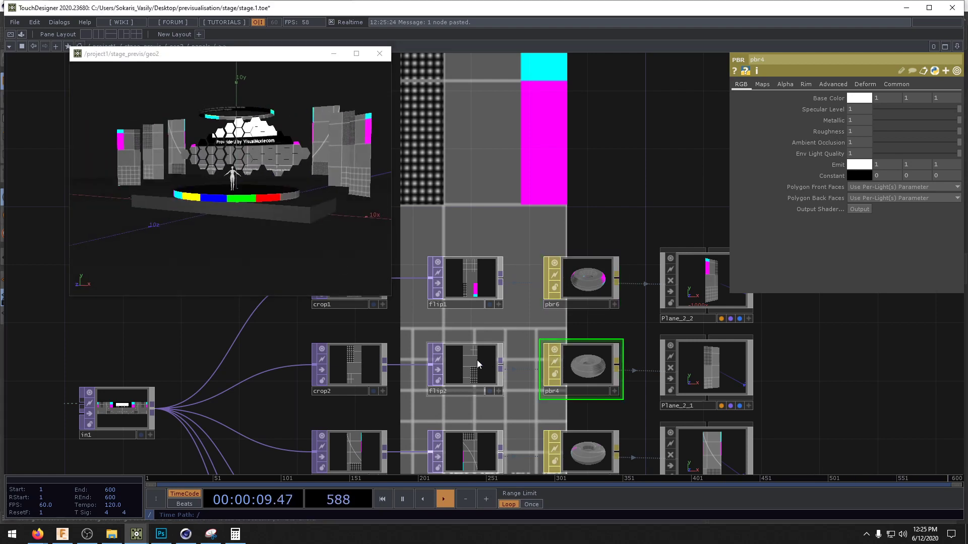
left_click_drag(477, 360, 575, 340)
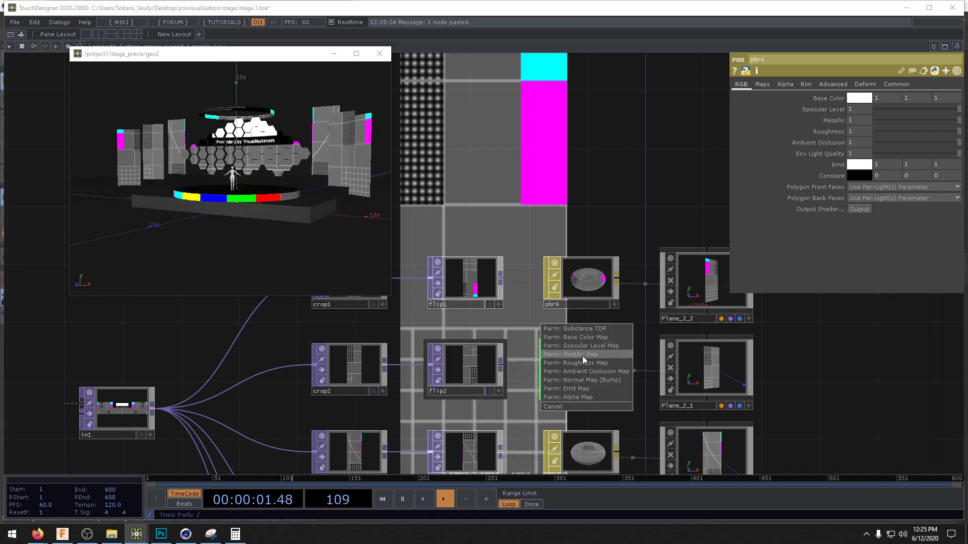
left_click(582, 337)
left_click_drag(629, 407, 632, 333)
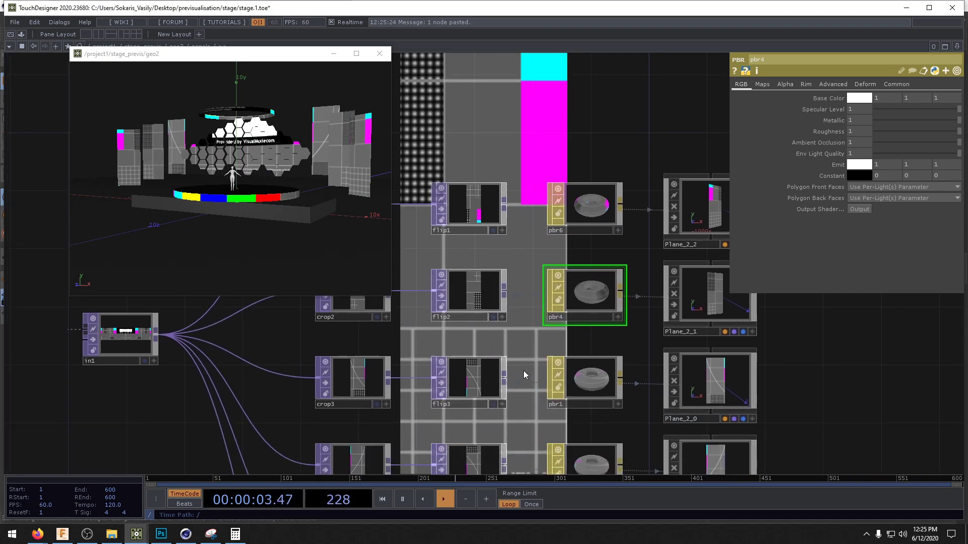
left_click_drag(488, 377, 585, 379)
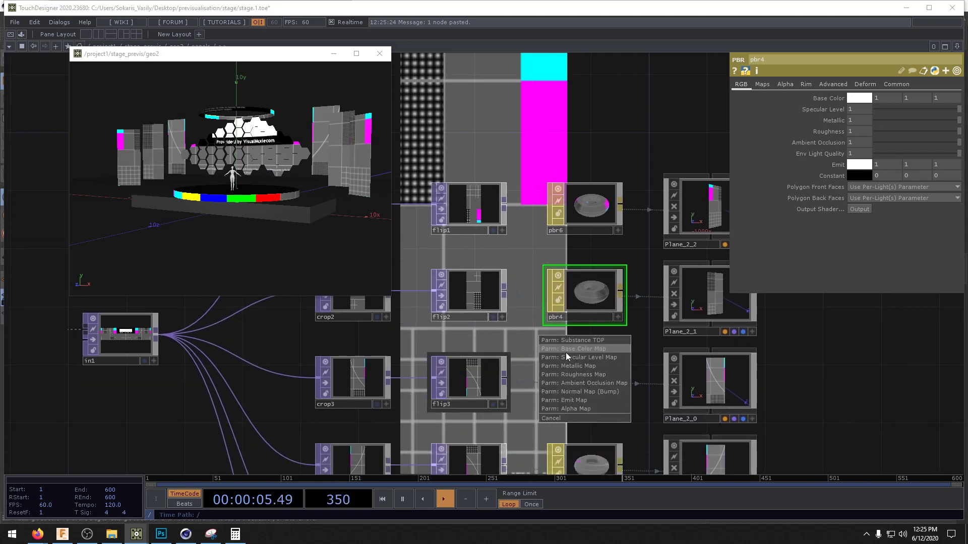
left_click(565, 352)
left_click_drag(622, 410, 618, 302)
left_click_drag(460, 364, 574, 362)
left_click(568, 335)
- Assign flip5 and flip6 as the Base Color Maps of pbr3 and pbr5, and return to the parent network
left_click_drag(526, 401, 528, 350)
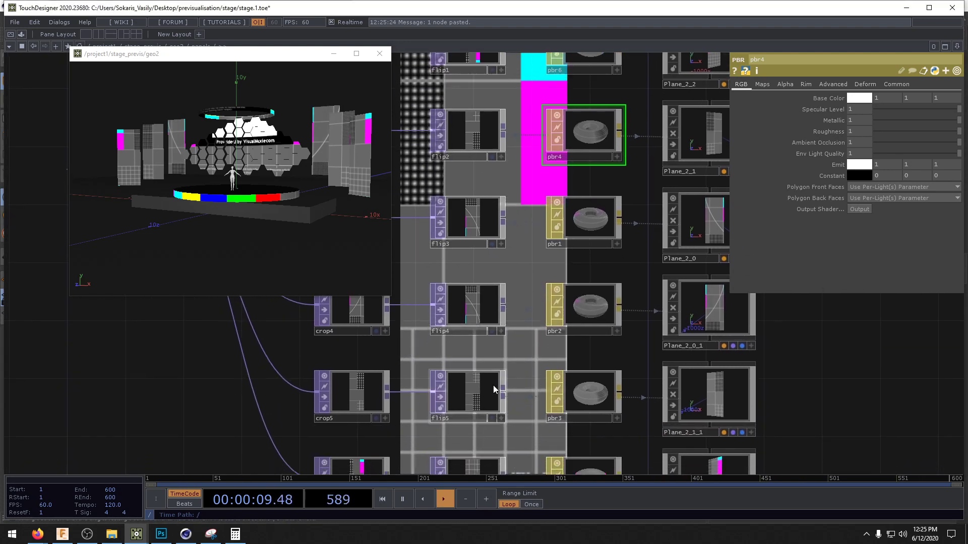
left_click_drag(494, 389, 557, 359)
left_click(568, 360)
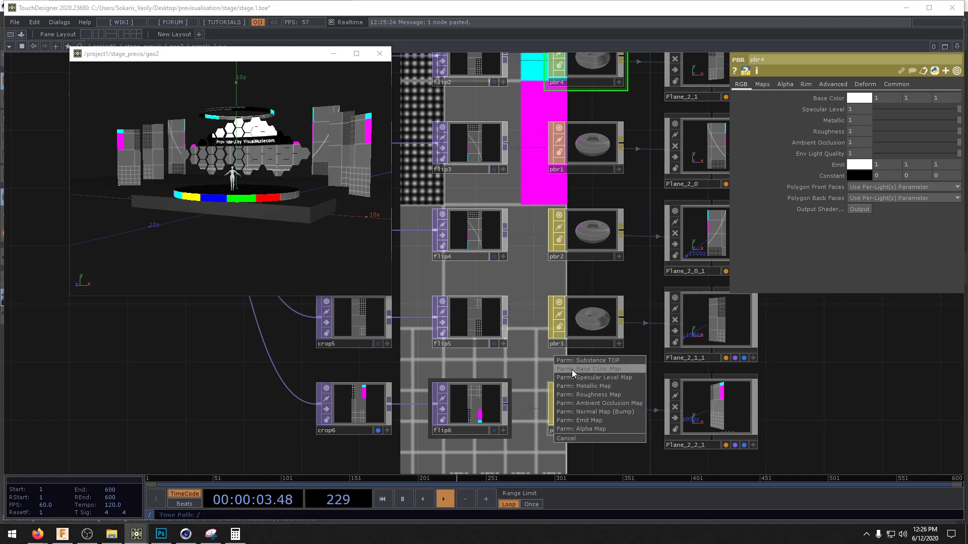
left_click(573, 373)
left_click_drag(516, 282, 569, 301)
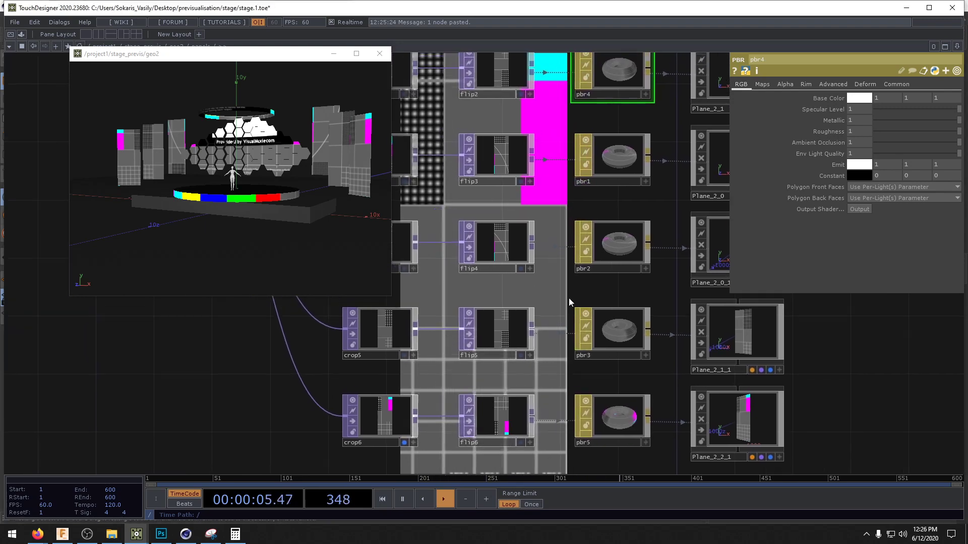
scroll(566, 297, "down", 3)
key("u")
left_click_drag(715, 380, 646, 382)
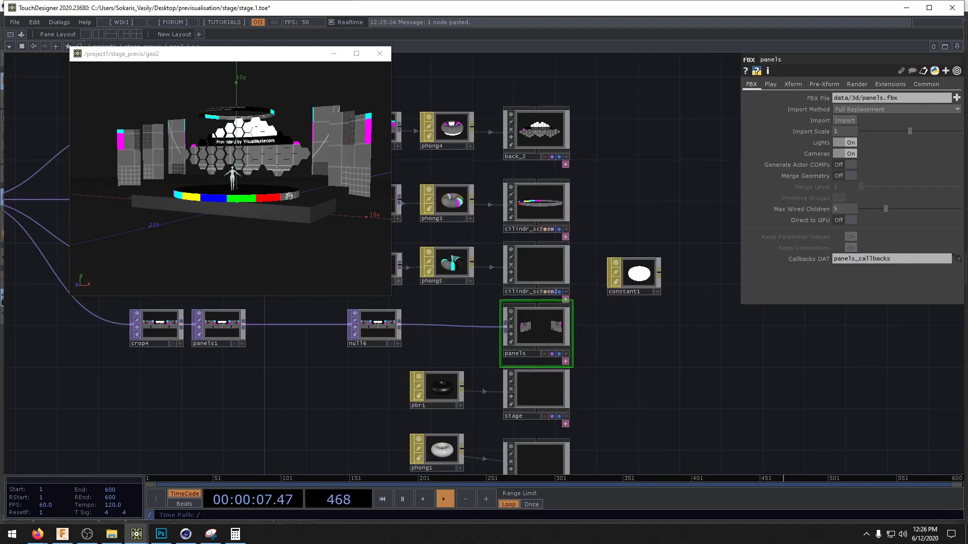
- Line up pbr1 and phong1 beside the stage and person components, and delete the constant1 material
left_click_drag(283, 217, 294, 178)
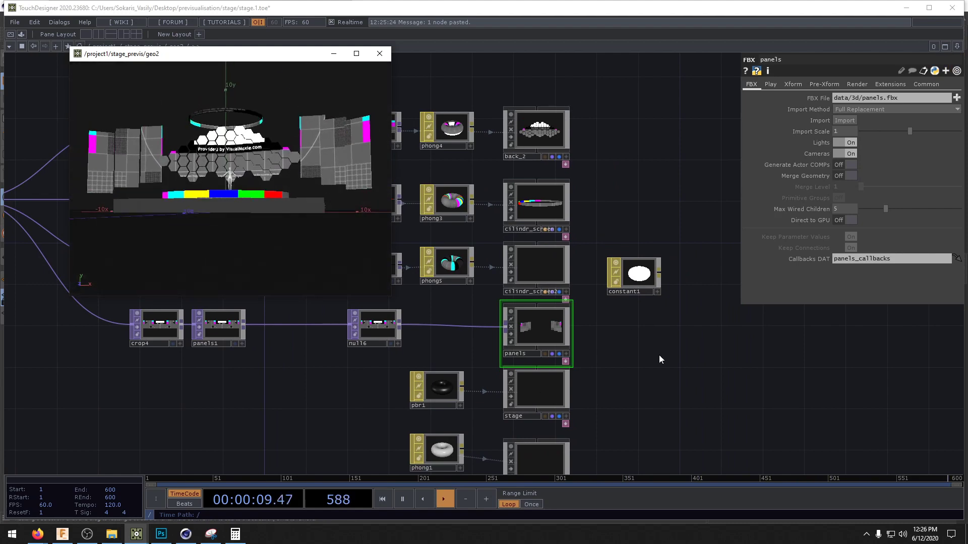
left_click_drag(652, 355, 723, 323)
scroll(740, 336, "down", 2)
left_click_drag(754, 352, 672, 352)
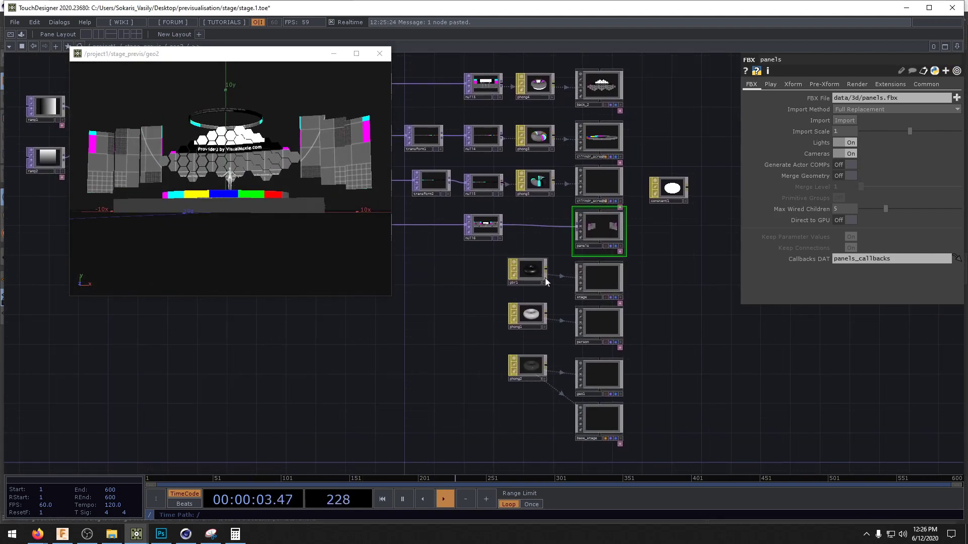
left_click_drag(545, 281, 546, 289)
left_click_drag(530, 320, 529, 328)
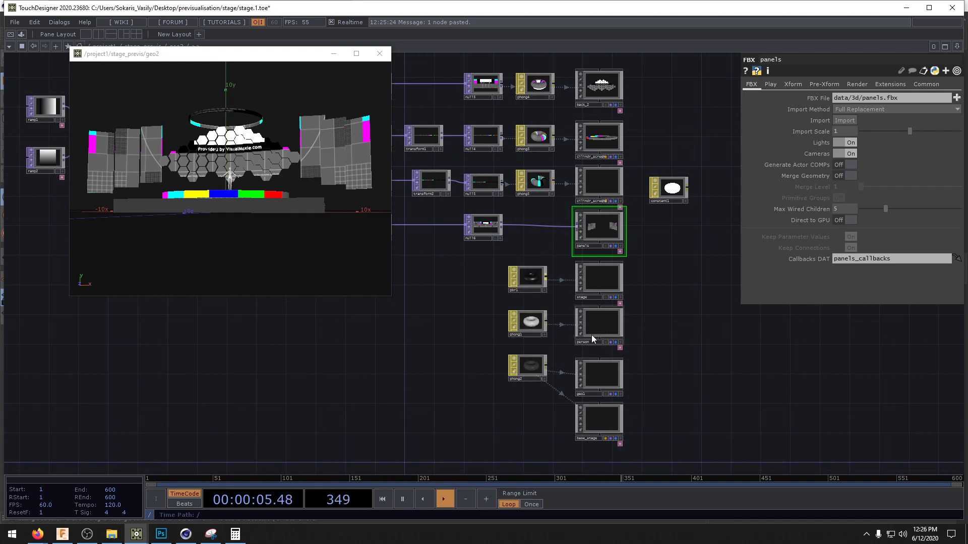
left_click_drag(704, 364, 721, 430)
left_click(685, 258)
key("Delete")
- Examine the operator information of the screen_mapping image feeding switch1
scroll(873, 397, "down", 10)
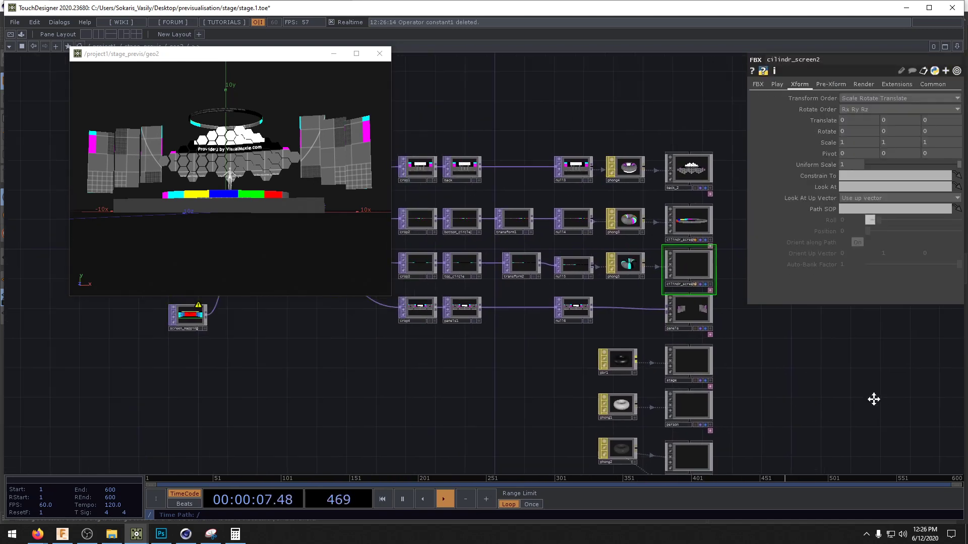
left_click_drag(537, 363, 541, 395)
left_click_drag(547, 320, 591, 366)
left_click(531, 363)
scroll(509, 345, "up", 4)
scroll(566, 397, "up", 5)
left_click_drag(552, 410, 479, 425)
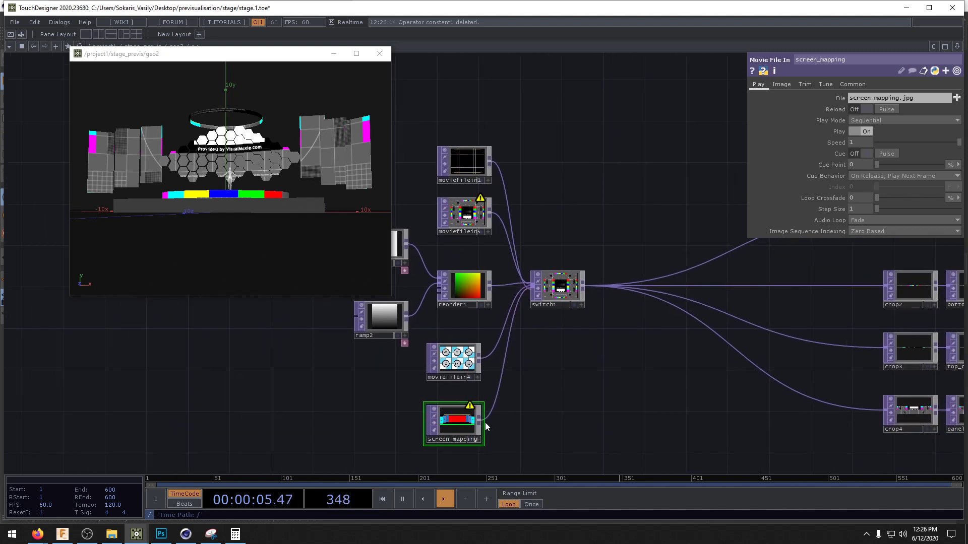
middle_click(464, 425)
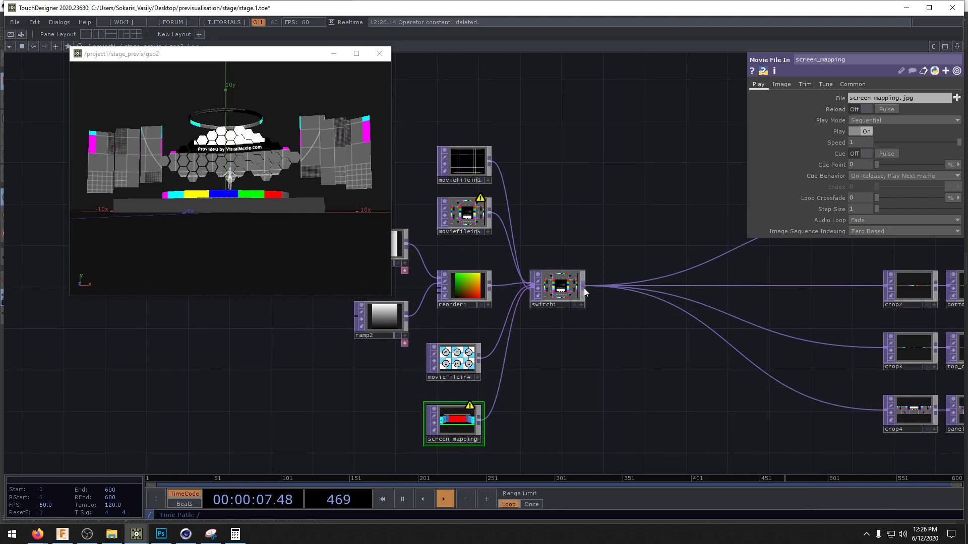
- Insert a Fit TOP between switch1 and the crop operators
right_click(584, 288)
type("fit")
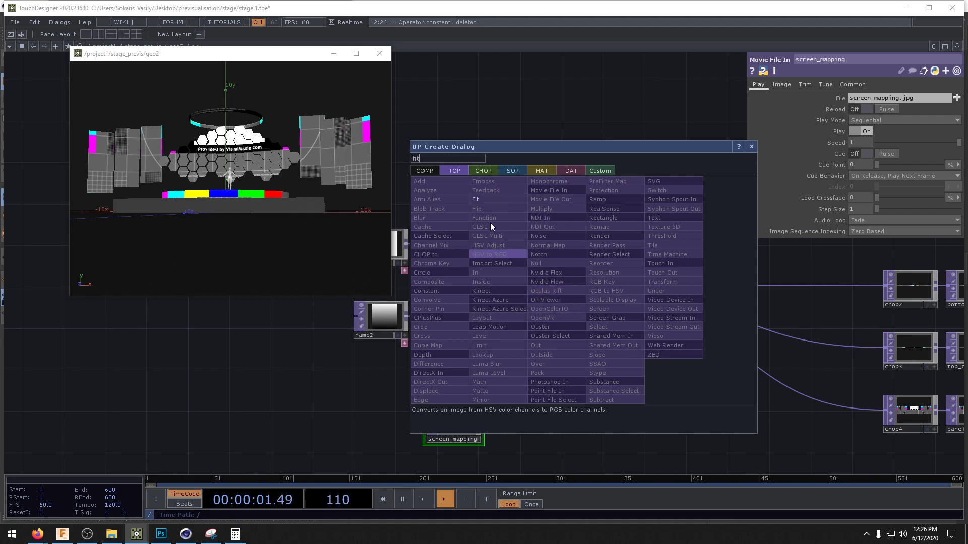
left_click(478, 199)
left_click(642, 290)
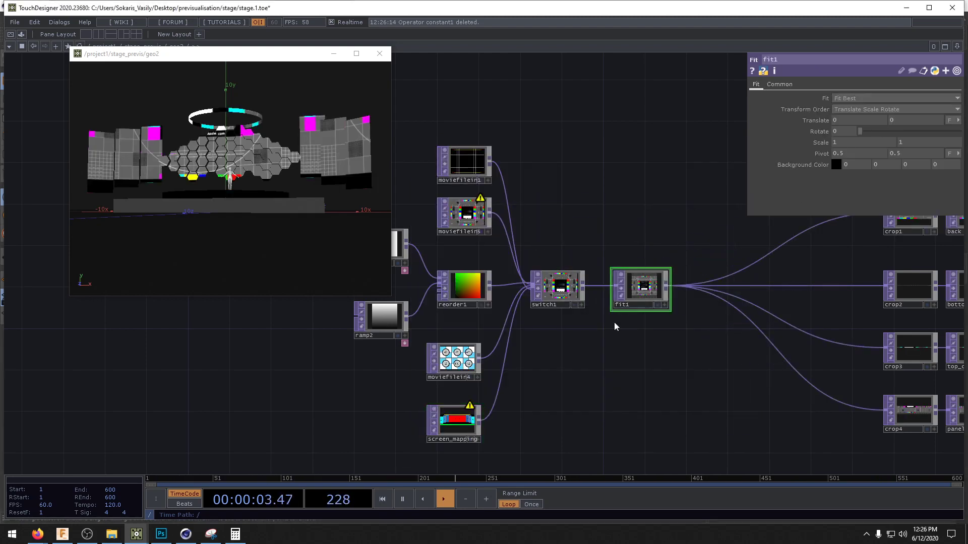
- Set fit1's resolution to the expressions op('screen_mapping').width and op('screen_mapping').height
middle_click_drag(457, 429, 569, 323)
left_click(781, 83)
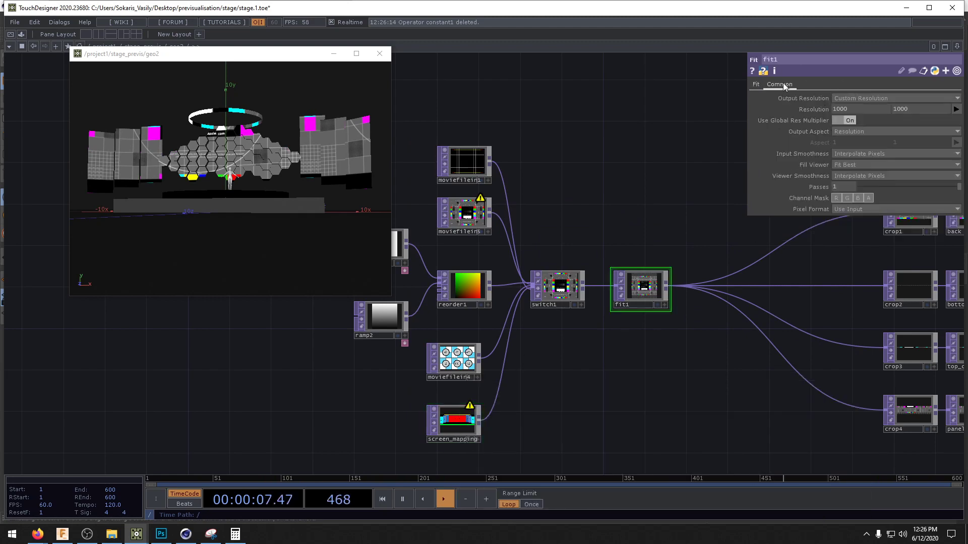
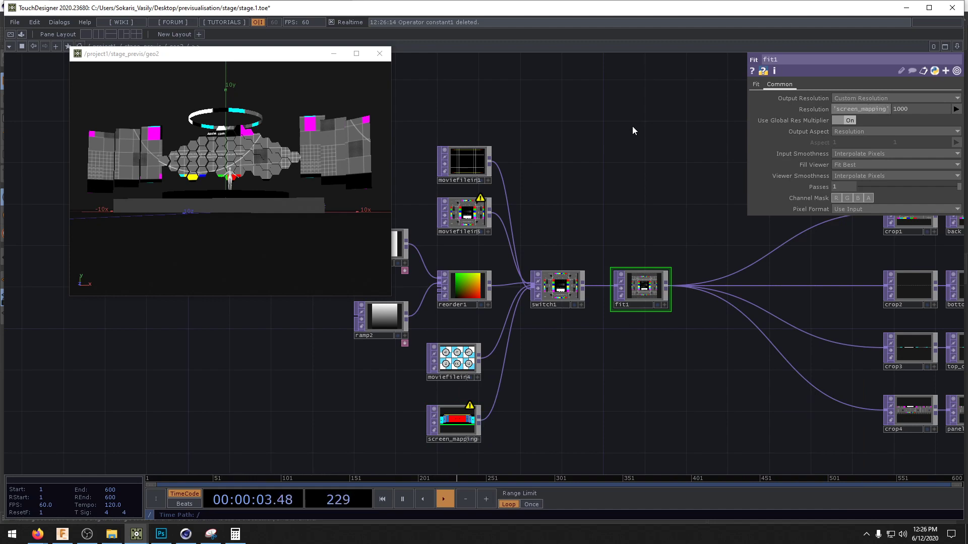
key("Return")
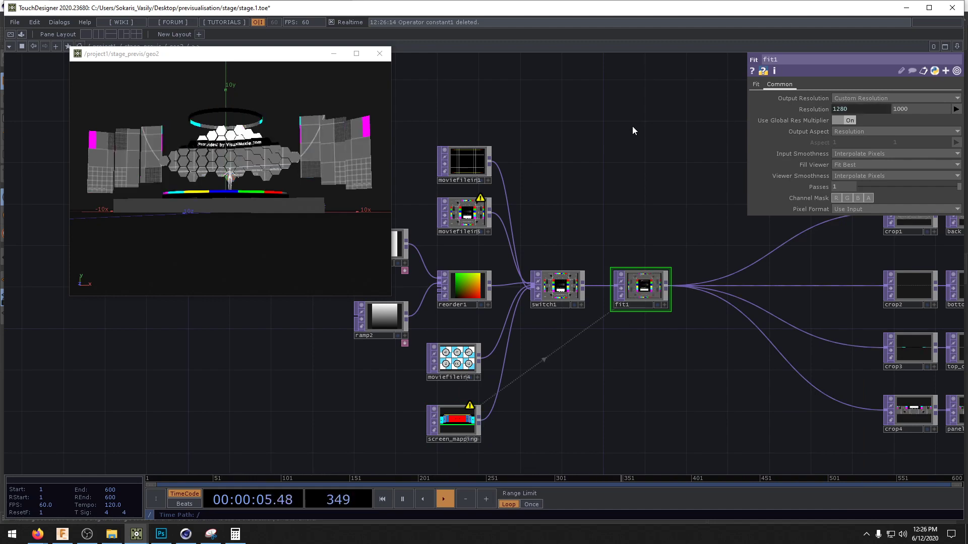
left_click(817, 109)
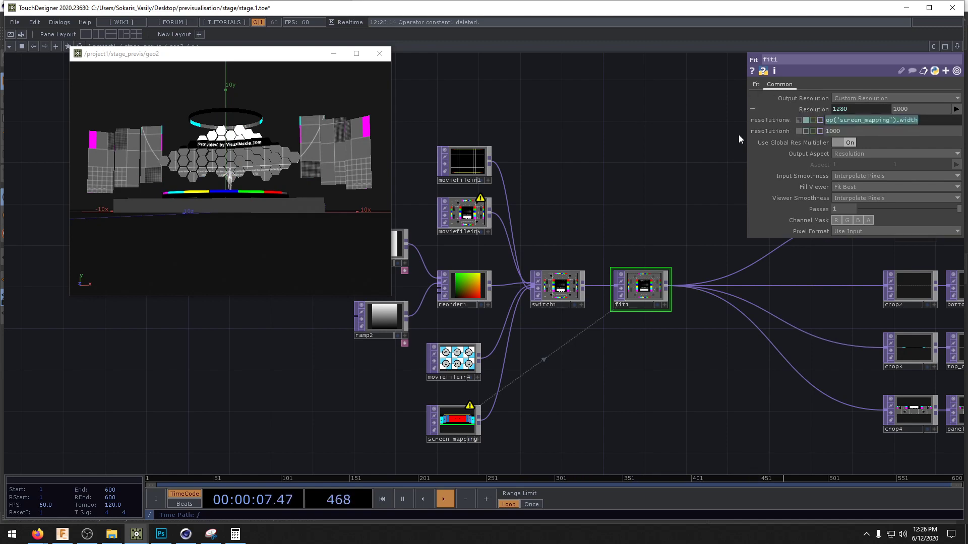
left_click(864, 131)
type("op('screen_mapping').width")
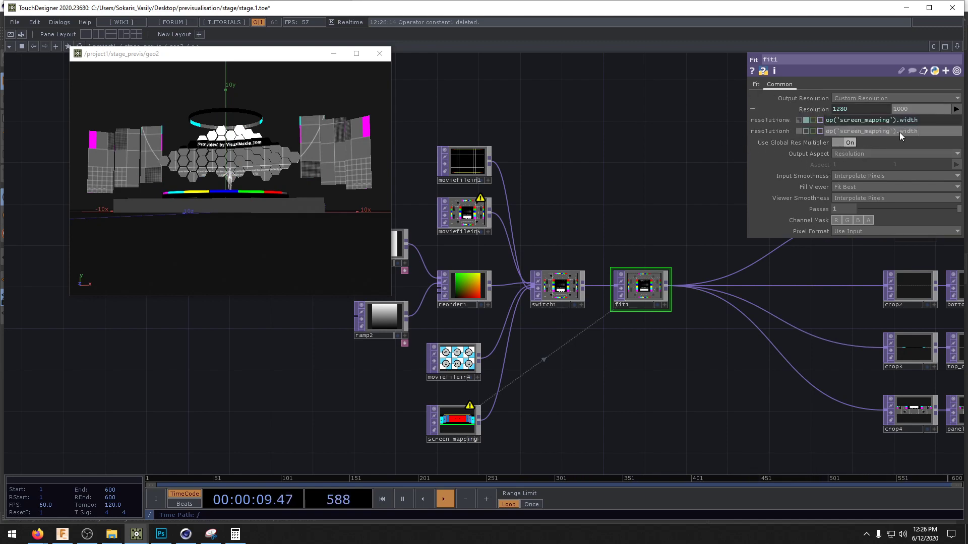
type("height")
key("Return")
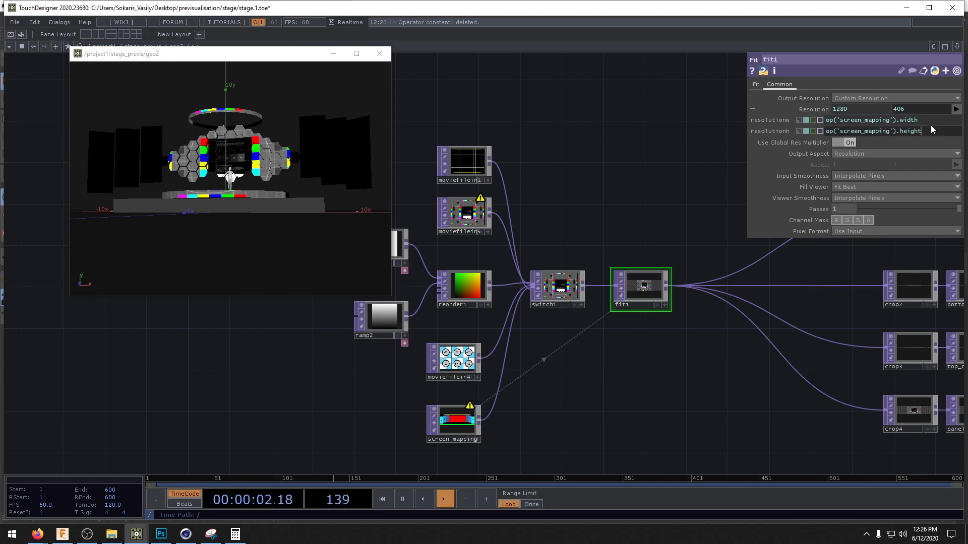
- Set fit1's Fit mode to Fit Outside and check the mapping on the stage from another angle
left_click(756, 84)
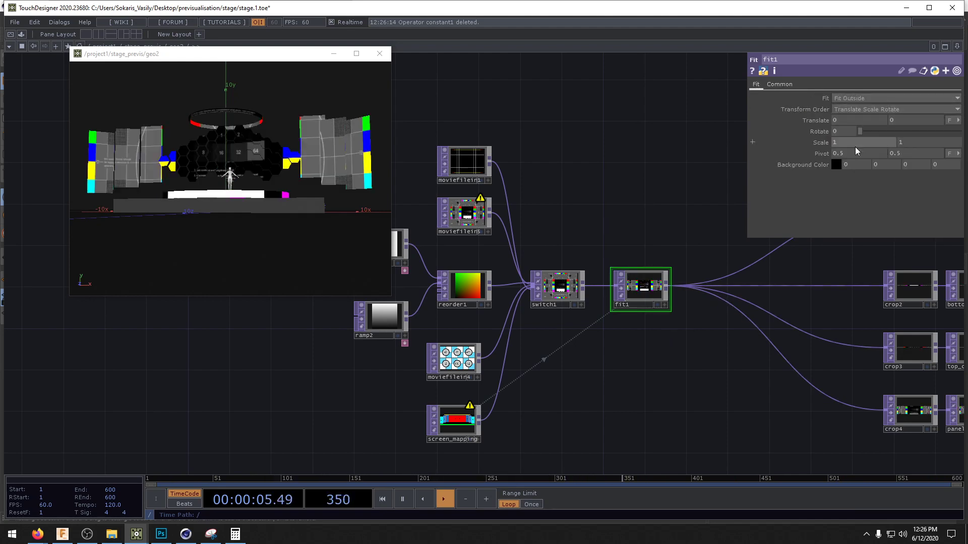
left_click_drag(651, 363, 523, 349)
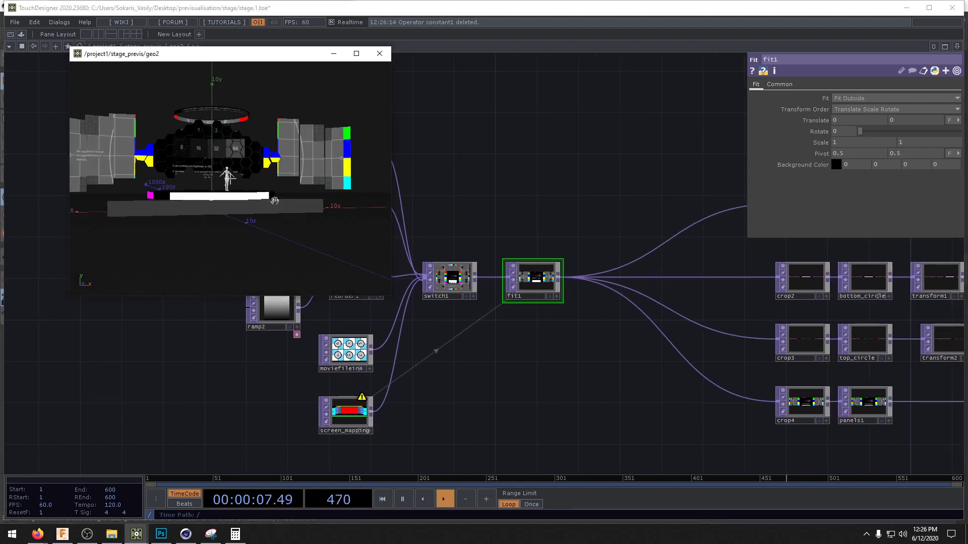
left_click_drag(274, 200, 251, 207)
left_click_drag(505, 385, 677, 384)
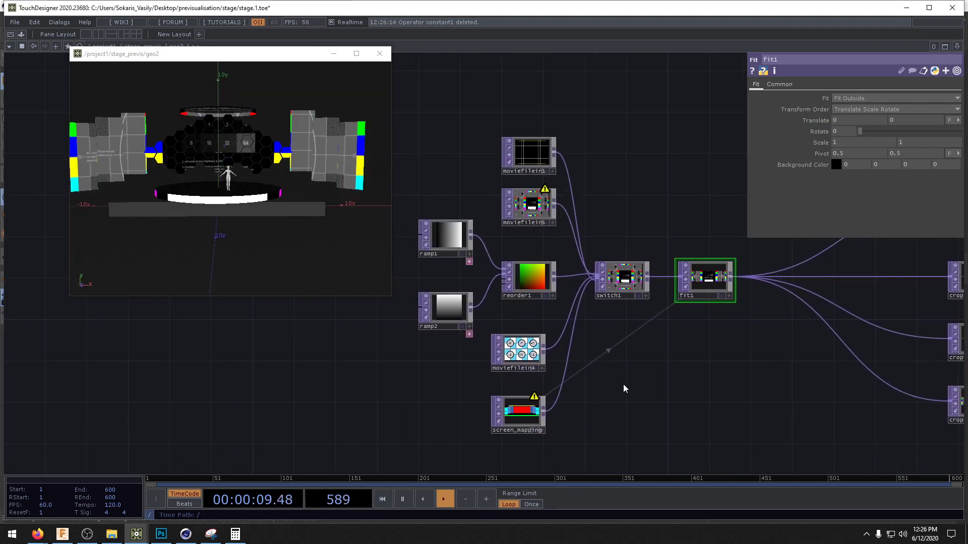
left_click_drag(613, 206, 662, 196)
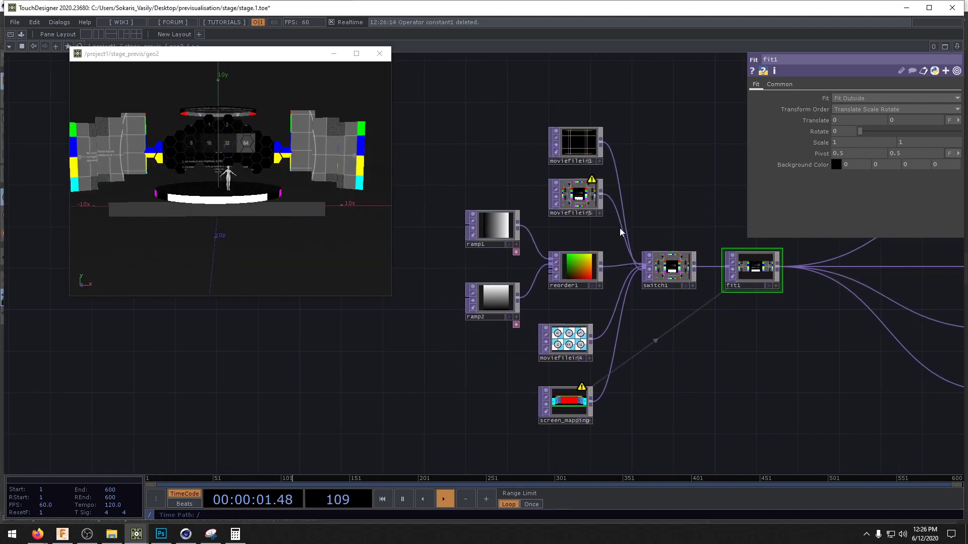
- Set switch1's Index to 0 to feed the reorder1 gradient to the stage screens
left_click_drag(431, 240, 560, 291)
left_click(685, 267)
left_click_drag(873, 100, 824, 99)
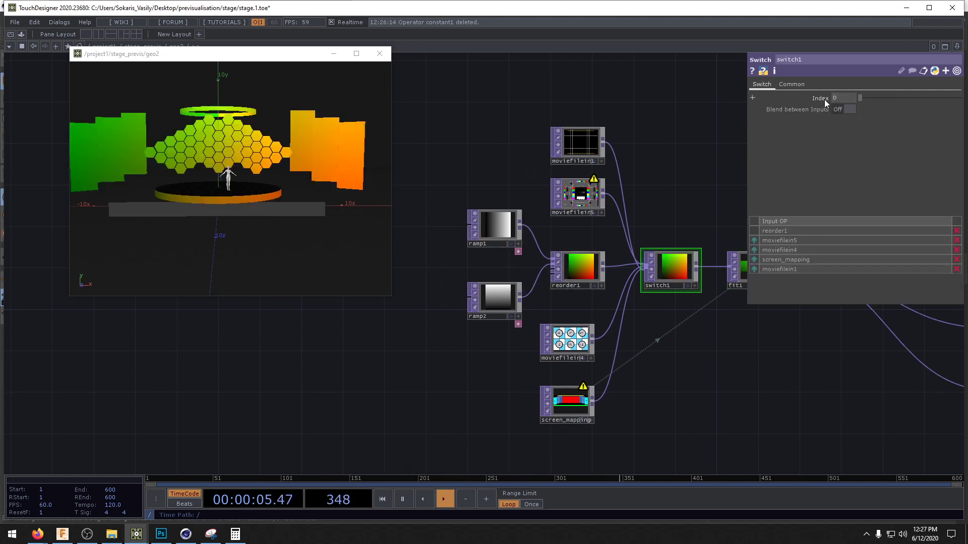
left_click_drag(262, 171, 284, 173)
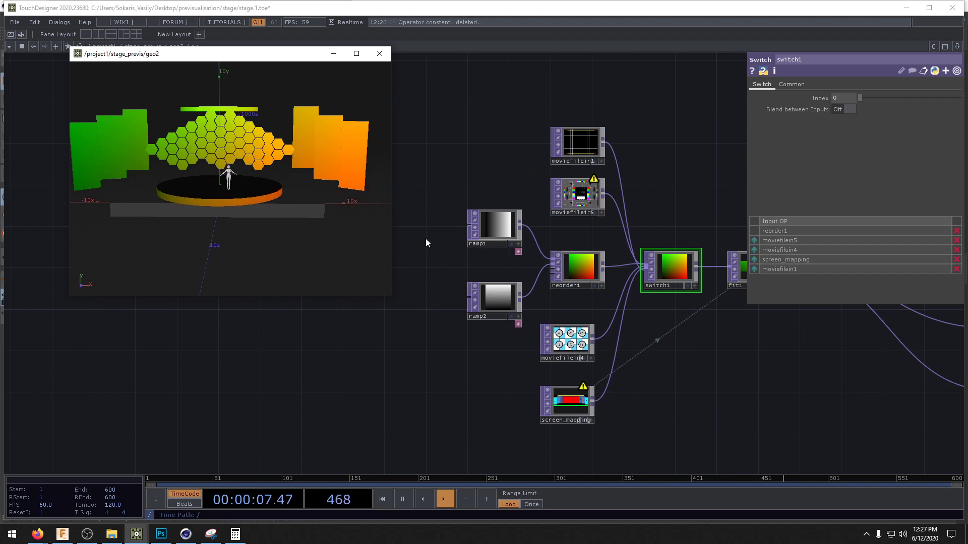
- Delete ramp1, ramp2 and reorder1, and move moviefilein5 down into the freed space before switch1
left_click_drag(426, 243, 565, 333)
key("Delete")
left_click_drag(572, 212, 551, 263)
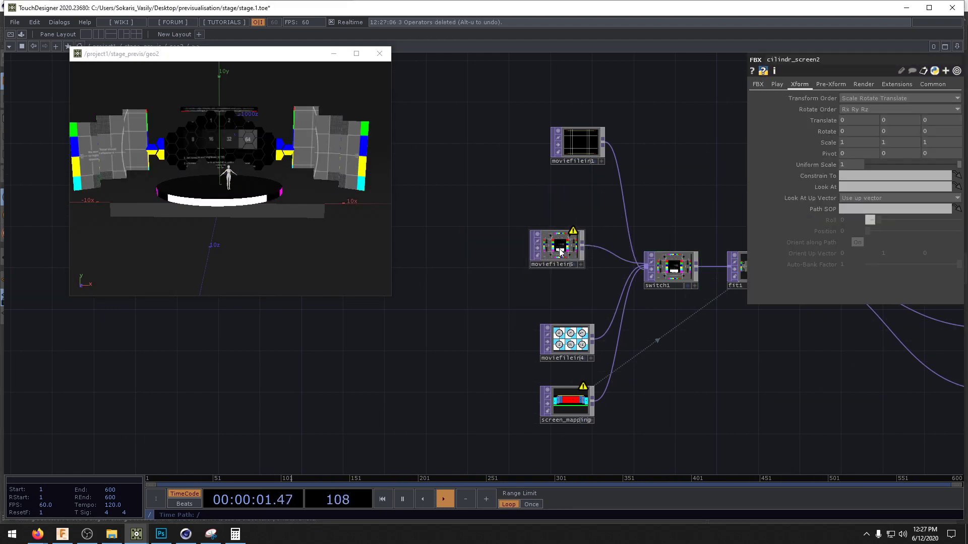
- Delete moviefilein4 and regroup screen_mapping, moviefilein5 and moviefilein1 from top to bottom in front of switch1
left_click_drag(560, 250, 571, 273)
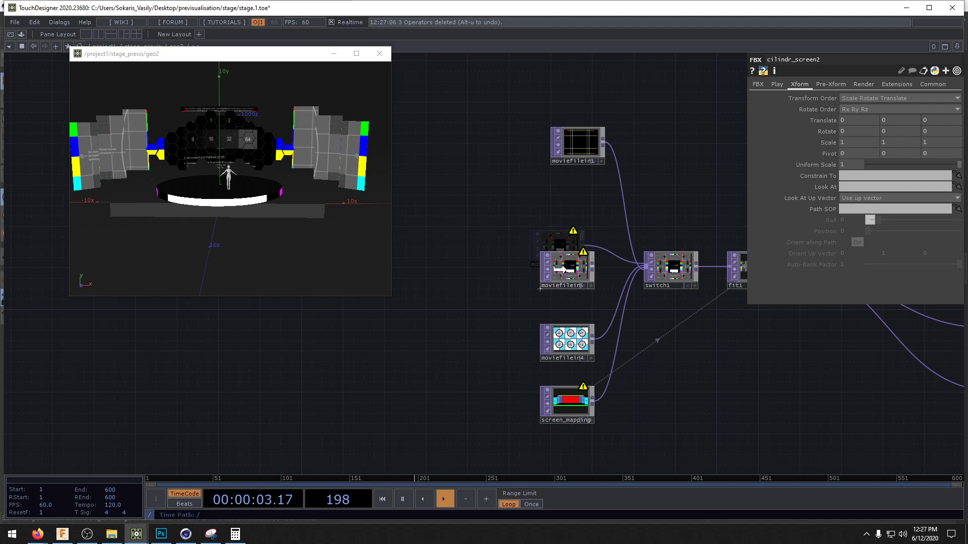
left_click(582, 333)
key("Delete")
left_click_drag(567, 400, 557, 225)
left_click_drag(565, 270, 575, 330)
left_click_drag(579, 159, 514, 397)
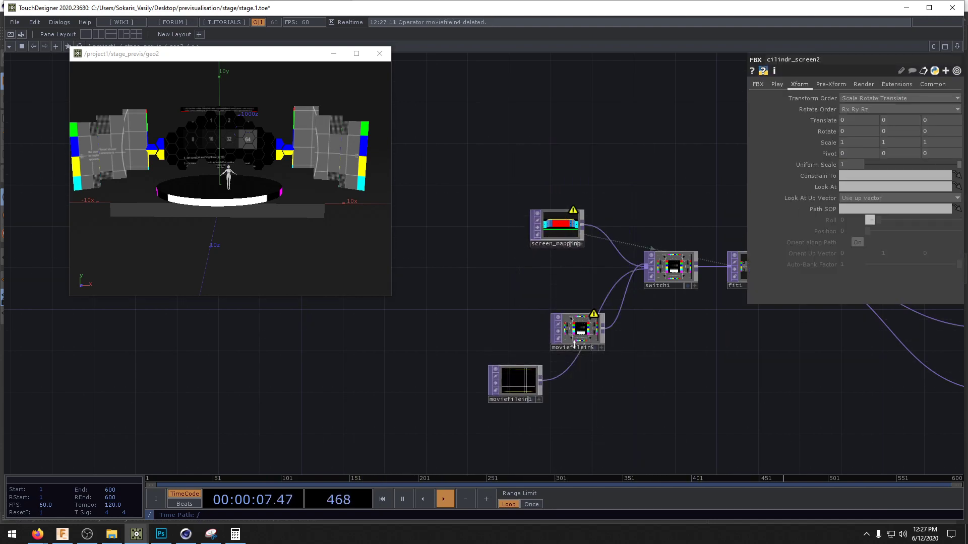
left_click_drag(576, 350, 556, 298)
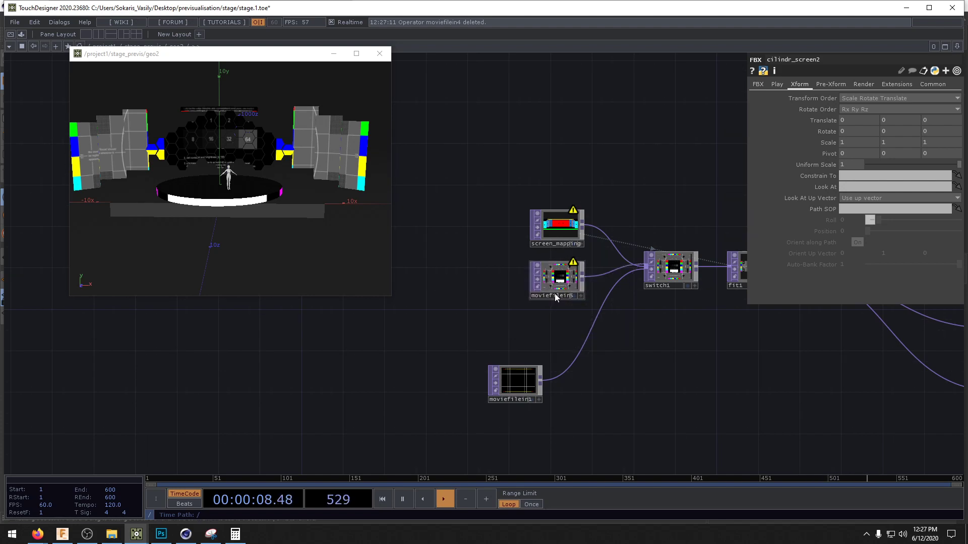
- Move screen_mapping to first place in switch1's input order and check the mapping on the stage from another angle
left_click(666, 272)
left_click_drag(756, 244, 755, 230)
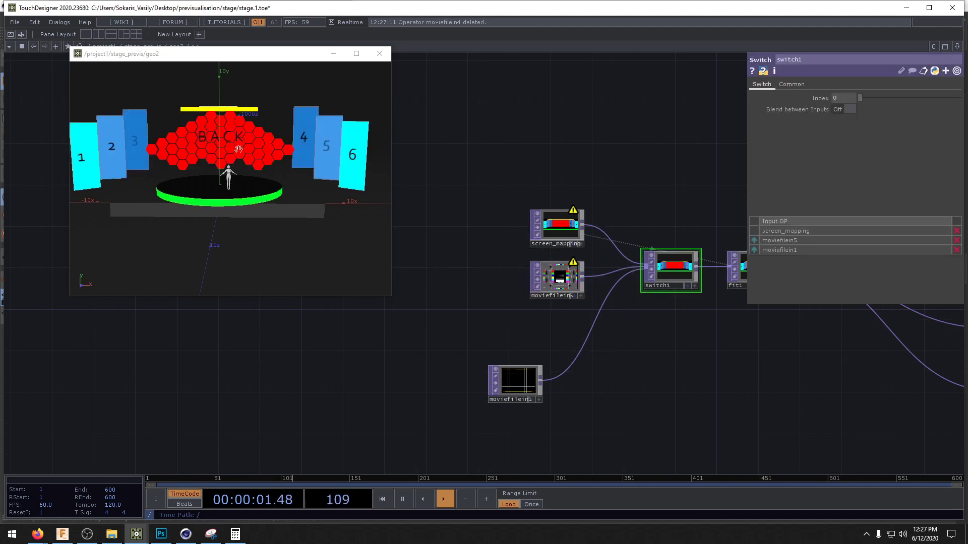
left_click_drag(239, 149, 290, 197)
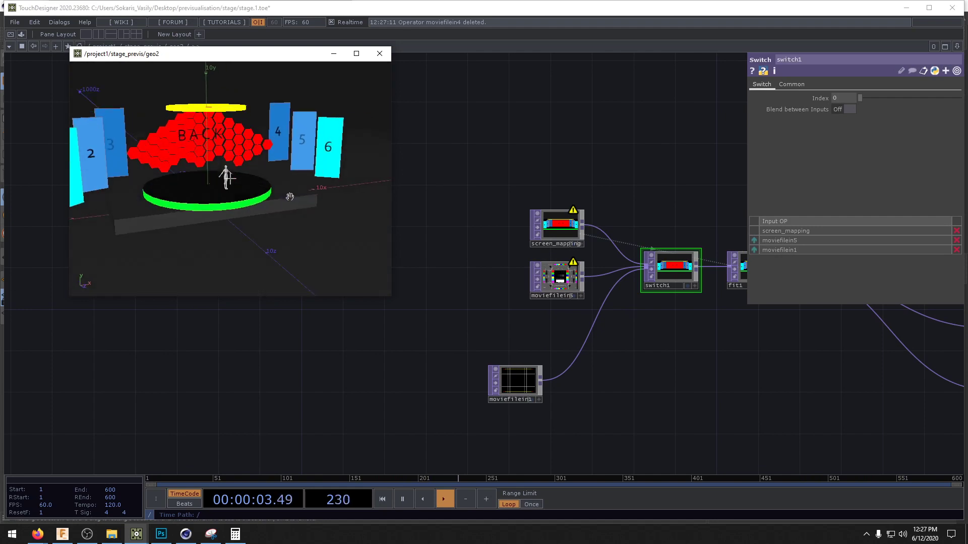
key("h")
- Align screen_mapping, moviefilein5 and moviefilein1 in a tidy vertical column before switch1
left_click_drag(603, 179, 593, 204)
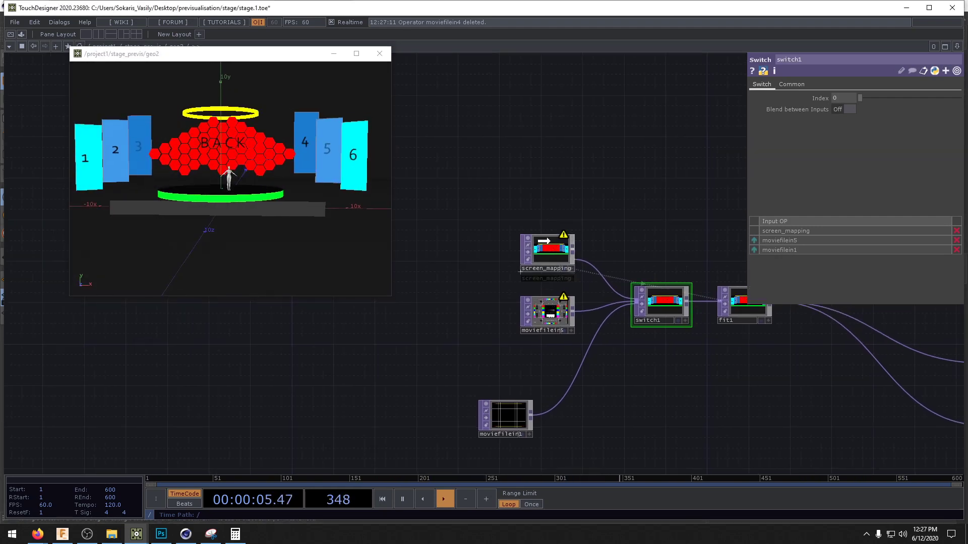
left_click_drag(544, 241, 545, 240)
left_click_drag(604, 275, 523, 261)
mouse_move(467, 229)
left_mouse_down()
mouse_move(447, 236)
mouse_move(456, 238)
left_mouse_up()
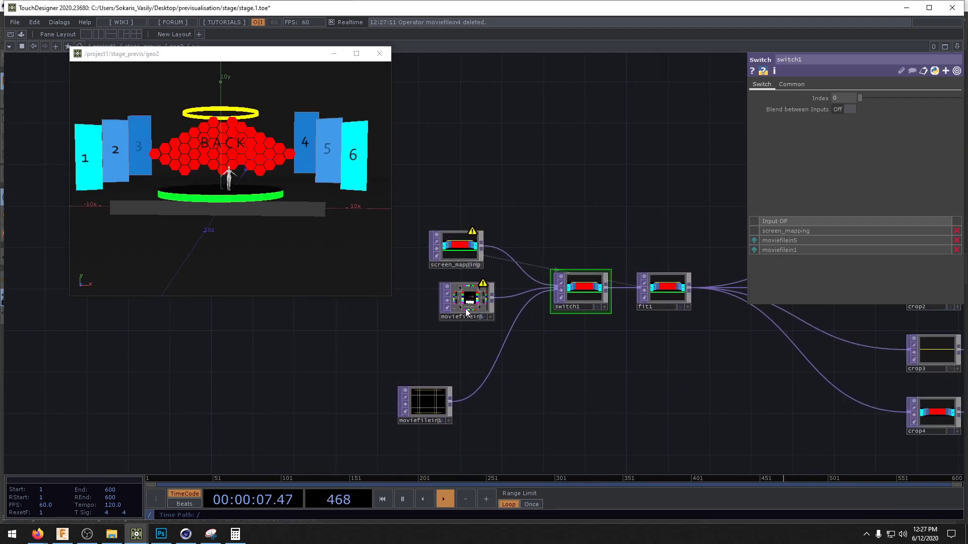
left_click_drag(467, 312, 456, 302)
left_click_drag(428, 411, 460, 338)
left_click_drag(633, 386, 647, 389)
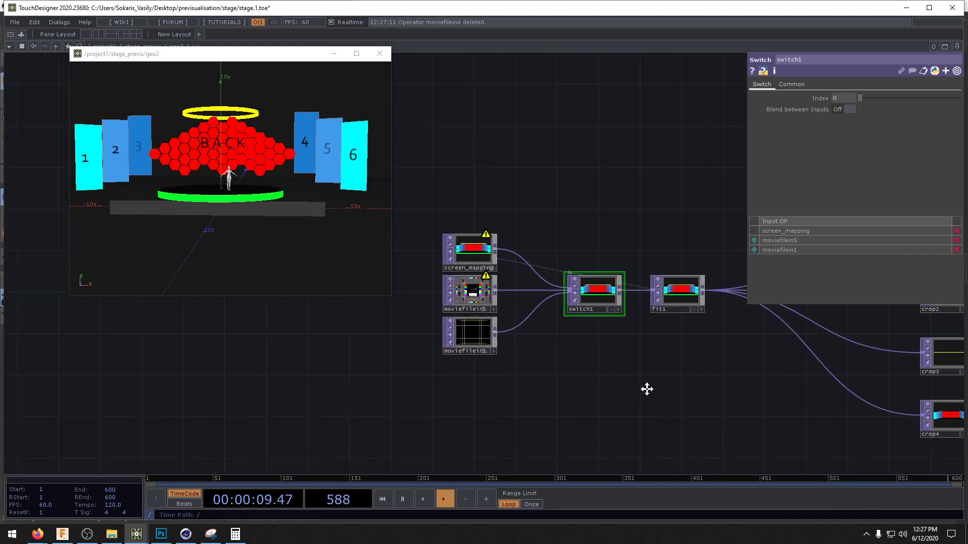
- Raise switch1's Index to 3.3 to feed the moviefilein1 grid to the stage screens
scroll(590, 339, "up", 5)
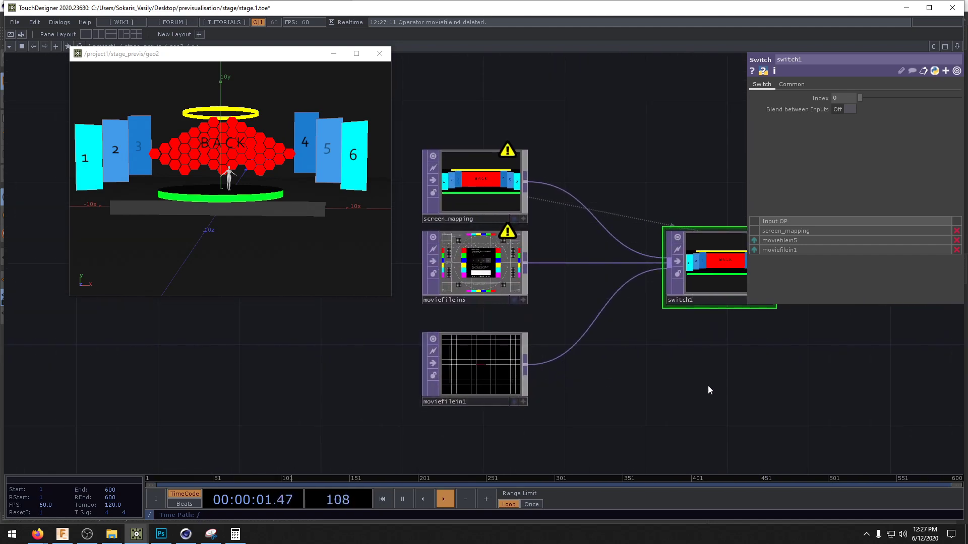
left_click_drag(708, 387, 616, 409)
left_click_drag(546, 325, 655, 347)
left_click(524, 323)
left_click(698, 325)
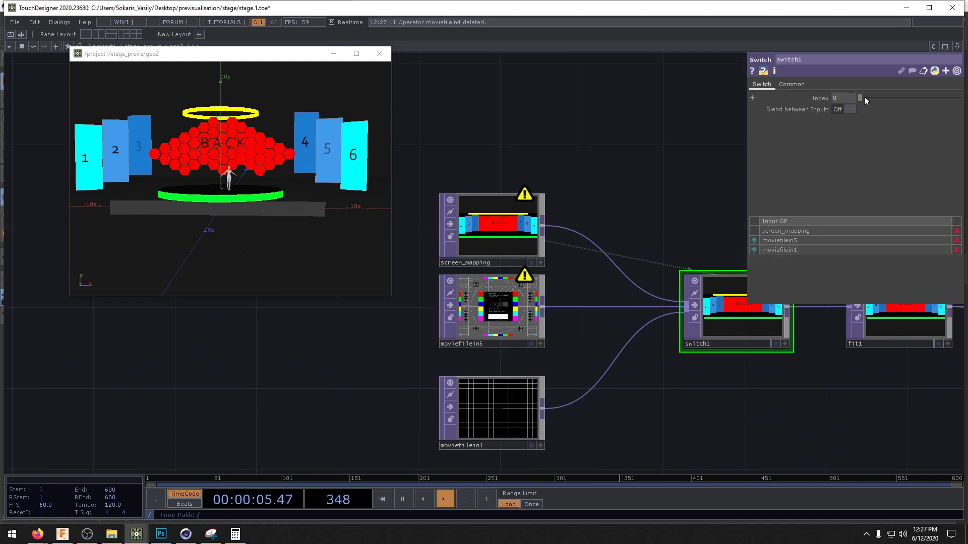
left_click_drag(864, 97, 894, 103)
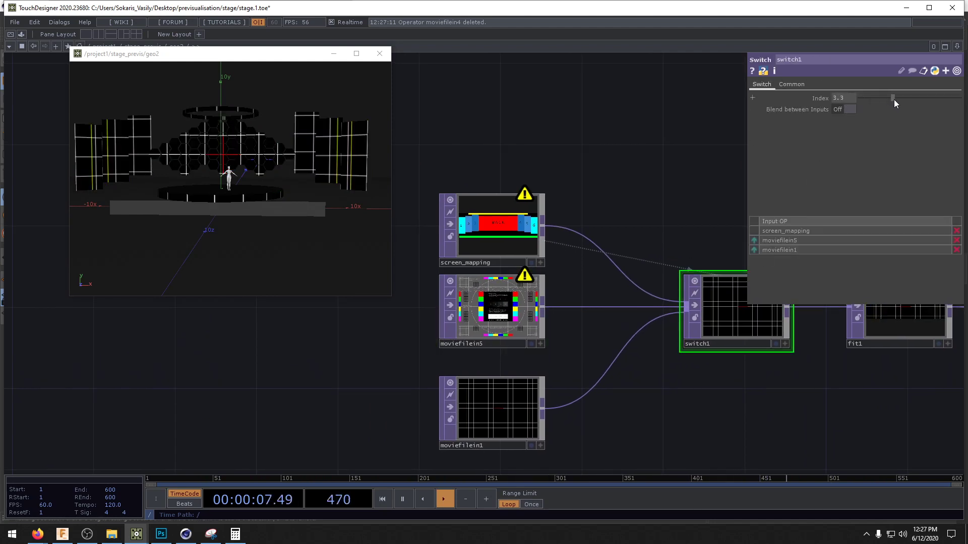
- Set the switch1 index to 0 so the screen_mapping image feeds the stage model
mouse_move(237, 179)
left_mouse_down()
mouse_move(199, 178)
mouse_move(250, 174)
mouse_move(147, 186)
mouse_move(247, 187)
left_mouse_up()
left_click(690, 160)
left_click_drag(889, 98, 523, 100)
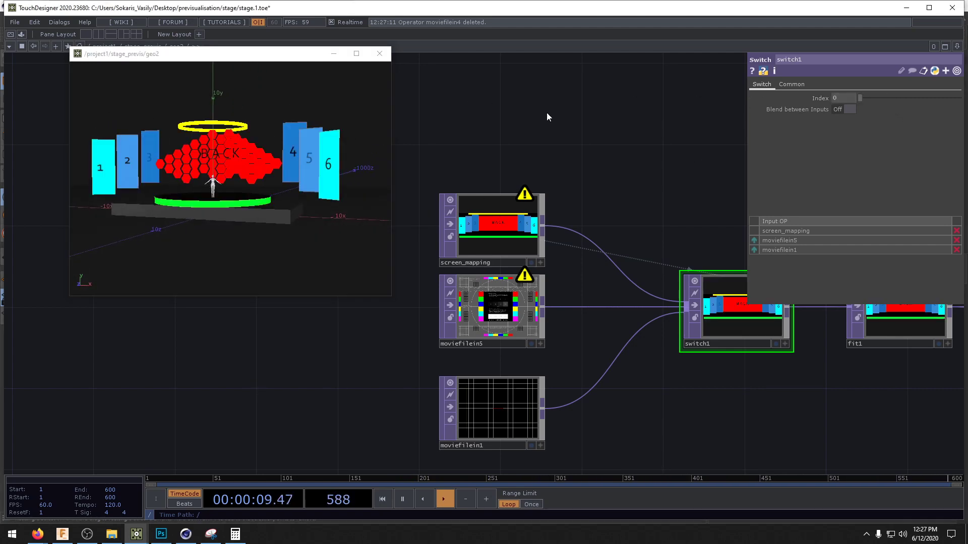
- Rearrange the texture network, spacing switch1 and its three movie inputs away from fit1 and lining up screen_mapping with switch1
left_click_drag(662, 169, 394, 184)
scroll(513, 207, "down", 3)
left_click_drag(530, 189, 683, 224)
right_click_drag(506, 201, 625, 352)
left_click_drag(625, 302, 564, 291)
right_click_drag(578, 384, 577, 383)
left_click_drag(579, 308, 569, 307)
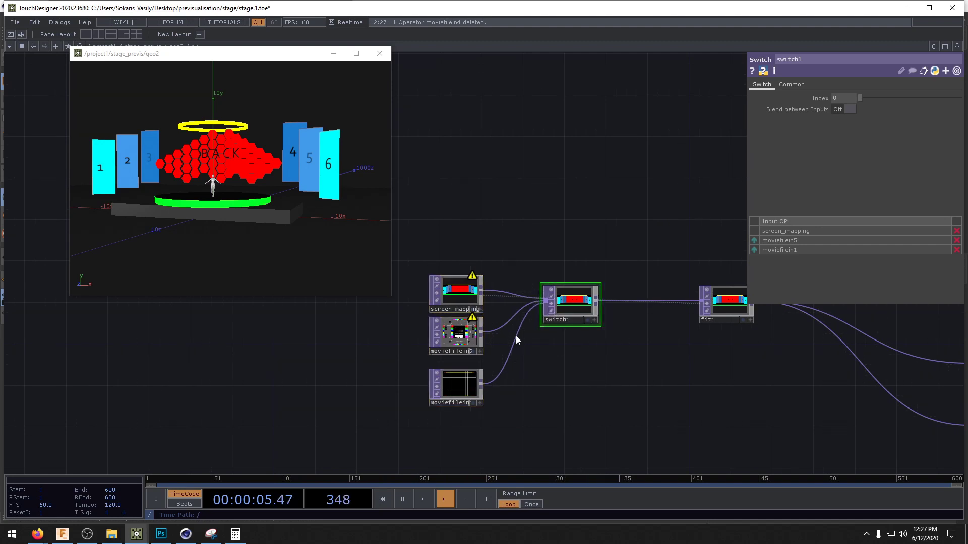
right_click_drag(473, 389, 474, 391)
left_click_drag(451, 328, 451, 339)
- Insert a second Switch TOP on the connection between switch1 and fit1
left_click(656, 342)
right_click(645, 302)
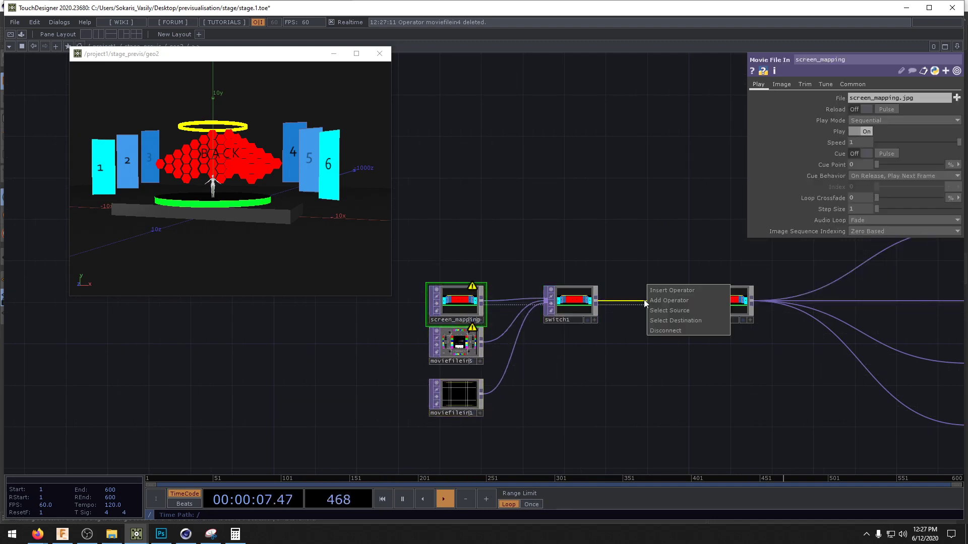
left_click(648, 290)
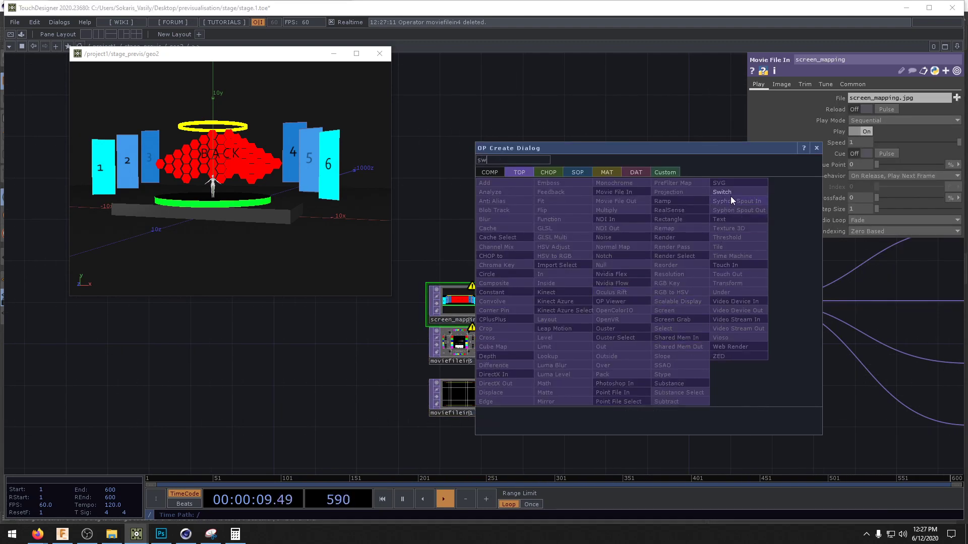
left_click(730, 196)
left_click(673, 294)
- Add an In TOP above switch1, connect it to switch2, and make it the first input in the order
key("Tab")
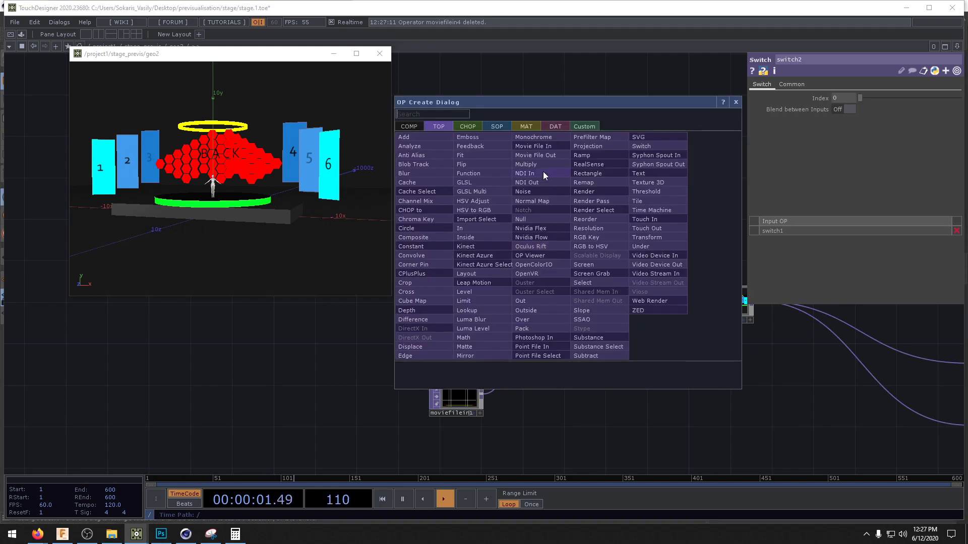
left_click(460, 228)
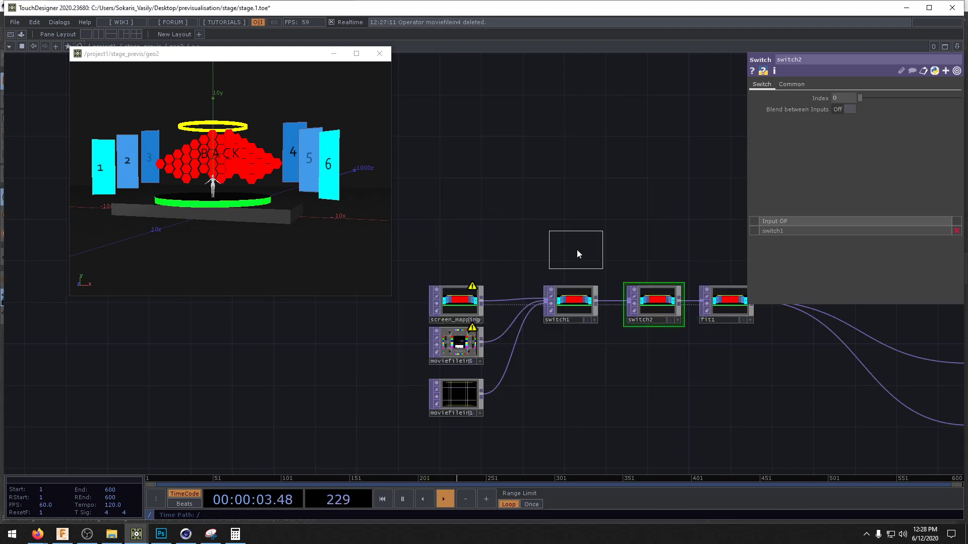
left_click(591, 249)
left_click(674, 295)
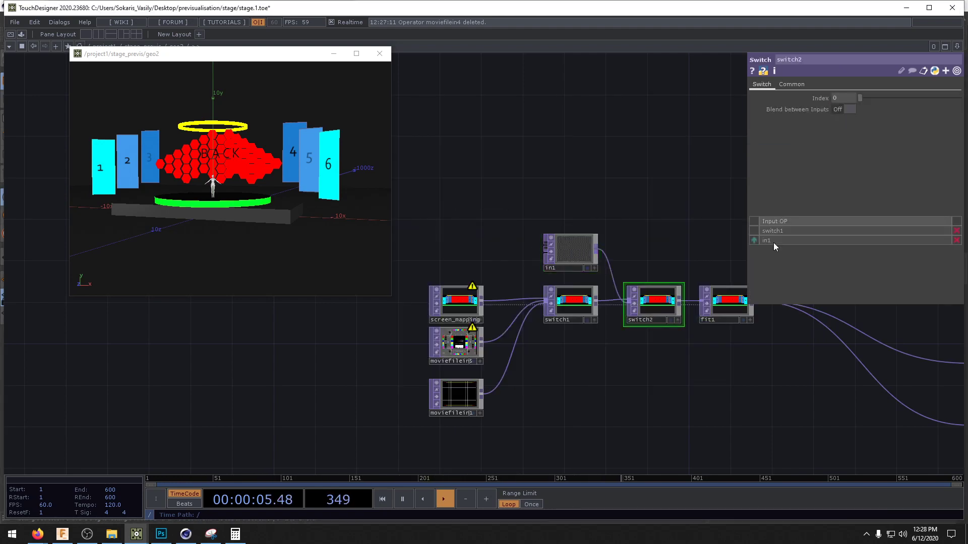
left_click(754, 240)
left_click_drag(646, 234, 686, 246)
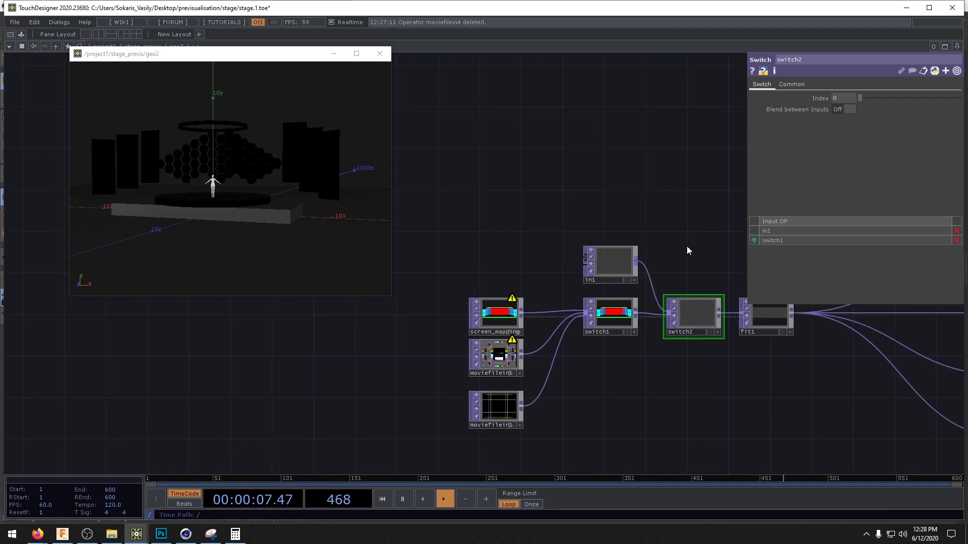
- In the parent stage_previs network, add an In TOP beside geo2 and feed it into the geometry's input
key("u")
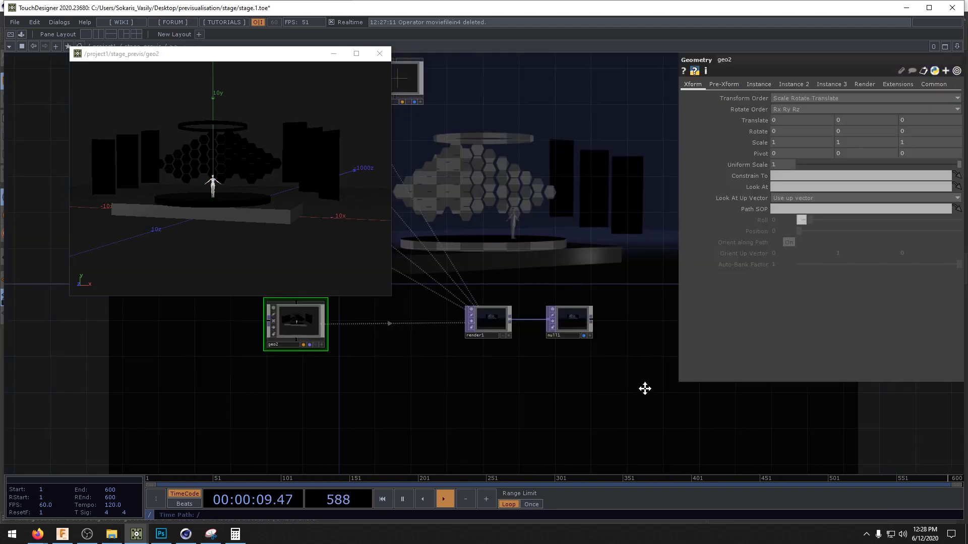
mouse_move(492, 289)
left_mouse_down()
mouse_move(520, 356)
mouse_move(499, 299)
left_mouse_up()
scroll(517, 345, "down", 3)
scroll(512, 383, "up", 5)
scroll(512, 382, "down", 5)
left_click_drag(532, 412, 494, 436)
left_click_drag(607, 382, 546, 318)
left_click_drag(675, 389, 611, 325)
left_click_drag(409, 329, 530, 375)
key("Tab")
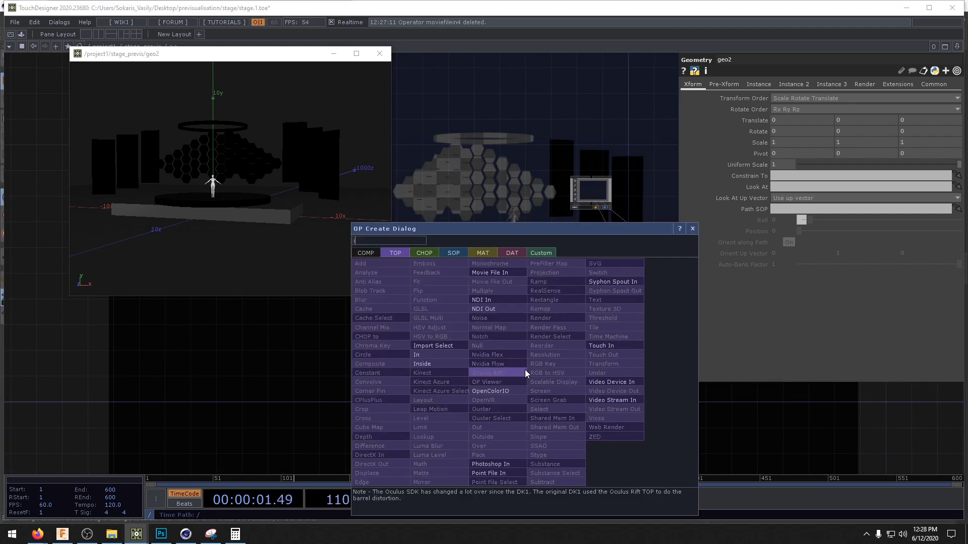
left_click(443, 354)
left_click(540, 367)
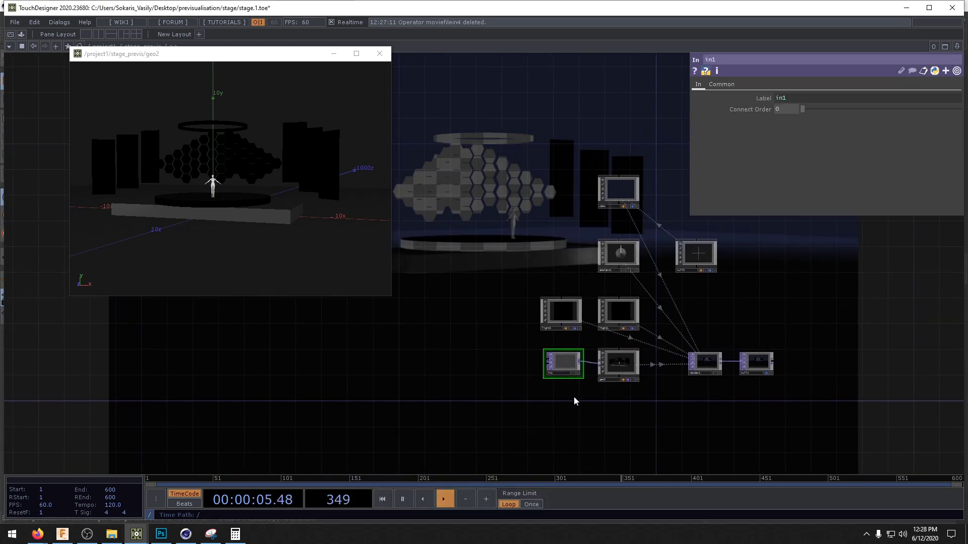
- Add an OP Viewer component below geo2 inside stage_previs and set geo2 as its operator viewer
key("u")
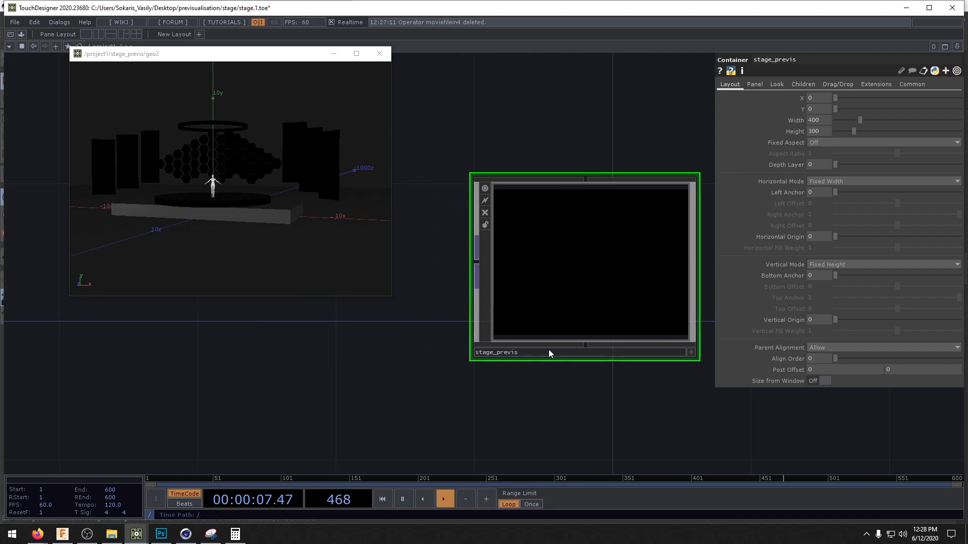
left_click(753, 84)
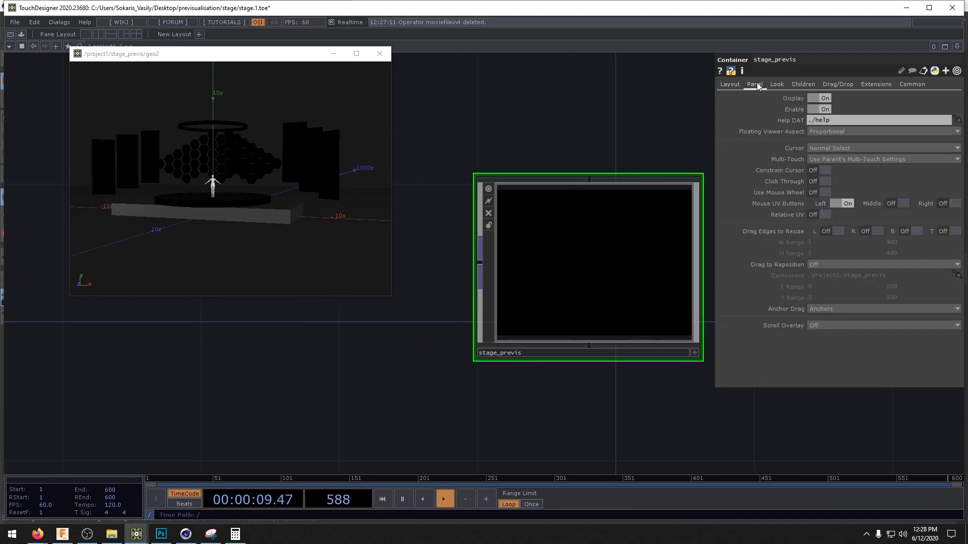
key("i")
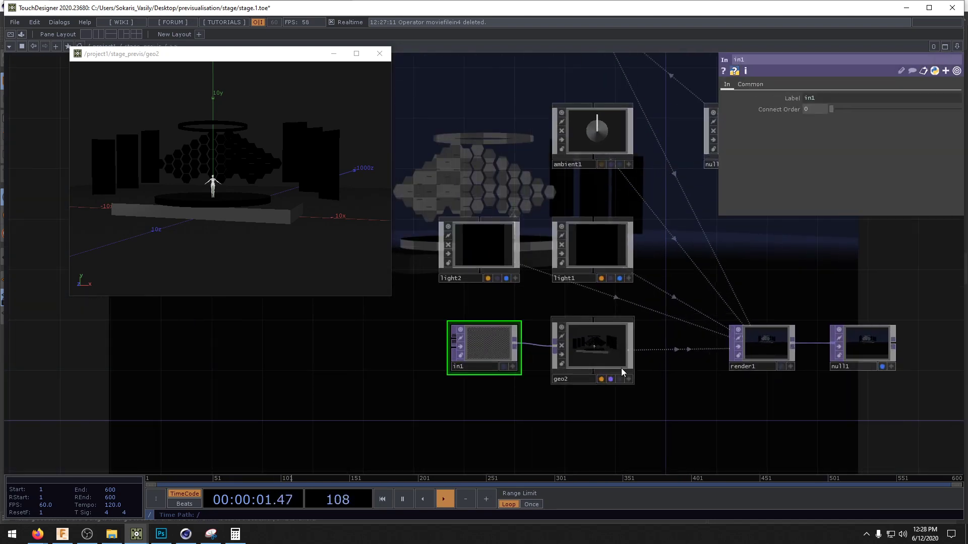
key("Tab")
key("Escape")
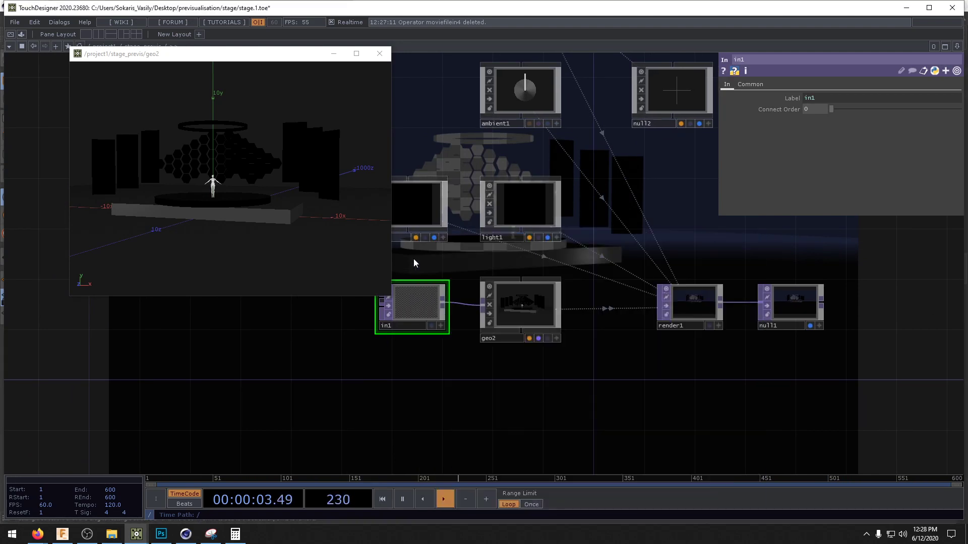
left_click(407, 261)
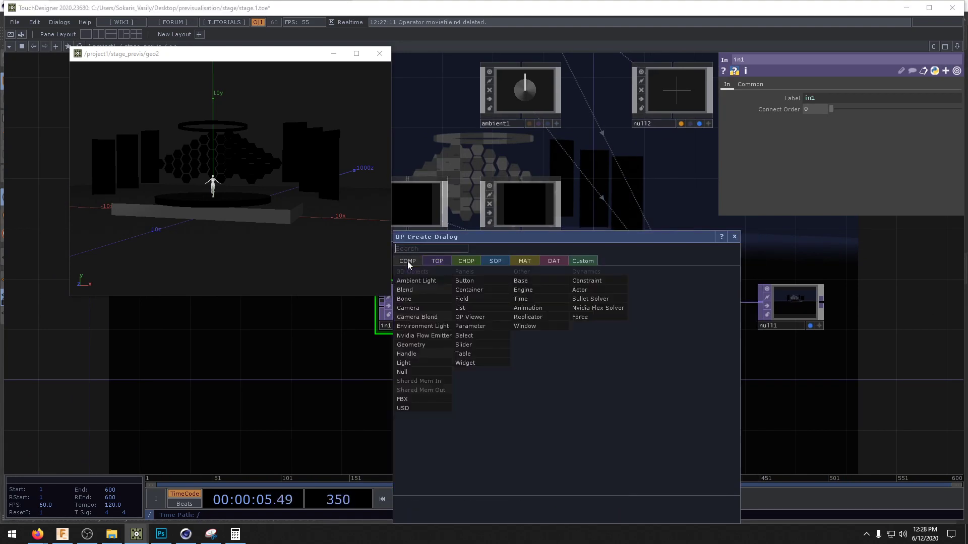
left_click(485, 316)
left_click(530, 398)
left_click_drag(526, 307, 539, 385)
left_click(540, 385)
- Open opviewer1 in a floating viewer, inspect the stage by navigating the 3D view, and close the window
right_click(545, 411)
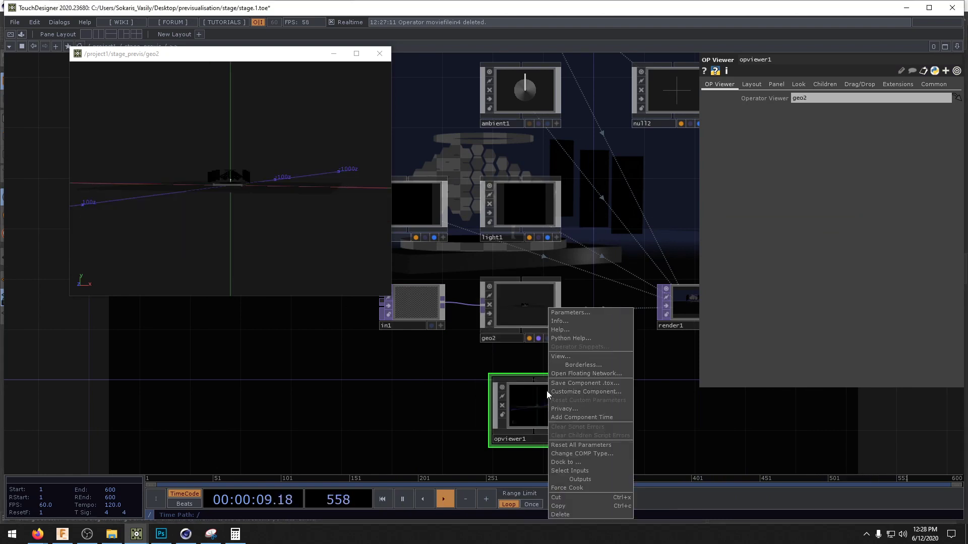
left_click(558, 357)
mouse_move(550, 352)
left_mouse_down()
mouse_move(540, 385)
mouse_move(568, 371)
mouse_move(557, 393)
mouse_move(564, 363)
left_mouse_up()
middle_click_drag(580, 384, 585, 335)
mouse_move(577, 389)
left_mouse_down()
mouse_move(577, 374)
mouse_move(575, 383)
left_mouse_up()
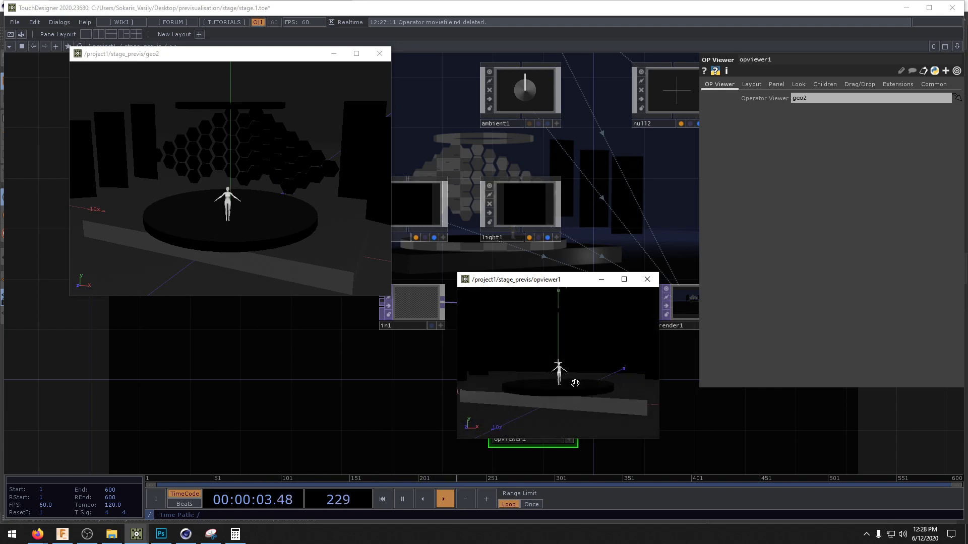
middle_click_drag(576, 373, 572, 398)
right_click_drag(572, 397, 572, 395)
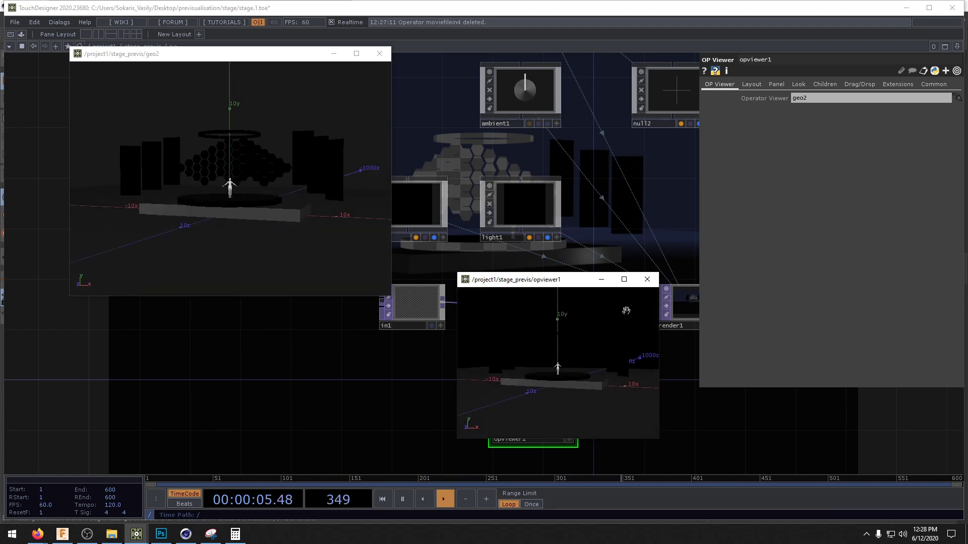
left_click(647, 280)
- Check opviewer1's layout and panel parameters and try the interactive viewer of the stage_previs container one level up
left_click(756, 84)
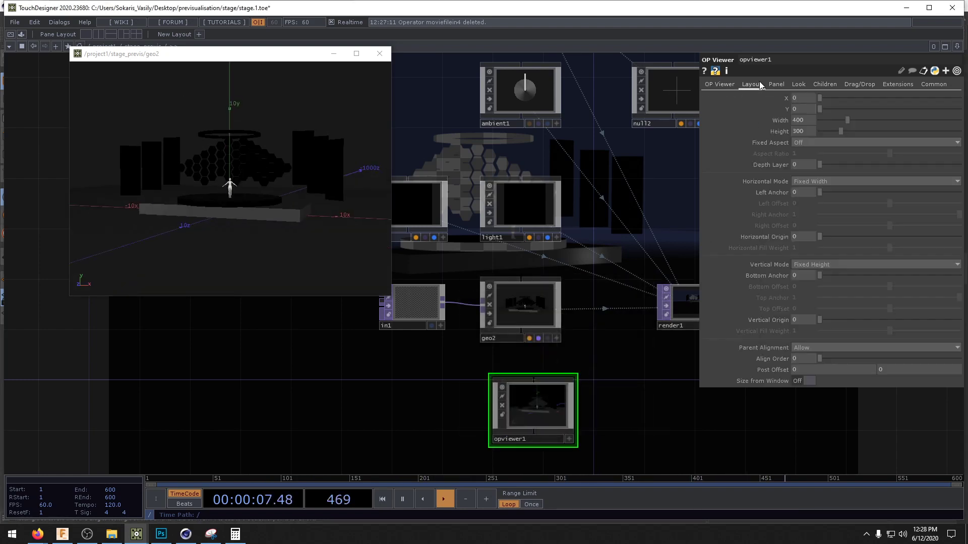
left_click(777, 85)
key("u")
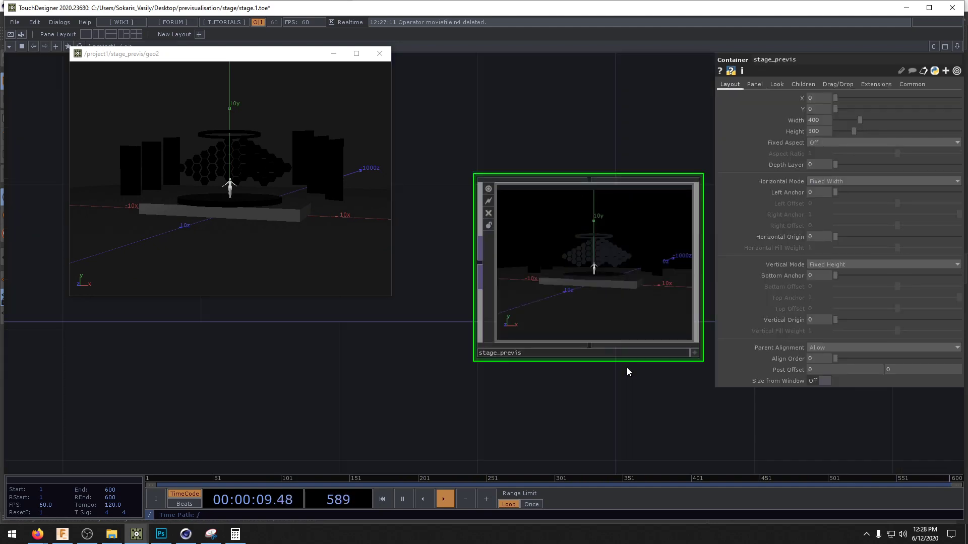
left_click(694, 354)
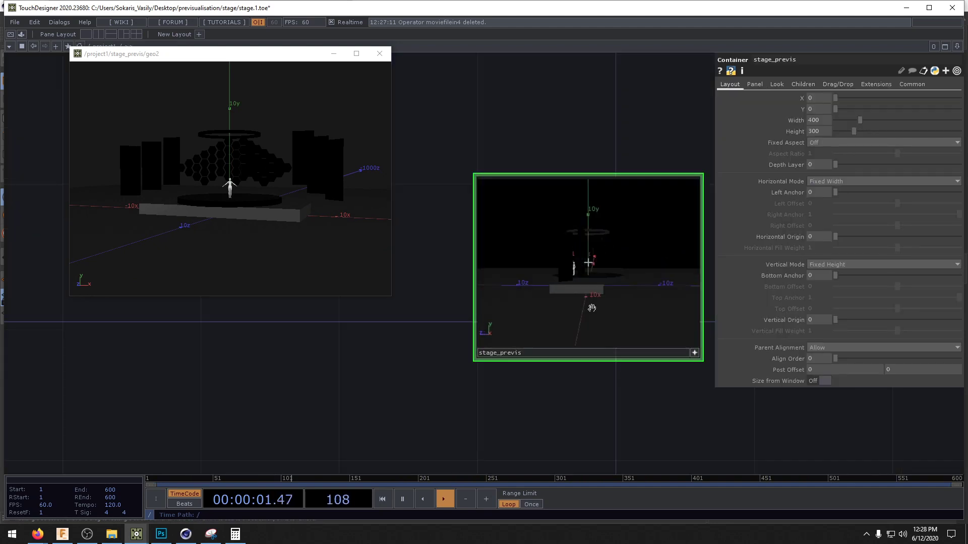
left_click(695, 354)
- Add a Movie File In TOP with the default banana image beside stage_previs and connect it to the container's first input
left_click_drag(514, 398, 582, 407)
scroll(488, 373, "down", 2)
left_click_drag(446, 344, 594, 381)
key("Tab")
left_click(392, 211)
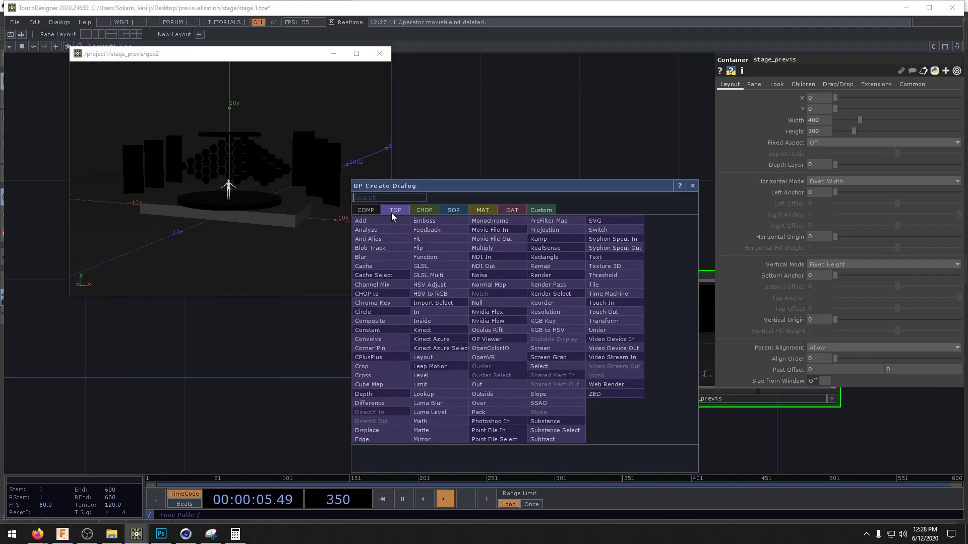
left_click(495, 229)
left_click(470, 359)
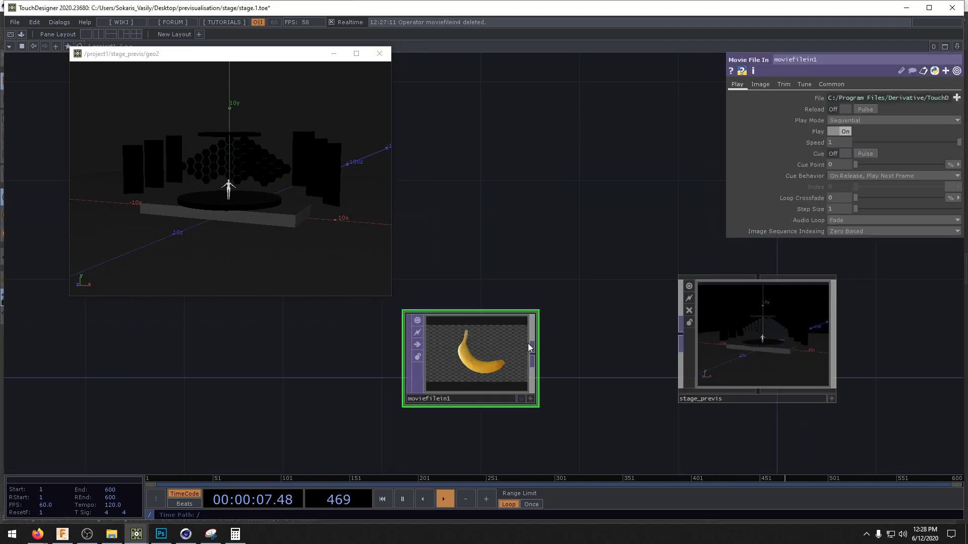
left_click_drag(618, 345, 681, 333)
left_click_drag(506, 351, 505, 361)
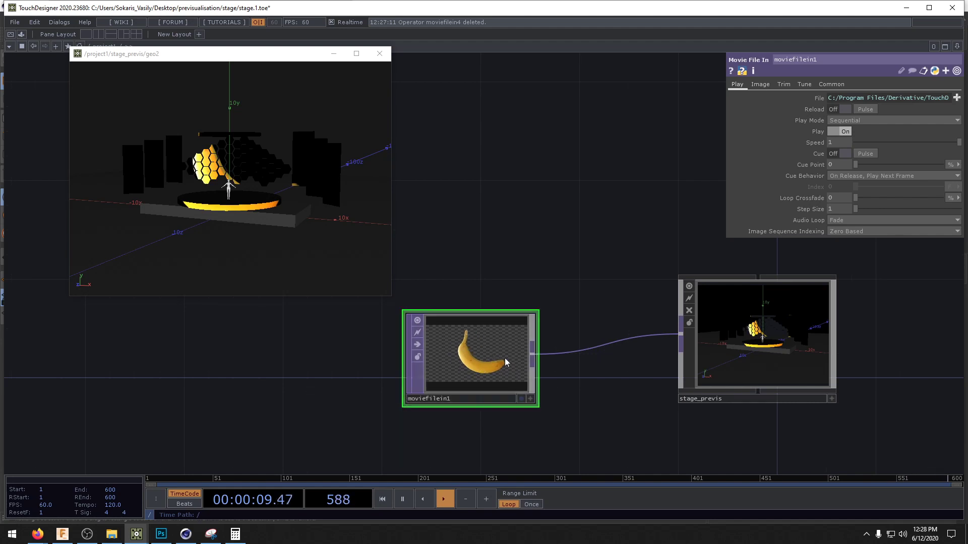
- Examine how the banana image maps onto the stage screens in the stage_previs container viewer
left_click_drag(575, 404, 509, 391)
left_click(712, 355)
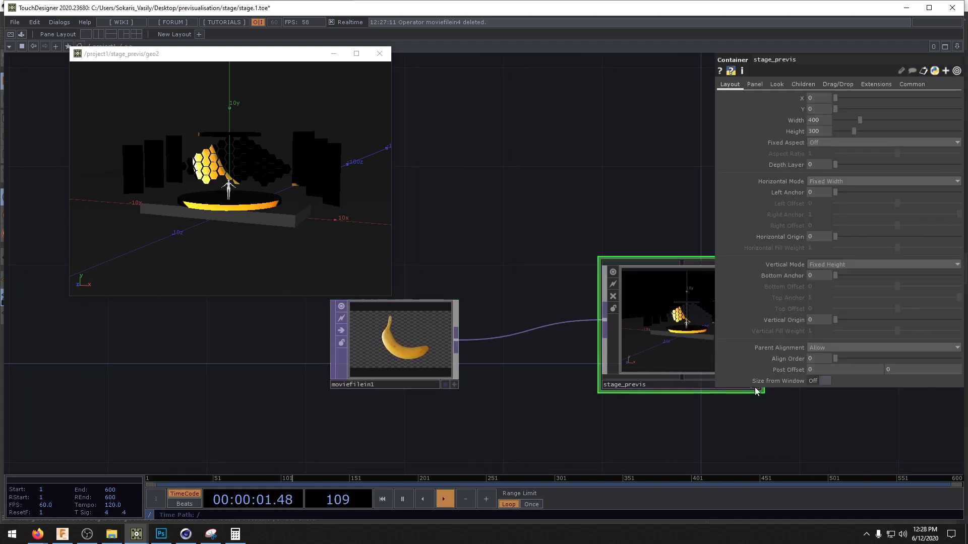
left_click_drag(749, 418, 651, 415)
left_click(645, 380)
left_click_drag(586, 352, 596, 331)
scroll(590, 348, "up", 4)
scroll(596, 332, "down", 3)
left_click(629, 365)
- Move the moviefilein1 node farther away from the stage_previs container
left_click_drag(389, 333, 336, 316)
left_click_drag(463, 380, 584, 397)
left_click_drag(494, 390, 524, 394)
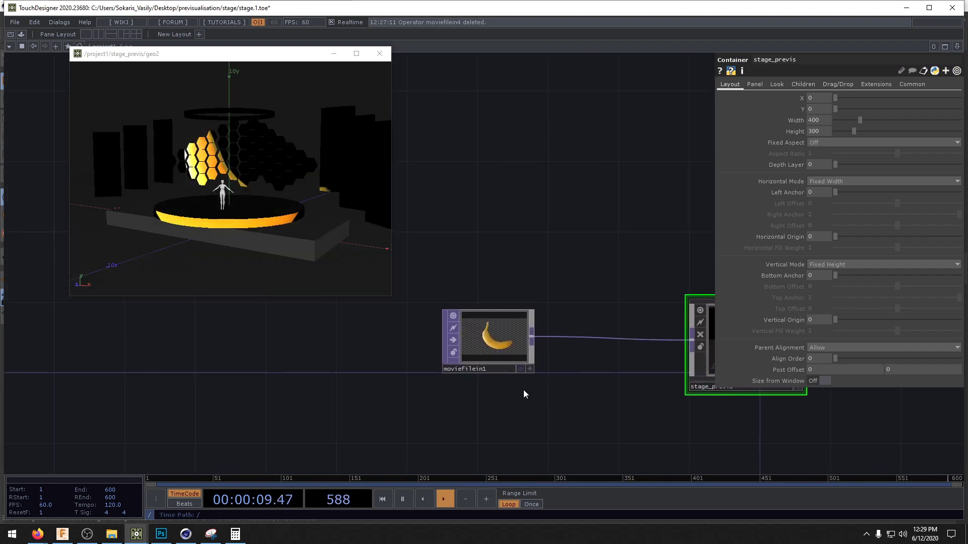
key("super+e")
left_click(70, 322)
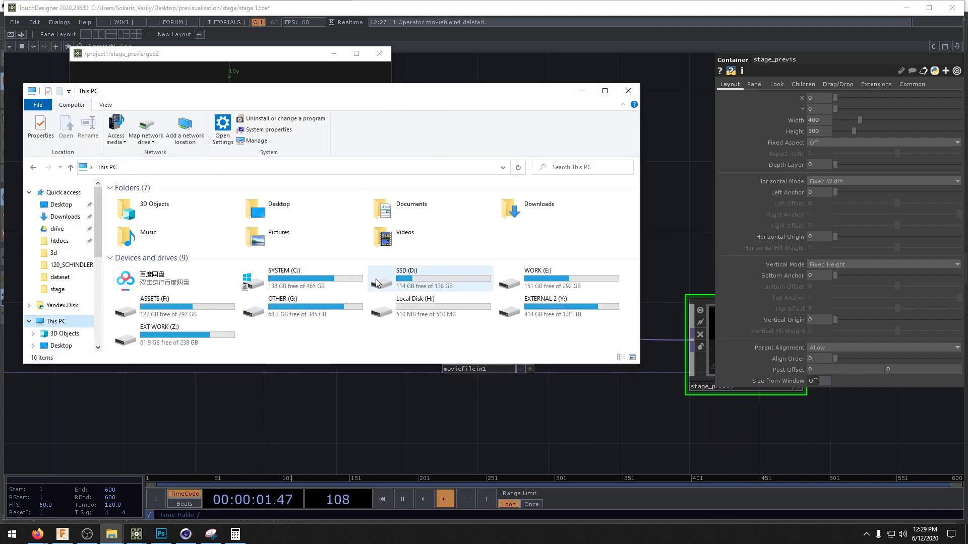
left_click(628, 91)
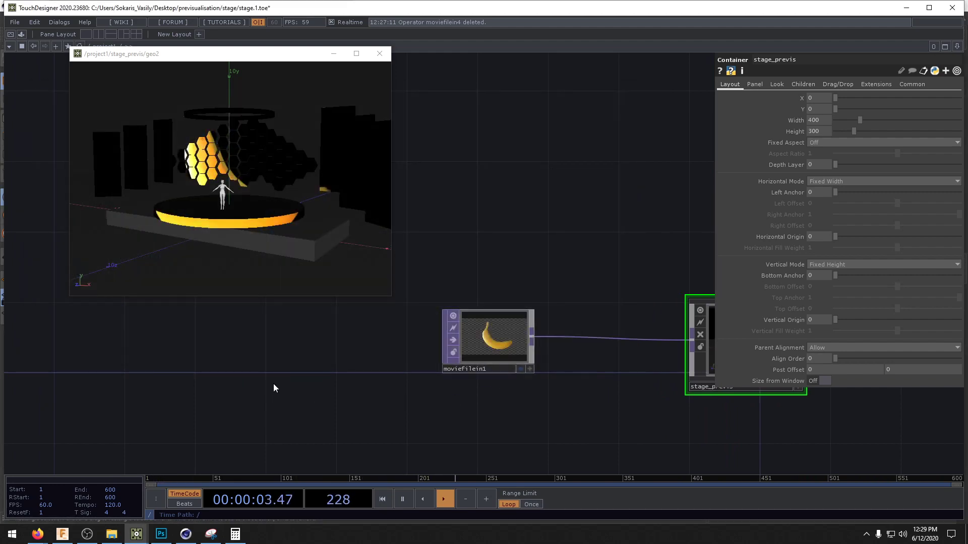
- Switch to File Explorer and open the 01_PROJECTS folder on the EXT WORK (Z:) drive
key("super+e")
left_click(69, 334)
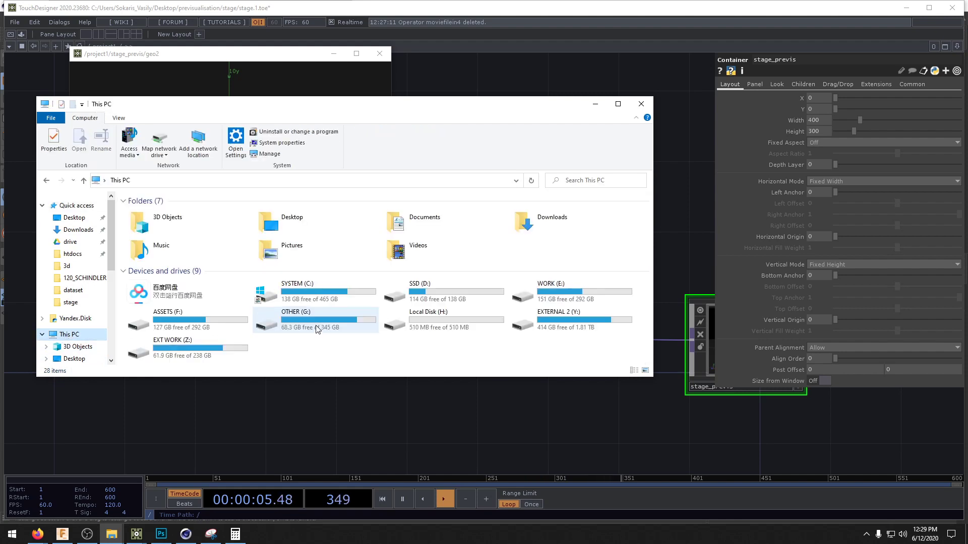
double_click(188, 351)
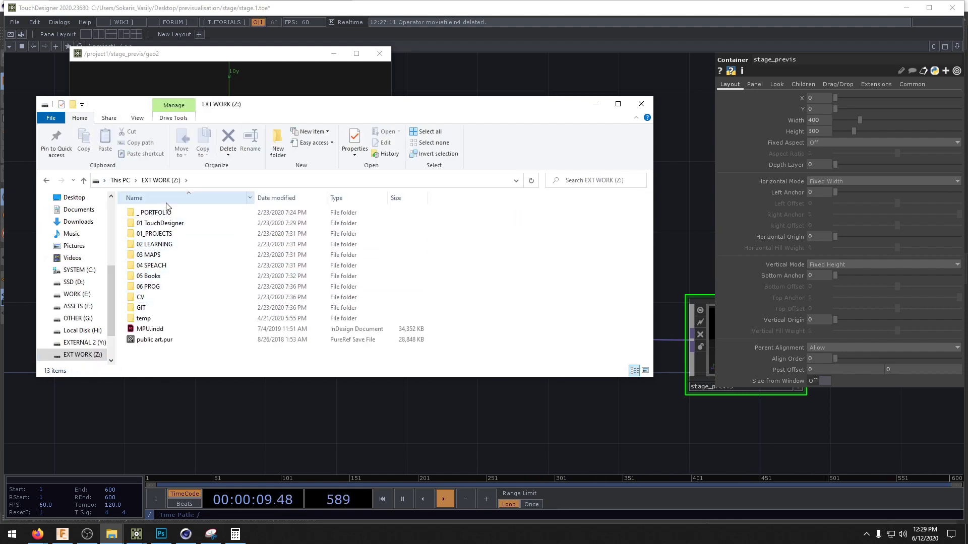
double_click(154, 234)
- Find the 80_51SNOW project folder and open its 02_EVENT subfolder down to soloX_show
scroll(145, 300, "down", 10)
scroll(144, 300, "down", 7)
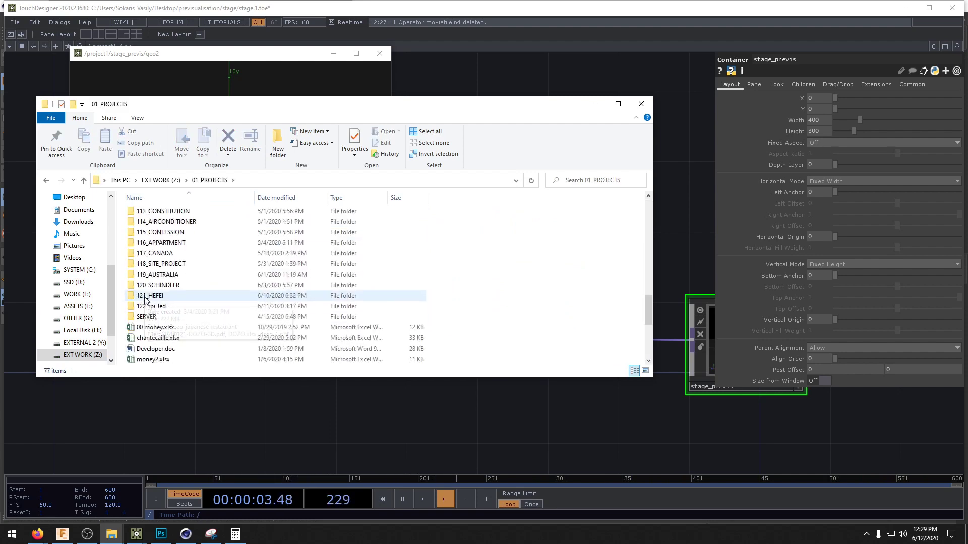
scroll(145, 300, "up", 2)
scroll(144, 300, "up", 8)
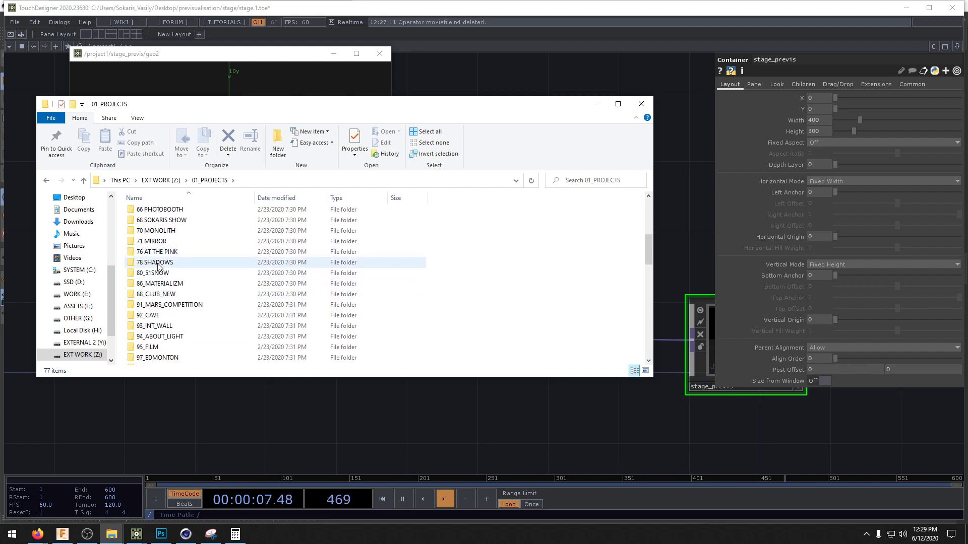
double_click(154, 272)
double_click(284, 241)
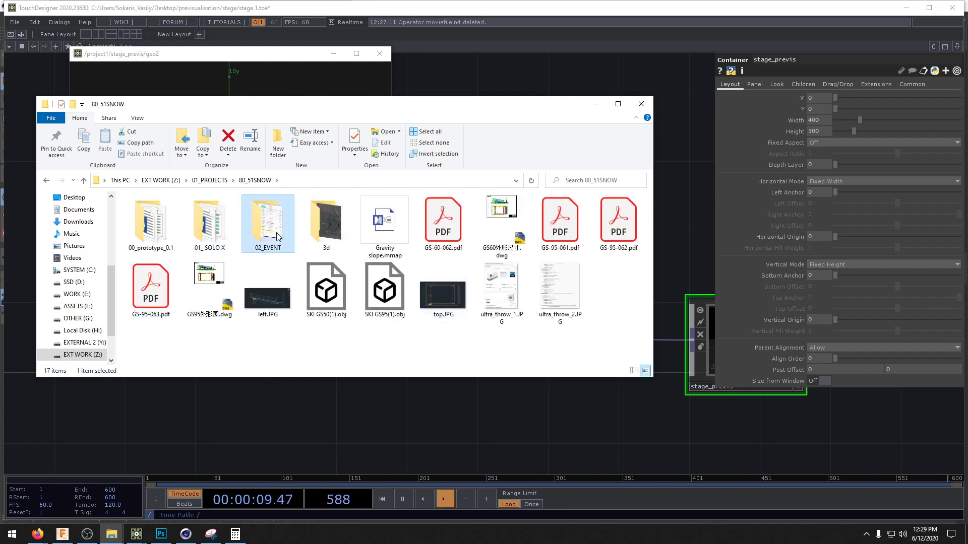
double_click(145, 212)
double_click(144, 224)
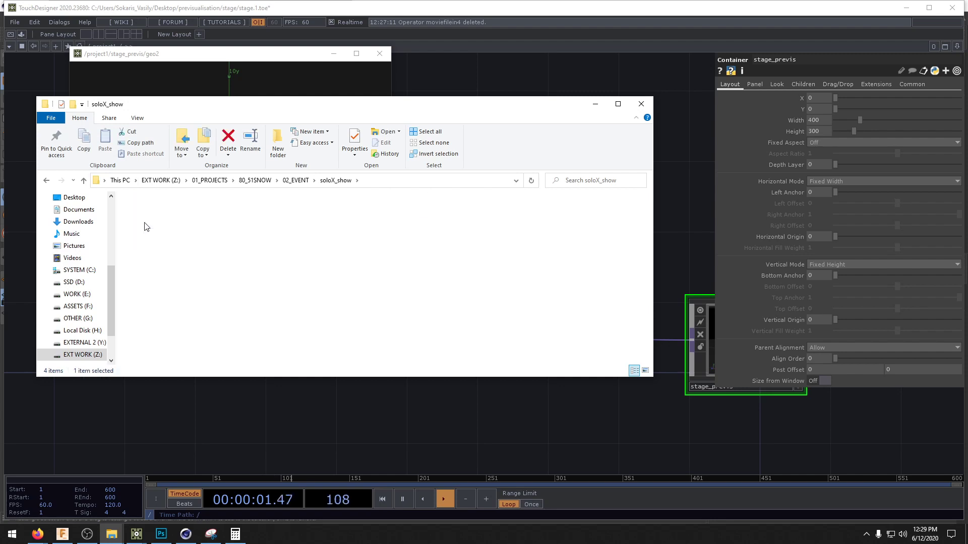
- Open the data folder's party subfolder, load 9.mp4 into the TouchDesigner network and connect it to stage_previs
left_click(147, 279)
double_click(146, 278)
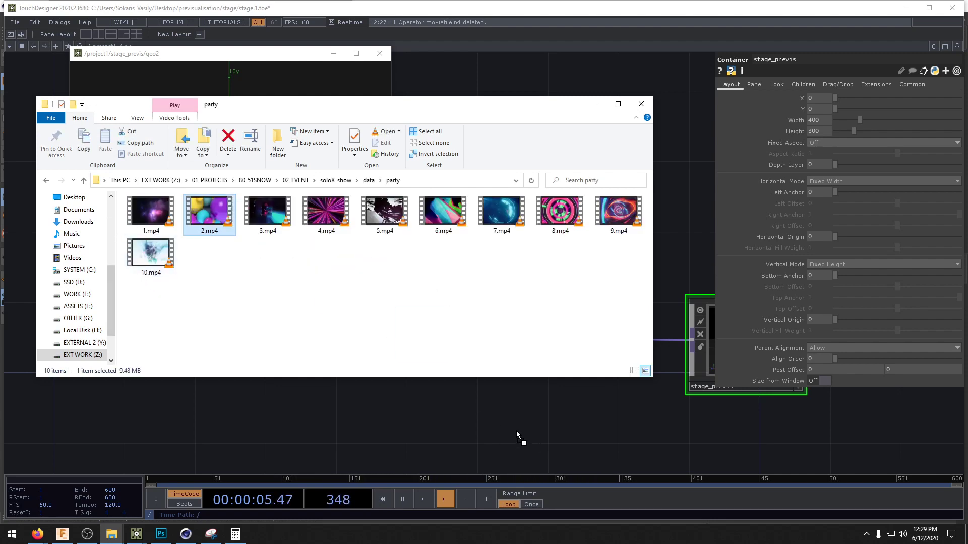
left_click_drag(517, 432, 493, 390)
left_click_drag(191, 210, 620, 252)
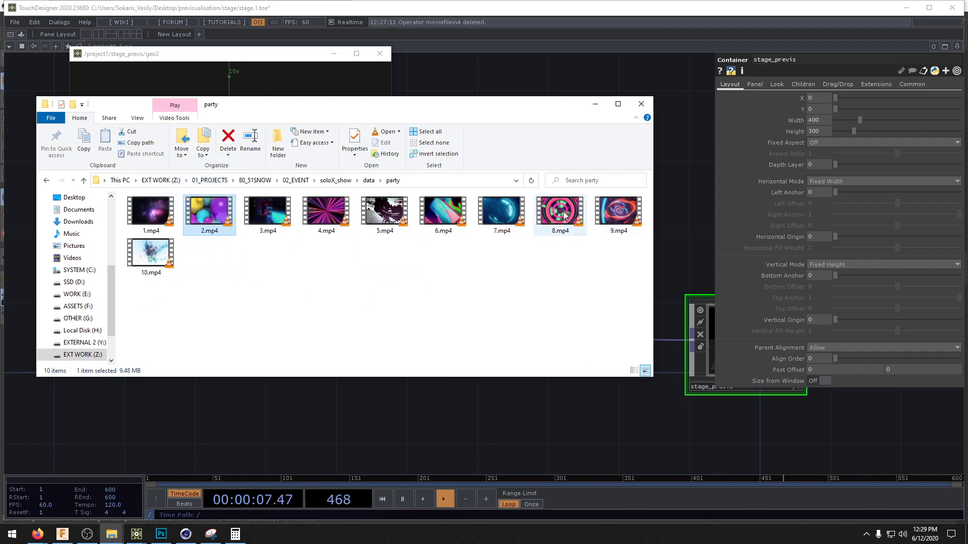
left_click_drag(619, 215, 625, 339)
left_click(590, 422)
left_click_drag(463, 336, 481, 266)
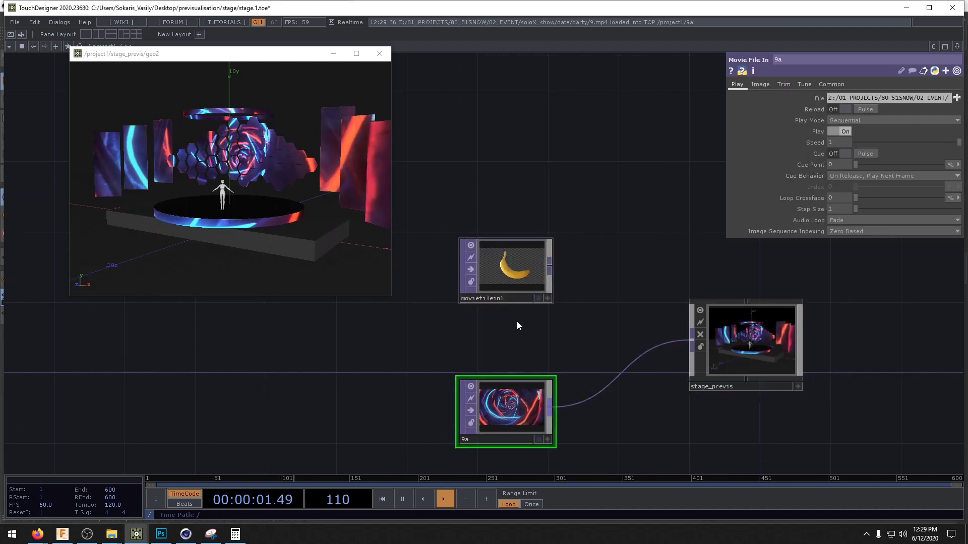
- Rearrange the 9a and moviefilein1 nodes and examine the video on the stage screens from another angle
left_click_drag(524, 411, 508, 359)
left_click_drag(252, 212, 327, 231)
left_click_drag(504, 282, 504, 212)
left_click_drag(490, 359, 490, 341)
left_click_drag(191, 169, 269, 197)
scroll(283, 179, "up", 10)
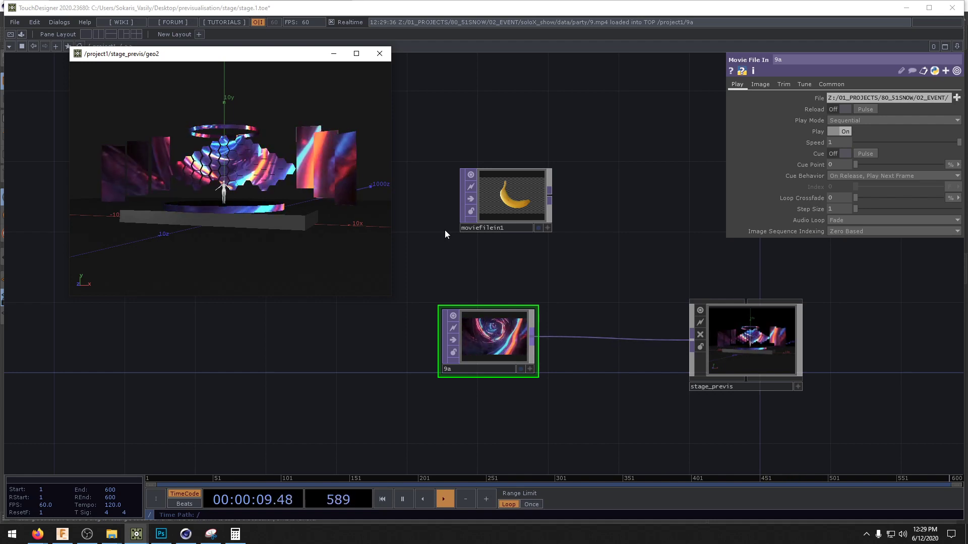
left_click_drag(615, 409, 607, 343)
key("Tab")
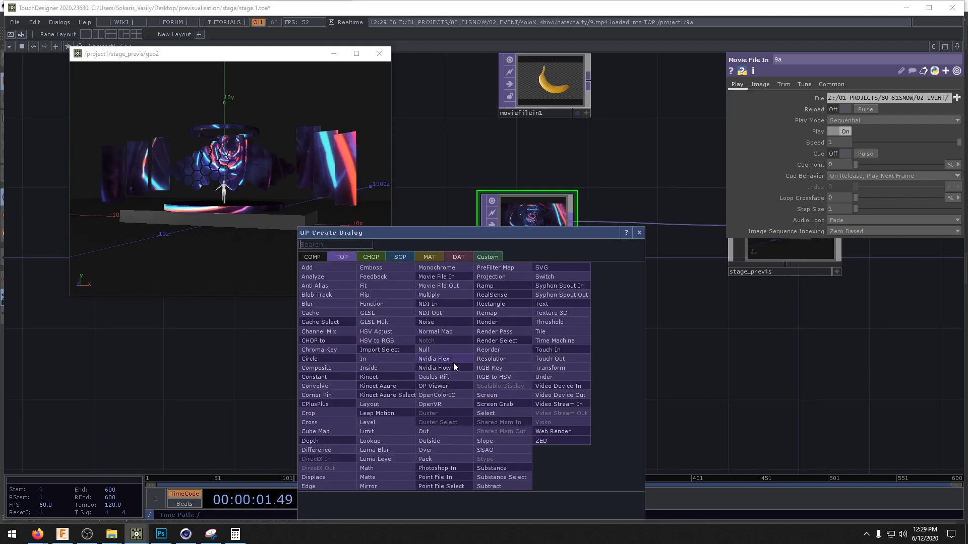
left_click(671, 344)
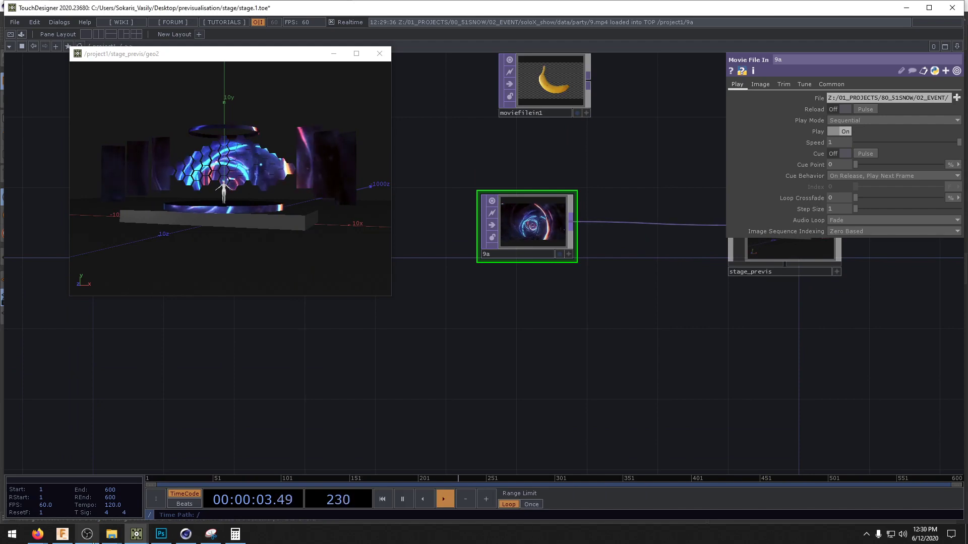
- Load screen_mapping.jpg from the previsualisation stage folder into the TouchDesigner network and put File Explorer away
mouse_move(112, 534)
left_click(56, 492)
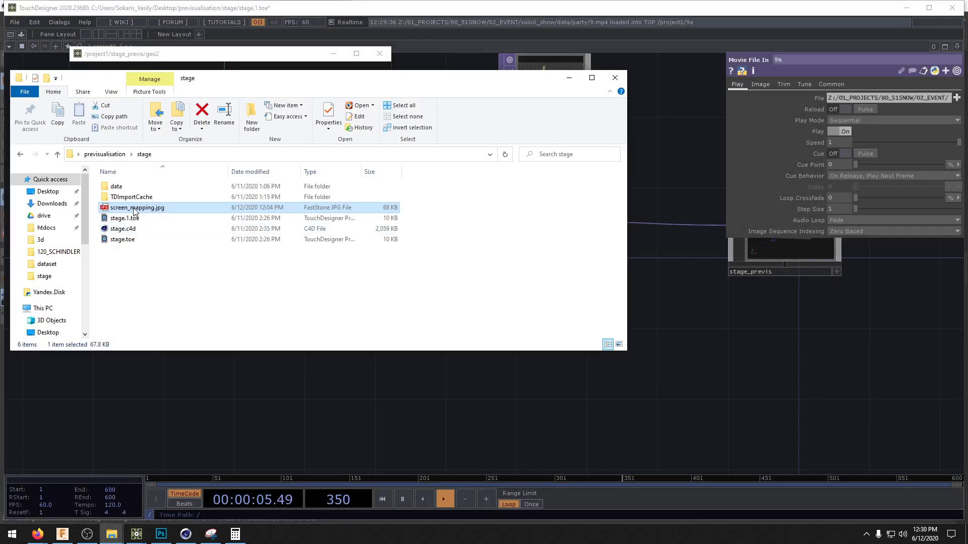
left_click_drag(483, 437, 551, 347)
left_click(569, 79)
left_click_drag(655, 335, 701, 338)
left_click_drag(589, 242, 465, 261)
left_click_drag(668, 396, 526, 400)
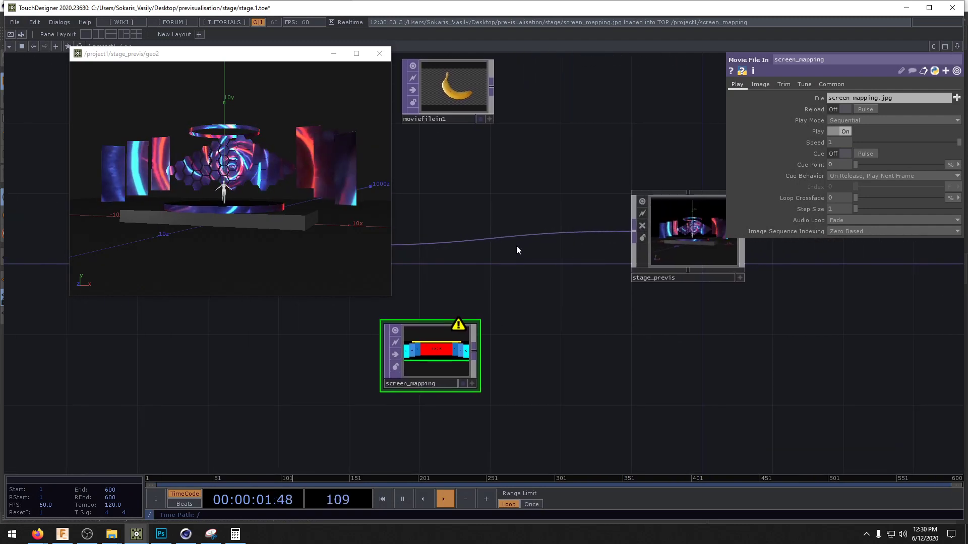
- Move the screen_mapping node farther left, below the 9a video node
left_click_drag(516, 247, 747, 298)
left_click_drag(564, 295, 547, 277)
left_click_drag(726, 339, 737, 303)
left_click_drag(721, 382, 629, 323)
left_click_drag(585, 305, 467, 305)
left_click_drag(609, 357, 603, 357)
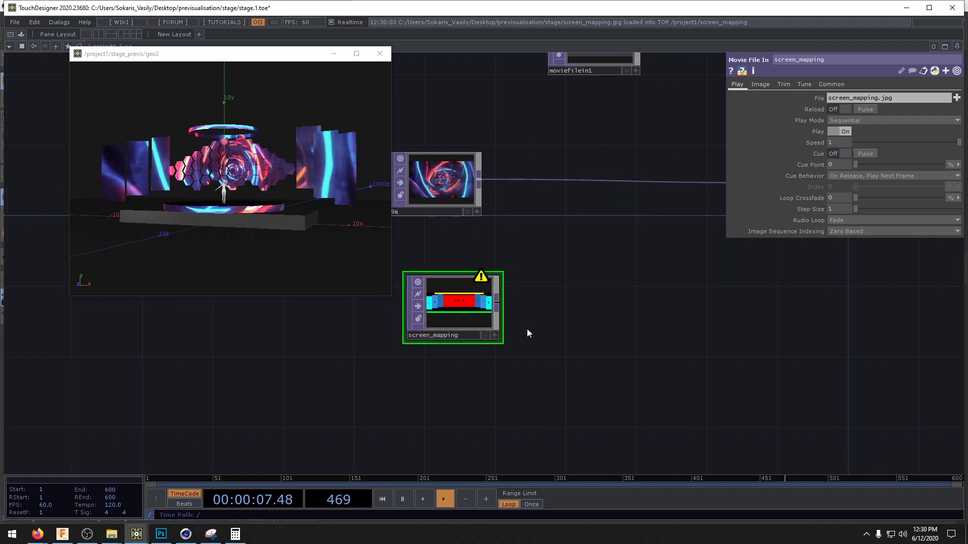
left_click_drag(454, 322, 436, 323)
left_click_drag(506, 335, 439, 347)
- Go inside stage_previs and its geo2 component to the crop and null nodes that feed the screens
scroll(538, 332, "down", 3)
left_click(646, 257)
key("i")
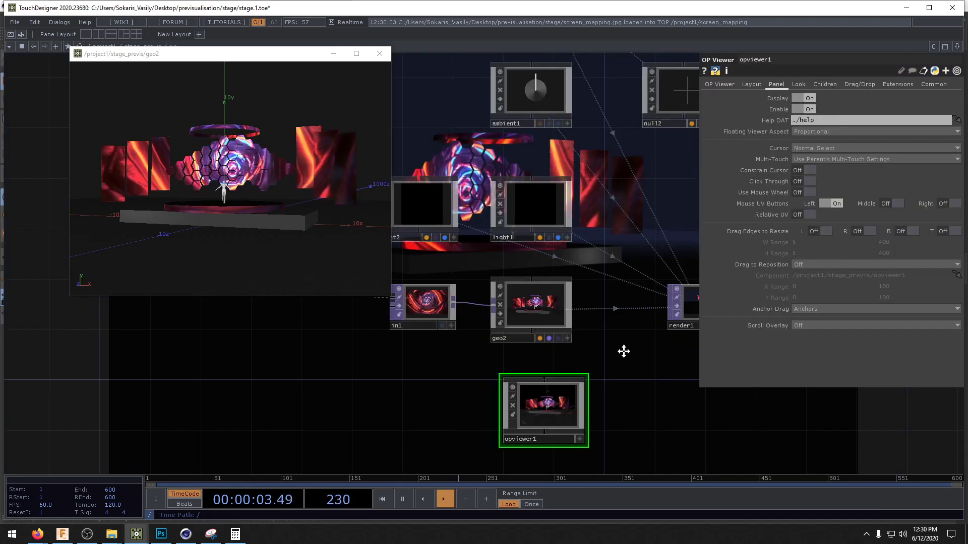
key("u")
left_click_drag(691, 388, 498, 371)
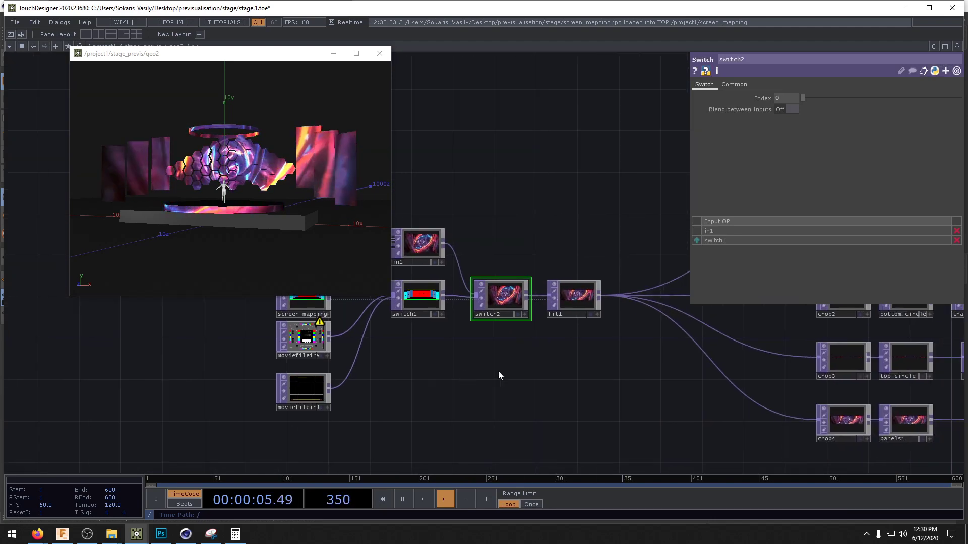
scroll(498, 370, "down", 4)
left_click_drag(750, 413, 583, 412)
scroll(583, 411, "up", 2)
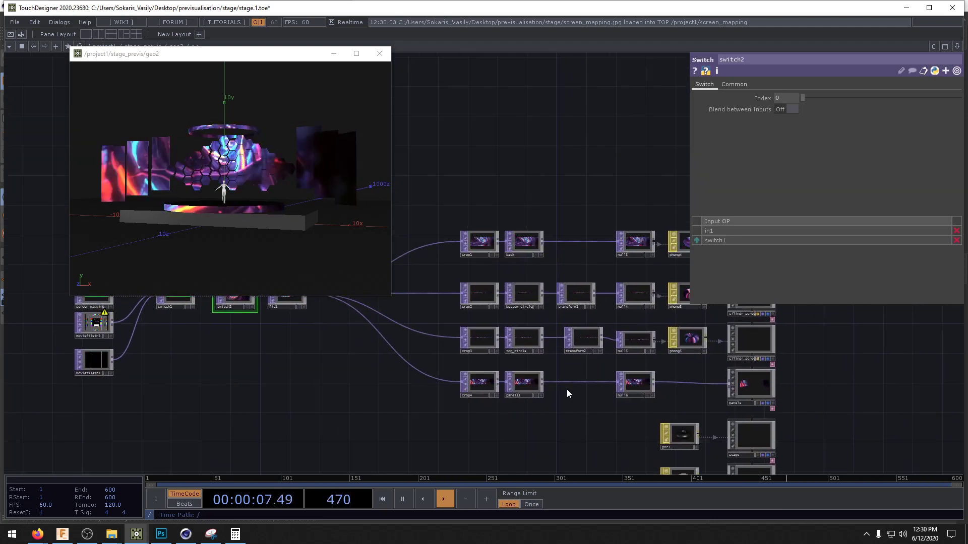
- Line up transform2 with transform1 and copy crop1 to crop4 together with the back, bottom_circle, top_circle and panels1 nulls
left_click_drag(467, 198, 528, 402)
left_click(585, 340)
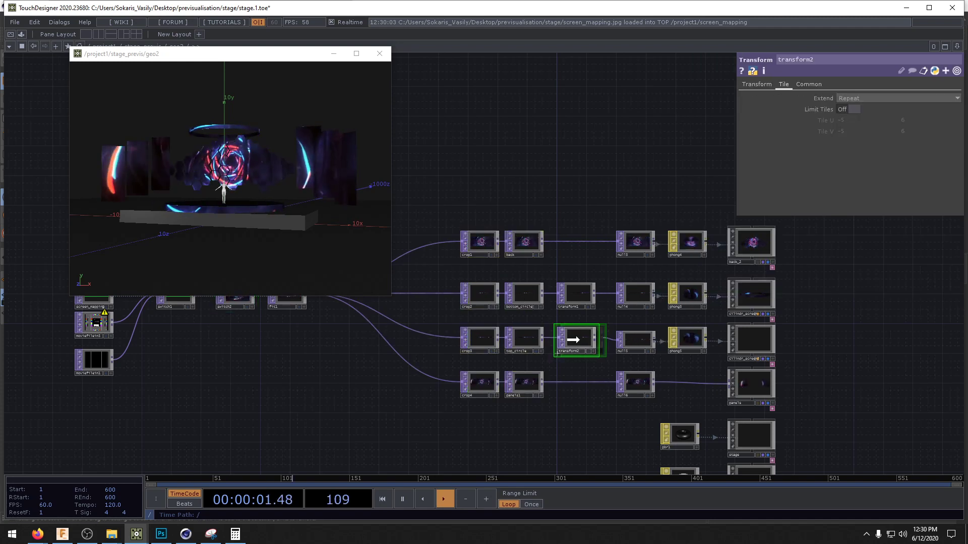
left_click_drag(539, 405, 539, 404)
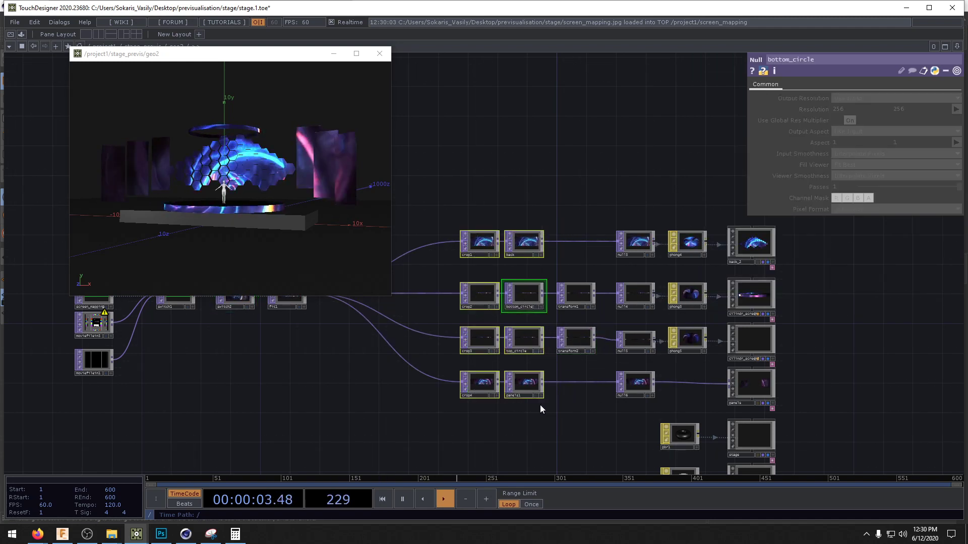
key("ctrl+c")
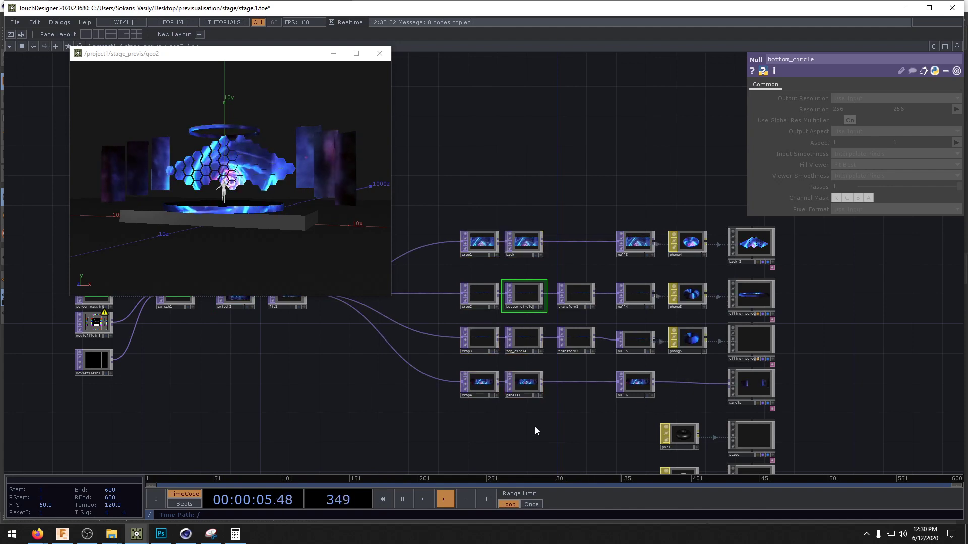
- Return to the project1 network, paste the copied crop and null nodes and place them below 9a
key("u")
key("u")
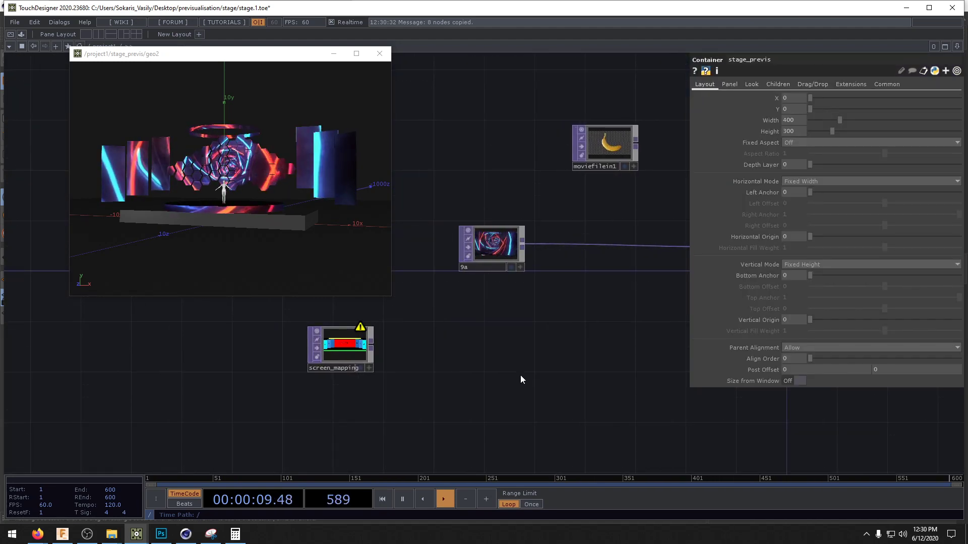
key("ctrl+v")
left_click_drag(550, 217, 512, 367)
scroll(701, 387, "down", 3)
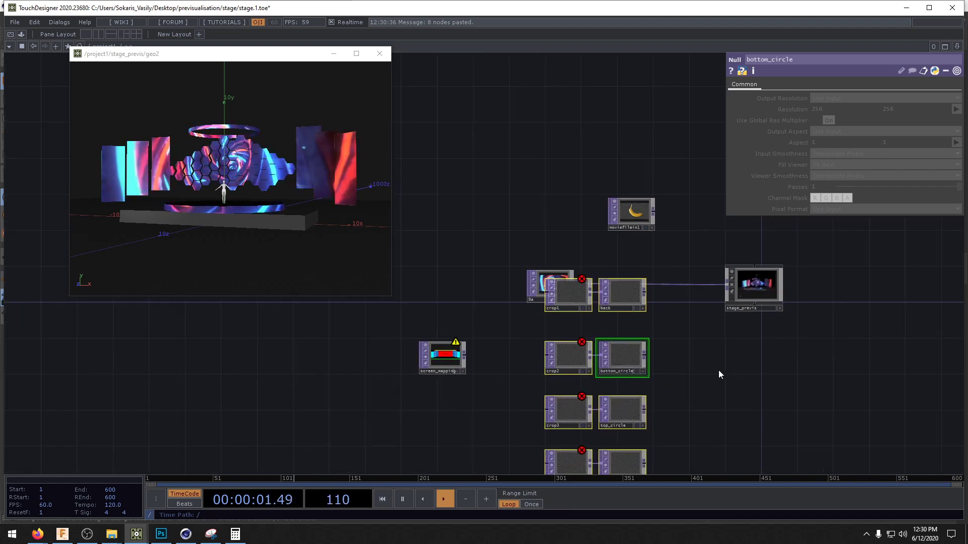
left_click_drag(719, 374, 702, 281)
left_click_drag(555, 260, 565, 313)
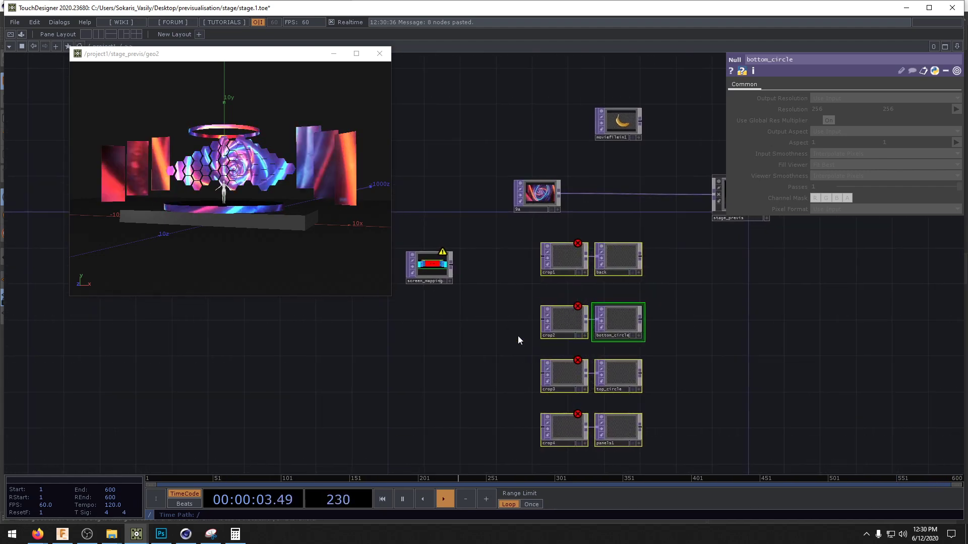
- Move screen_mapping beside the pasted crop nodes and collapse all of them into a Base component
left_click_drag(417, 267, 446, 403)
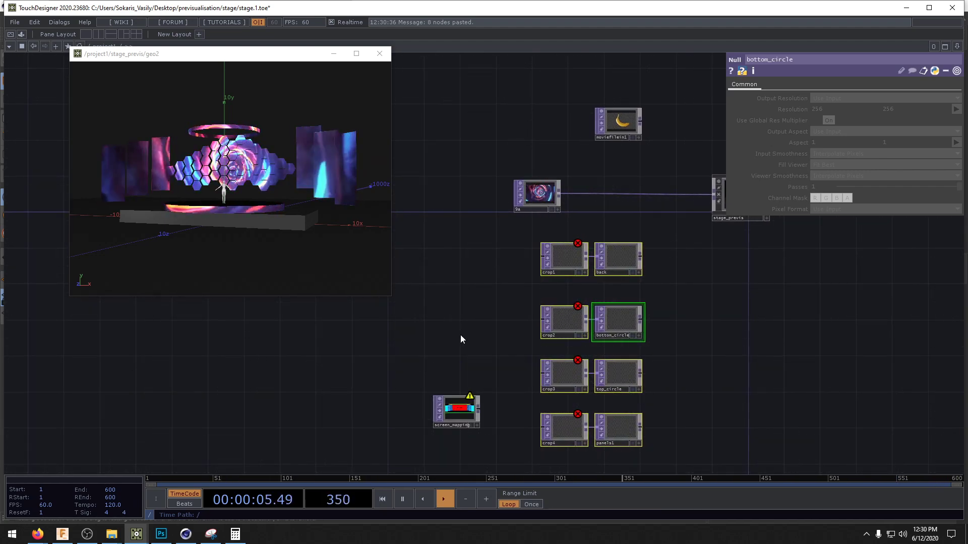
scroll(449, 335, "down", 2)
left_click_drag(439, 269, 597, 428)
right_click(615, 344)
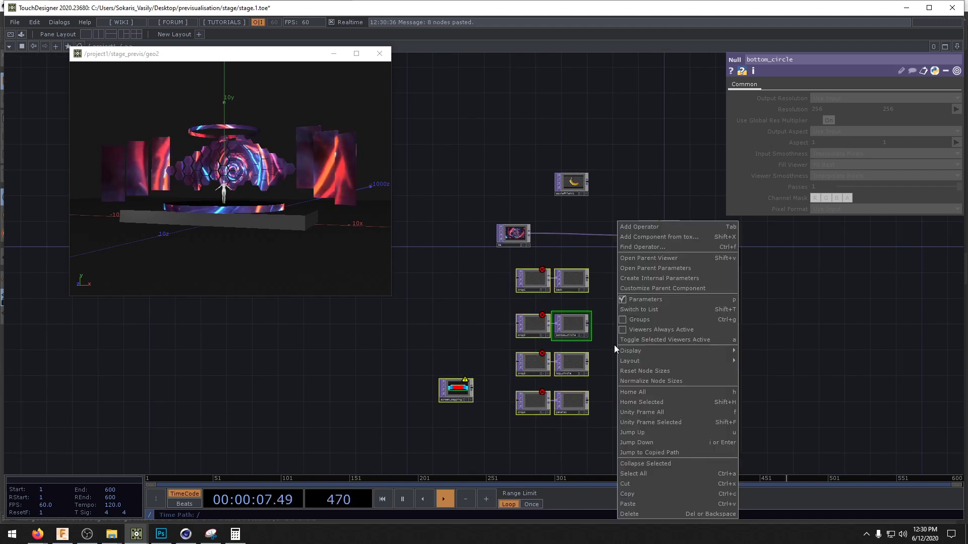
left_click(653, 459)
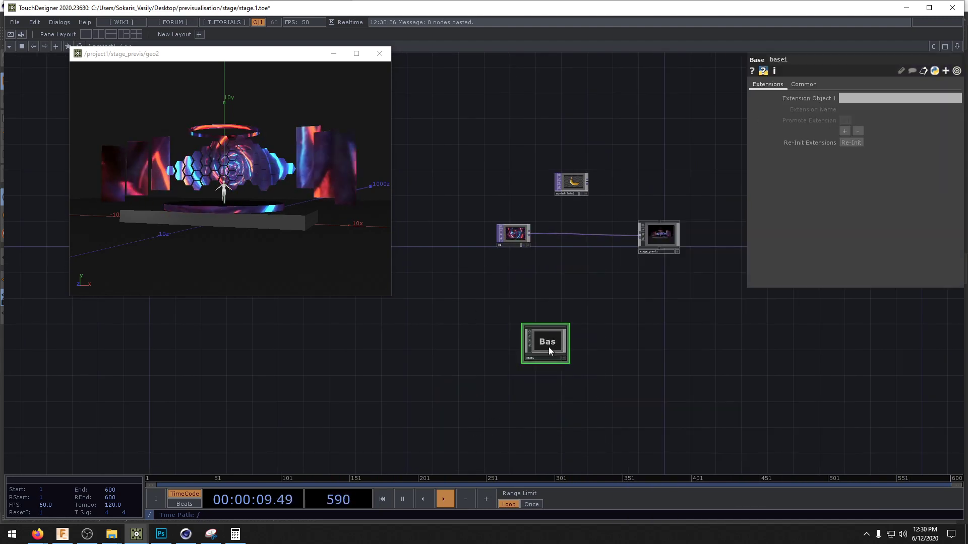
- Rename the new Base component map_content and go inside it
left_click_drag(548, 346, 508, 314)
scroll(508, 314, "up", 3)
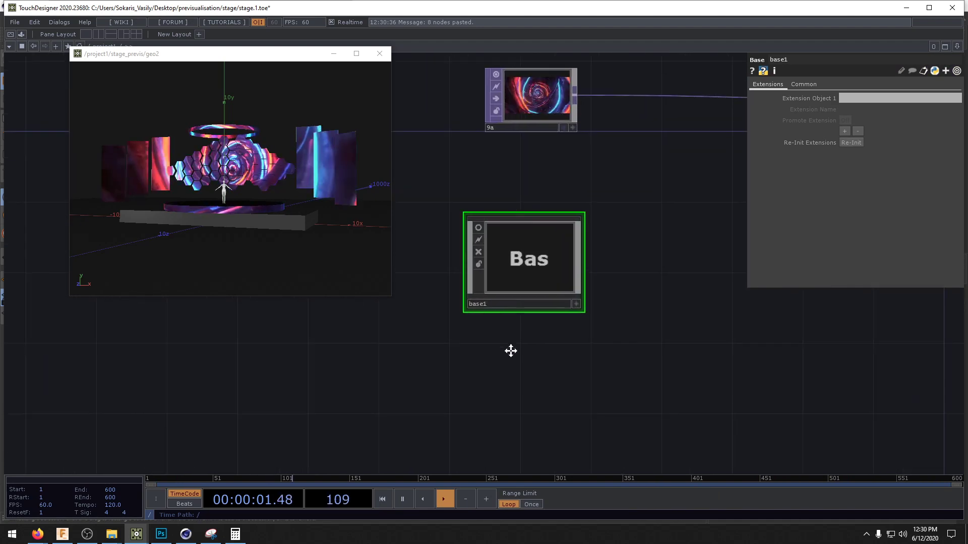
type("map")
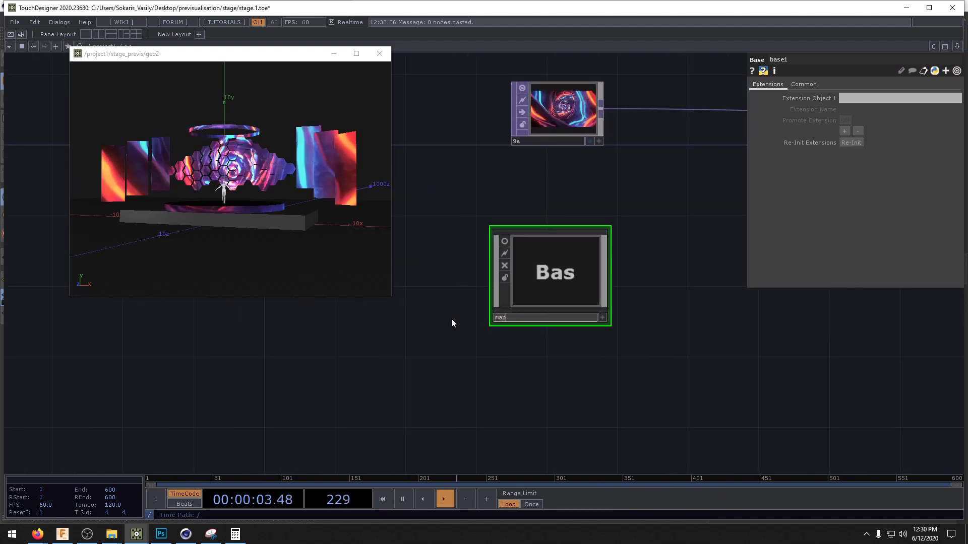
type("_content")
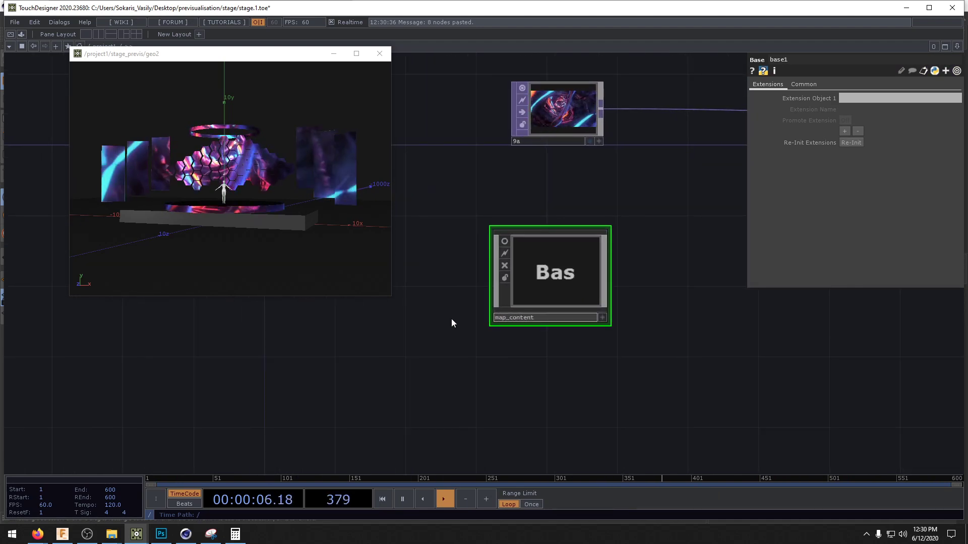
key("Return")
key("i")
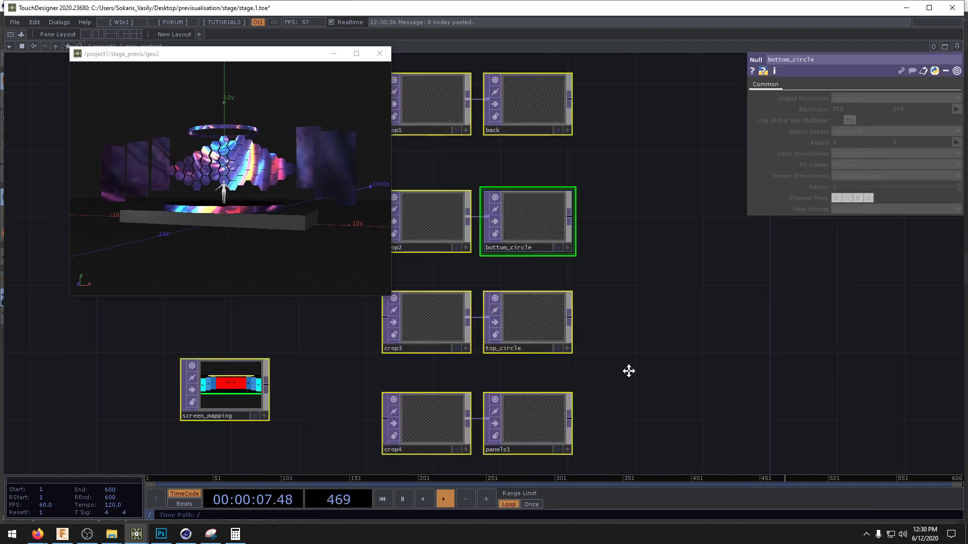
- Add an In TOP inside map_content and position it beside the crop1 node
key("Tab")
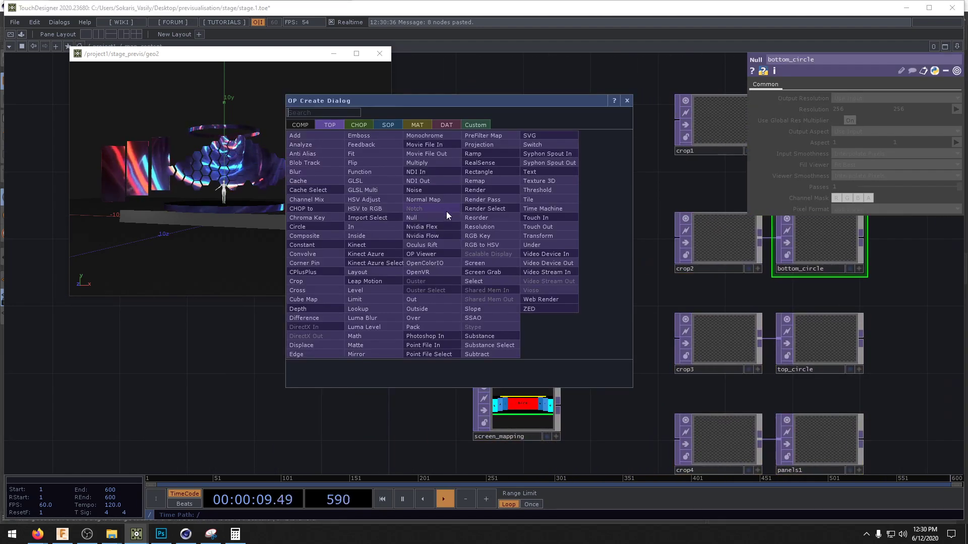
type("in")
left_click(382, 226)
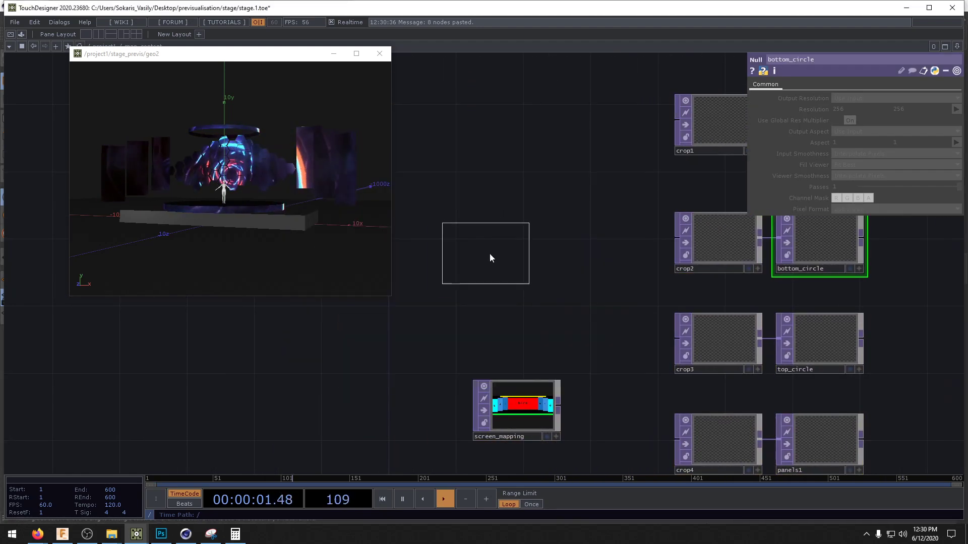
left_click(474, 265)
left_click_drag(570, 255, 624, 338)
left_click_drag(524, 302, 521, 232)
left_click_drag(608, 301, 516, 283)
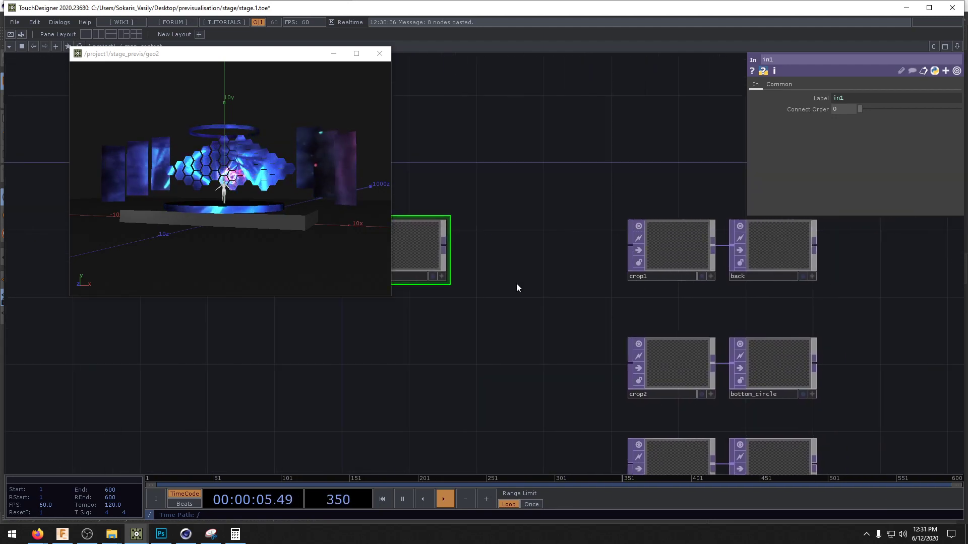
left_click_drag(449, 278, 484, 278)
scroll(548, 313, "down", 3)
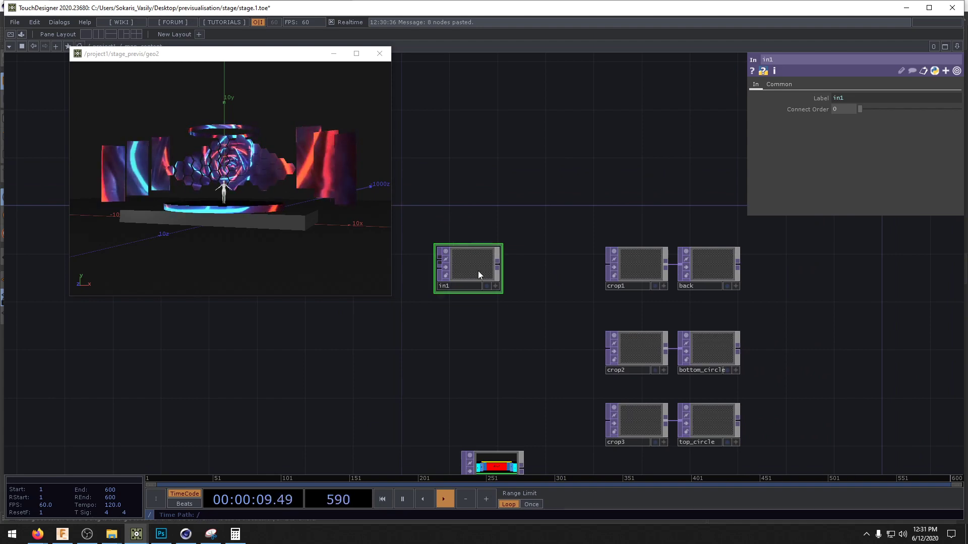
- Delete every node inside the map_content component
key("h")
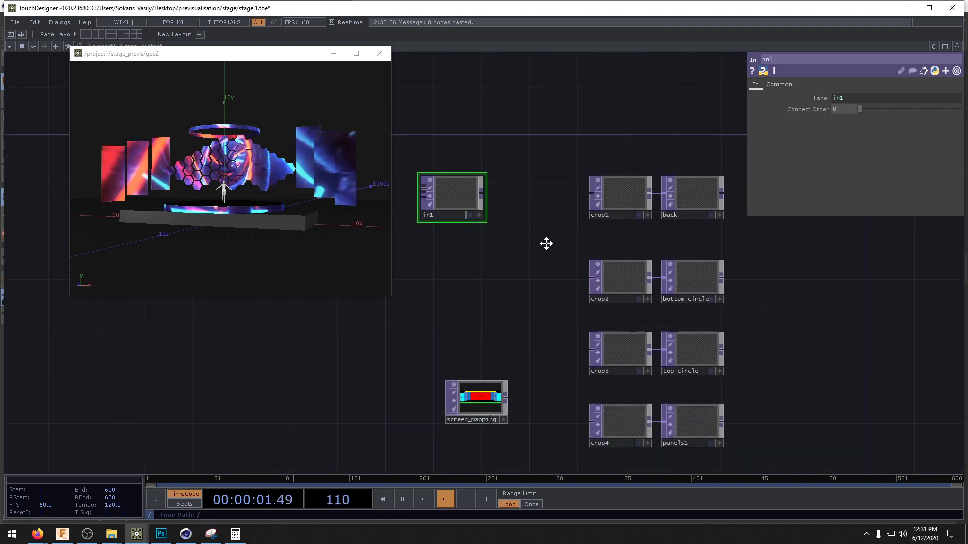
right_click_drag(447, 104, 707, 424)
key("Delete")
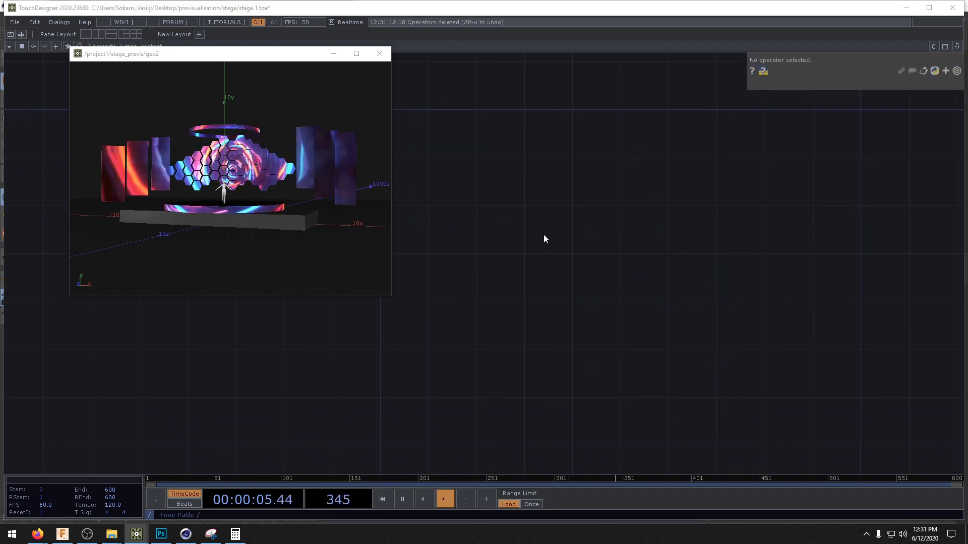
- Add a fresh In TOP to the emptied map_content network and position it there
key("Tab")
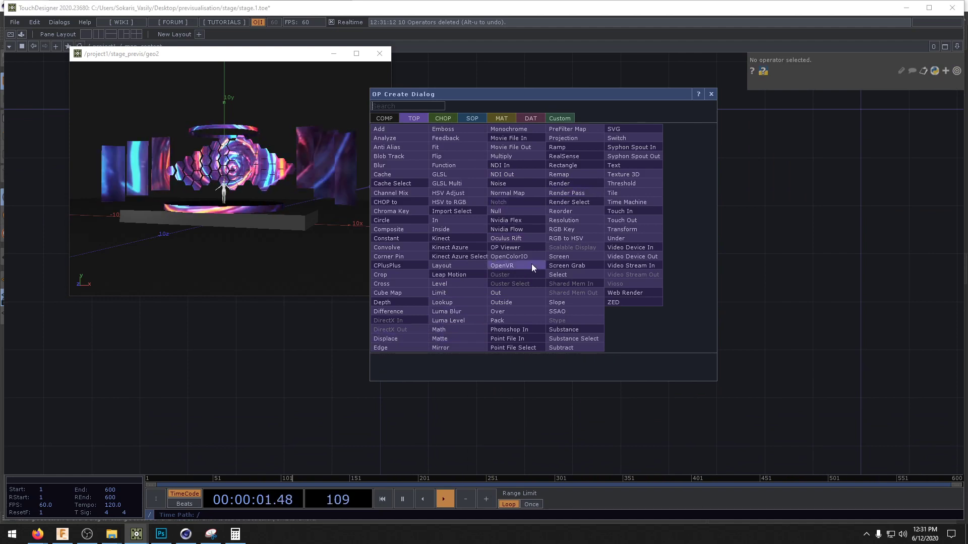
left_click(479, 222)
left_click(525, 194)
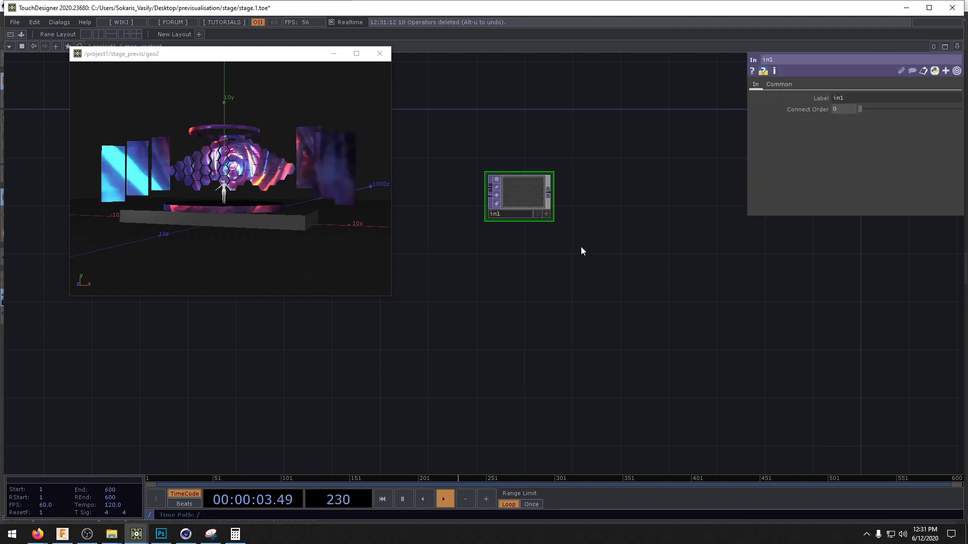
left_click_drag(581, 246, 659, 294)
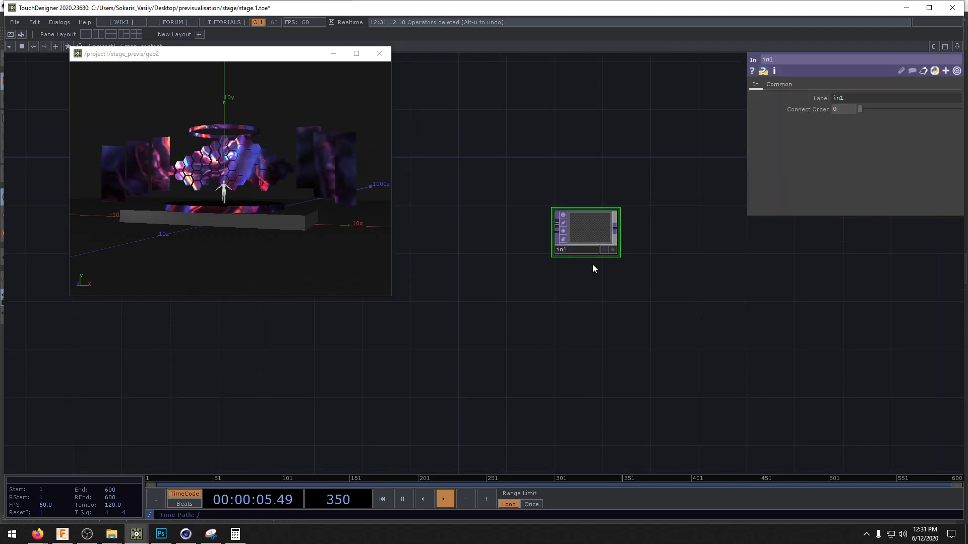
left_click_drag(474, 284, 488, 282)
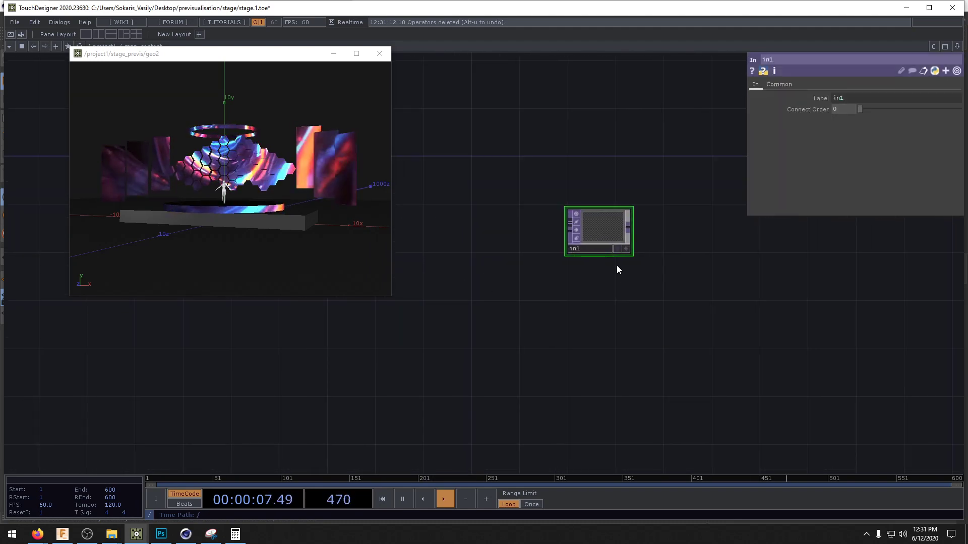
- Rename the In TOP back, then paste a copy of it below and rename the copy top_circle
type("back")
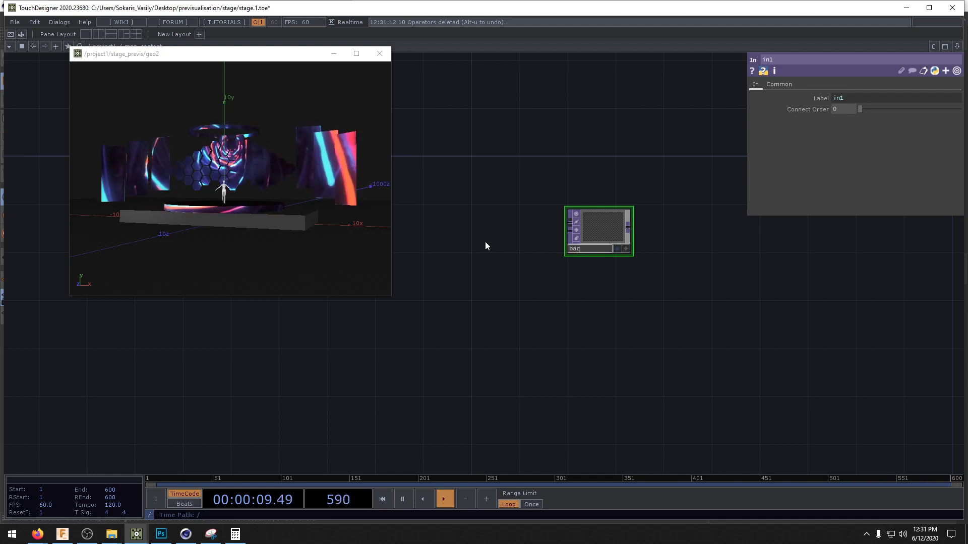
key("Return")
key("ctrl+c")
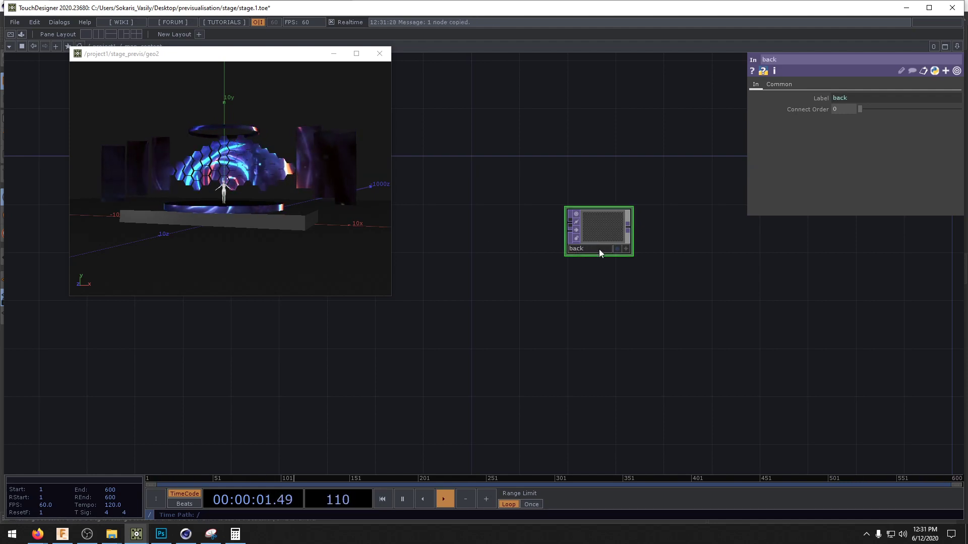
key("ctrl+v")
left_click(594, 308)
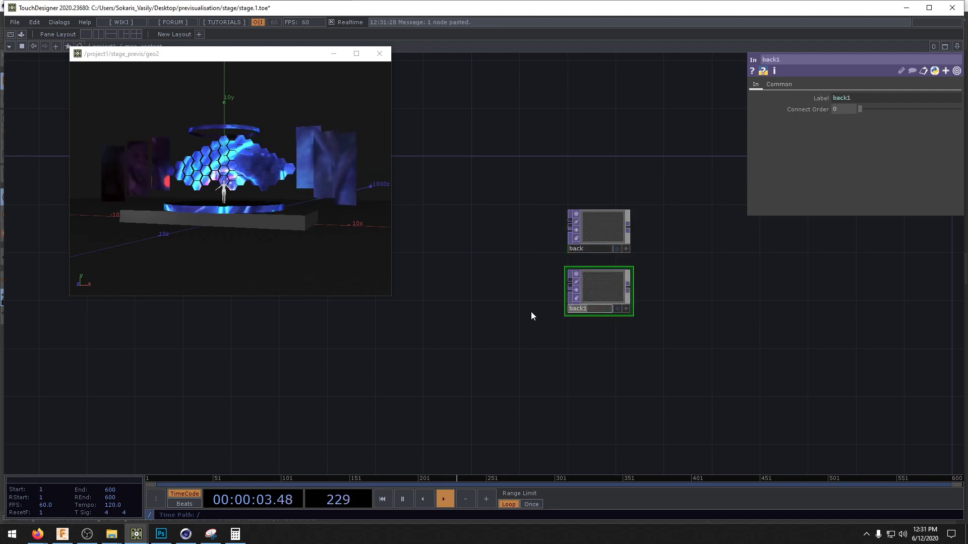
type("top_ci")
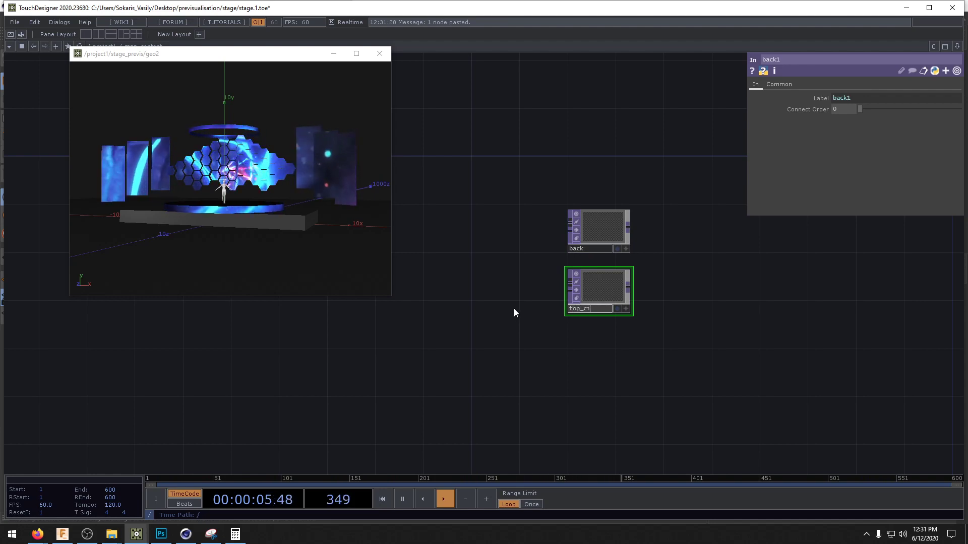
type("rcle")
key("Return")
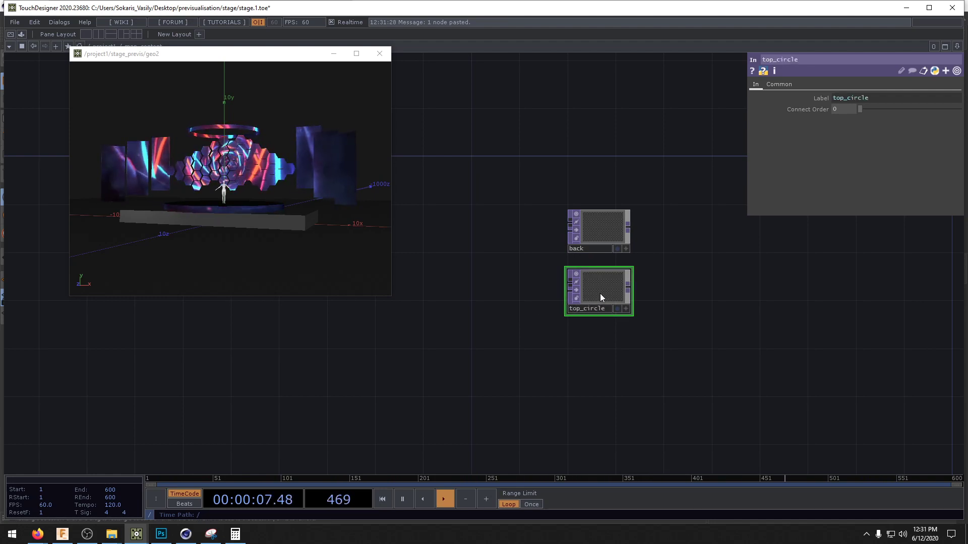
- Duplicate the top_circle In TOP below it and rename the copy bottom_circle
key("ctrl+c")
key("ctrl+v")
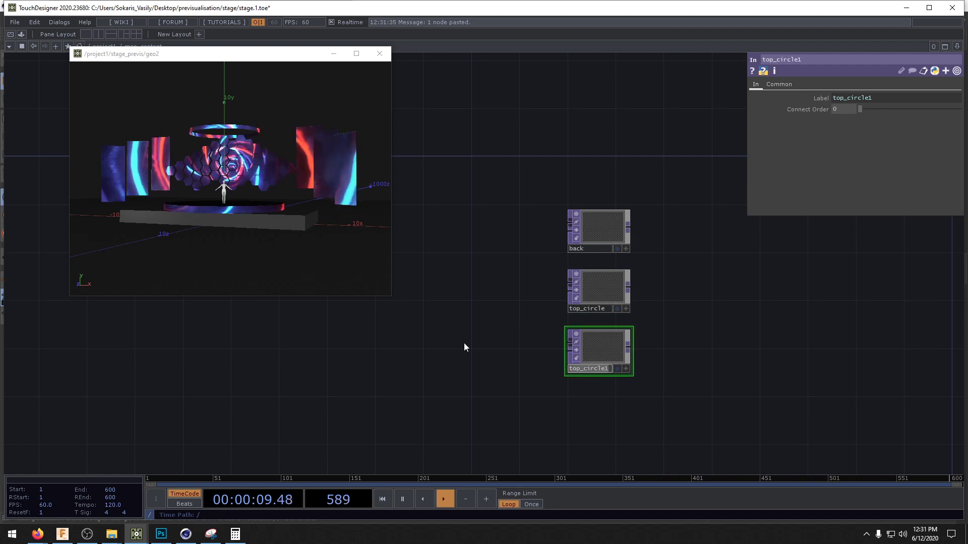
type("bottom")
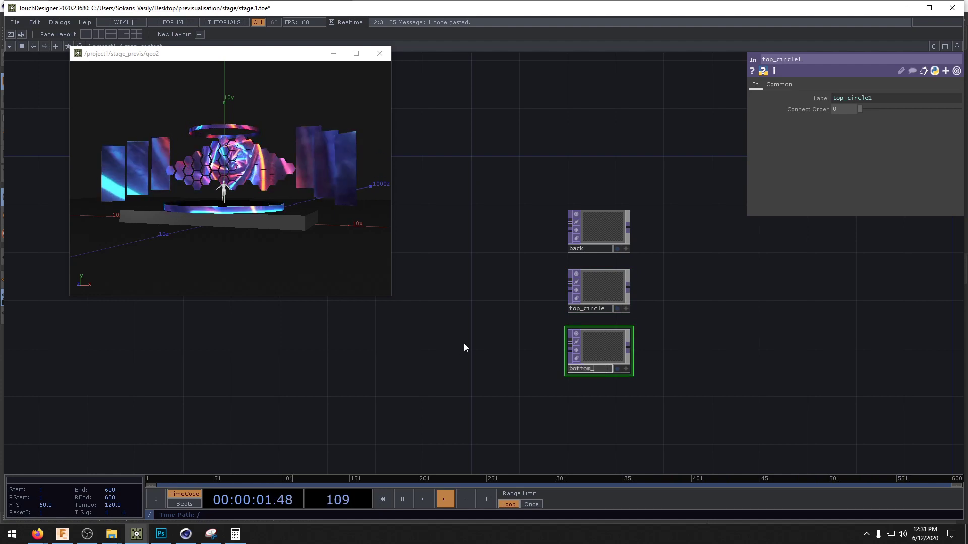
type("_circle")
key("Return")
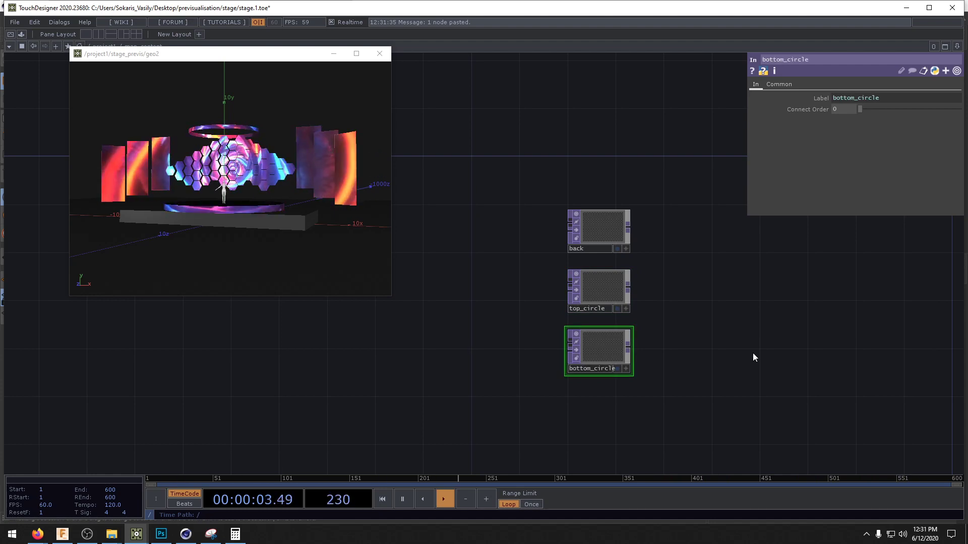
- Paste another In TOP below bottom_circle and rename it panel1
left_click_drag(664, 350, 637, 292)
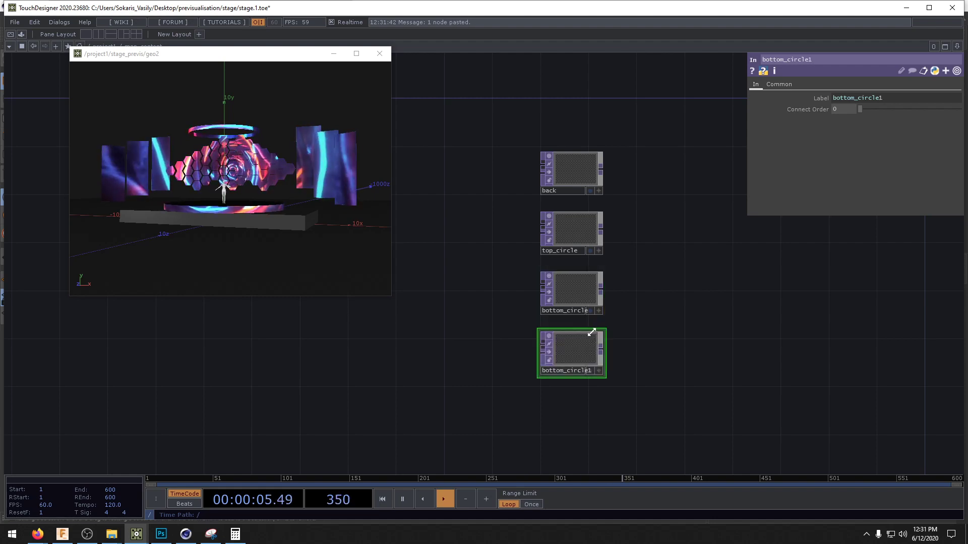
key("ctrl+v")
left_click(291, 254)
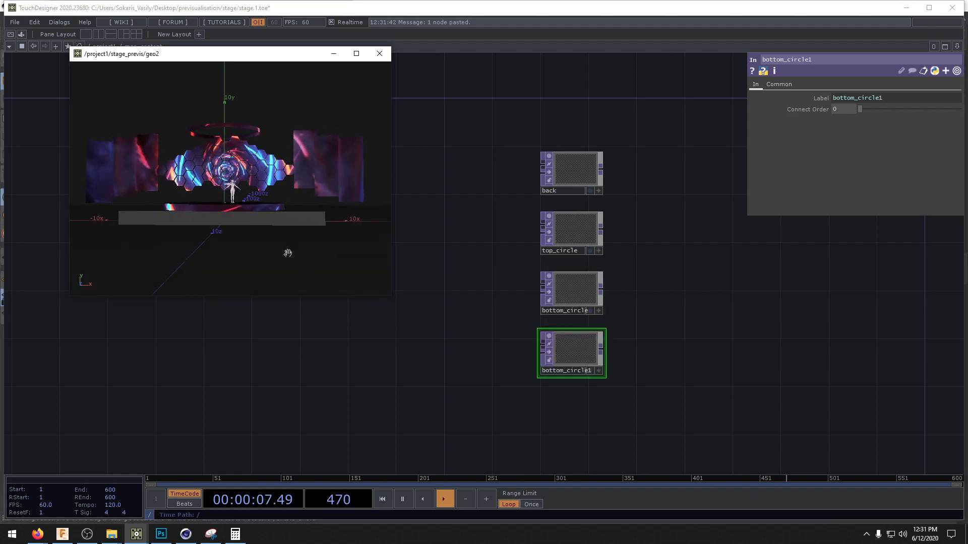
left_click(585, 371)
left_click(583, 371)
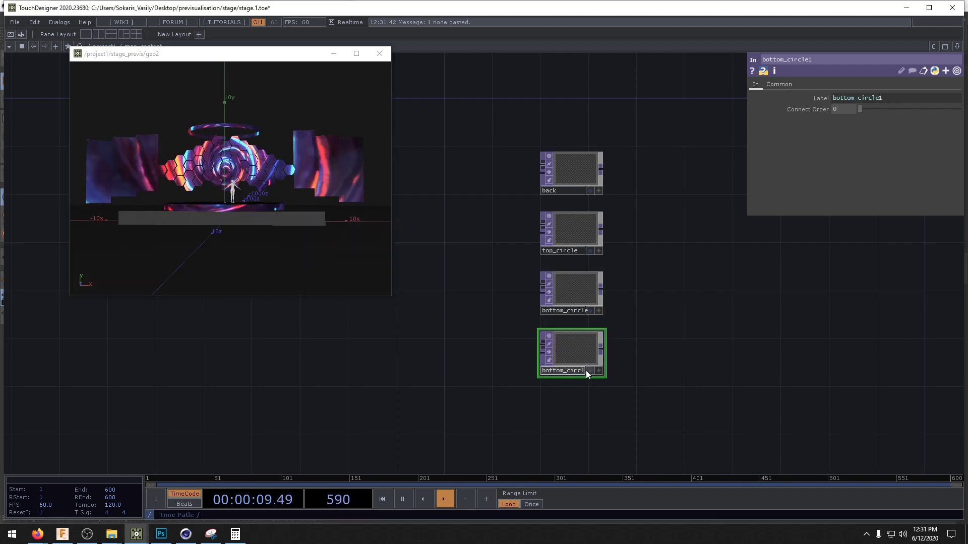
left_click_drag(586, 371, 494, 369)
type("panel1")
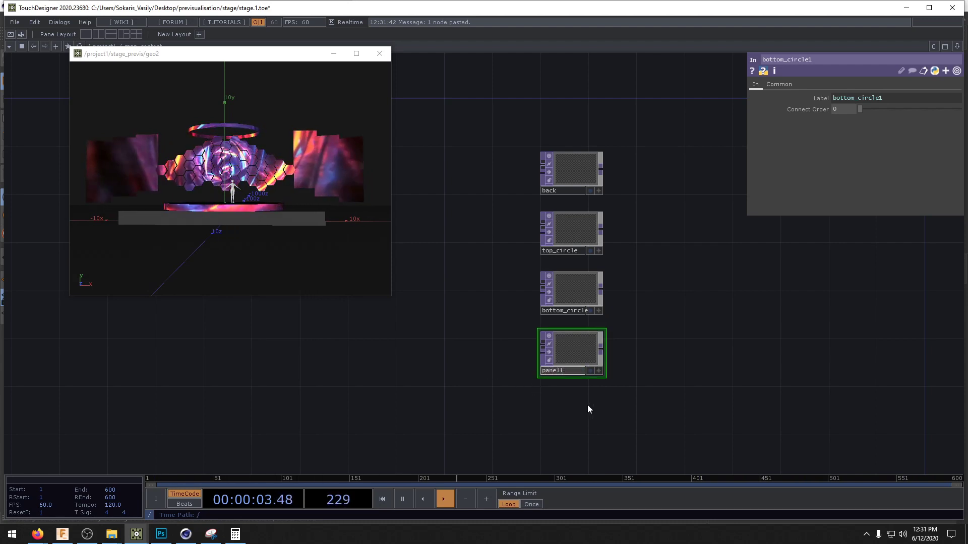
- Duplicate panel1 down the column to make the In TOPs panel2 through panel6
key("ctrl+c")
key("ctrl+v")
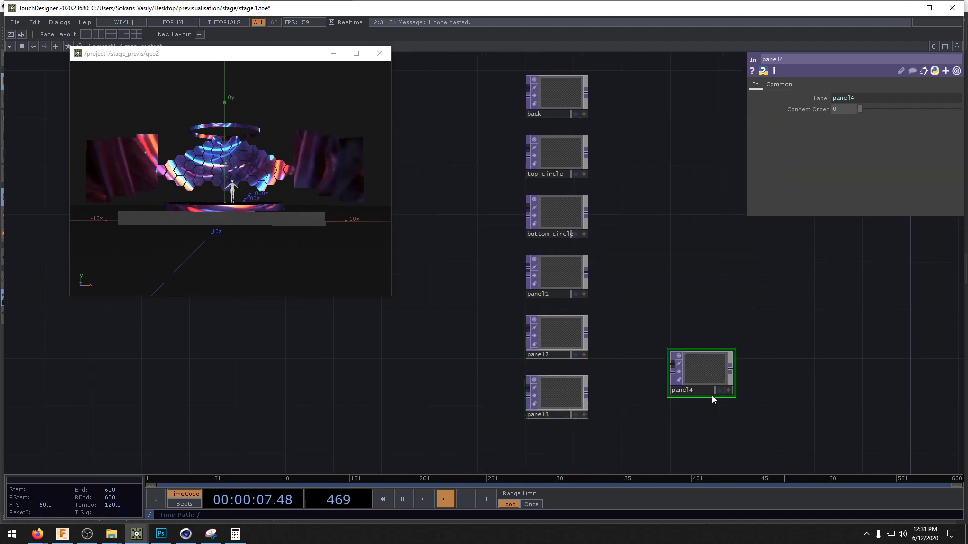
left_click(568, 435)
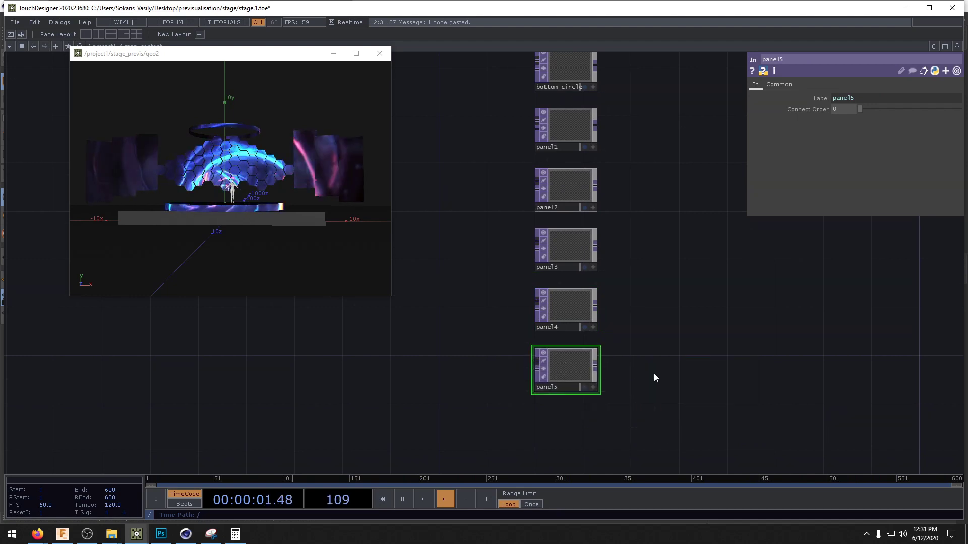
left_click(567, 426)
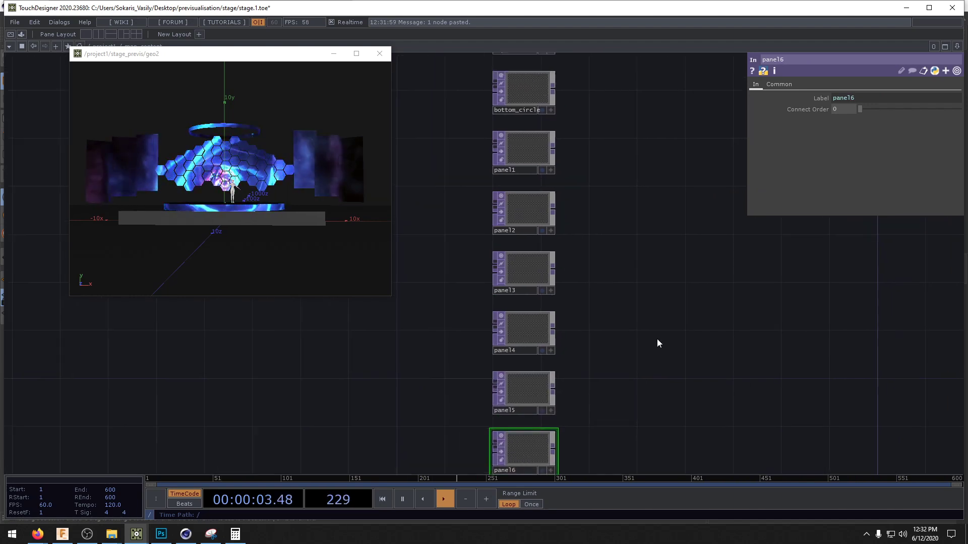
scroll(645, 353, "down", 3)
scroll(605, 313, "up", 2)
scroll(574, 282, "down", 3)
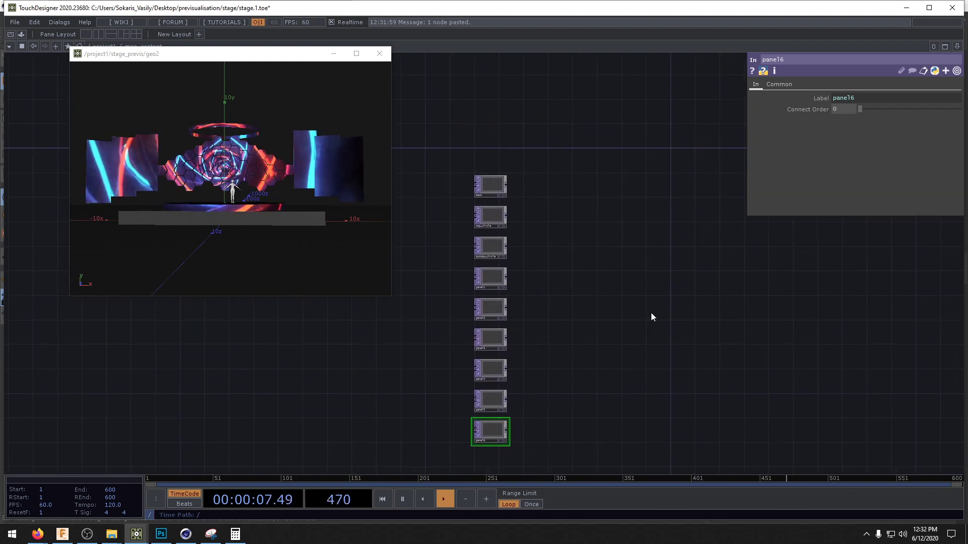
scroll(637, 296, "down", 5)
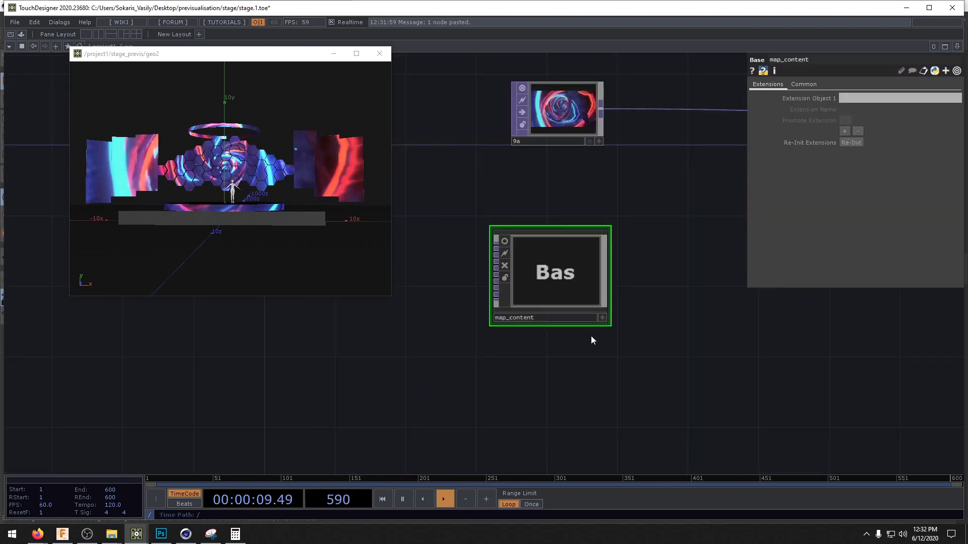
scroll(540, 284, "up", 1)
- Switch to the stage folder in File Explorer and bring screen_mapping.jpg into map_content below the In TOPs
mouse_move(163, 535)
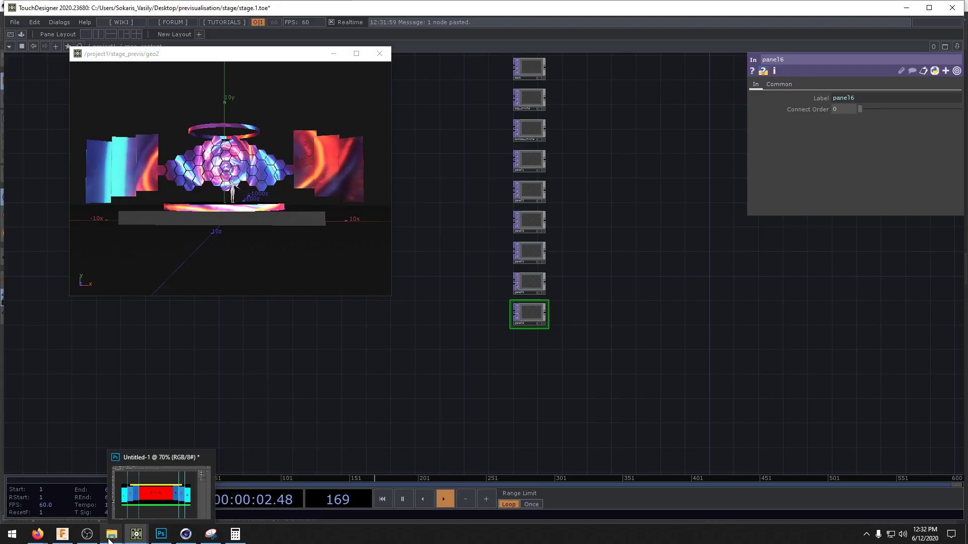
mouse_move(112, 534)
left_click(156, 460)
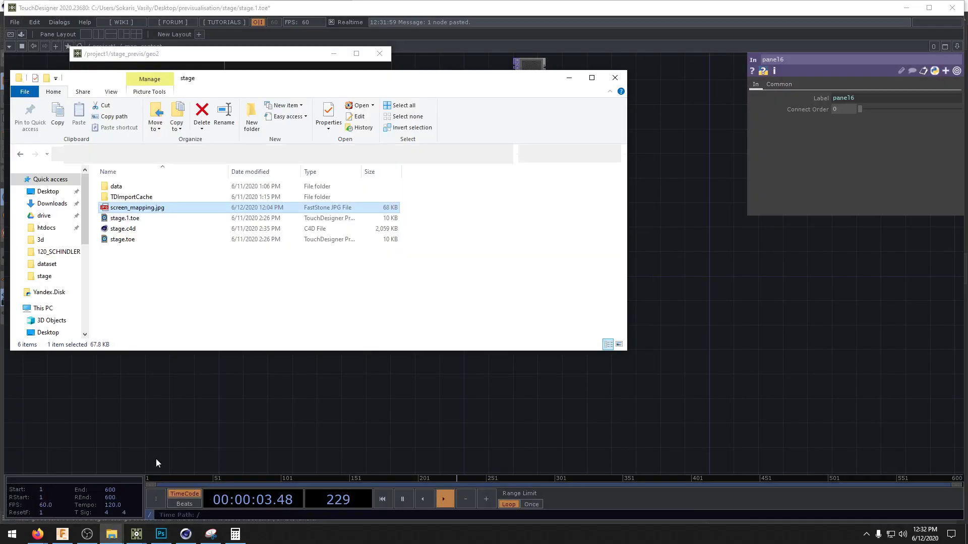
left_click_drag(514, 426, 541, 373)
left_click(573, 81)
left_click_drag(613, 284, 654, 317)
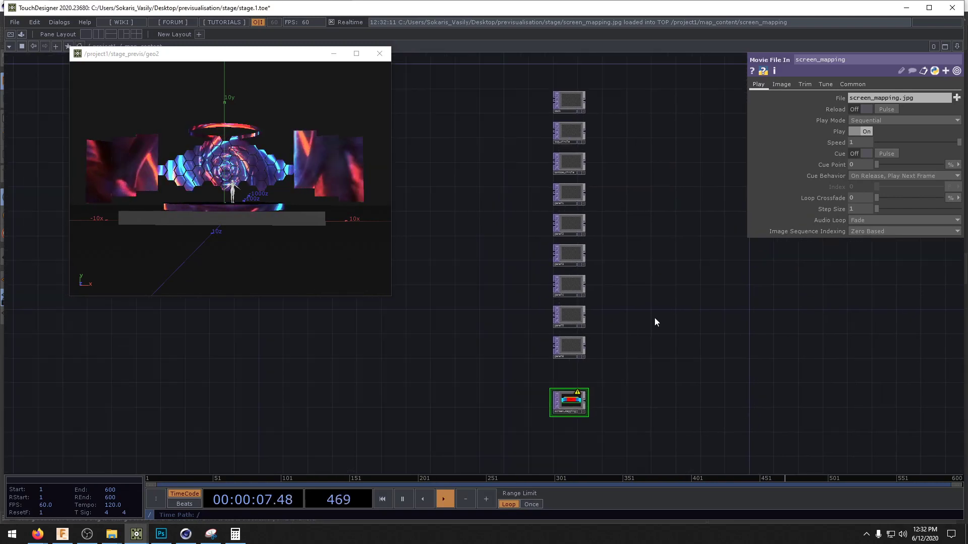
- Return to the parent network and move the 9a movie node farther from map_content to make room
key("u")
left_click_drag(443, 286, 451, 367)
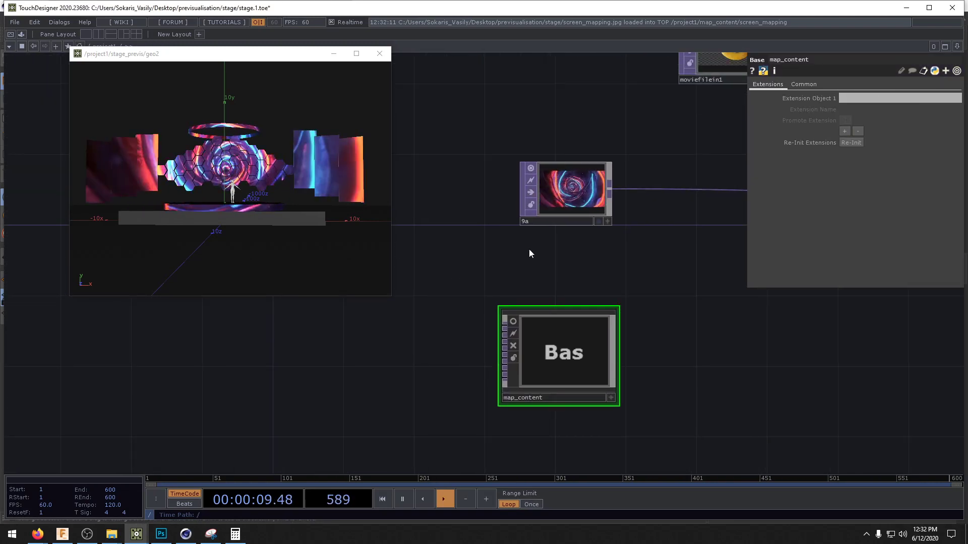
left_click_drag(569, 197, 428, 198)
left_click_drag(444, 236, 622, 242)
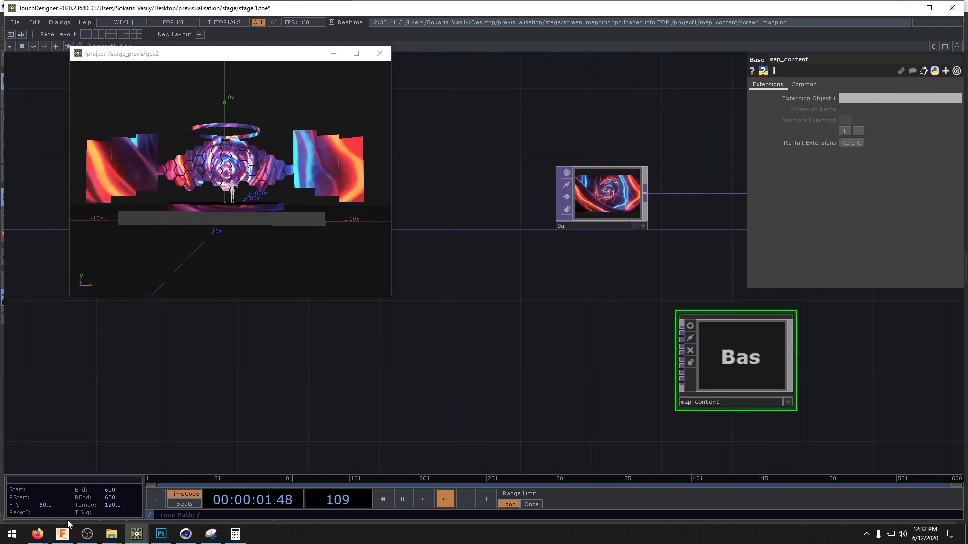
- Bring 7.mp4, 5.mp4, 6.mp4 and 10.mp4 from the party folder into the network, and shift the 9a node farther away
mouse_move(112, 534)
left_click(159, 497)
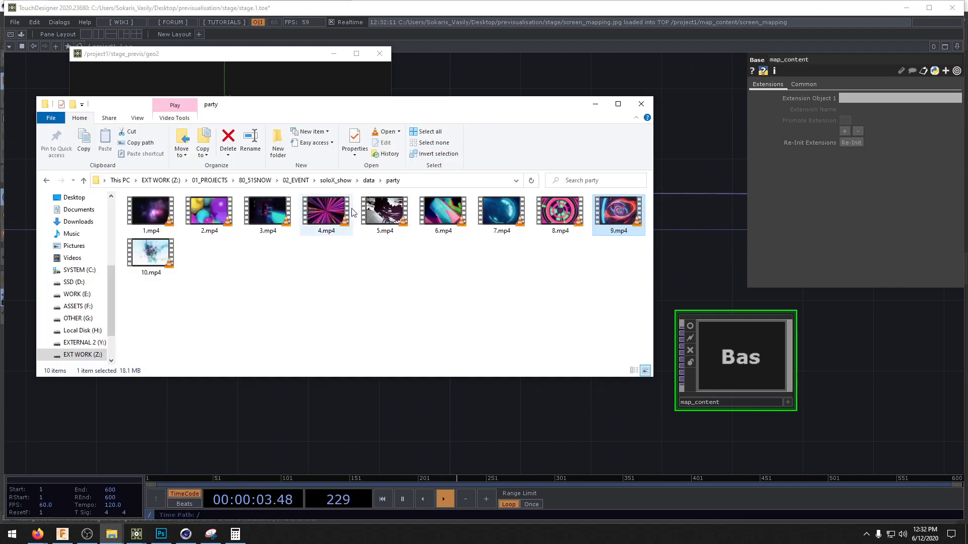
left_click_drag(416, 345, 444, 418)
left_click_drag(544, 452, 548, 445)
left_click_drag(443, 212, 338, 428)
left_click_drag(151, 254, 212, 429)
left_click(595, 104)
left_click_drag(564, 345, 578, 319)
left_click_drag(615, 164, 491, 164)
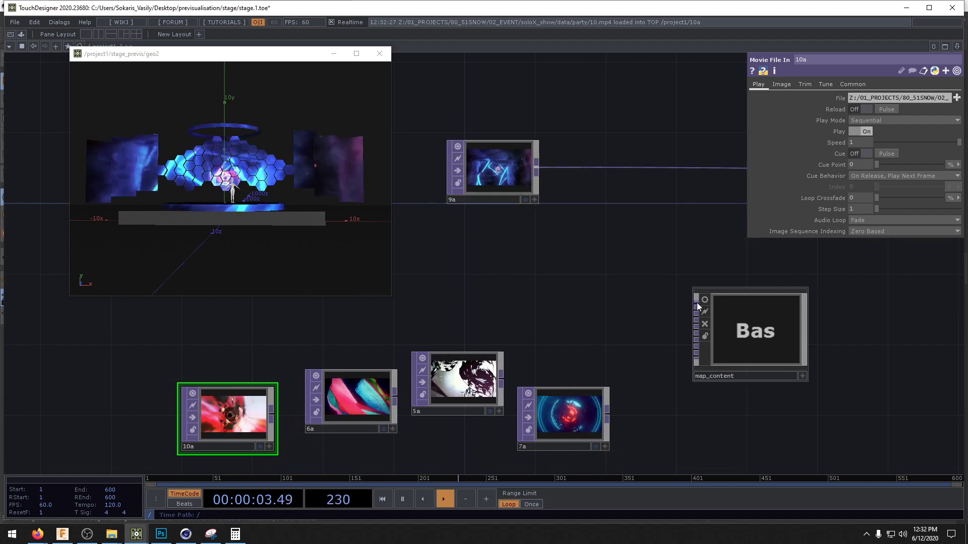
- Try feeding the 9a movie into the first input of map_content
double_click(753, 317)
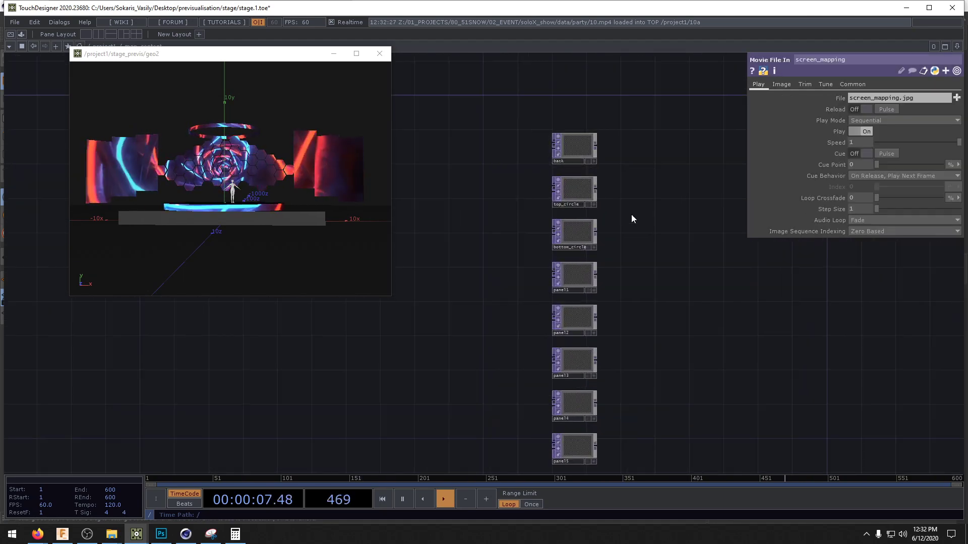
key("u")
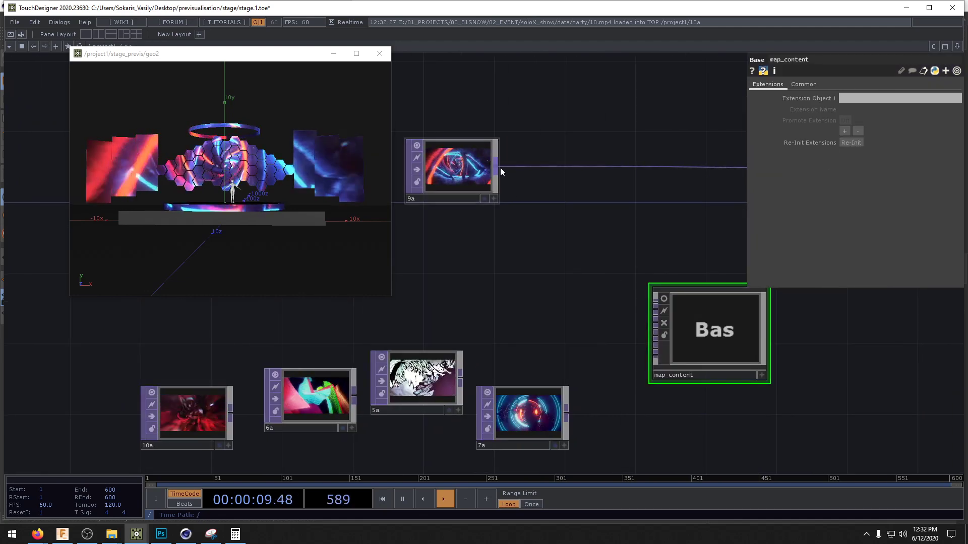
left_click_drag(501, 168, 655, 303)
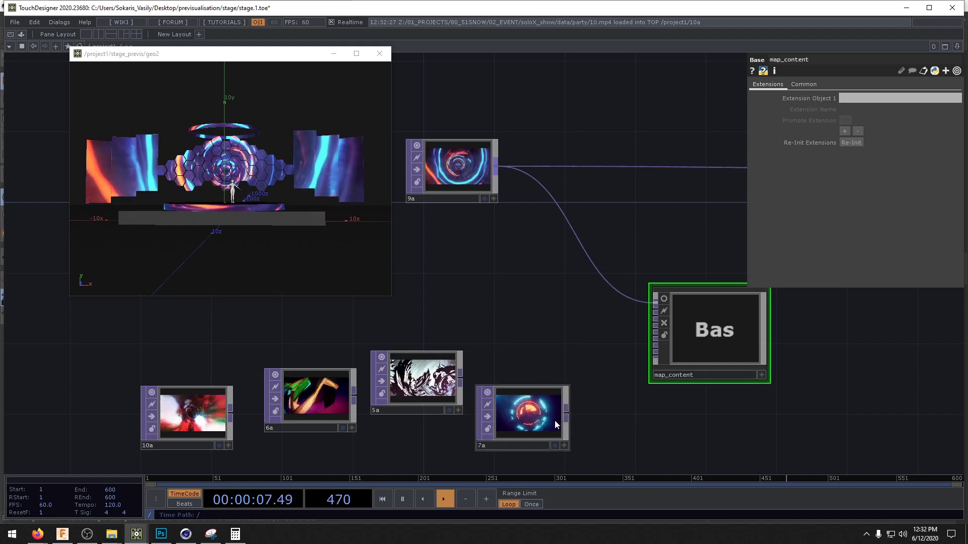
- Connect 7a to the first two inputs of map_content and 5a to the third, stacking both movies beside it
left_click_drag(565, 414, 654, 304)
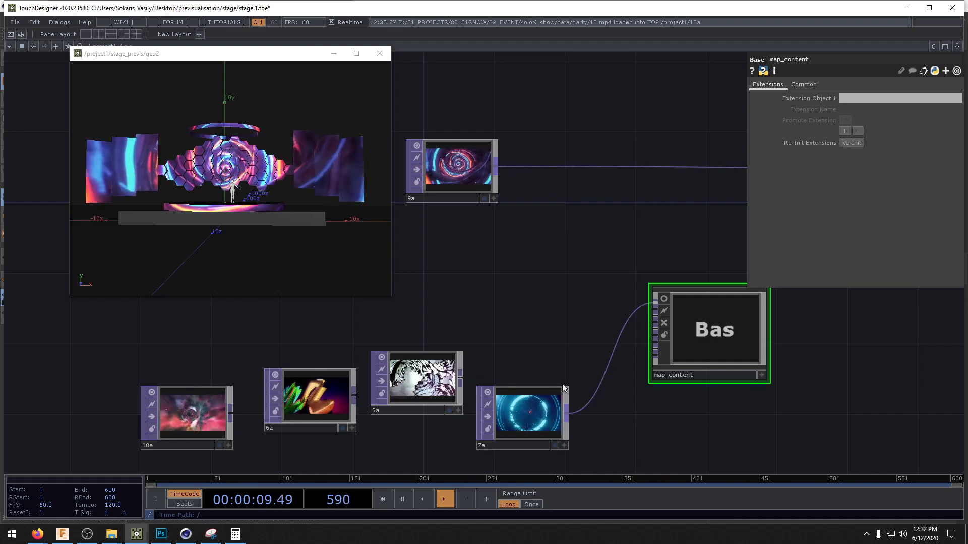
left_click_drag(563, 388, 580, 263)
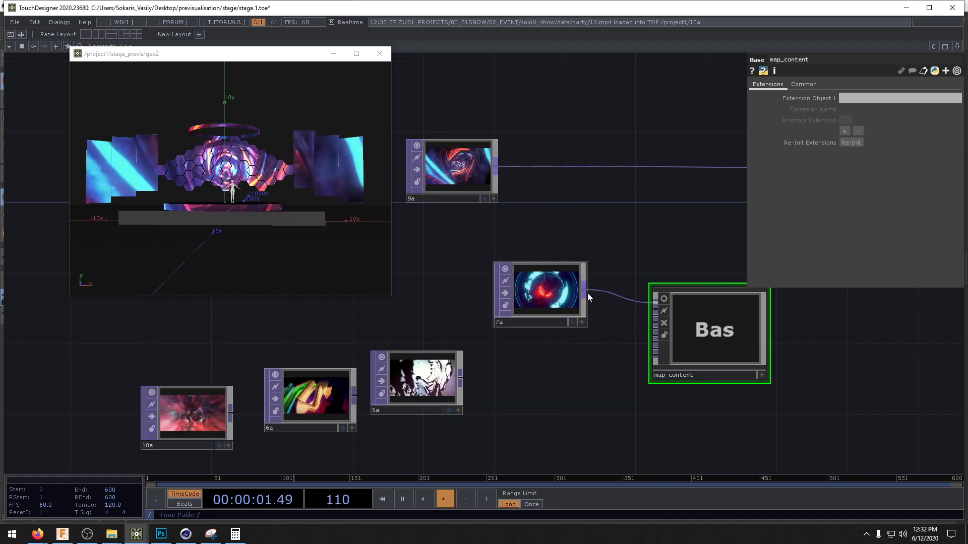
left_click_drag(588, 297, 642, 309)
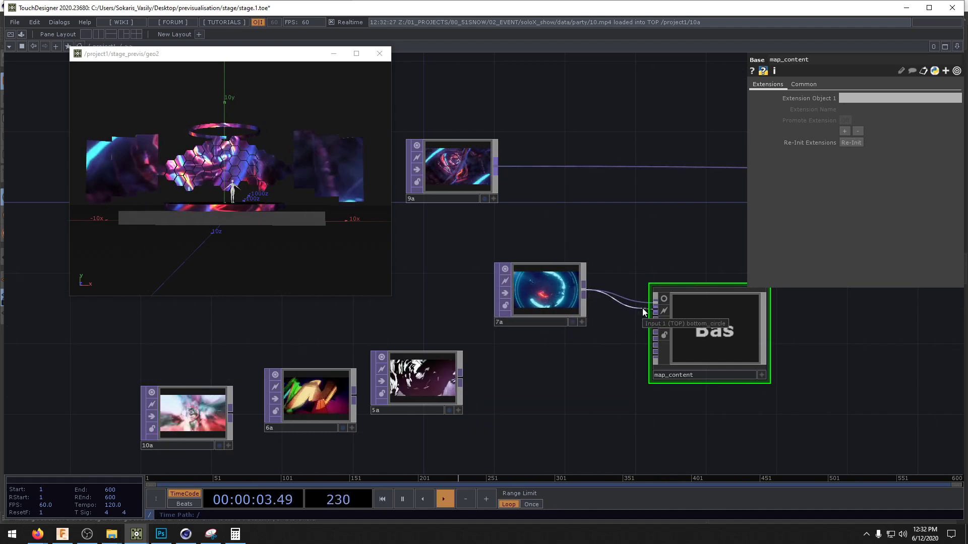
left_click_drag(454, 381, 648, 316)
left_click_drag(500, 416, 553, 363)
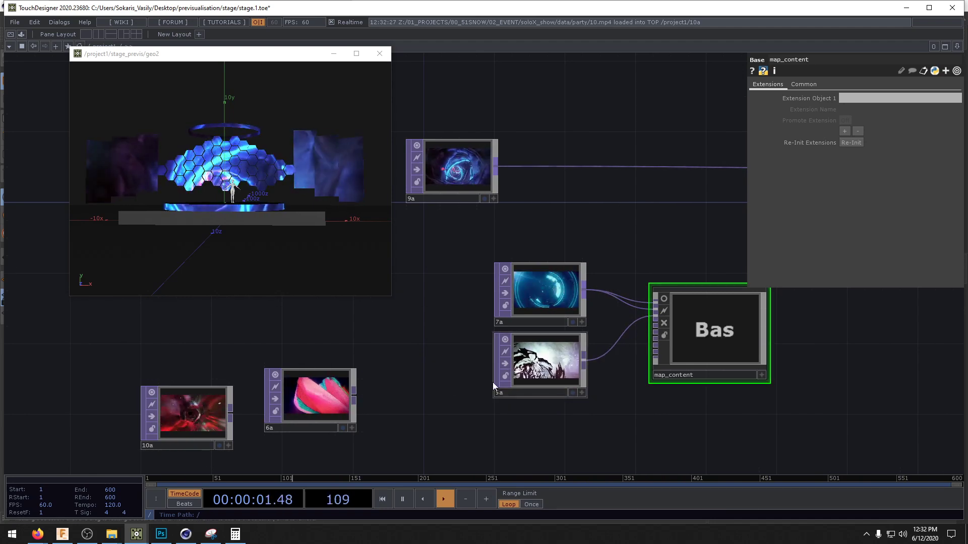
- Connect the 6a movie to the remaining inputs of map_content and place it below 5a
left_click_drag(347, 397, 652, 324)
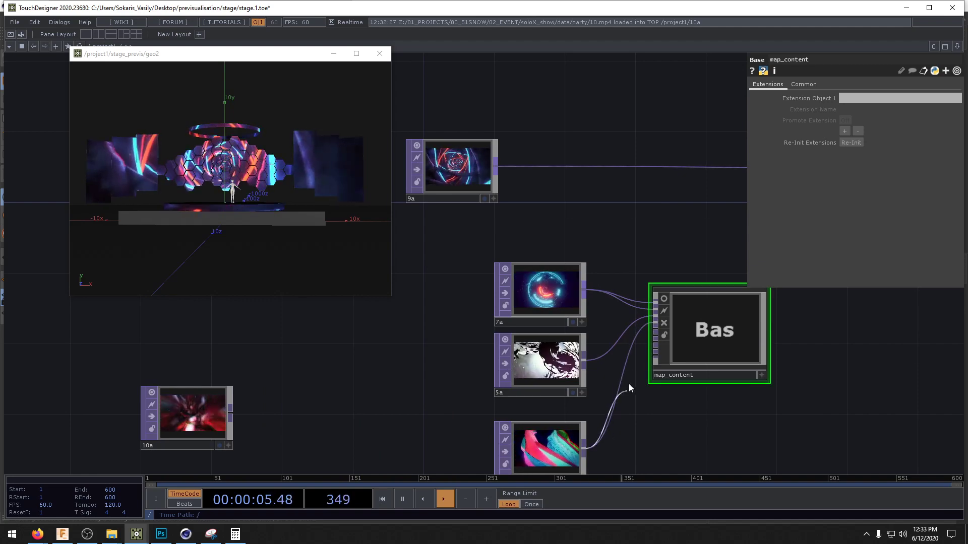
left_click_drag(629, 384, 648, 331)
left_click_drag(584, 448, 647, 345)
left_click_drag(583, 448, 643, 349)
left_click_drag(584, 448, 650, 356)
left_click_drag(698, 366, 687, 363)
left_click_drag(785, 403, 647, 400)
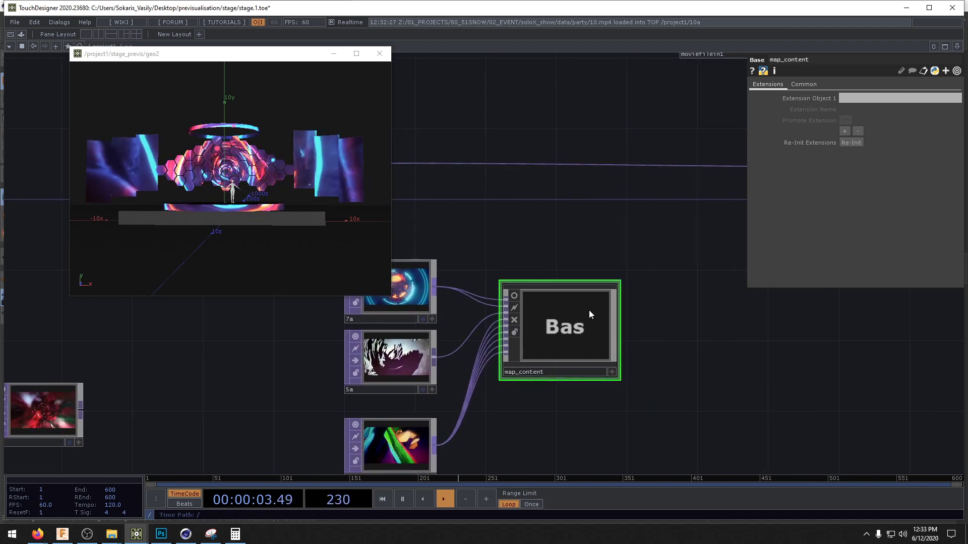
- Inside map_content, add a Fit TOP fed by the back input and place it beside that input
double_click(589, 313)
left_click_drag(630, 332, 626, 431)
left_click_drag(604, 179, 592, 327)
scroll(568, 287, "up", 3)
right_click(544, 271)
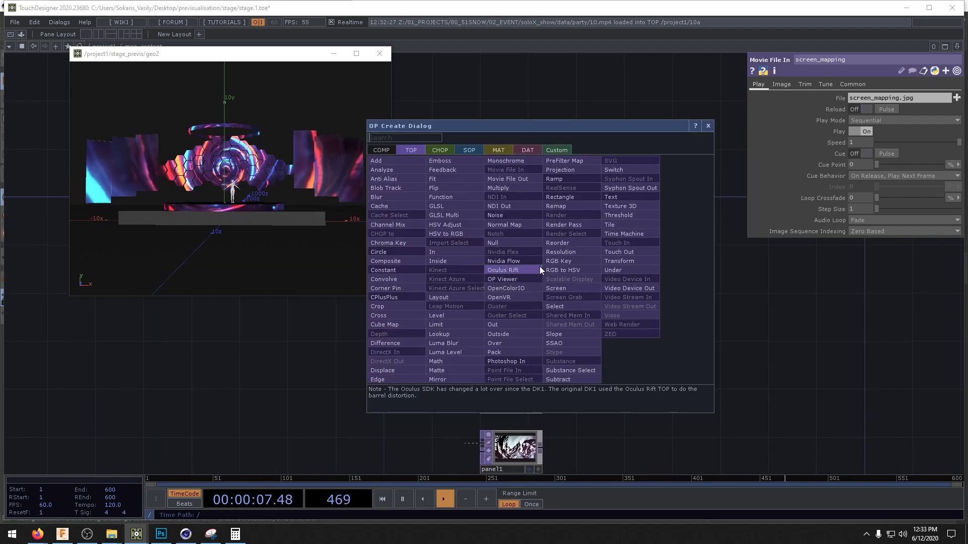
type("fit")
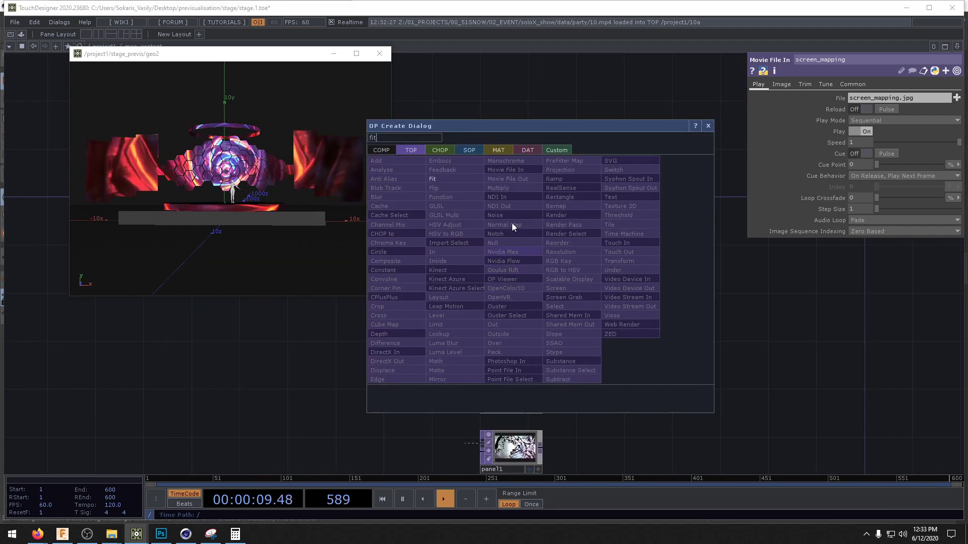
left_click(436, 180)
left_click(595, 275)
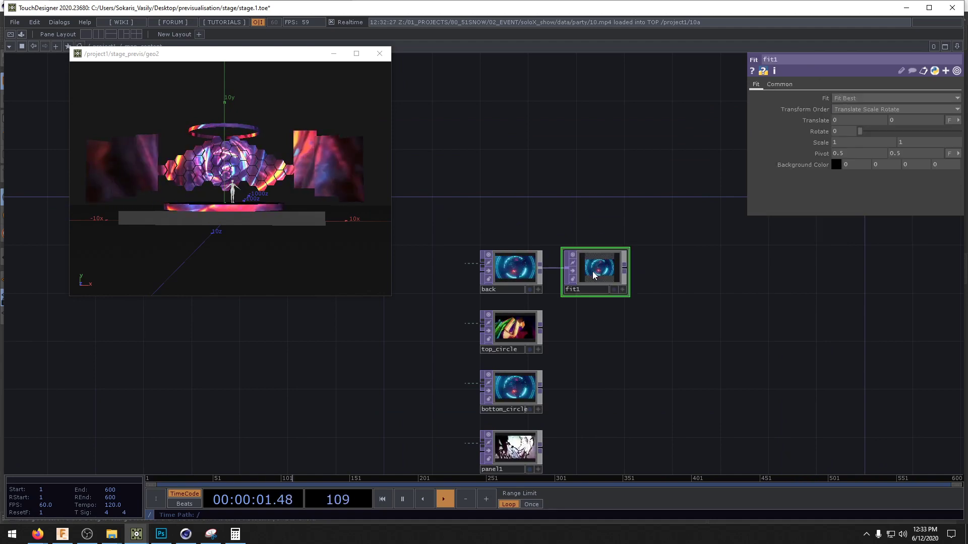
- Duplicate the Fit node five times, then connect top_circle, bottom_circle and panel1 to fit2, fit3 and fit4, lining fit3 up with bottom_circle
key("ctrl+v")
key("ctrl+v")
key("ctrl+v")
left_click_drag(703, 331, 691, 200)
key("ctrl+v")
key("ctrl+v")
left_click_drag(531, 193, 560, 193)
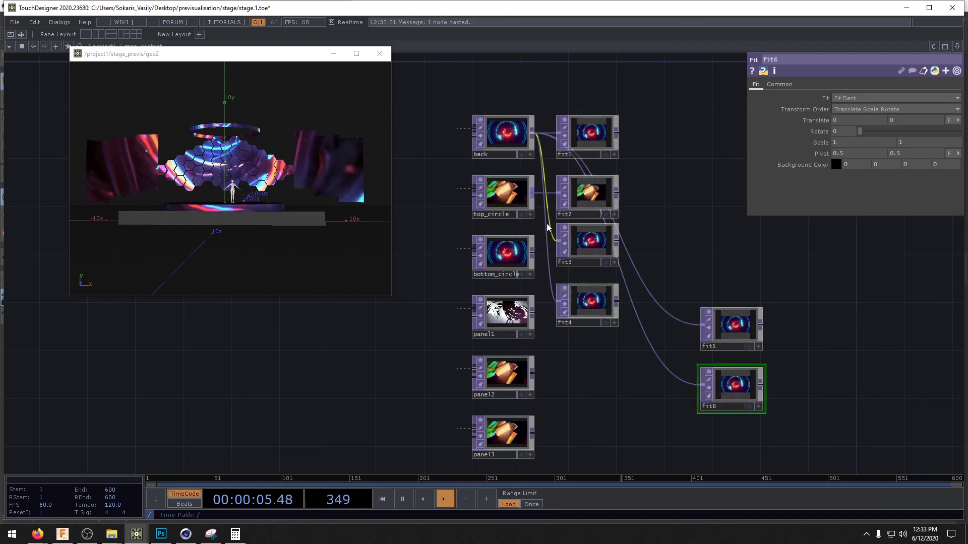
left_click_drag(550, 246, 579, 229)
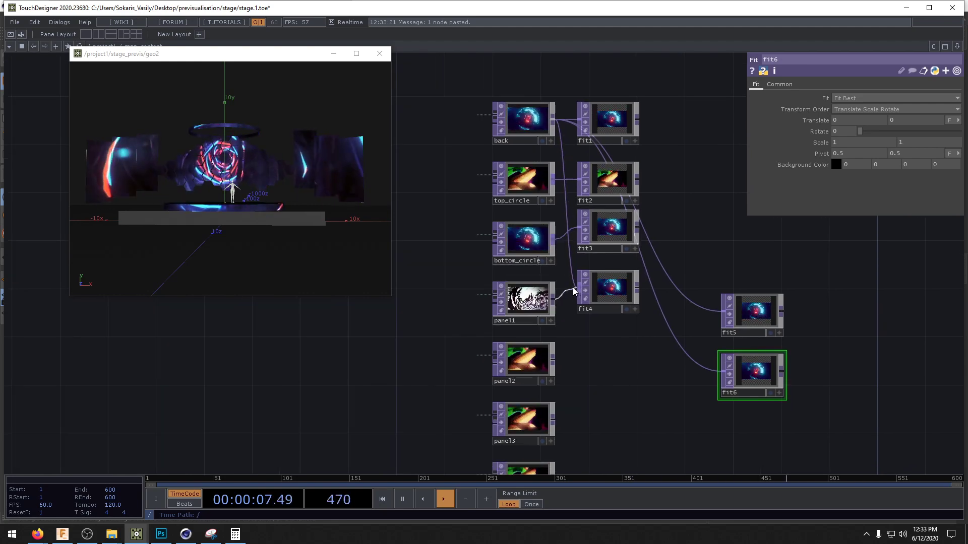
left_click_drag(553, 299, 592, 298)
left_click_drag(617, 229, 617, 241)
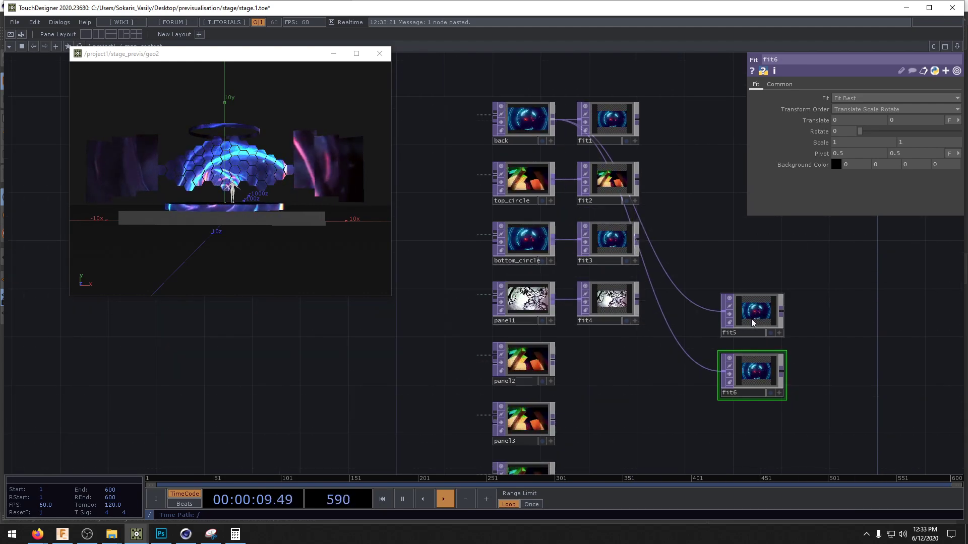
- Place fit5 and fit6 beside panel2 and panel3, feeding each Fit from its neighbouring panel input
left_click_drag(751, 320, 580, 361)
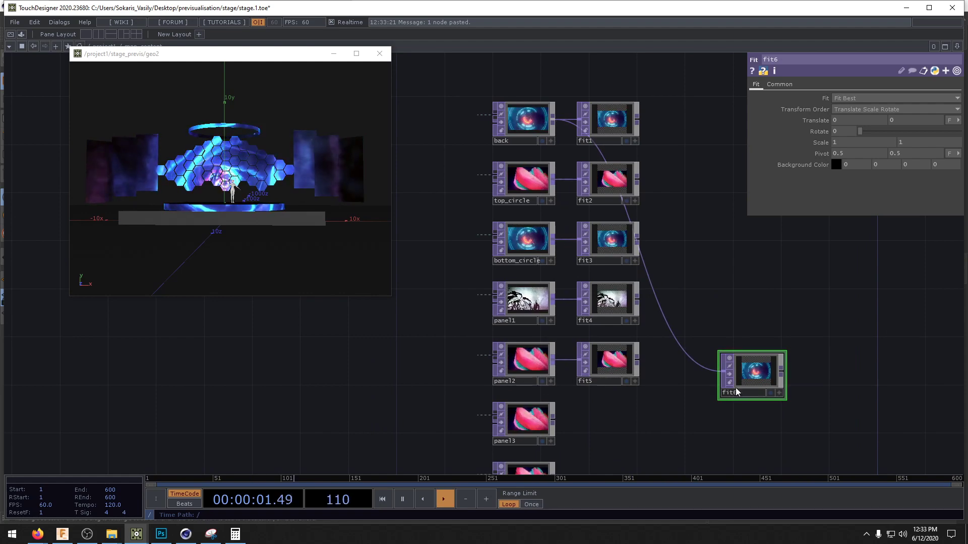
left_click_drag(735, 384, 593, 433)
left_click_drag(553, 421, 580, 422)
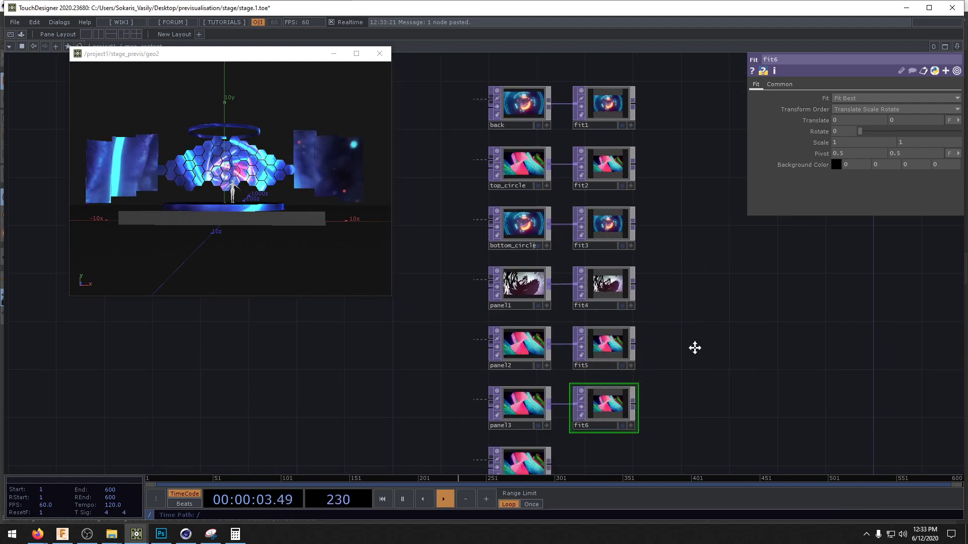
- Add three more Fit copies beside panel4, panel5 and panel6 and connect each panel input to its own Fit
left_click_drag(694, 347, 592, 318)
key("ctrl+v")
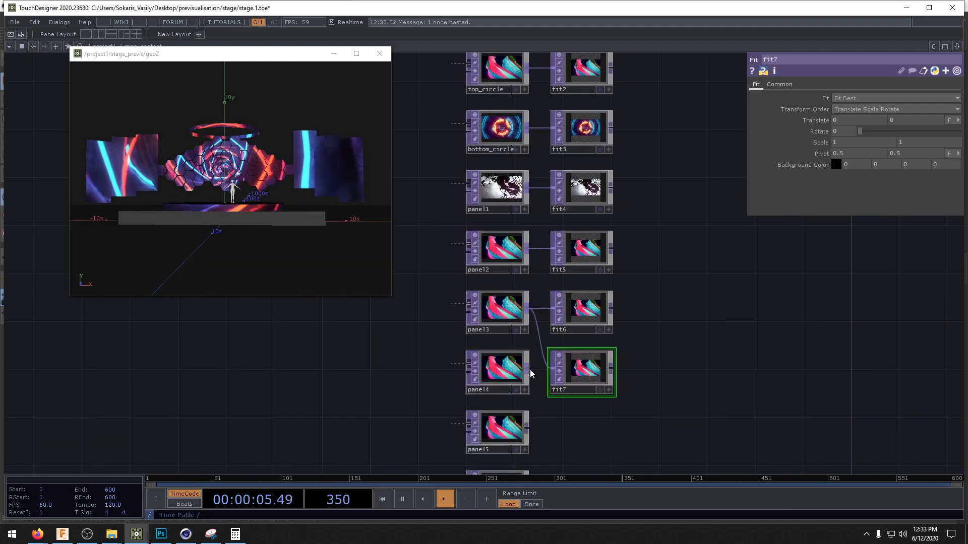
left_click_drag(526, 370, 589, 383)
key("ctrl+v")
left_click_drag(730, 410, 564, 436)
left_click_drag(671, 407, 685, 363)
left_click_drag(543, 386, 568, 385)
left_click_drag(630, 423, 626, 369)
key("ctrl+v")
left_click_drag(538, 389, 565, 390)
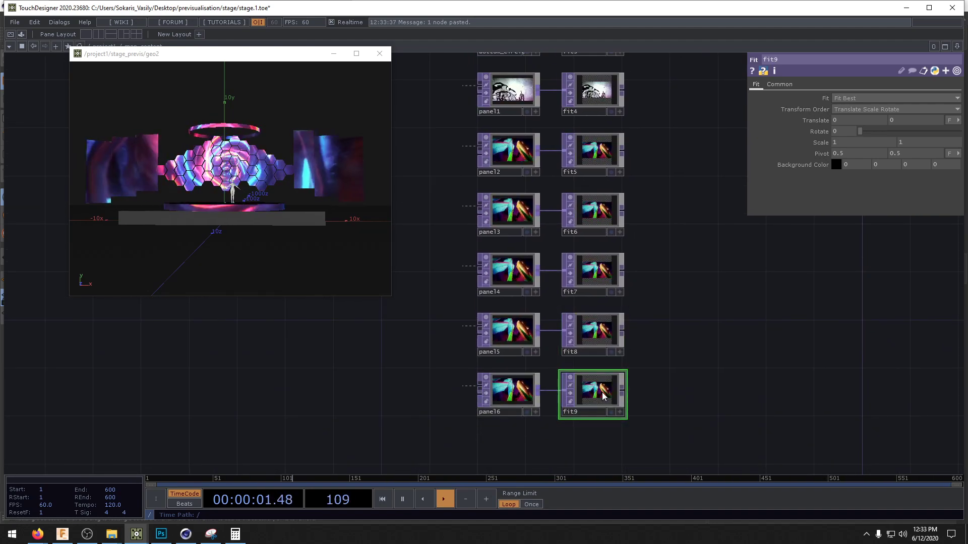
- Move the screen_mapping node under the column of Fit nodes
scroll(684, 356, "down", 3)
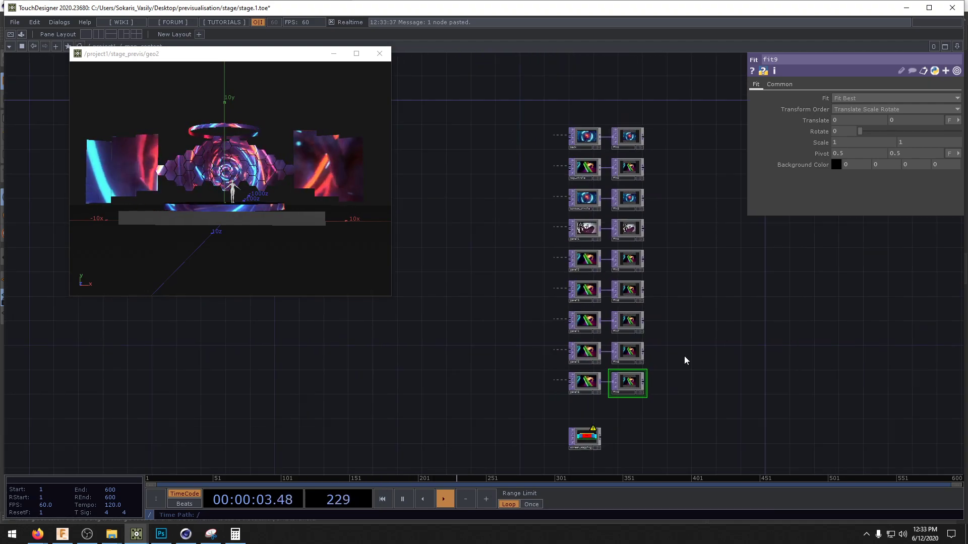
scroll(683, 355, "down", 3)
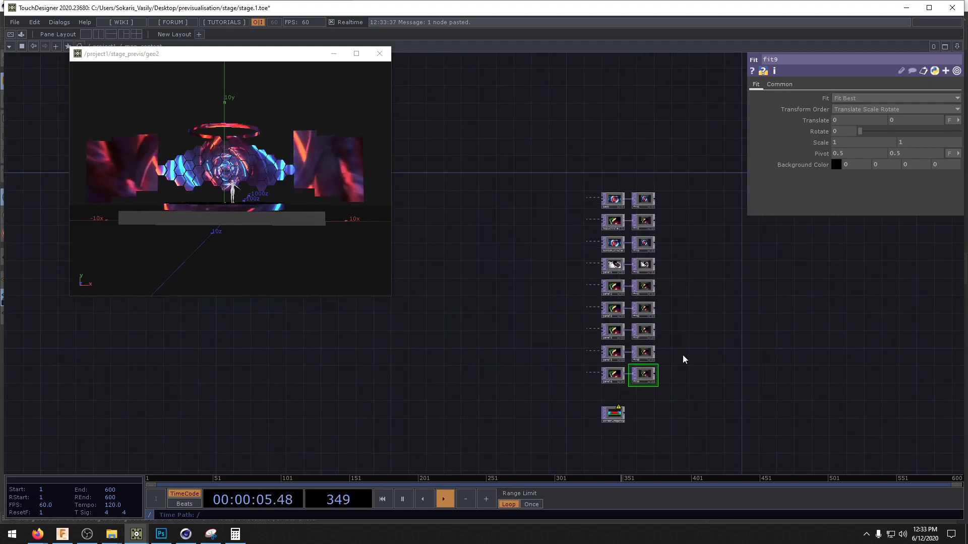
scroll(682, 355, "up", 6)
scroll(683, 355, "down", 4)
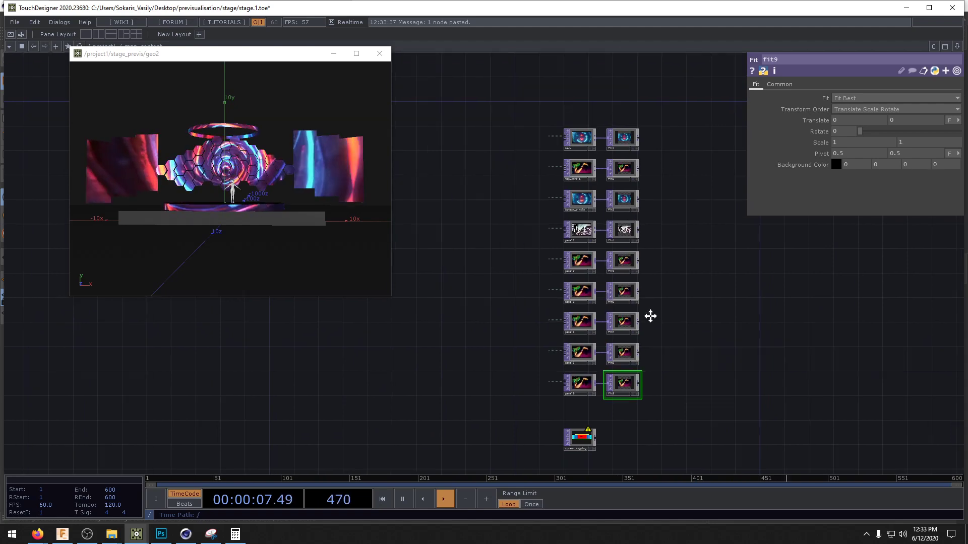
left_click_drag(648, 318, 554, 326)
left_click_drag(535, 420, 537, 306)
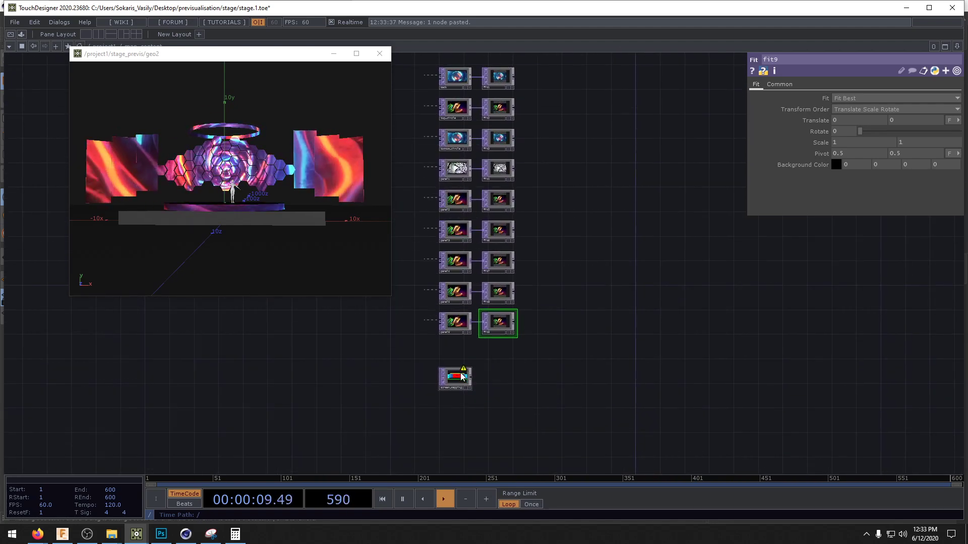
left_click_drag(459, 372, 501, 366)
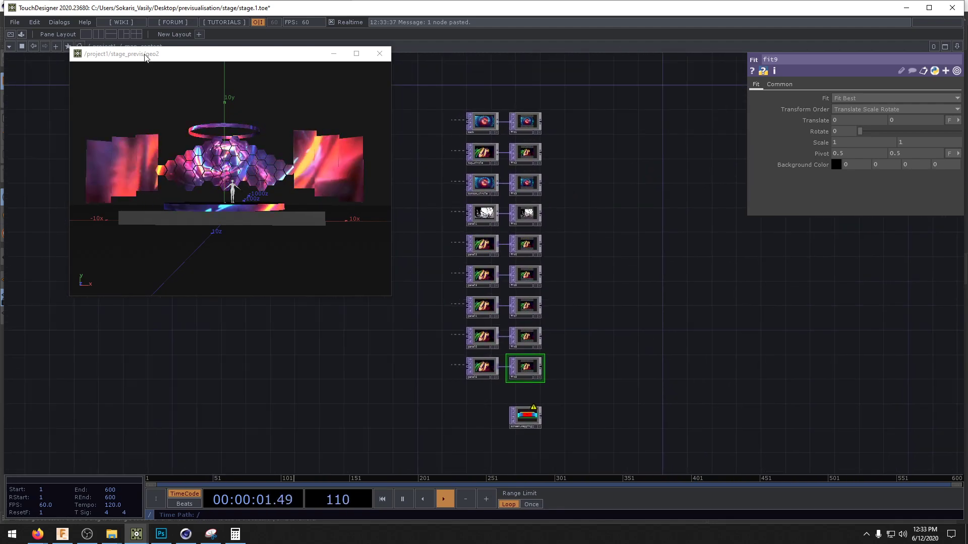
- Move the floating geo2 viewer aside and split the workspace into two side-by-side network panes
left_click_drag(147, 53, 77, 153)
left_click(97, 35)
left_click_drag(420, 282, 329, 298)
scroll(367, 304, "down", 3)
scroll(367, 304, "down", 1)
left_click_drag(451, 286, 422, 319)
left_click_drag(786, 314, 469, 315)
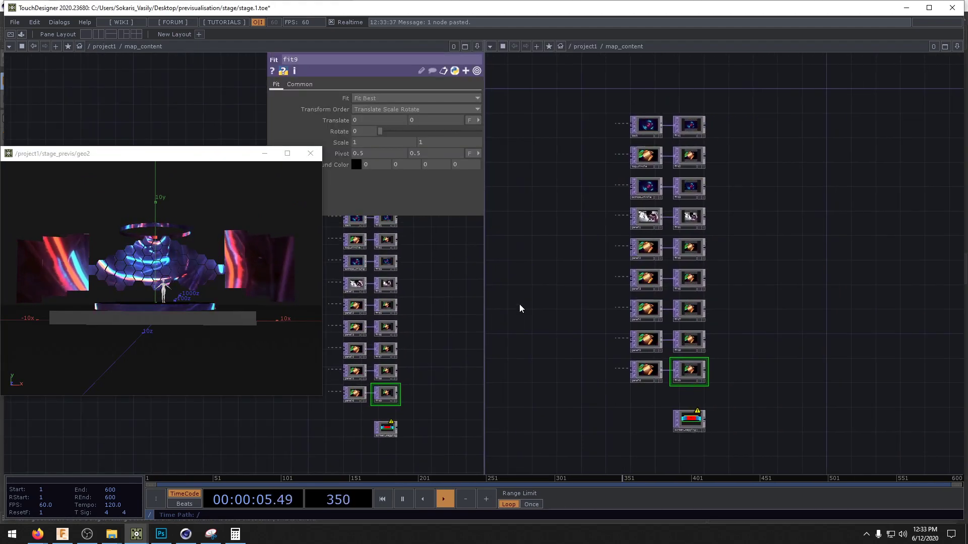
- In the second network pane, go up to project1 and open the geo2 network inside stage_previs
key("u")
left_click_drag(693, 278, 401, 244)
scroll(637, 291, "up", 5)
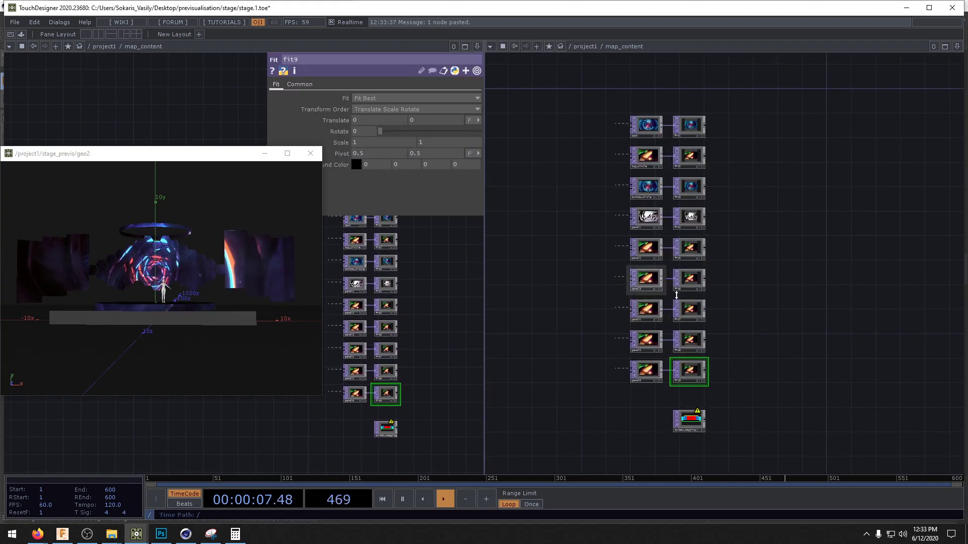
key("u")
left_click_drag(761, 275, 570, 363)
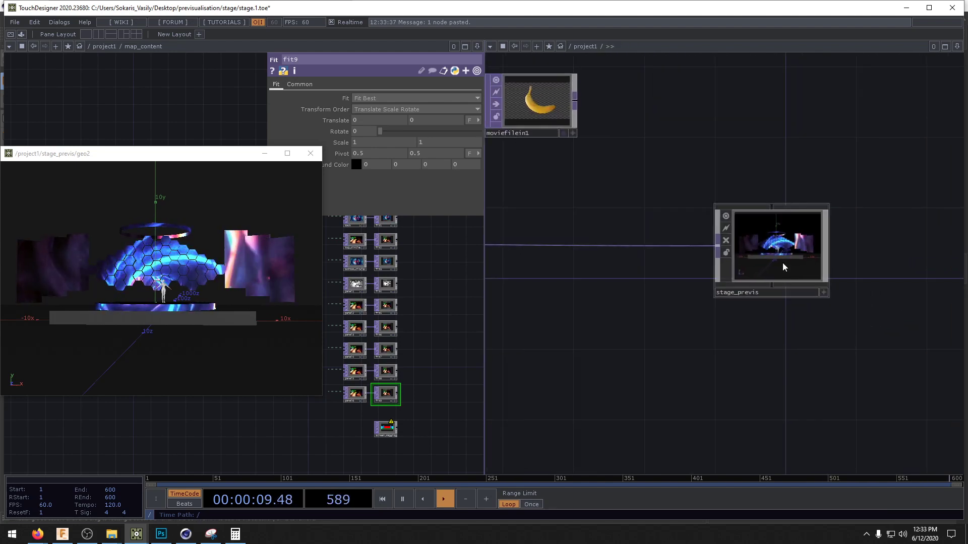
scroll(781, 267, "up", 5)
scroll(725, 322, "up", 5)
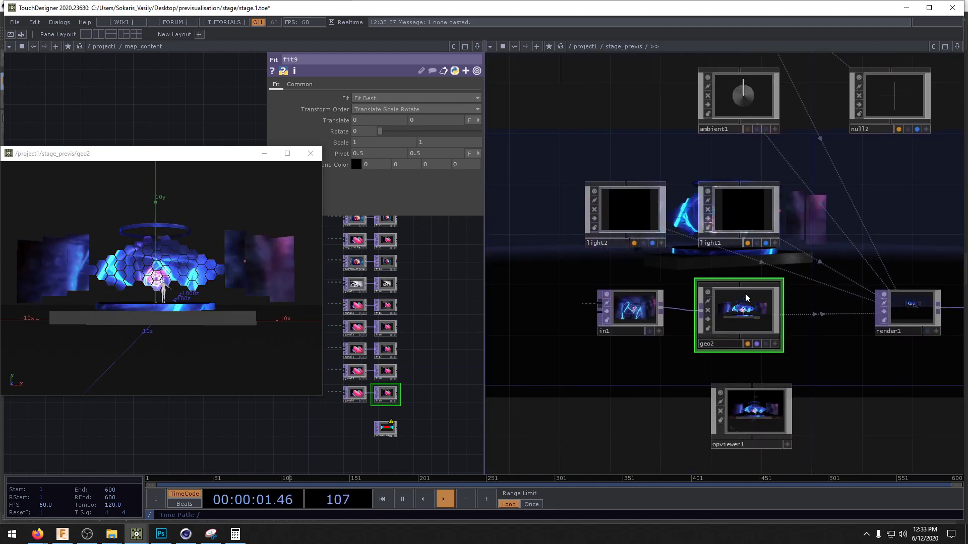
left_click_drag(821, 350, 625, 373)
left_click_drag(784, 292, 761, 294)
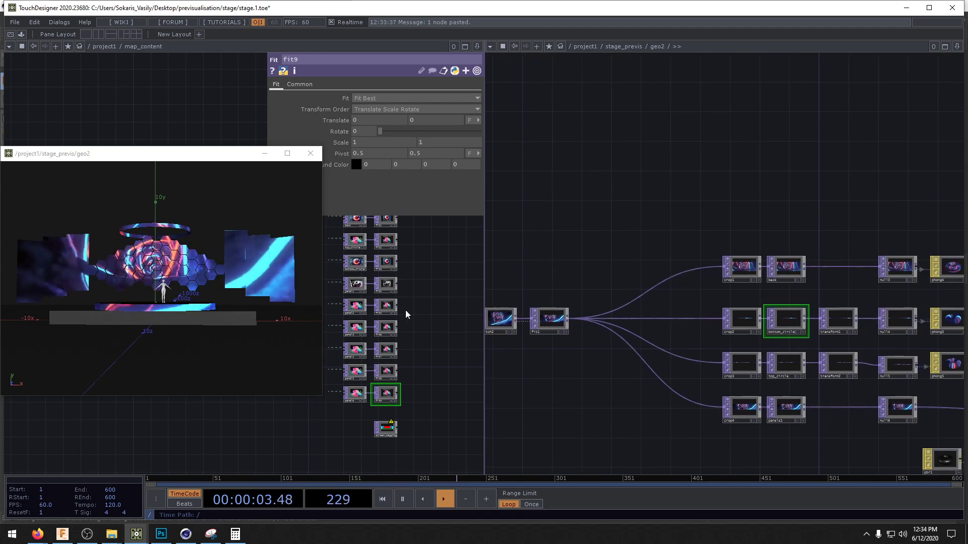
- Inspect the back null in geo2 and display its parameters, keeping fit1 in view in the map_content pane
left_click_drag(429, 274, 457, 367)
scroll(430, 334, "up", 5)
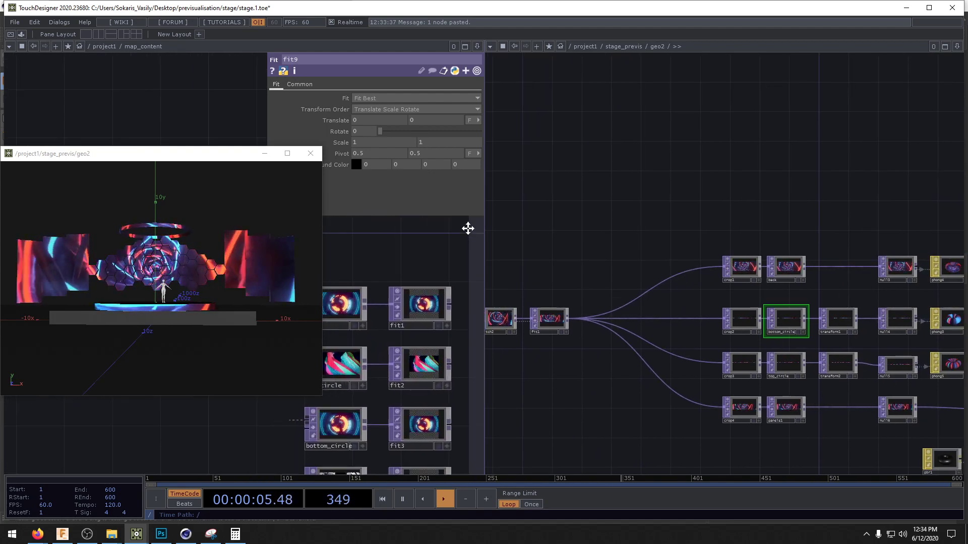
middle_click(795, 270)
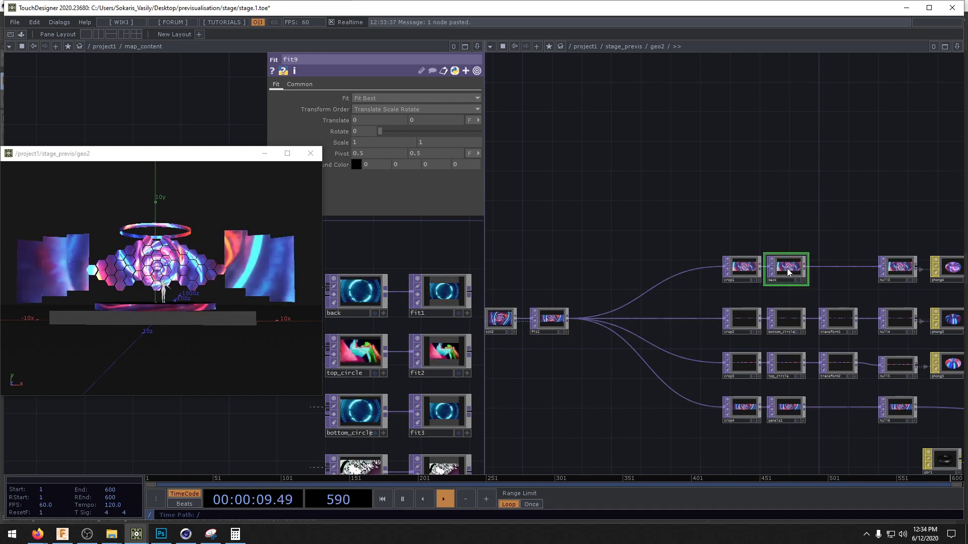
key("p")
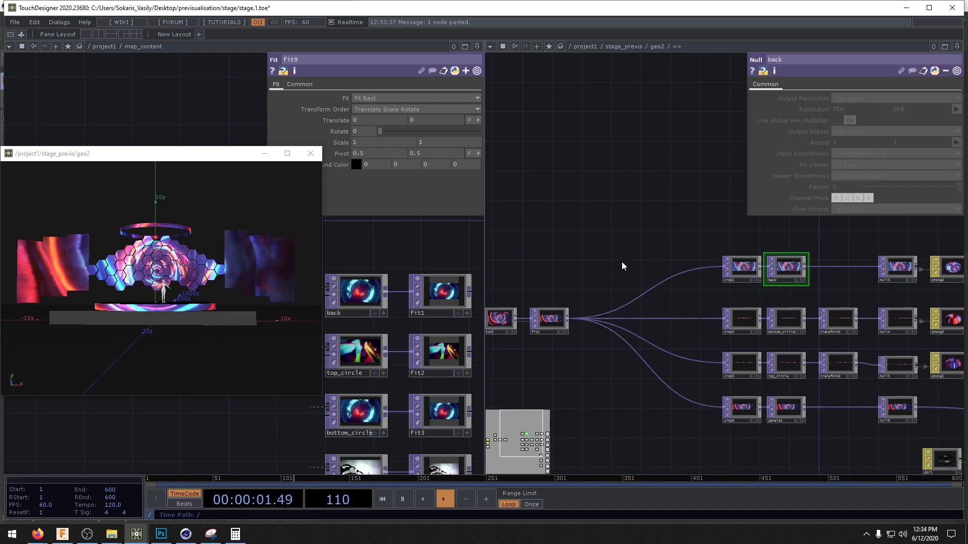
left_click_drag(621, 266, 672, 256)
- Set fit1's resolution width to the expression op('../stage_previs/geo2/back').width
left_click(298, 84)
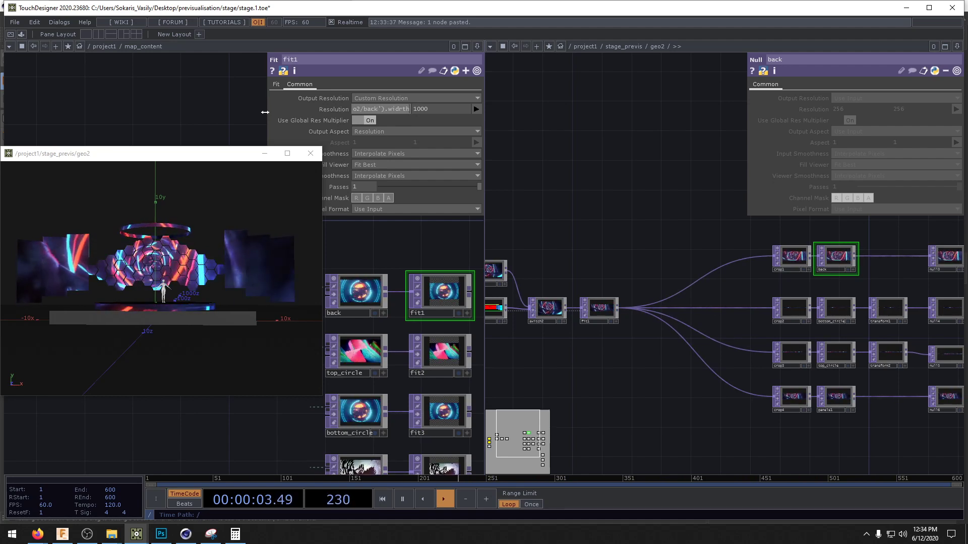
left_click(272, 109)
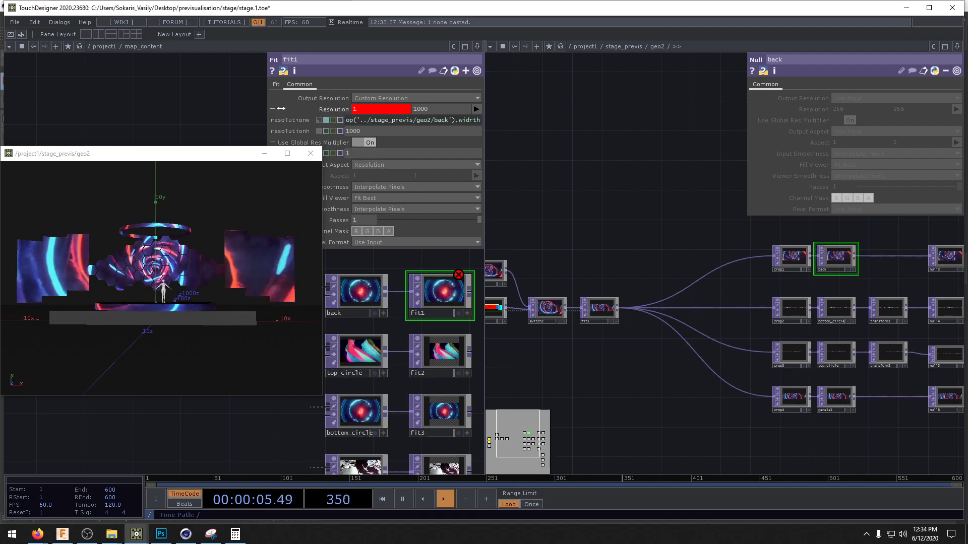
left_click_drag(267, 120, 199, 118)
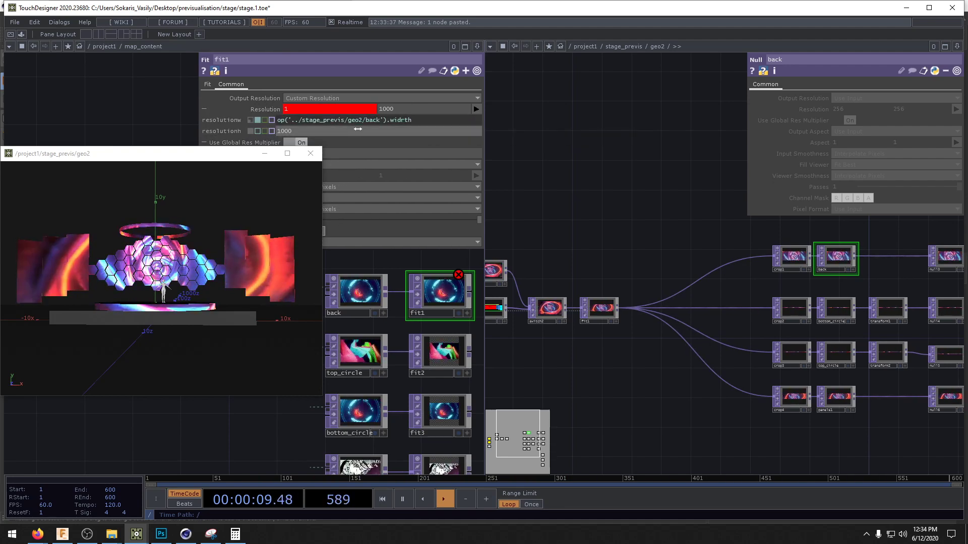
mouse_move(364, 122)
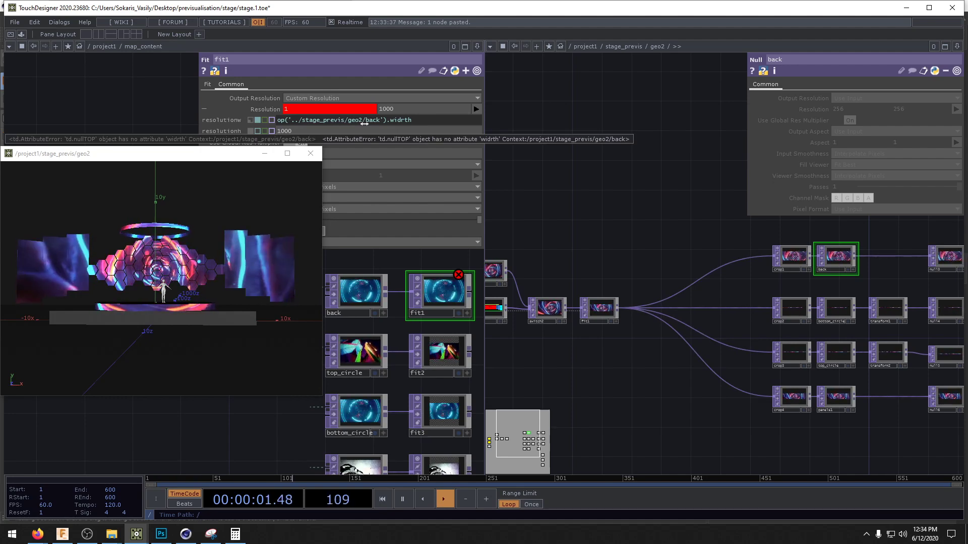
left_click(404, 120)
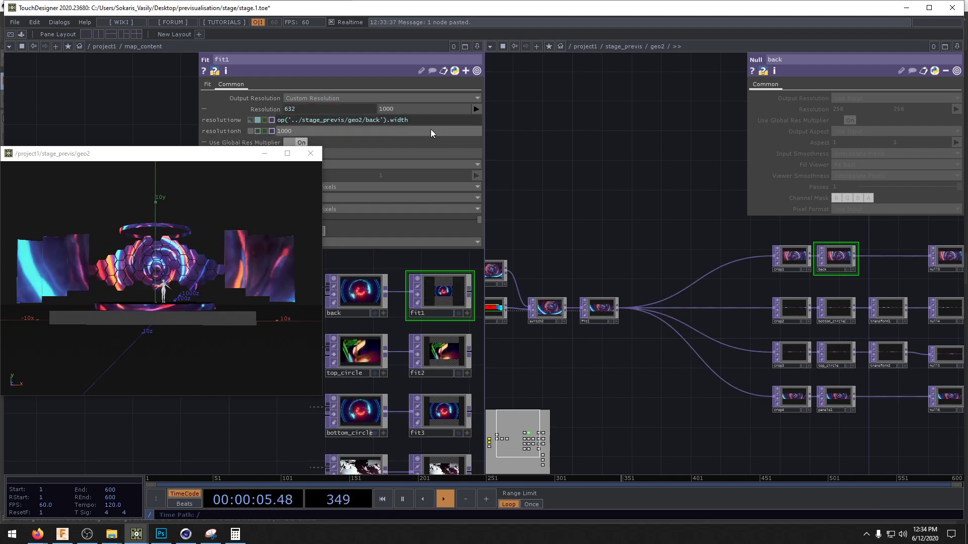
- Set fit1's resolution height to the expression op('../stage_previs/geo2/back').height and collapse the expanded resolution parameters
left_click(355, 132)
type("op('../stage_previs/geo2/back').width")
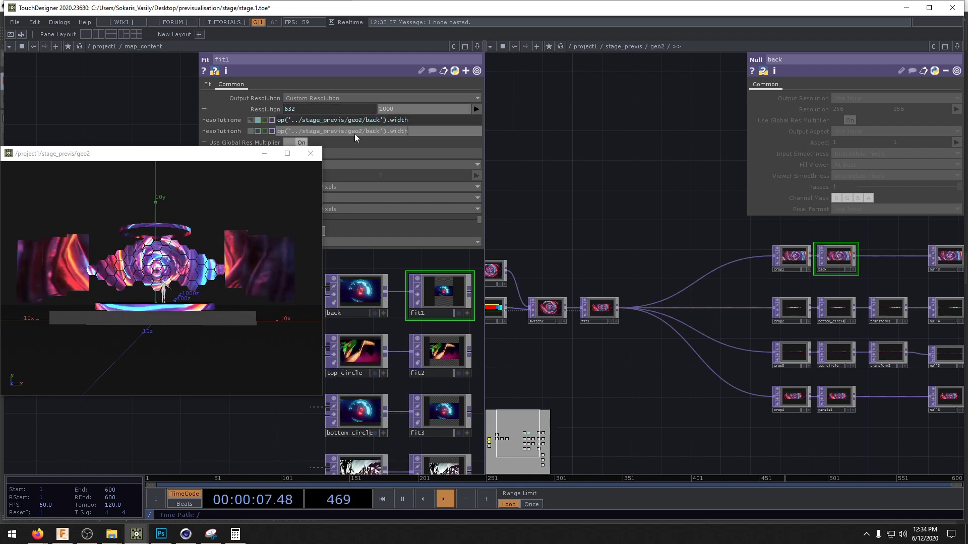
left_click_drag(392, 131, 383, 127)
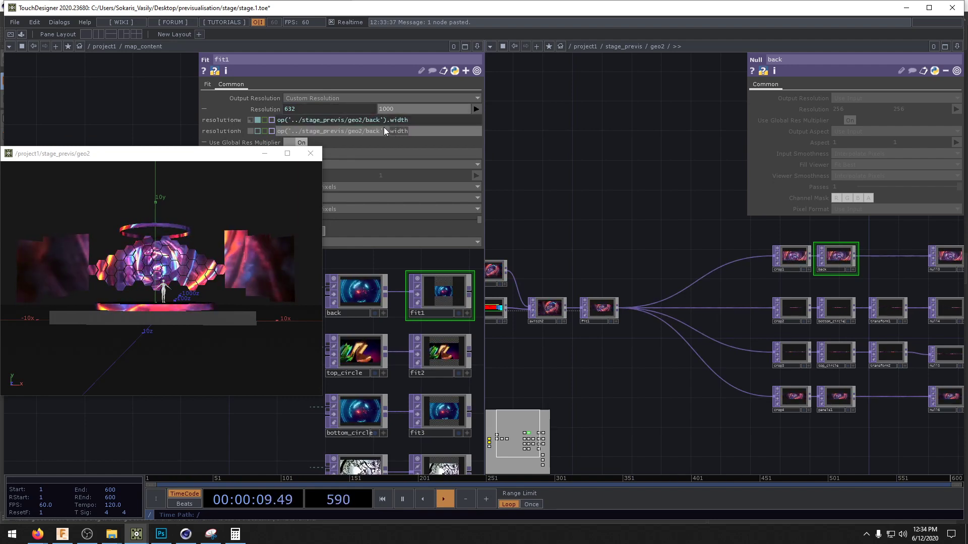
type(").height")
key("Return")
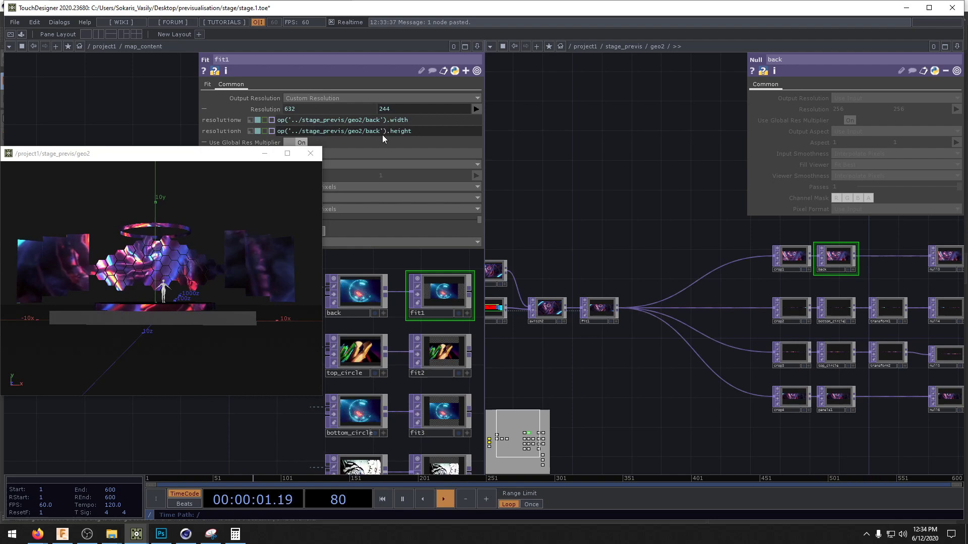
left_click(205, 109)
- Set fit2's resolution width to the expression op('../stage_previs/geo2/top_circle').width
left_click_drag(426, 261, 391, 254)
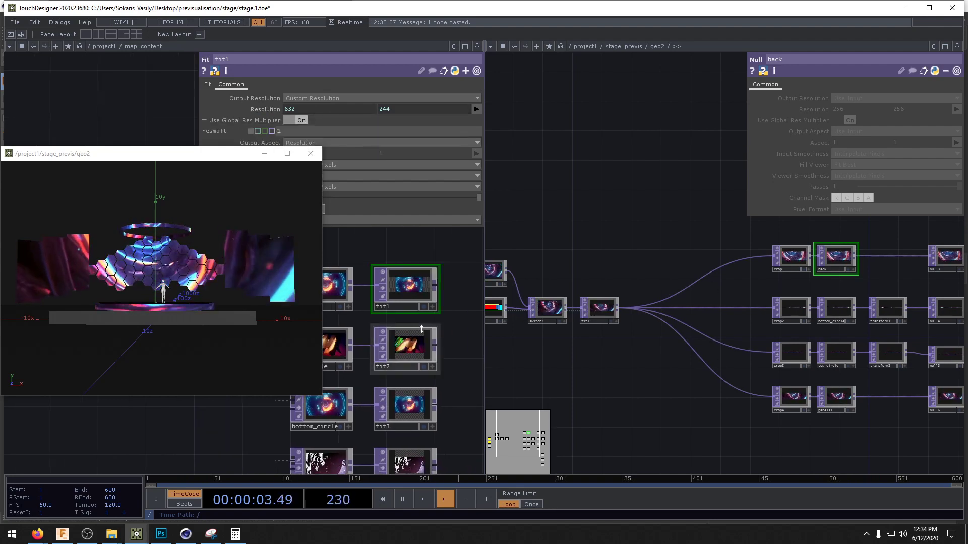
left_click(405, 348)
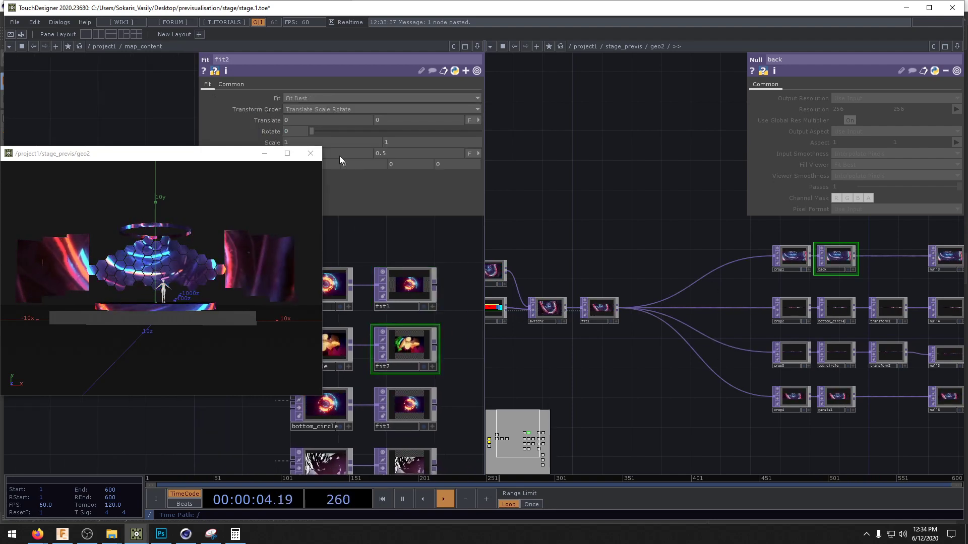
left_click(232, 84)
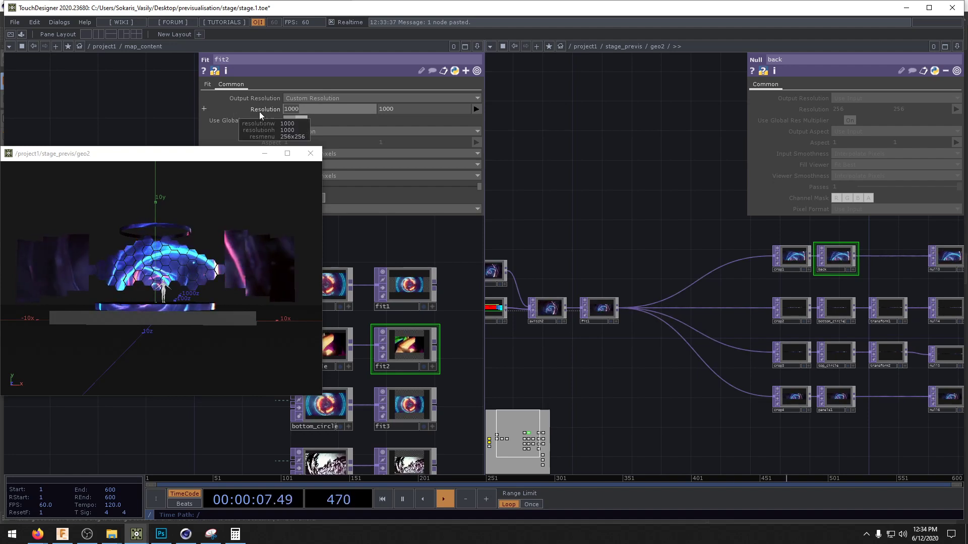
key("ctrl+v")
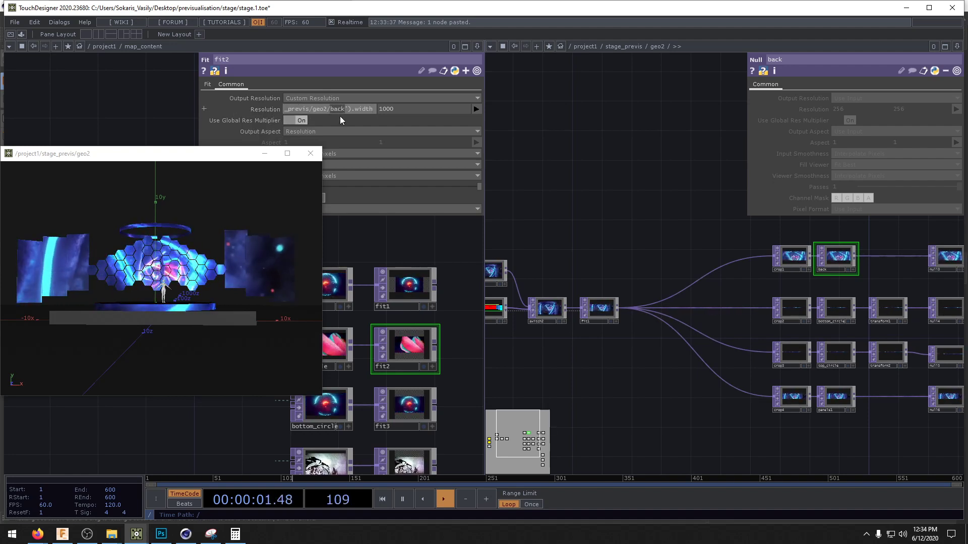
key("Return")
left_click_drag(395, 244, 441, 243)
left_click(317, 111)
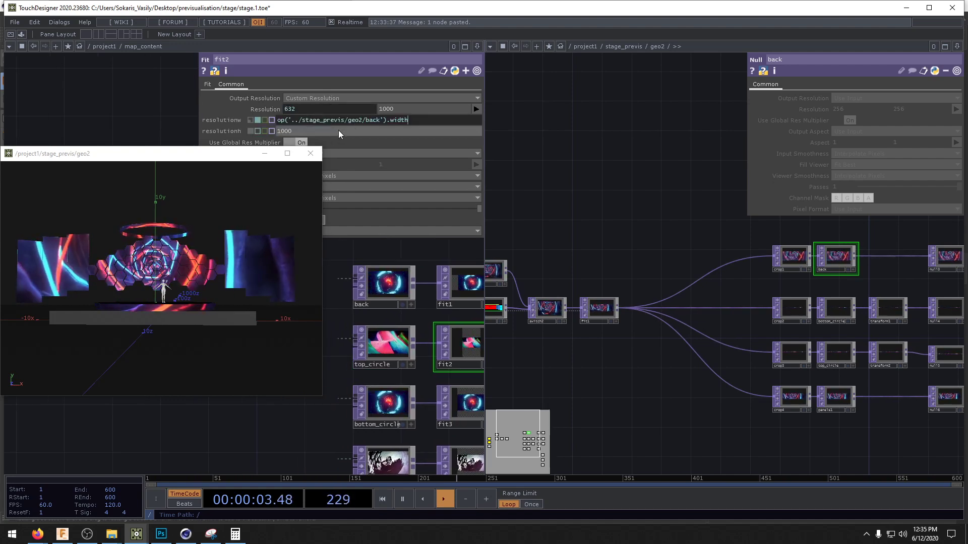
left_click_drag(379, 121, 367, 121)
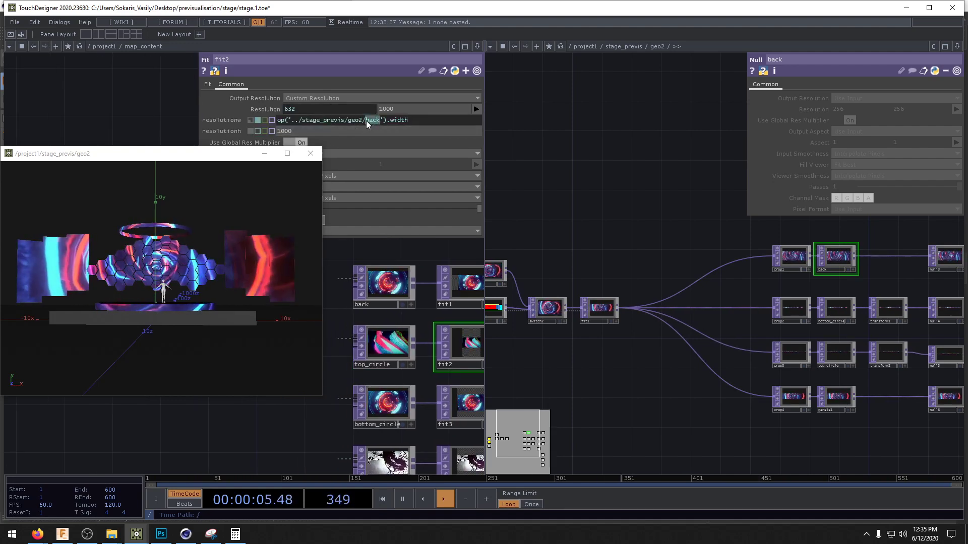
type("top_circl")
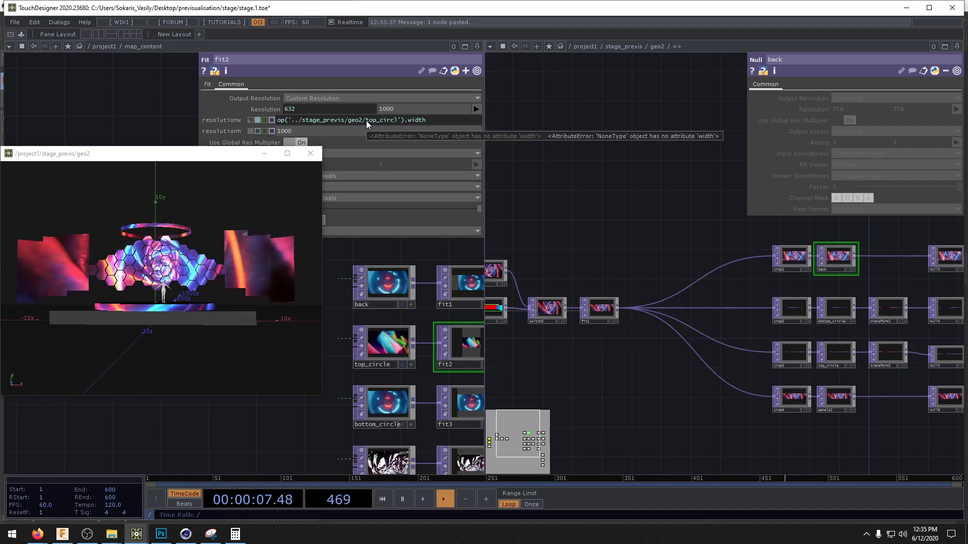
type("e")
key("Return")
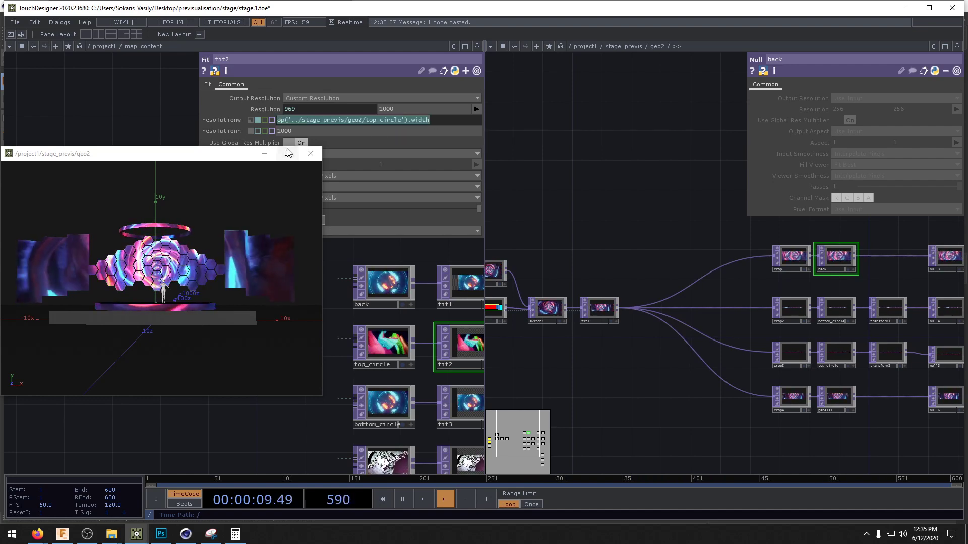
- Set fit2's resolution height to the expression op('../stage_previs/geo2/top_circle').height
key("ctrl+c")
left_click(310, 130)
key("ctrl+v")
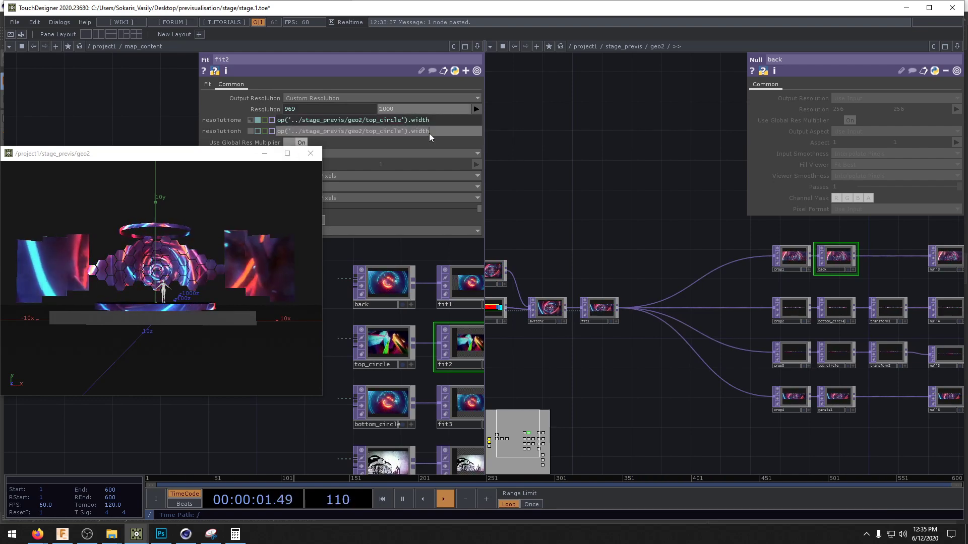
double_click(413, 131)
type("h")
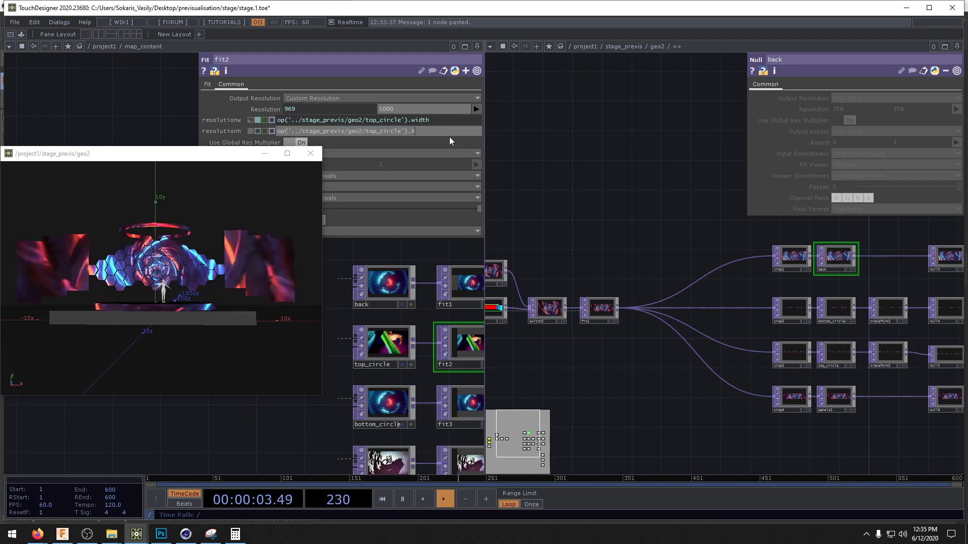
type("eight")
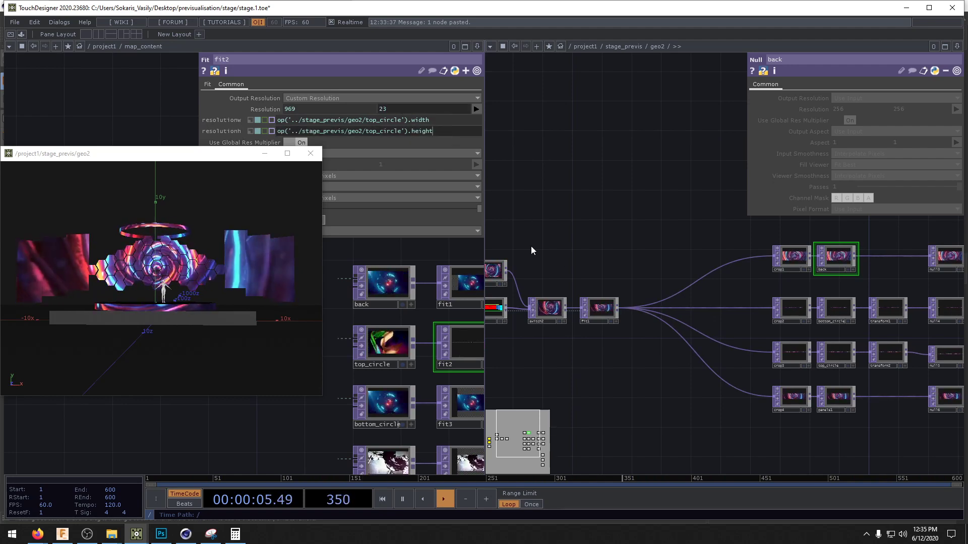
- Set fit3's resolution width to the expression op('../stage_previs/geo2/bottom_circle').width and expand its resolution parameters
left_click(459, 403)
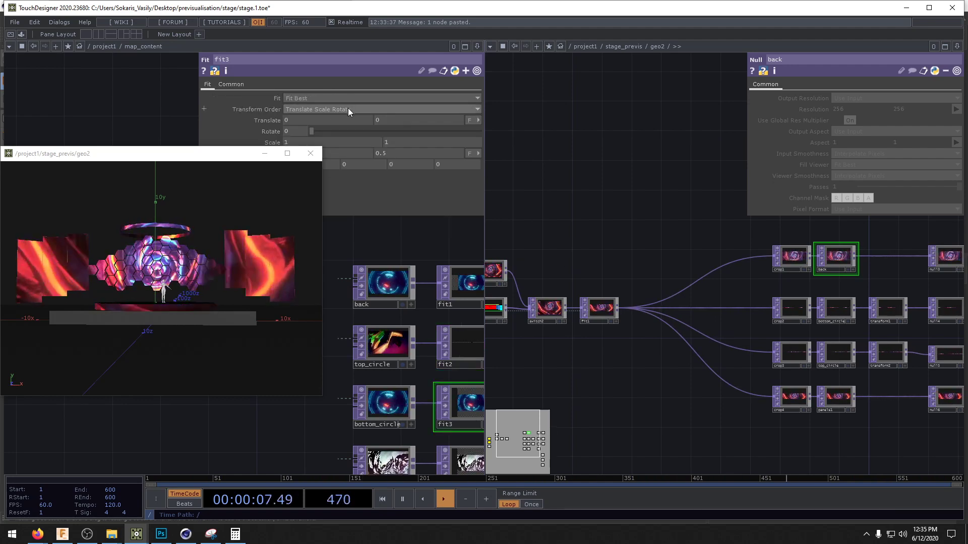
left_click(231, 83)
key("ctrl+v")
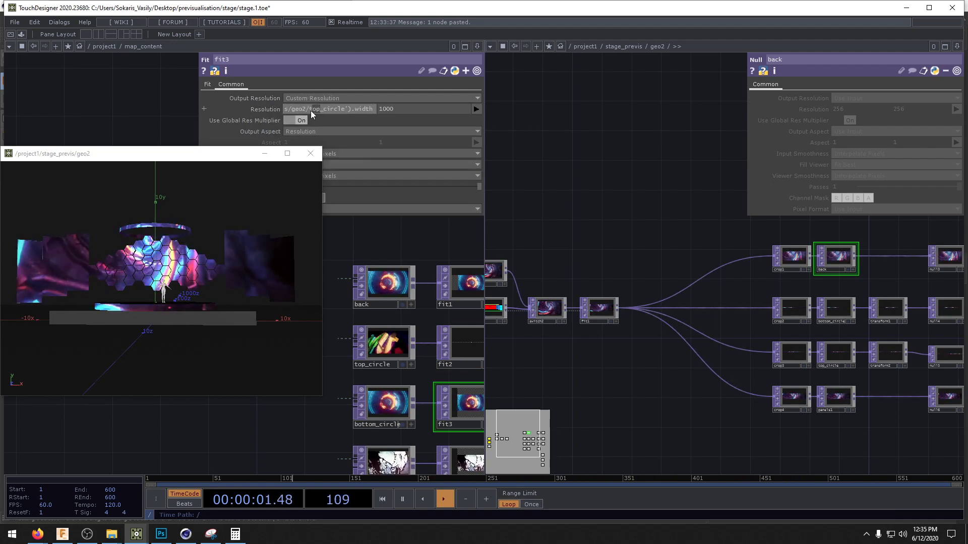
key("Return")
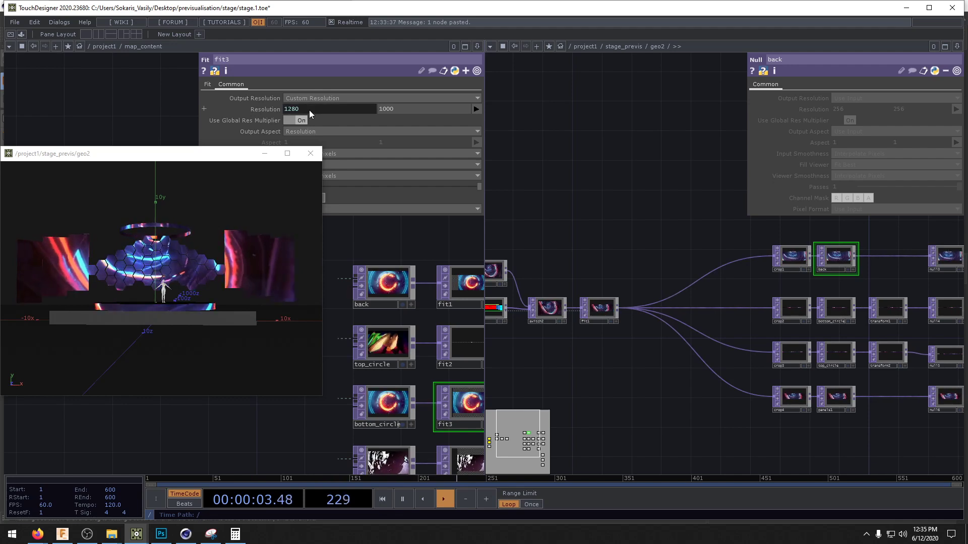
left_click(204, 109)
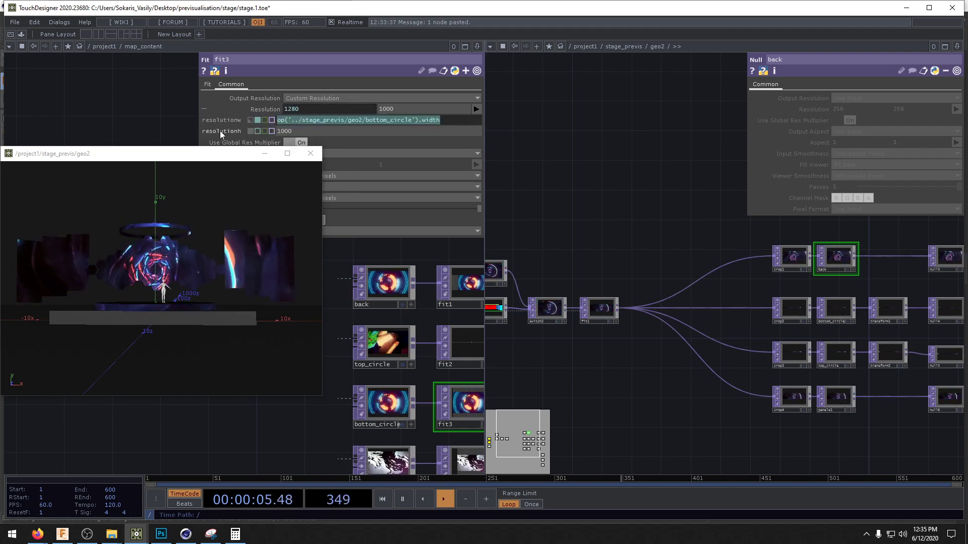
- Set fit3's resolution height to the expression op('../stage_previs/geo2/bottom_circle').height
left_click(289, 132)
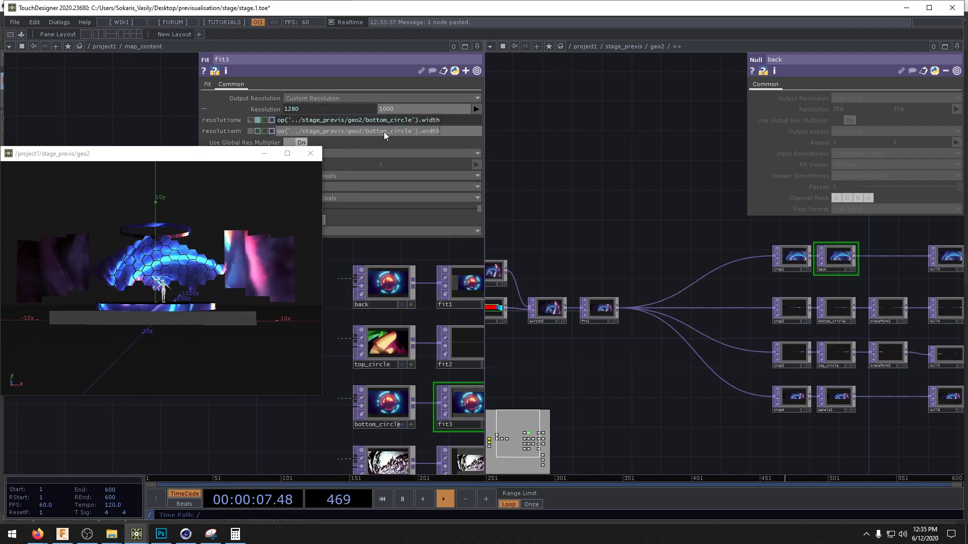
double_click(425, 132)
type("he")
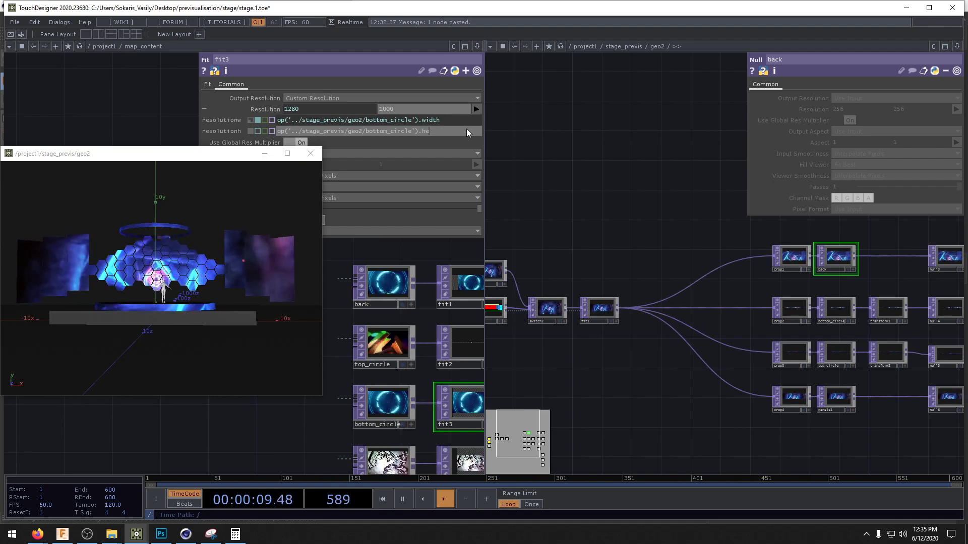
type("ight")
key("Return")
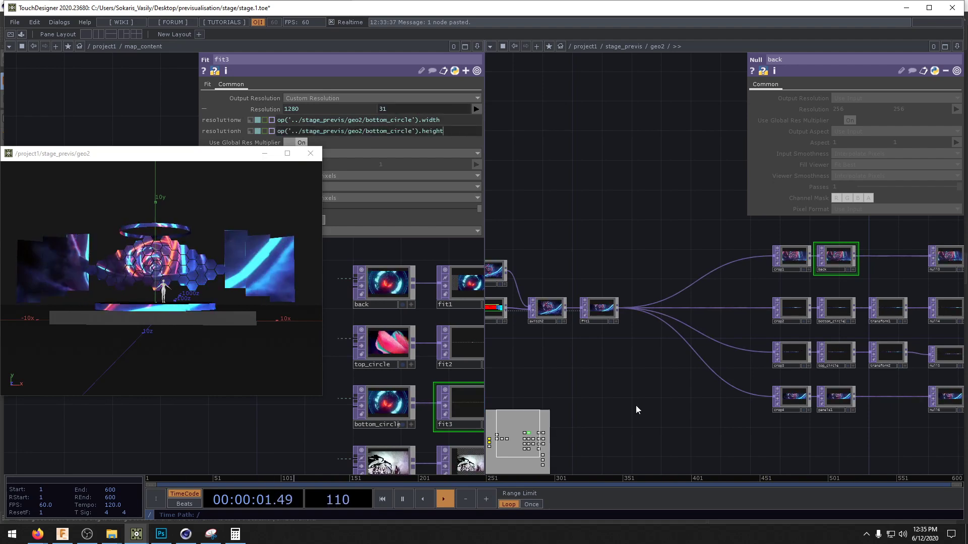
- Select fit4 in map_content and open the panels network inside geo2 in the second pane
left_click_drag(629, 399, 546, 301)
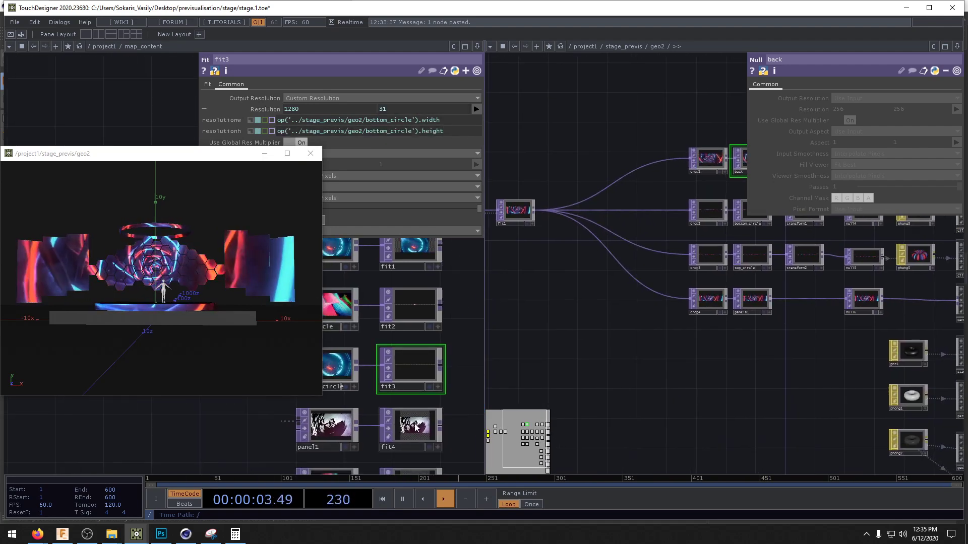
left_click(416, 429)
left_click_drag(751, 362, 885, 311)
left_click(850, 328)
key("i")
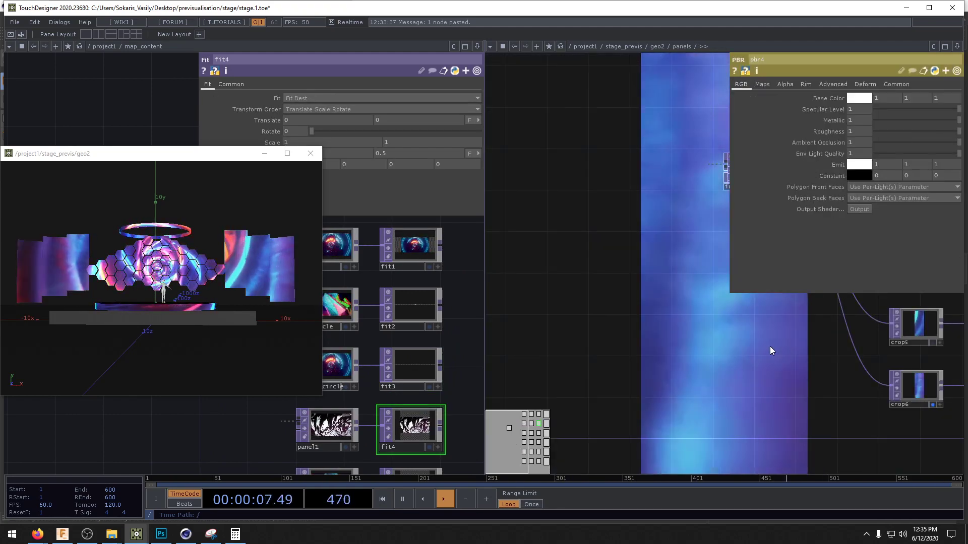
key("u")
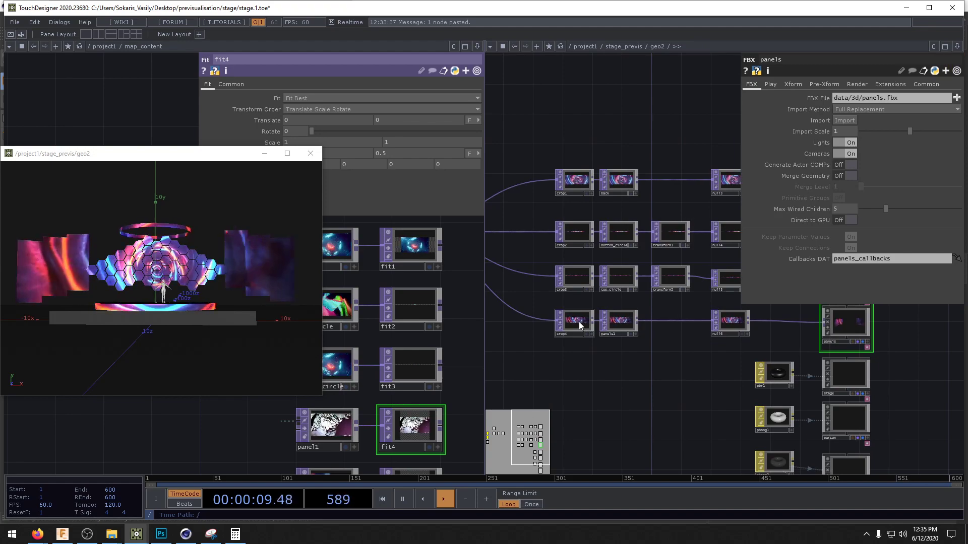
left_click_drag(630, 378, 612, 385)
key("i")
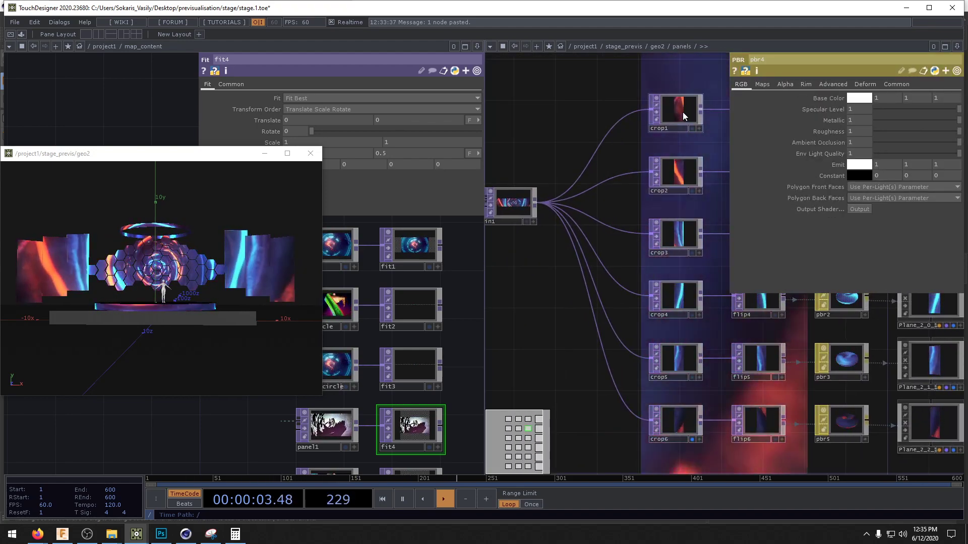
- Check the resolution info of the crop1, flip1 and flip2 nodes in the panels network
middle_click(683, 112)
left_click_drag(635, 116, 515, 179)
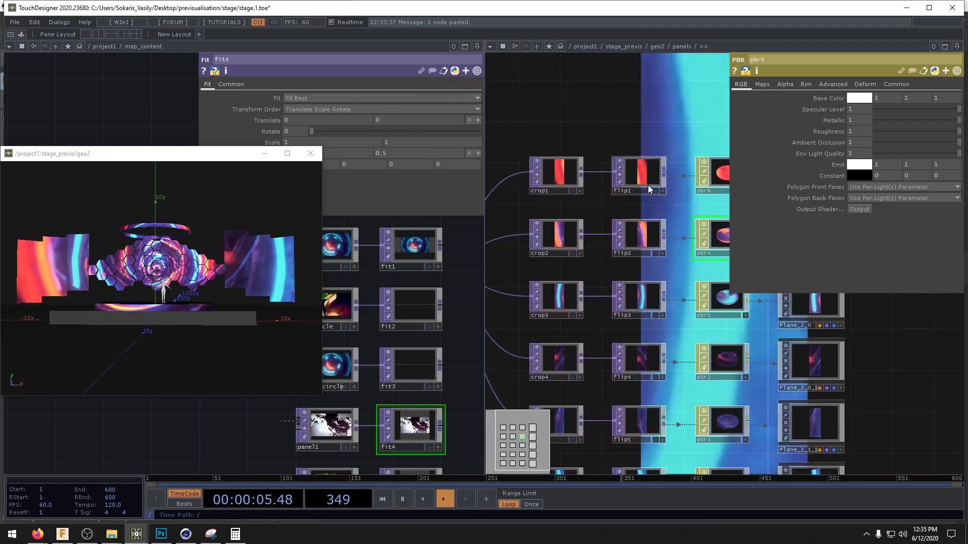
middle_click(648, 183)
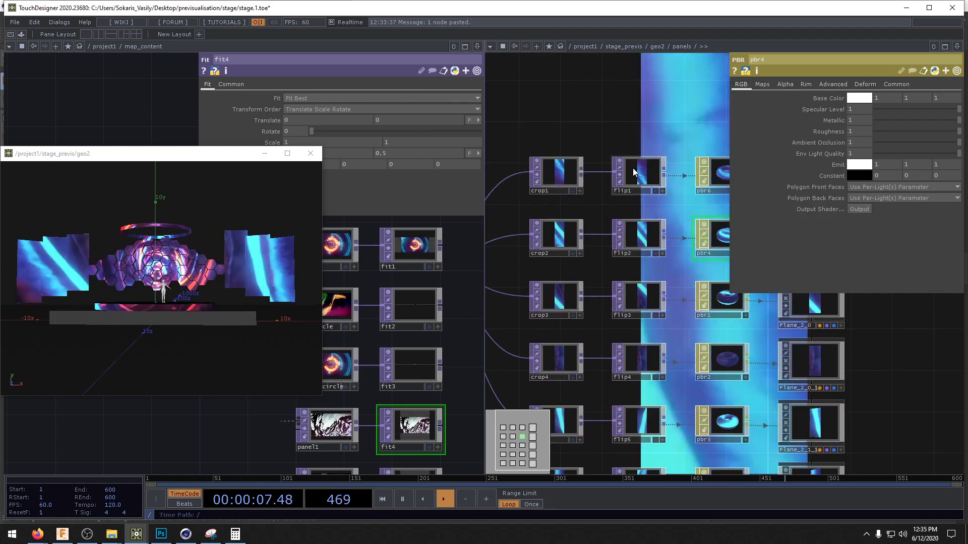
middle_click(637, 234)
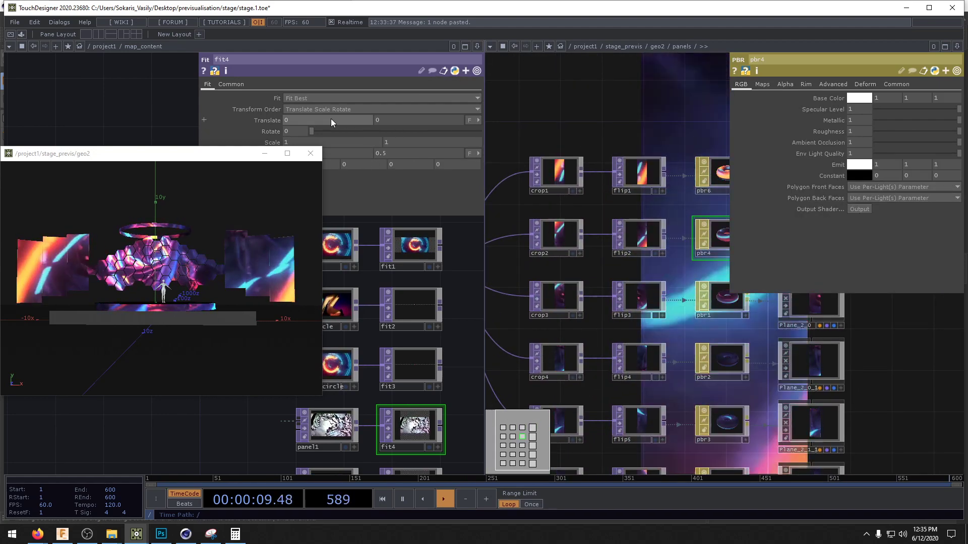
- Set fit4's custom resolution to 108 by 272
left_click(233, 84)
type("108")
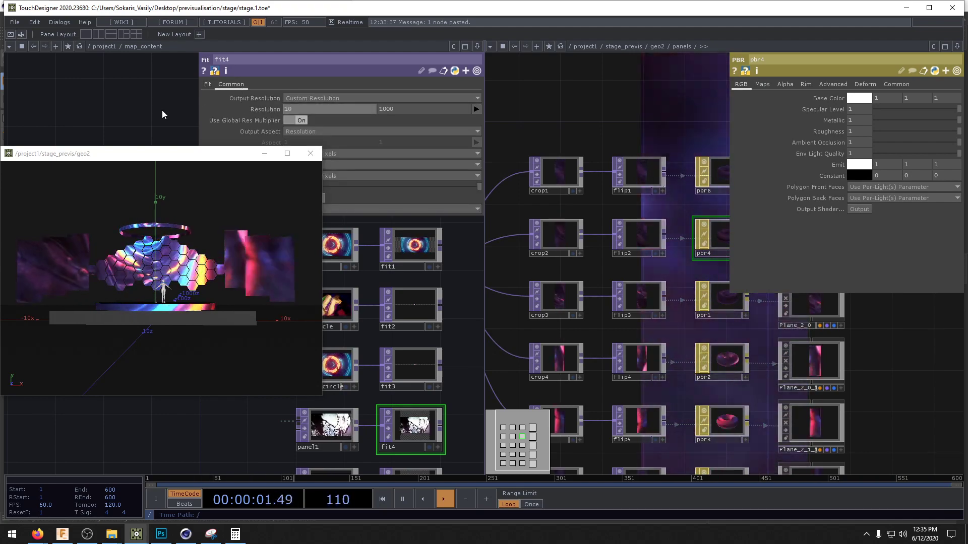
key("Tab")
type("272")
key("Return")
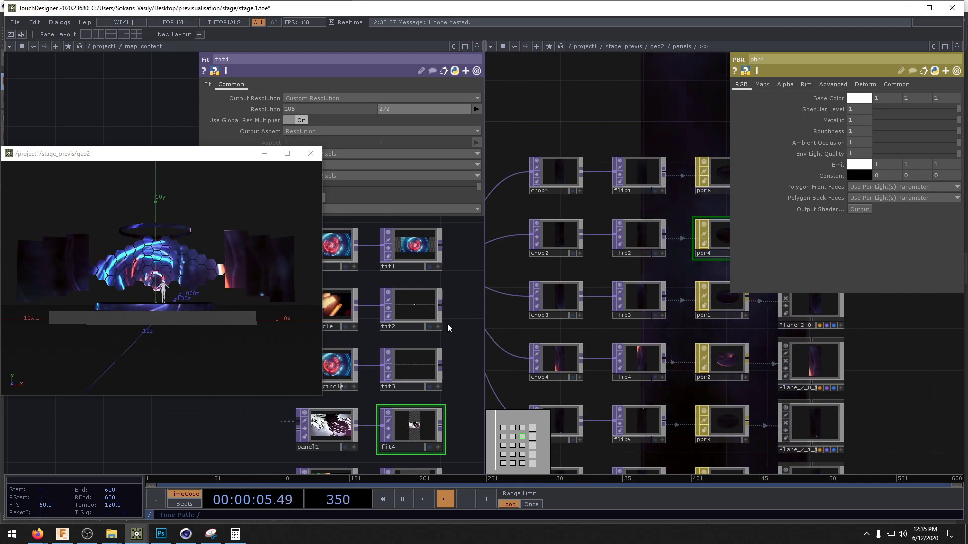
- Select the five remaining panel Fit nodes below fit4 and set their custom resolution to 108 by 272
scroll(455, 313, "down", 4)
left_click_drag(421, 243, 384, 413)
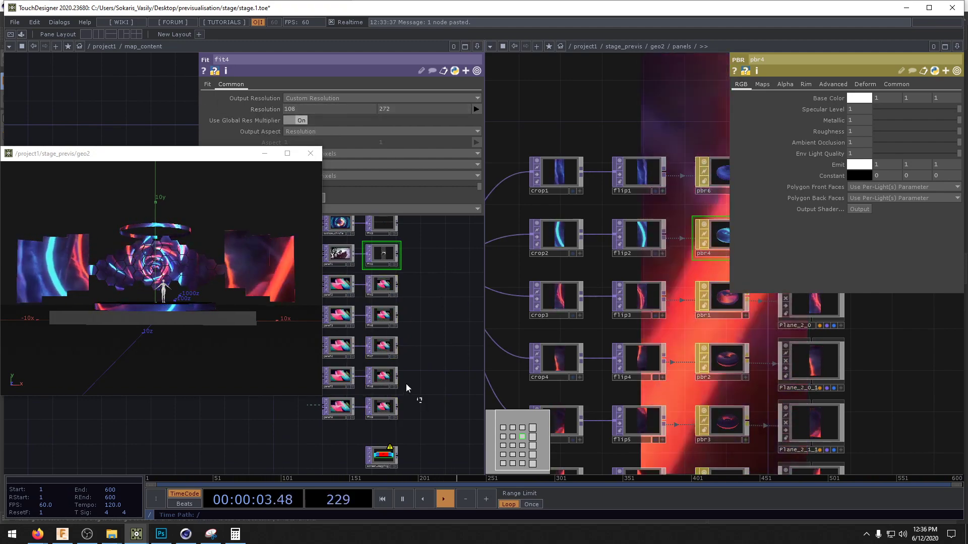
left_click_drag(377, 294, 377, 295)
left_click(231, 84)
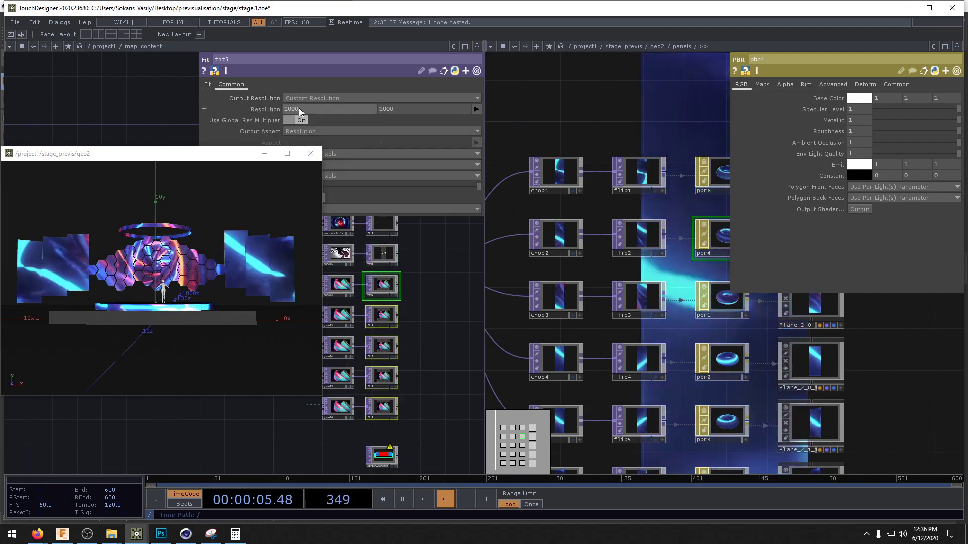
key("Tab")
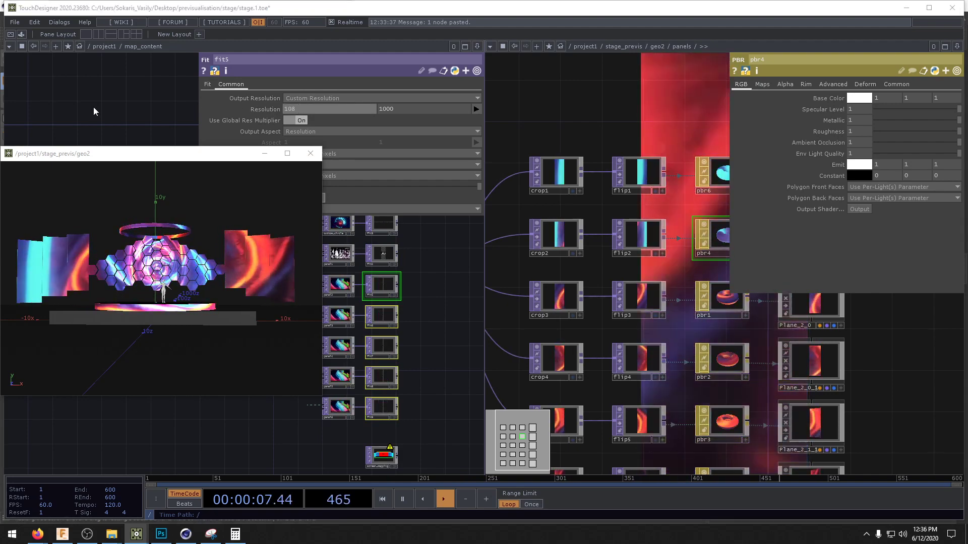
key("Tab")
left_click(341, 7)
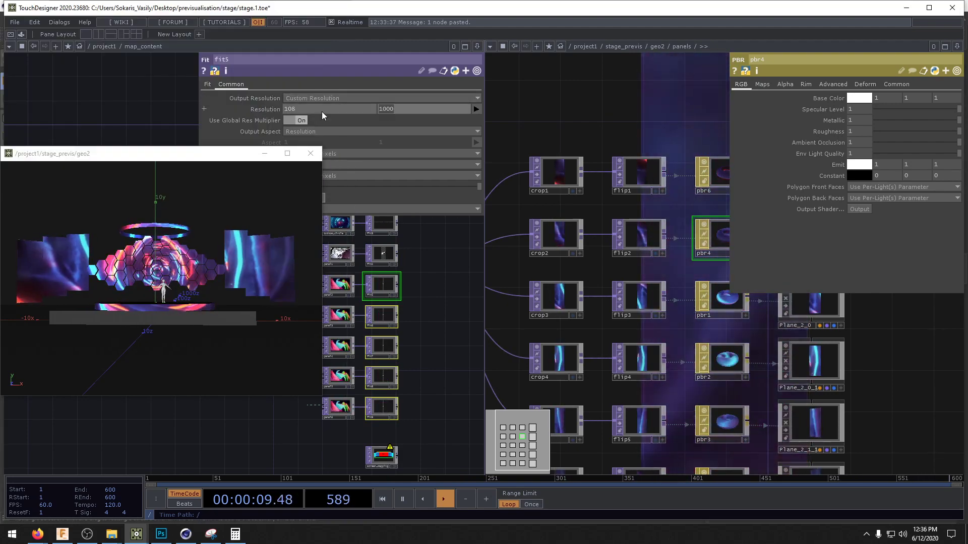
type("272")
key("Return")
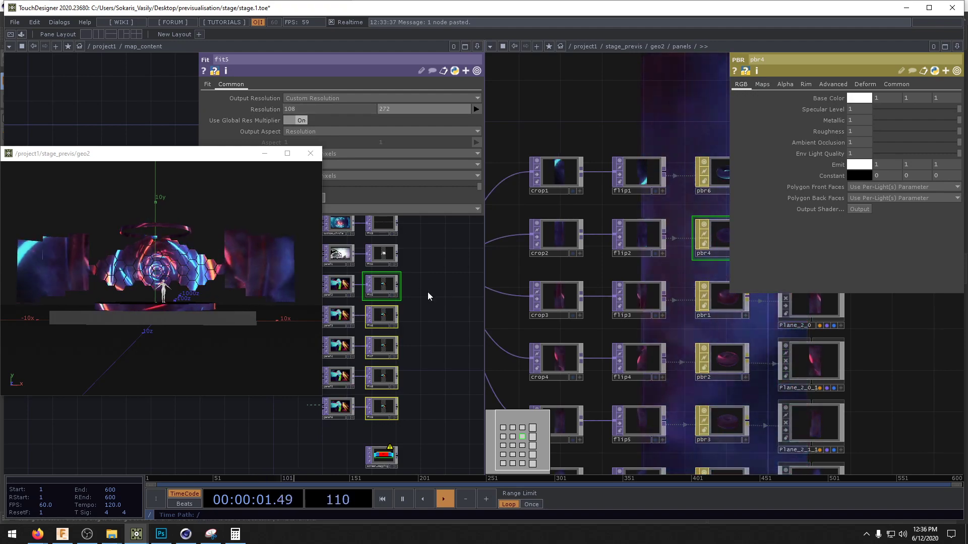
- Set the fit mode of all nine Fit nodes in map_content to Fit Outside and close the pane showing the panels network
left_click_drag(413, 396, 409, 425)
left_click_drag(430, 355, 430, 373)
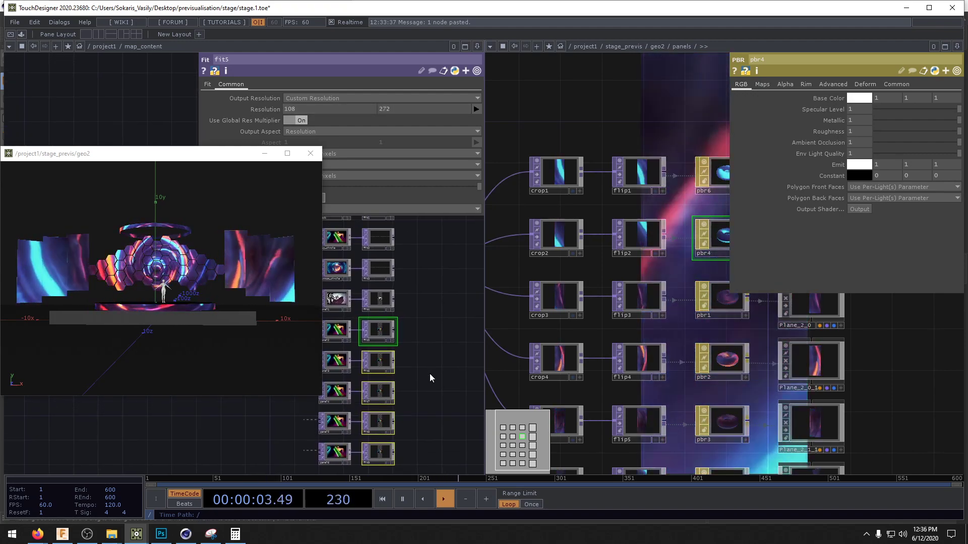
scroll(430, 373, "down", 2)
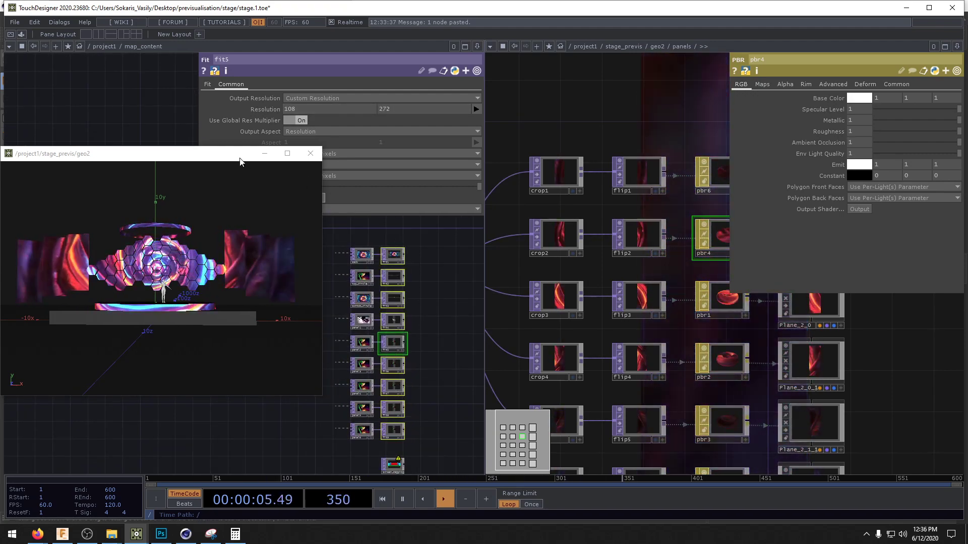
left_click_drag(240, 162, 225, 215)
left_click(208, 83)
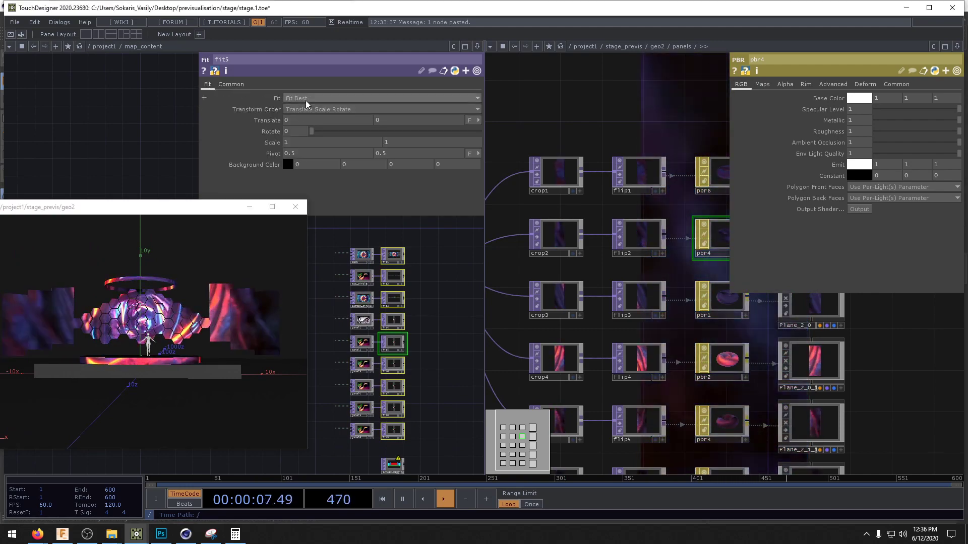
left_click(305, 99)
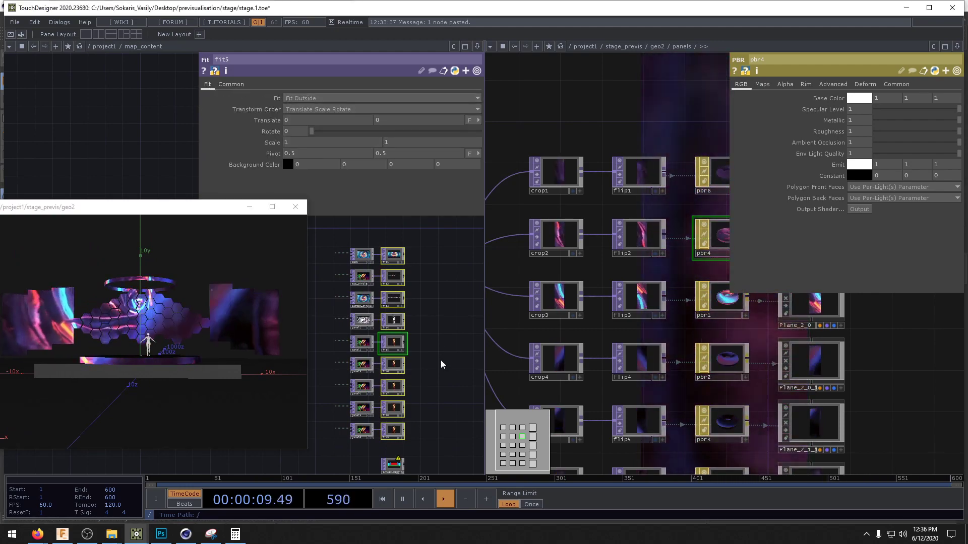
scroll(417, 430, "up", 4)
scroll(417, 413, "down", 4)
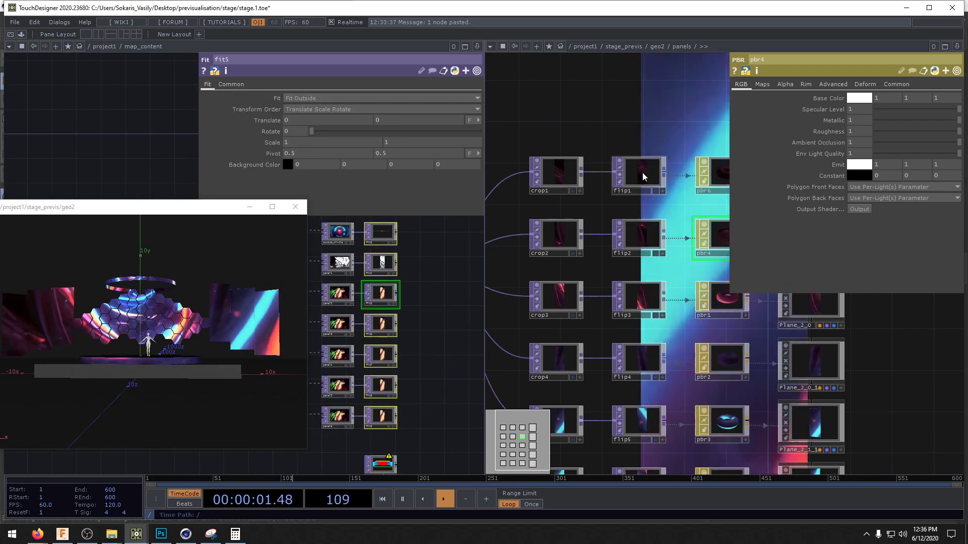
left_click(899, 119)
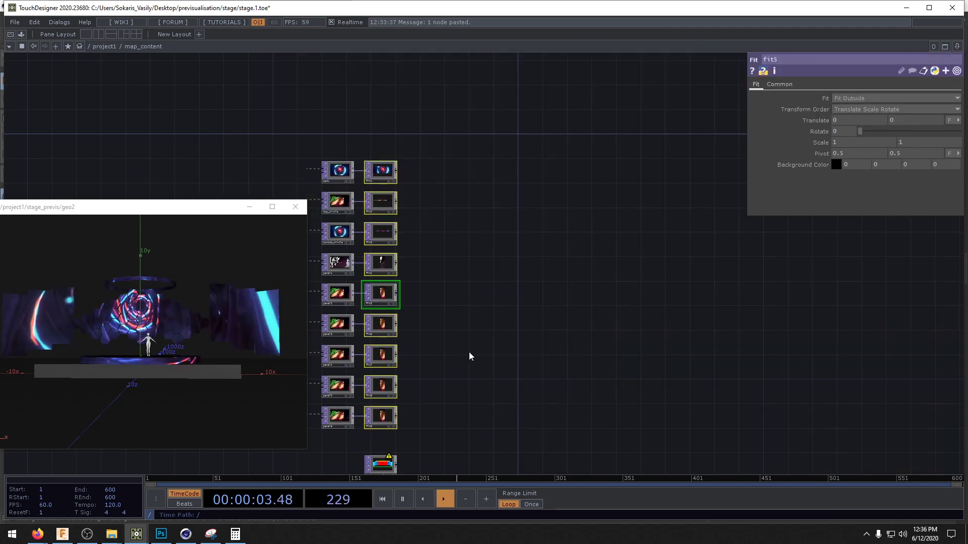
- Add an Over TOP beside fit9, with fit9 as its first input and screen_mapping as its second
left_click_drag(469, 352, 489, 367)
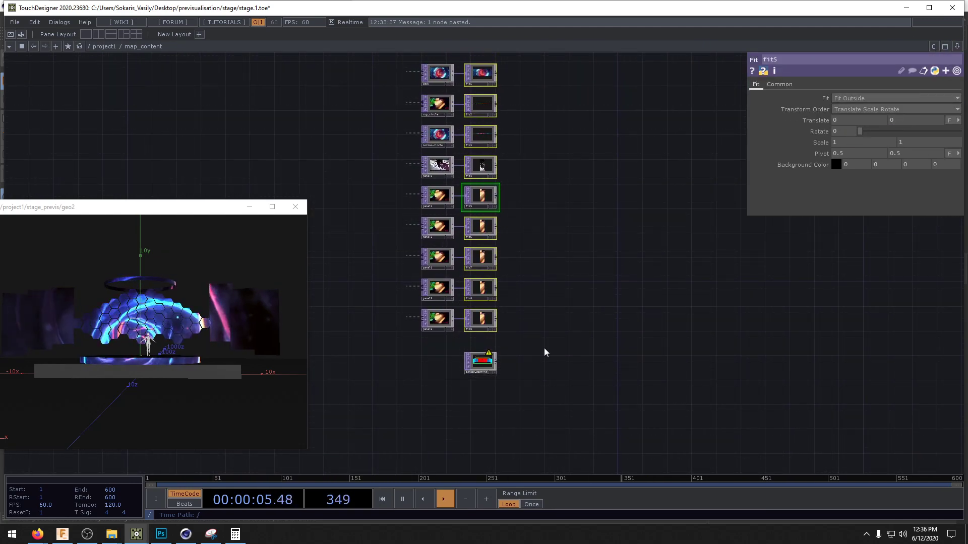
scroll(518, 346, "up", 3)
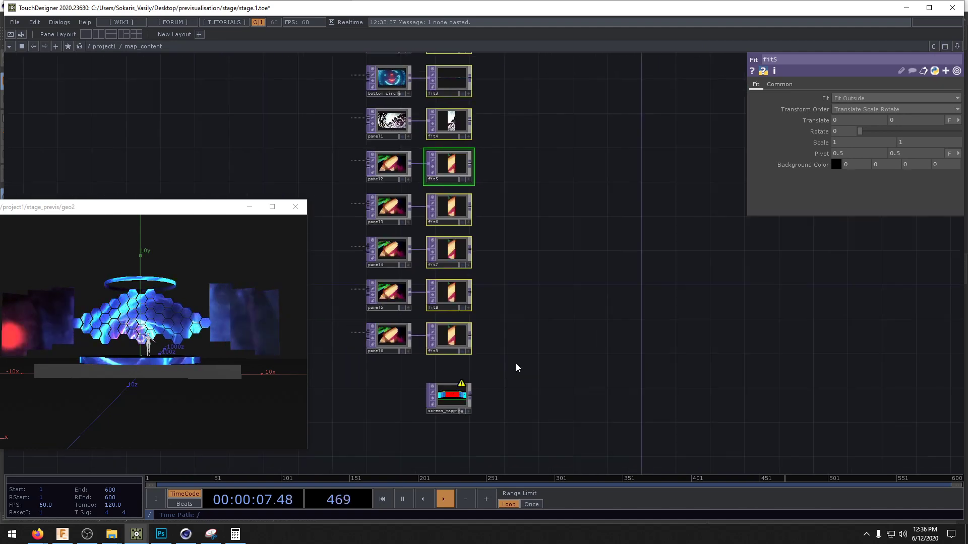
scroll(521, 358, "up", 2)
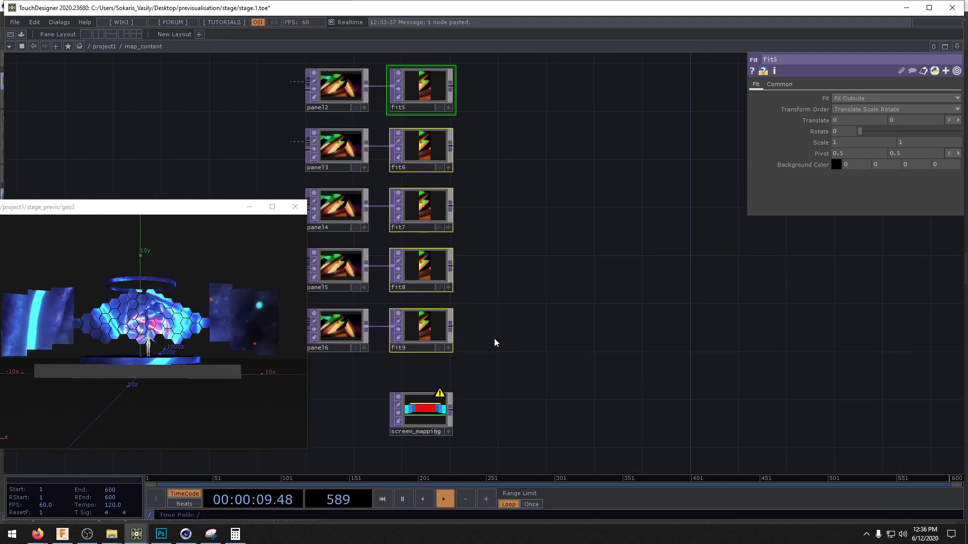
key("Tab")
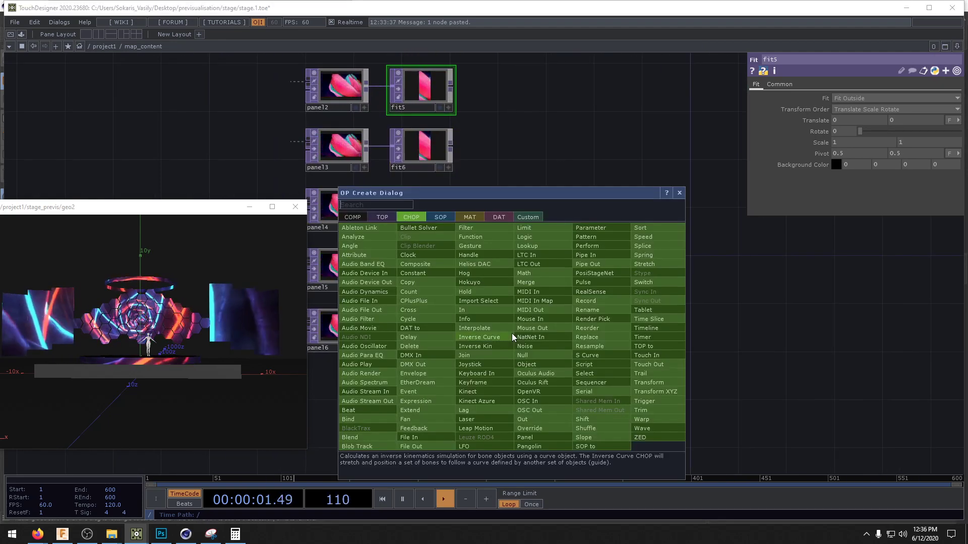
left_click(388, 219)
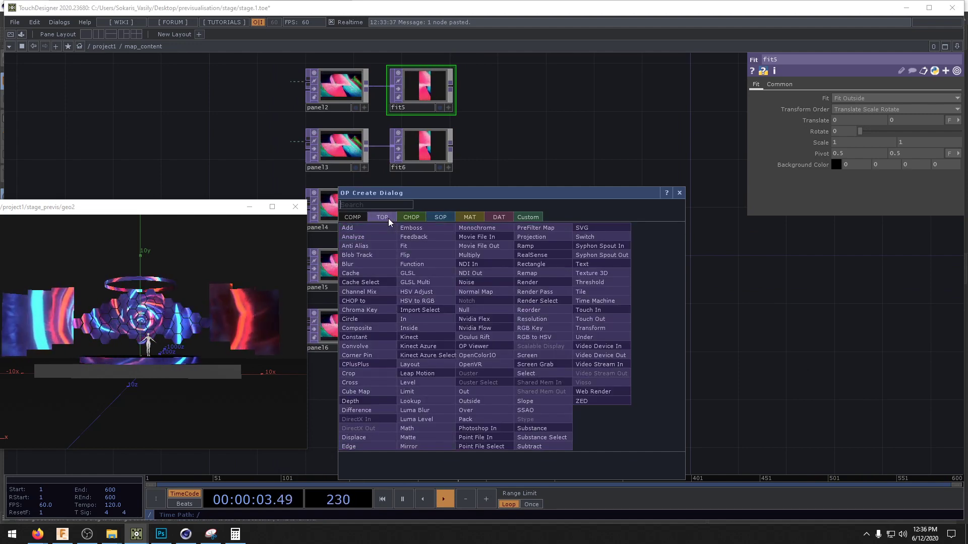
left_click(485, 391)
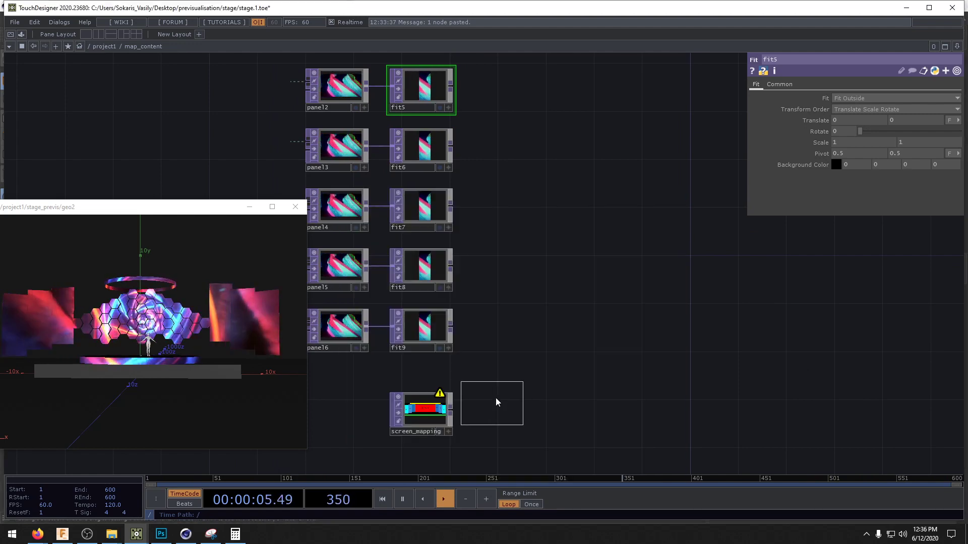
left_click(511, 332)
left_click_drag(450, 409, 487, 332)
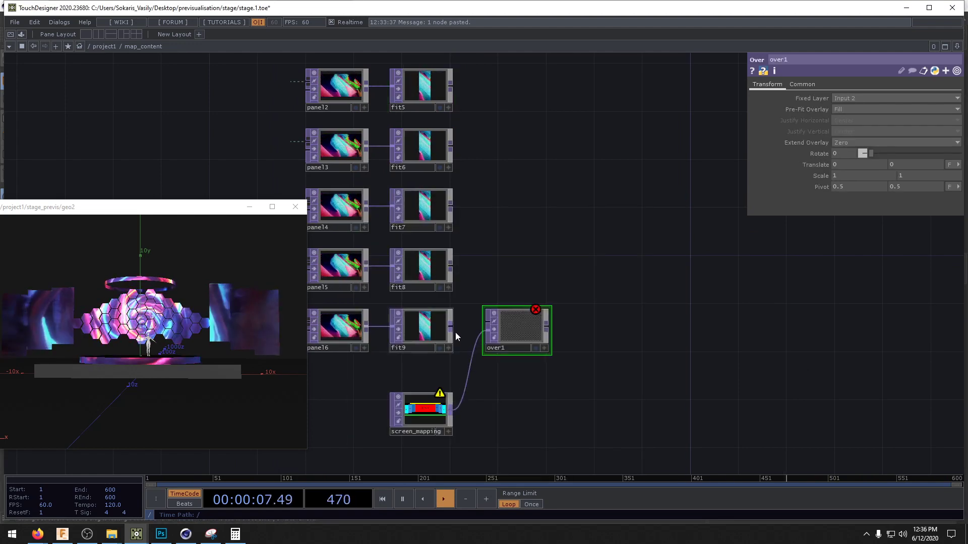
- Append a Null TOP to over1, place it up beside the fit1 row and display its output as the network background
right_click(546, 329)
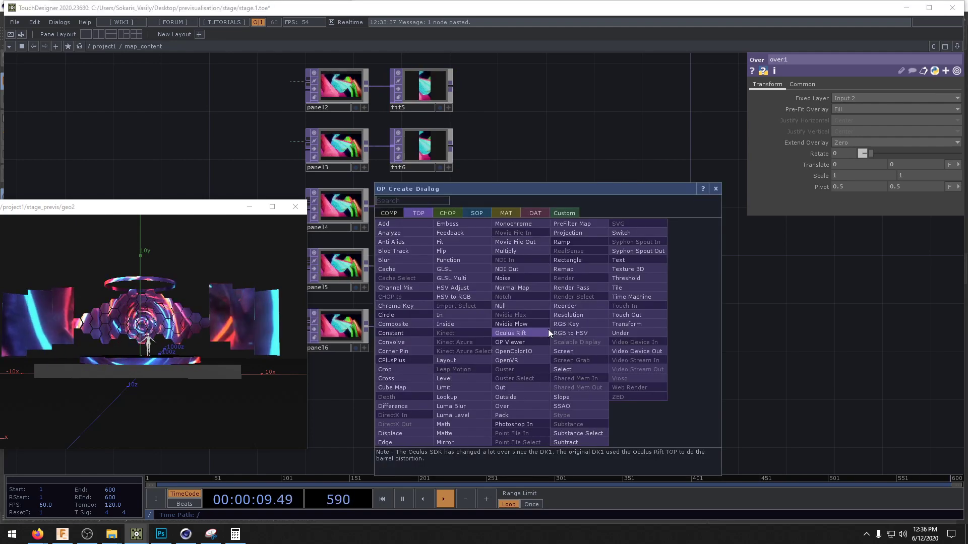
type("nu")
key("Return")
left_click(697, 181)
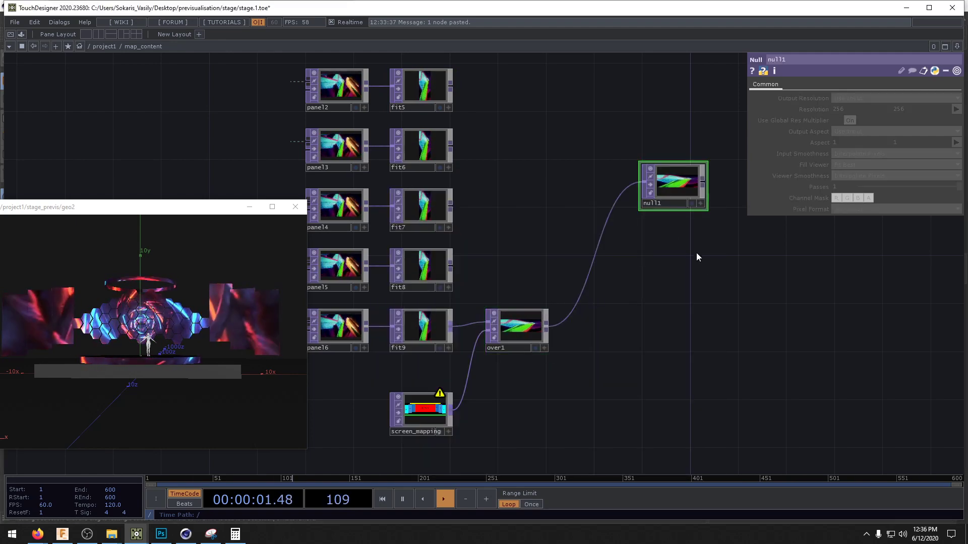
middle_click_drag(696, 181, 676, 290)
left_click_drag(653, 137, 642, 360)
left_click_drag(619, 296, 631, 213)
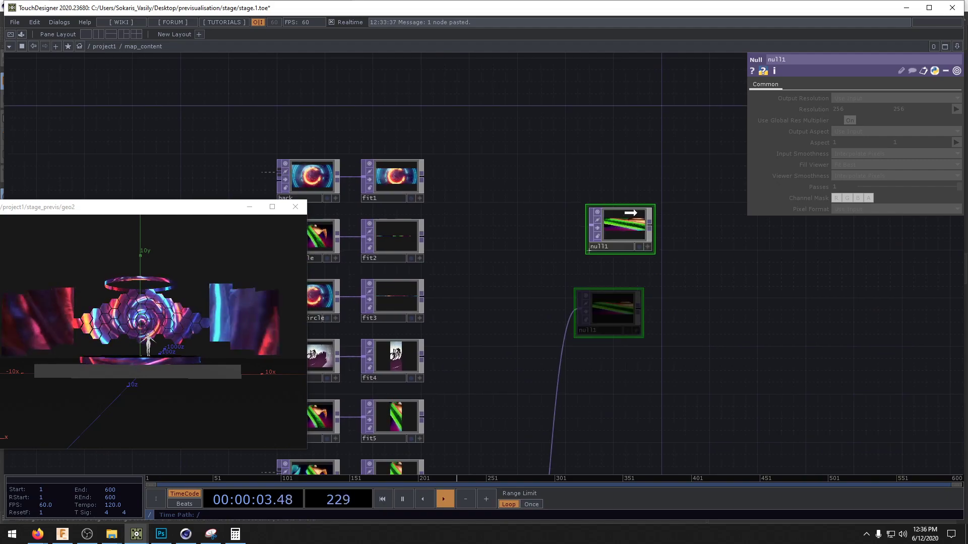
left_click(652, 199)
left_click_drag(618, 396, 688, 69)
- Set over1's pre-fit overlay to Native Resolution
left_click(579, 346)
left_click(849, 109)
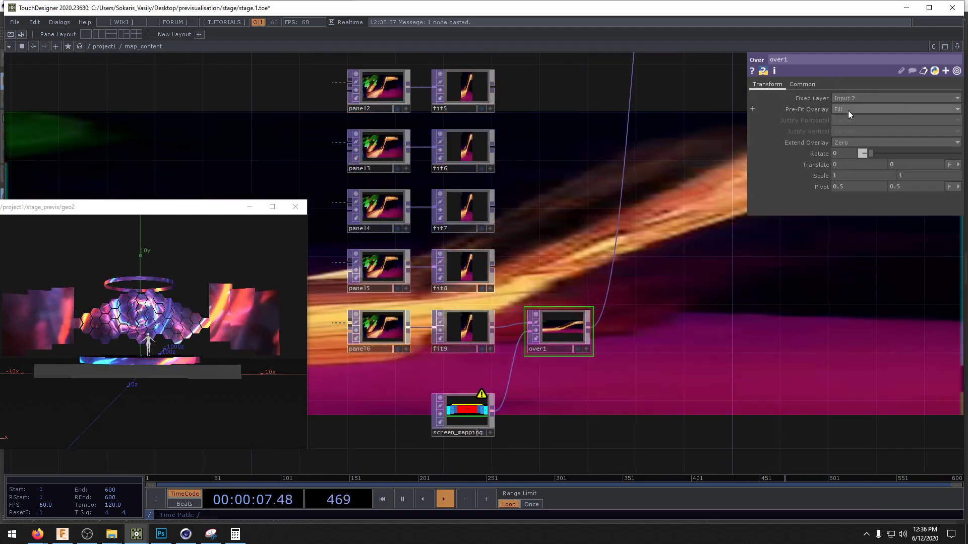
left_click(852, 162)
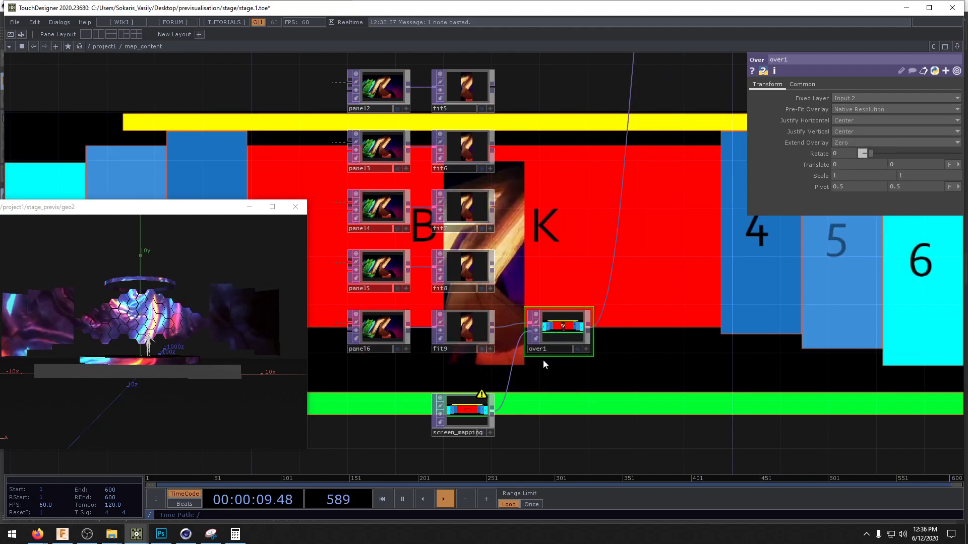
- Set over1's translate to 586, -2 so the fit9 overlay covers panel 6 of the screen mapping
scroll(543, 358, "up", 4)
scroll(713, 343, "up", 3)
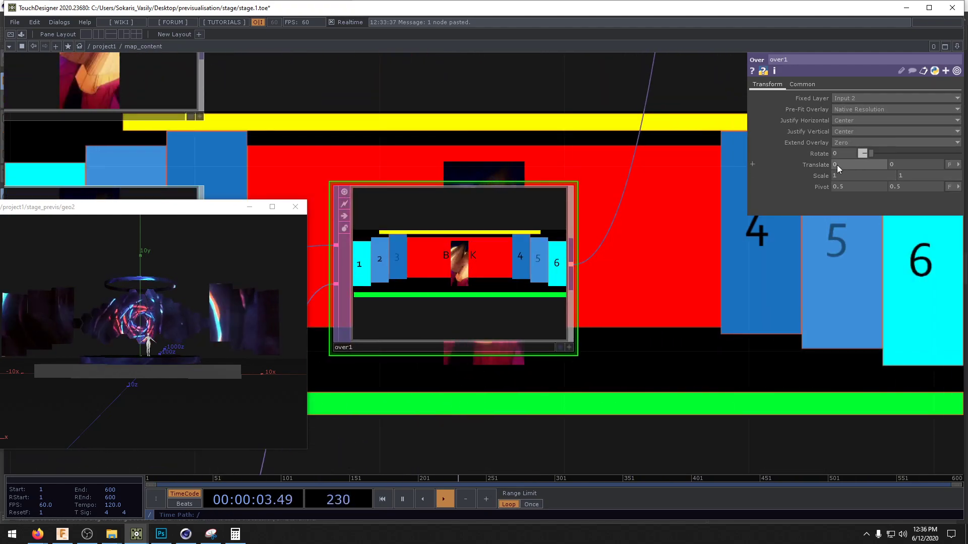
middle_click_drag(837, 164, 938, 152)
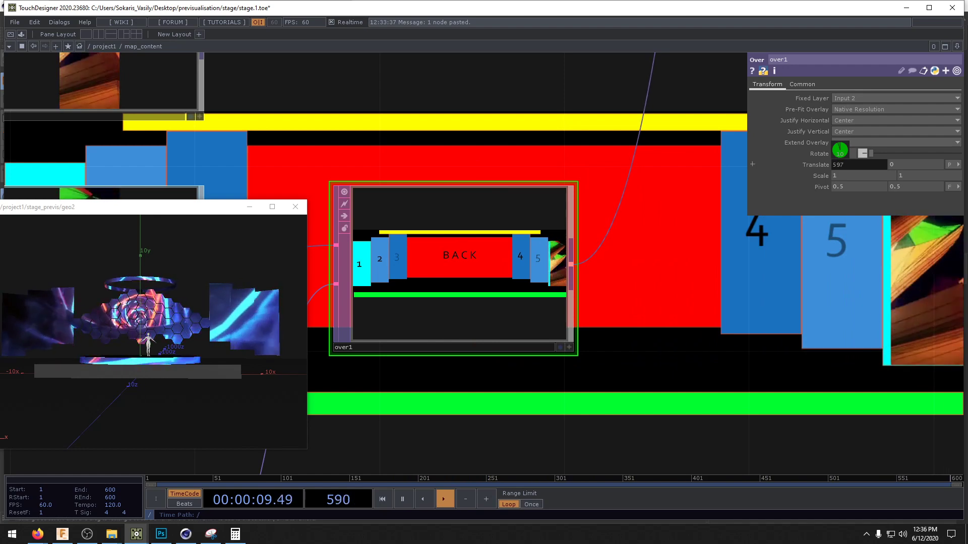
mouse_move(845, 304)
left_mouse_down()
mouse_move(827, 330)
mouse_move(852, 298)
left_mouse_up()
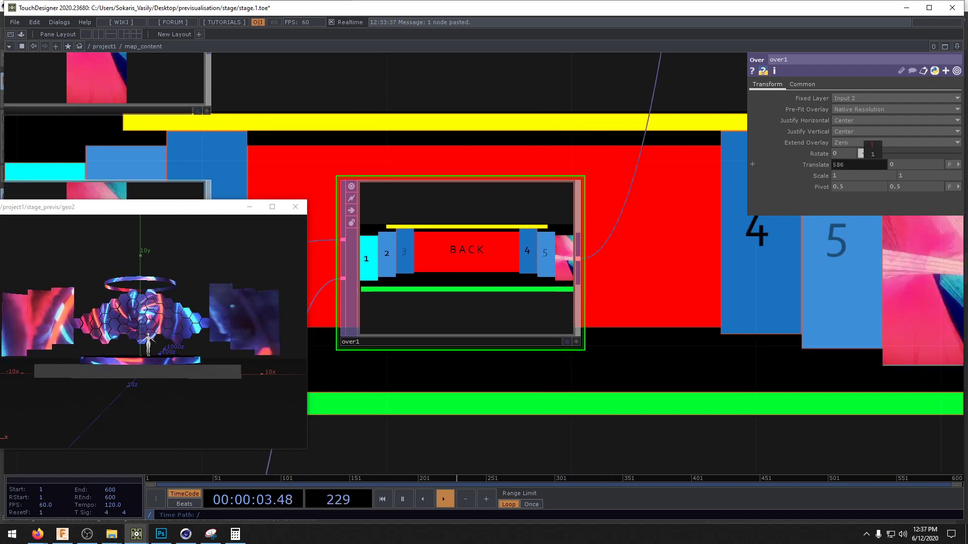
middle_click_drag(906, 166, 905, 158)
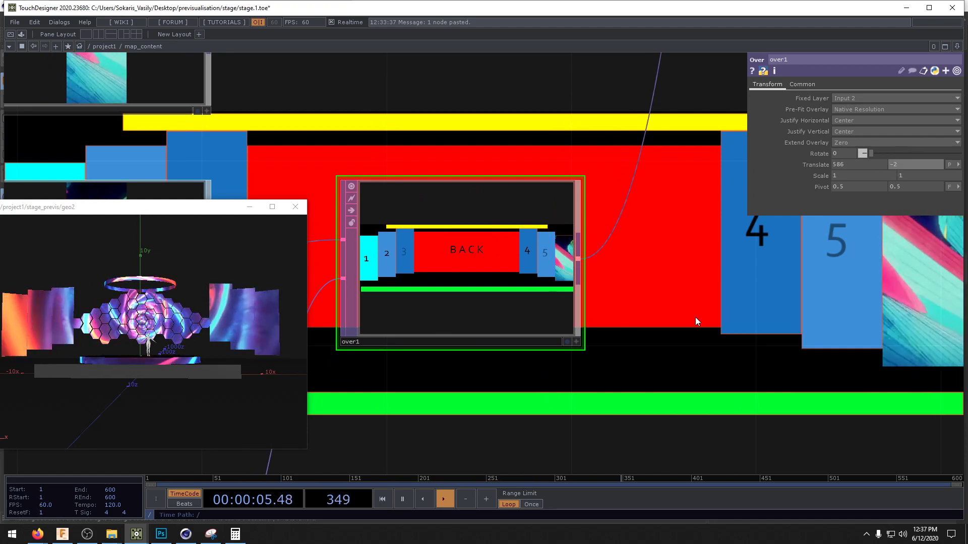
- Duplicate over1 beside fit8, feed the copy from fit8 and over1, and route its output into null1
scroll(696, 321, "down", 3)
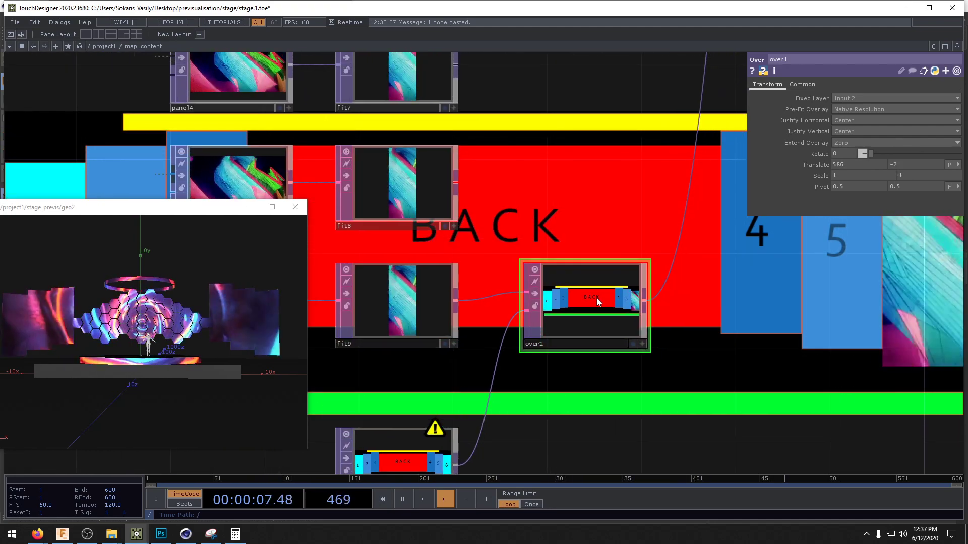
key("ctrl+c")
key("ctrl+v")
left_click(583, 158)
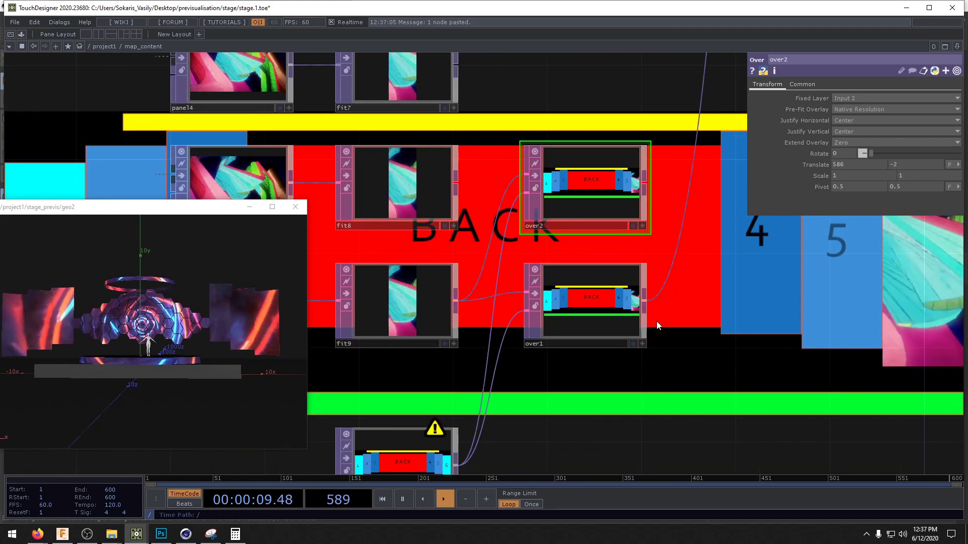
left_click(645, 301)
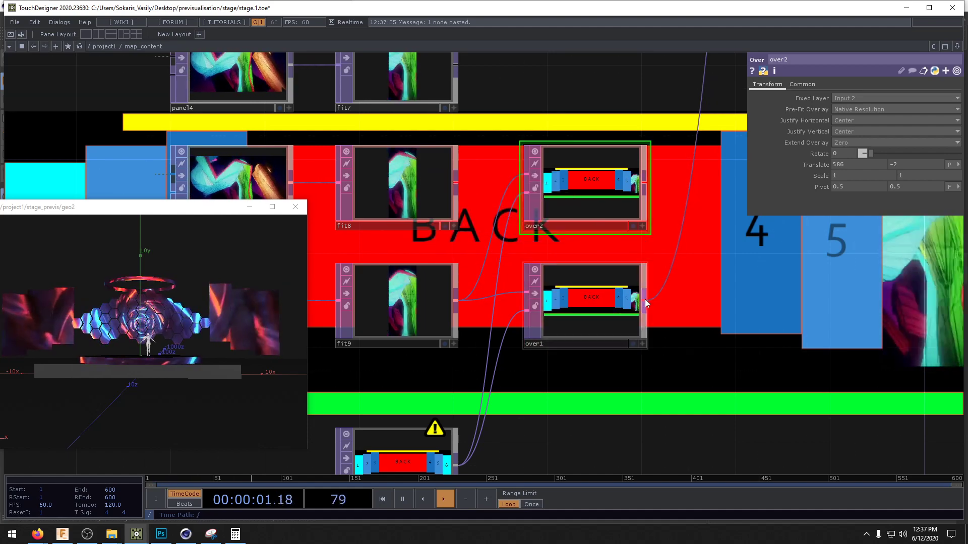
left_click(547, 202)
left_click_drag(713, 281, 705, 337)
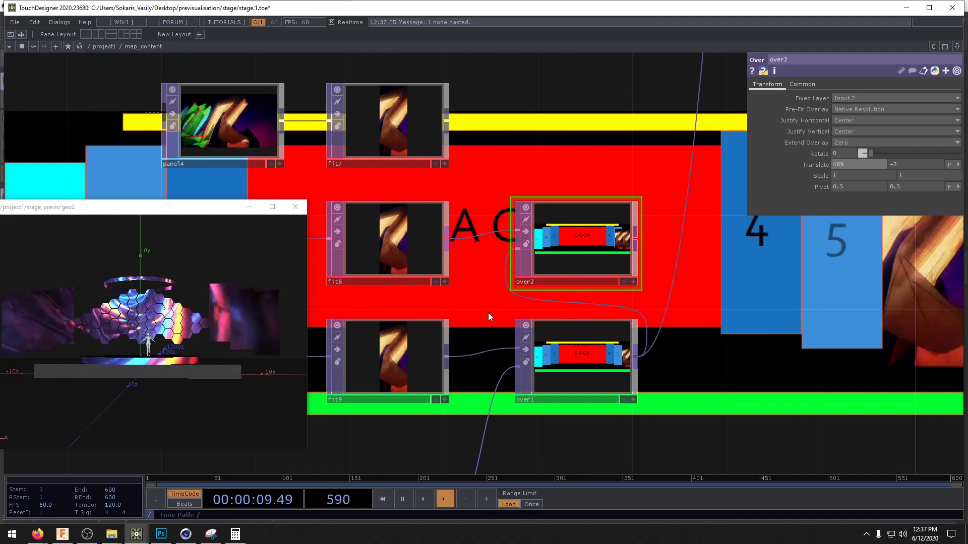
left_click_drag(636, 238, 678, 234)
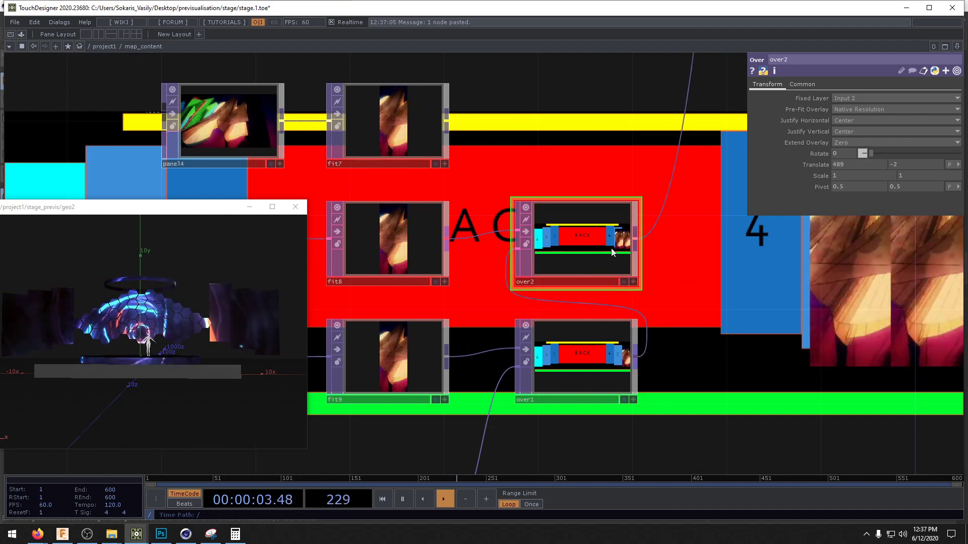
- Set over2's translate to 478, 22 so the fit8 overlay covers panel 5 of the mapping
middle_click(866, 154)
middle_click_drag(866, 158, 911, 150)
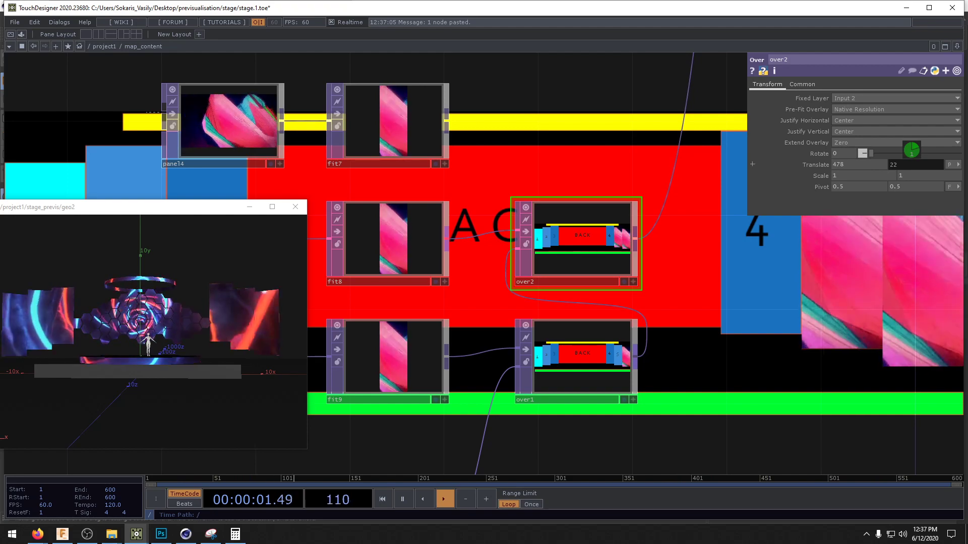
left_click_drag(534, 149, 519, 251)
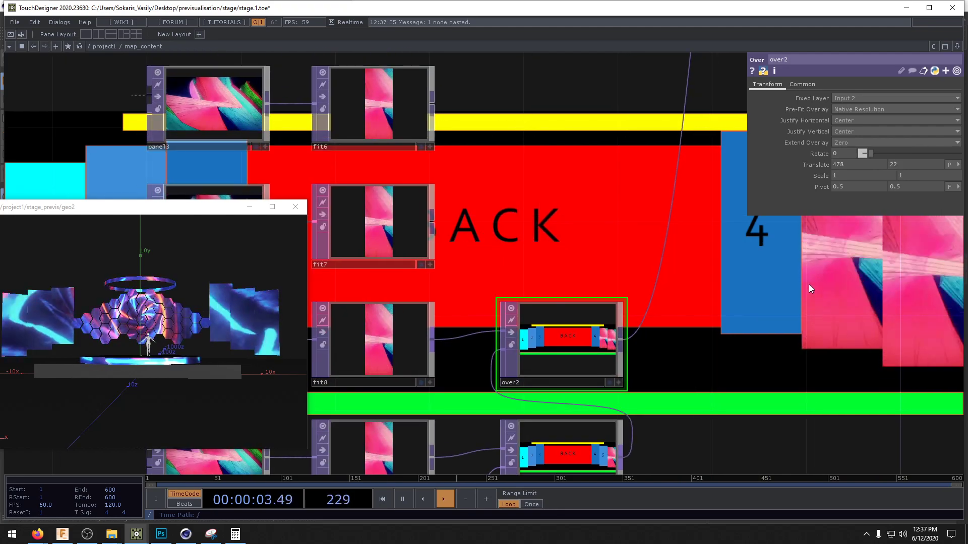
key("p")
key("p")
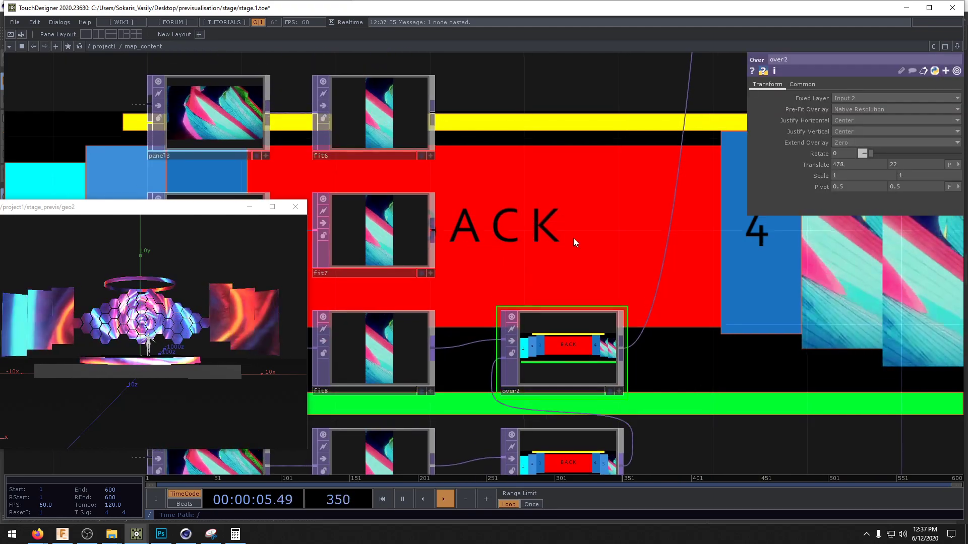
- Duplicate over2 beside fit7, feed the copy from fit7 and over2, and route its output into null1
left_click_drag(574, 238, 575, 254)
left_click(561, 356)
key("ctrl+c")
key("ctrl+v")
left_click_drag(573, 454, 559, 236)
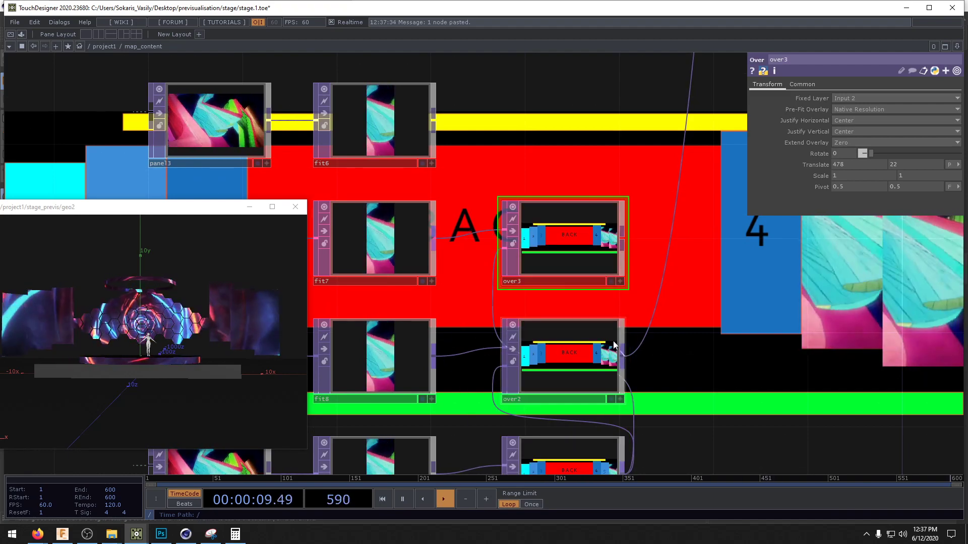
left_click_drag(670, 222, 560, 228)
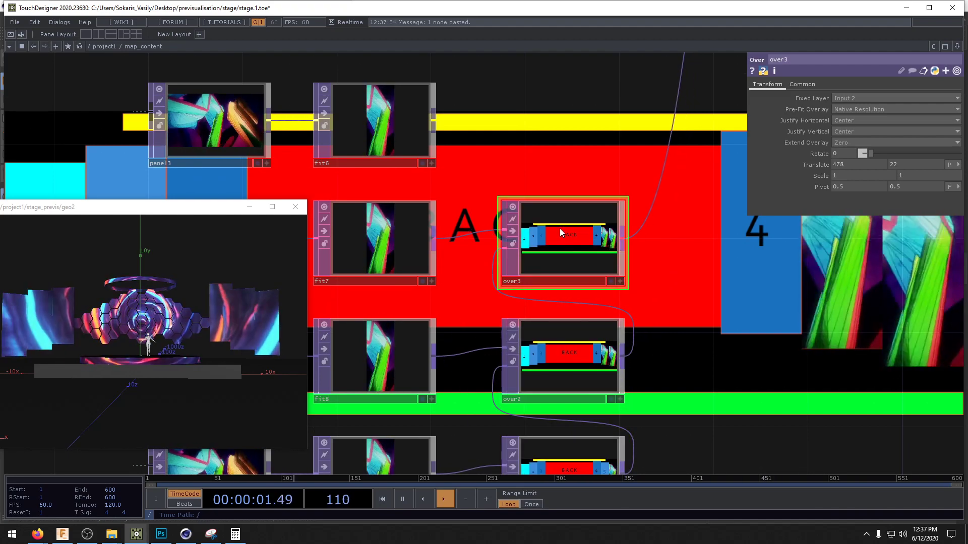
- Set over3's translate to 370, 41 so the fit7 overlay covers panel 4 of the mapping
middle_click_drag(851, 151, 909, 153)
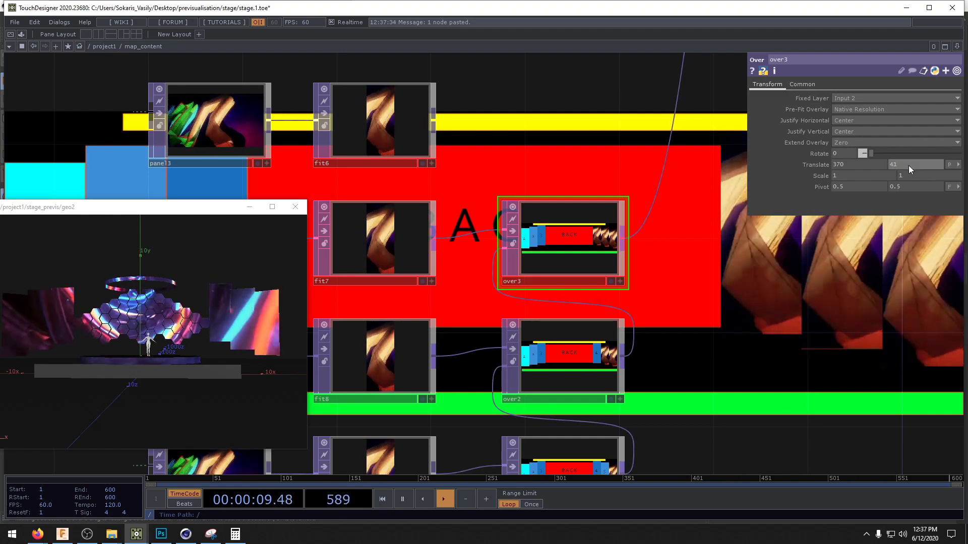
left_click_drag(832, 301, 834, 382)
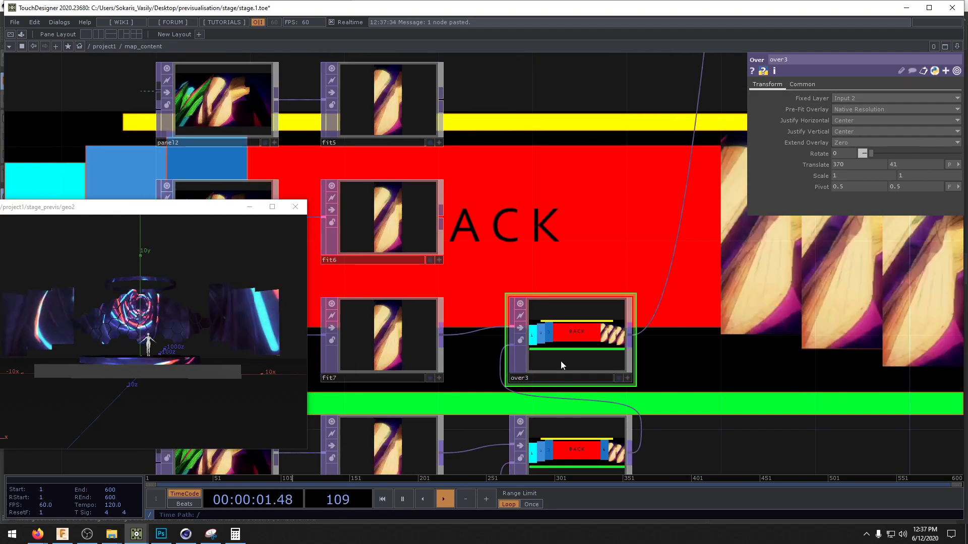
- Paste another copy of the Over node beside fit6 and connect fit6 and over3 as its inputs
key("ctrl+v")
left_click_drag(575, 214, 574, 214)
left_click_drag(630, 334, 510, 228)
left_click_drag(445, 217, 498, 213)
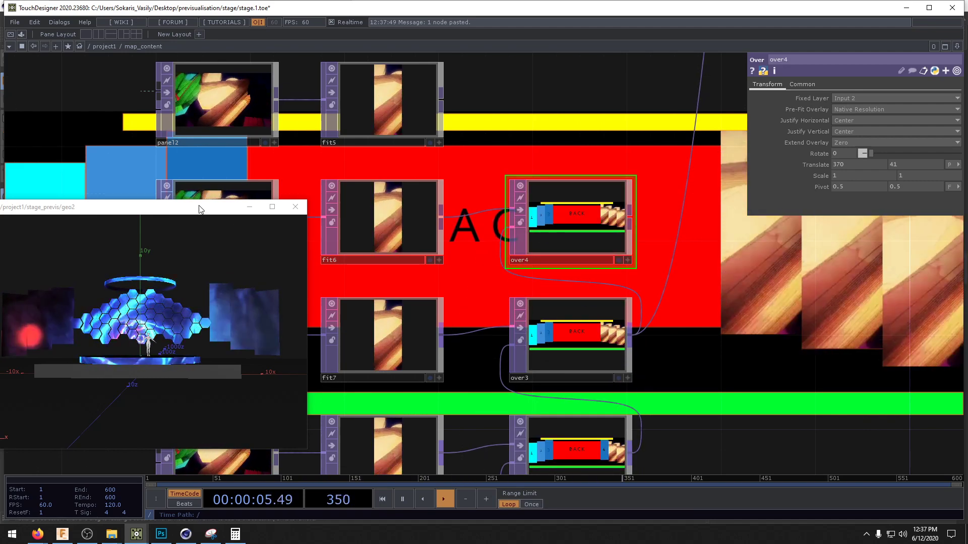
- Route over4's output into null1 and set its horizontal translate to -369 so the fit6 overlay covers panel 3 of the mapping
left_click_drag(199, 209, 965, 264)
left_click_drag(651, 176, 672, 219)
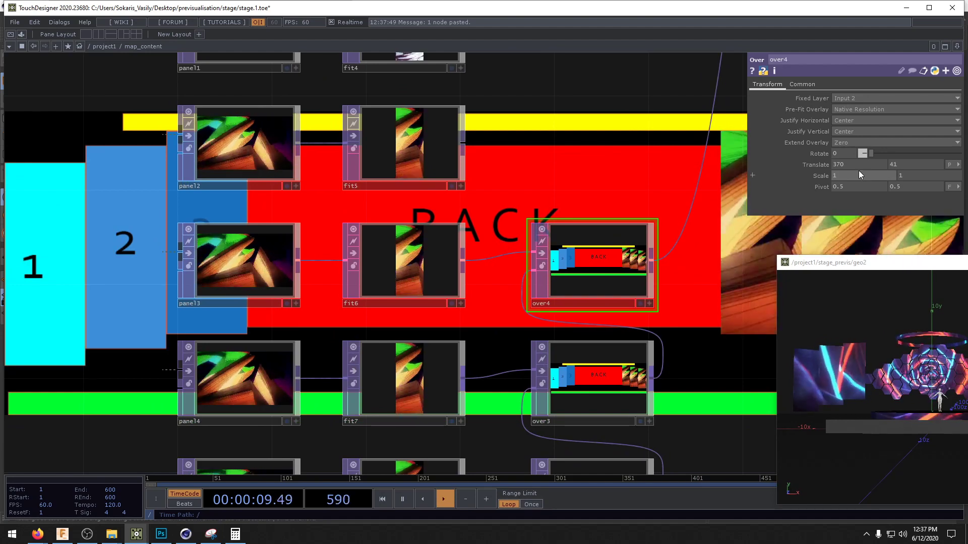
mouse_move(859, 166)
middle_mouse_down()
mouse_move(865, 144)
mouse_move(860, 154)
middle_mouse_up()
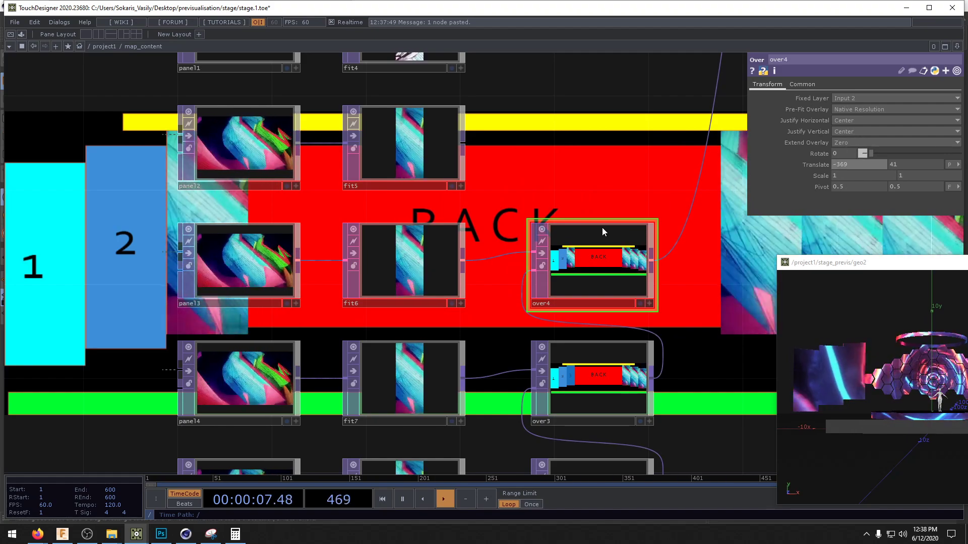
- Duplicate over4 beside fit5 and feed the copy from fit5 and over4
left_click_drag(608, 315, 574, 350)
key("ctrl+c")
key("ctrl+v")
left_click_drag(563, 410, 563, 174)
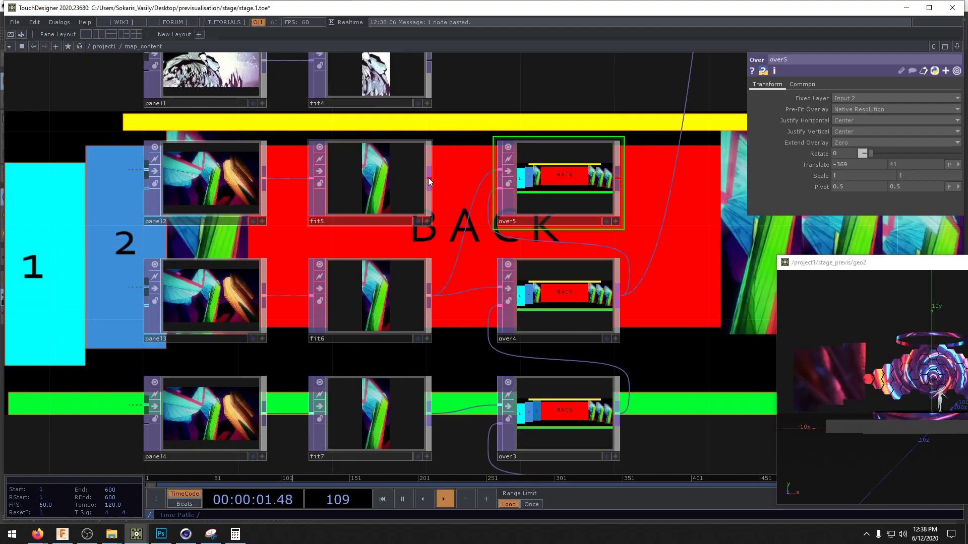
left_click_drag(428, 177, 500, 172)
- Route over5's output into null1 and set its translate to -478, 22 so the fit5 overlay covers panel 2
middle_click_drag(853, 162, 820, 168)
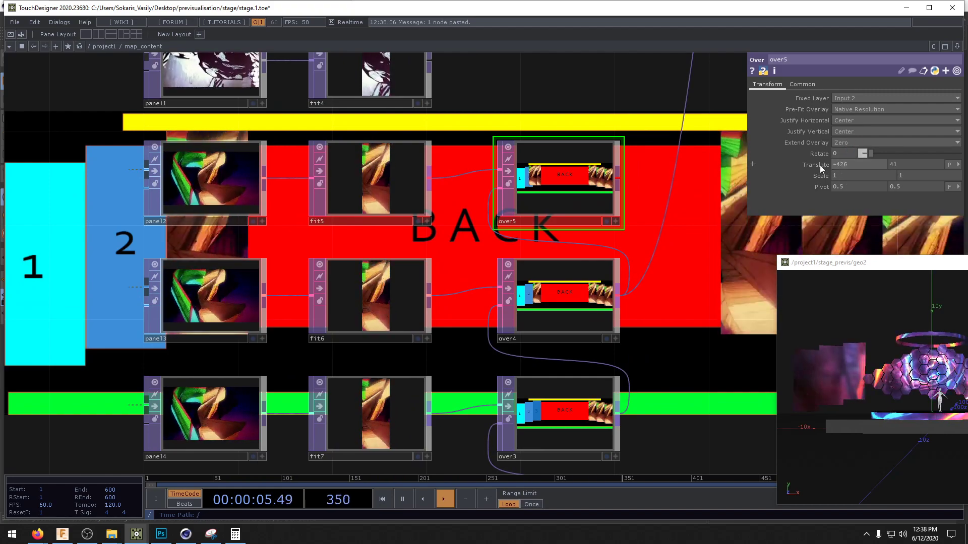
scroll(820, 168, "up", 3)
left_click_drag(642, 255, 775, 259)
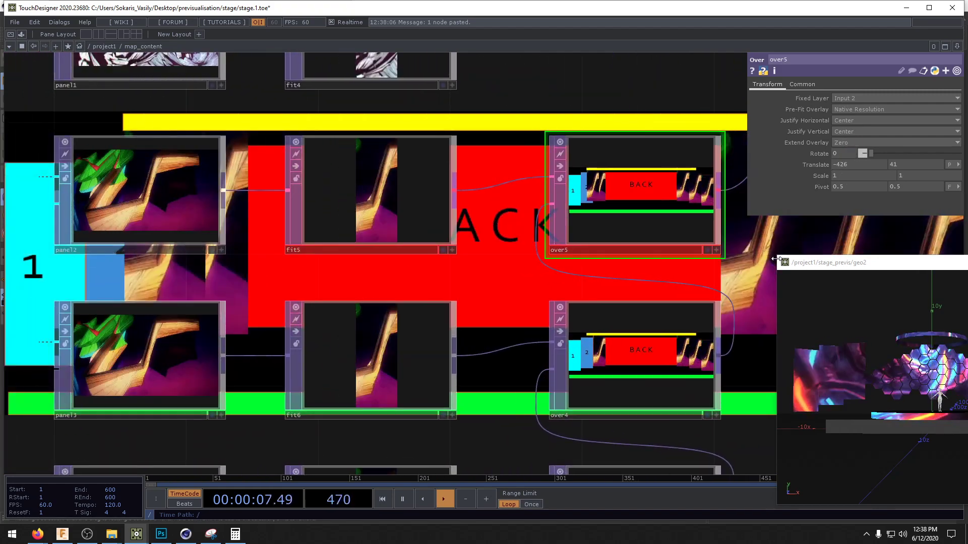
scroll(775, 259, "down", 2)
middle_click_drag(856, 166, 857, 150)
middle_click_drag(924, 165, 924, 152)
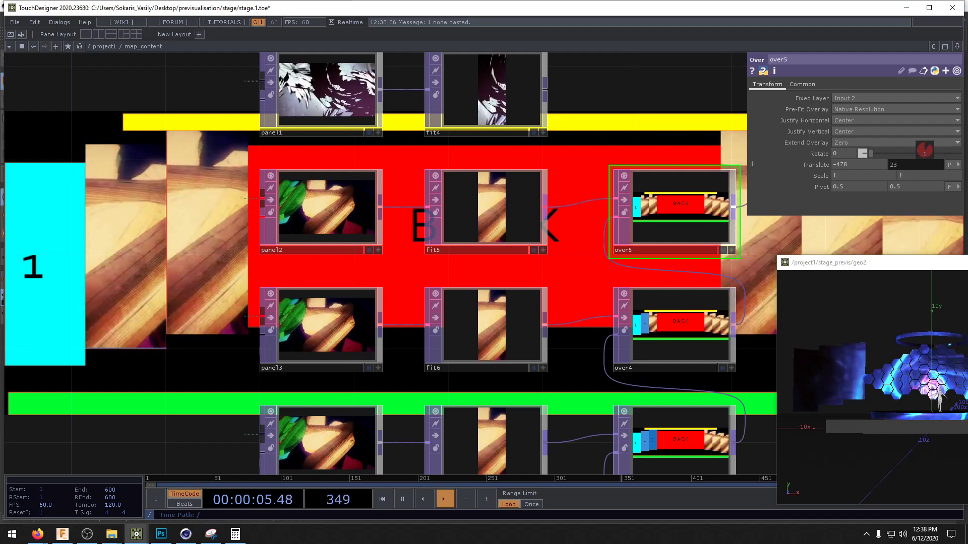
- Fine-tune over4's horizontal translate so the fit6 overlay lines up with panel 3
left_click(705, 348)
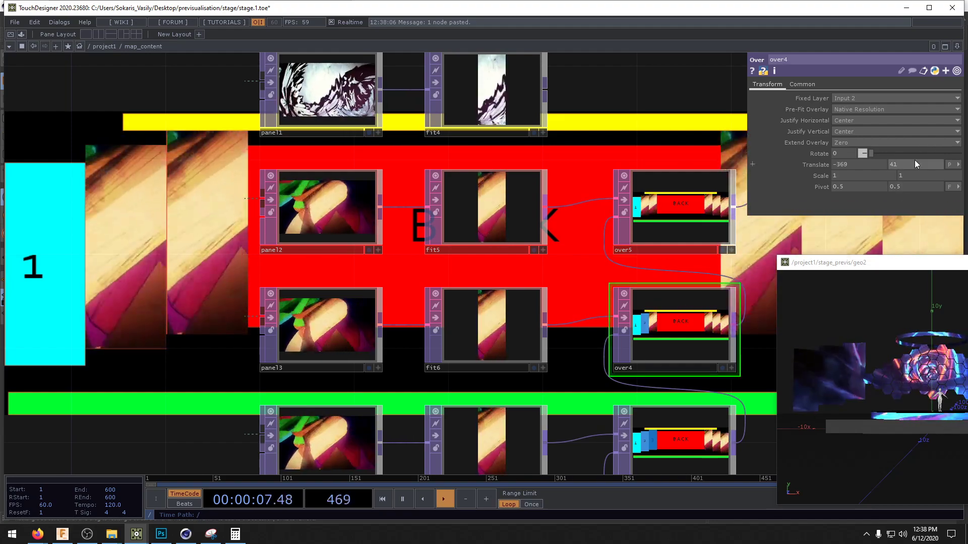
middle_click_drag(857, 164, 852, 155)
- Duplicate over5 beside fit4 and feed the copy from fit4 and over5
left_click_drag(618, 161, 495, 284)
left_click(577, 319)
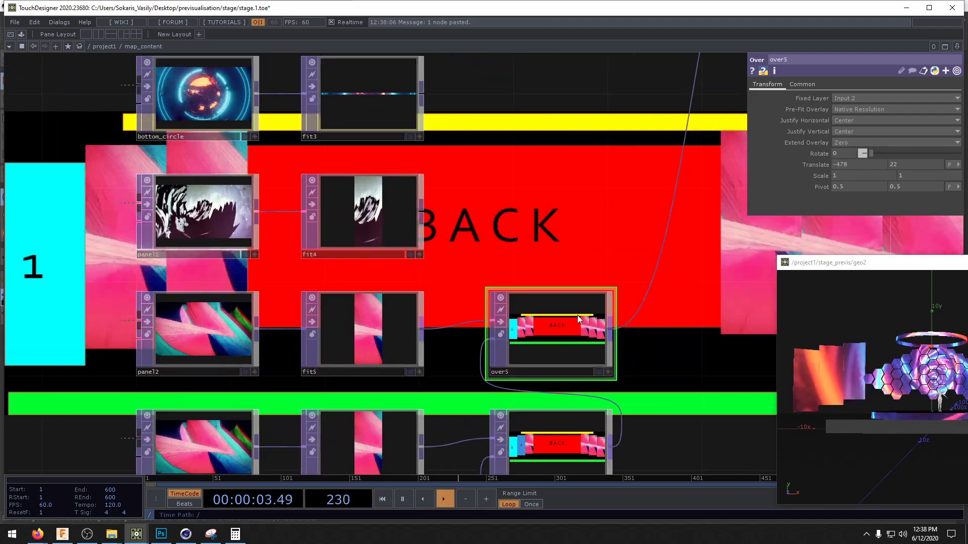
key("ctrl+c")
key("ctrl+v")
left_click_drag(564, 439, 550, 214)
left_click_drag(619, 319, 570, 222)
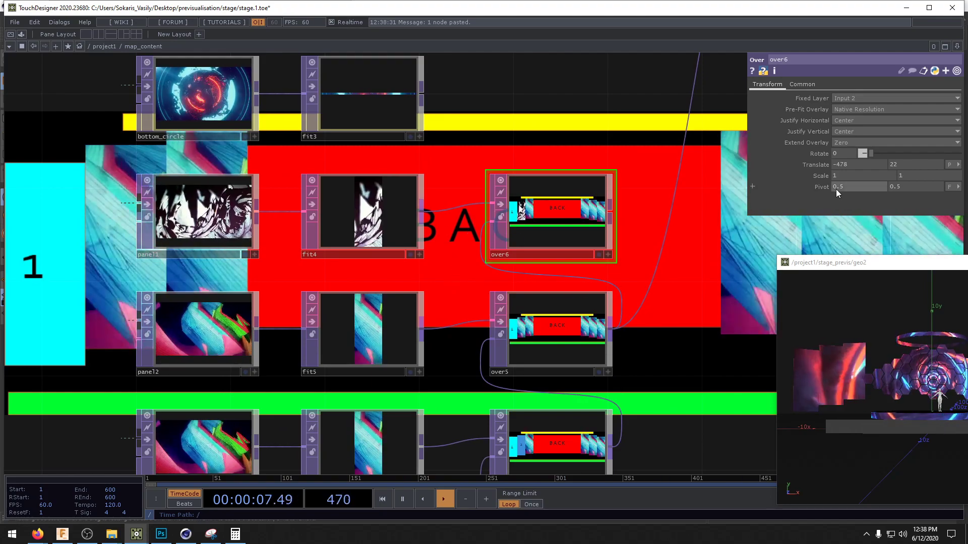
- Route over6's output into null1 and set its translate to -586, -1 so the fit4 overlay covers panel 1
mouse_move(861, 164)
middle_mouse_down()
mouse_move(866, 152)
mouse_move(849, 151)
middle_mouse_up()
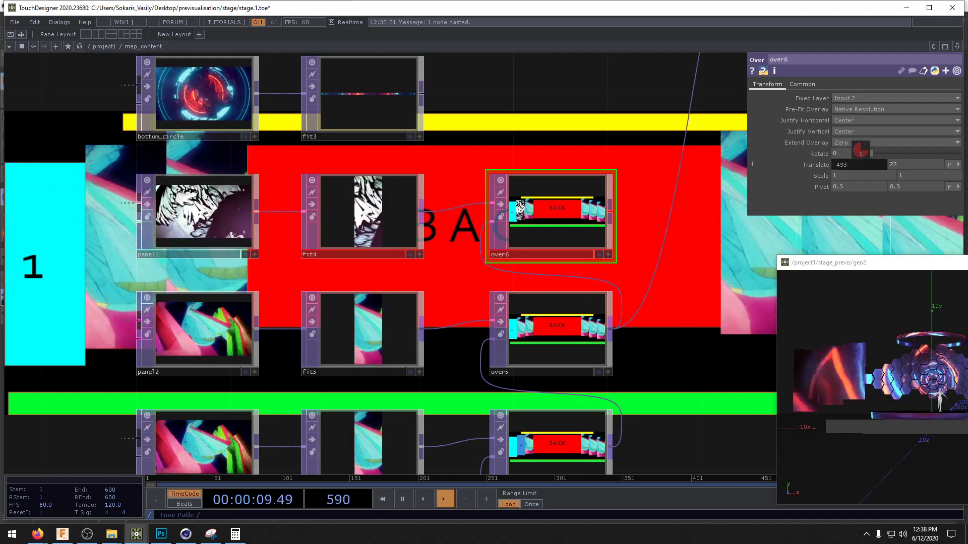
scroll(858, 166, "up", 2)
left_click_drag(510, 234, 596, 227)
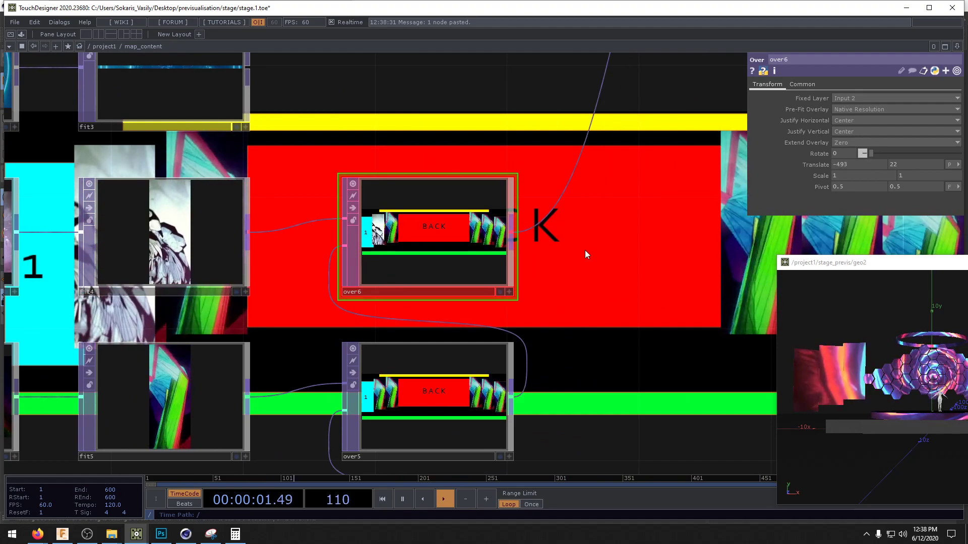
left_click_drag(568, 259, 717, 246)
scroll(716, 244, "down", 2)
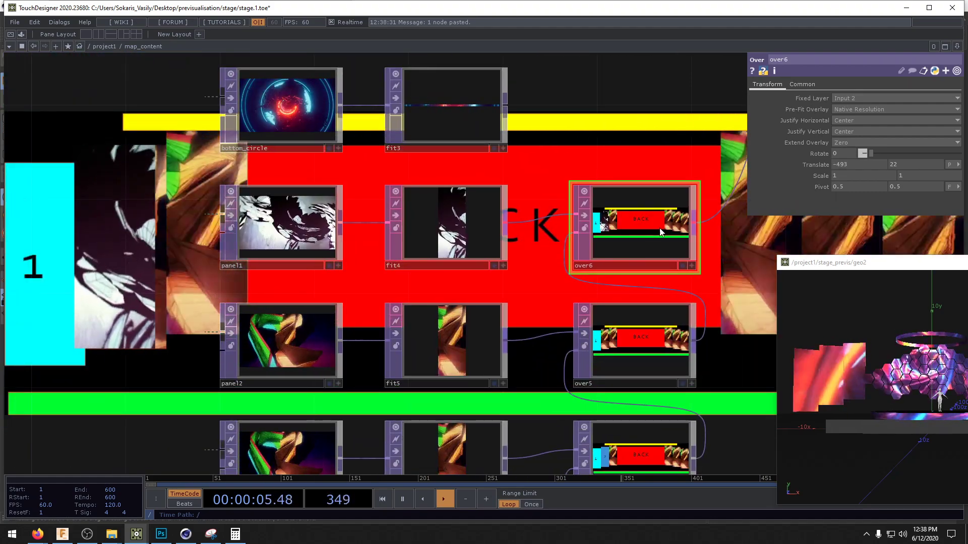
mouse_move(849, 160)
middle_mouse_down()
mouse_move(852, 148)
mouse_move(848, 164)
middle_mouse_up()
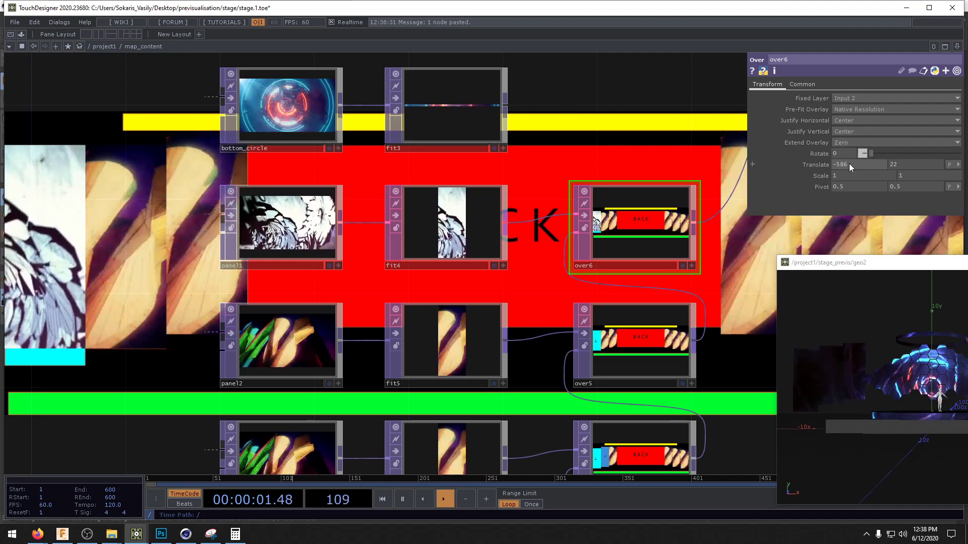
middle_click_drag(921, 166, 920, 150)
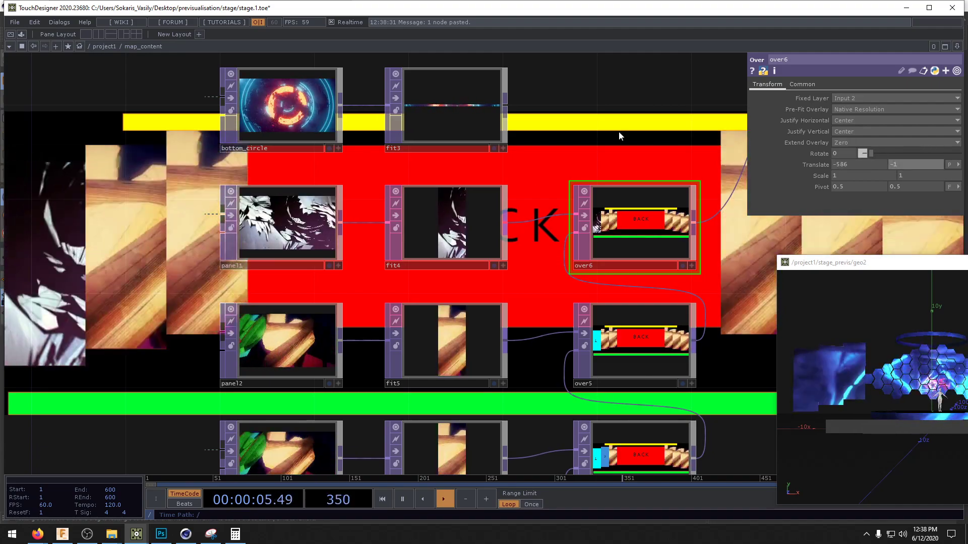
- Duplicate over6 beside fit3, feed the copy from fit3 and over6, and route its output into null1
left_click_drag(625, 127, 374, 249)
scroll(375, 252, "down", 3)
left_click_drag(390, 298, 435, 397)
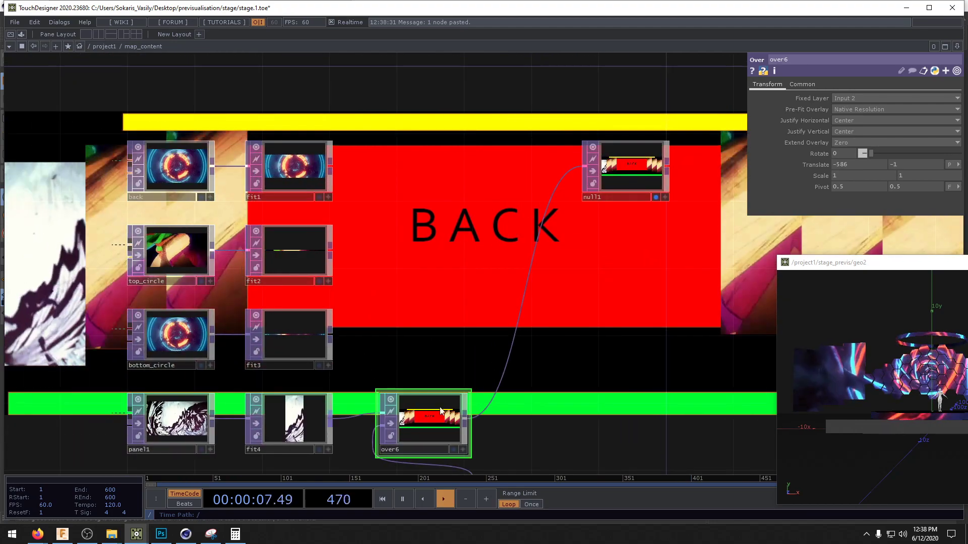
key("ctrl+c")
key("ctrl+v")
left_click_drag(506, 435, 506, 340)
left_click_drag(447, 392, 443, 241)
left_click_drag(334, 240, 377, 232)
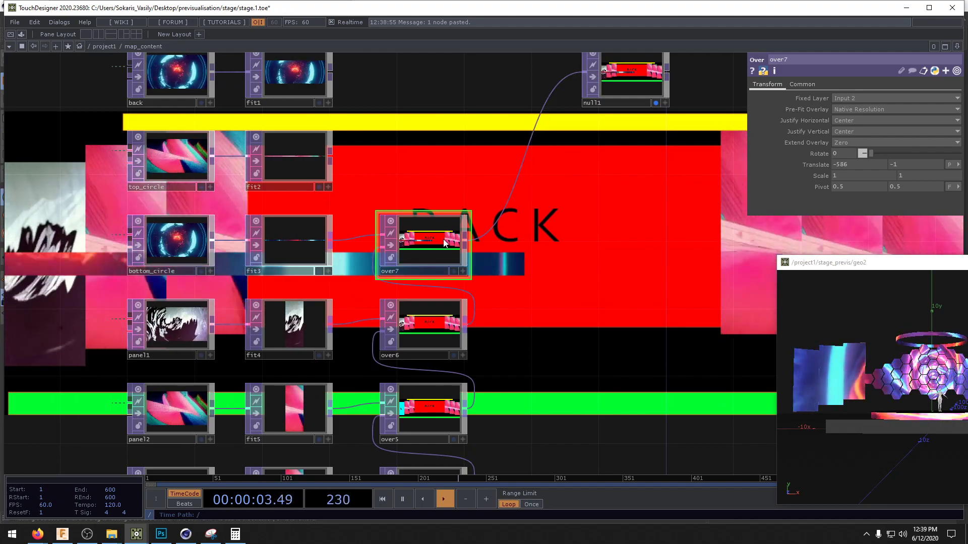
- Set over7's translate to 0, -187 so the fit3 overlay covers the green bottom circle strip
left_click_drag(443, 239, 427, 280)
mouse_move(510, 284)
left_mouse_down()
mouse_move(514, 253)
mouse_move(506, 270)
left_mouse_up()
left_click_drag(615, 283, 623, 285)
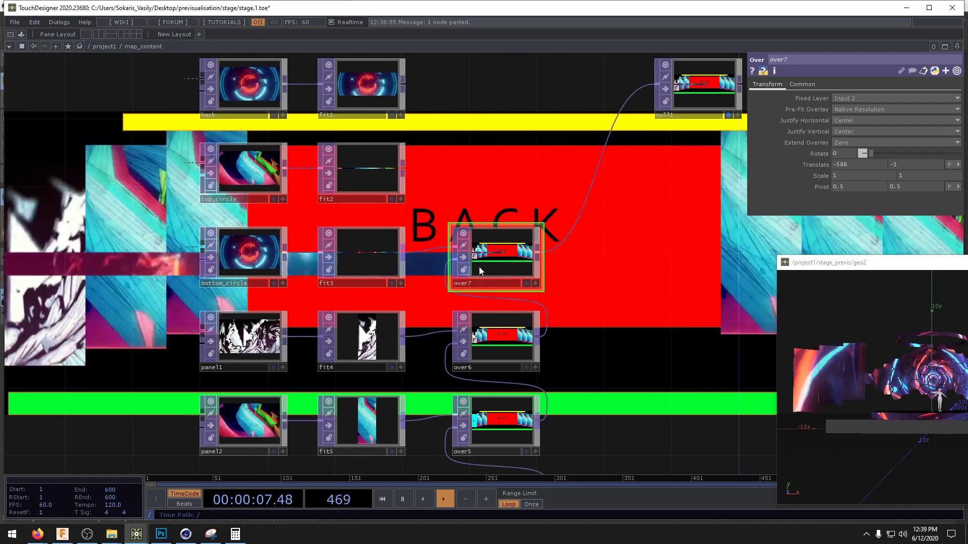
type("0")
key("Return")
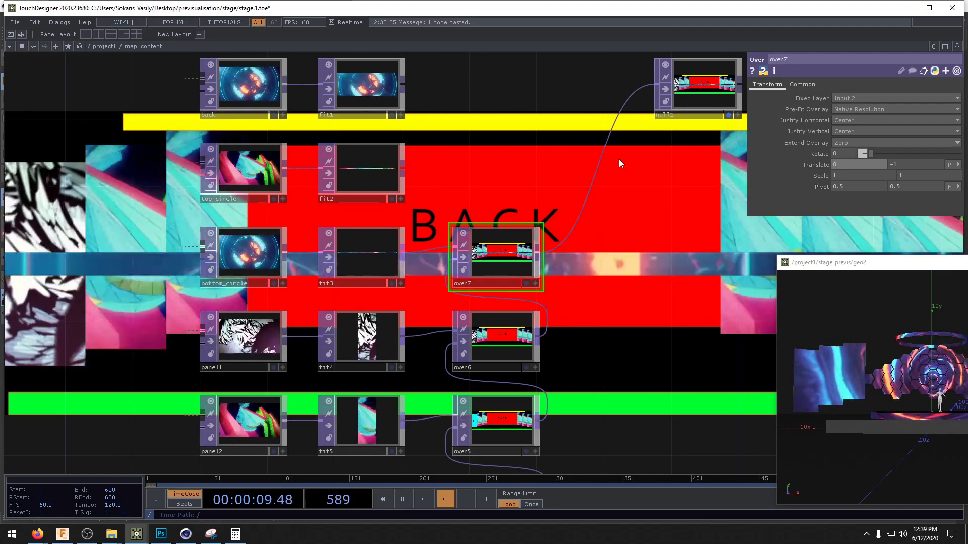
middle_click_drag(918, 165, 918, 151)
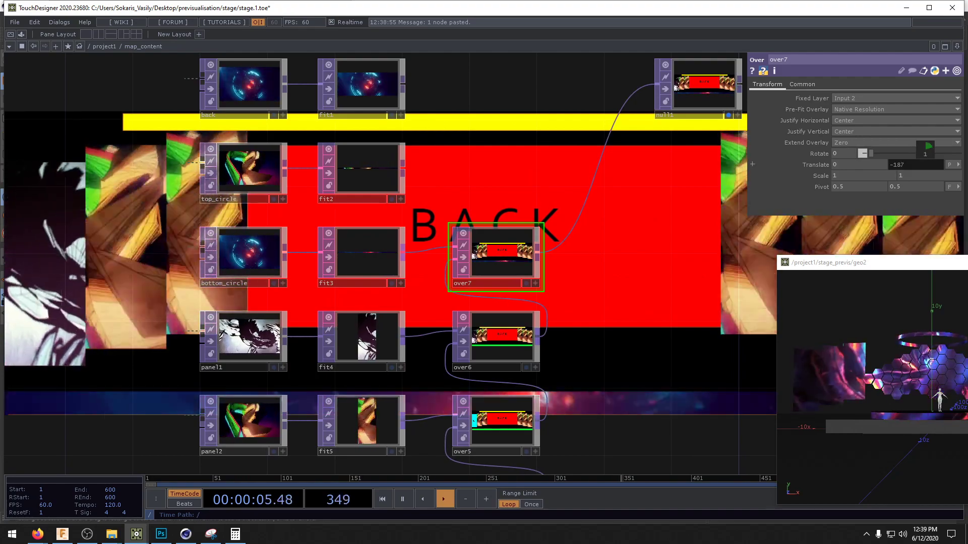
- Chain a copy of over7 beside fit2 between over7 and null1, fed by fit2, and set its vertical translate to 188
left_click_drag(603, 320, 483, 348)
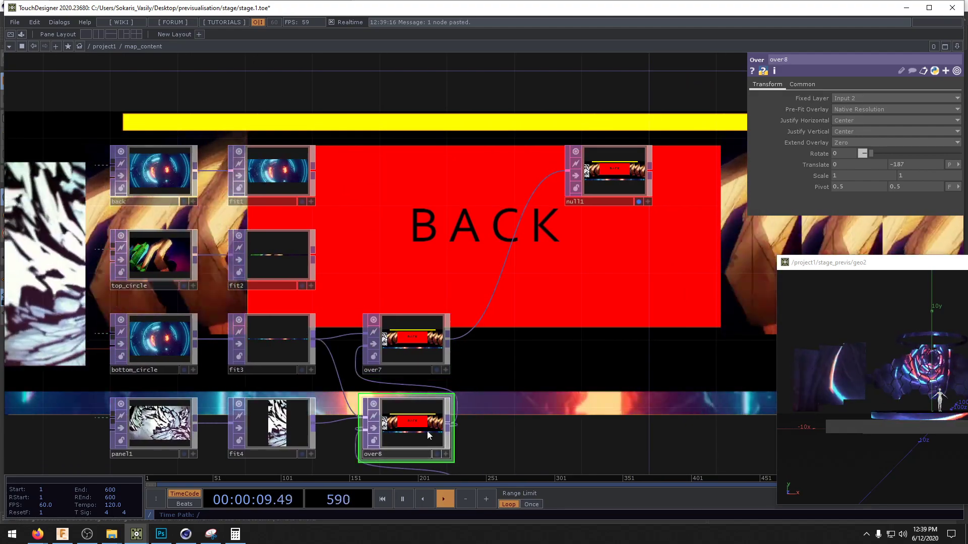
left_click_drag(428, 436, 423, 265)
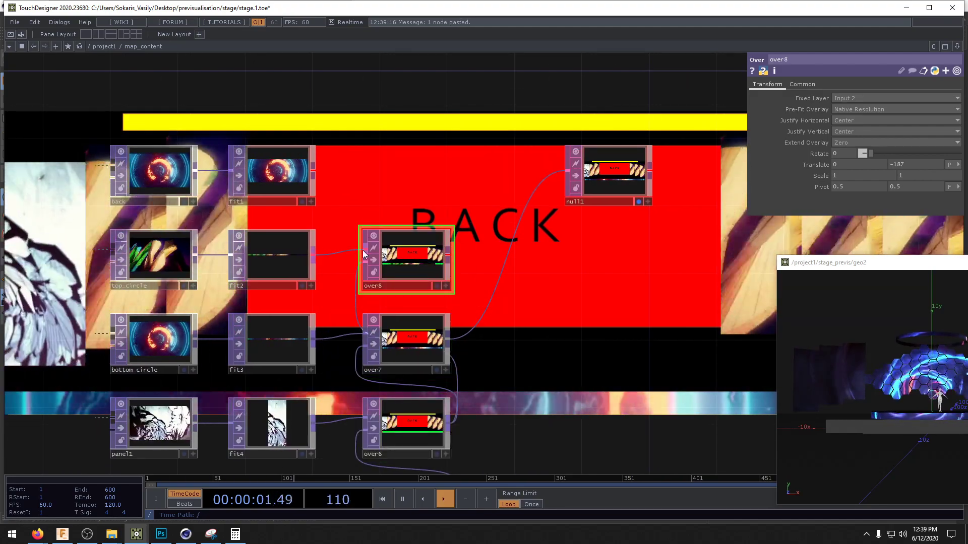
left_click_drag(449, 255, 508, 243)
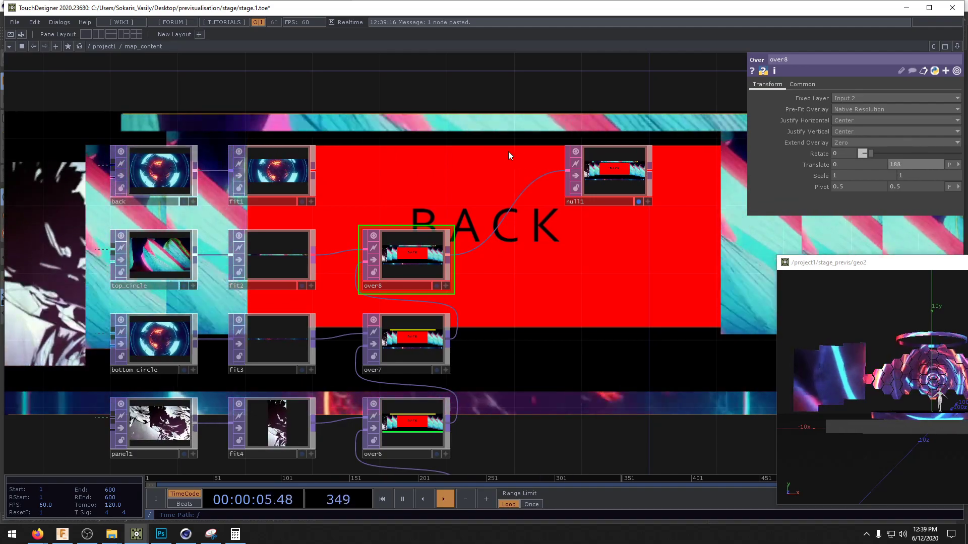
- Paste another Over node beside fit1, feed it from fit1 and over8, and route its output into null1
left_click_drag(508, 155, 527, 203)
key("ctrl+v")
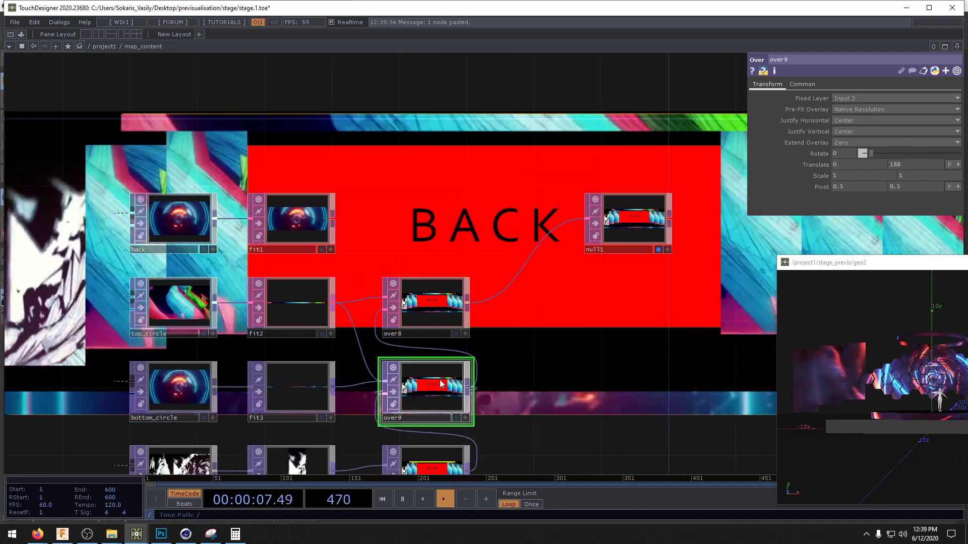
left_click_drag(440, 385, 440, 216)
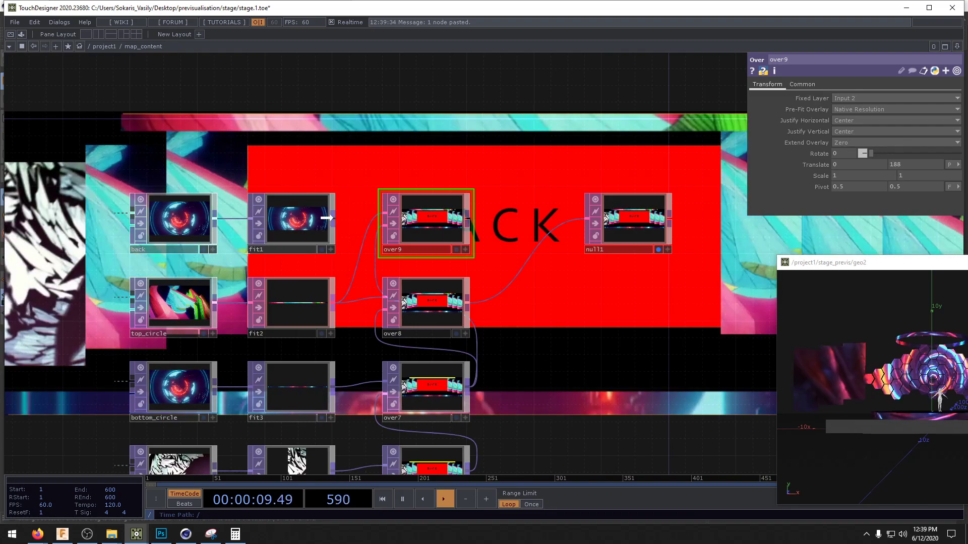
left_click_drag(332, 218, 384, 214)
left_click_drag(469, 218, 560, 224)
- Set over9's translate to 0, 36 so the fit1 overlay covers the red BACK area of the mapping
left_click_drag(898, 164, 775, 172)
type("0")
key("Return")
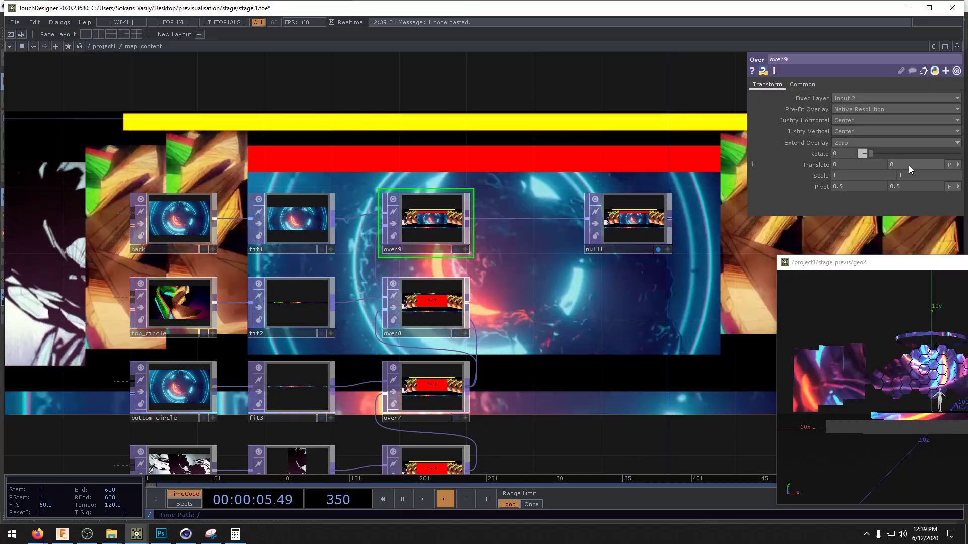
left_click_drag(908, 165, 908, 150)
- Add an Out operator after null1 inside map_content so the component has an output
key("u")
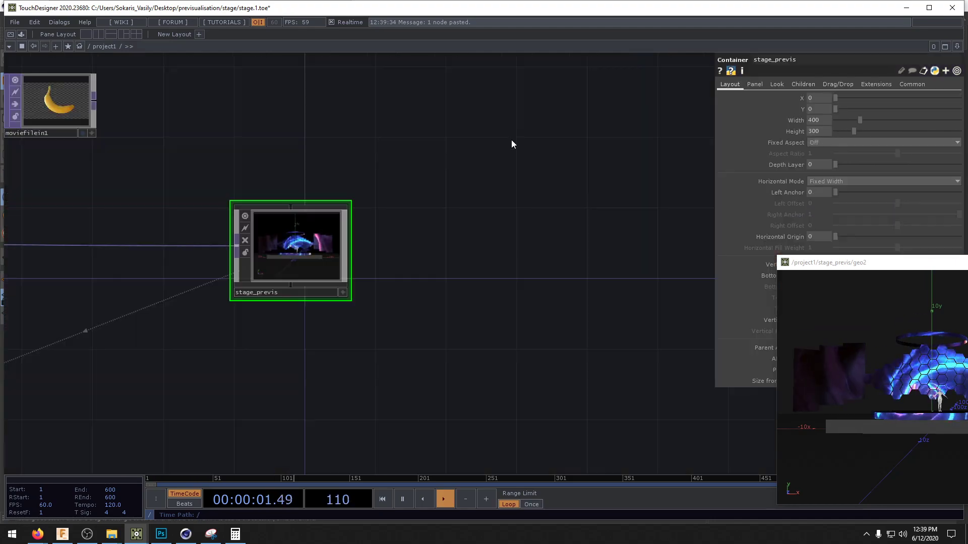
left_click_drag(495, 188, 784, 249)
left_click_drag(490, 382, 691, 258)
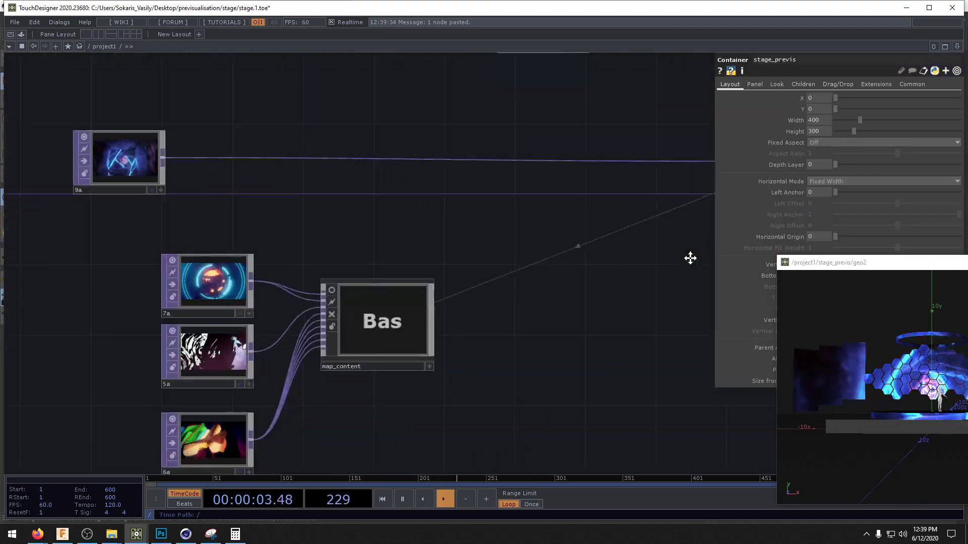
left_click(478, 274)
key("i")
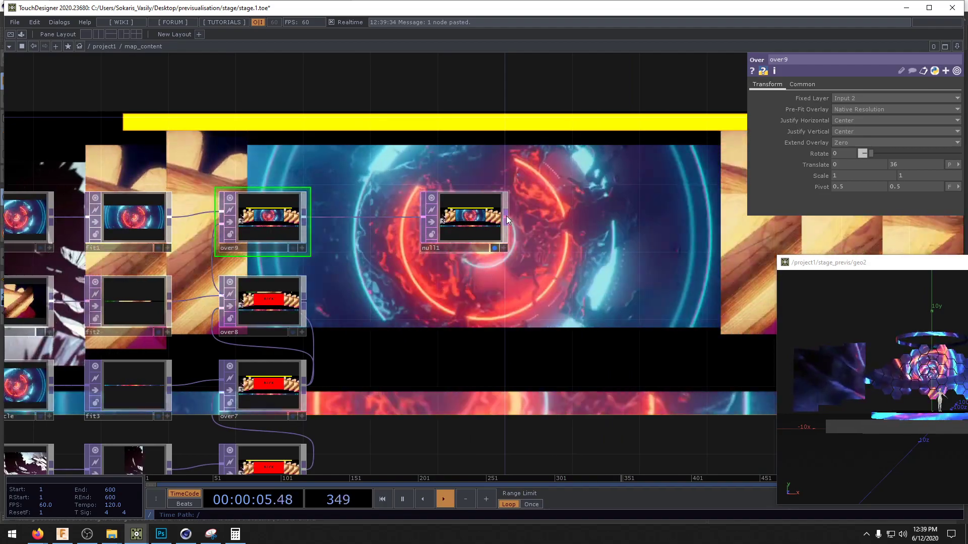
right_click(506, 216)
left_click(474, 246)
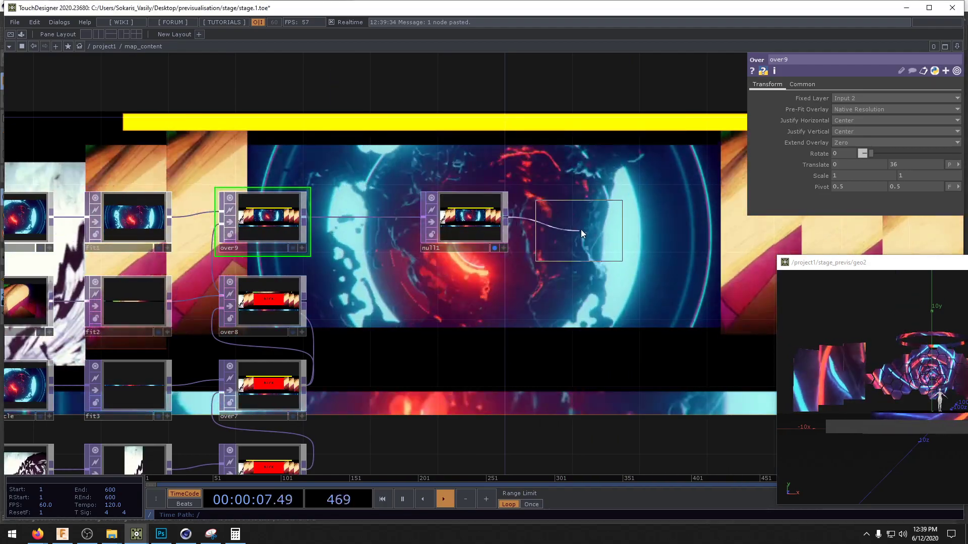
left_click(581, 222)
- Insert a Switch TOP on the wire between the 9a movie and stage_previs in the project network
key("u")
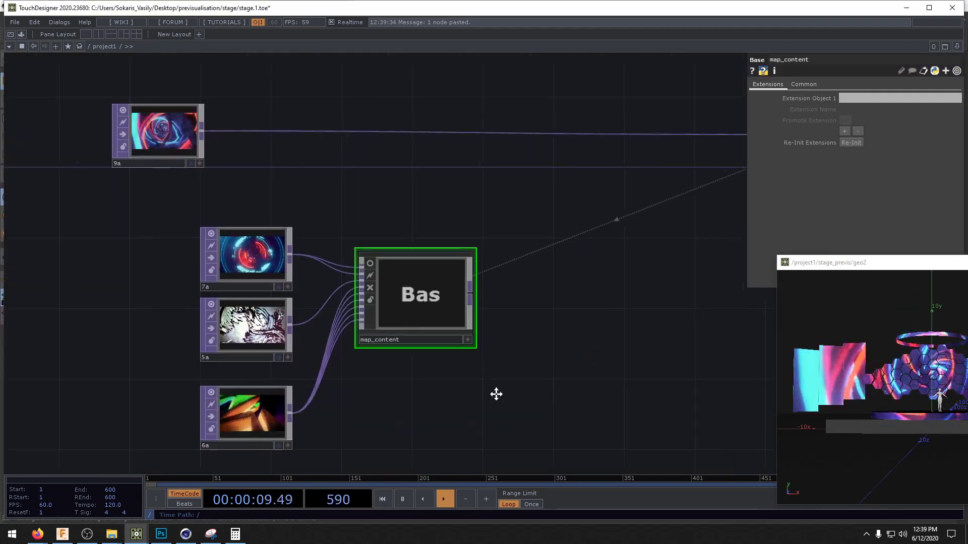
right_click(443, 198)
left_click(453, 189)
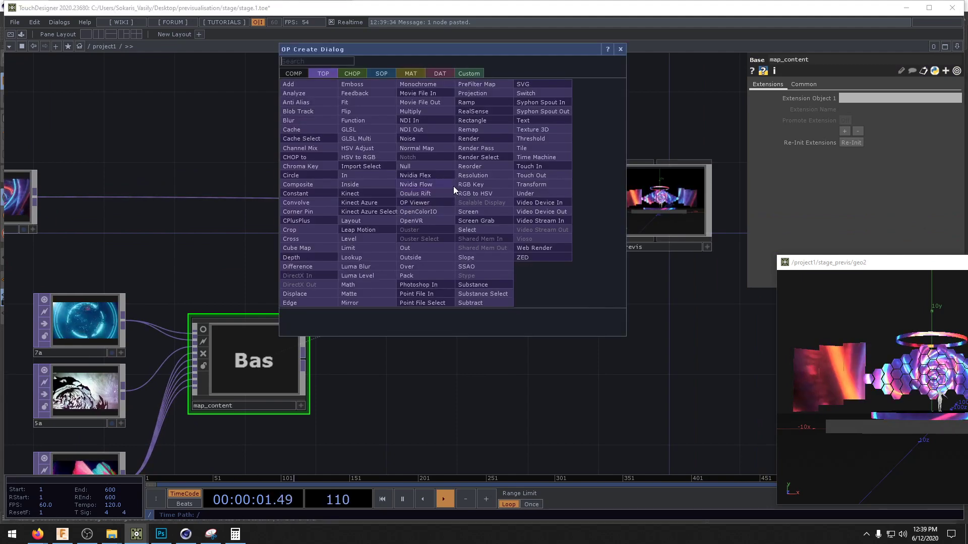
type("sw")
left_click(525, 93)
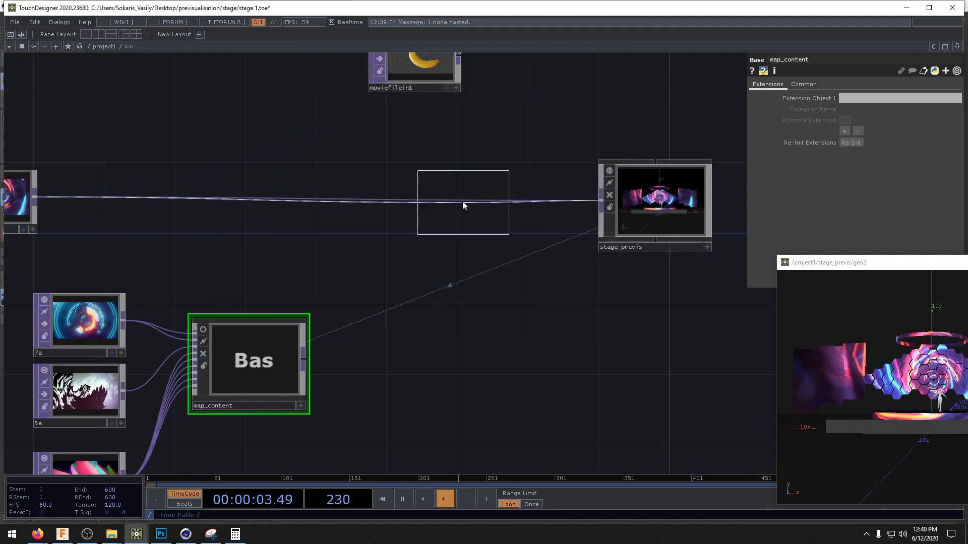
left_click(462, 201)
- Connect map_content's output as switch1's second input and set the switch index to 1 to preview it on the stage
left_click_drag(410, 198, 423, 200)
left_click_drag(443, 260, 588, 198)
left_click_drag(877, 269, 704, 249)
left_click_drag(731, 396, 758, 396)
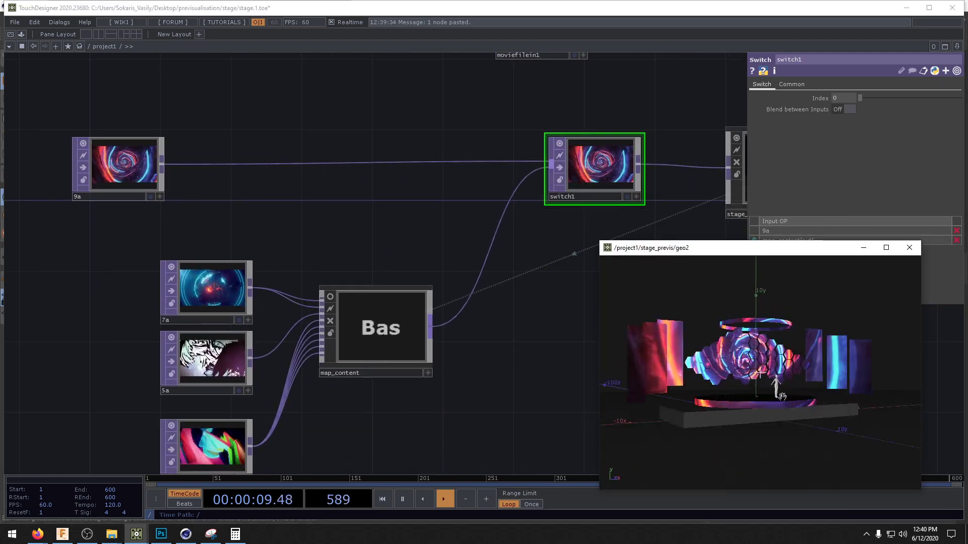
left_click(394, 340)
left_click(596, 177)
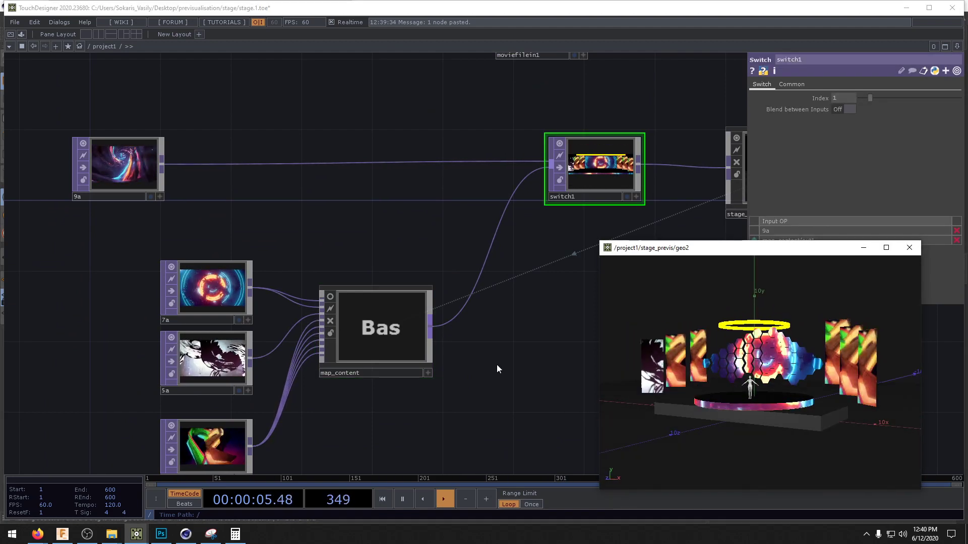
- Connect the 5a movie to map_content's top_circle input in the project network
double_click(361, 329)
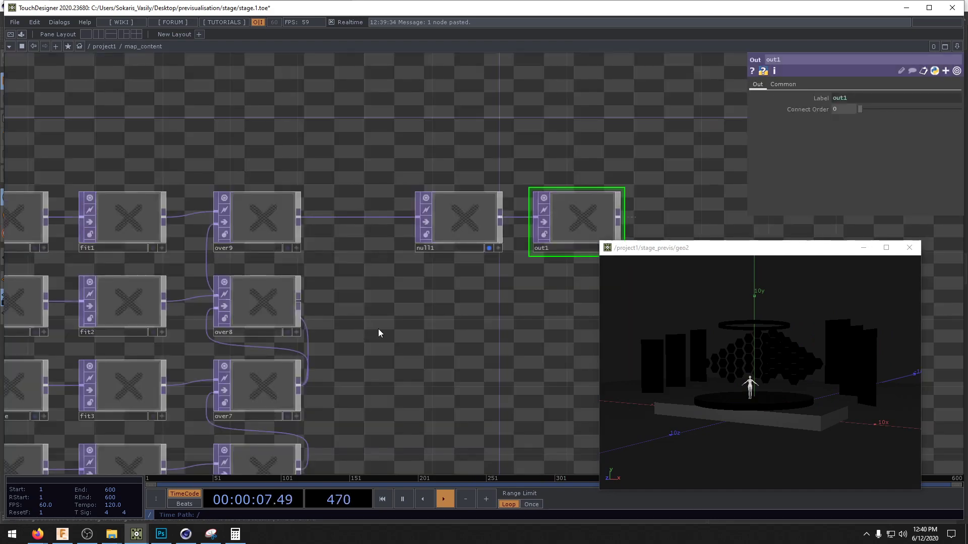
key("u")
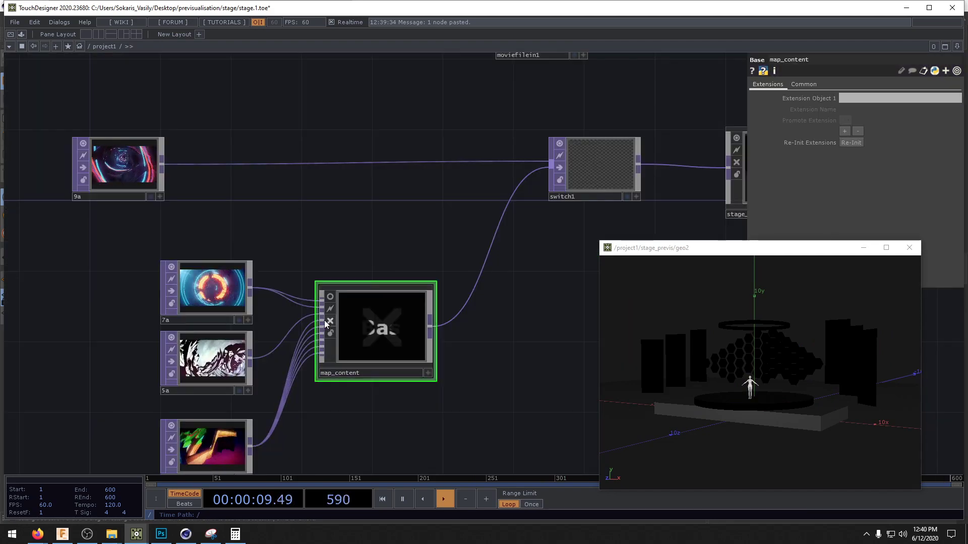
double_click(383, 327)
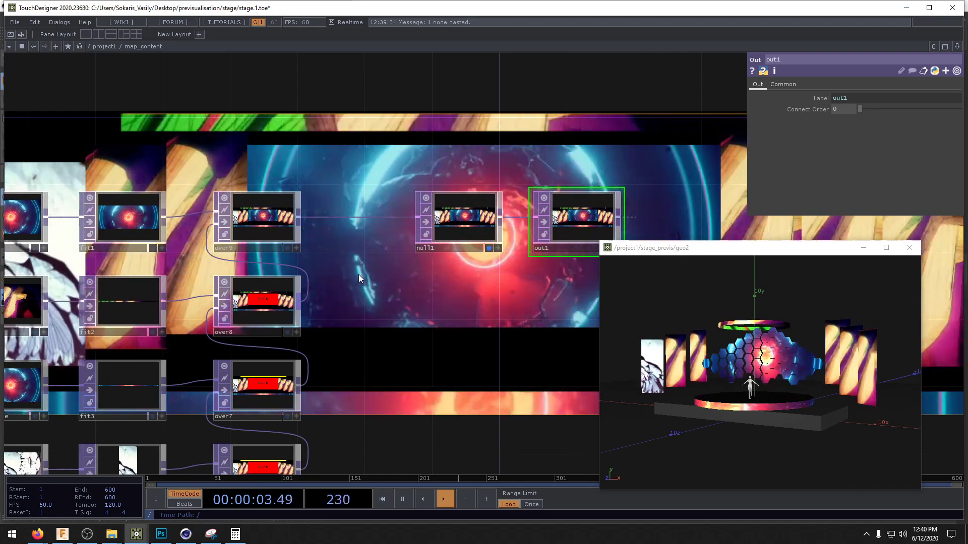
left_click_drag(358, 274, 407, 275)
key("u")
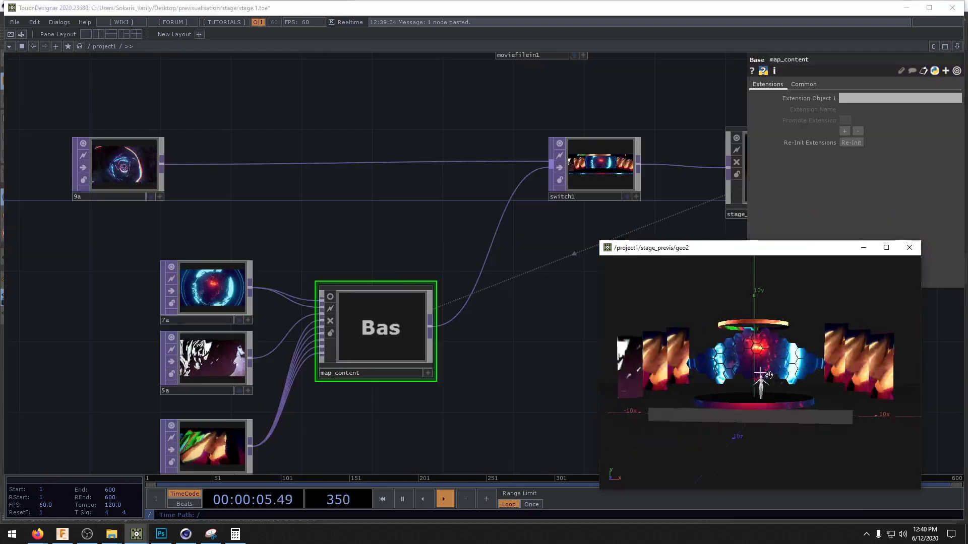
left_click_drag(450, 427, 489, 368)
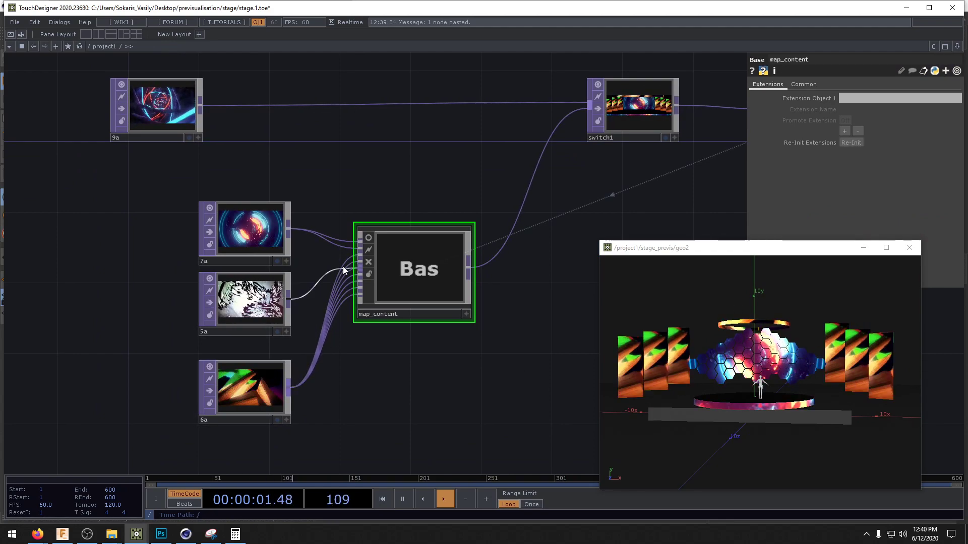
left_click_drag(291, 300, 354, 283)
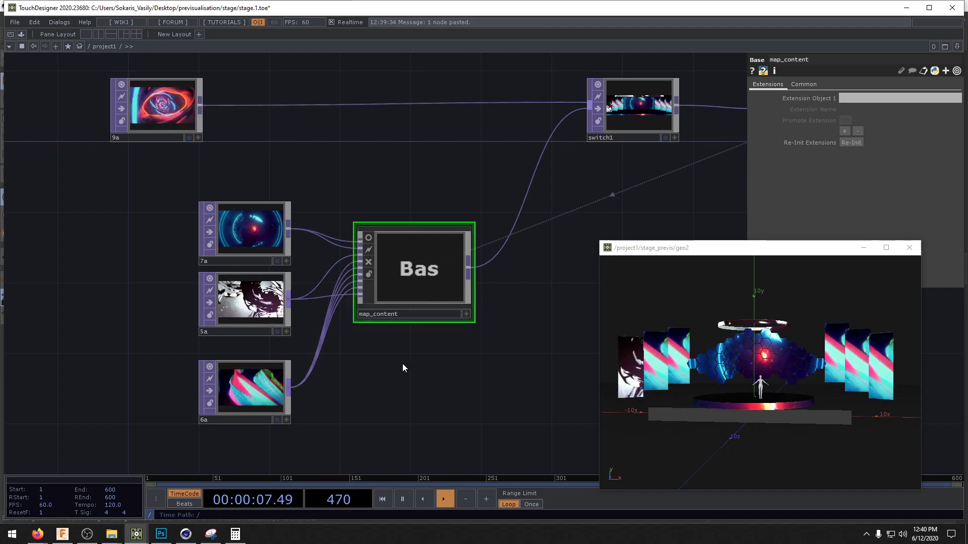
- Go inside map_content and undo the last node resize
scroll(403, 306, "up", 3)
scroll(403, 306, "up", 6)
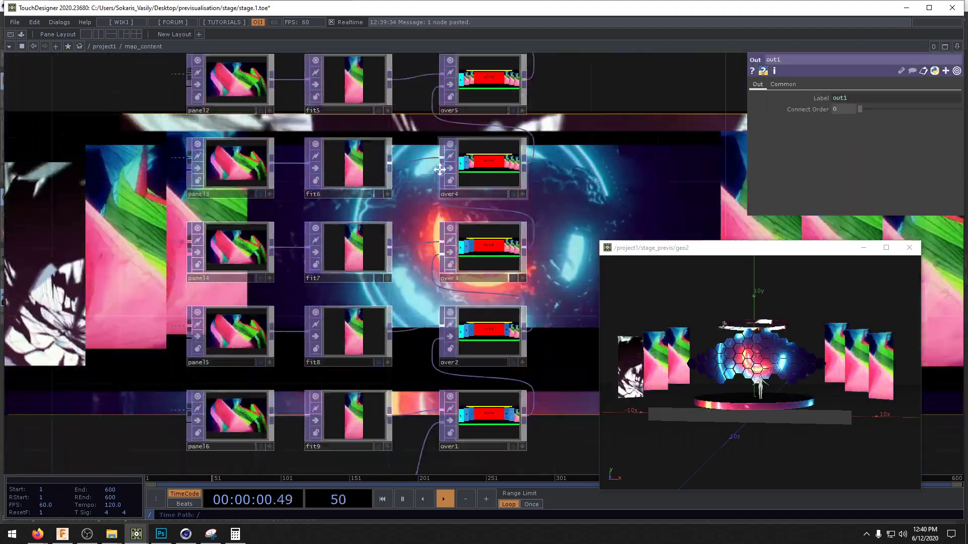
middle_click_drag(440, 170, 461, 111)
scroll(464, 211, "down", 4)
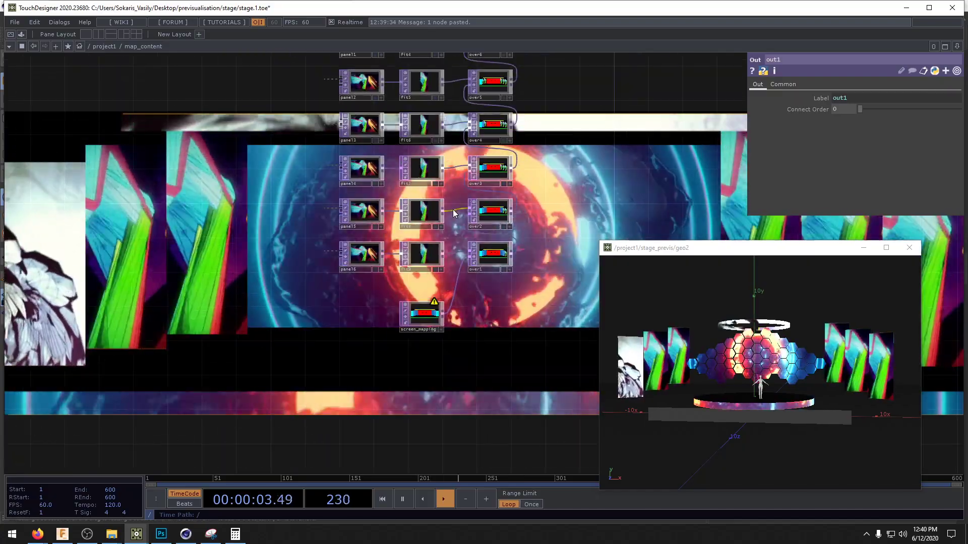
middle_click_drag(524, 171, 466, 385)
key("ctrl+z")
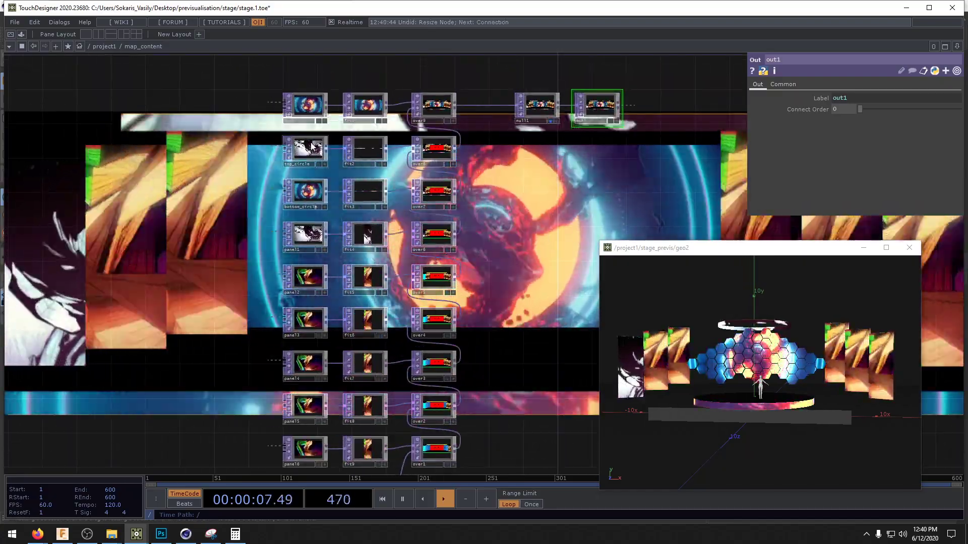
- Number the Connect Order of the back, top_circle and bottom_circle In operators in sequence, starting with 0 for back
scroll(313, 148, "up", 2)
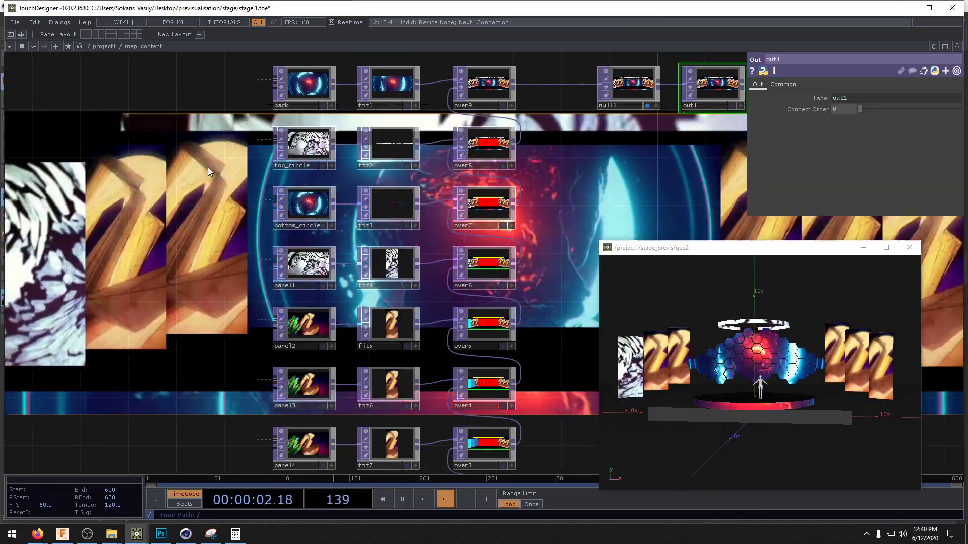
scroll(210, 132, "down", 2)
left_click(257, 117)
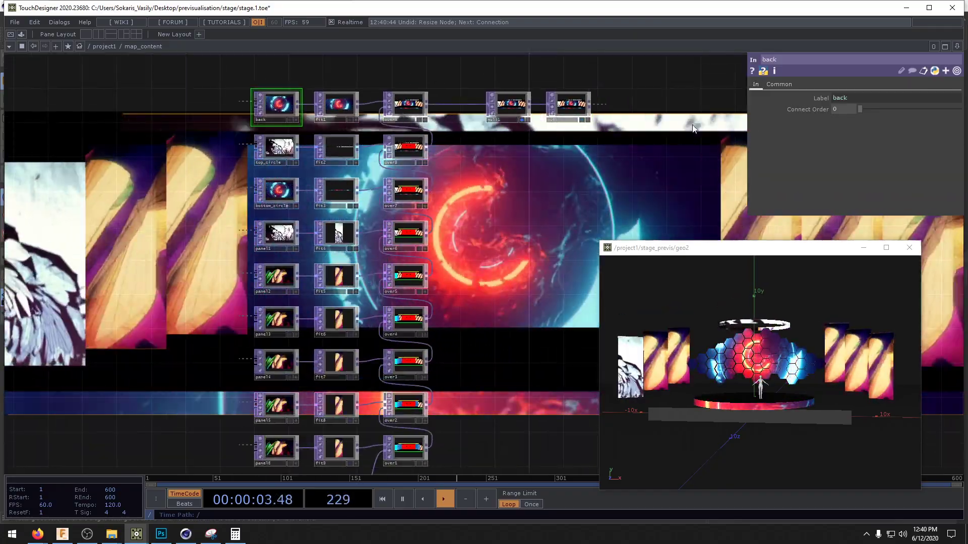
left_click(294, 149)
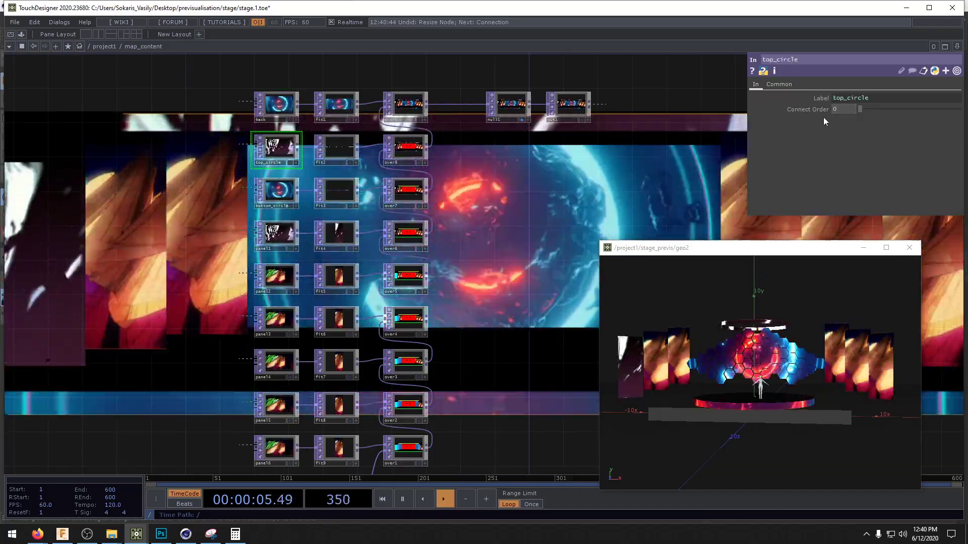
left_click(274, 207)
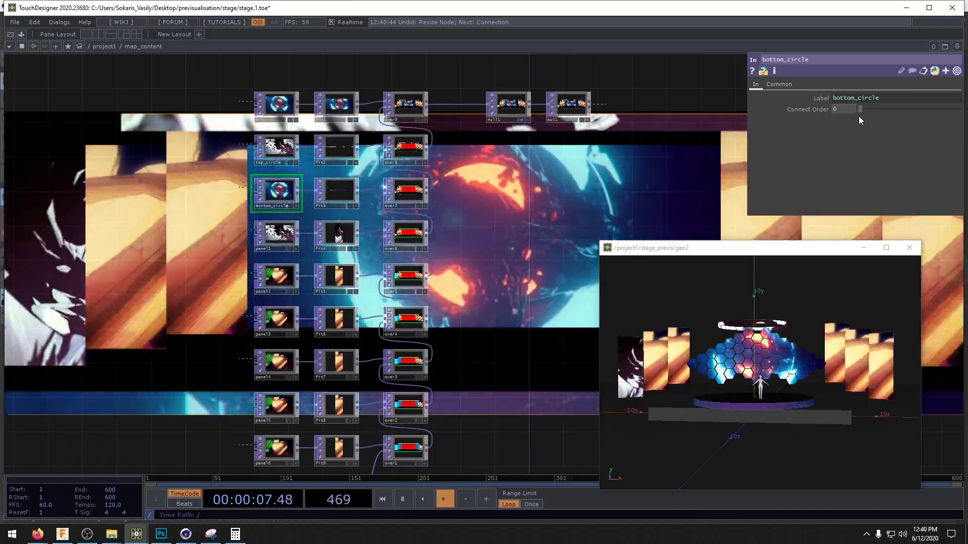
- Continue the Connect Order numbering through the In operators panel1 to panel6, giving panel6 order 8
left_click(290, 222)
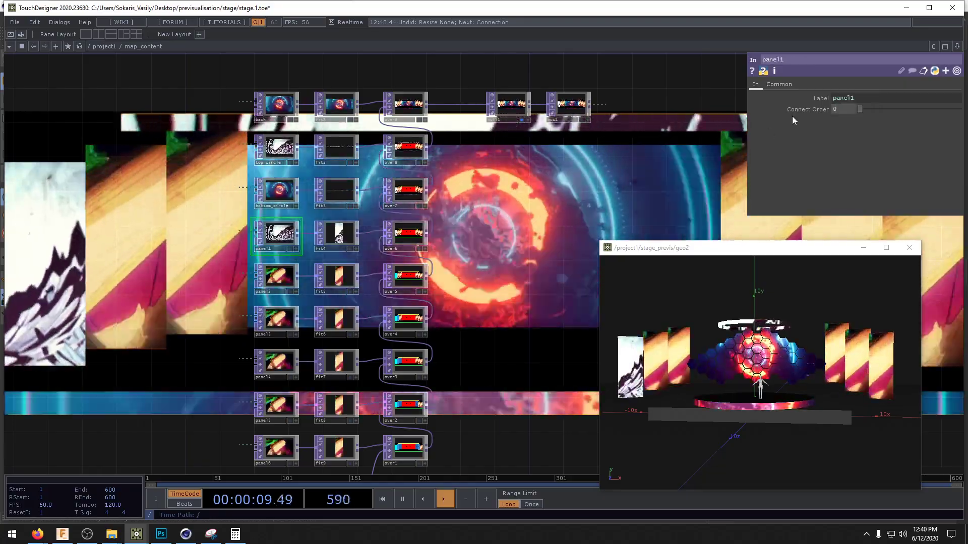
left_click(294, 268)
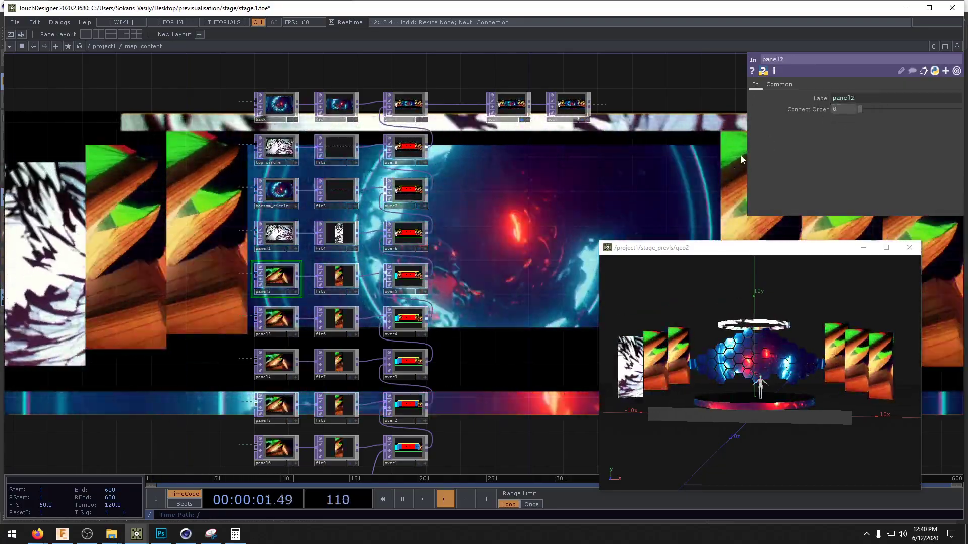
left_click(294, 310)
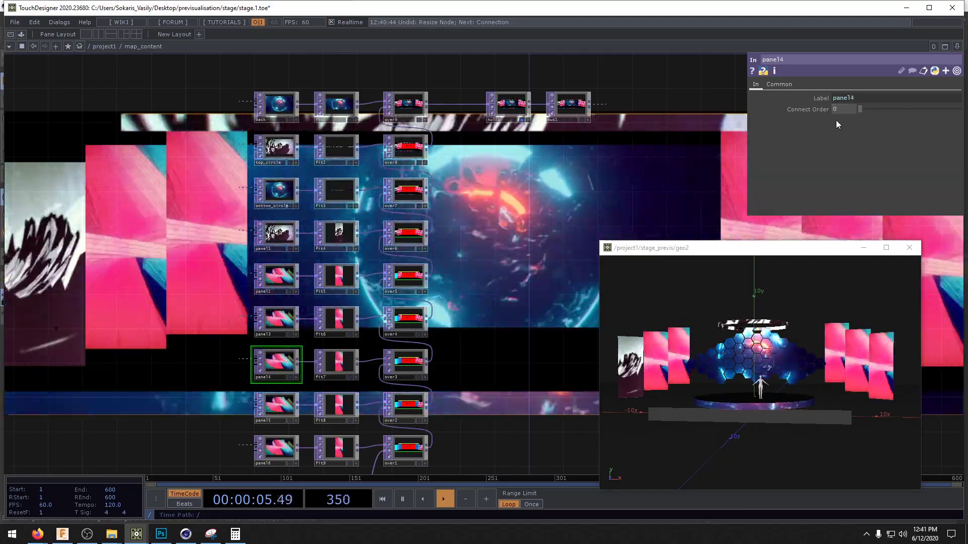
left_click(295, 370)
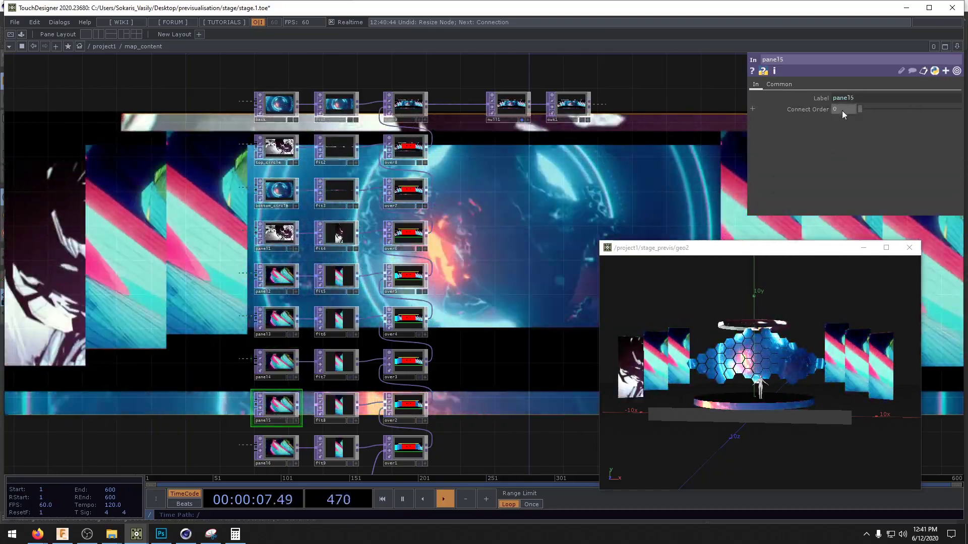
left_click(296, 414)
left_click(295, 438)
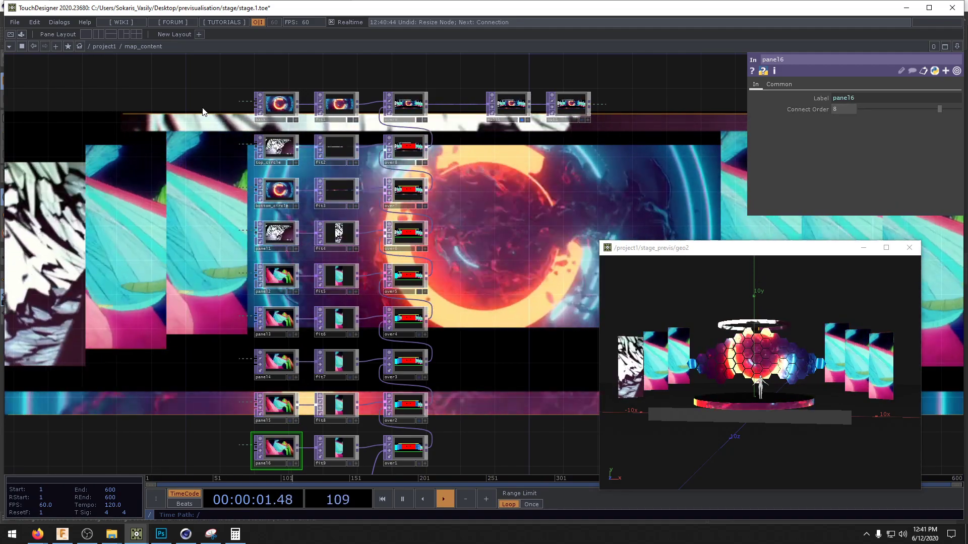
- Rewire map_content's inputs: 7a to back and both circles, 5a to panels 1, 3, 4 and 6, and 6a to panels 2 and 5
key("u")
left_click_drag(325, 386, 372, 342)
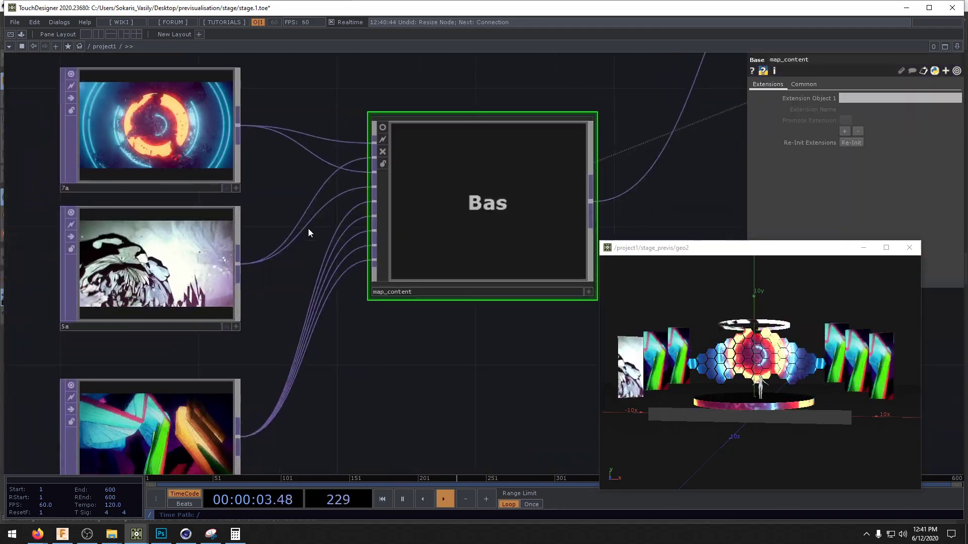
scroll(250, 165, "down", 3)
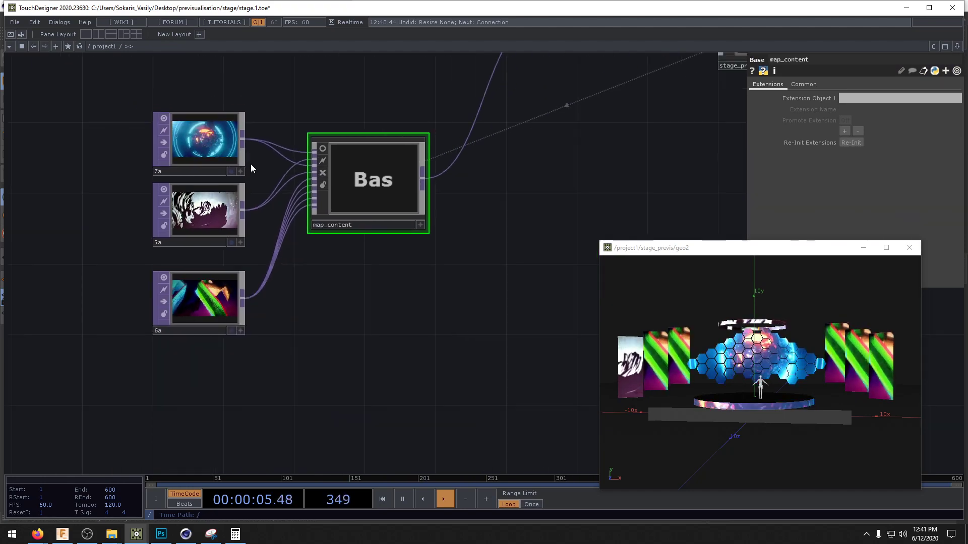
left_click_drag(357, 313, 414, 383)
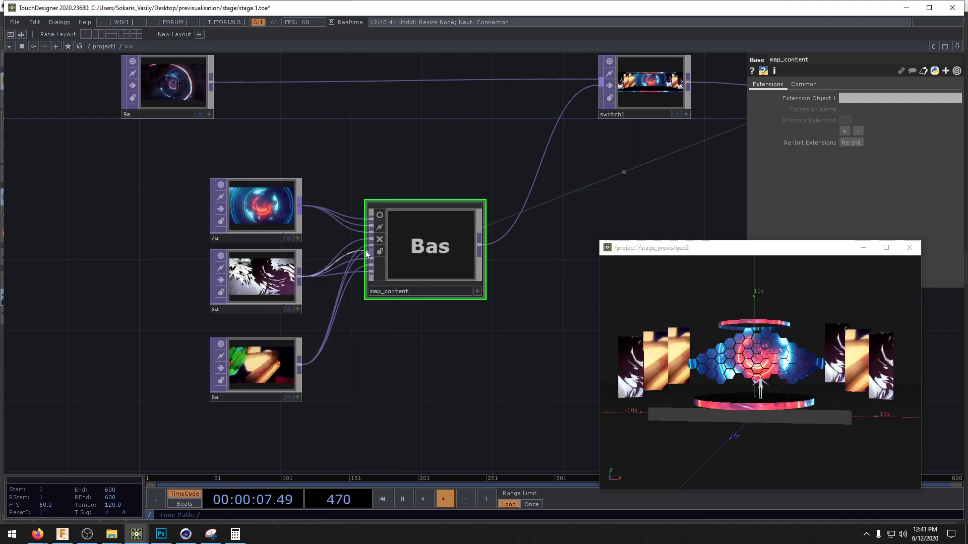
left_click_drag(480, 352, 439, 366)
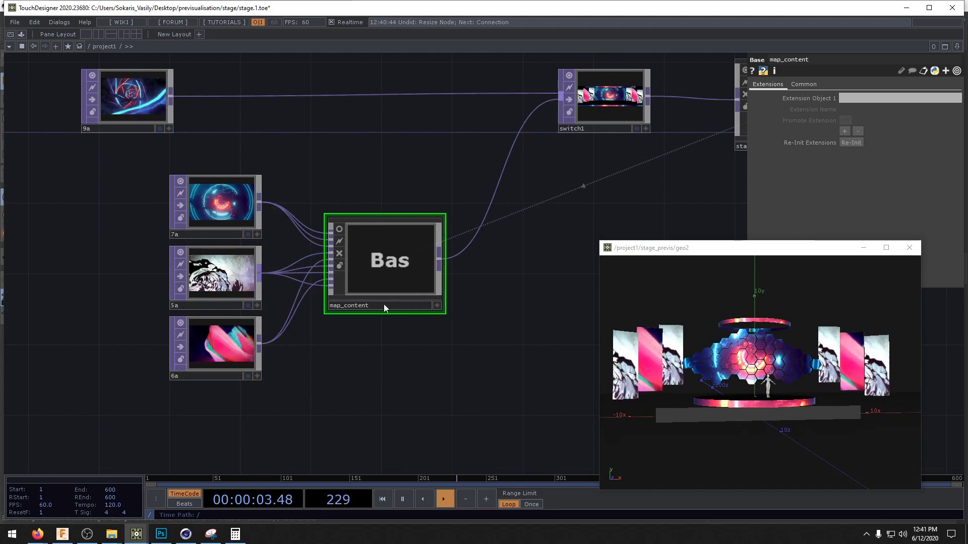
left_click_drag(449, 367, 479, 407)
- Examine the rewired panel inputs and composite inside map_content, and return to the project network
key("i")
left_click_drag(496, 338, 494, 311)
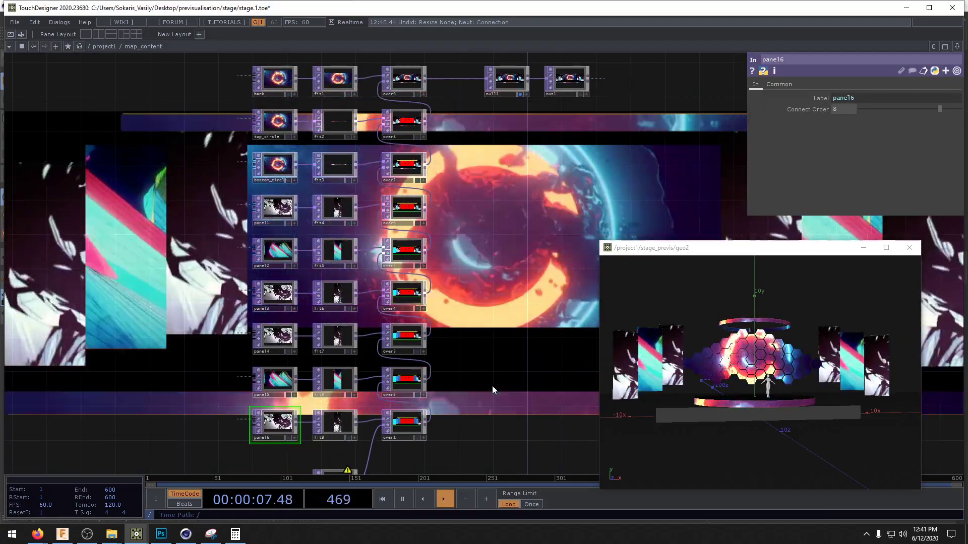
left_click_drag(492, 386, 505, 240)
scroll(371, 358, "up", 5)
scroll(407, 352, "down", 8)
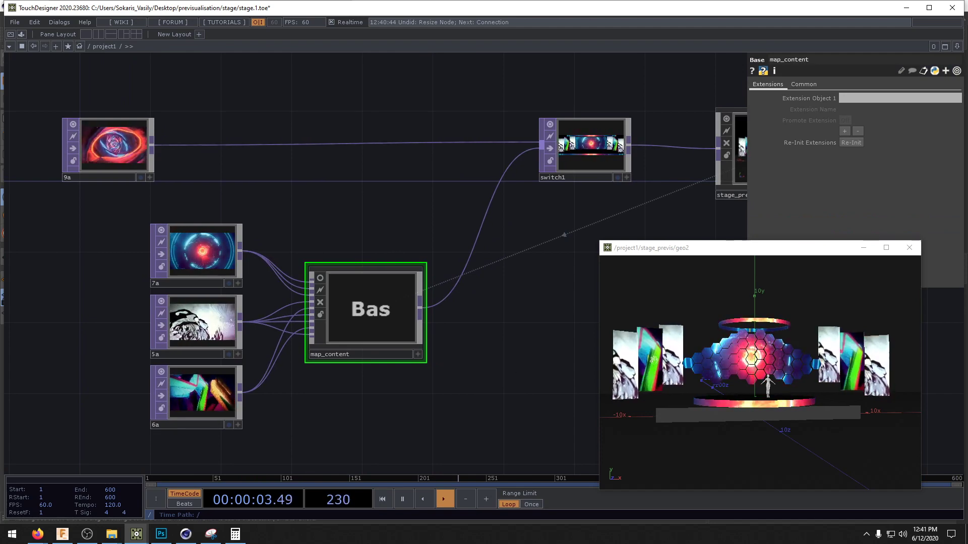
- Try switch1 at index 0, set its index to 1.83, and move the 9a movie closer to the switch
left_click(602, 156)
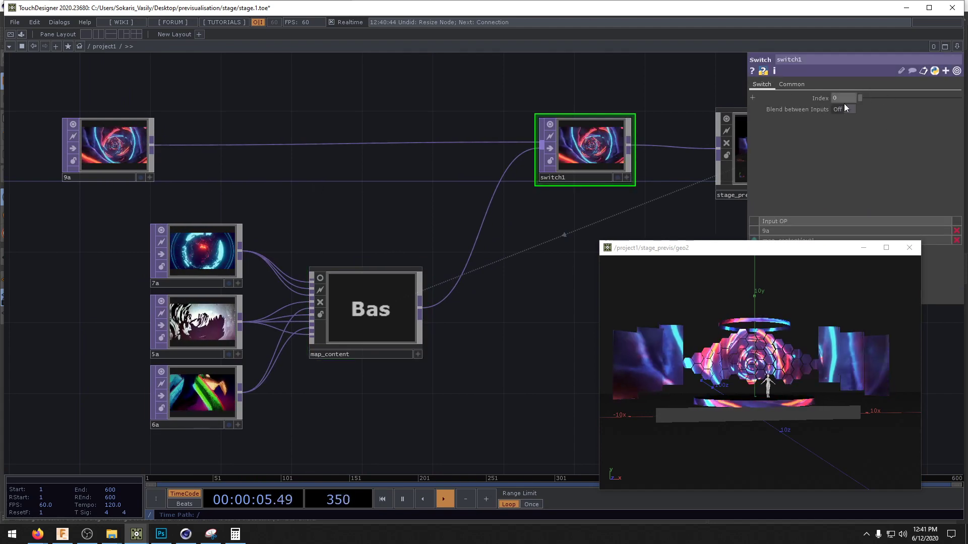
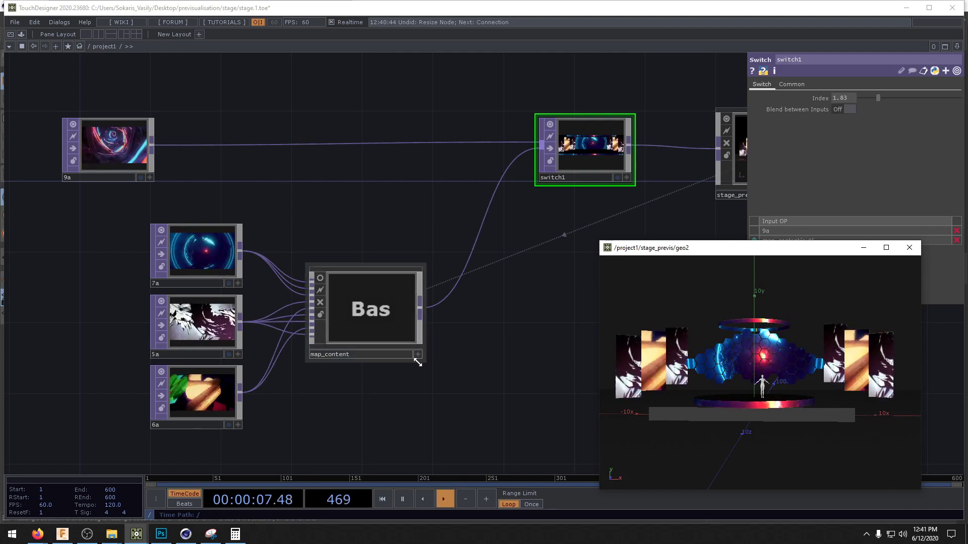
scroll(328, 328, "down", 4)
left_click_drag(222, 226, 271, 230)
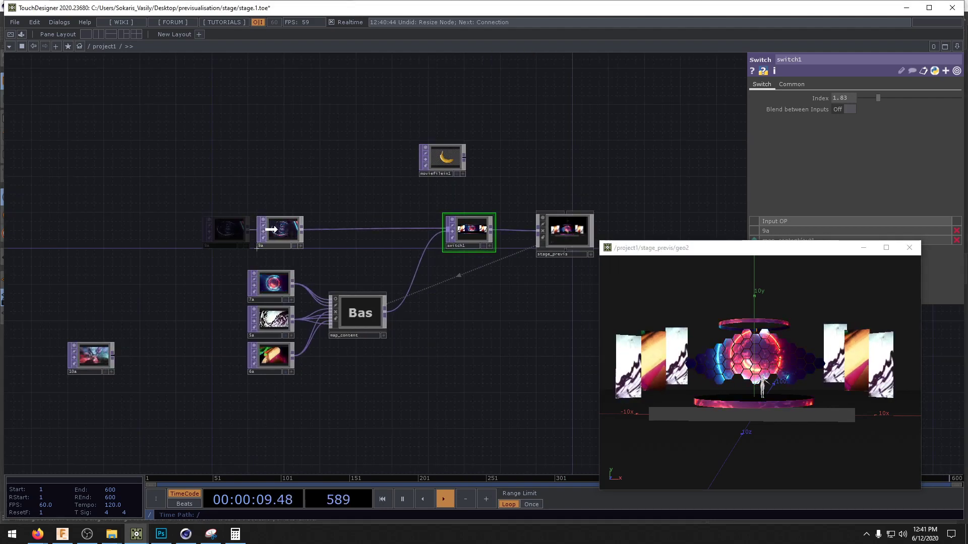
- Place the 10a movie below 6a and connect it to map_content's panel3 and panel4 inputs
left_click_drag(102, 359, 344, 161)
scroll(307, 411, "up", 4)
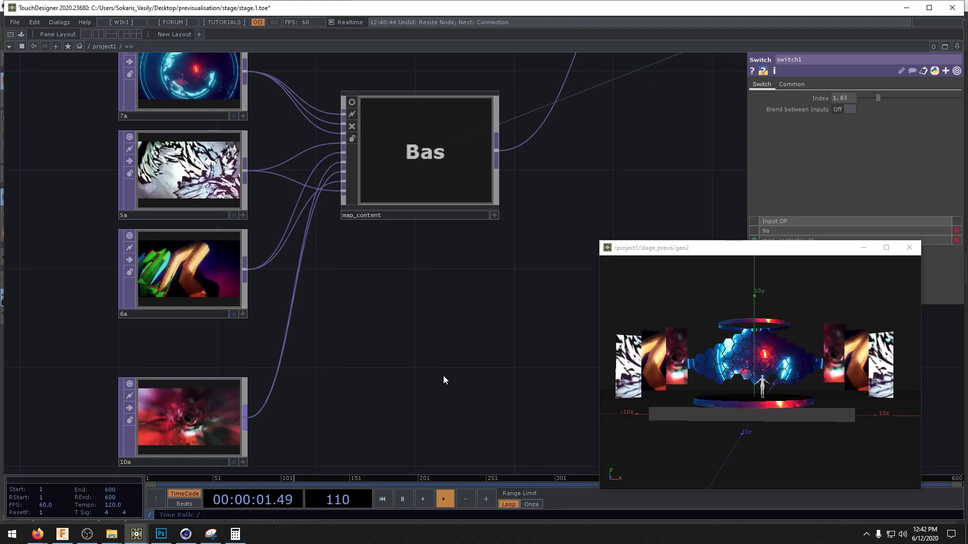
scroll(443, 376, "down", 4)
scroll(415, 365, "up", 3)
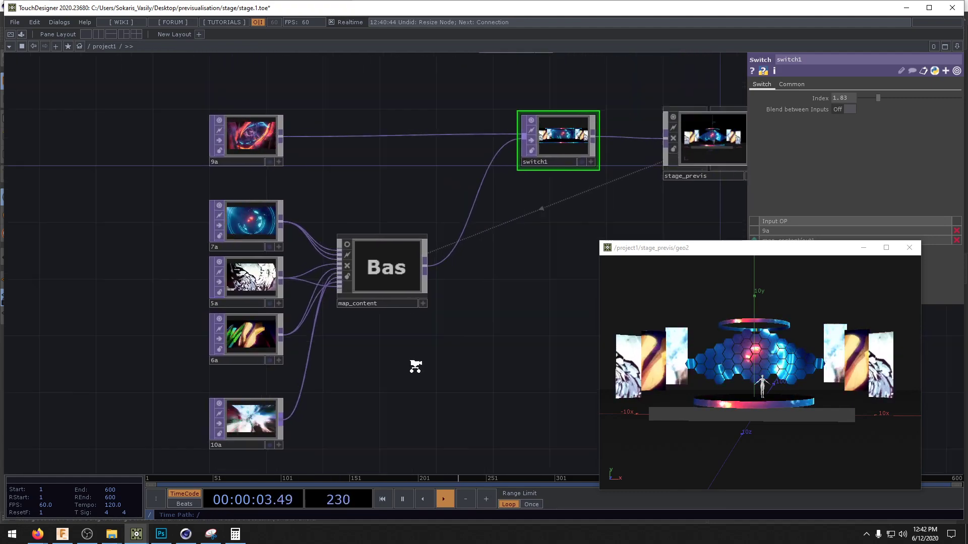
scroll(417, 368, "down", 3)
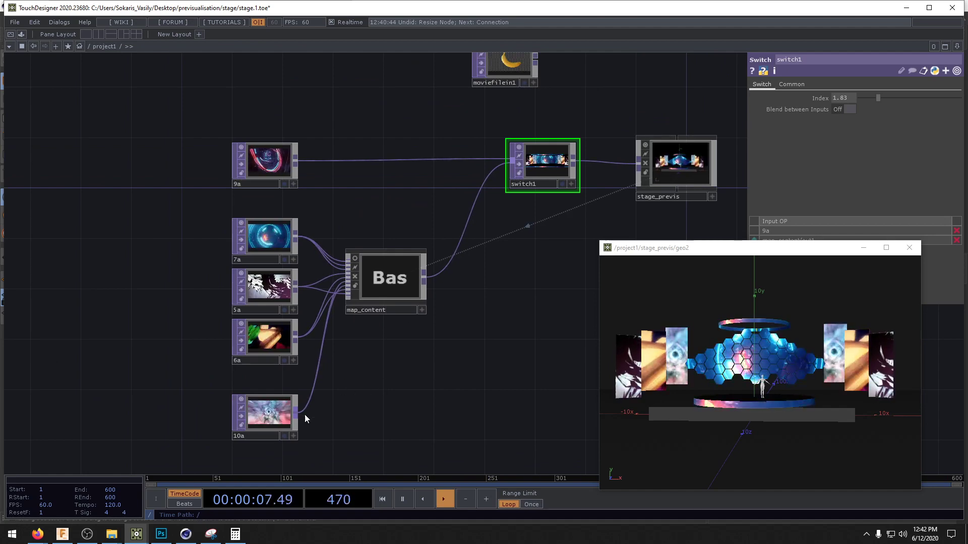
left_click_drag(442, 398, 424, 362)
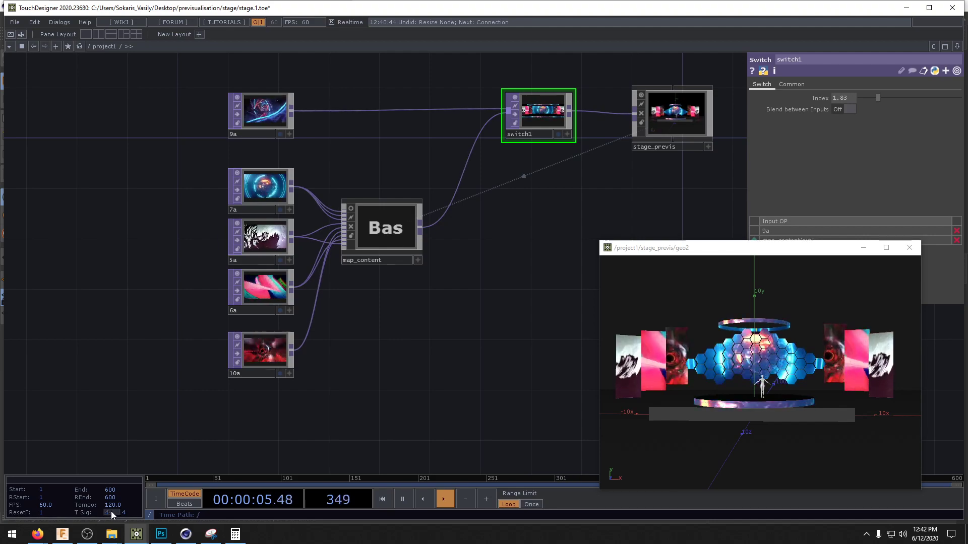
- Bring screen_mapping.jpg from the stage folder into the project network, placing it below map_content
mouse_move(111, 538)
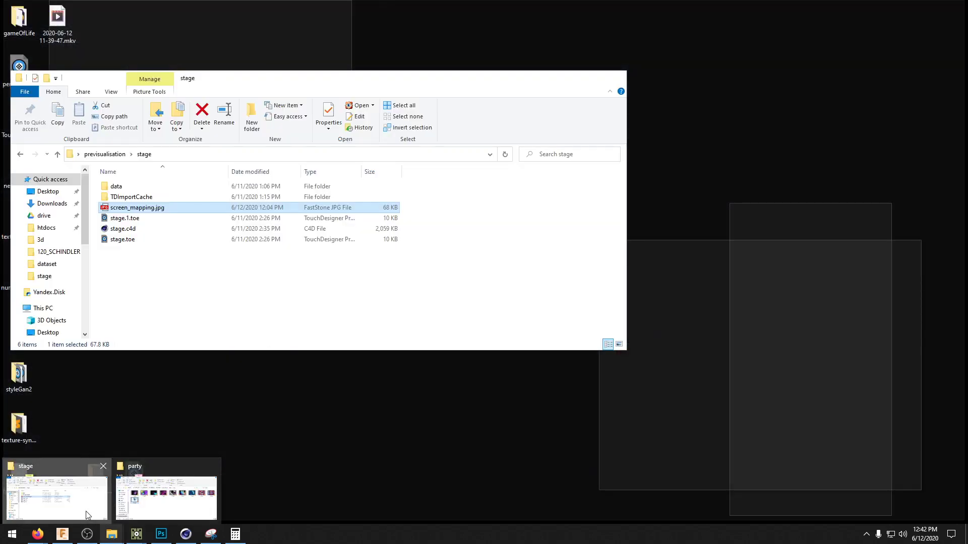
left_click(88, 516)
left_click_drag(374, 403, 376, 405)
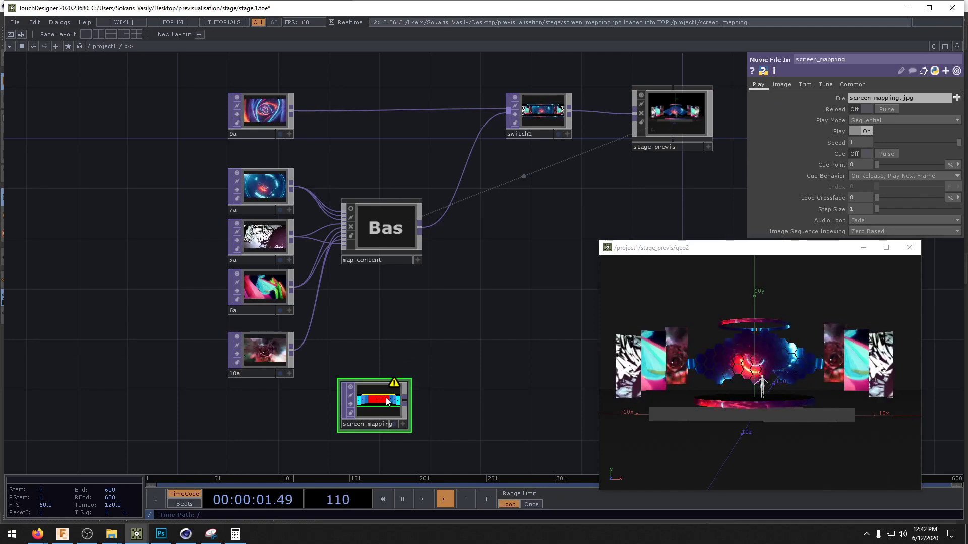
- Add a Fit operator below screen_mapping and connect the 9a movie to its input
key("Tab")
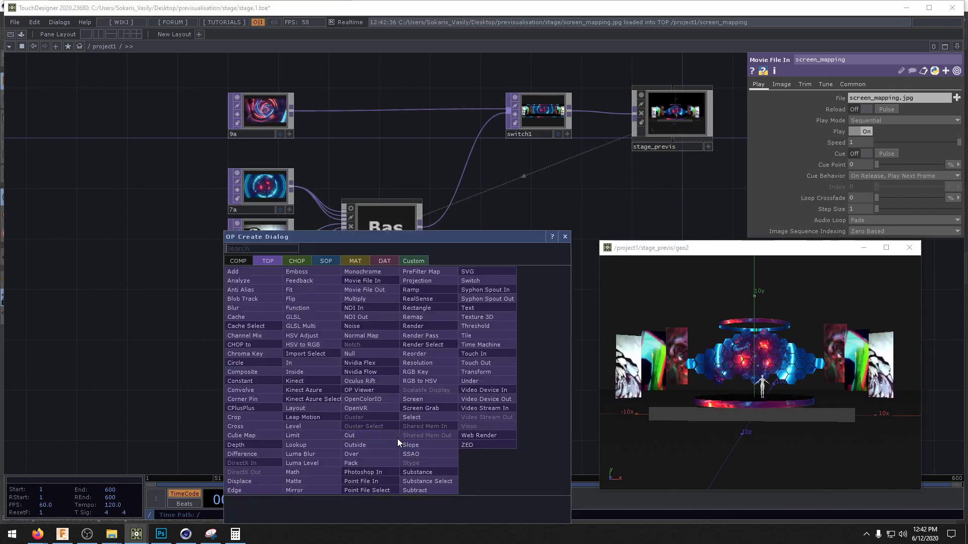
type("fit")
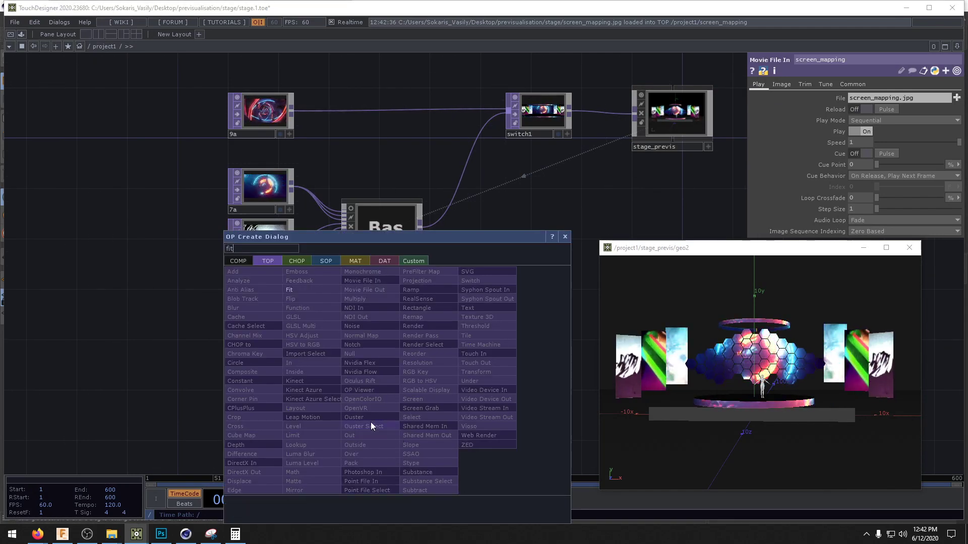
left_click(311, 292)
left_click(384, 453)
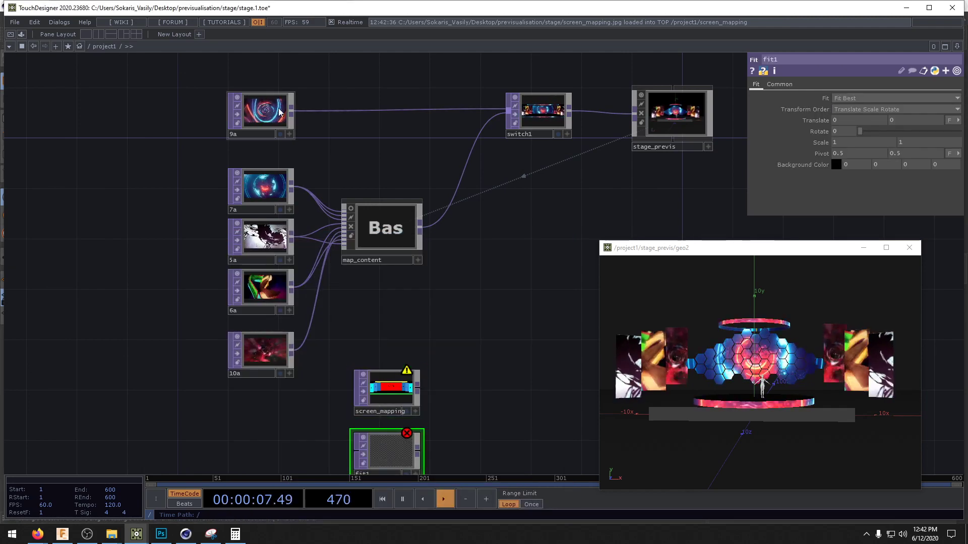
left_click_drag(291, 110, 352, 450)
left_click_drag(478, 445, 477, 385)
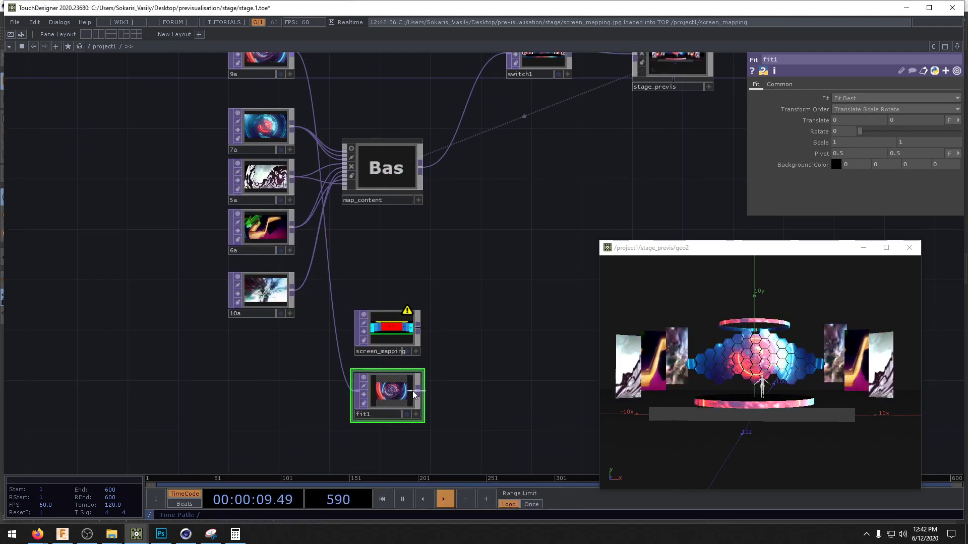
- Check the size of screen_mapping and set fit1's output resolution to 1280 by 406
left_click(395, 342)
left_click(399, 394)
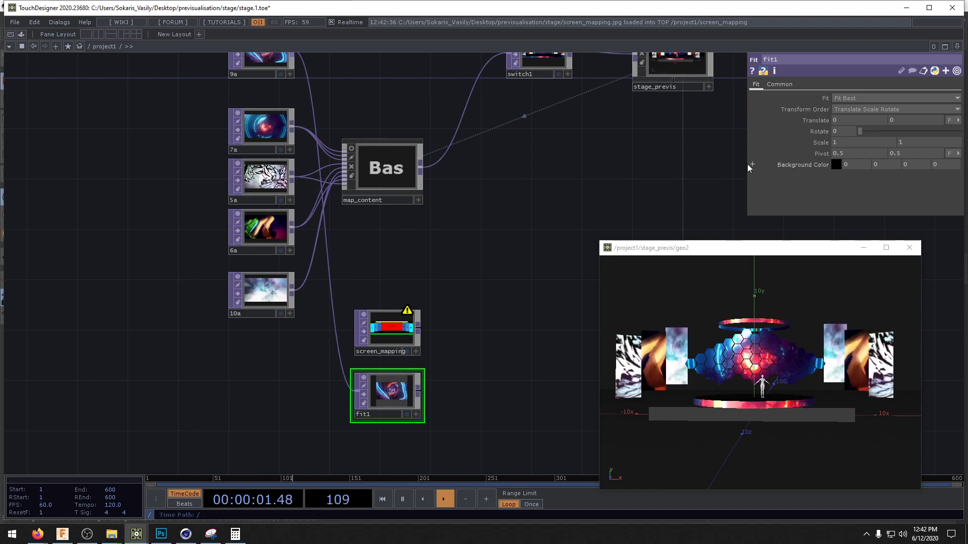
middle_click(393, 341)
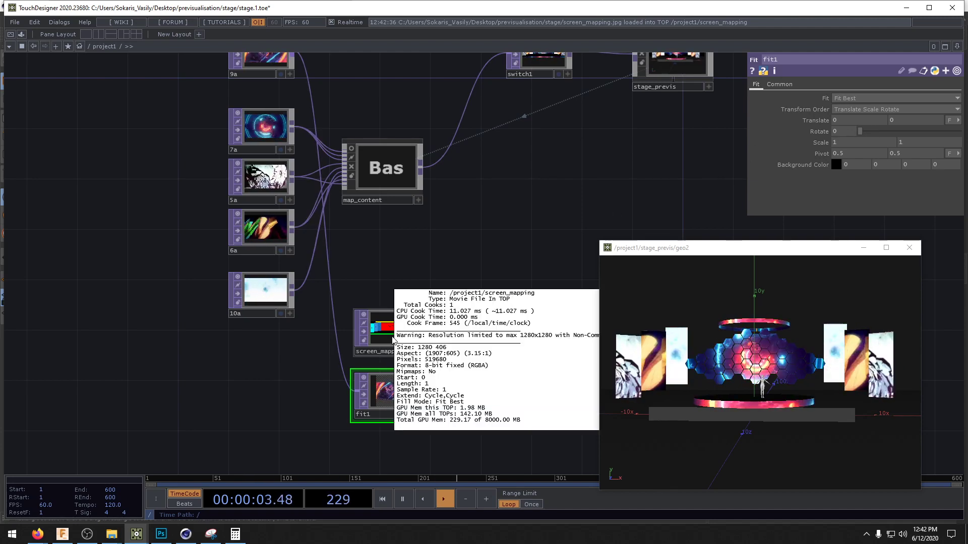
middle_click(404, 327)
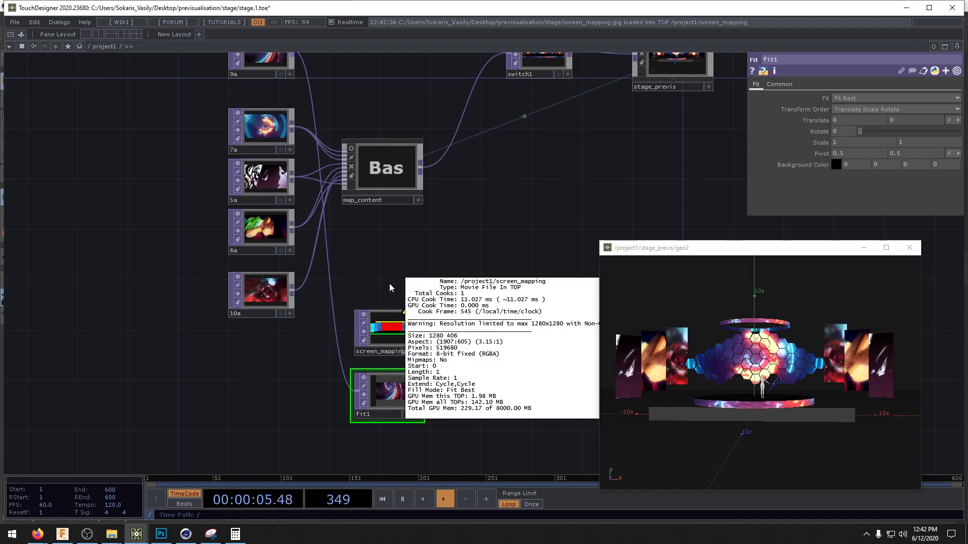
left_click(790, 87)
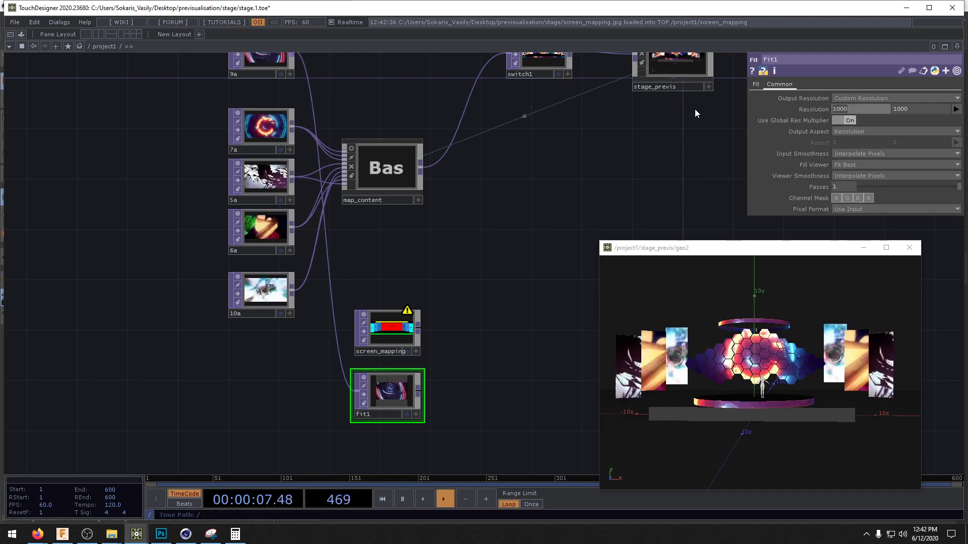
left_click(927, 108)
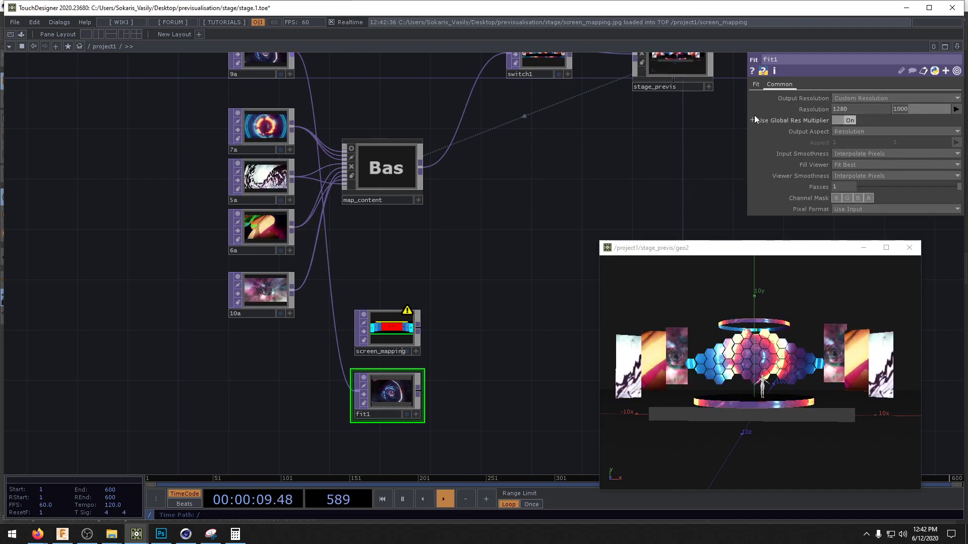
type("406")
key("Return")
- Set fit1's fit mode to Fit Outside
scroll(453, 302, "up", 3)
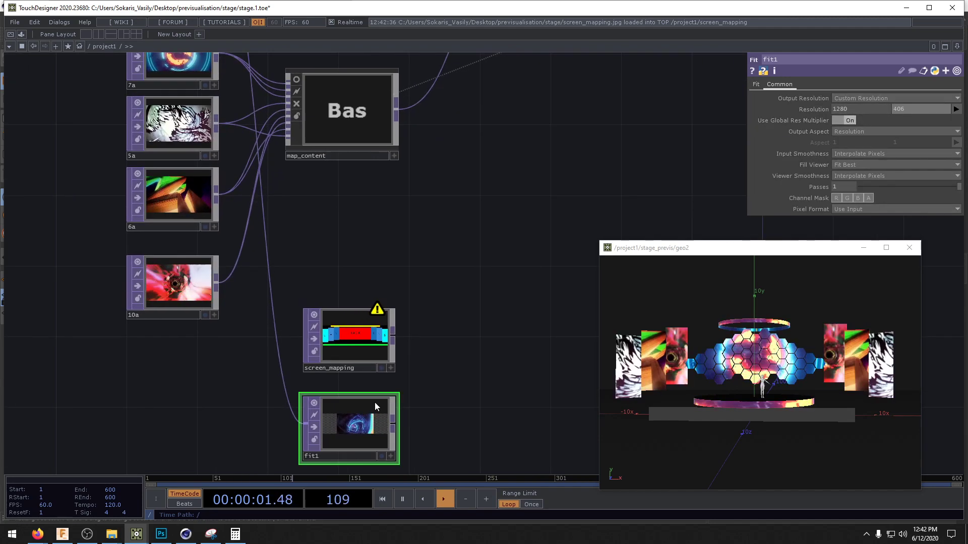
left_click(756, 85)
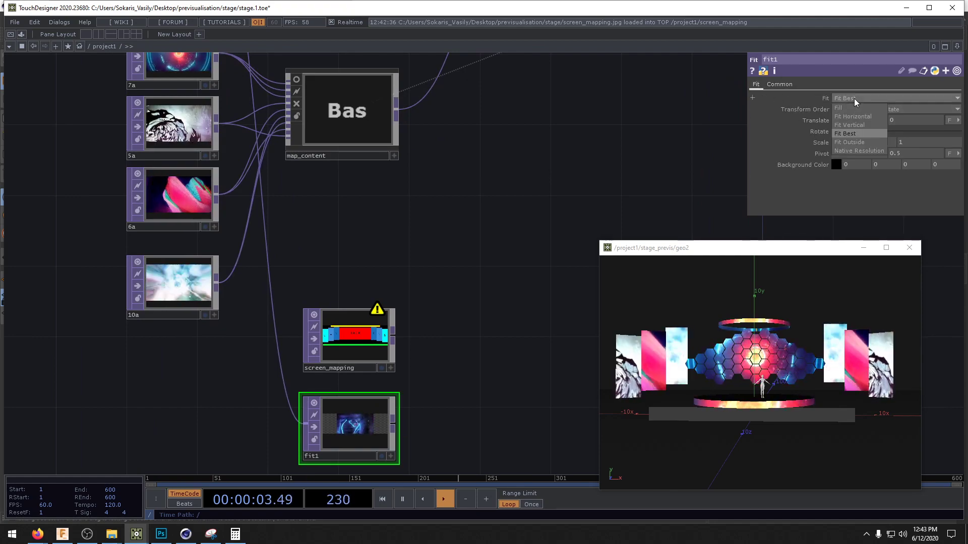
left_click_drag(475, 337, 559, 273)
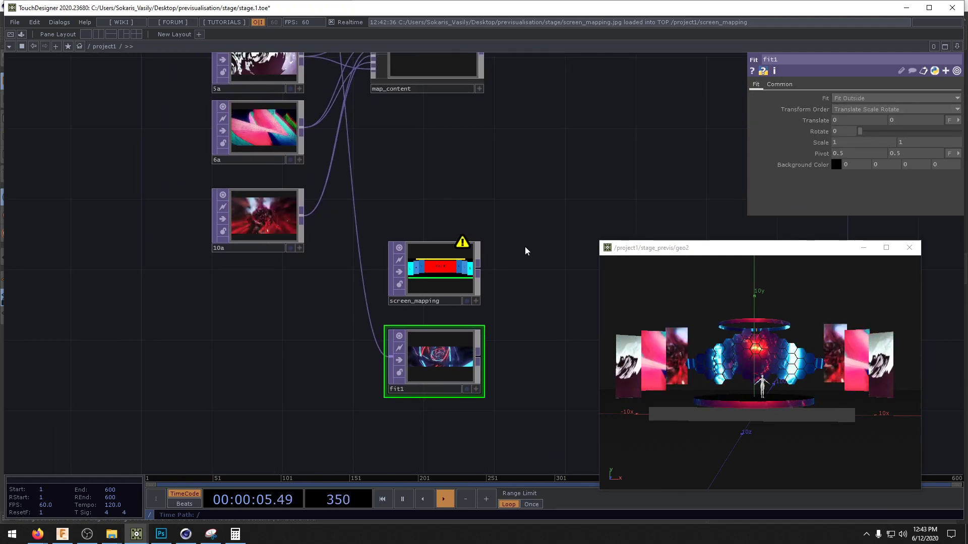
scroll(522, 179, "down", 3)
left_click_drag(493, 194, 431, 236)
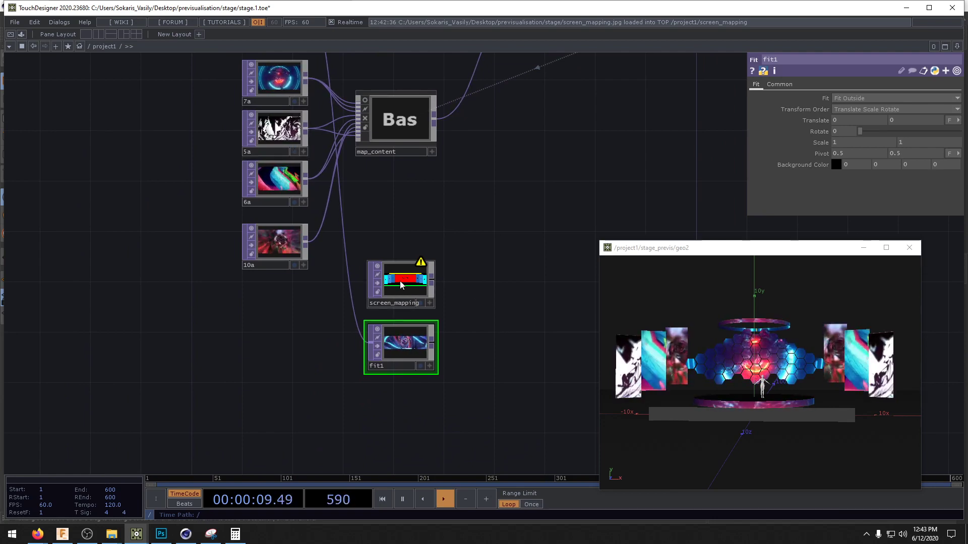
- Move screen_mapping and fit1 lower, and add a Switch operator fed by screen_mapping and fit1
mouse_move(411, 279)
left_mouse_down()
mouse_move(349, 317)
mouse_move(422, 282)
left_mouse_up()
left_click_drag(399, 353, 398, 404)
left_click_drag(412, 296, 398, 348)
key("Tab")
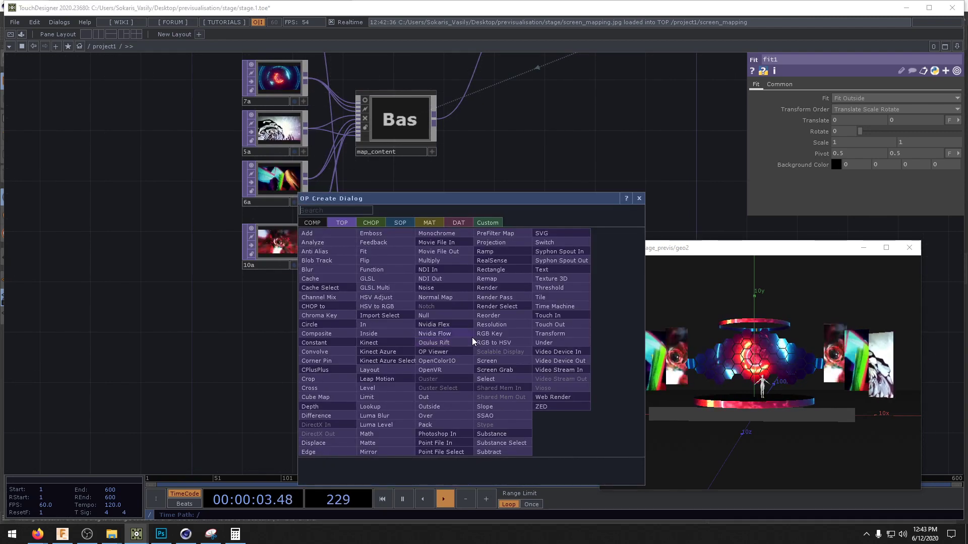
type("sw")
left_click(547, 243)
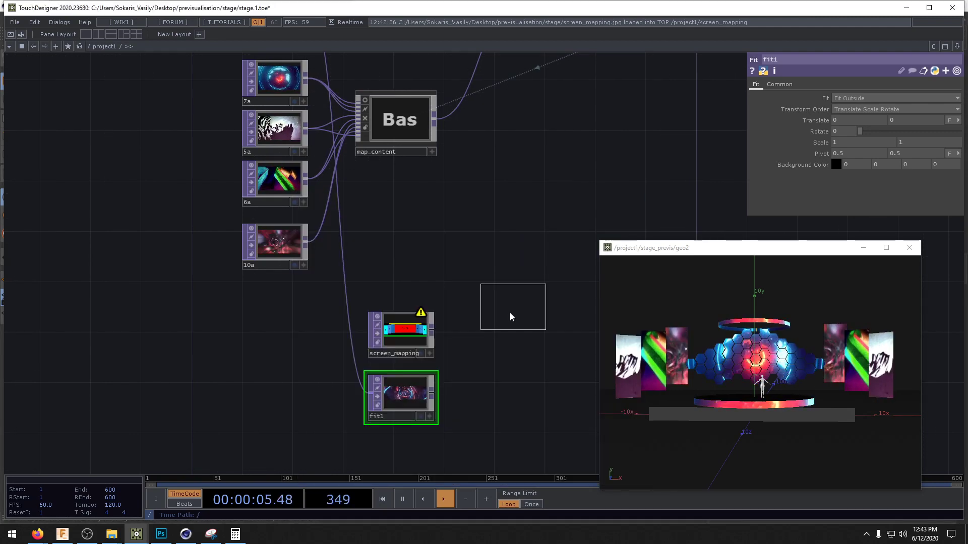
left_click(483, 337)
left_click(473, 329)
middle_click_drag(431, 396, 458, 352)
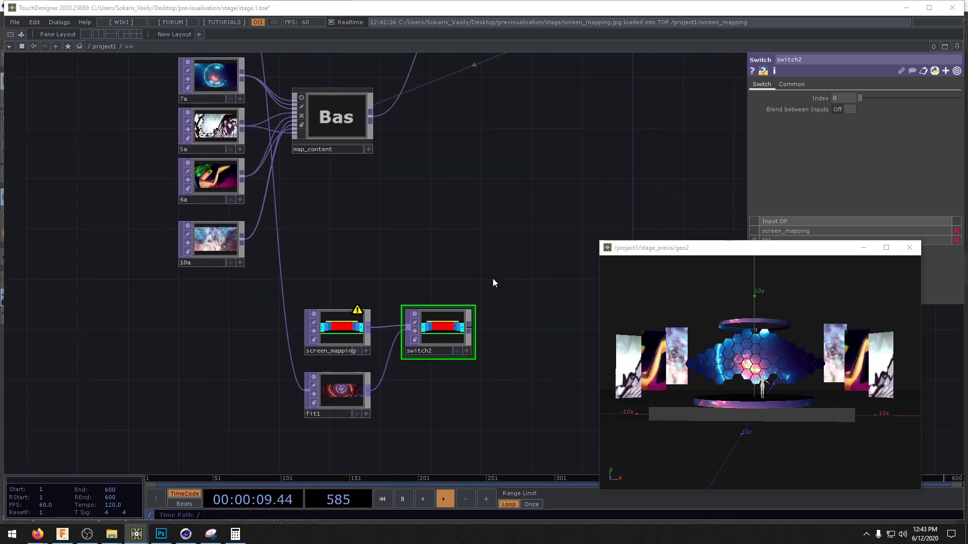
- Add an Over operator above and beyond switch2, with switch2 connected to its second input
key("Tab")
type("o")
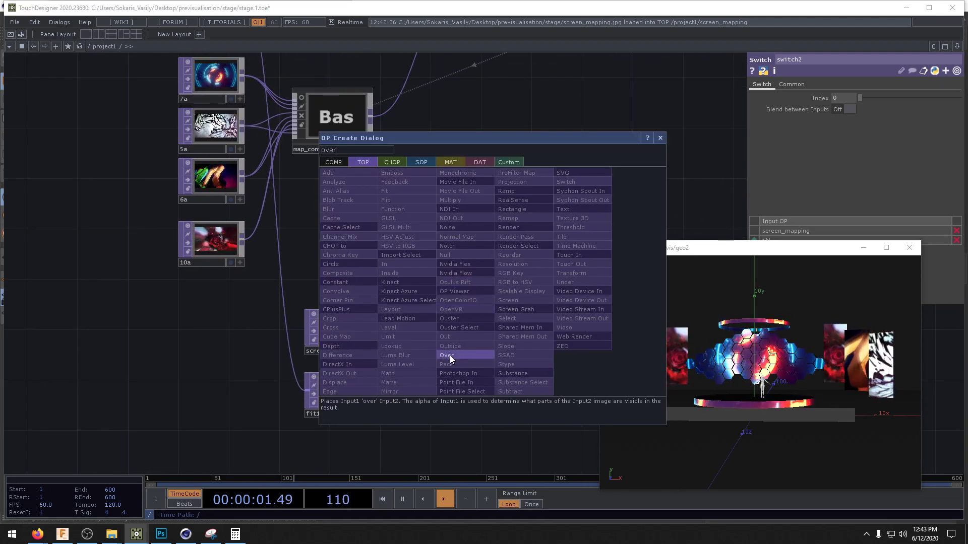
left_click(449, 355)
left_click(513, 292)
left_click_drag(512, 288, 525, 276)
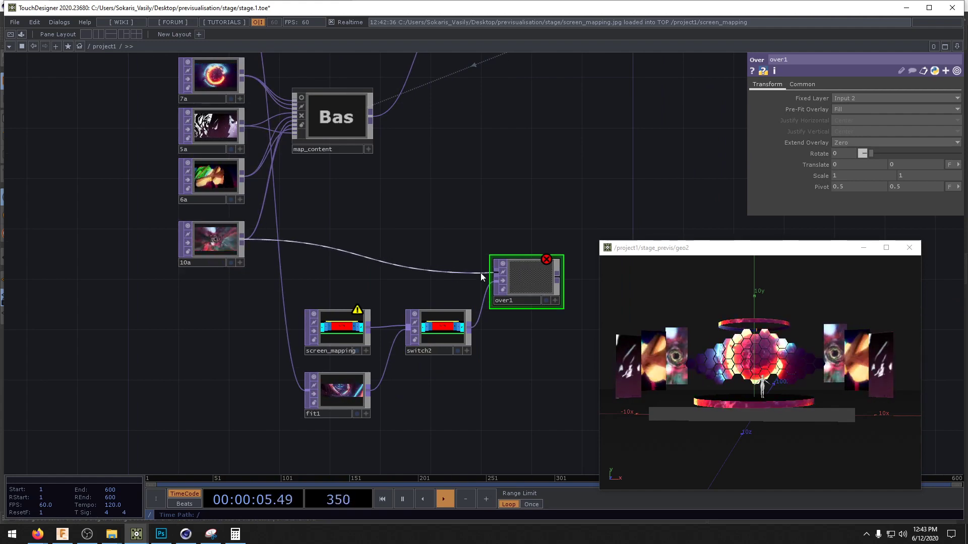
- Feed fit1 from the 10a movie and connect the 9a movie to over1's first input
left_click_drag(480, 273, 301, 388)
left_click_drag(336, 252, 343, 315)
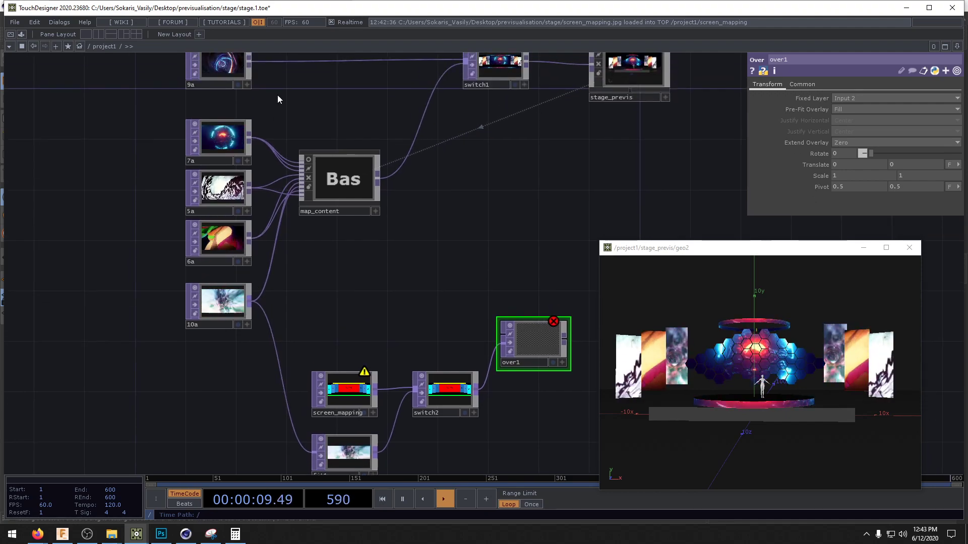
left_click_drag(277, 99, 451, 277)
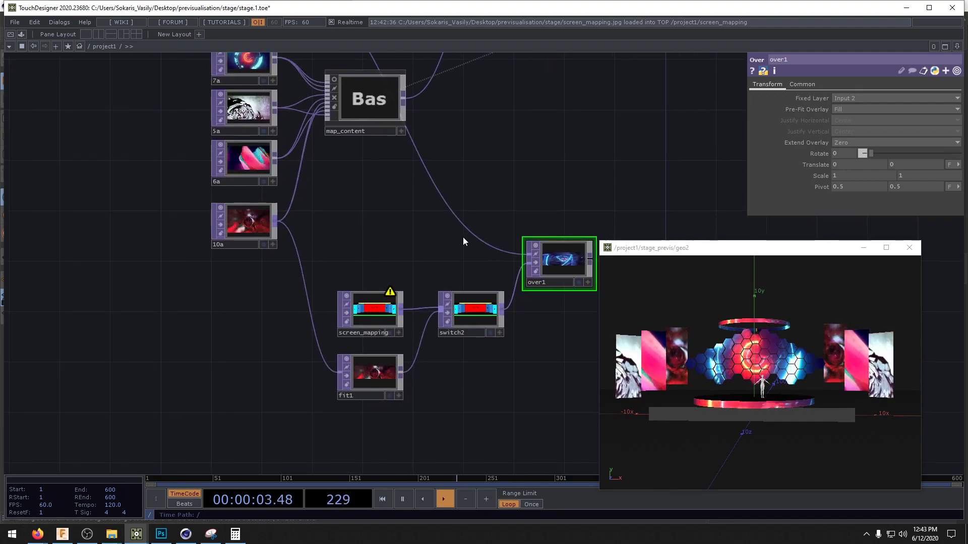
- Open the map_content component and copy its back input together with the connected fit1
scroll(427, 236, "up", 5)
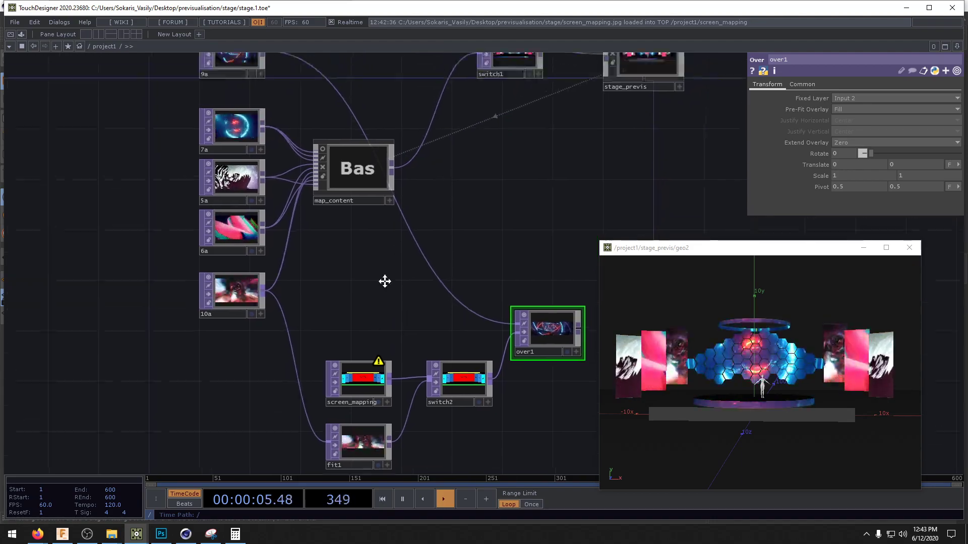
left_click(359, 217)
double_click(358, 213)
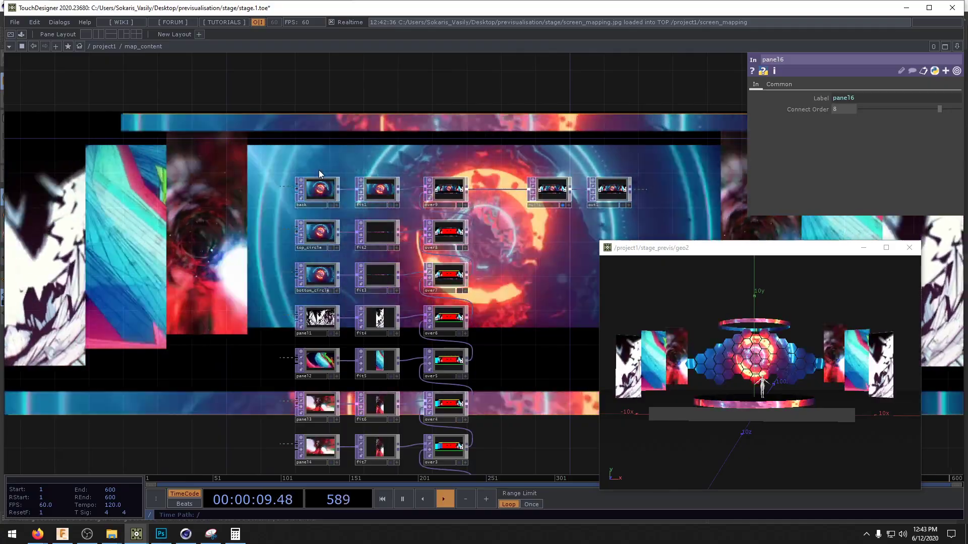
scroll(303, 198, "up", 2)
right_click_drag(321, 166, 441, 229)
key("ctrl+c")
- Paste the copied nodes above screen_mapping in the project network and connect fit2 to over1's first input
scroll(441, 230, "up", 2)
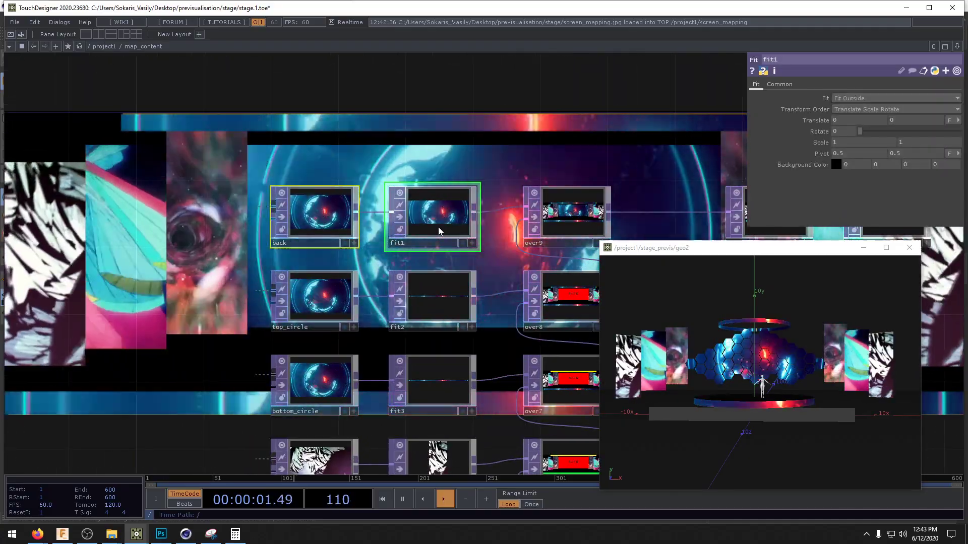
key("u")
left_click_drag(490, 287, 477, 255)
key("ctrl+v")
left_click_drag(559, 275, 422, 315)
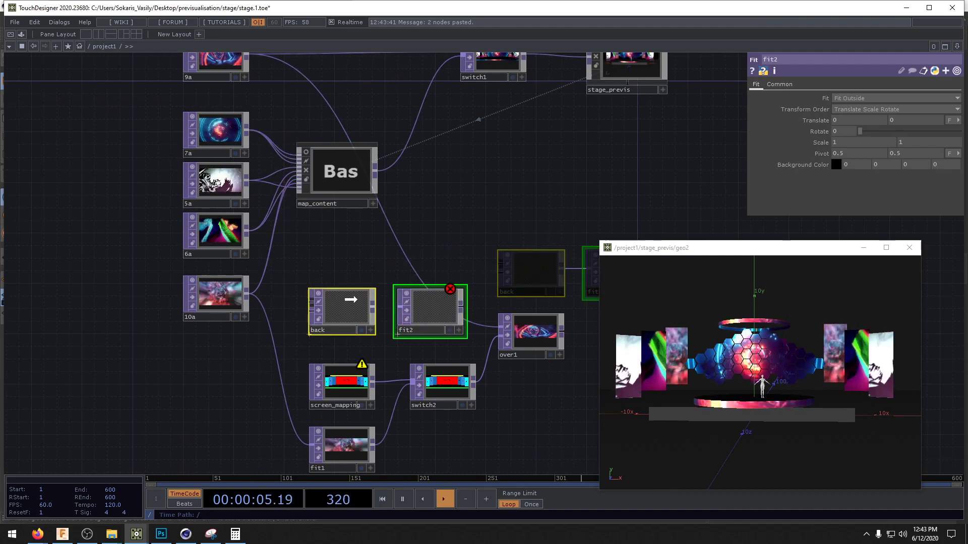
left_click(460, 305)
left_click(501, 327)
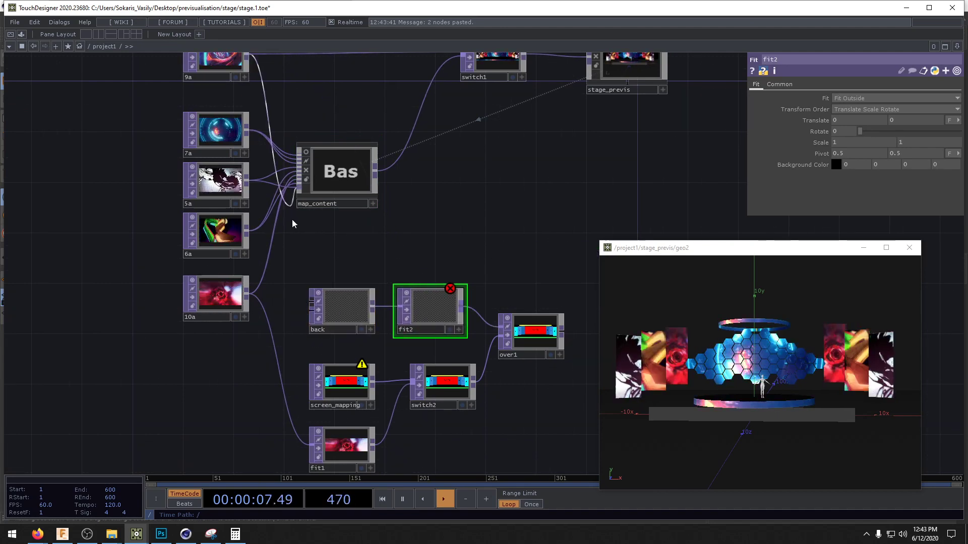
left_click(305, 301)
left_click_drag(317, 140, 326, 185)
left_click(362, 353)
key("Delete")
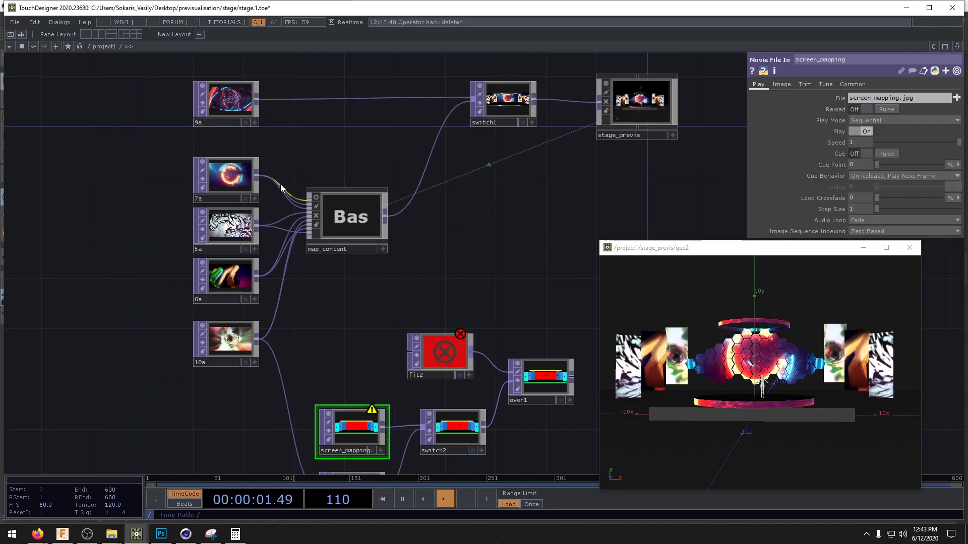
key("ctrl+z")
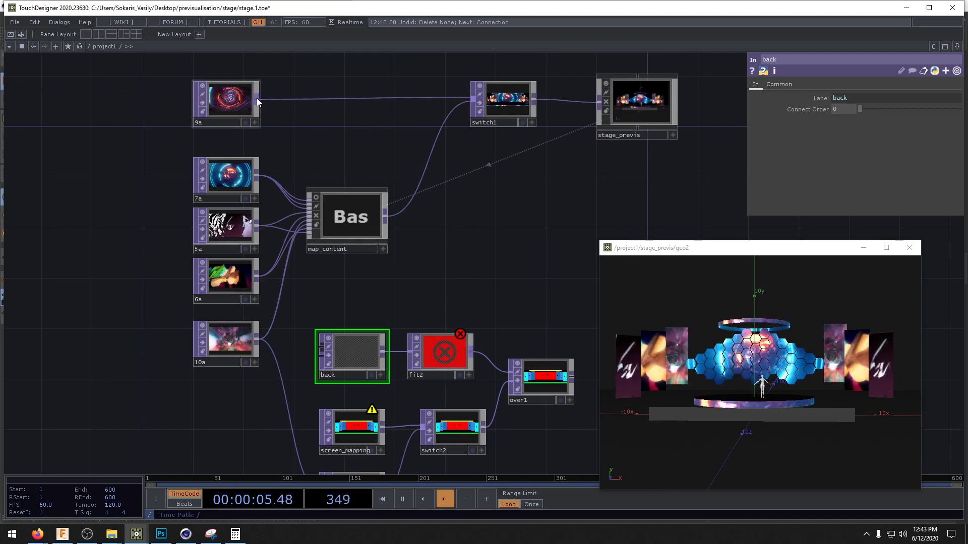
- Connect the 9a movie directly to fit2, delete the back node, and move fit2 into its place above screen_mapping
left_click_drag(257, 101, 356, 358)
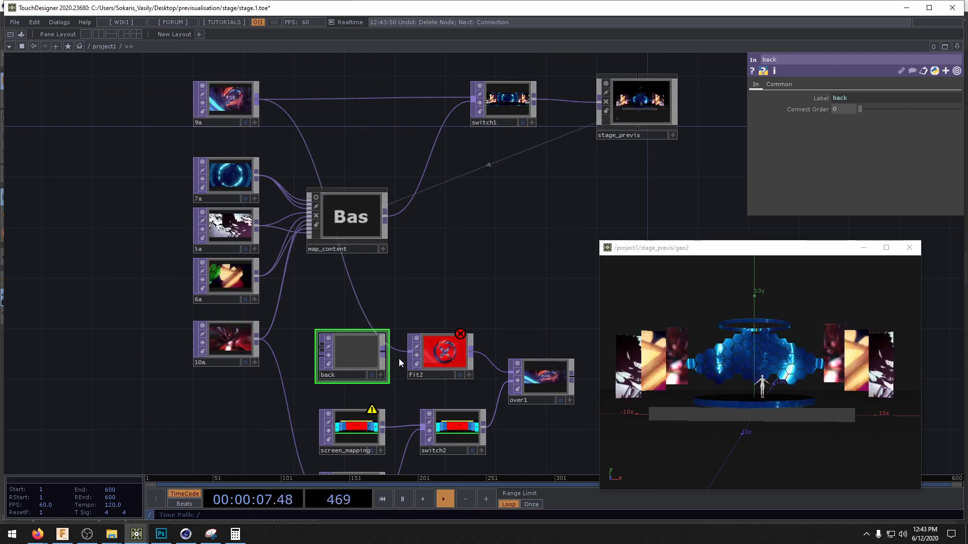
key("Delete")
left_click_drag(436, 361, 343, 358)
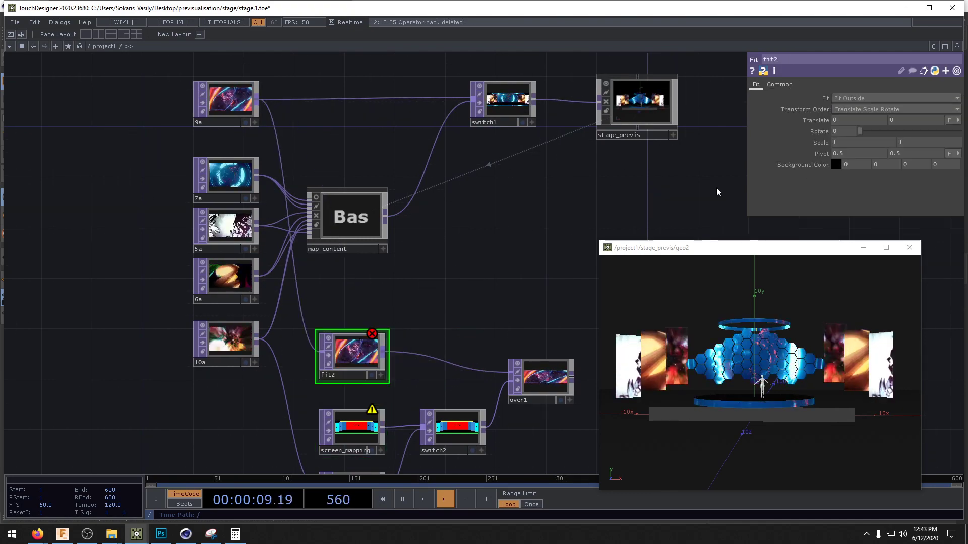
- Correct fit2's resolution expressions to op('stage_previs/geo2/back').width and op('stage_previs/geo2/back').height
left_click(777, 84)
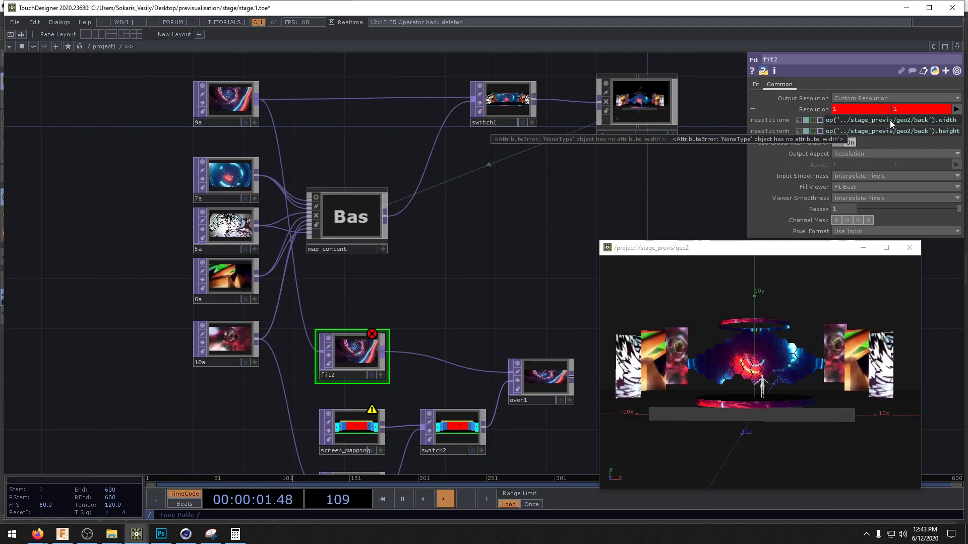
left_click_drag(851, 122, 840, 133)
key("BackSpace")
key("BackSpace")
- Scale over1's overlay to 0.495 in both directions and set its vertical translation to 0.09 to fit the central screen area
scroll(506, 235, "up", 3)
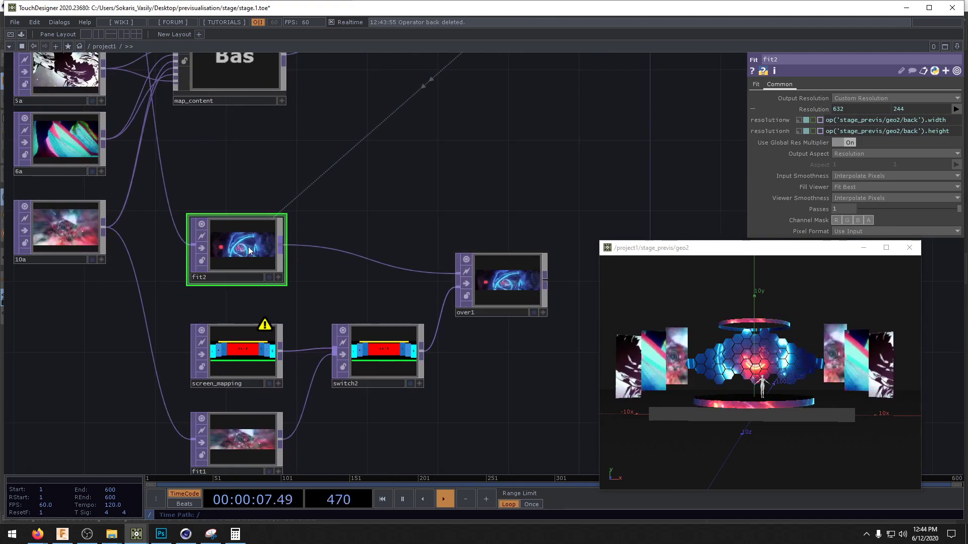
left_click_drag(337, 276, 408, 298)
left_click(453, 270)
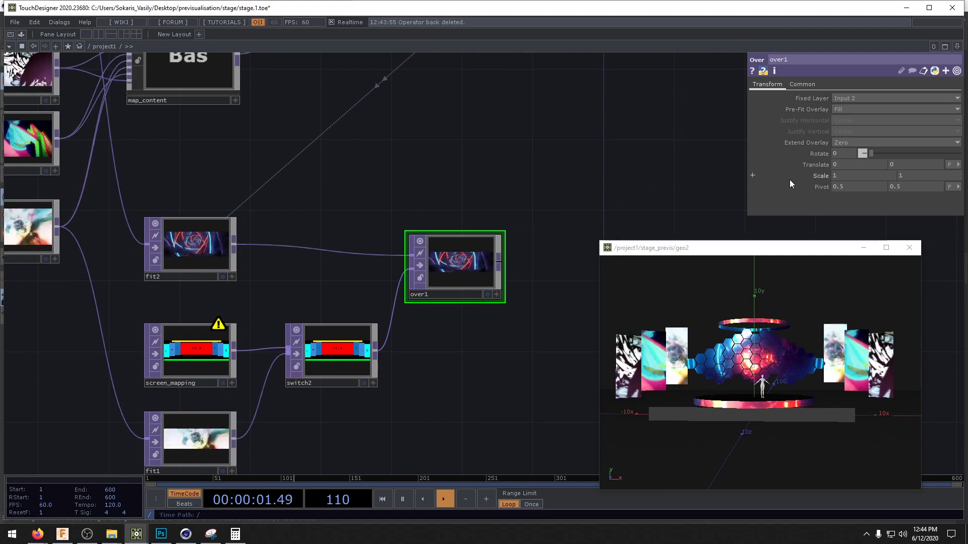
middle_click_drag(819, 176, 801, 163)
scroll(509, 282, "up", 5)
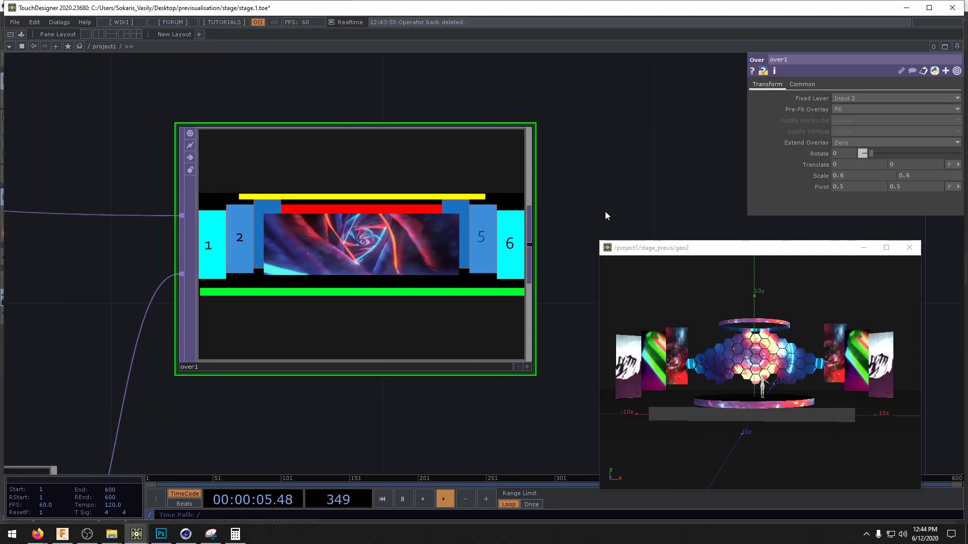
mouse_move(819, 176)
middle_mouse_down()
mouse_move(816, 164)
mouse_move(829, 201)
mouse_move(824, 157)
mouse_move(826, 176)
middle_mouse_up()
middle_click_drag(900, 176, 925, 156)
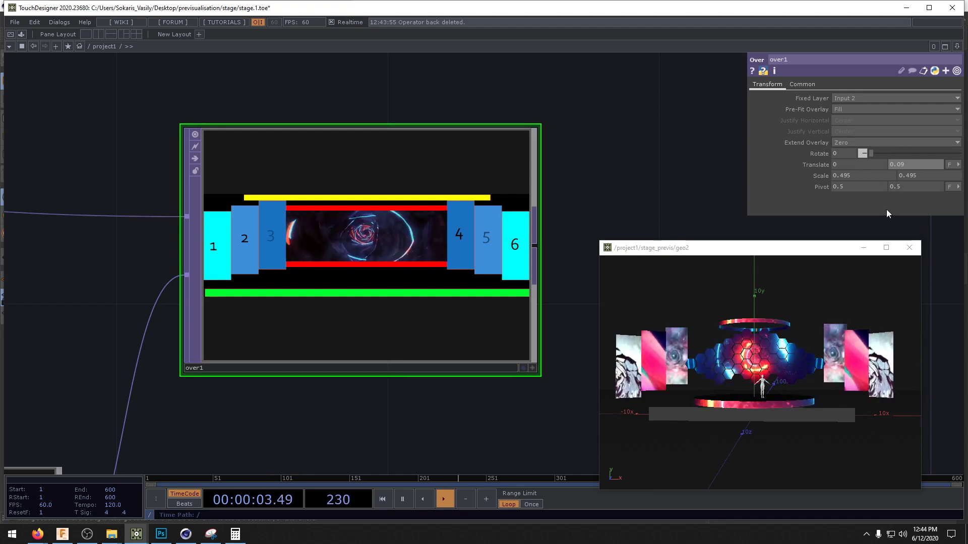
scroll(387, 267, "down", 1)
scroll(387, 267, "down", 6)
left_click_drag(352, 333, 474, 317)
middle_click(312, 257)
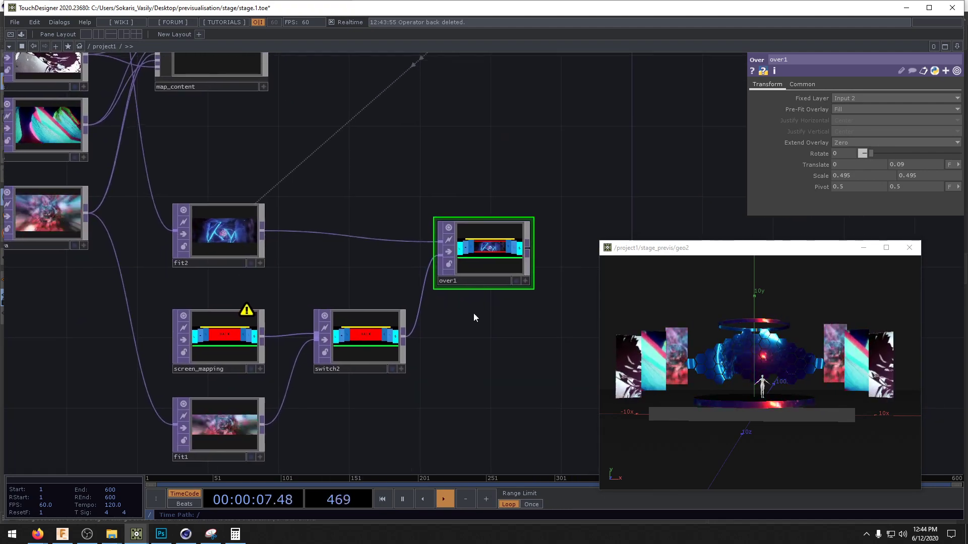
- Set over1's pre-fit overlay to Native Resolution and scale the overlay to 0.995 in both directions
left_click(846, 109)
left_click(848, 162)
scroll(479, 255, "up", 5)
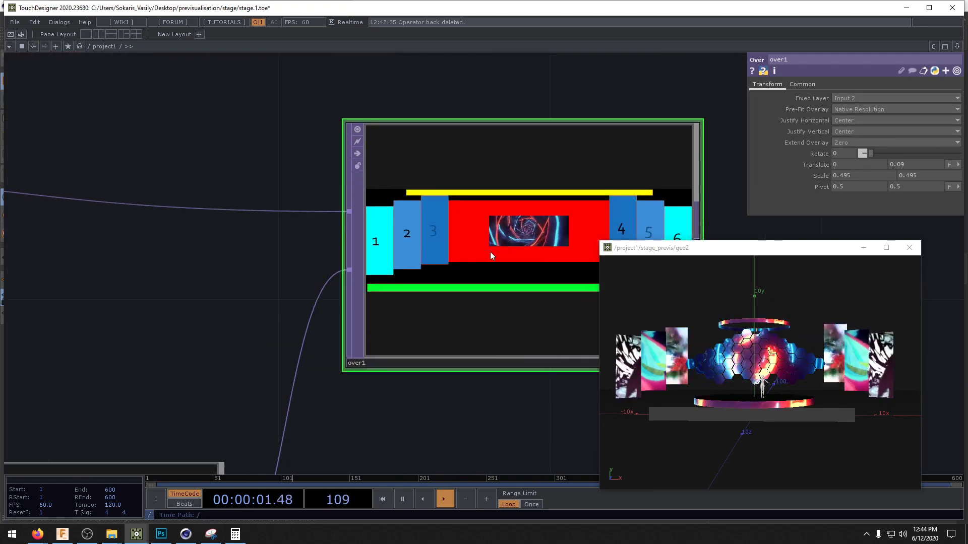
scroll(543, 227, "down", 2)
left_click_drag(543, 226, 468, 218)
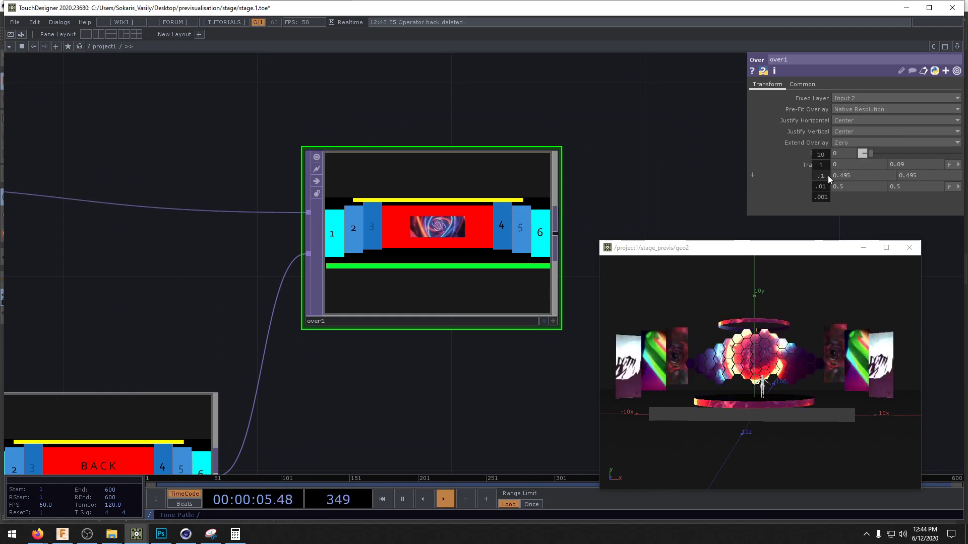
mouse_move(827, 176)
middle_mouse_down()
mouse_move(852, 171)
mouse_move(818, 182)
middle_mouse_up()
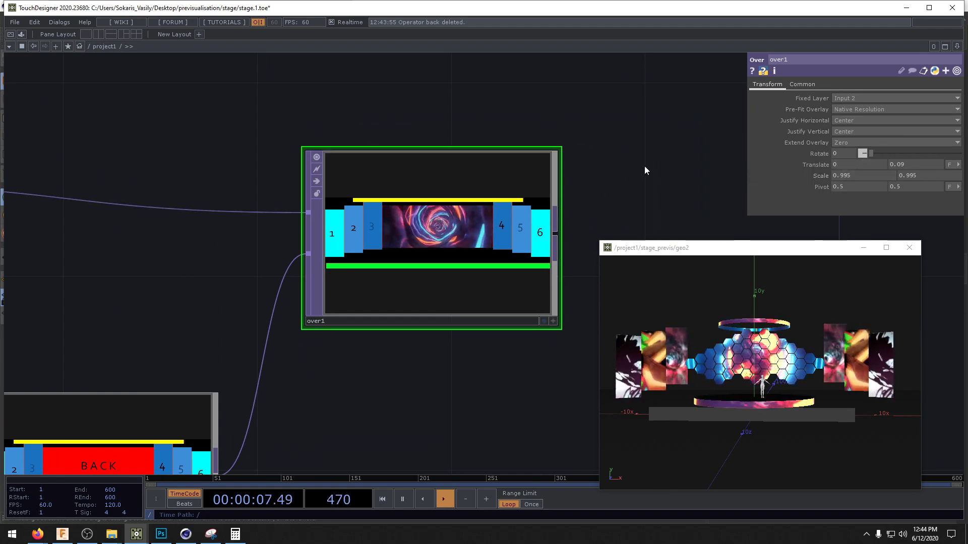
scroll(644, 165, "down", 10)
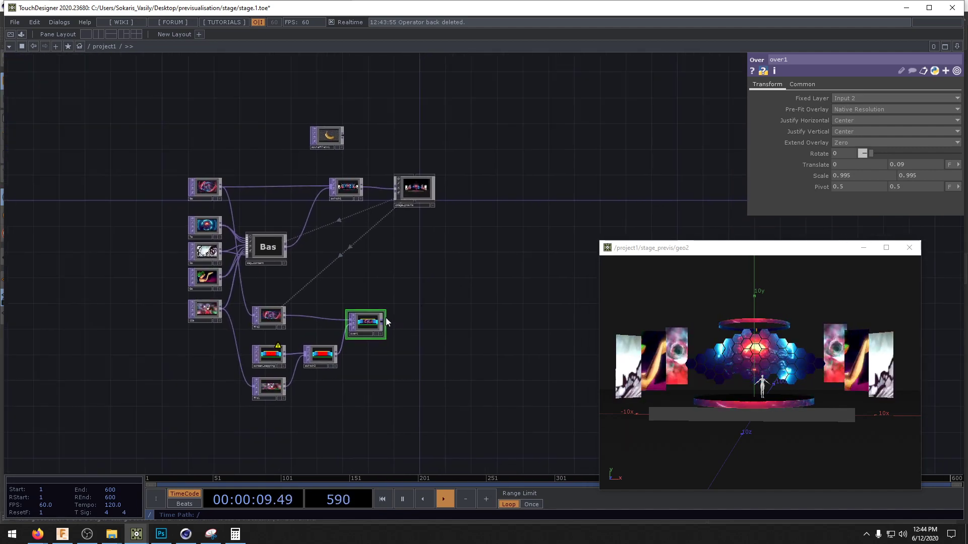
left_click_drag(385, 319, 412, 191)
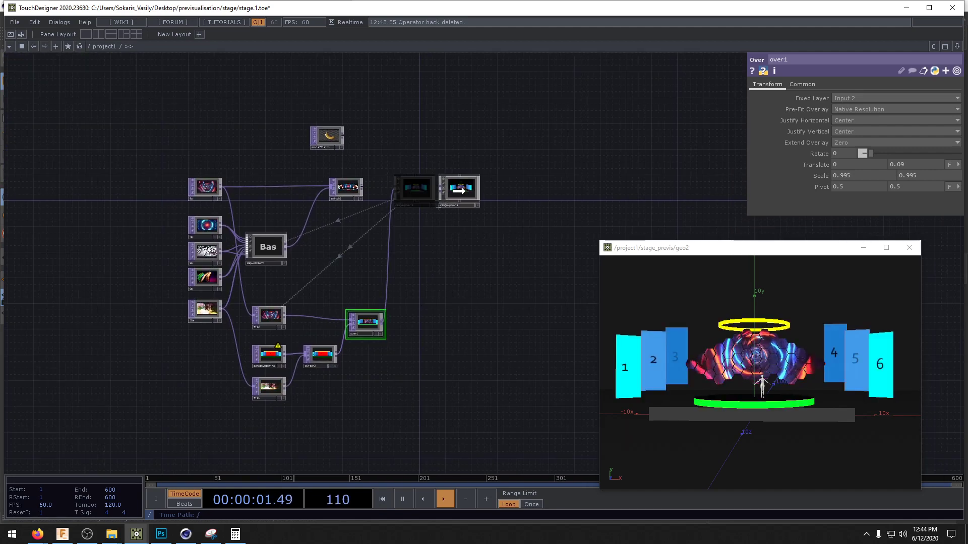
key("ctrl+z")
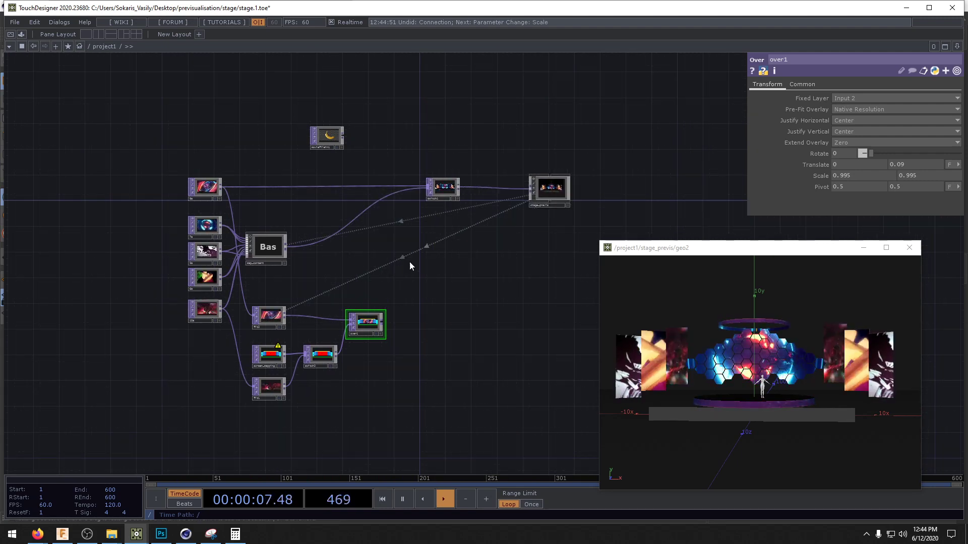
- Connect over1 to switch1 as an additional input and adjust switch1's index so over1 feeds stage_previs
left_click_drag(455, 301, 414, 481)
scroll(440, 347, "up", 3)
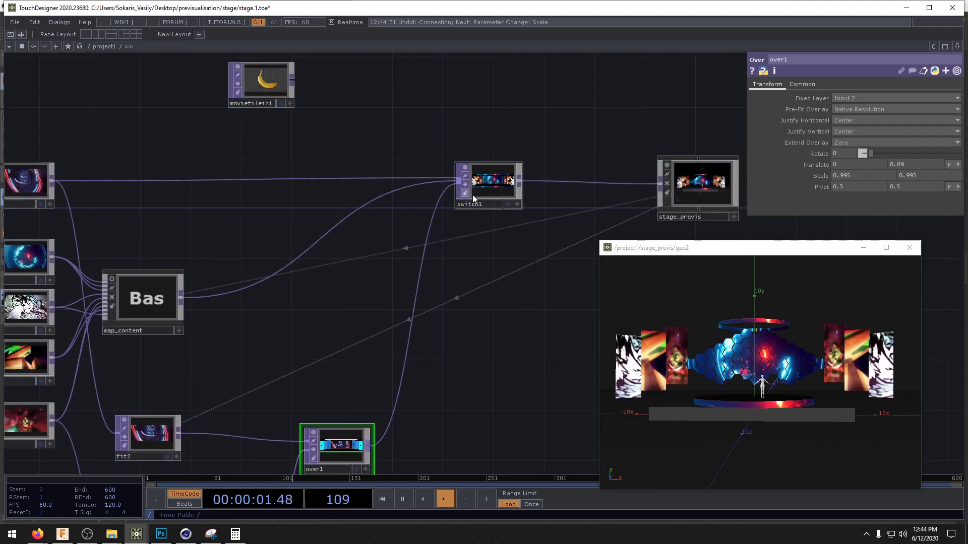
left_click(474, 196)
left_click_drag(879, 99, 897, 99)
- Set switch2's index to 1.27 so the fit1 input is used behind the overlay
left_click_drag(528, 337, 549, 203)
left_click(277, 381)
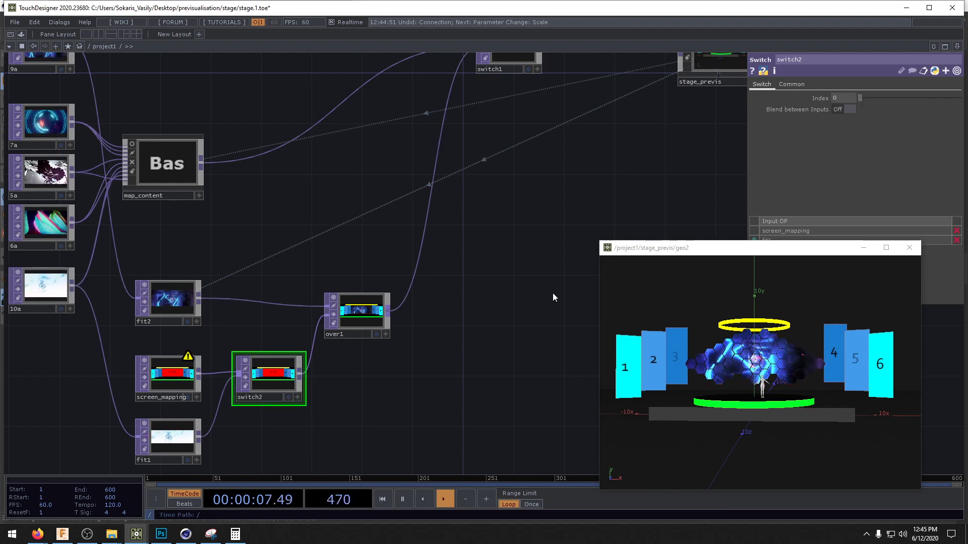
left_click_drag(868, 98, 871, 98)
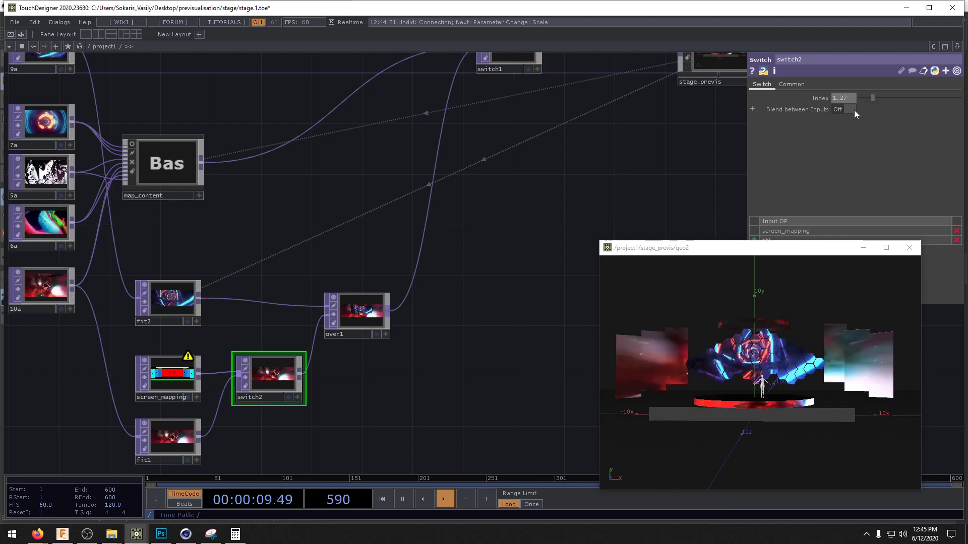
- Connect fit2's output to fit1's input in place of the 10a movie
left_click_drag(531, 297, 420, 344)
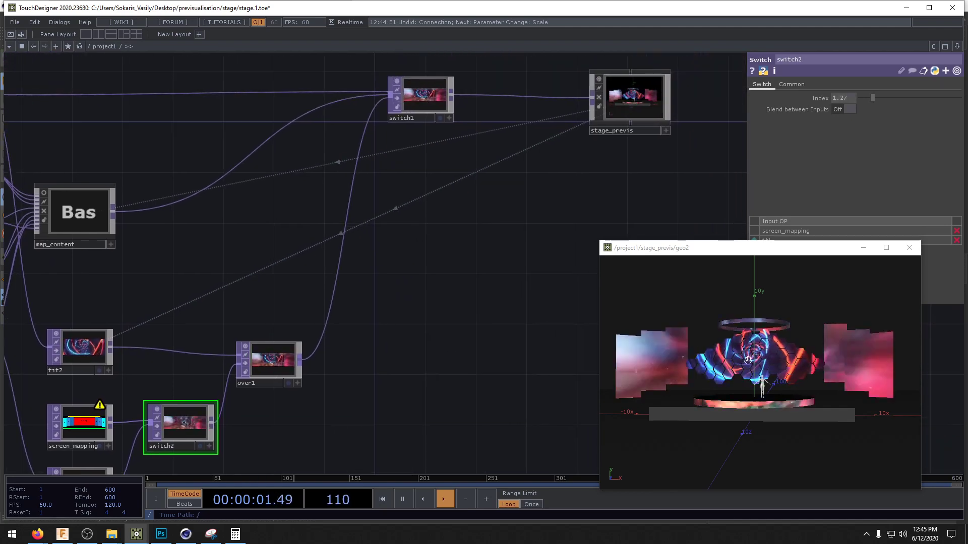
left_click_drag(509, 254, 448, 198)
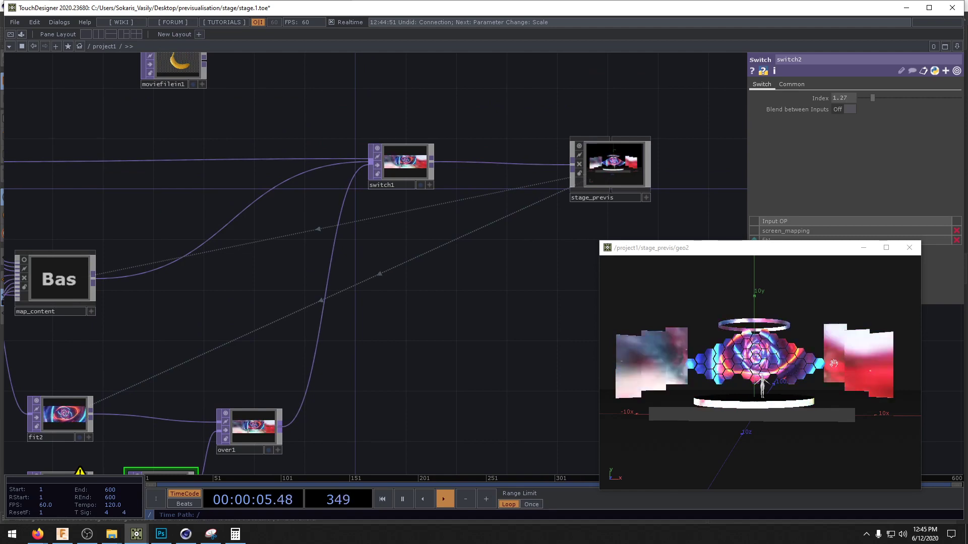
left_click_drag(157, 471, 357, 280)
scroll(357, 280, "down", 3)
left_click_drag(282, 203, 401, 251)
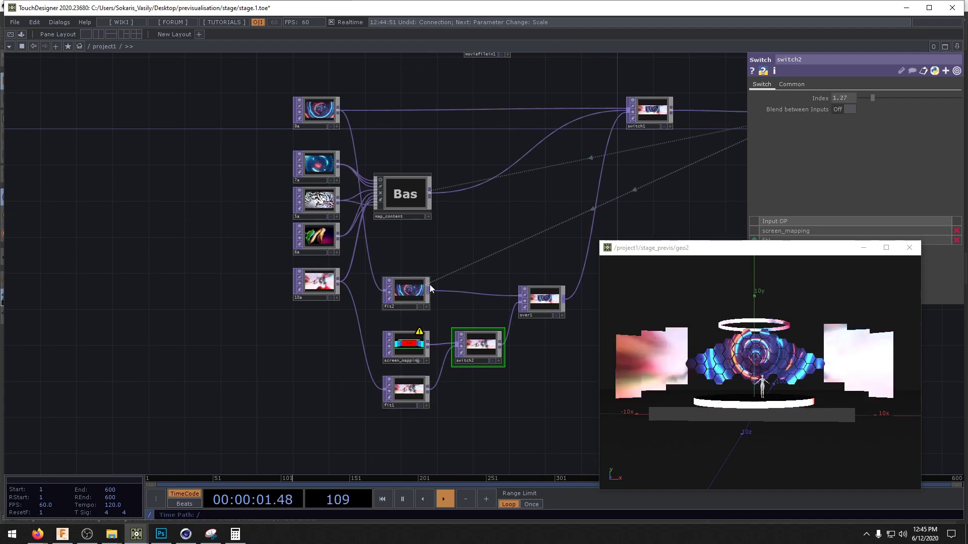
left_click_drag(429, 287, 371, 377)
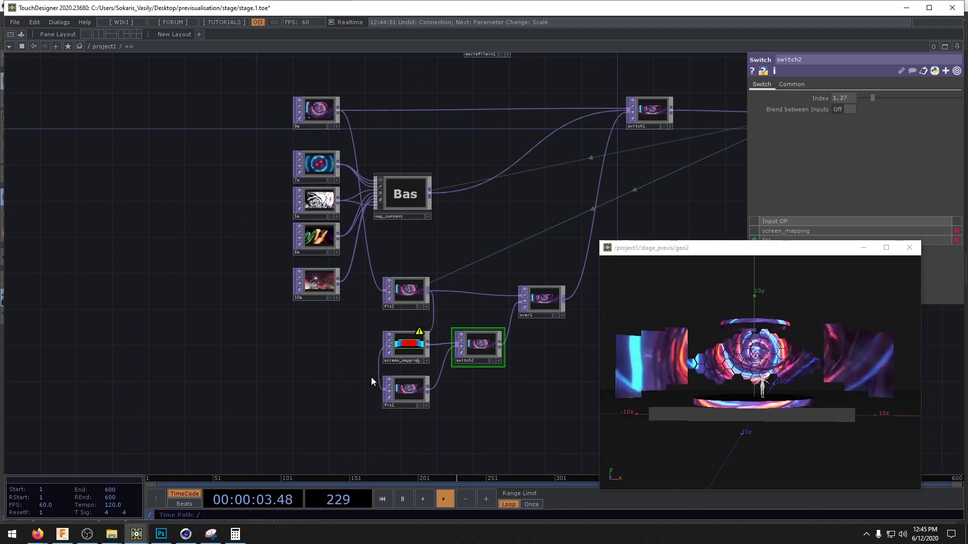
- Move screen_mapping, fit1, switch2 and over1 together away from fit2 to make room in the network
left_click_drag(392, 295, 383, 295)
right_click_drag(406, 435, 541, 308)
left_click_drag(540, 307, 613, 306)
left_click(506, 246)
left_click_drag(451, 295, 311, 245)
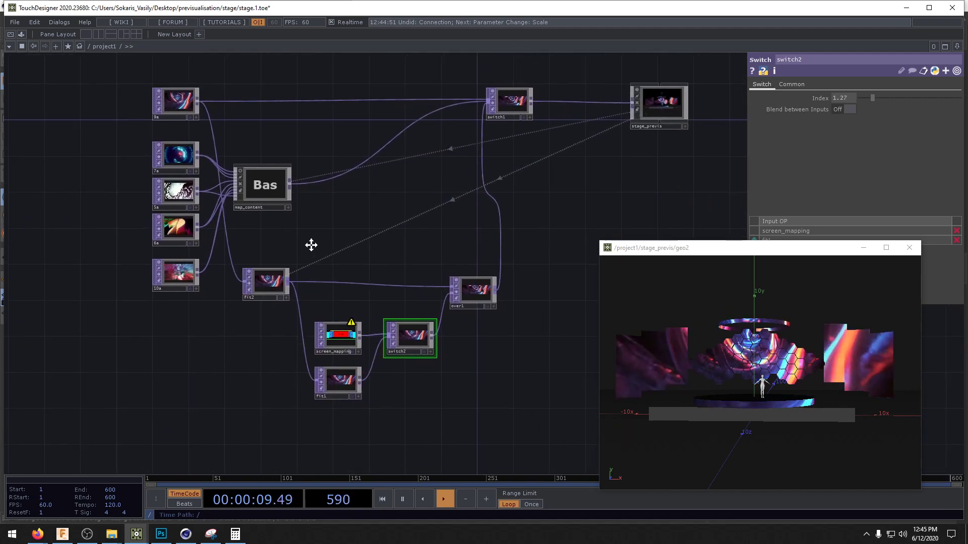
scroll(436, 314, "up", 6)
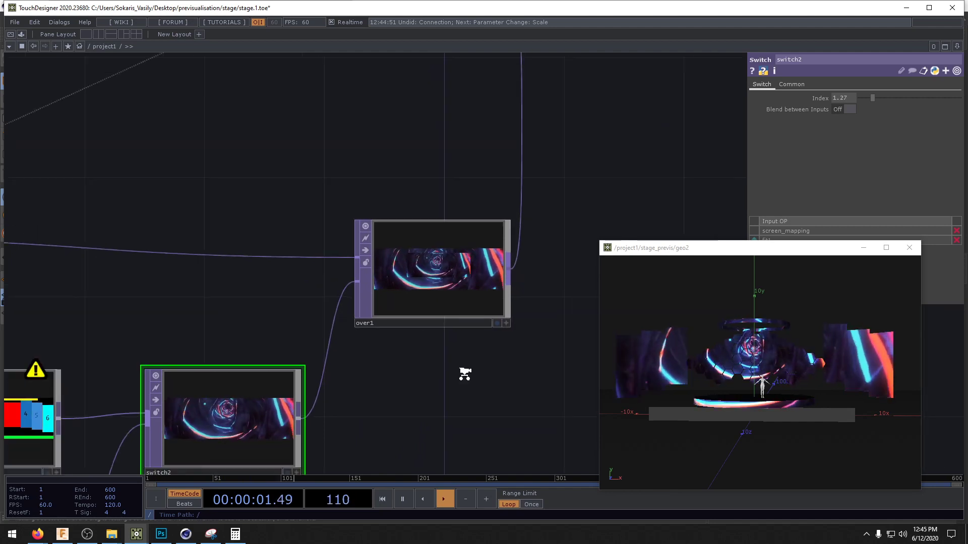
scroll(465, 374, "down", 3)
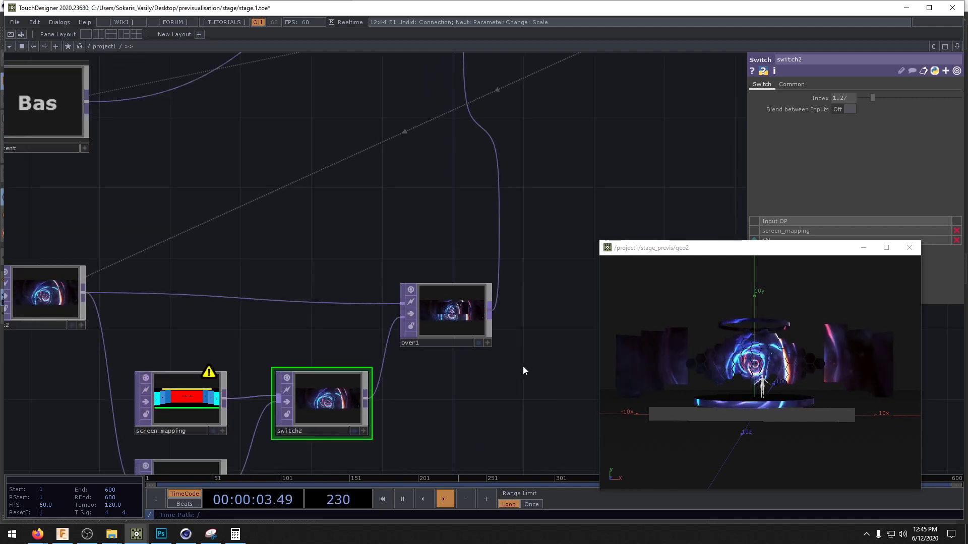
- Insert a Level TOP on the connection between fit2 and fit1, placing it beside fit1
right_click(255, 234)
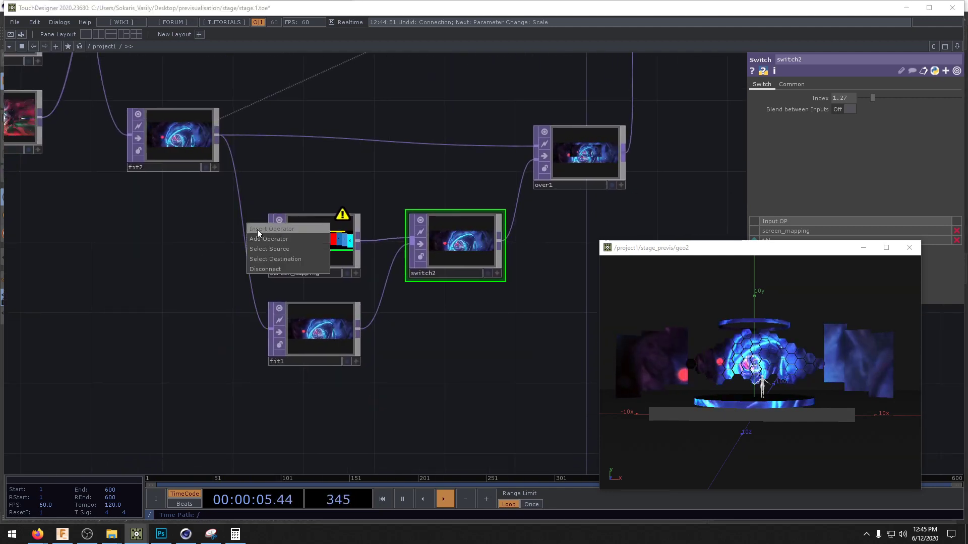
left_click(257, 229)
type("le")
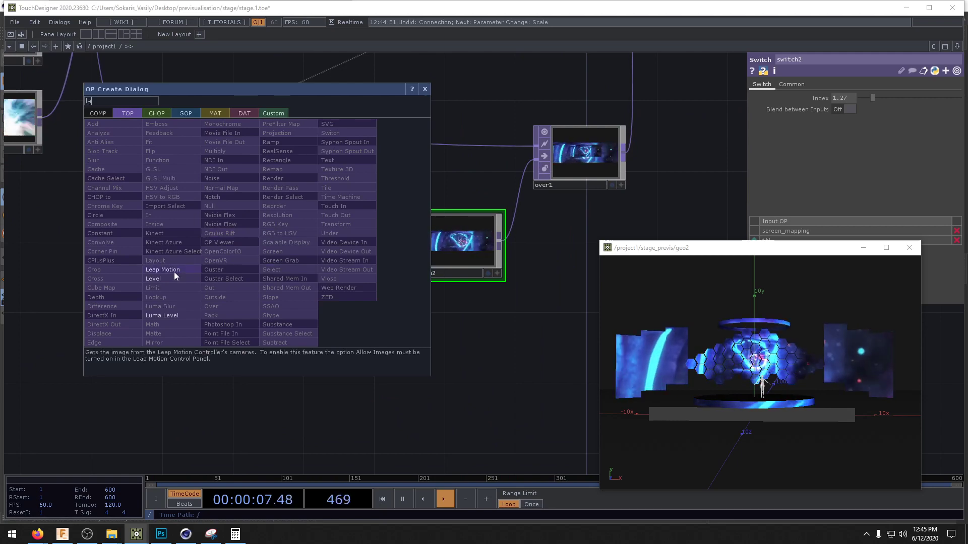
left_click(153, 279)
left_click(218, 332)
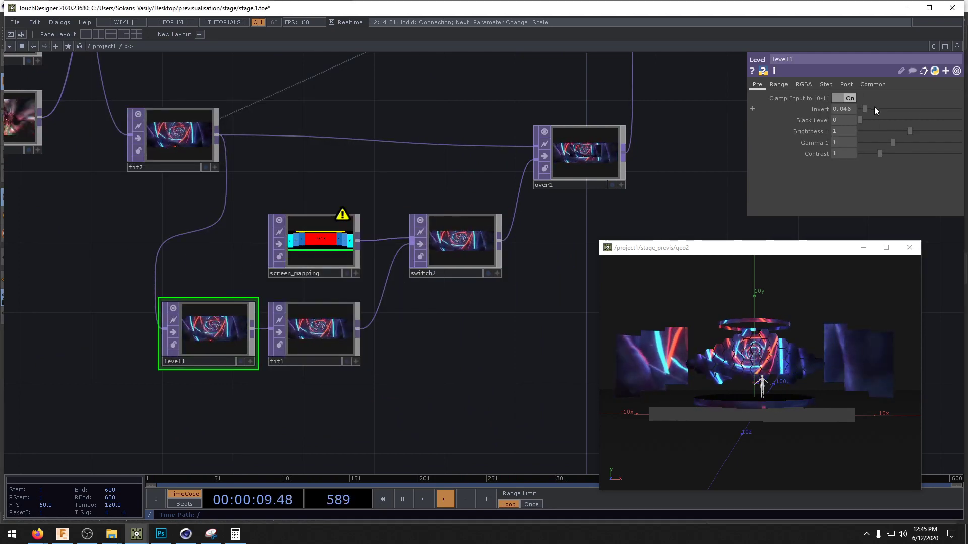
- Try out level1's invert, black level and contrast adjustments, restoring each to its default
left_click_drag(874, 108, 773, 111)
type("1")
key("Return")
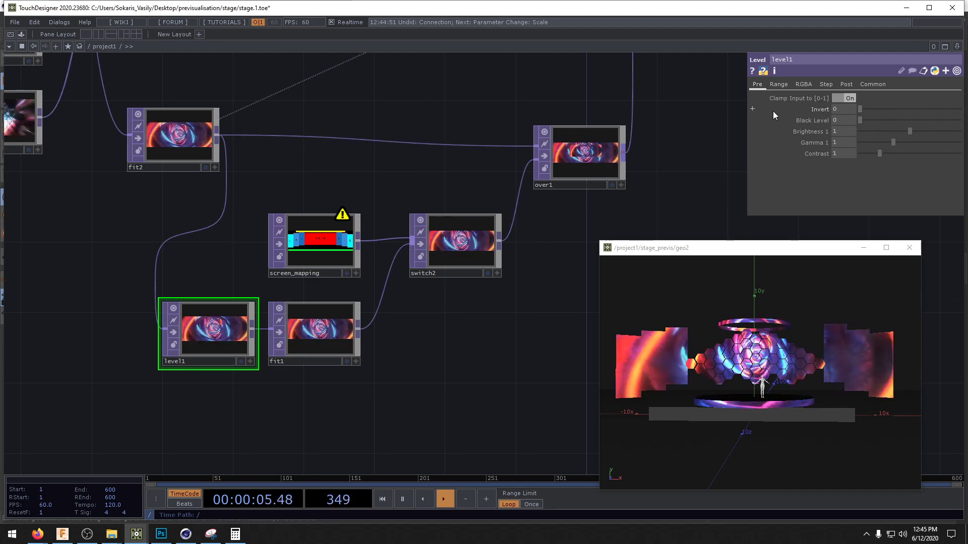
left_click_drag(862, 122, 831, 121)
left_click_drag(879, 152, 715, 151)
type("1")
key("Return")
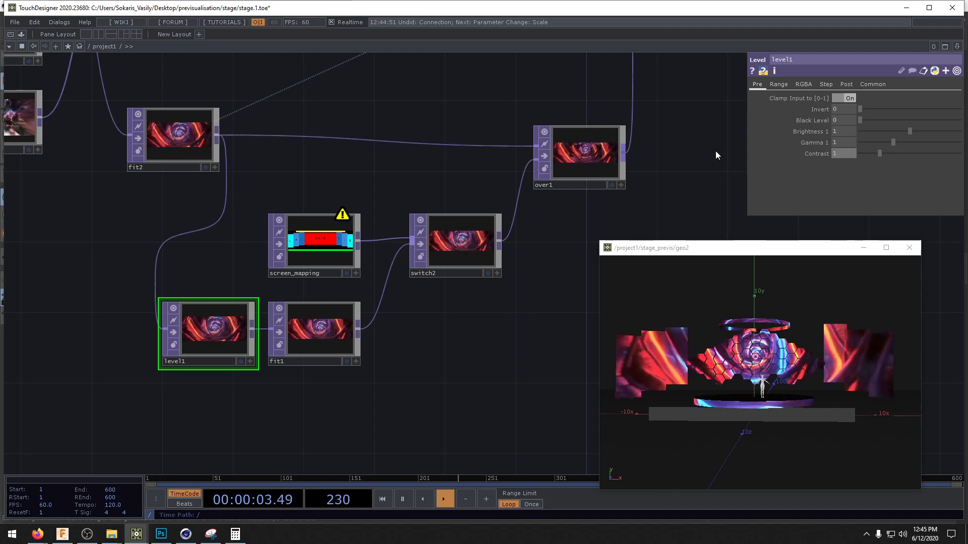
- Tint the side-screen content red by raising level1's Low R value to 0.335
left_click(778, 84)
left_click(804, 84)
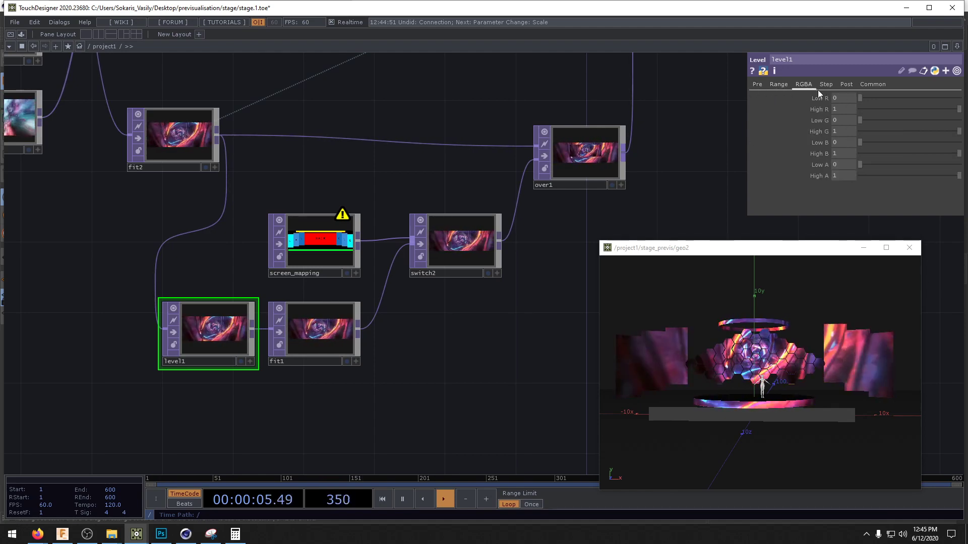
left_click(845, 84)
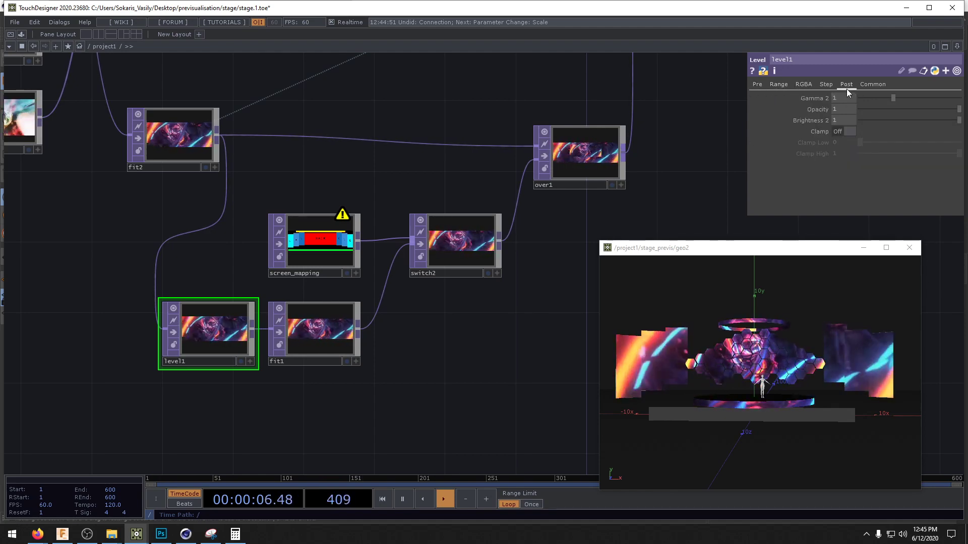
left_click(804, 85)
left_click_drag(859, 98, 893, 101)
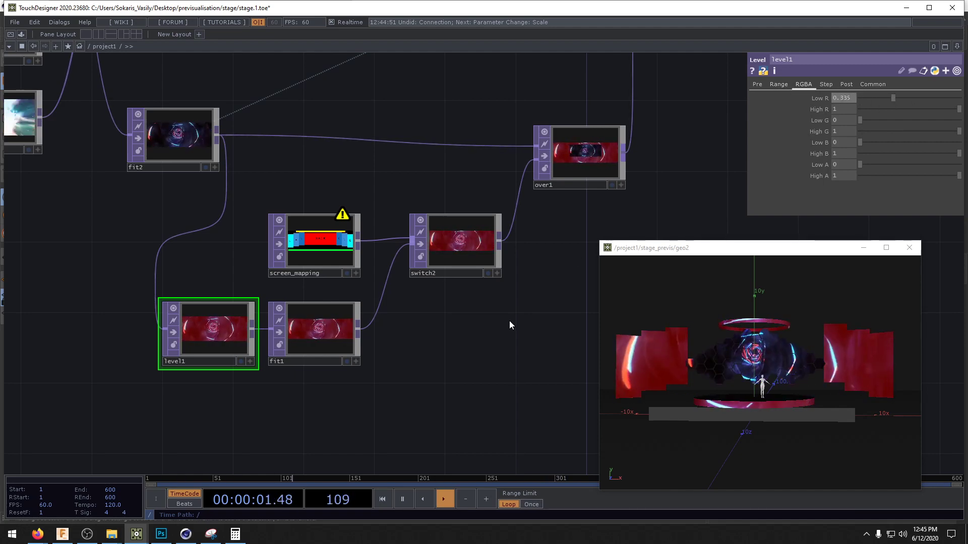
- Insert an Over TOP on the connection between over1 and switch1, placing it just above over1
left_click_drag(498, 330, 437, 387)
scroll(441, 356, "down", 3)
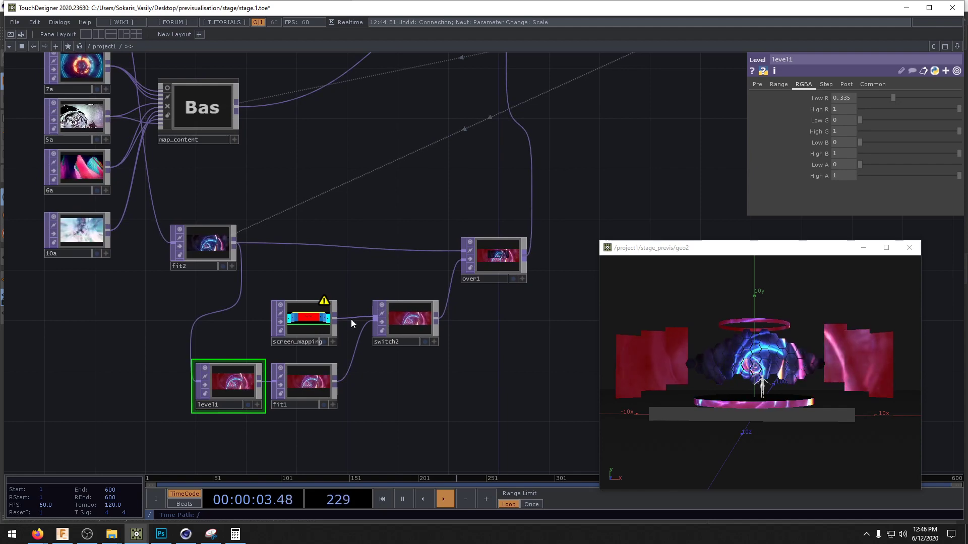
left_click(315, 325)
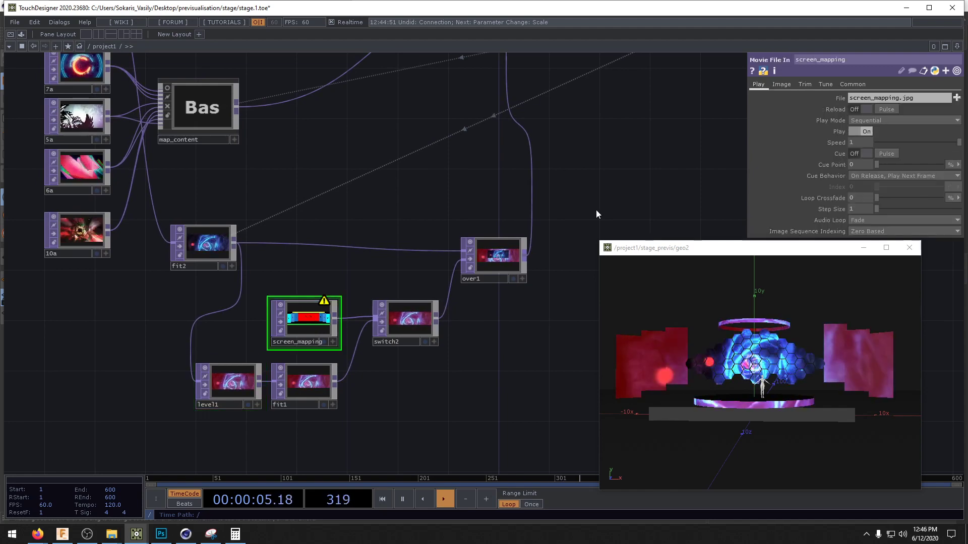
left_click(503, 259)
right_click(535, 186)
left_click(541, 185)
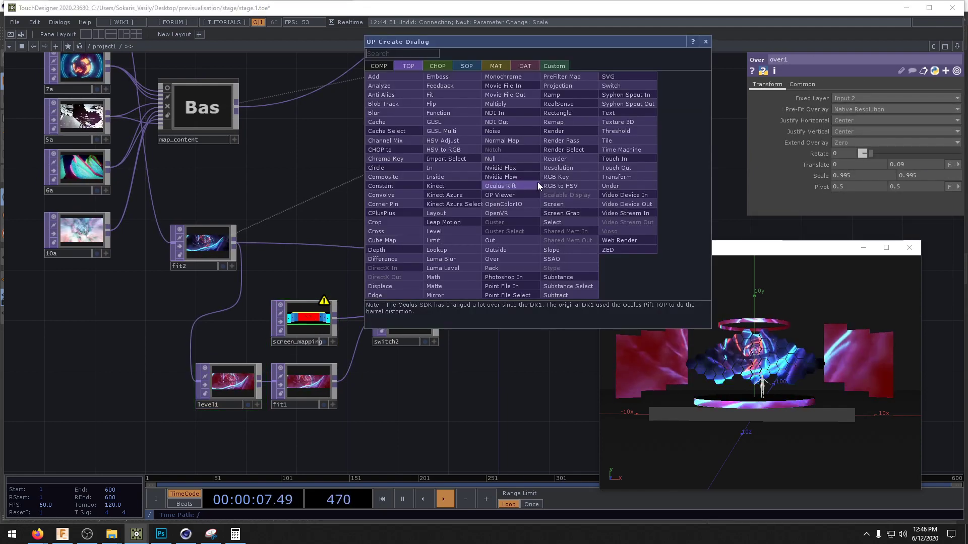
left_click(503, 259)
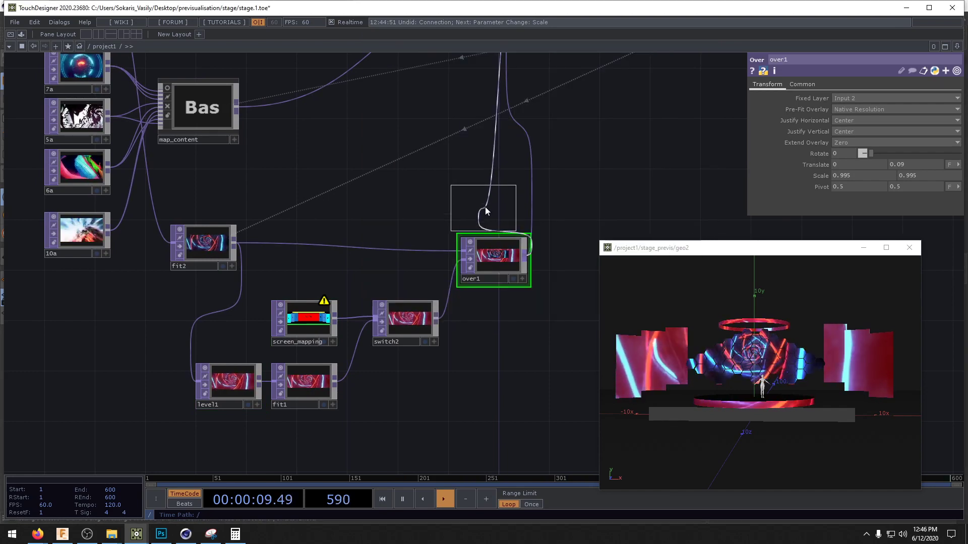
left_click(485, 207)
- Connect fit2 to over2's first input and over1 to its second input
left_click(216, 277)
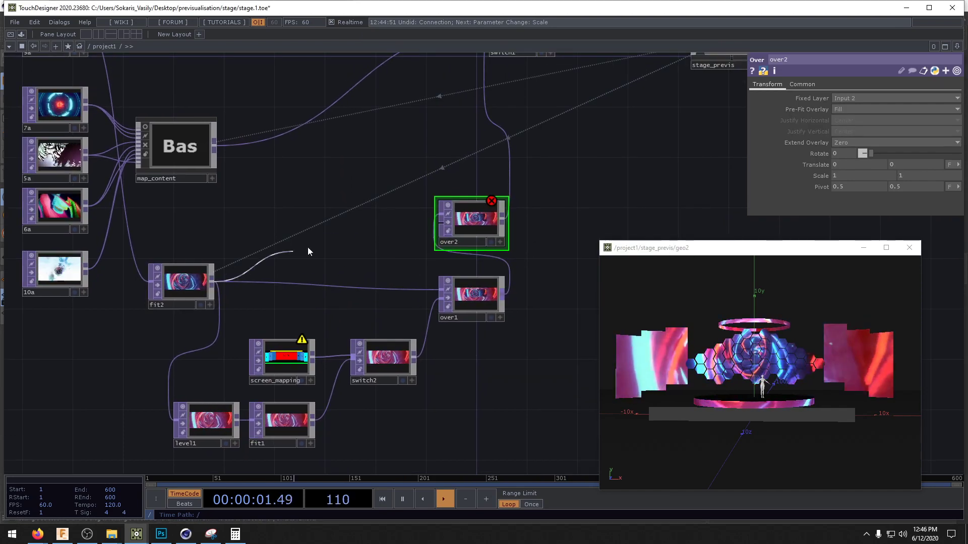
left_click(440, 222)
left_click(502, 293)
left_click(440, 223)
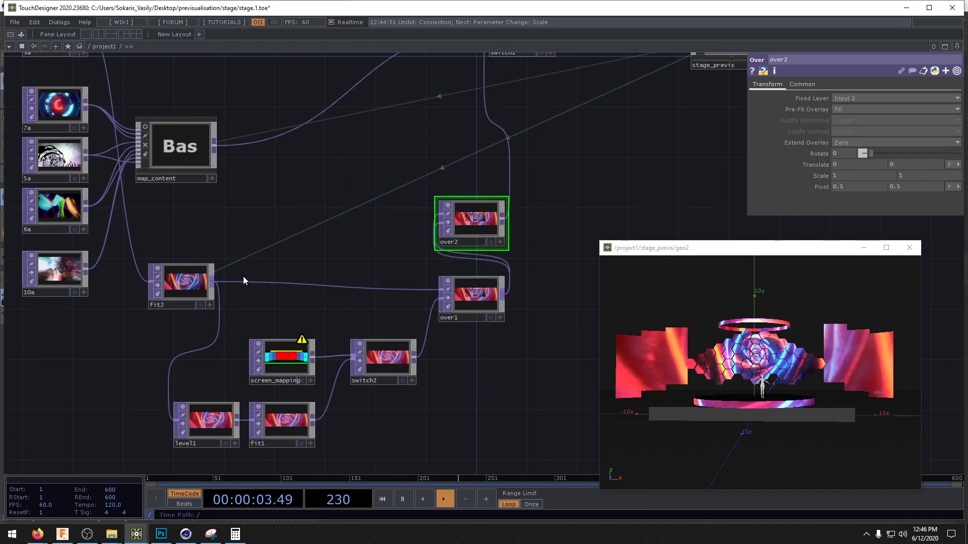
left_click(214, 279)
left_click(440, 214)
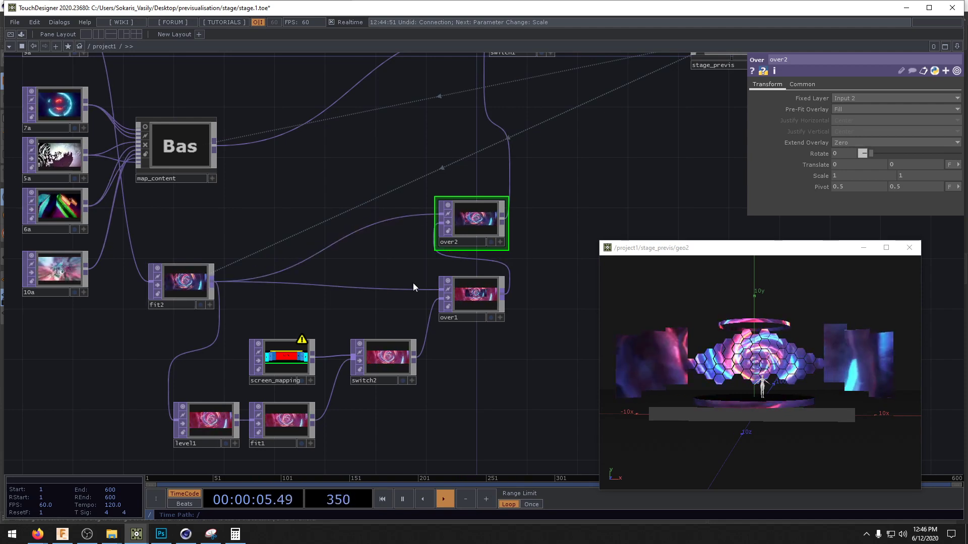
- Replace over2's first input with the 7a movie and set switch2's index to 0 to bring back screen_mapping
left_click_drag(368, 217, 460, 236)
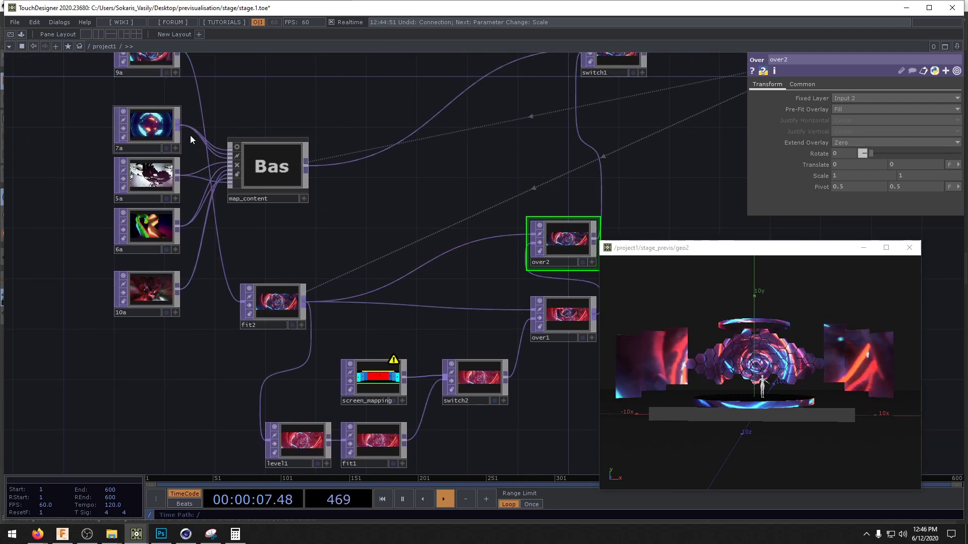
left_click(178, 125)
left_click(532, 234)
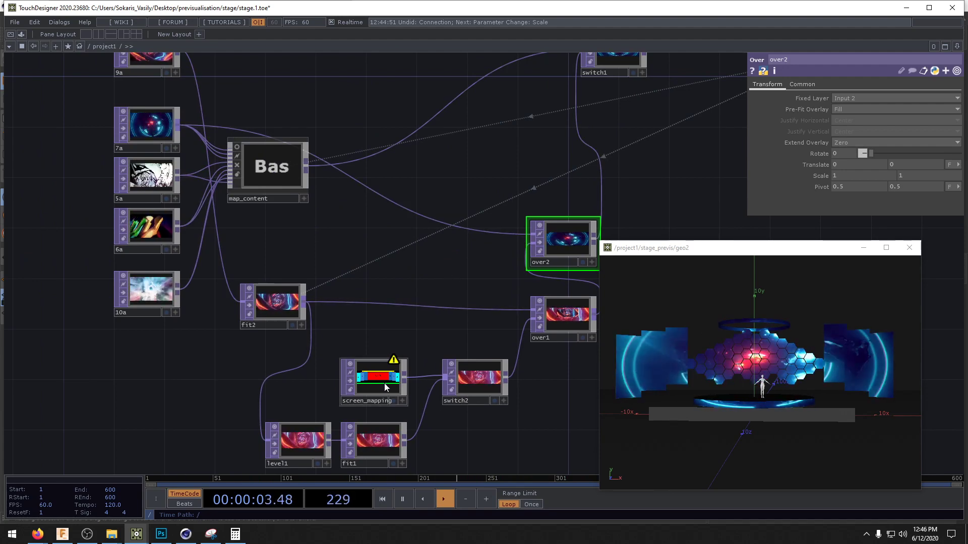
left_click(488, 377)
left_click(856, 99)
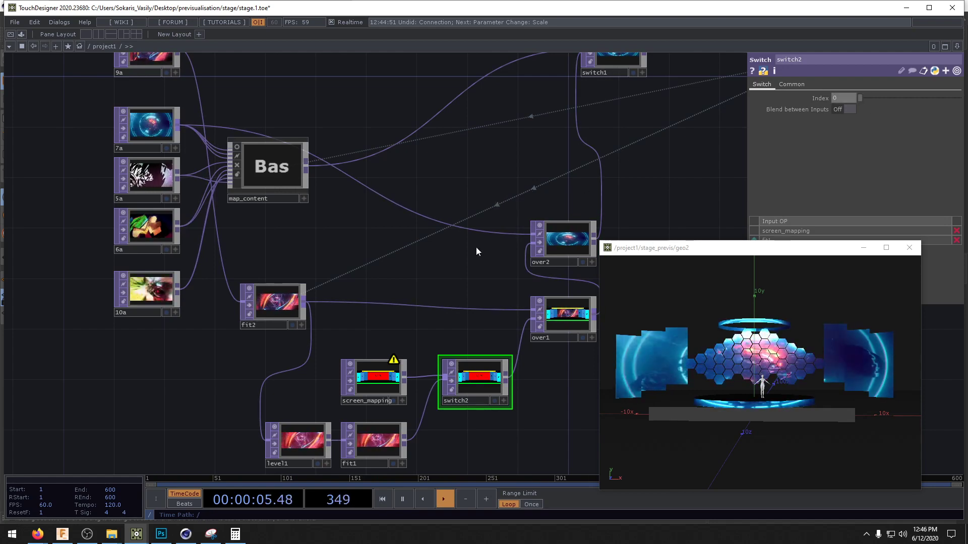
- Insert a Transform TOP on the connection between the 7a movie and over2
right_click(442, 219)
left_click(450, 210)
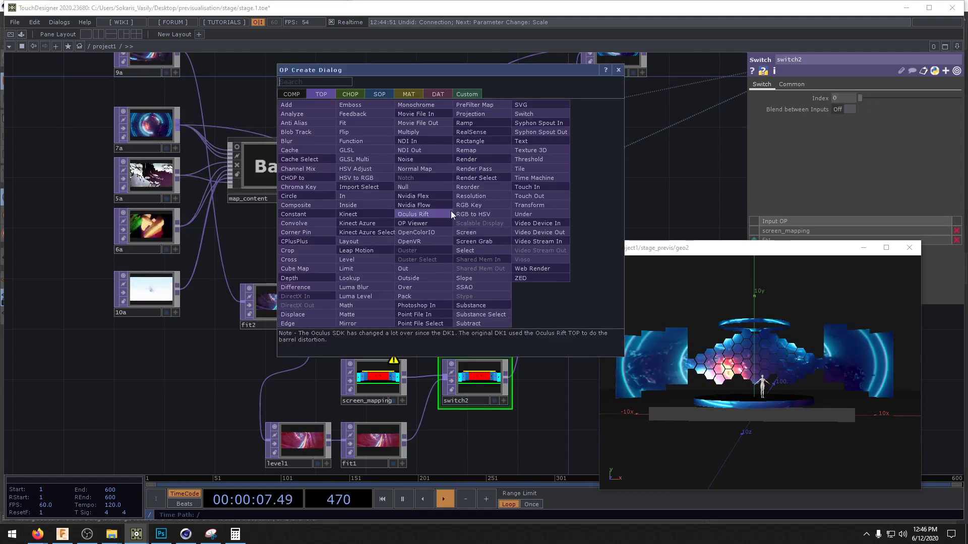
left_click(533, 178)
left_click(440, 243)
- Set over2's Pre-Fit Overlay to Native Resolution
left_click(549, 240)
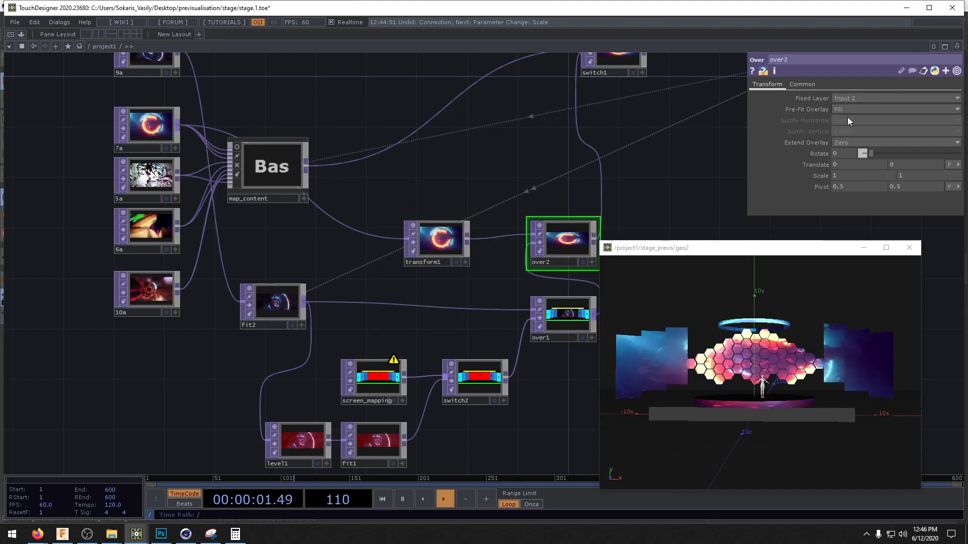
left_click(853, 109)
left_click(852, 162)
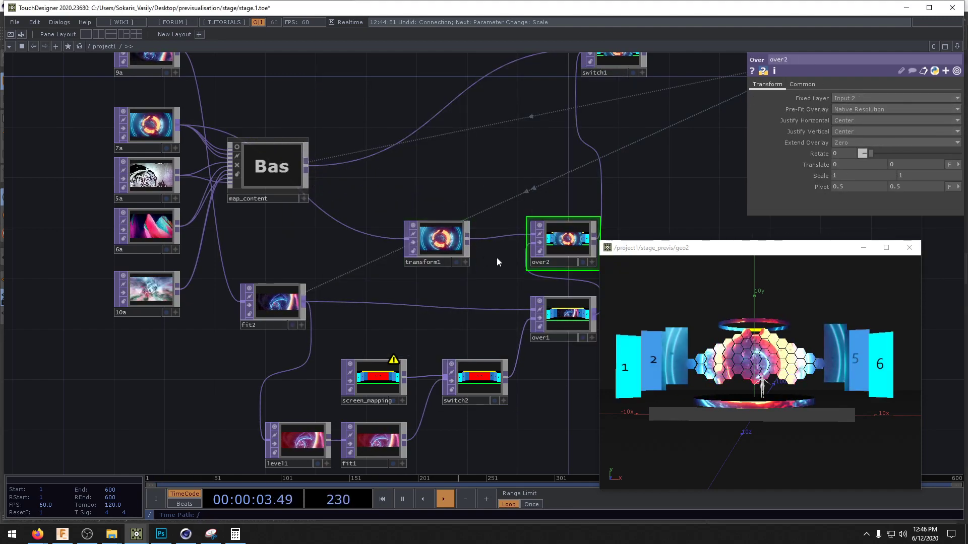
- Move over2 and transform1 further along the network to space out the chain
scroll(492, 262, "up", 2)
left_click_drag(486, 267, 367, 205)
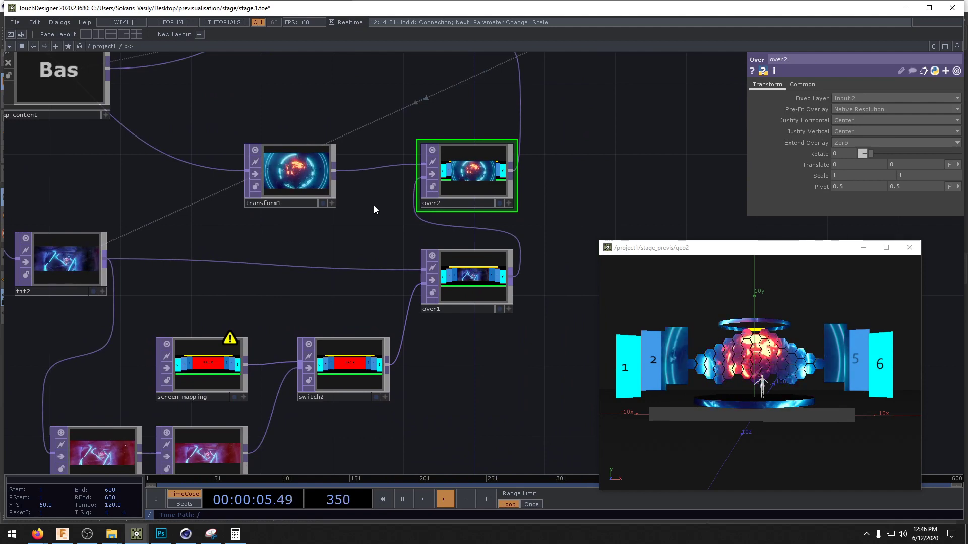
left_click_drag(312, 174, 348, 191)
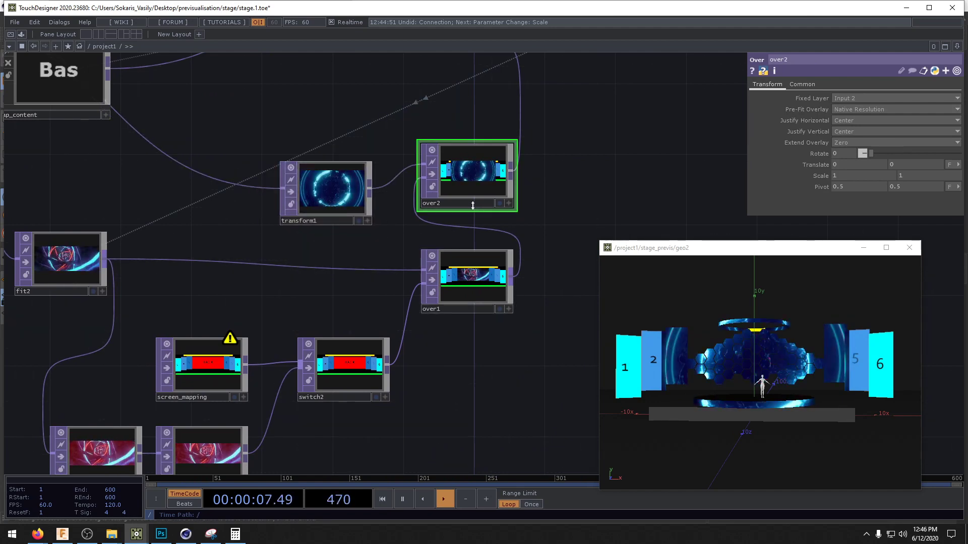
left_click_drag(473, 205, 614, 223)
left_click_drag(333, 189, 474, 172)
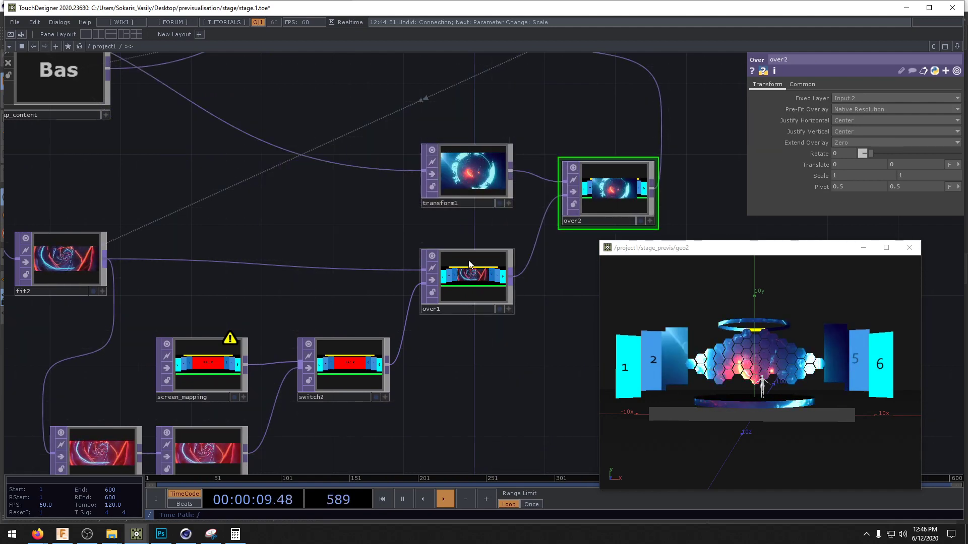
- Place over2 below over1 and rewire the chain so switch2 feeds over2's second input and over2 feeds over1's second input
left_click_drag(469, 264, 451, 88)
left_click_drag(469, 171, 327, 206)
left_click_drag(619, 191, 478, 279)
left_click_drag(477, 201, 454, 288)
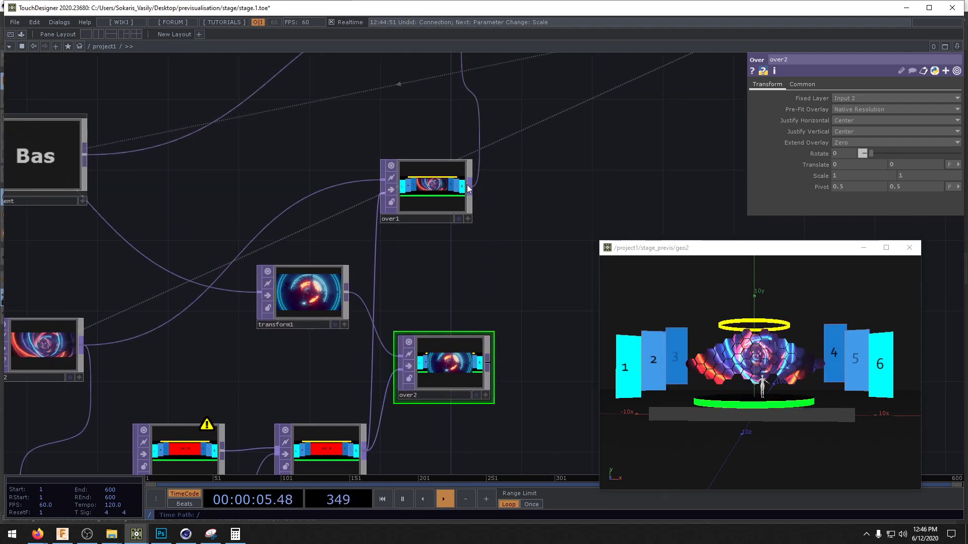
left_click_drag(488, 366, 382, 194)
left_click_drag(435, 197, 456, 258)
left_click_drag(579, 227, 658, 161)
left_click_drag(412, 284, 429, 301)
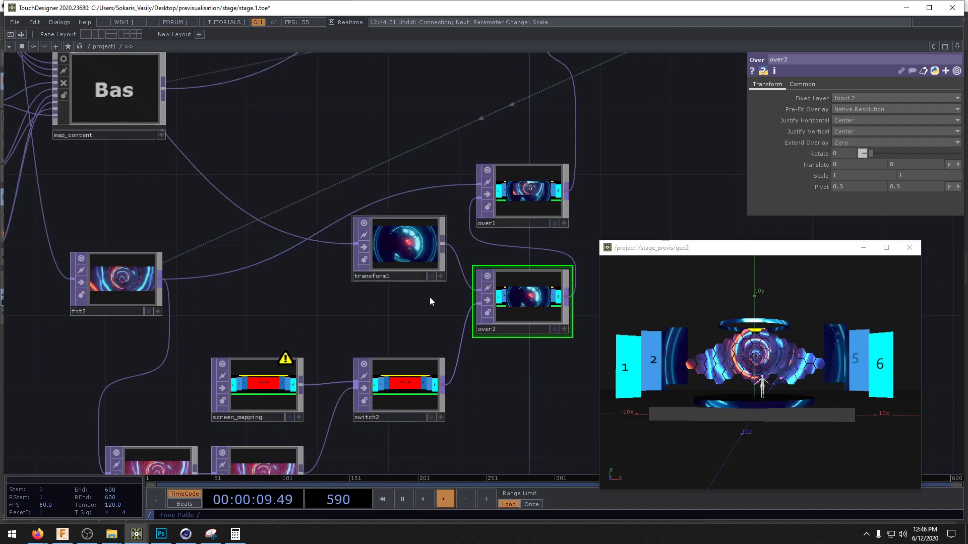
- Switch to the Photoshop mapping document and hide the number labels, BACK text, side rectangles and red rectangle, keeping the yellow and green strips
scroll(469, 368, "up", 4)
left_click(367, 195)
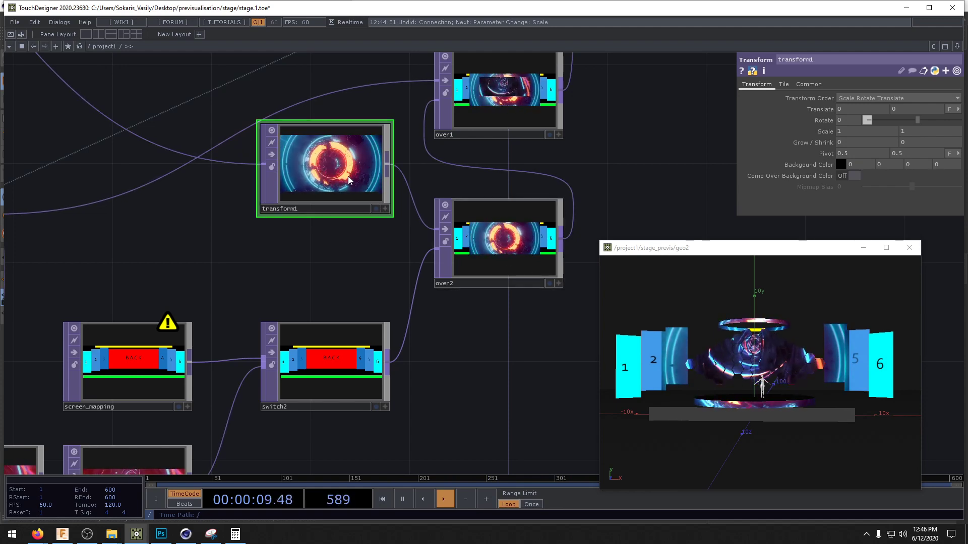
left_click(160, 534)
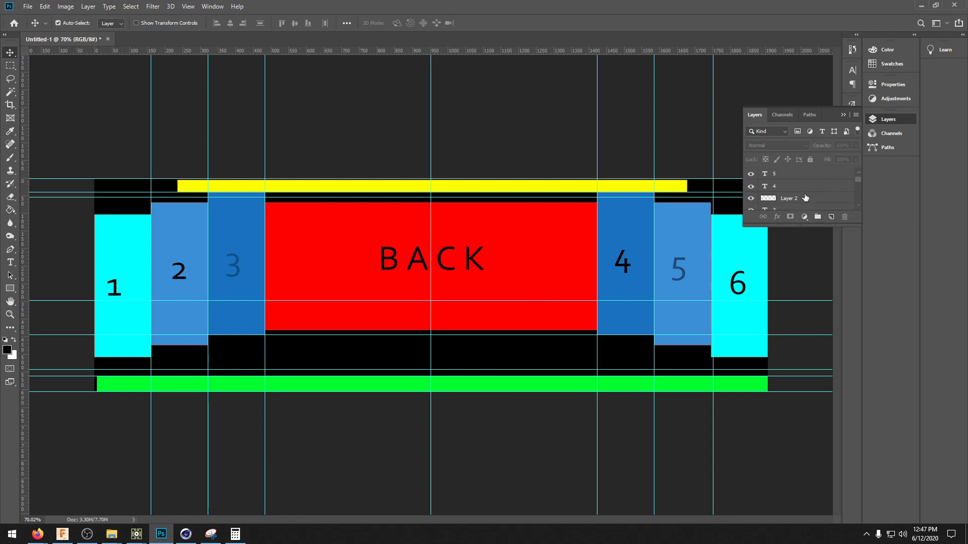
scroll(805, 198, "up", 2)
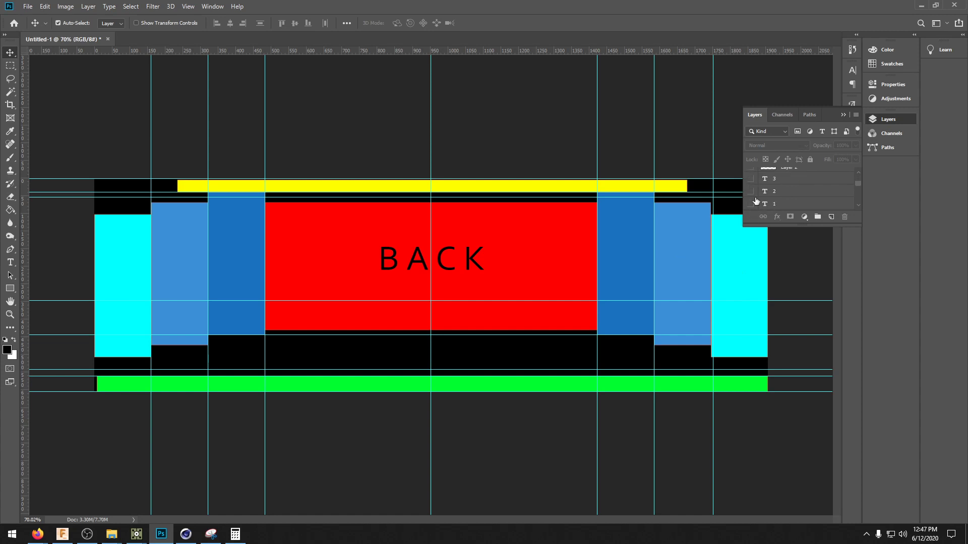
left_click(751, 200)
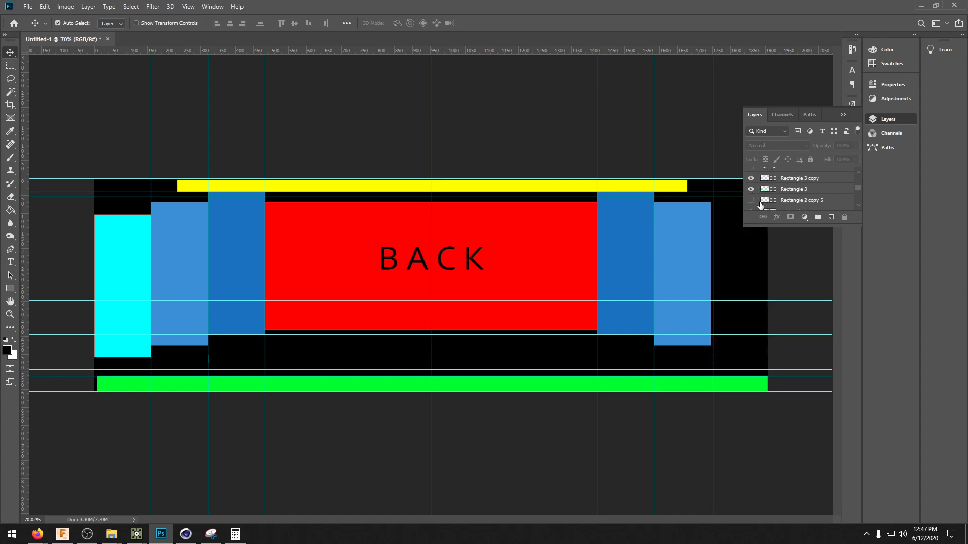
left_click(751, 207)
scroll(756, 200, "down", 3)
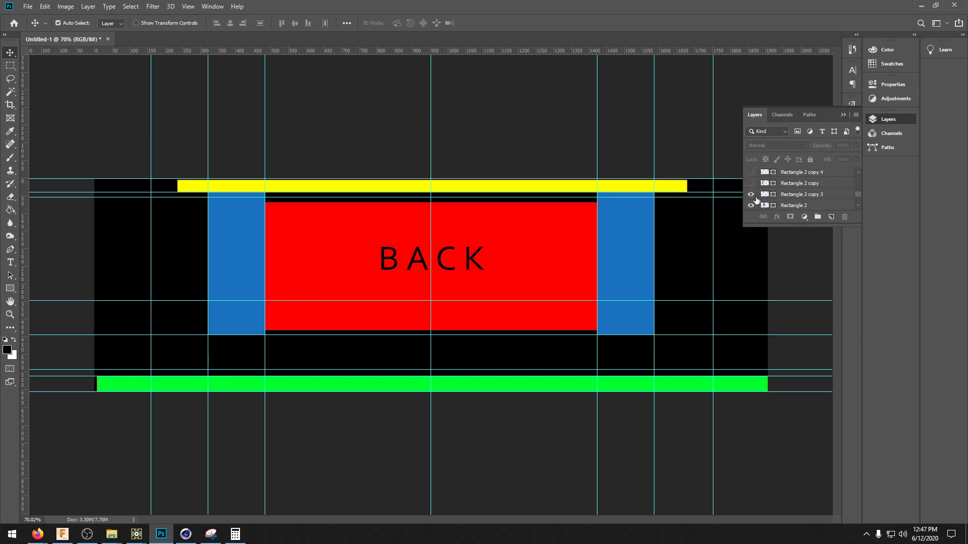
left_click(751, 206)
scroll(762, 203, "down", 1)
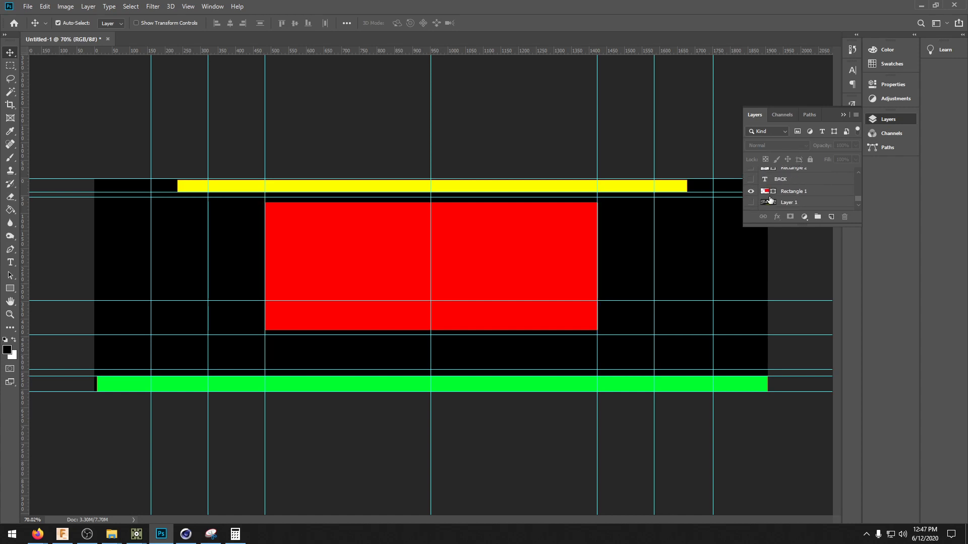
left_click(751, 192)
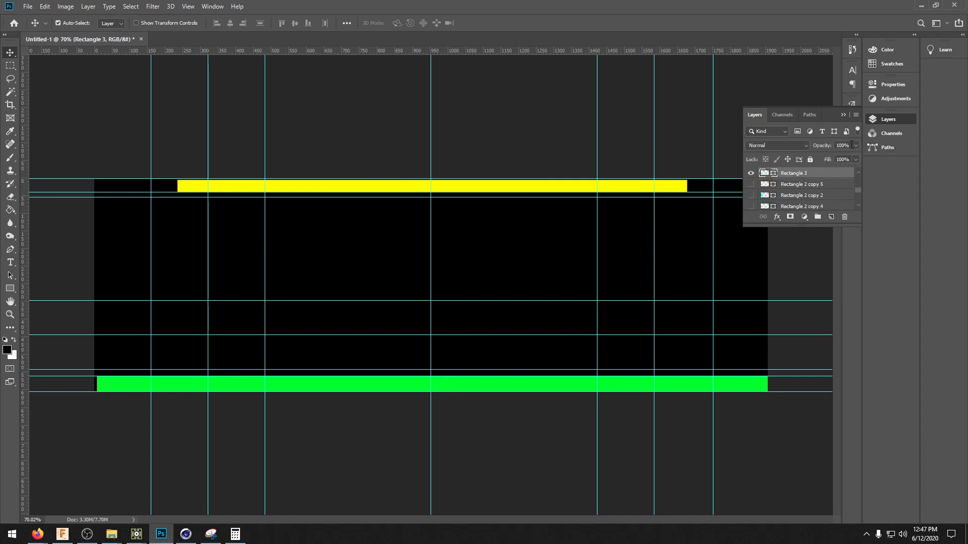
- Change the fill of the green strip, Rectangle 3, to white
left_click(843, 115)
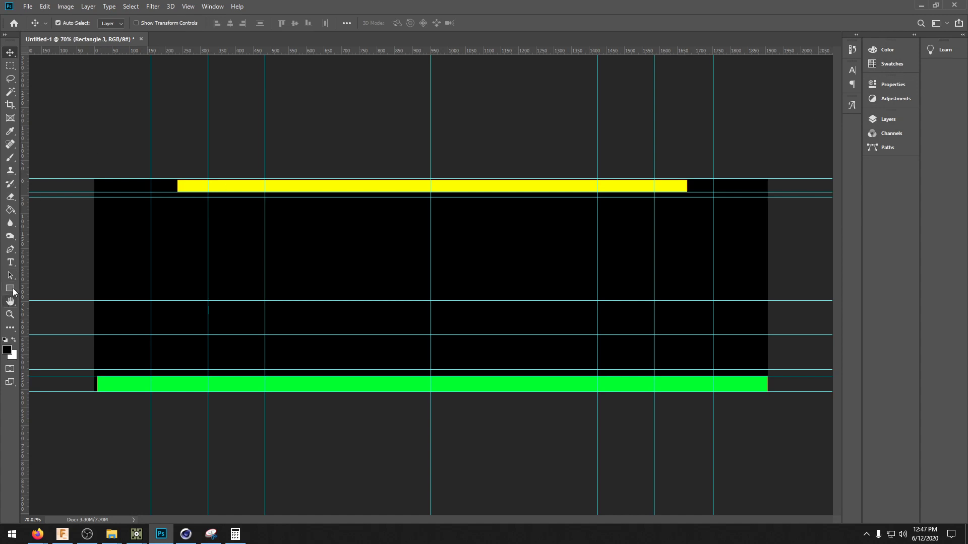
key("u")
left_click(889, 91)
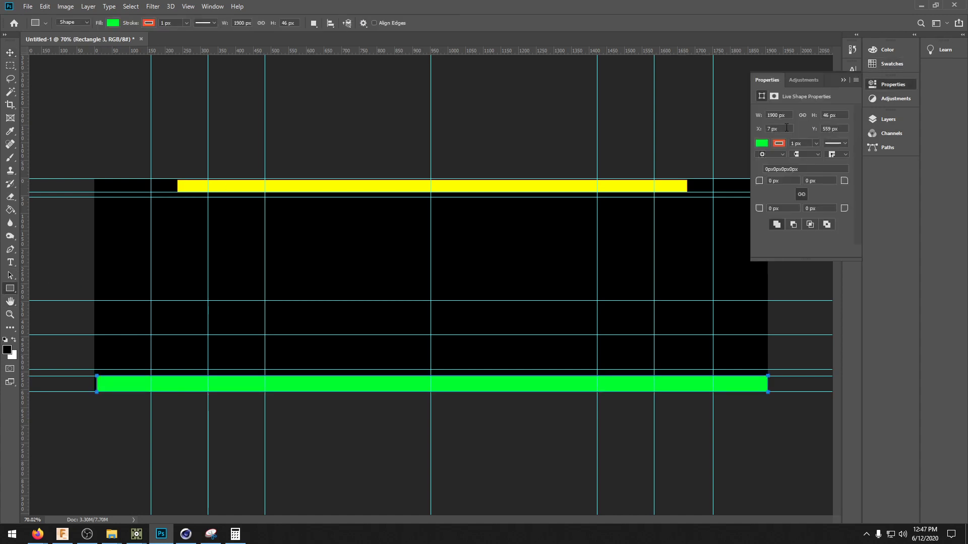
left_click(761, 144)
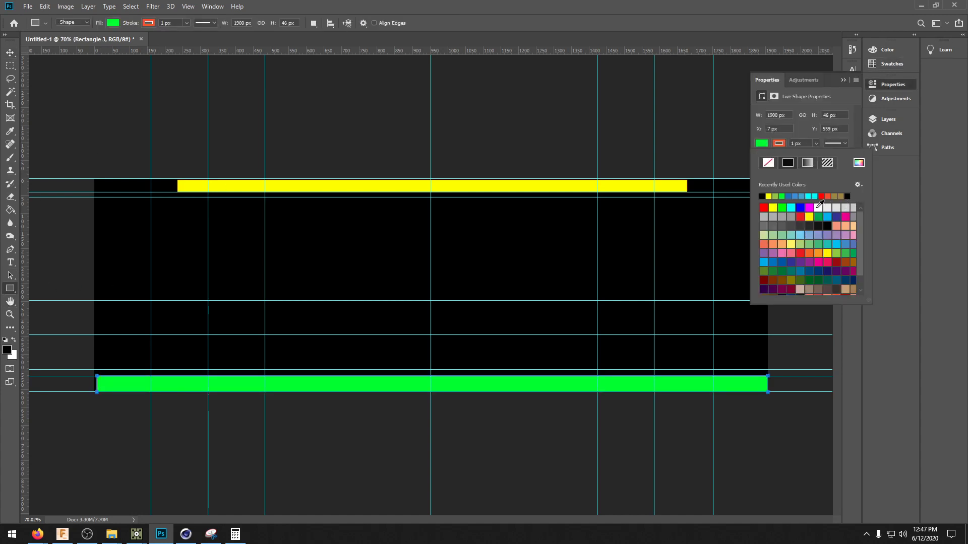
left_click(817, 207)
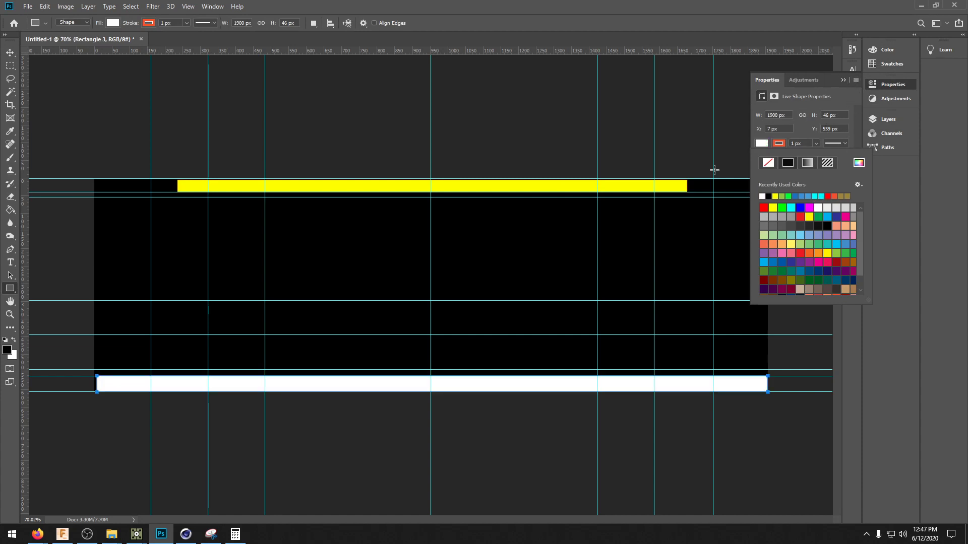
- Change the fill of the yellow strip, Rectangle 3 copy, to white and deselect it
left_click(10, 52)
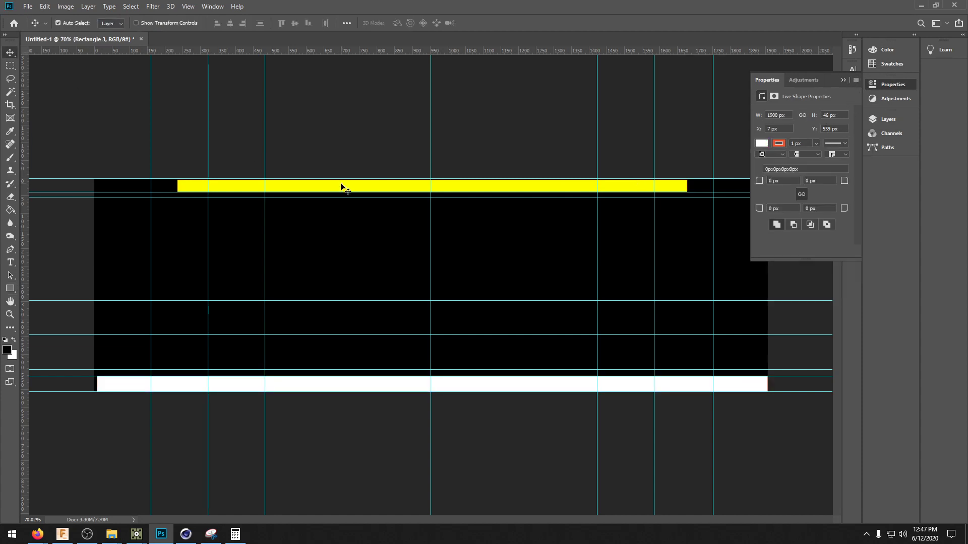
left_click(758, 143)
left_click(762, 196)
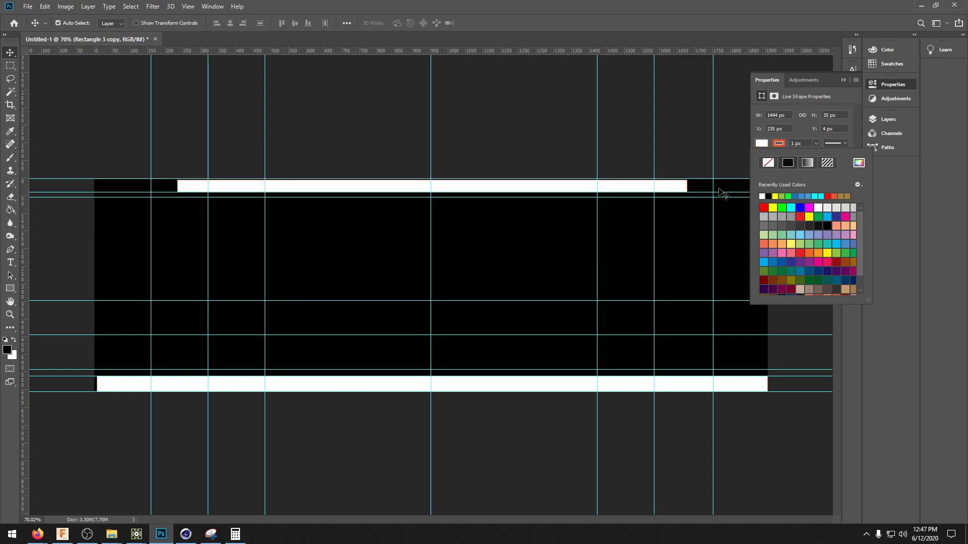
left_click(515, 121)
left_click(517, 120)
- Export the image for web as a high-quality JPEG named circle_mask in the stage folder
key("ctrl+alt+shift+s")
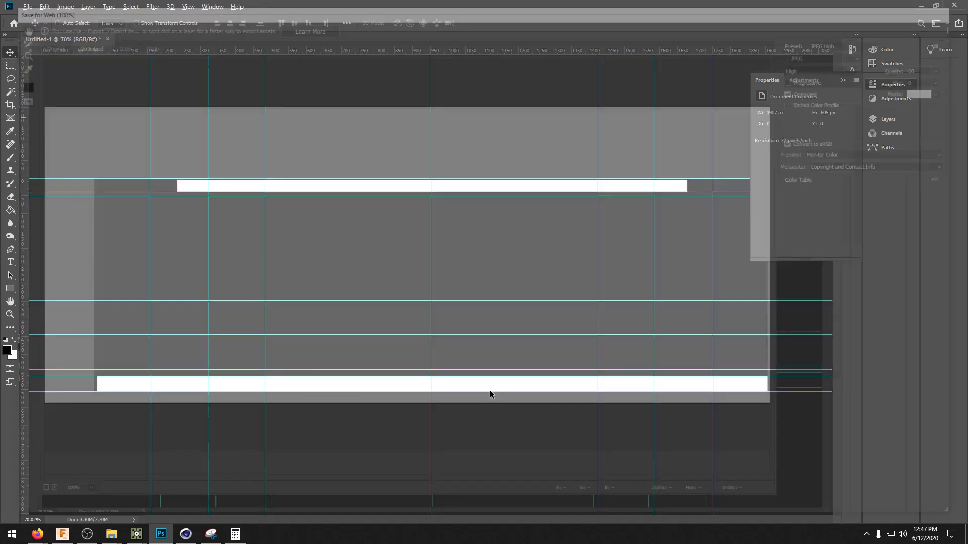
left_click(794, 511)
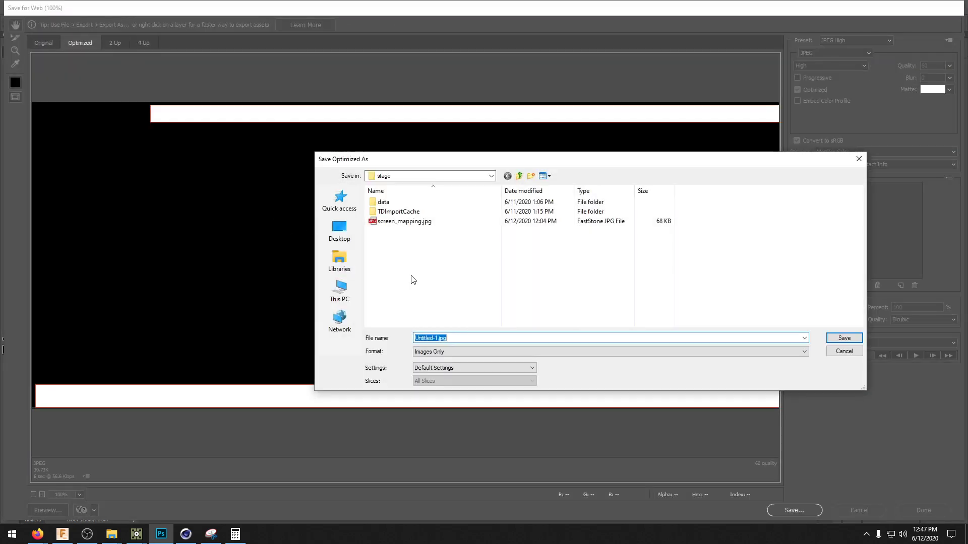
type("ci")
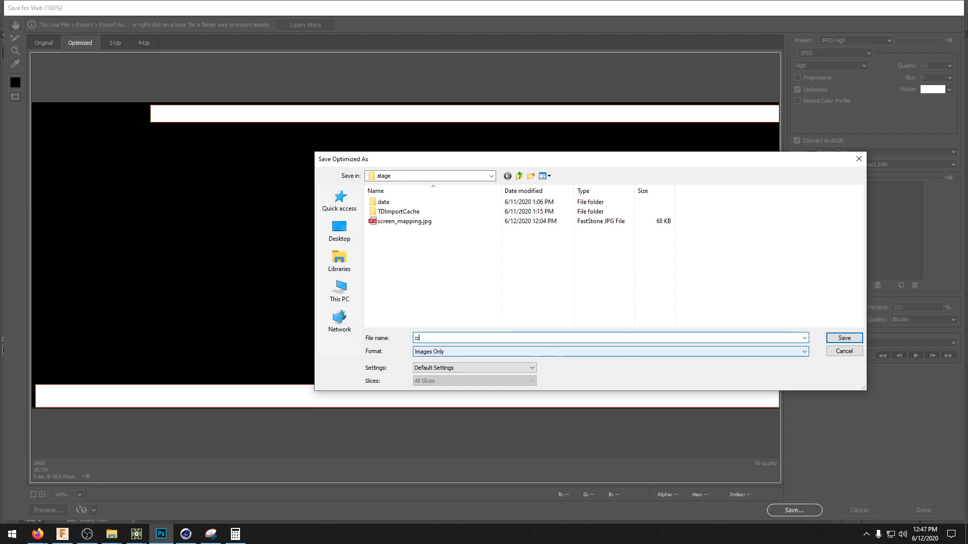
type("rcle_mask")
key("Return")
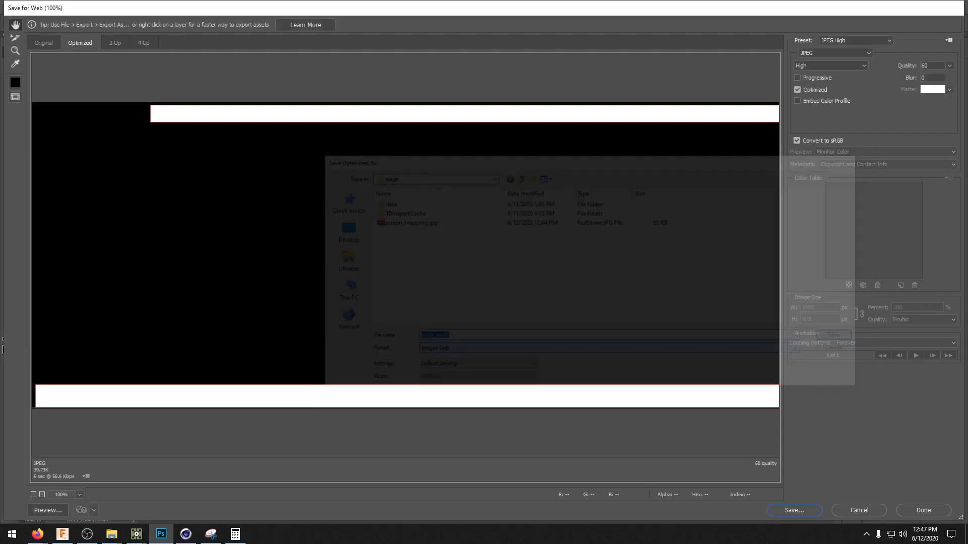
- Return to TouchDesigner, import circle_mask.jpg from the stage folder as a Movie File In TOP, and place it below transform1
key("alt+Tab")
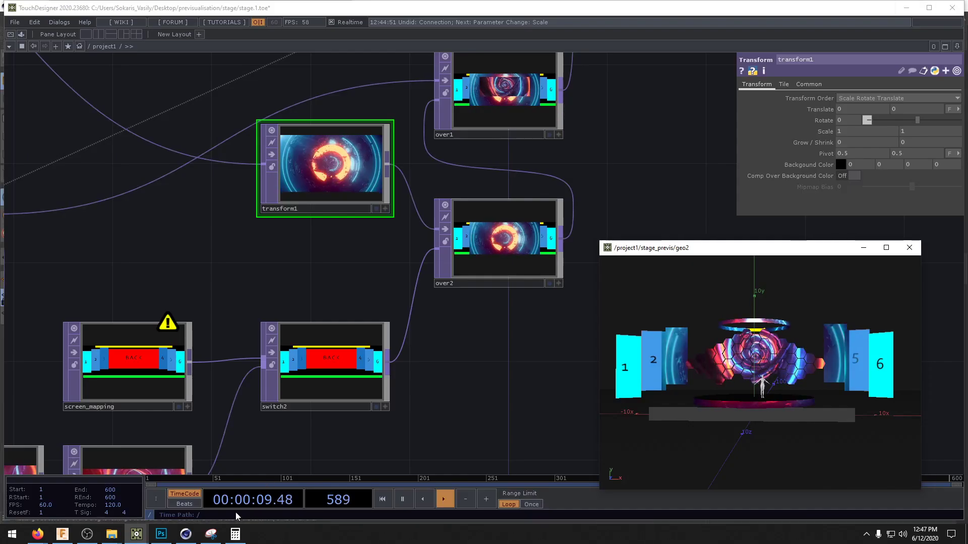
mouse_move(112, 534)
left_click(169, 462)
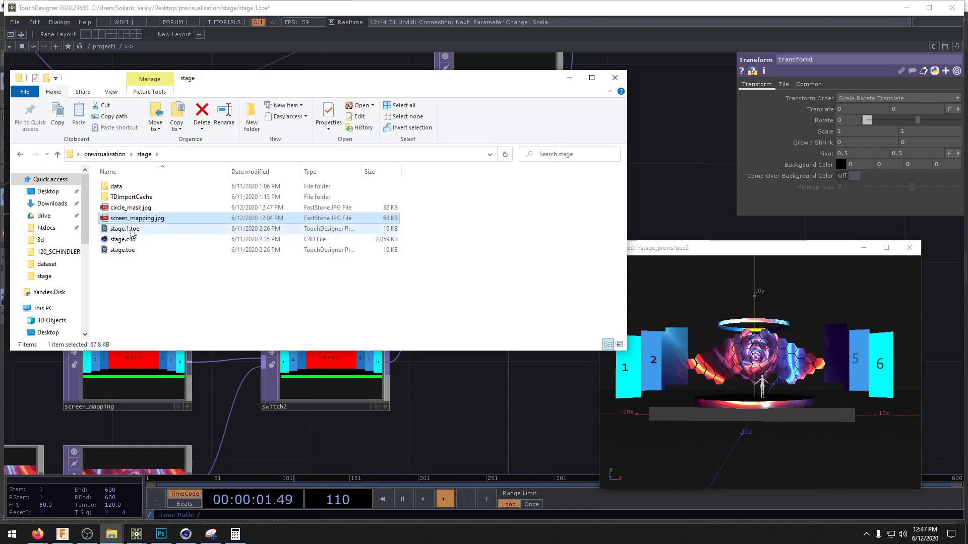
left_click_drag(130, 207, 499, 416)
left_click(524, 421)
left_click_drag(529, 366, 548, 324)
left_click_drag(525, 372, 202, 222)
left_click_drag(396, 279, 386, 426)
left_click_drag(348, 250, 148, 201)
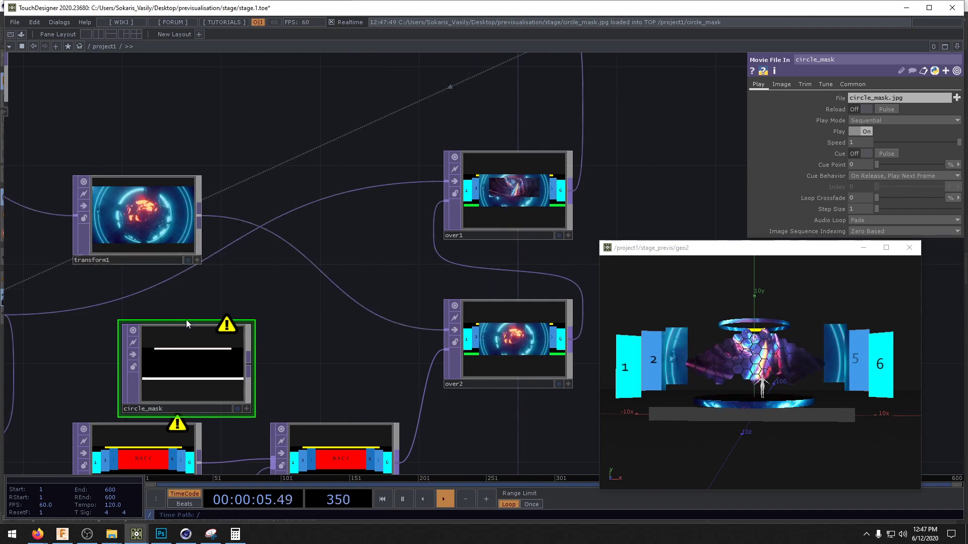
left_click_drag(181, 363, 131, 339)
- Insert a Multiply TOP between transform1 and over2, and connect circle_mask to its second input
right_click(326, 275)
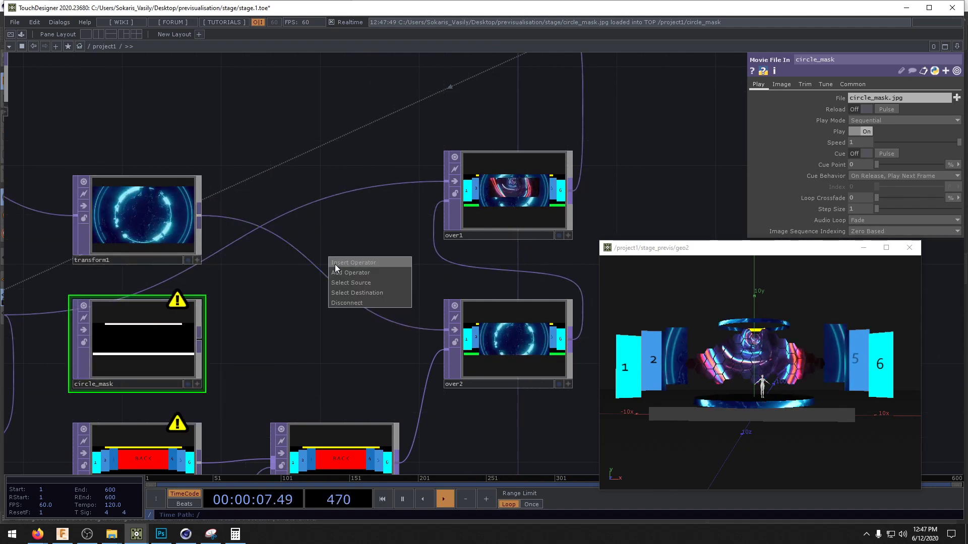
left_click(334, 265)
type("mul")
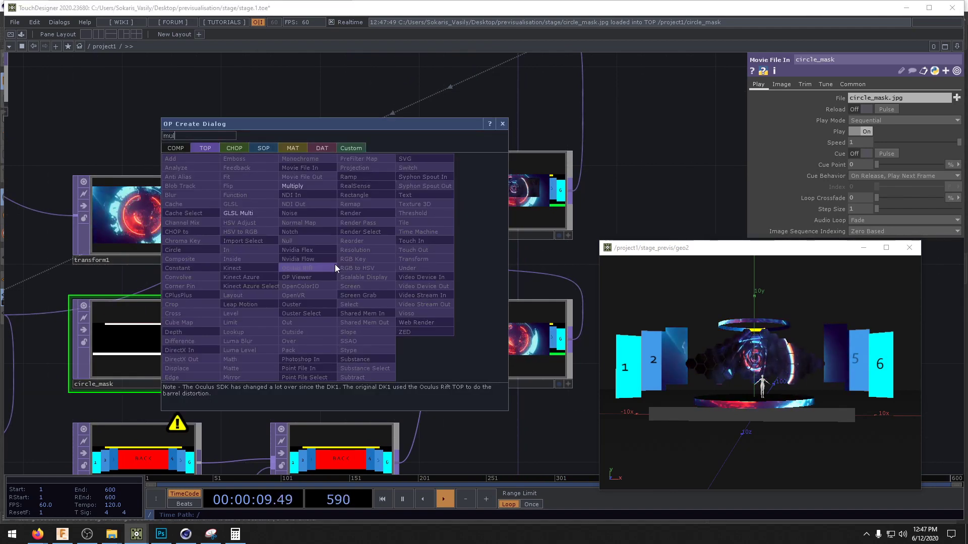
left_click(298, 187)
left_click(309, 296)
left_click_drag(201, 336, 231, 301)
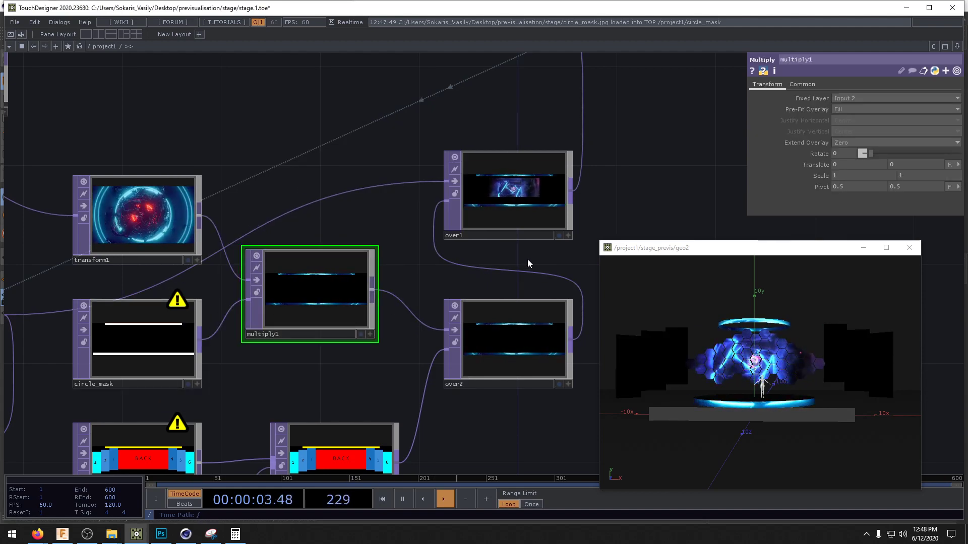
left_click_drag(515, 431, 556, 414)
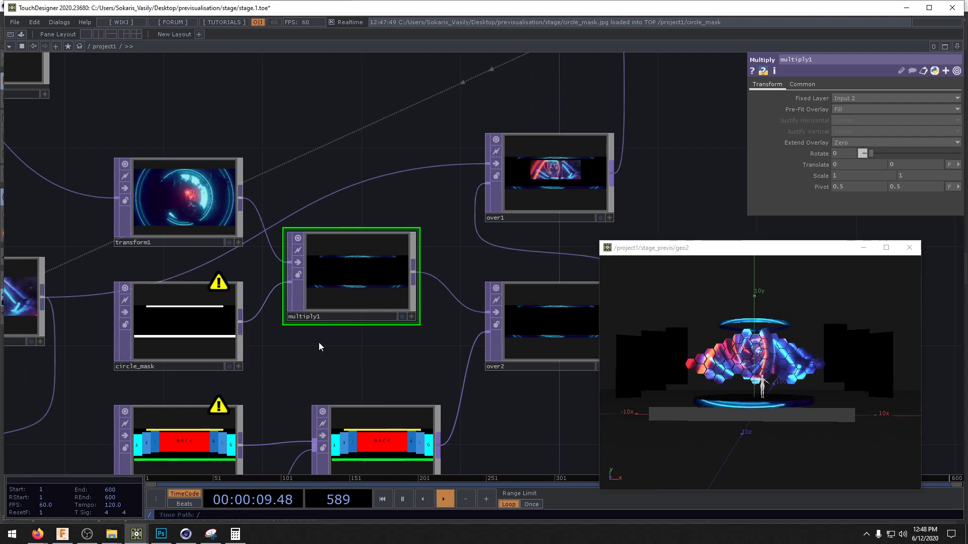
- Switch to Photoshop and hide the black Background layer so the mask's surroundings are transparent
key("alt+Tab")
key("alt+Tab")
key("Tab")
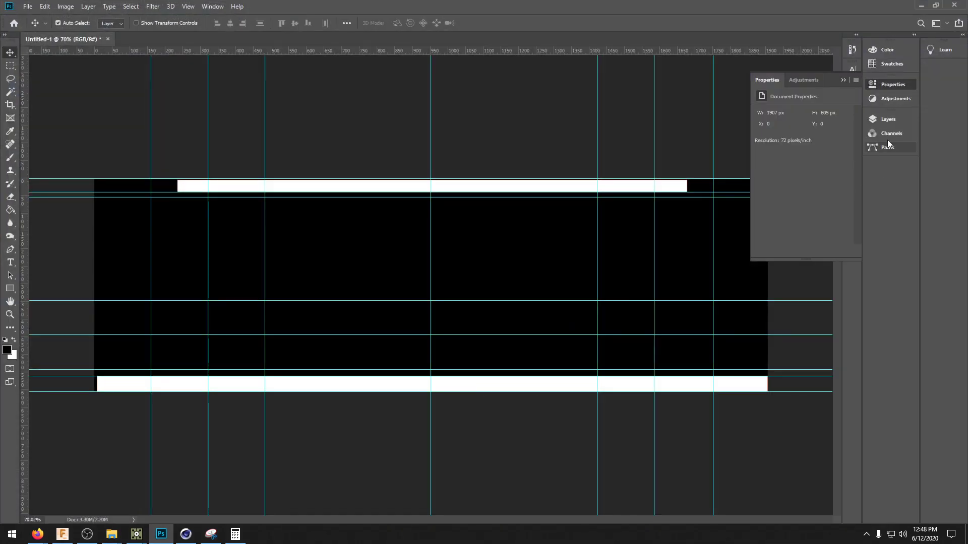
left_click(890, 118)
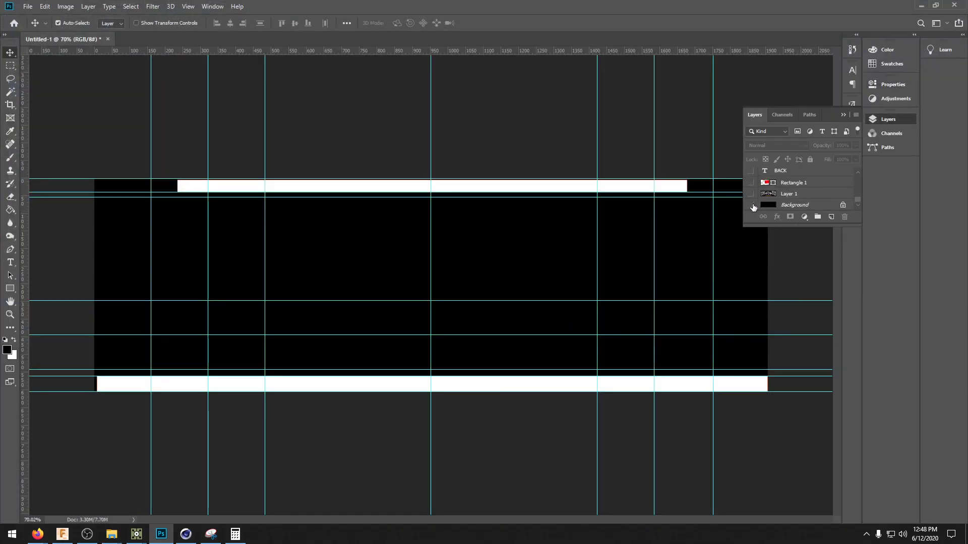
left_click(751, 205)
- Export the mask for web as a transparent PNG-24 named circle_mask in the stage folder
left_click(27, 7)
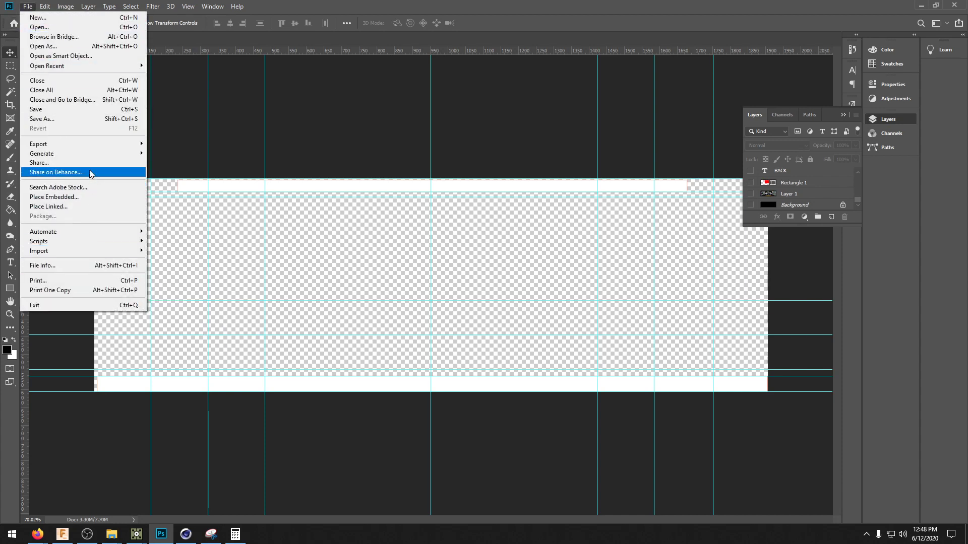
left_click(230, 104)
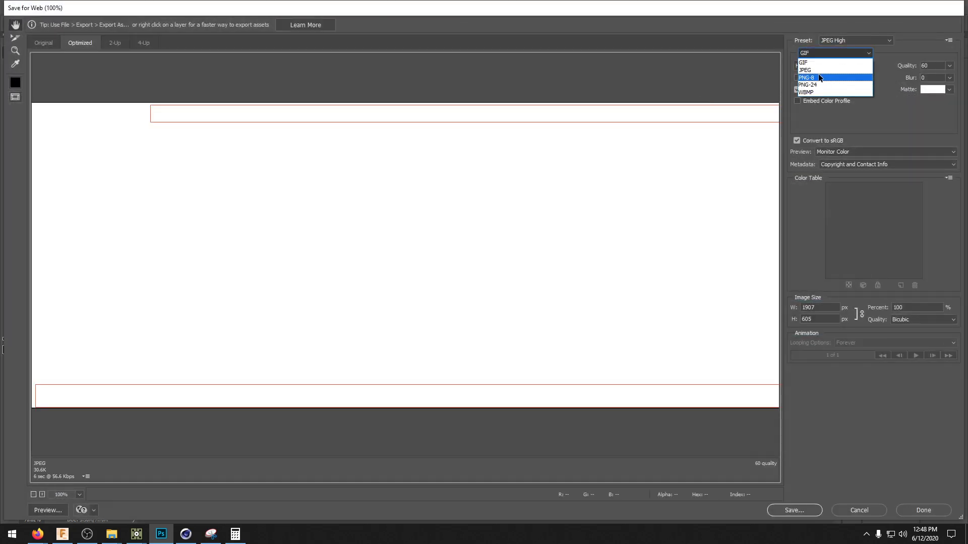
left_click(814, 83)
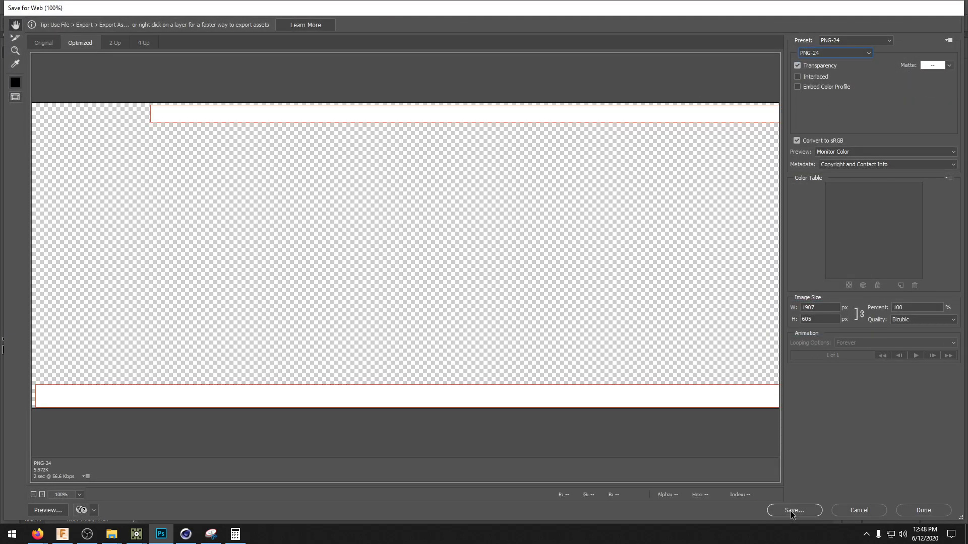
left_click(792, 511)
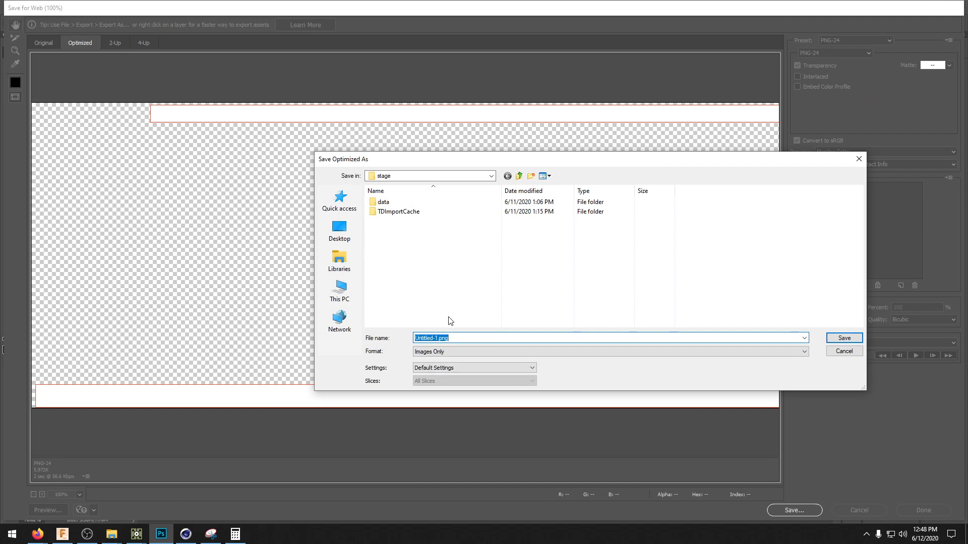
type("circle_")
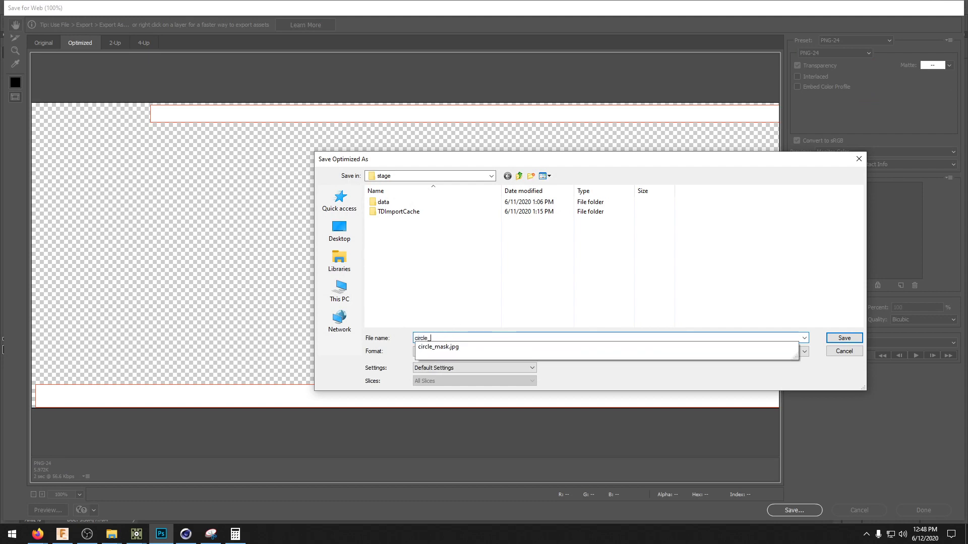
type("mask")
key("Return")
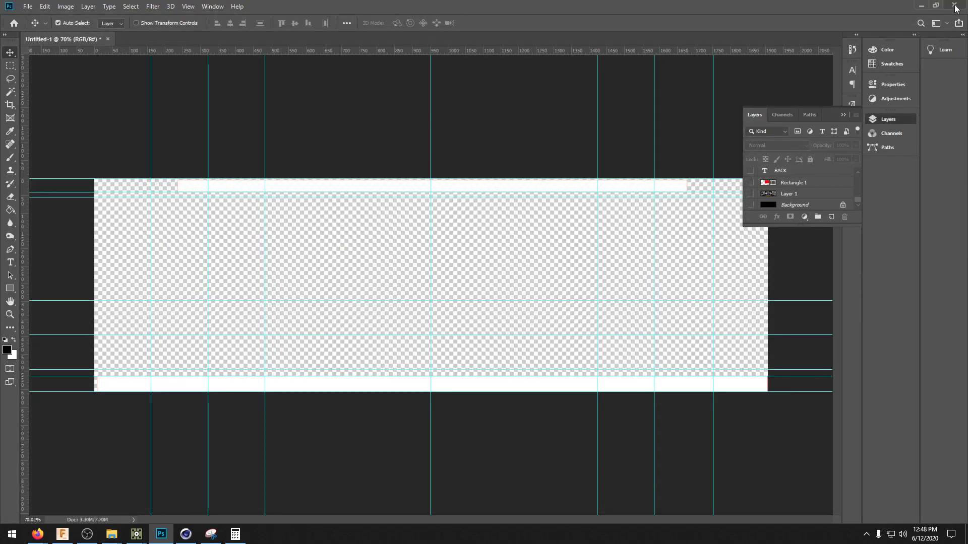
- Return to TouchDesigner and replace the circle_mask node's source file with circle_mask.png
left_click(921, 6)
left_click(456, 435)
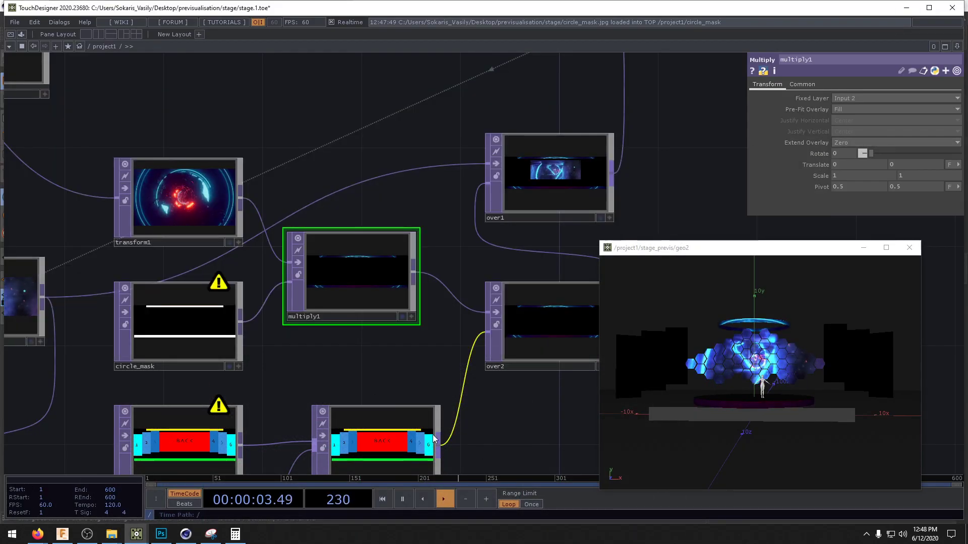
left_click(200, 335)
left_click(956, 99)
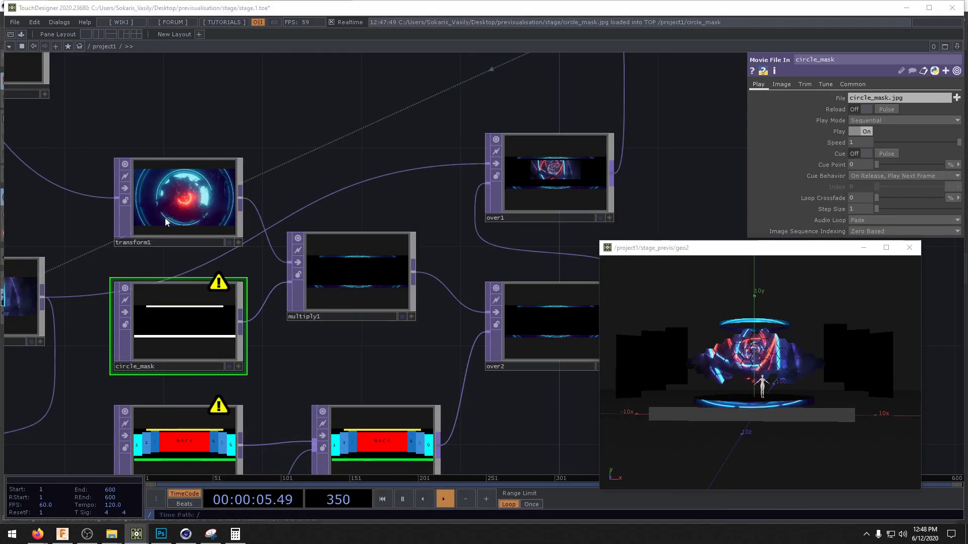
double_click(274, 96)
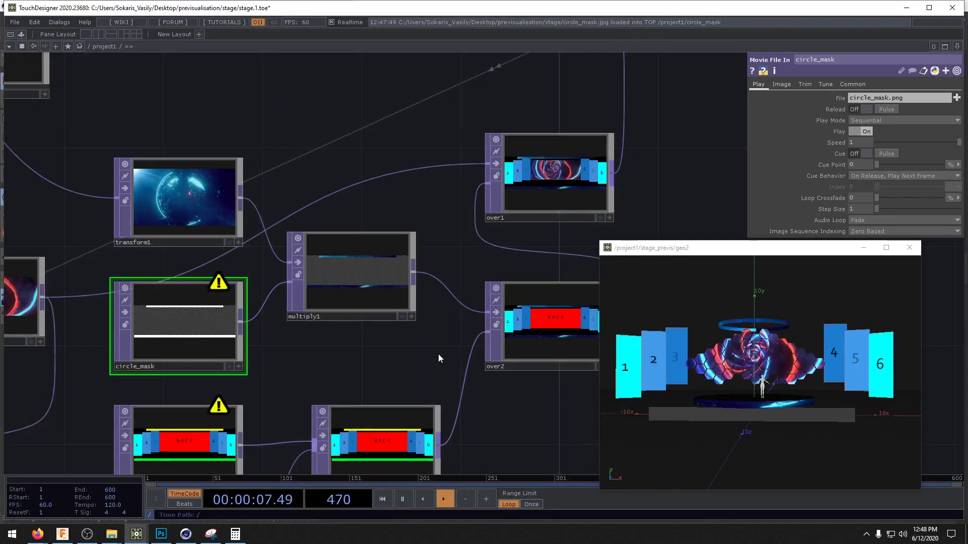
- Set the index of switch2 to 1.62 so it outputs the fit1 video instead of the screen mapping
scroll(437, 354, "up", 3)
left_click_drag(577, 257, 504, 252)
left_click(471, 291)
left_click(304, 400)
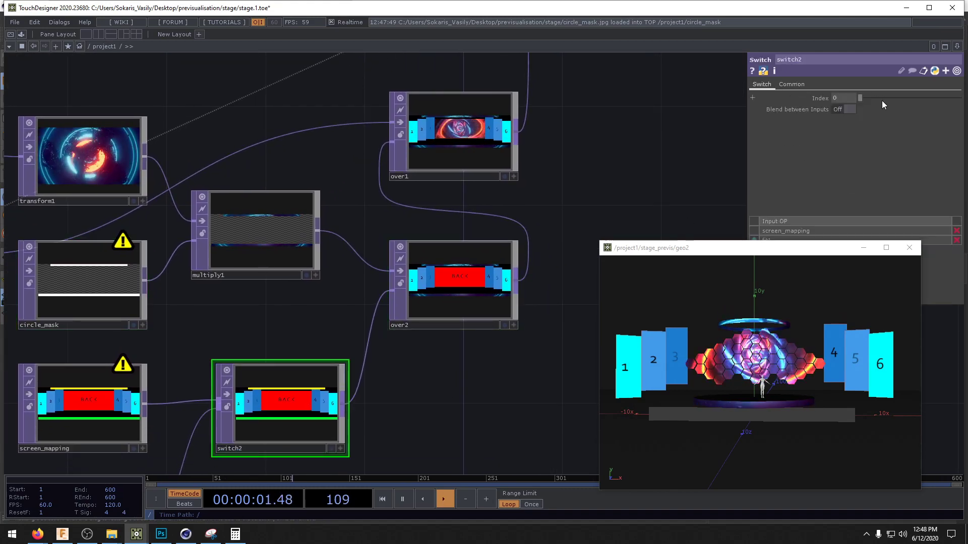
left_click_drag(882, 101, 873, 96)
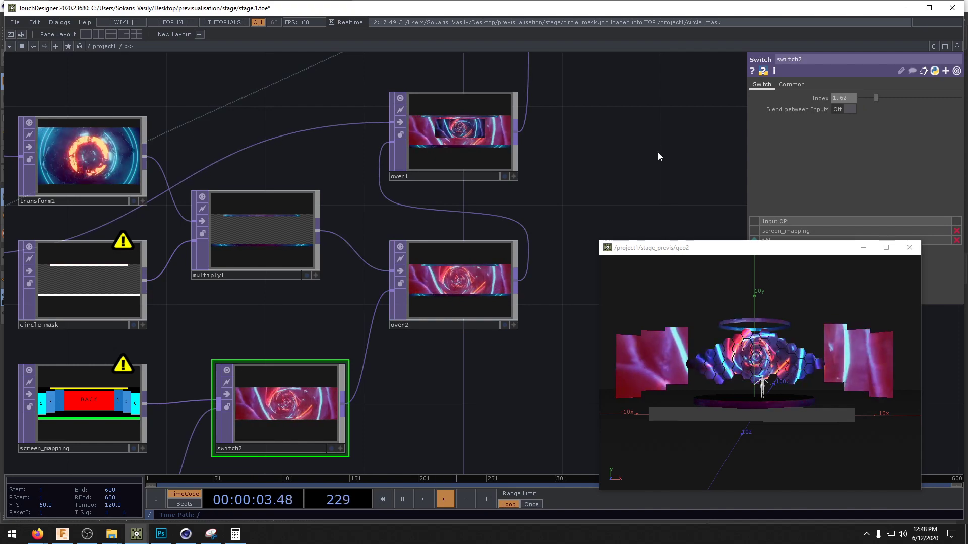
- Connect the 6a video to the input of level1, replacing the existing connection
scroll(657, 152, "down", 5)
scroll(473, 348, "up", 3)
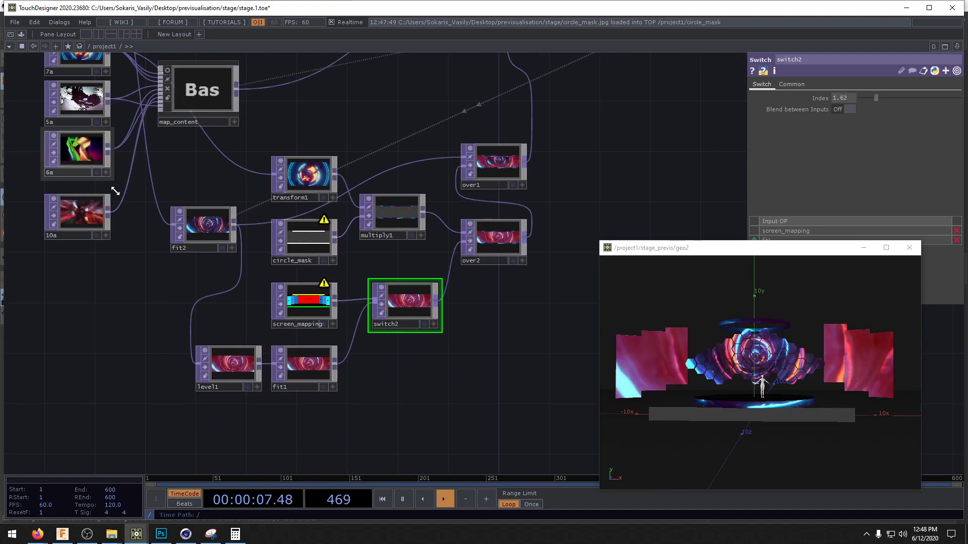
left_click(189, 361)
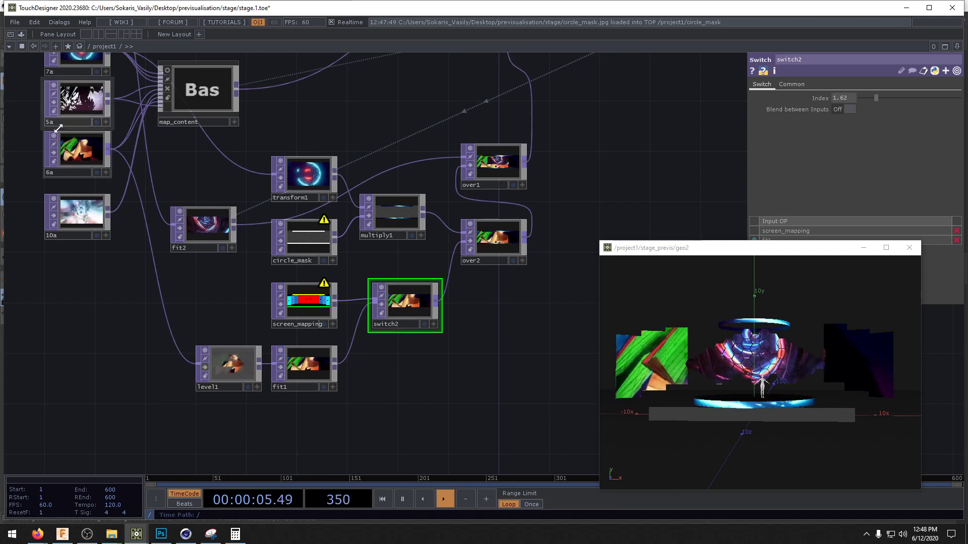
- Move fit2 above transform1 in the network, and connect the 5a video to transform1's input in place of 7a
left_click_drag(347, 353, 341, 388)
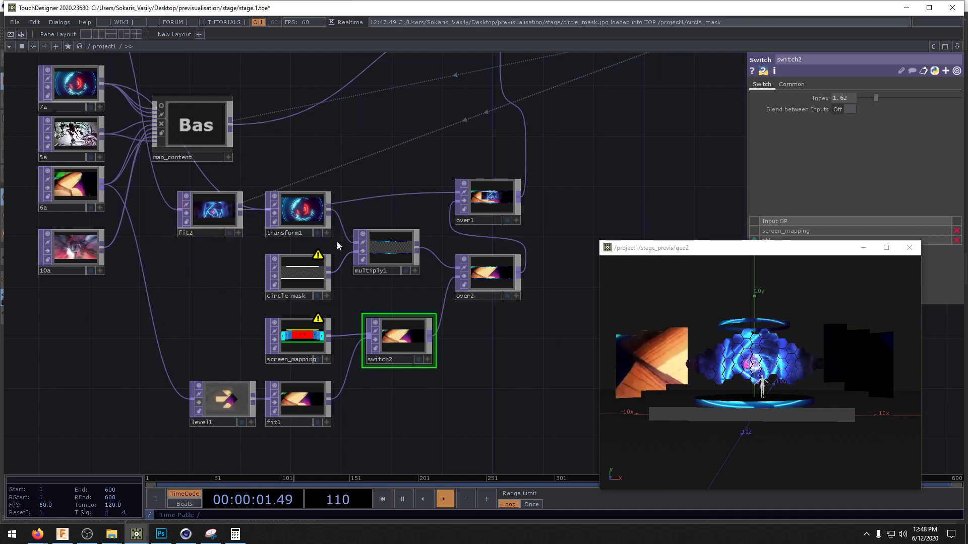
left_click_drag(258, 181, 284, 300)
left_click_drag(241, 328, 380, 265)
left_click_drag(430, 306, 402, 251)
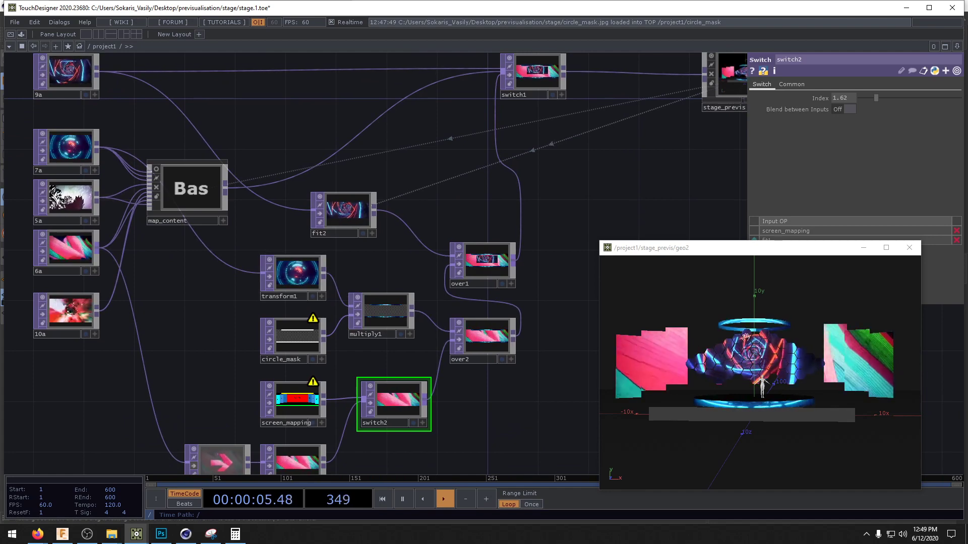
left_click_drag(97, 198, 258, 274)
- Check the videos on the circular, side and back screens in the stage preview from several angles, and save the project
left_click_drag(730, 383, 681, 413)
left_click_drag(531, 400, 383, 374)
scroll(462, 385, "down", 3)
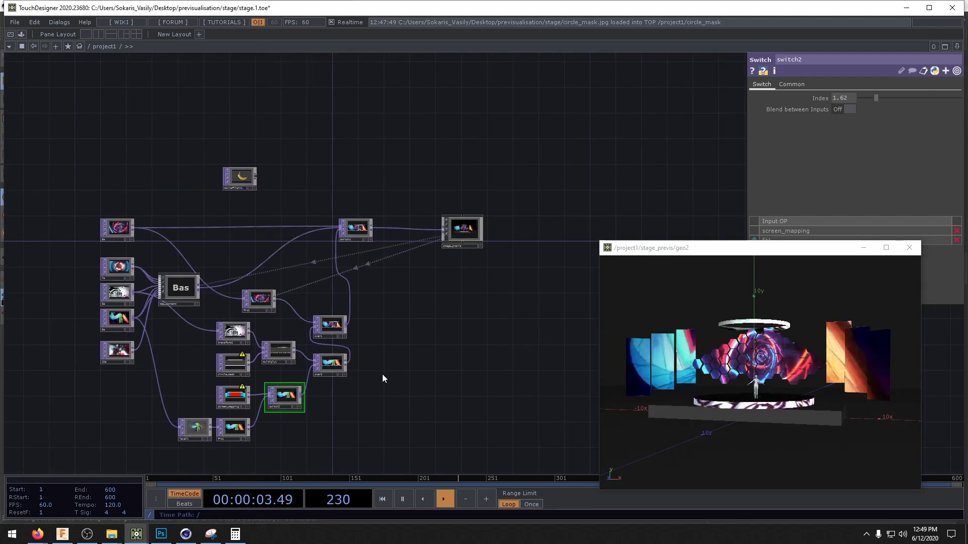
left_click_drag(739, 270, 794, 421)
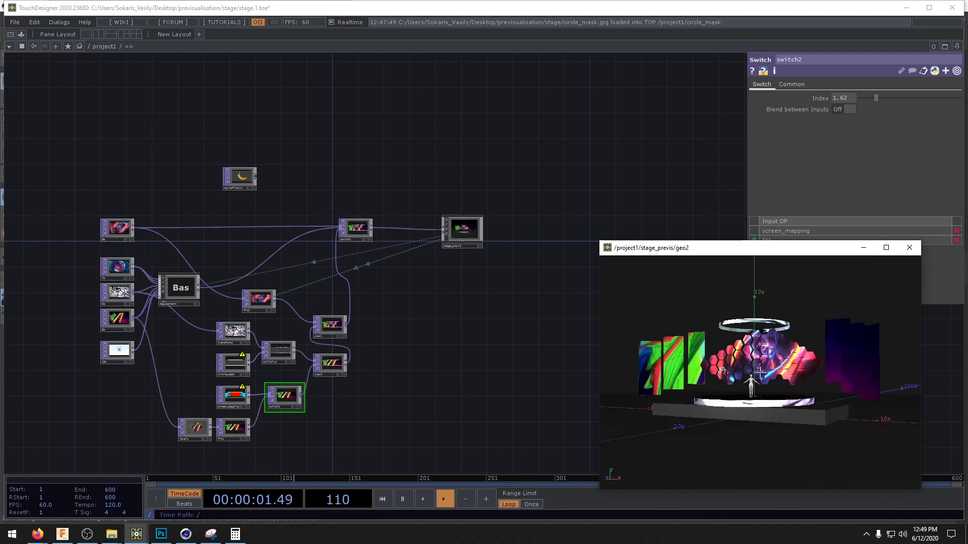
right_click_drag(732, 379, 746, 336)
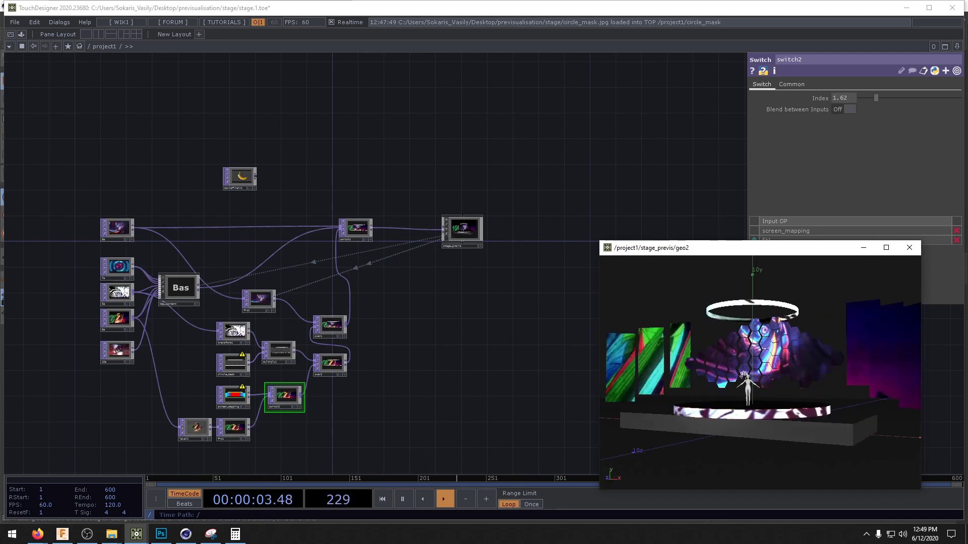
left_click_drag(743, 375, 729, 393)
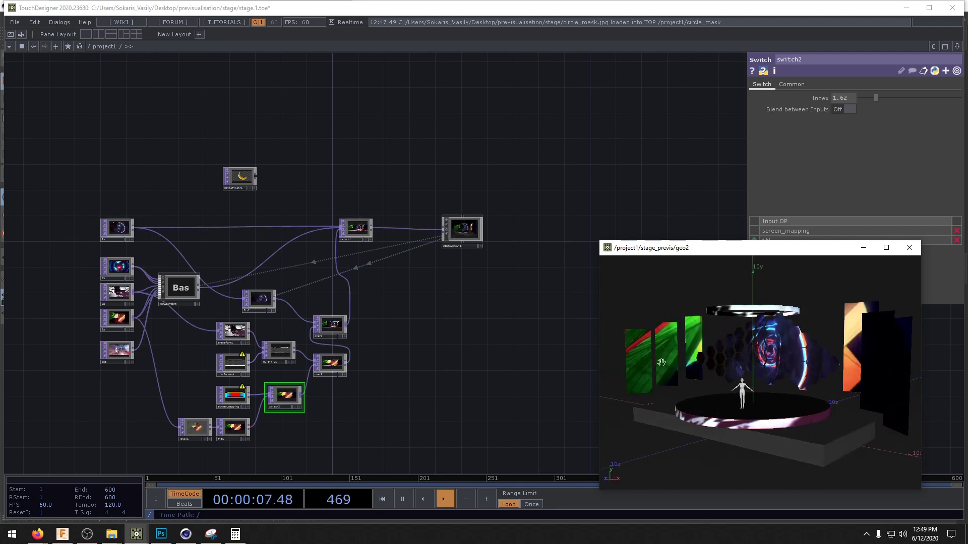
left_click_drag(536, 353, 622, 352)
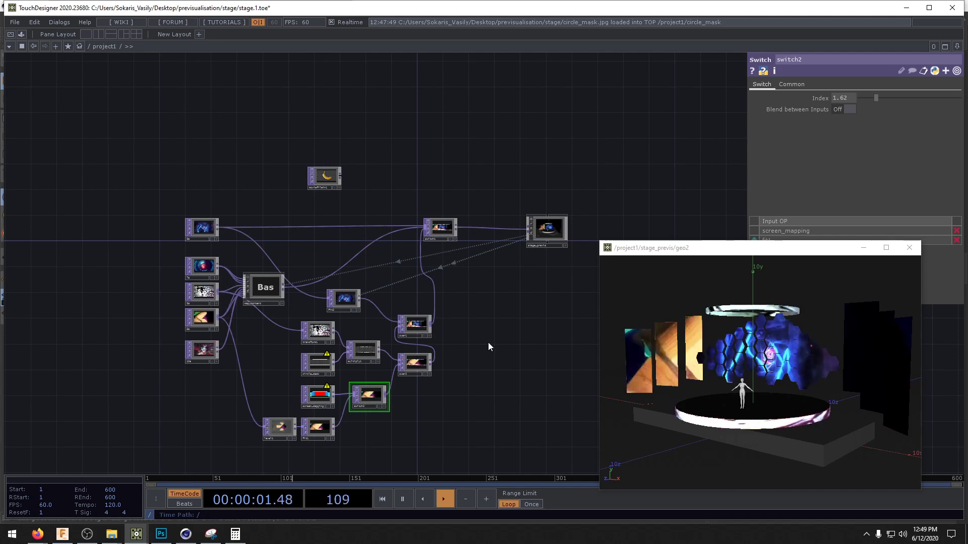
key("ctrl+s")
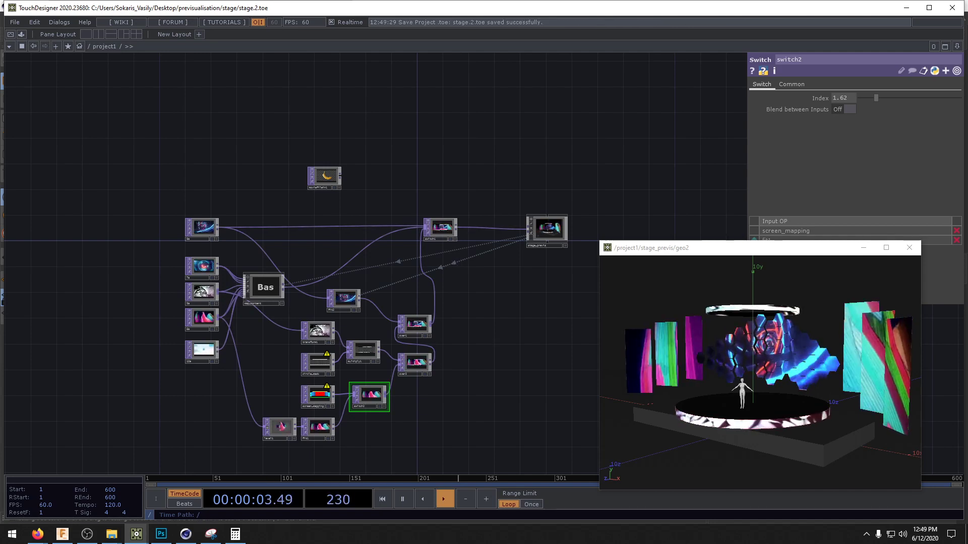